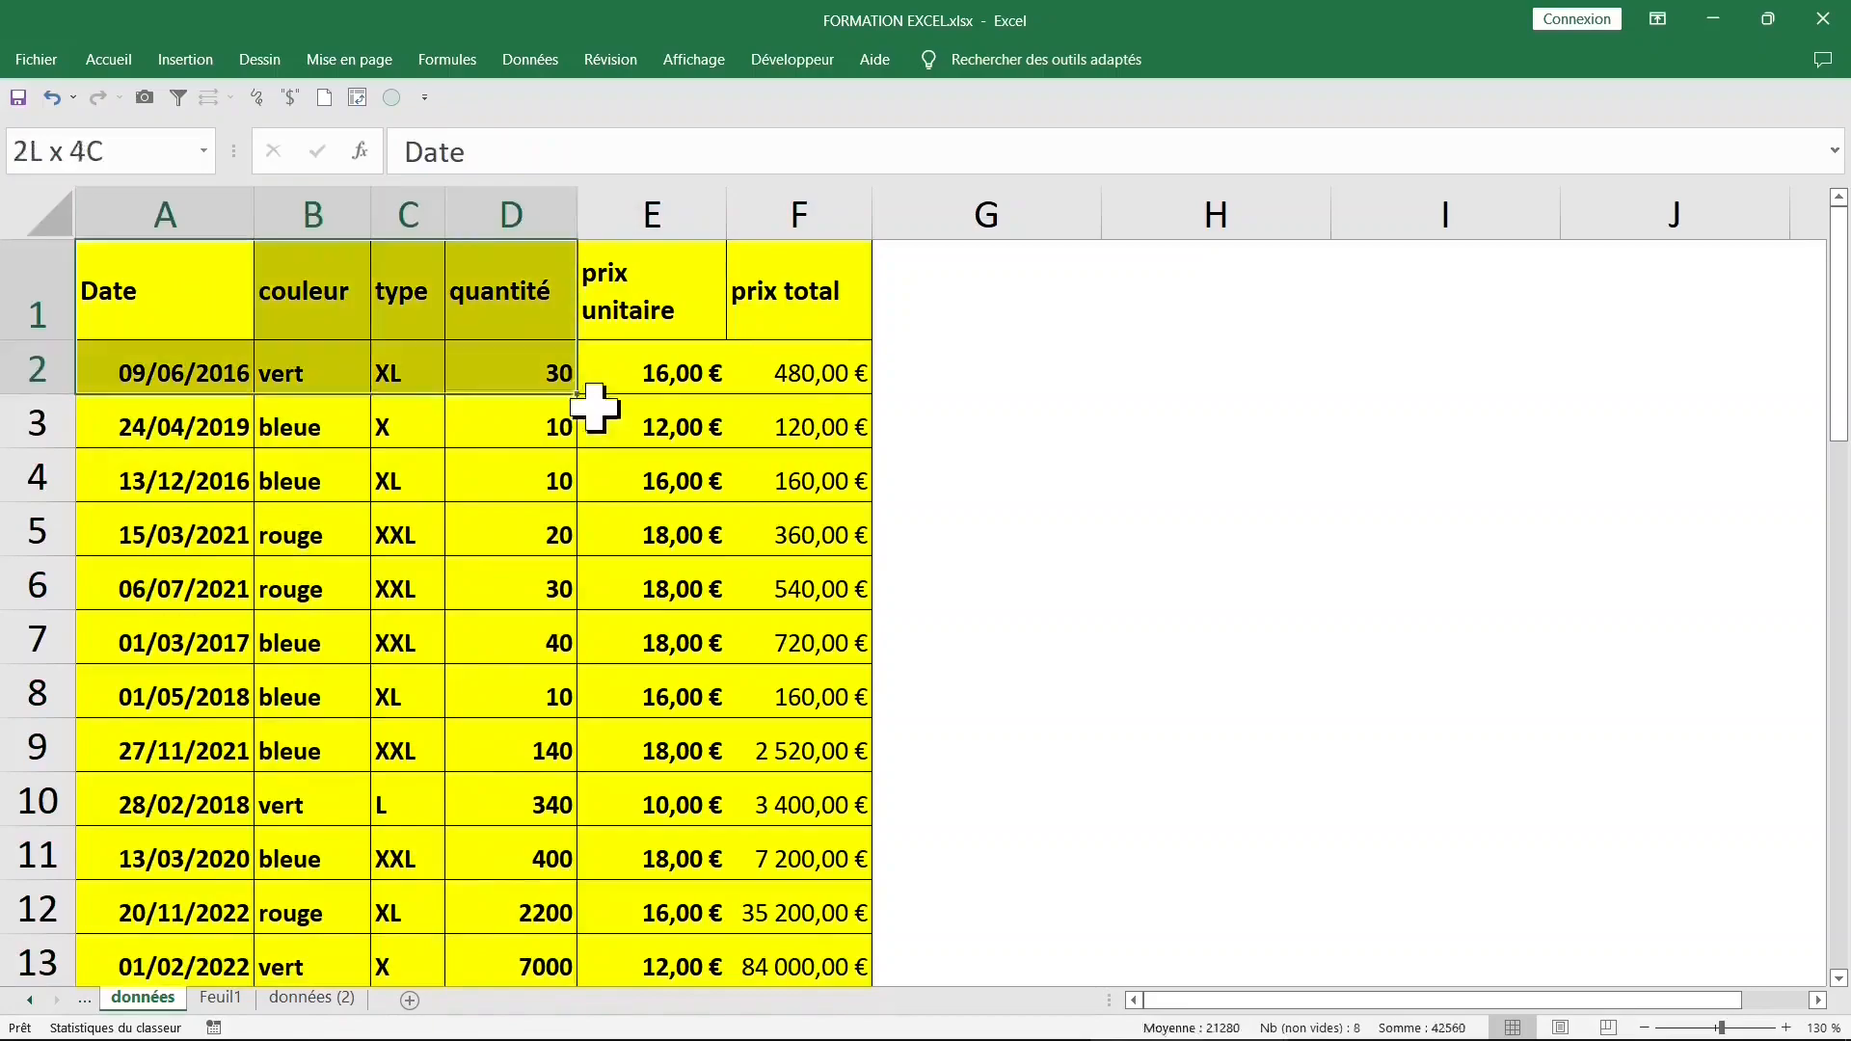
Step: Insert a pivot table based on the données sheet's data range A1:F42, placed on a new worksheet
click(550, 430)
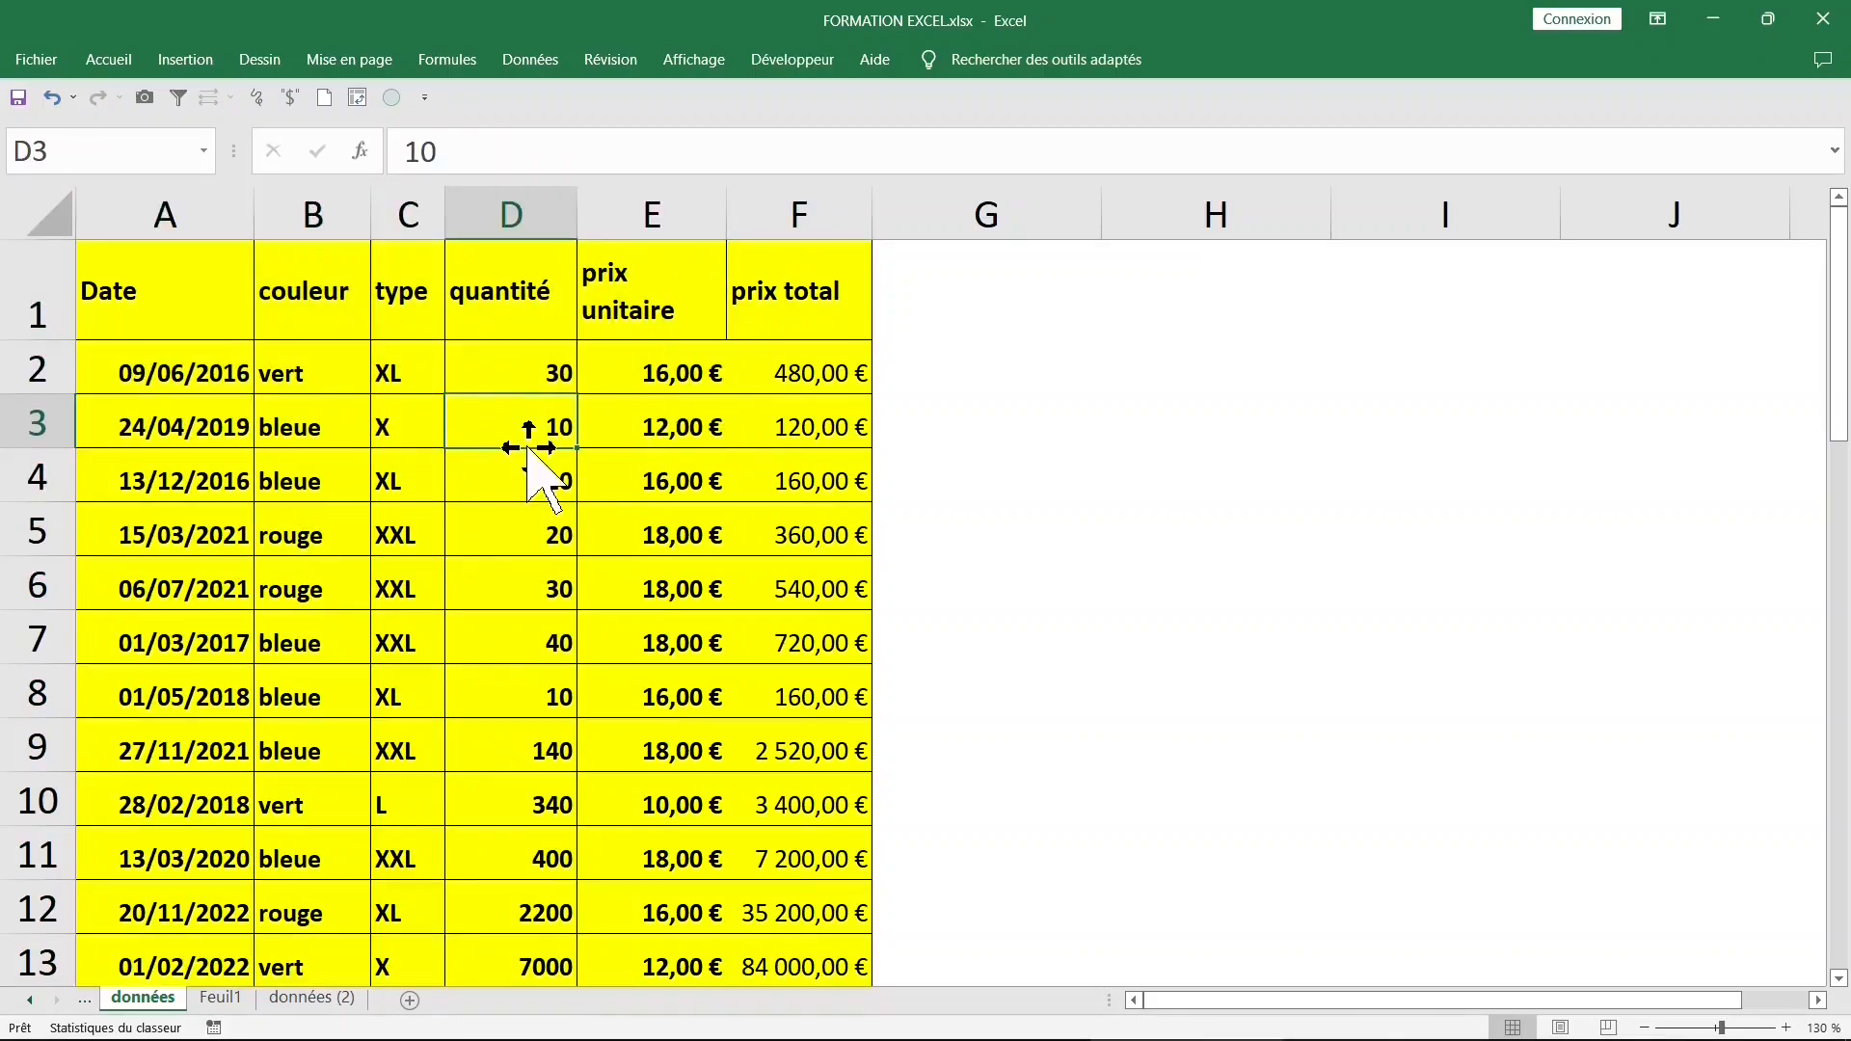
click(183, 62)
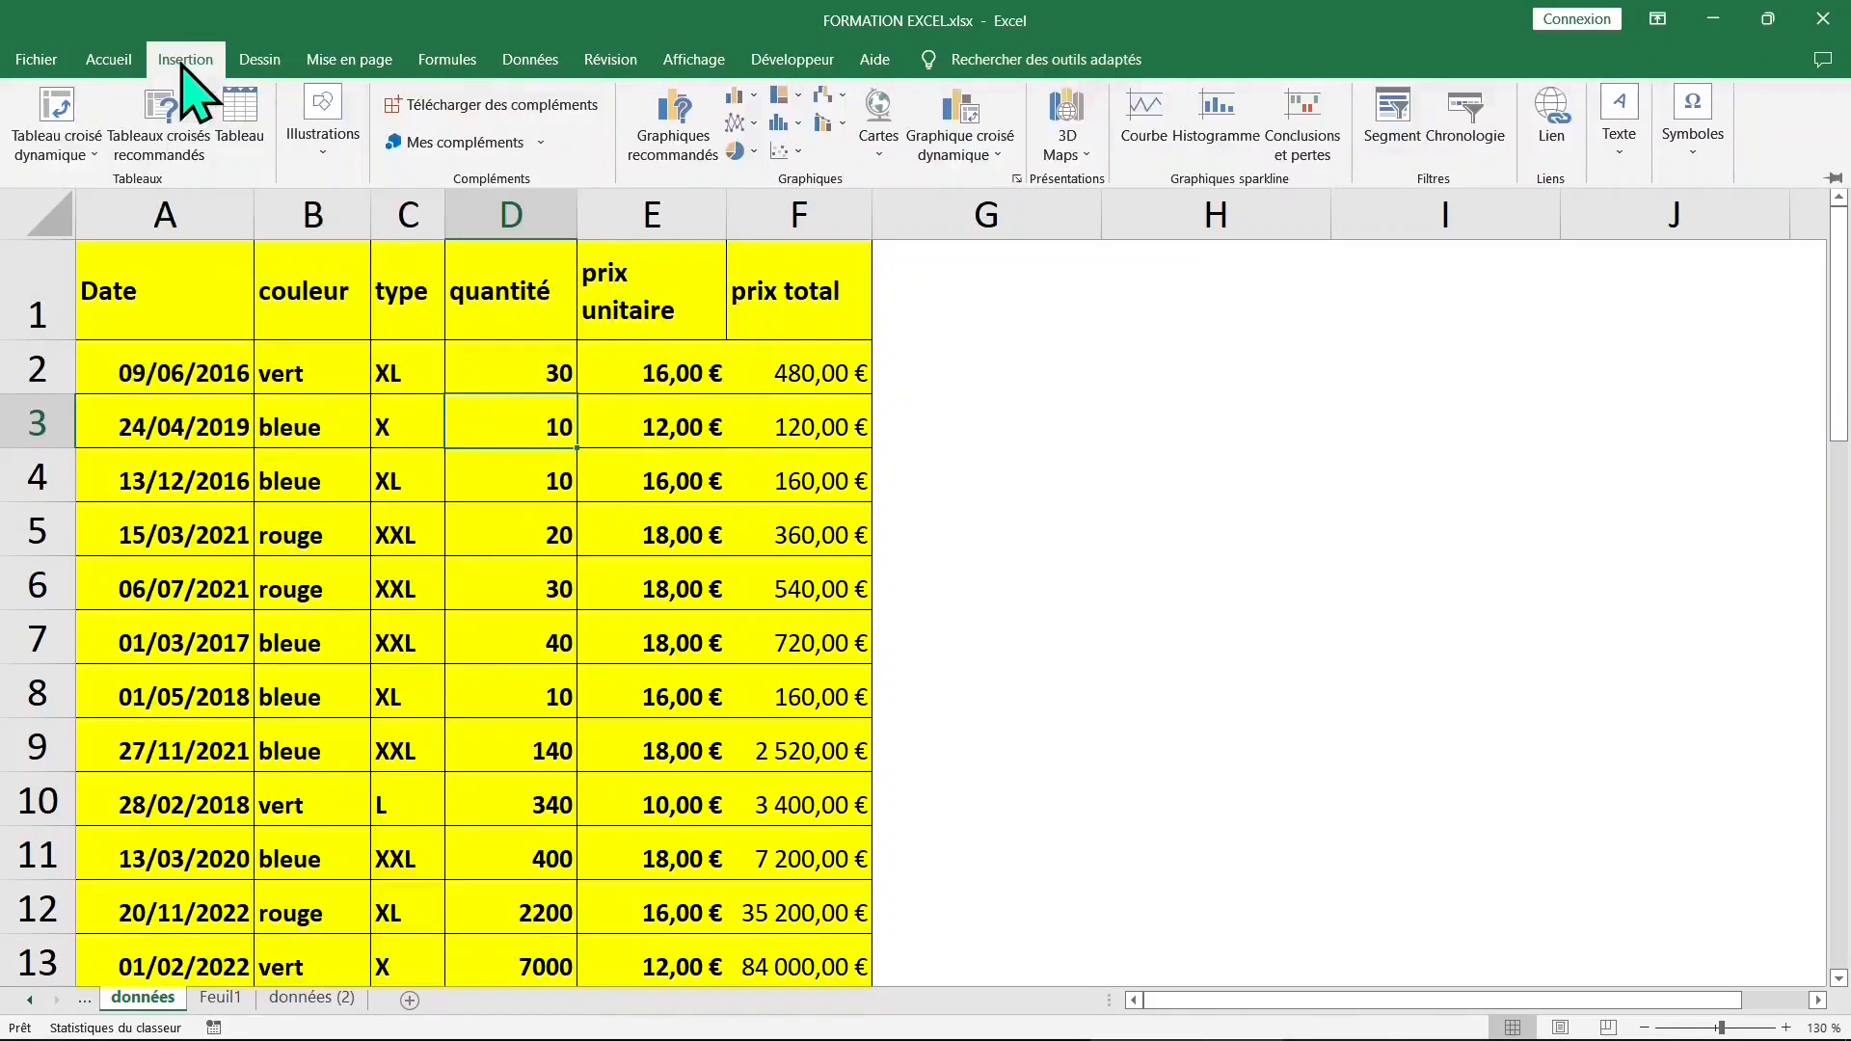
click(67, 114)
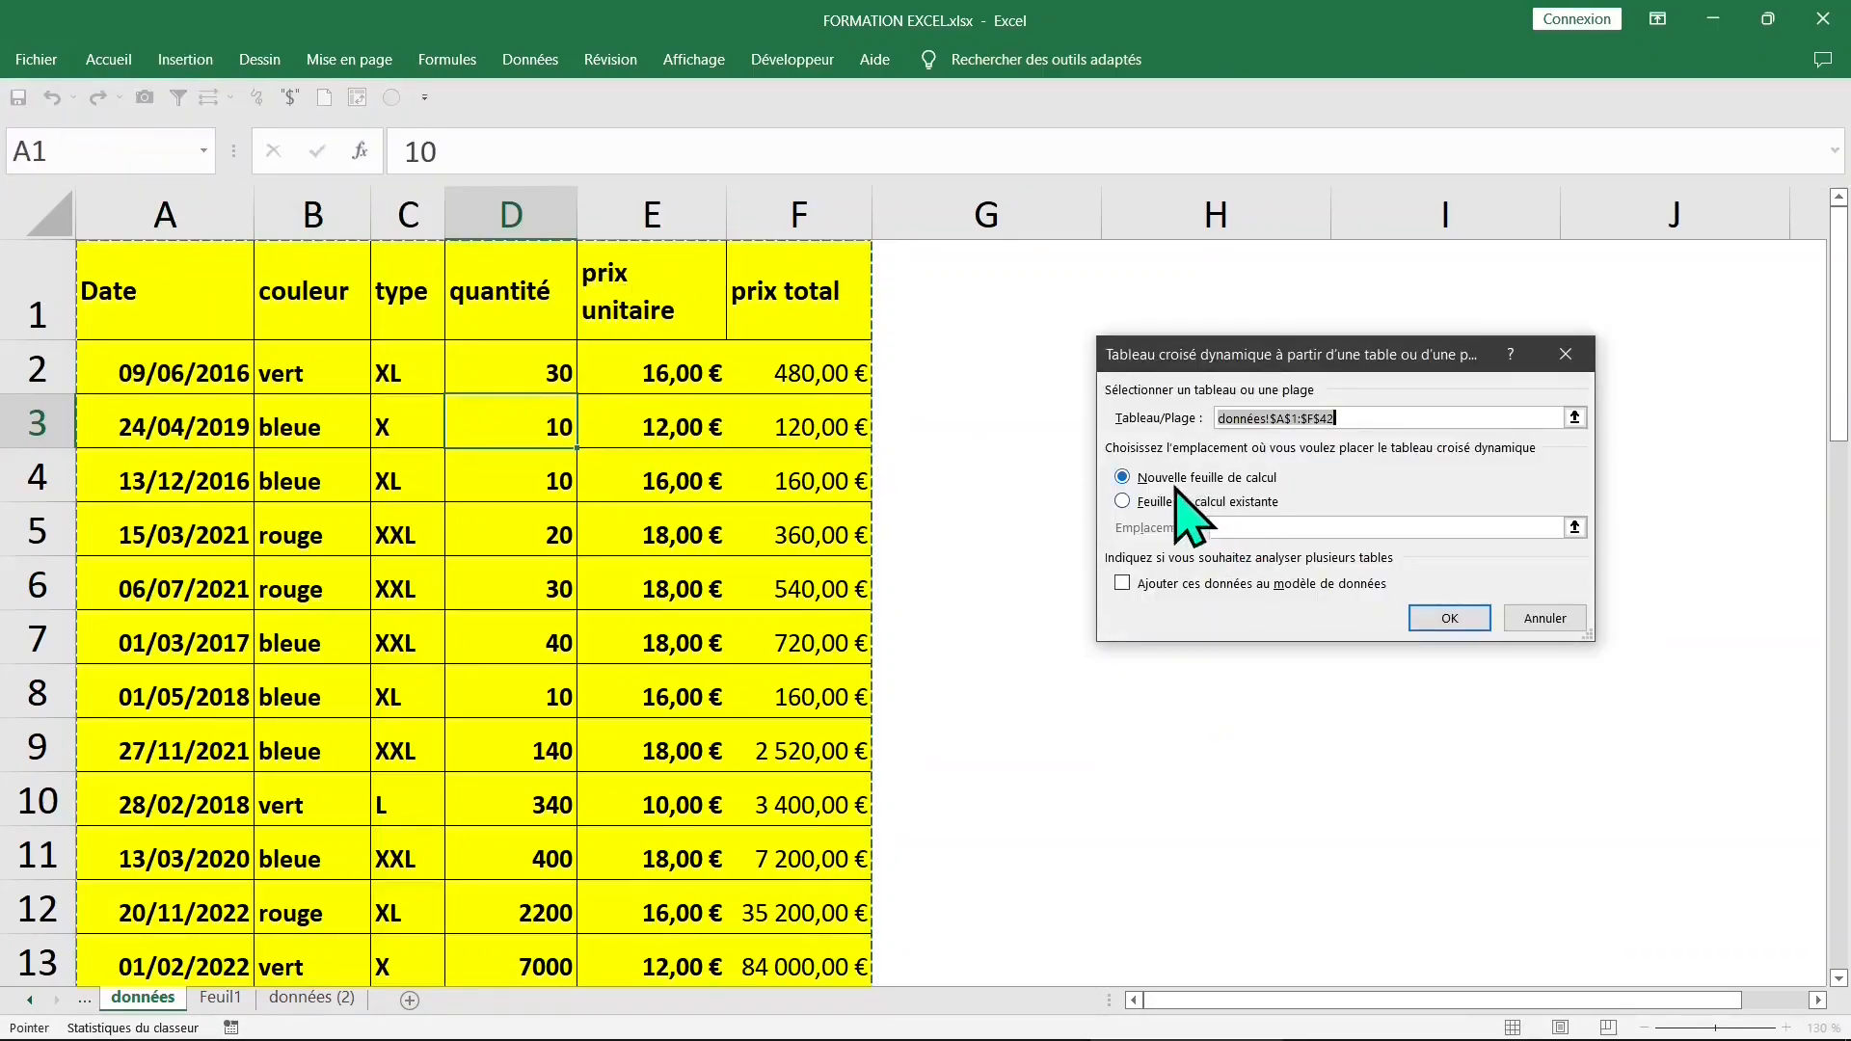
click(1451, 620)
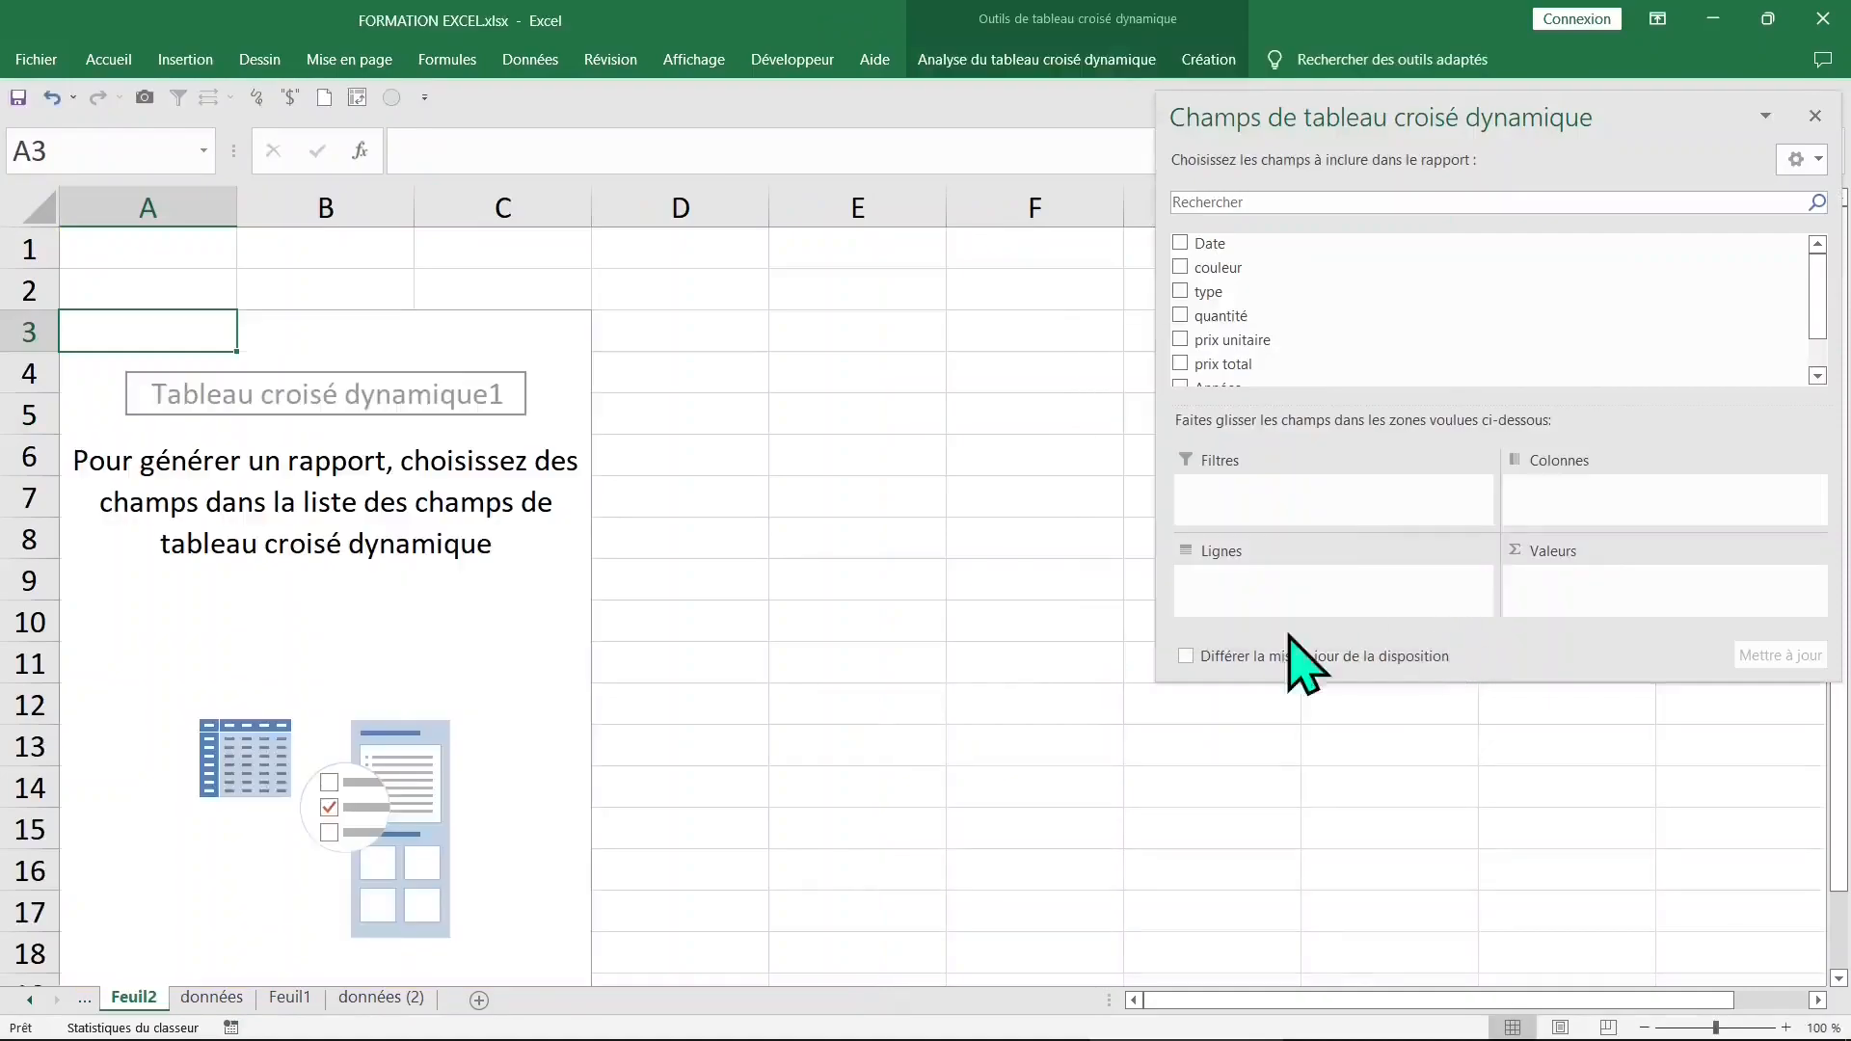
Step: Rename the new pivot table worksheet as TCD
double_click(135, 998)
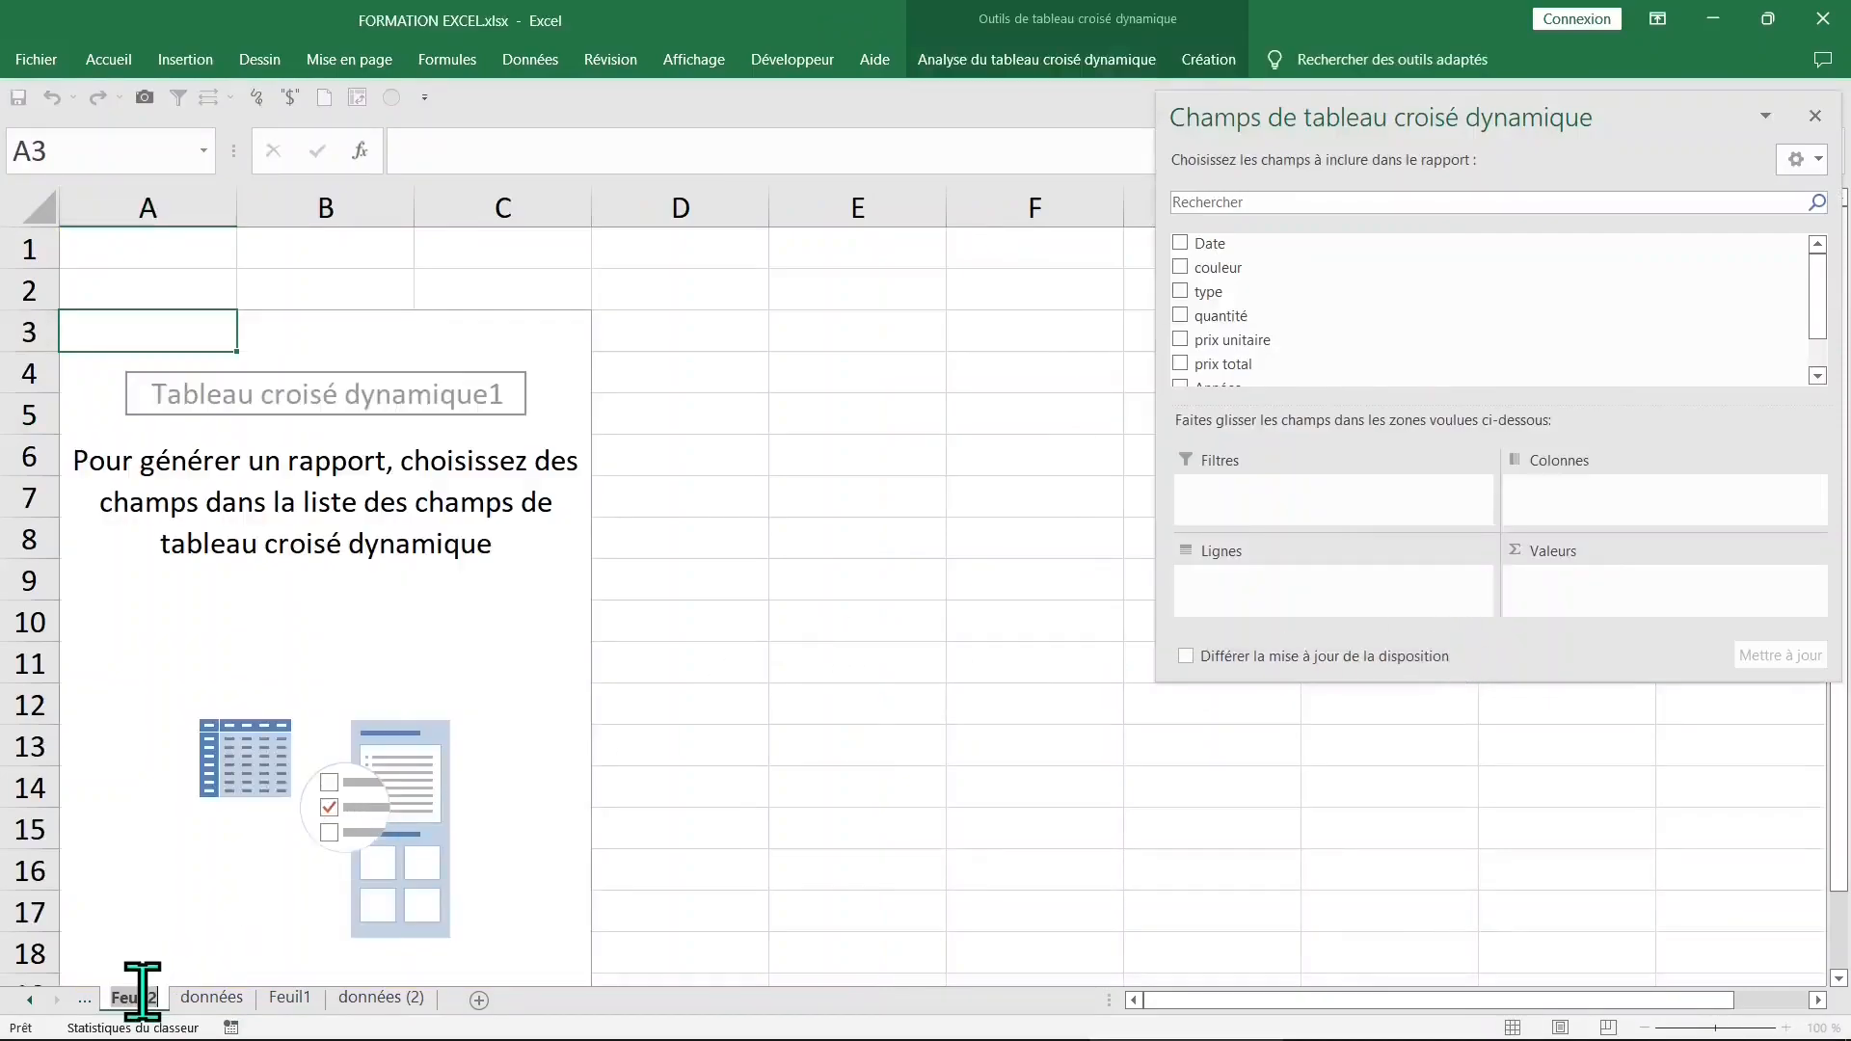
text(TCD)
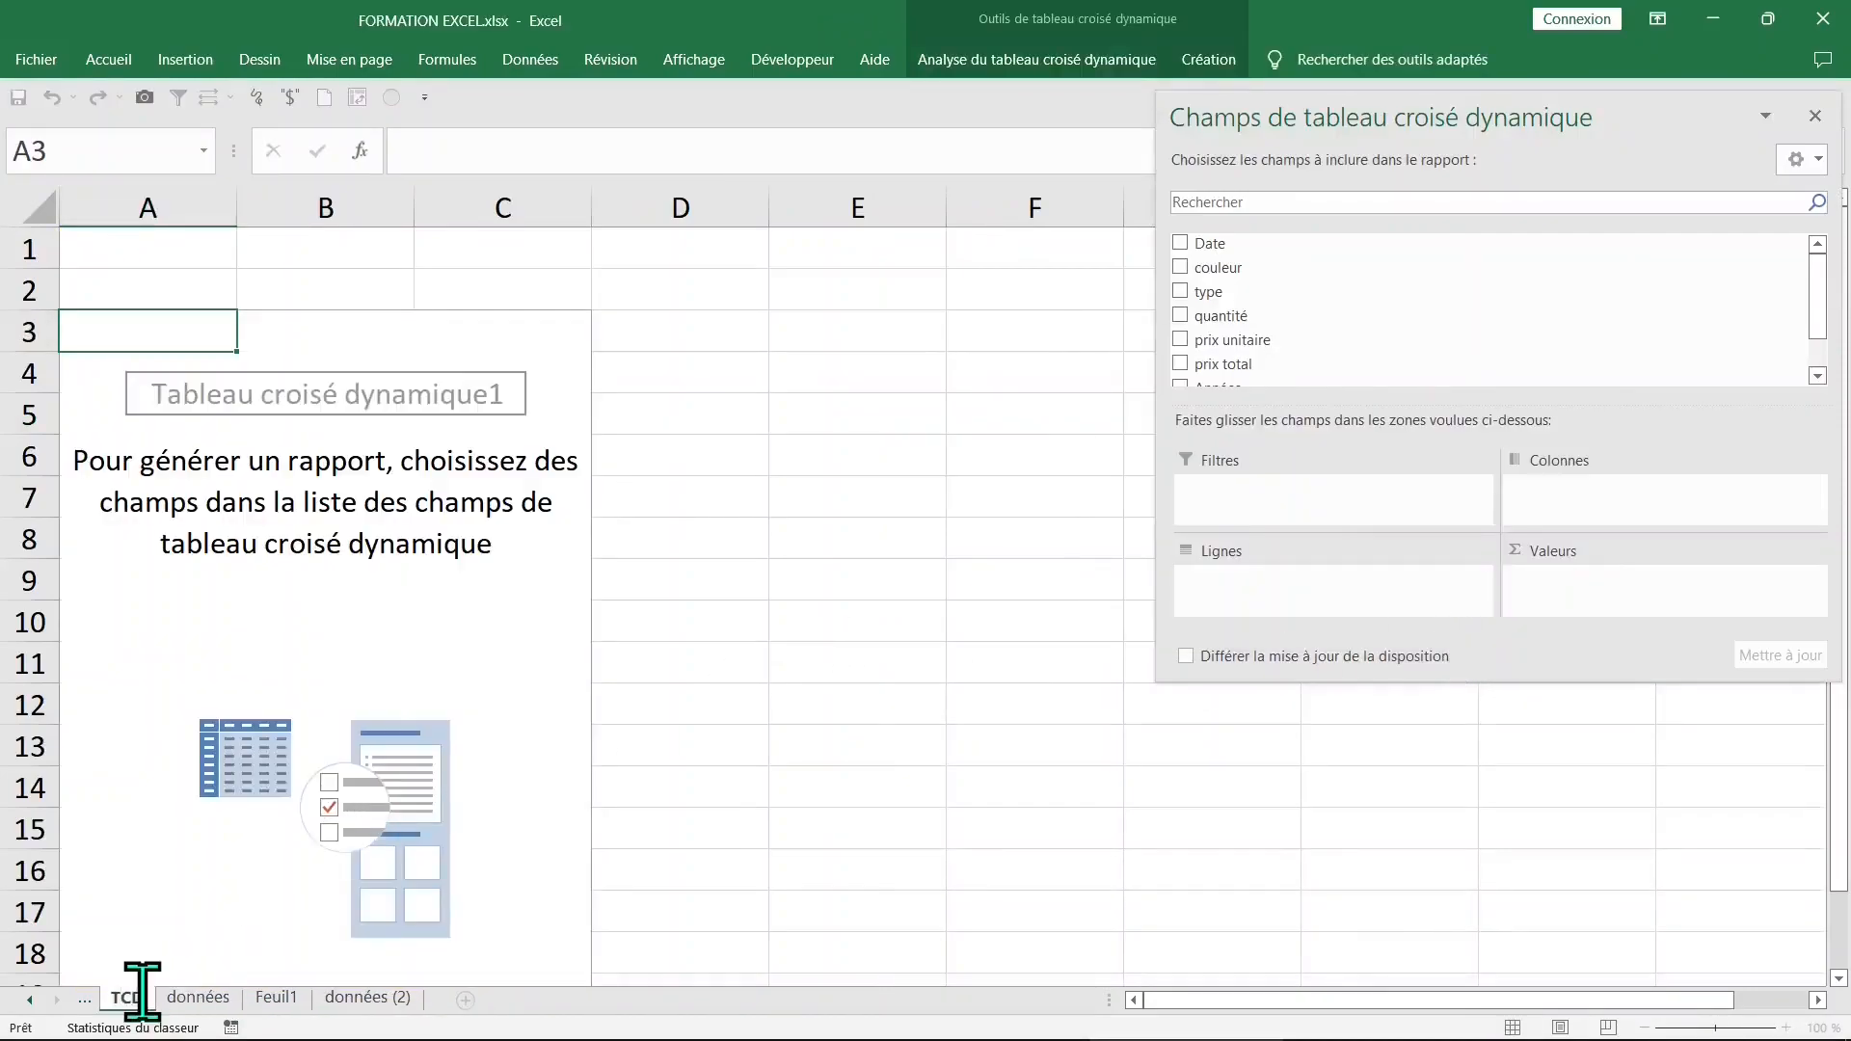
click(752, 776)
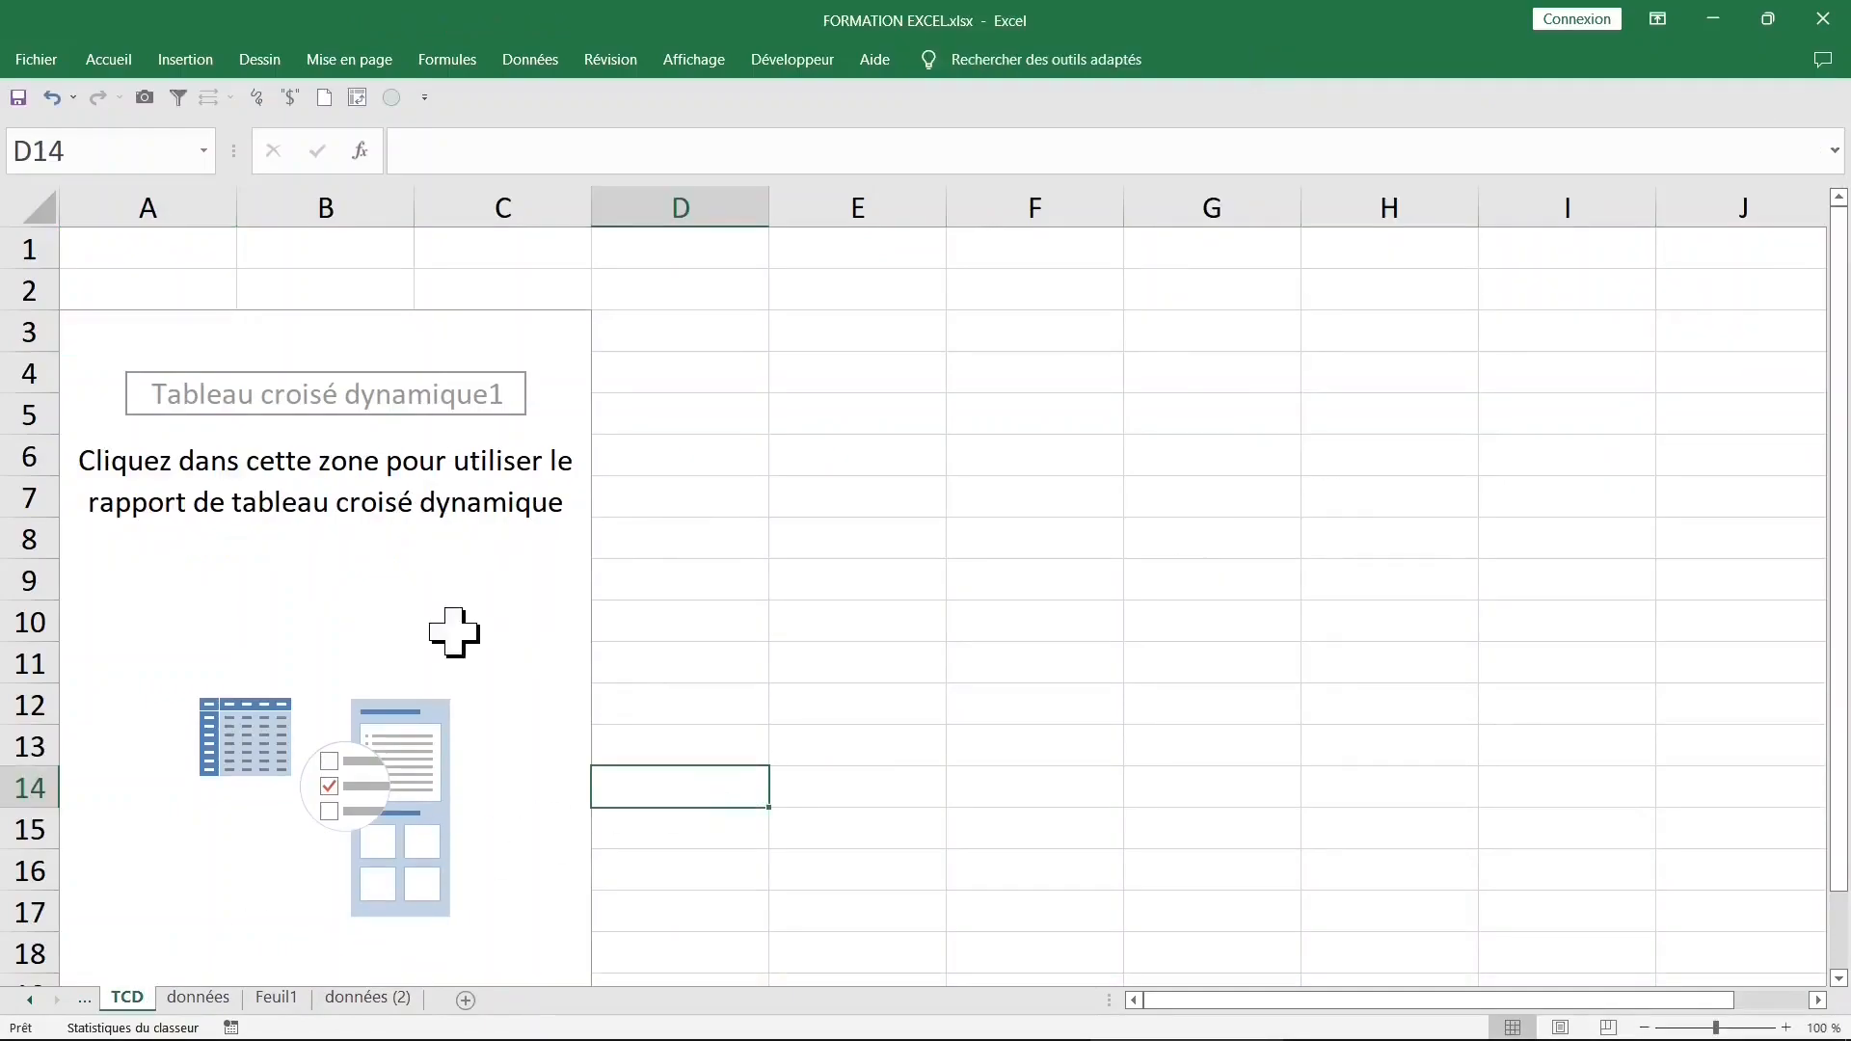
Step: Enlarge the pivot field list and add the Date field to the rows, keeping only its Années level
click(382, 617)
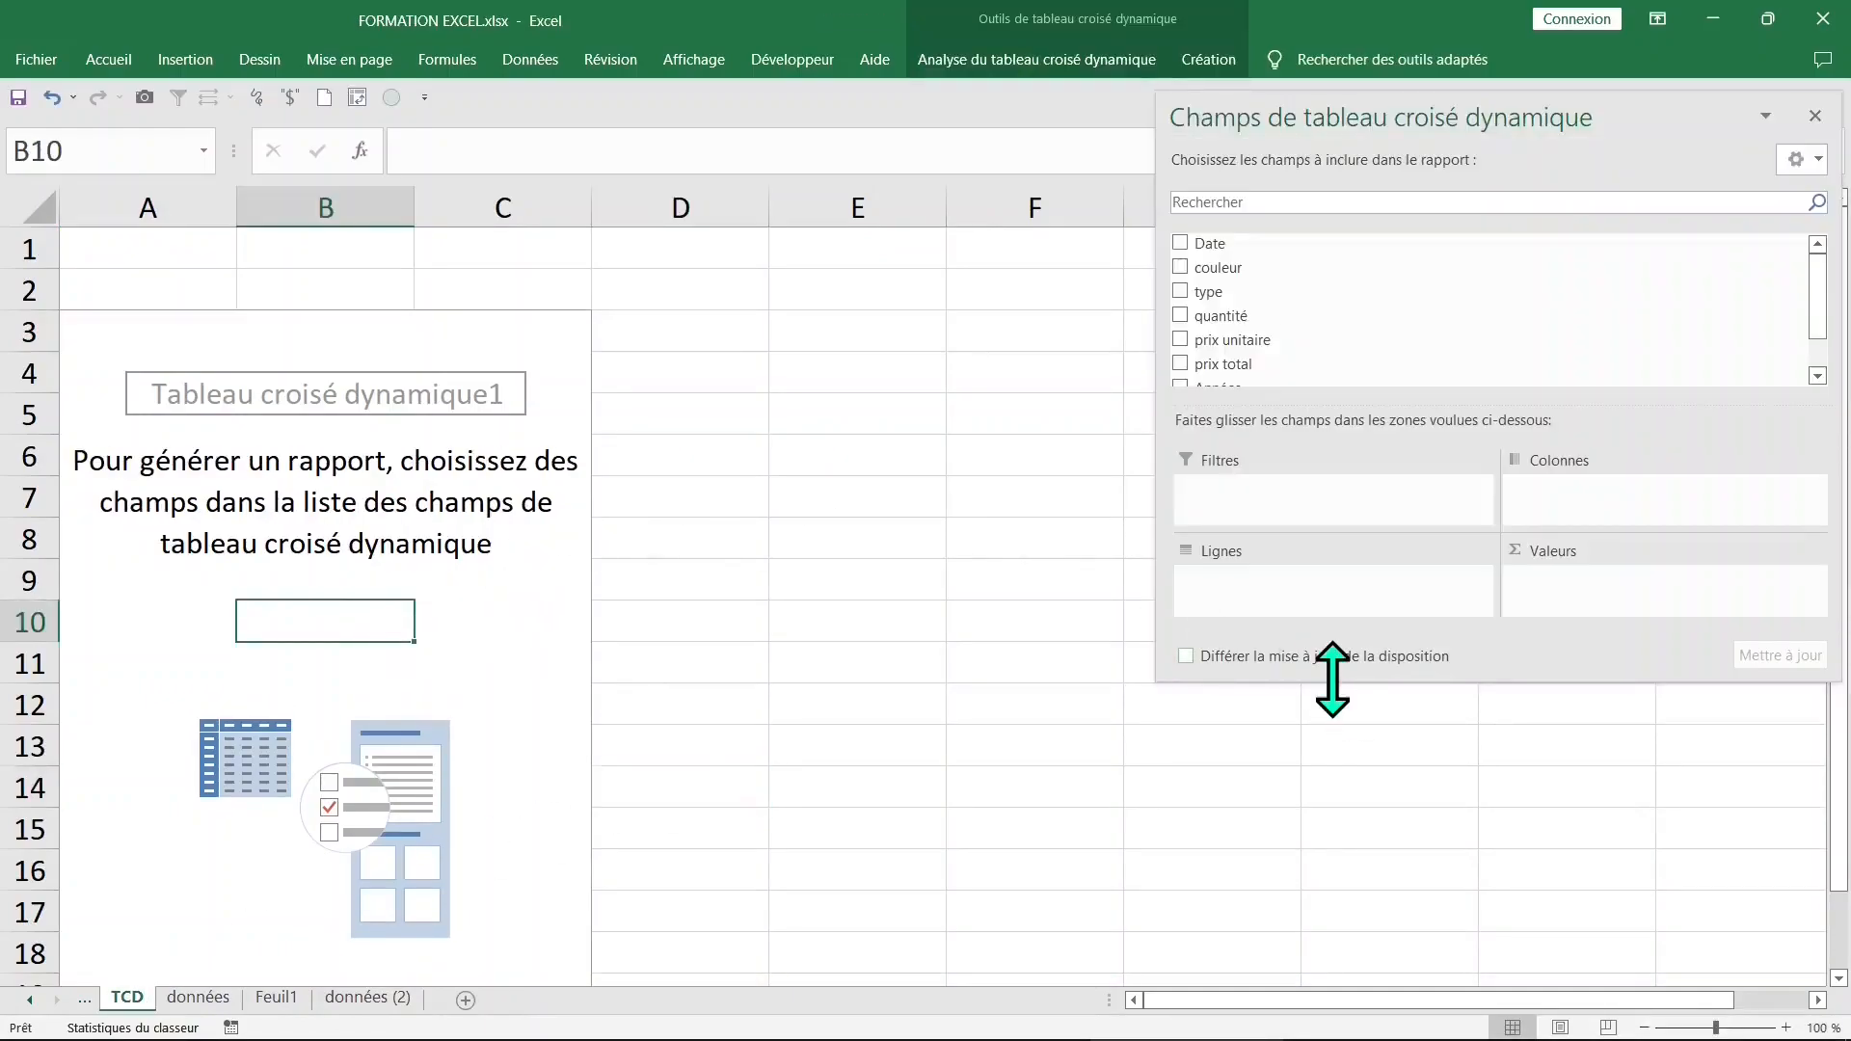
drag(1332, 685, 1334, 837)
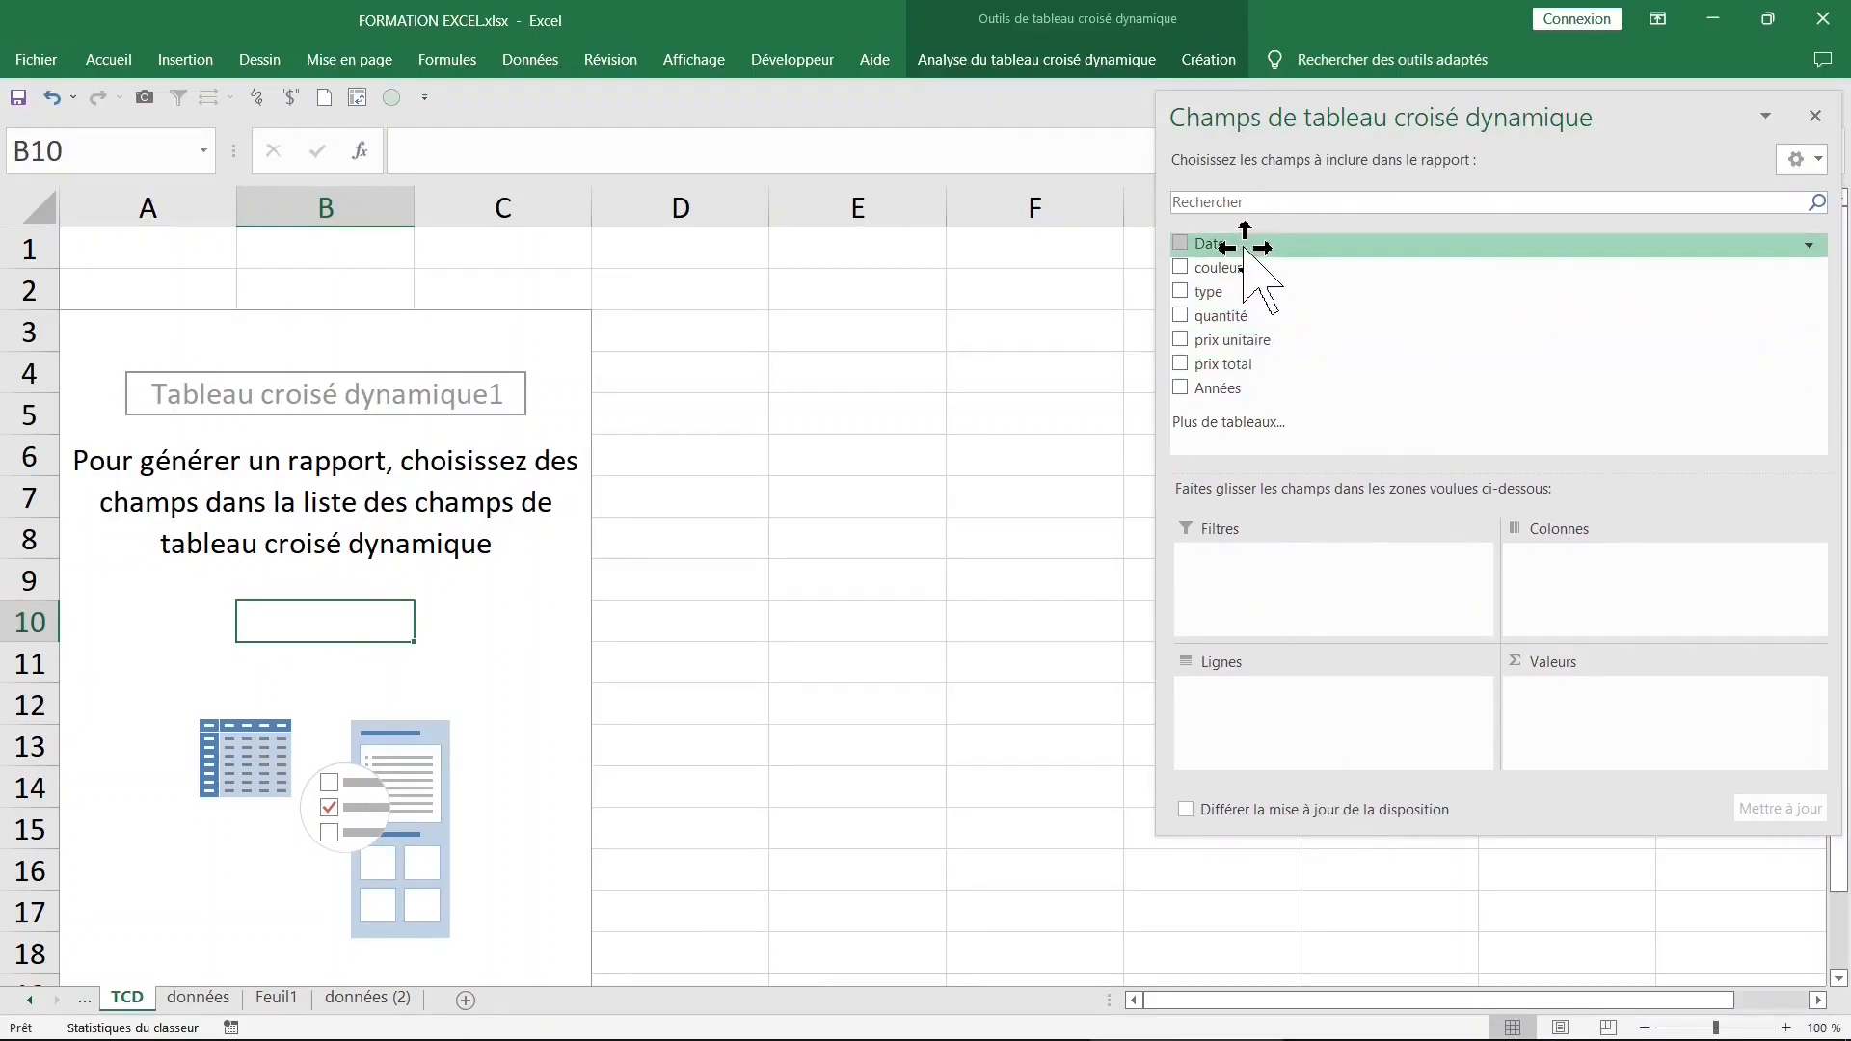
drag(1244, 253, 1389, 718)
drag(1574, 560, 910, 526)
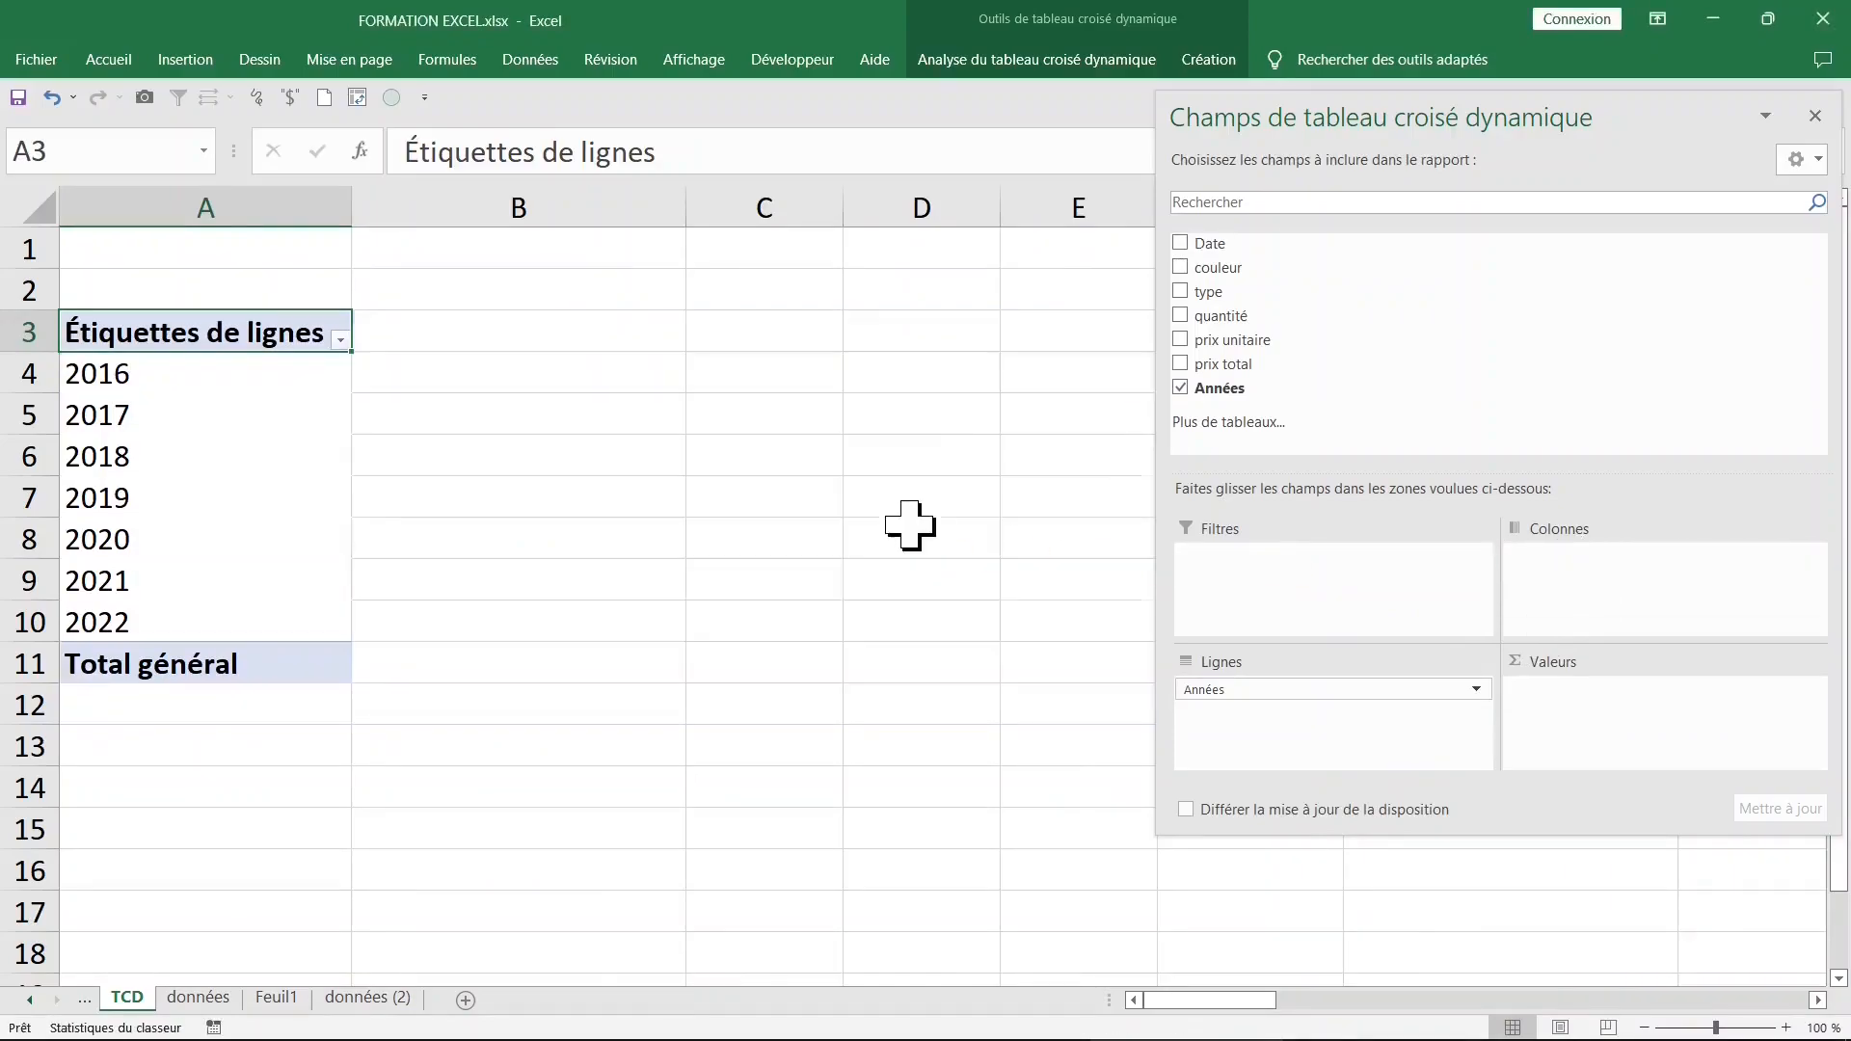
Step: Ungroup the year row labels so the pivot table lists individual dates
click(180, 460)
right_click(177, 464)
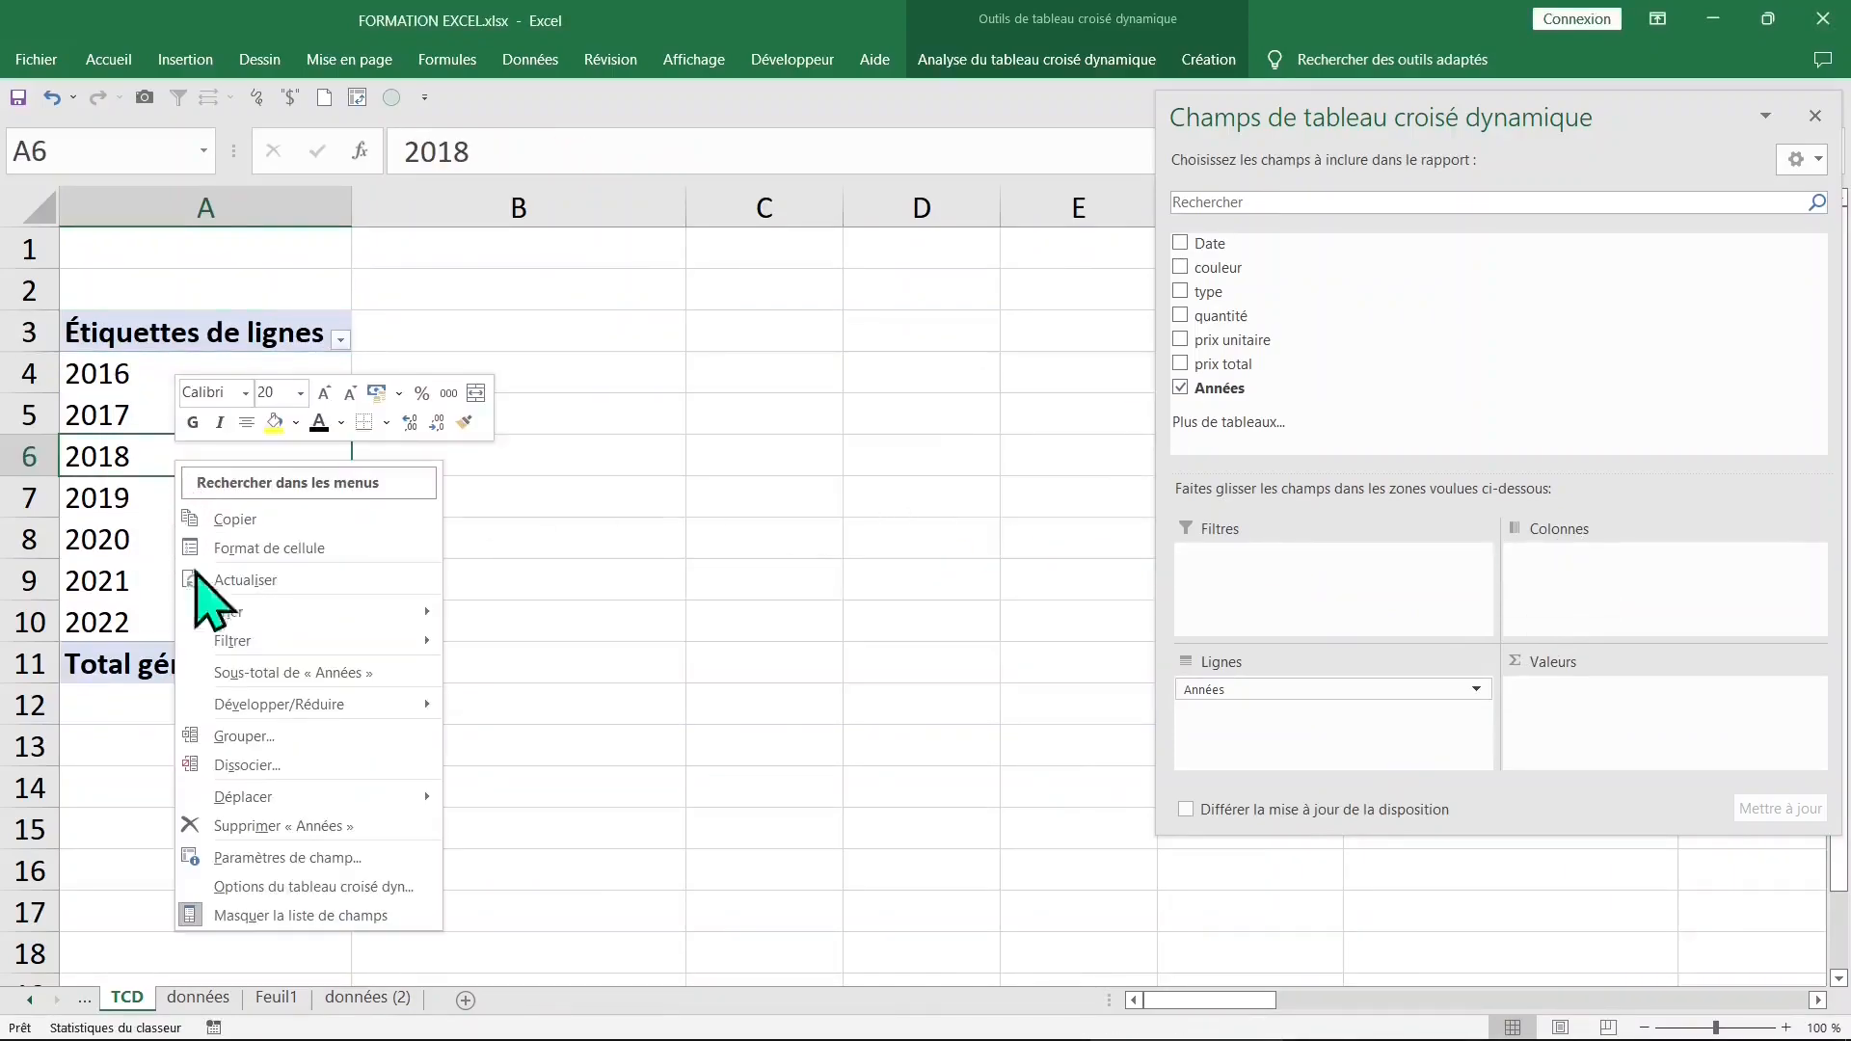
click(264, 770)
click(195, 565)
click(202, 565)
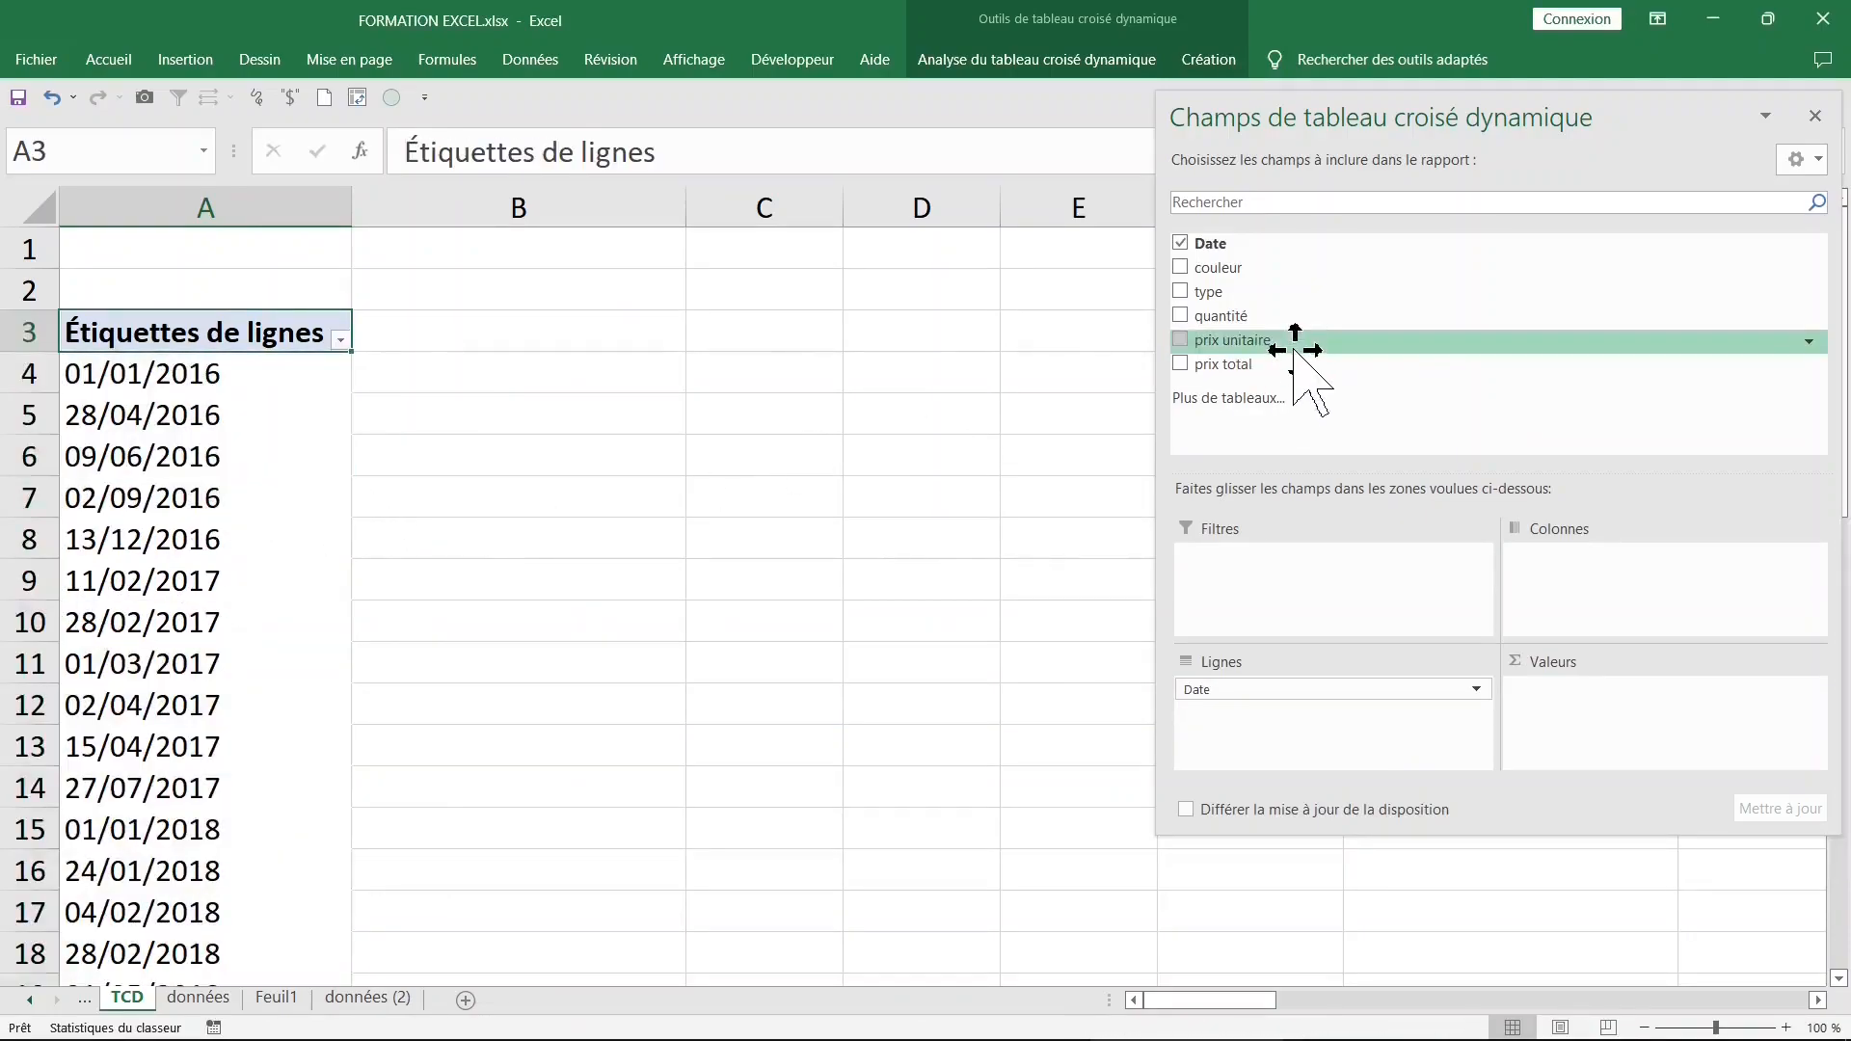
Step: Add the couleur field to both the columns and the values of the pivot table, counted by date
drag(1237, 270, 1539, 557)
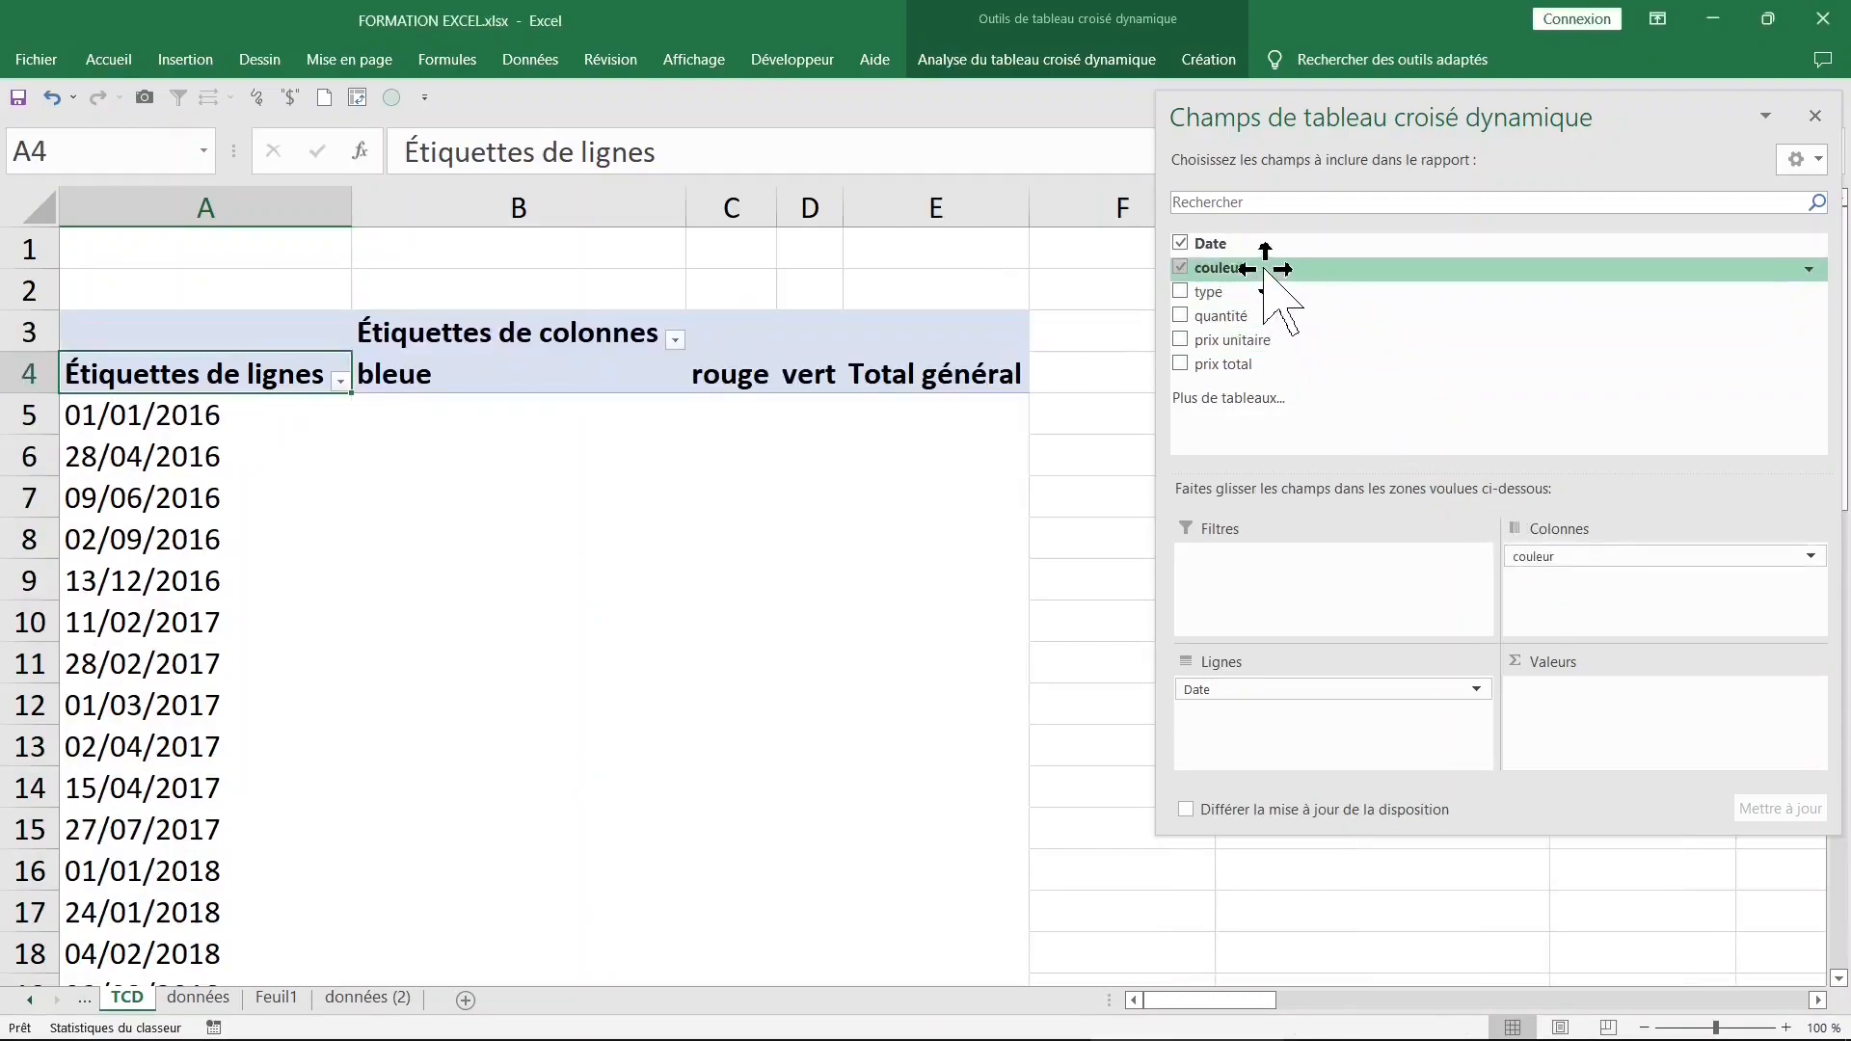
drag(1265, 270, 1562, 742)
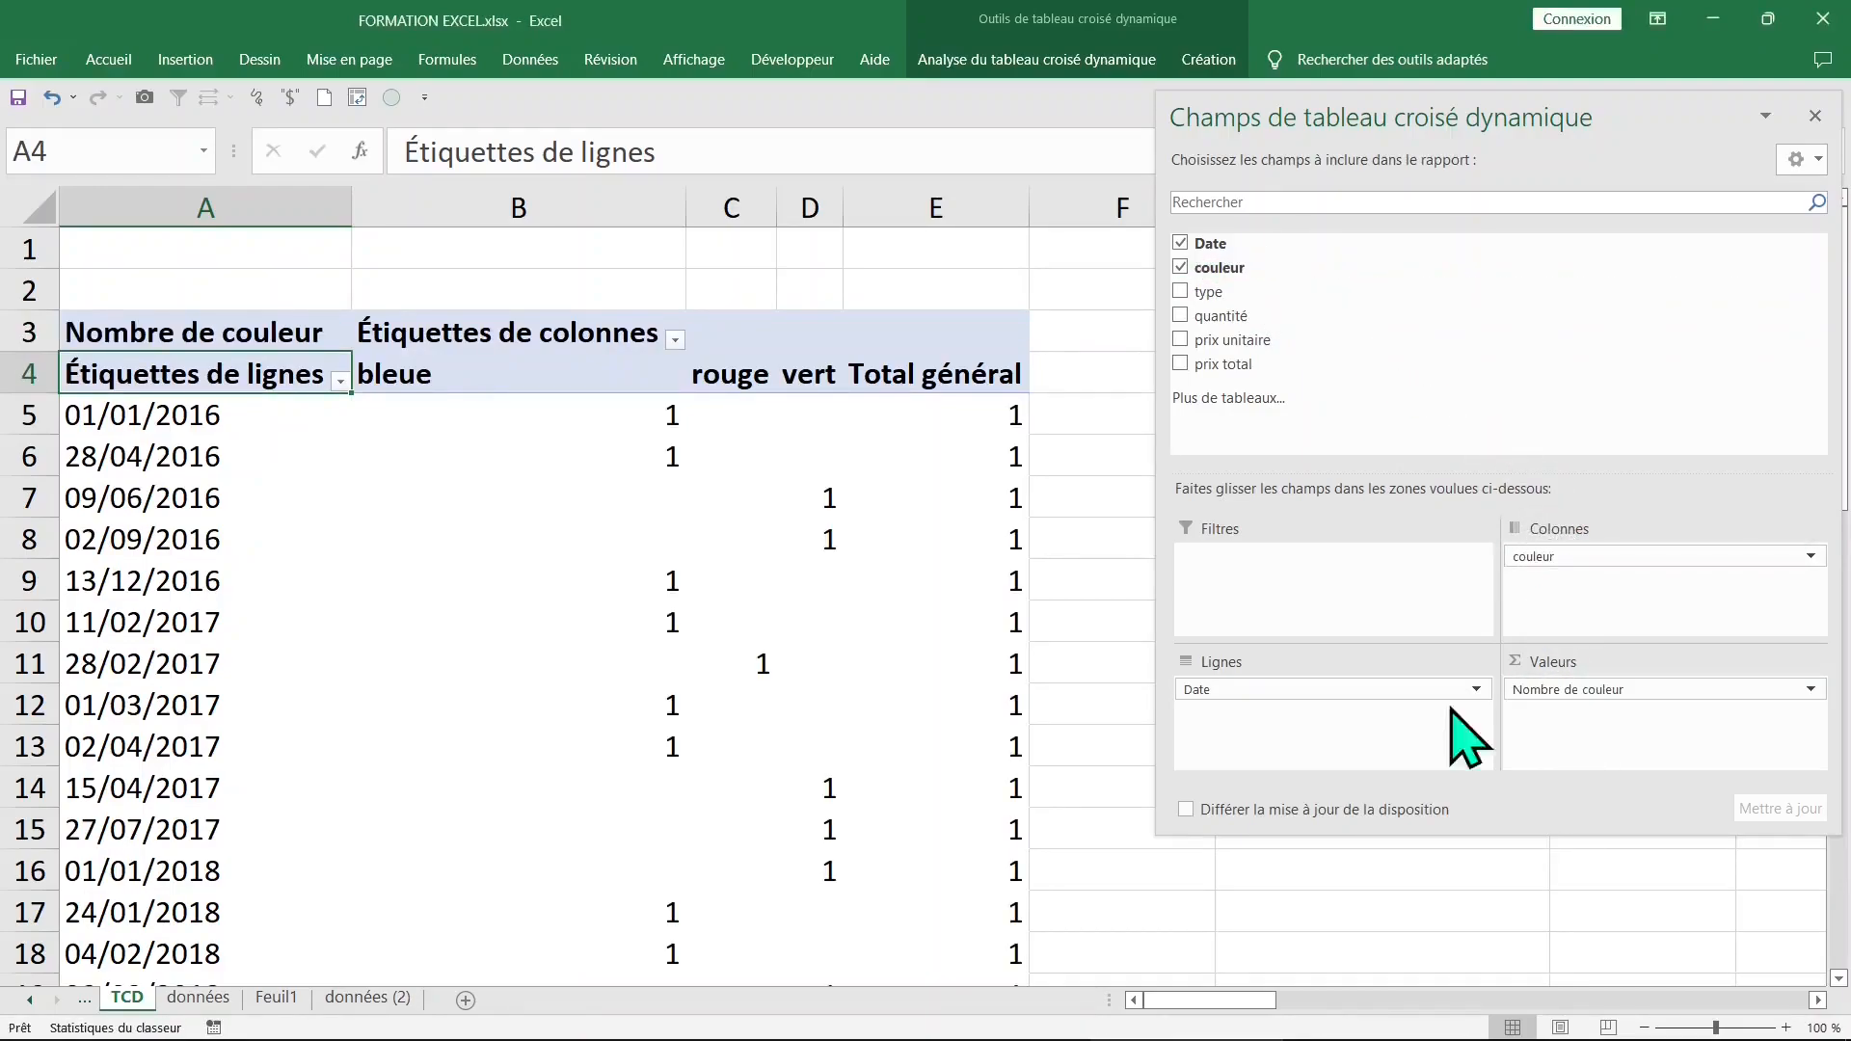
Step: Examine the date labels and the filled and empty color count cells in the pivot table
click(121, 511)
click(458, 578)
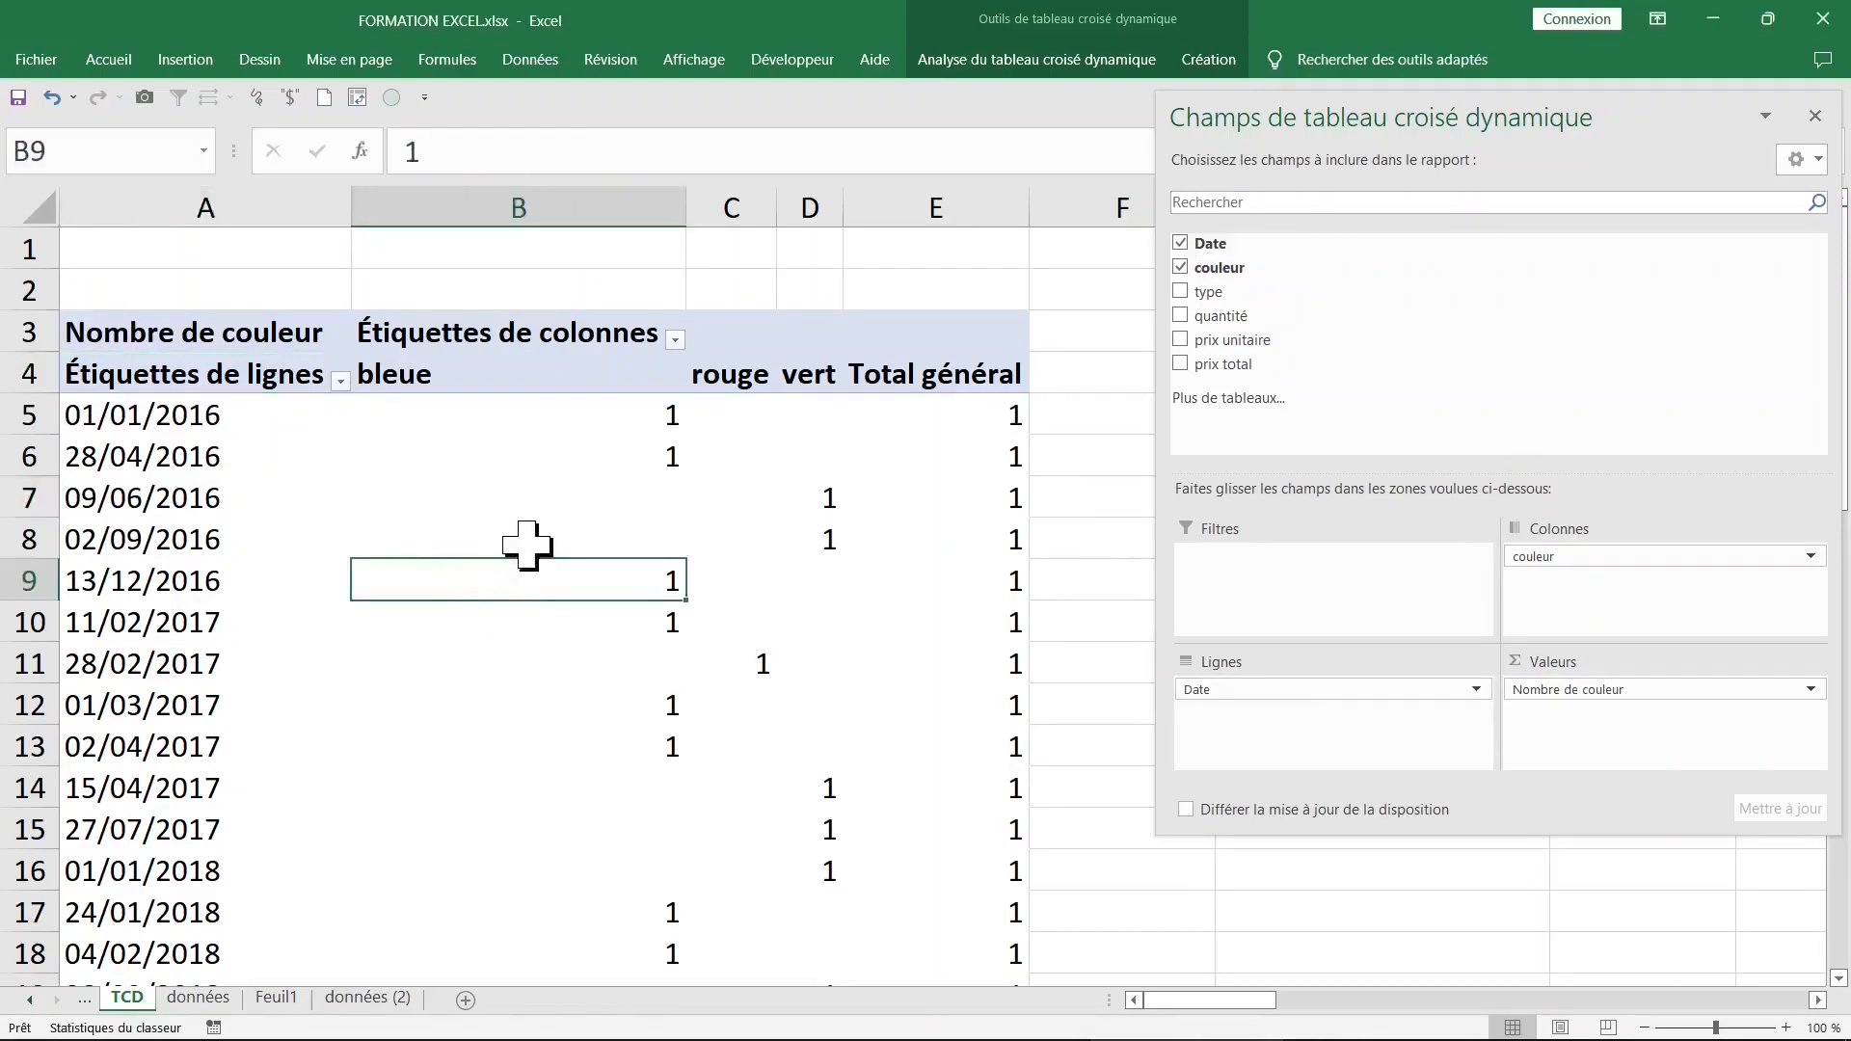
drag(810, 415, 810, 456)
click(172, 461)
click(172, 206)
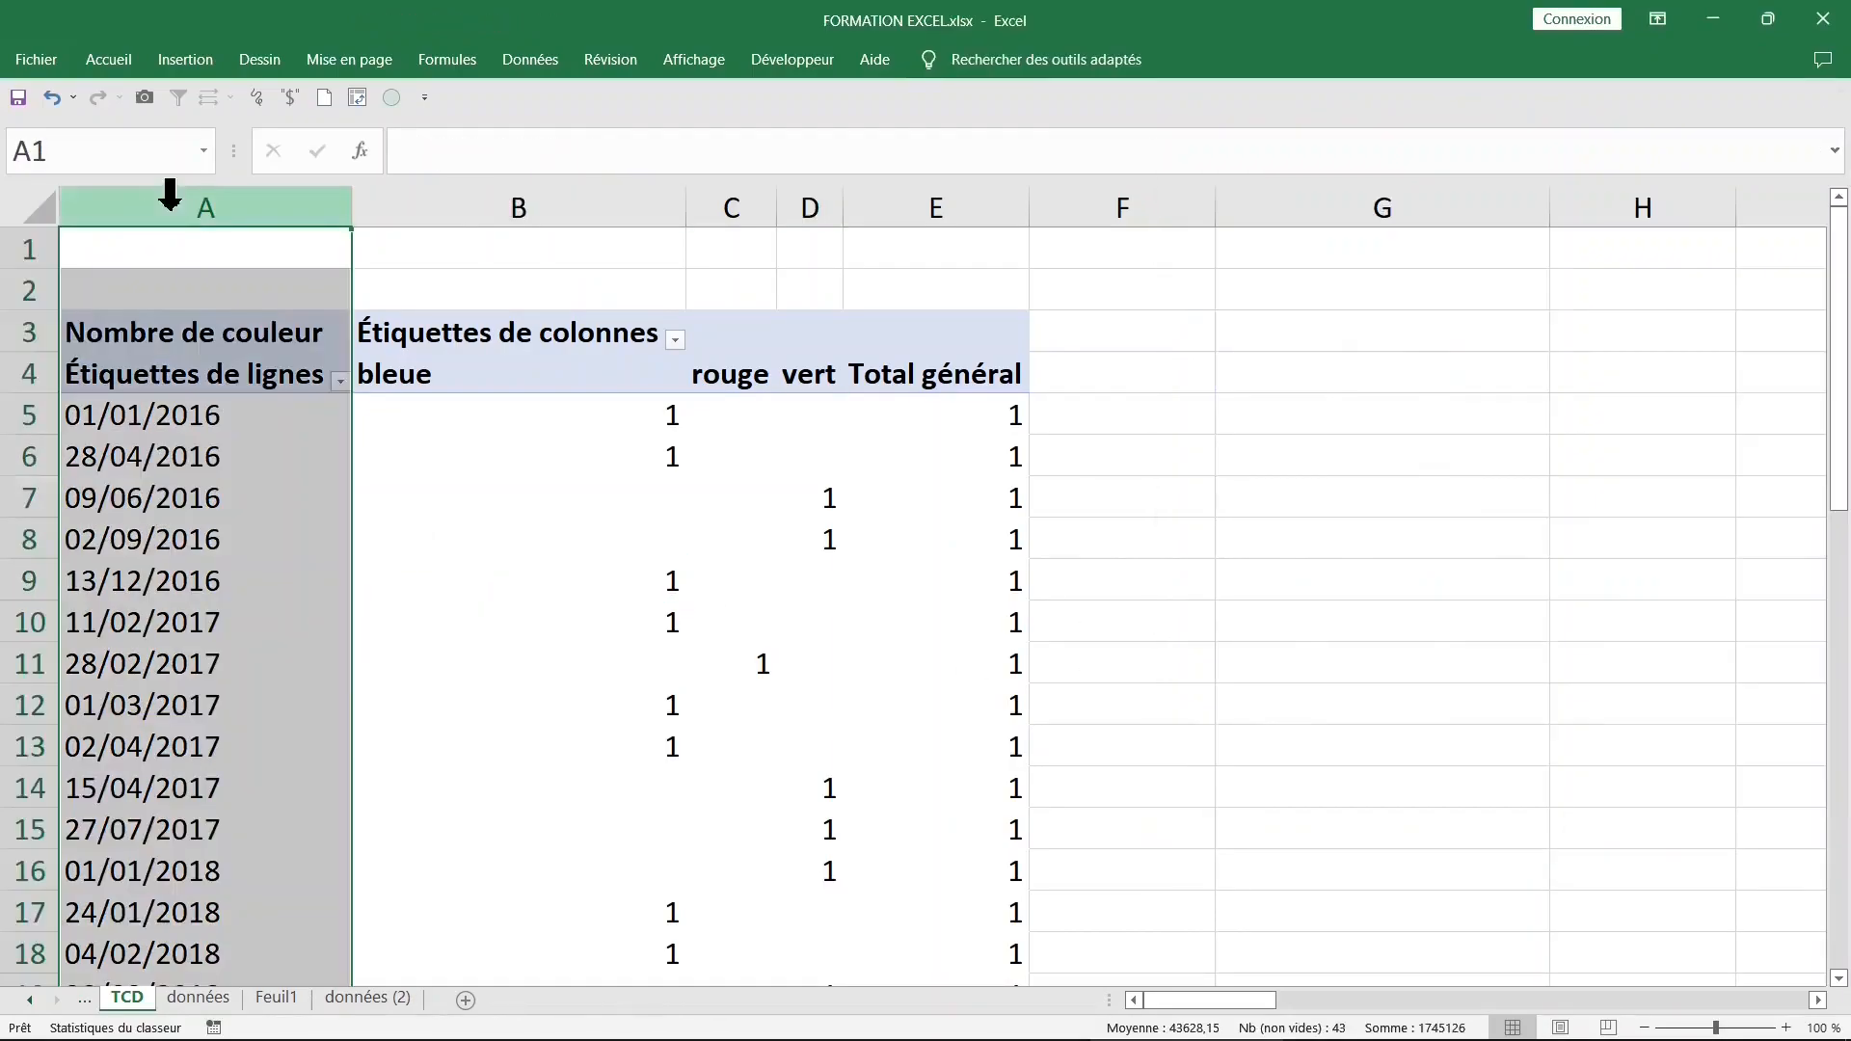
click(504, 414)
click(575, 465)
click(585, 504)
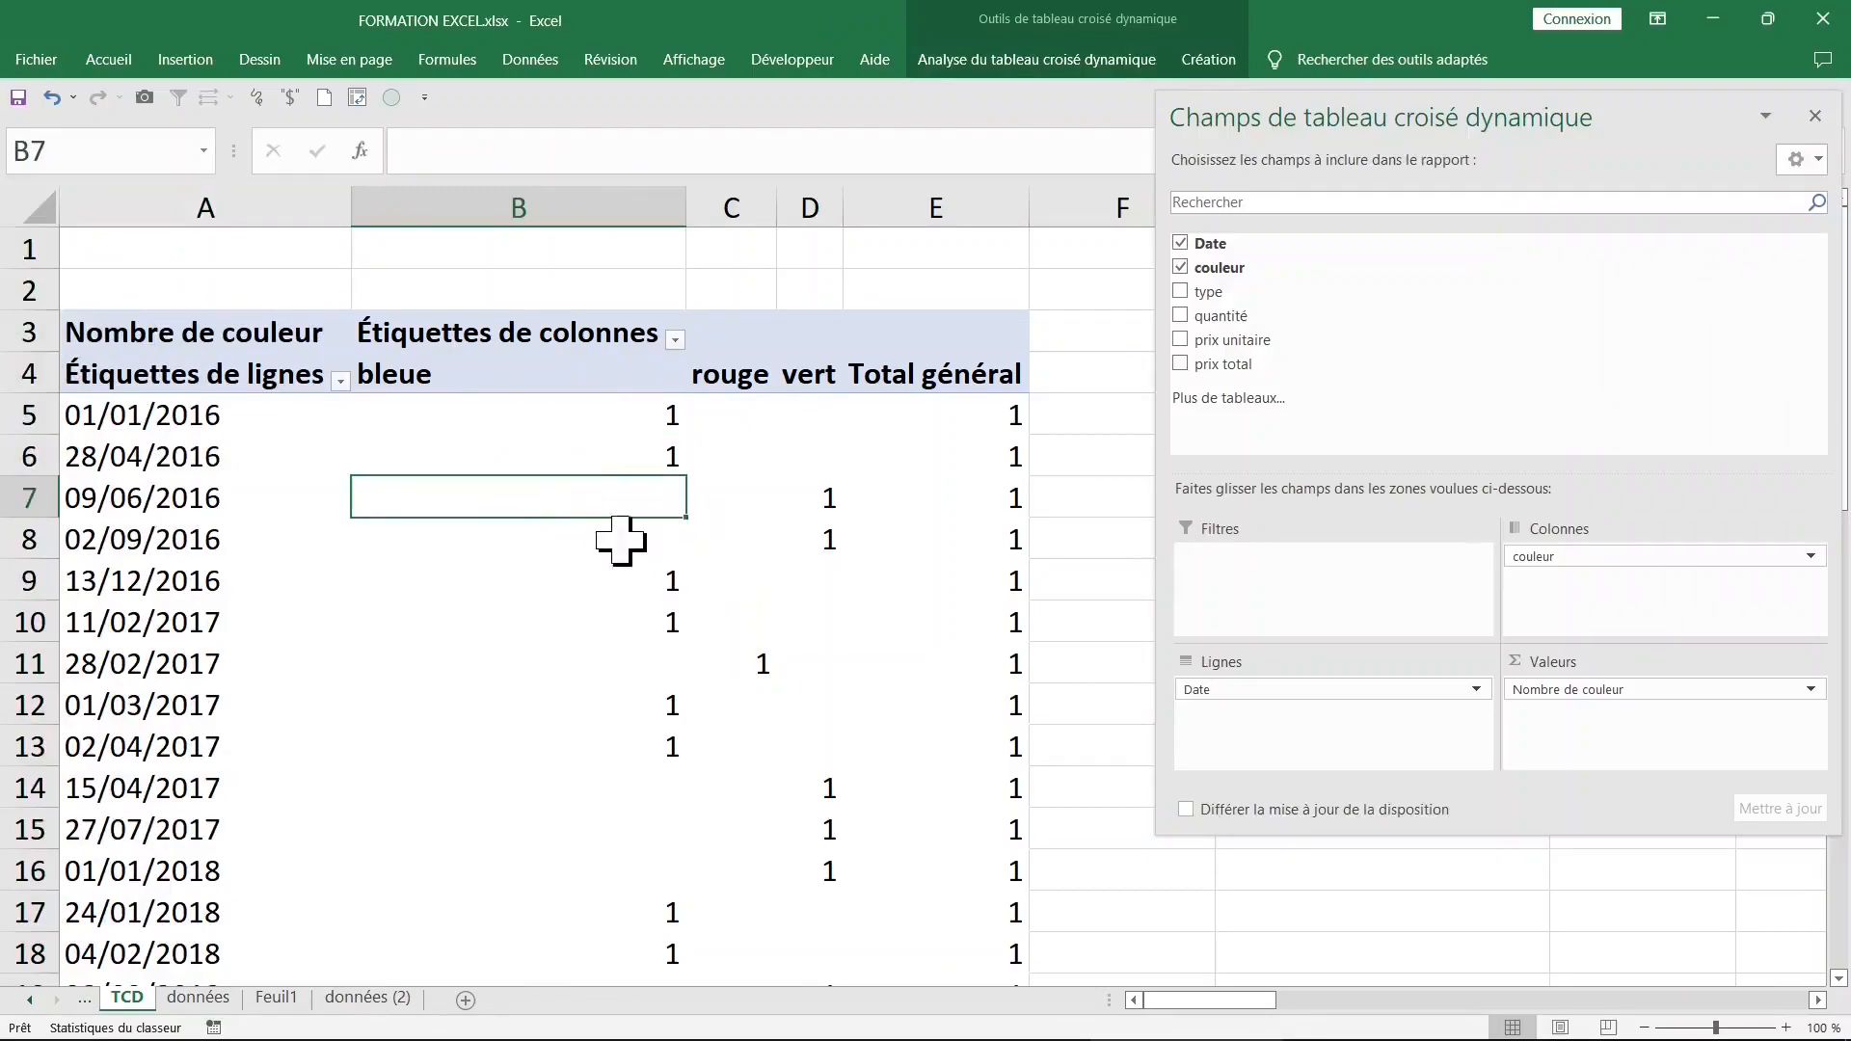
click(808, 412)
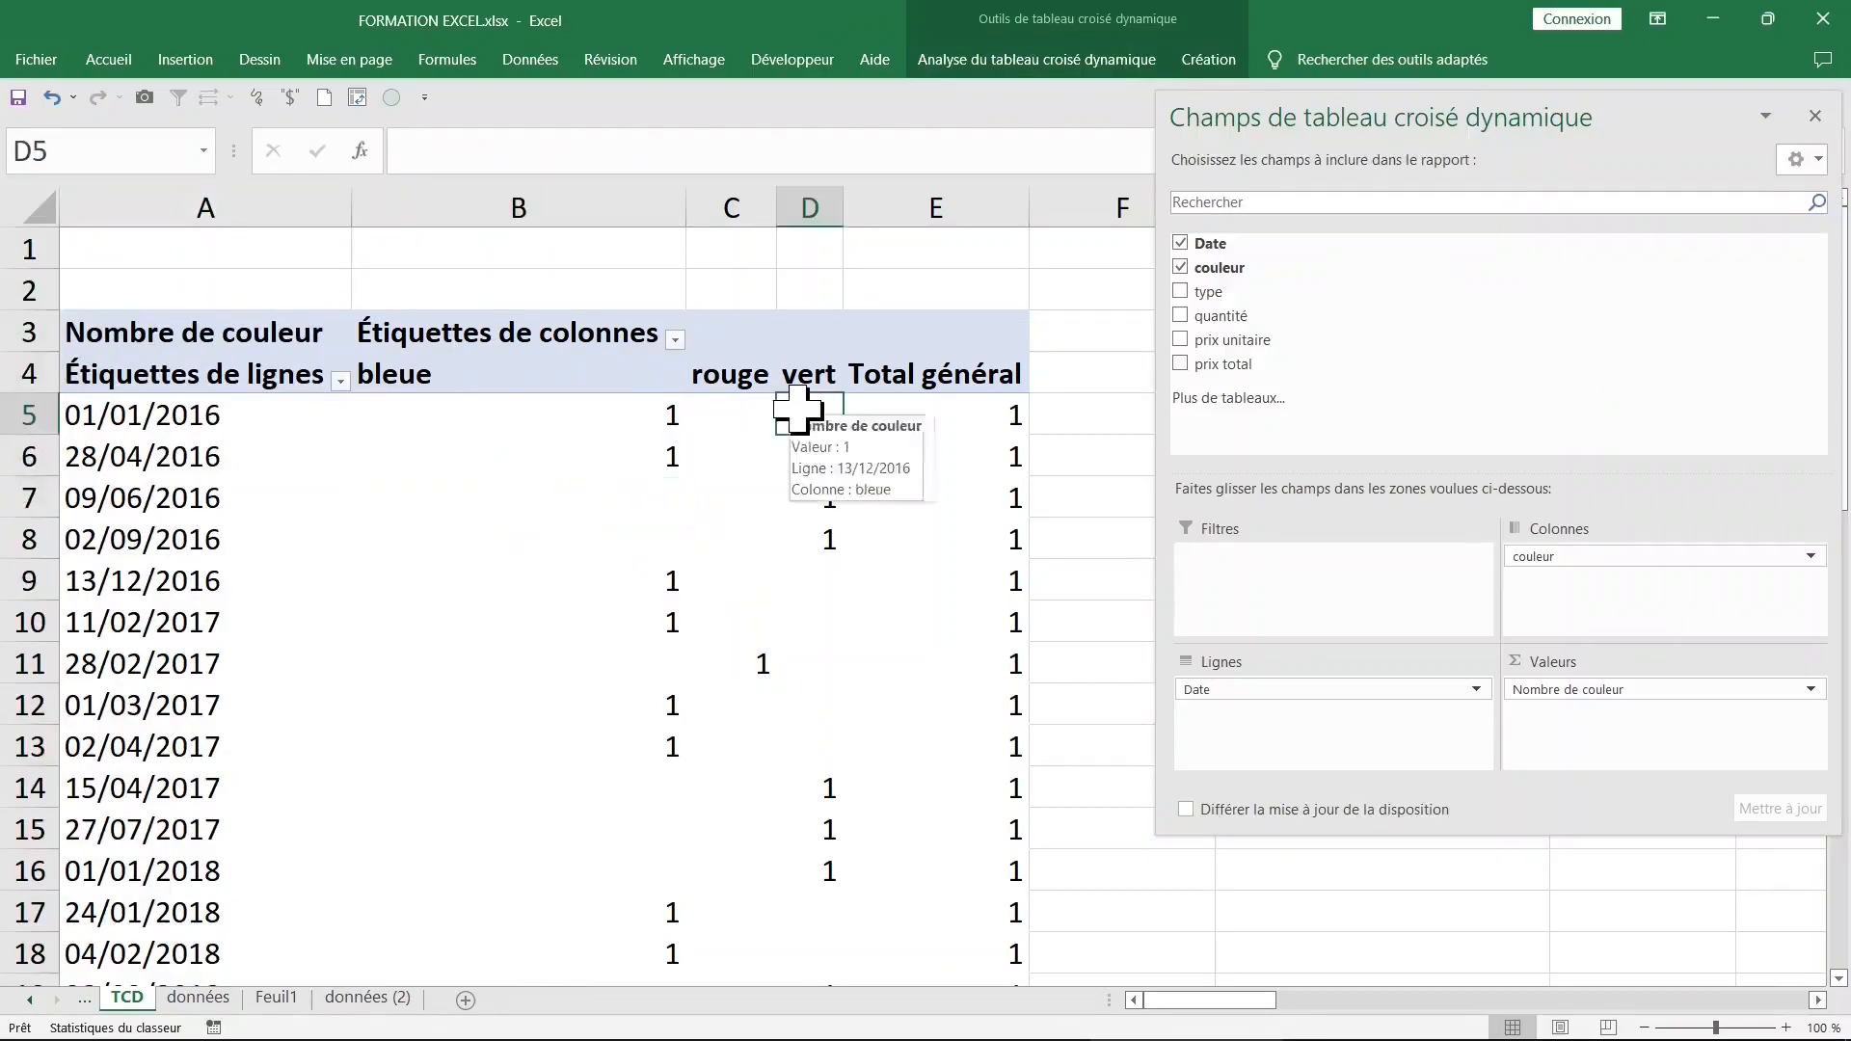
Step: Set the pivot table options to display 0 in empty cells and check the result across all dates
click(732, 410)
right_click(740, 413)
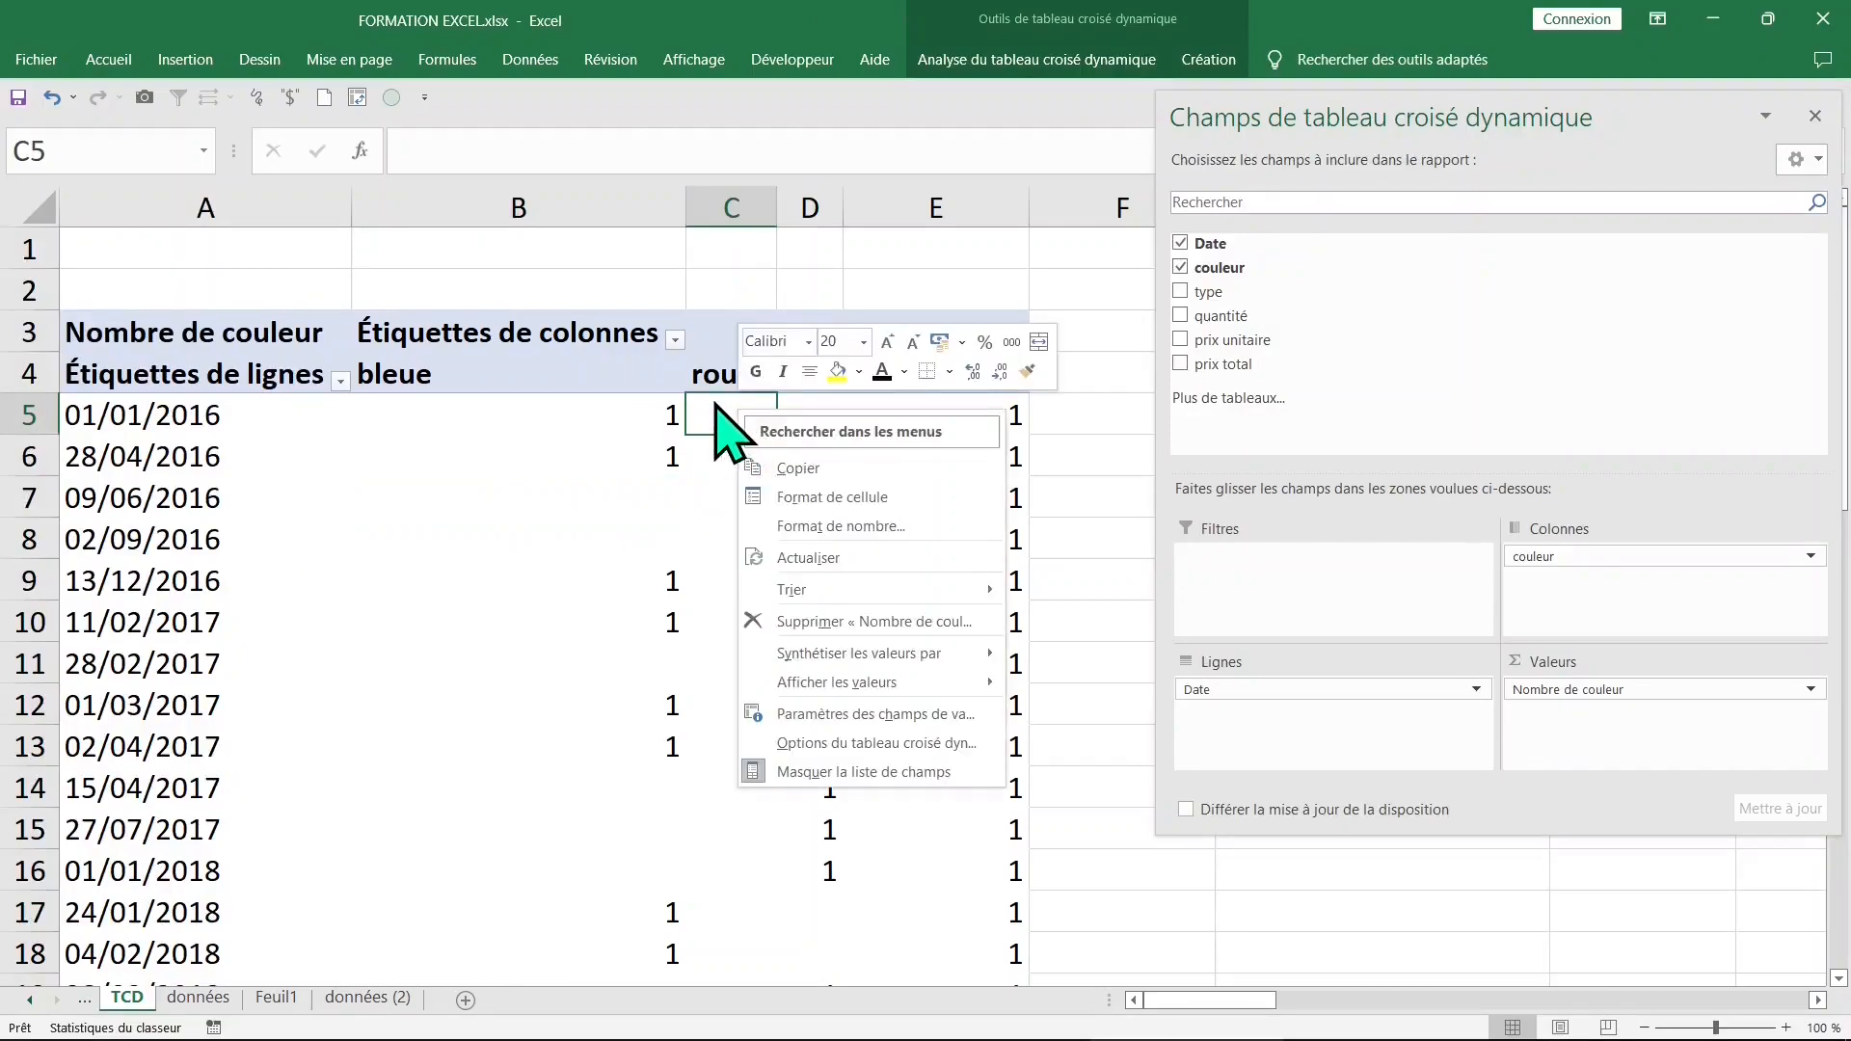
click(845, 744)
drag(887, 441, 1301, 125)
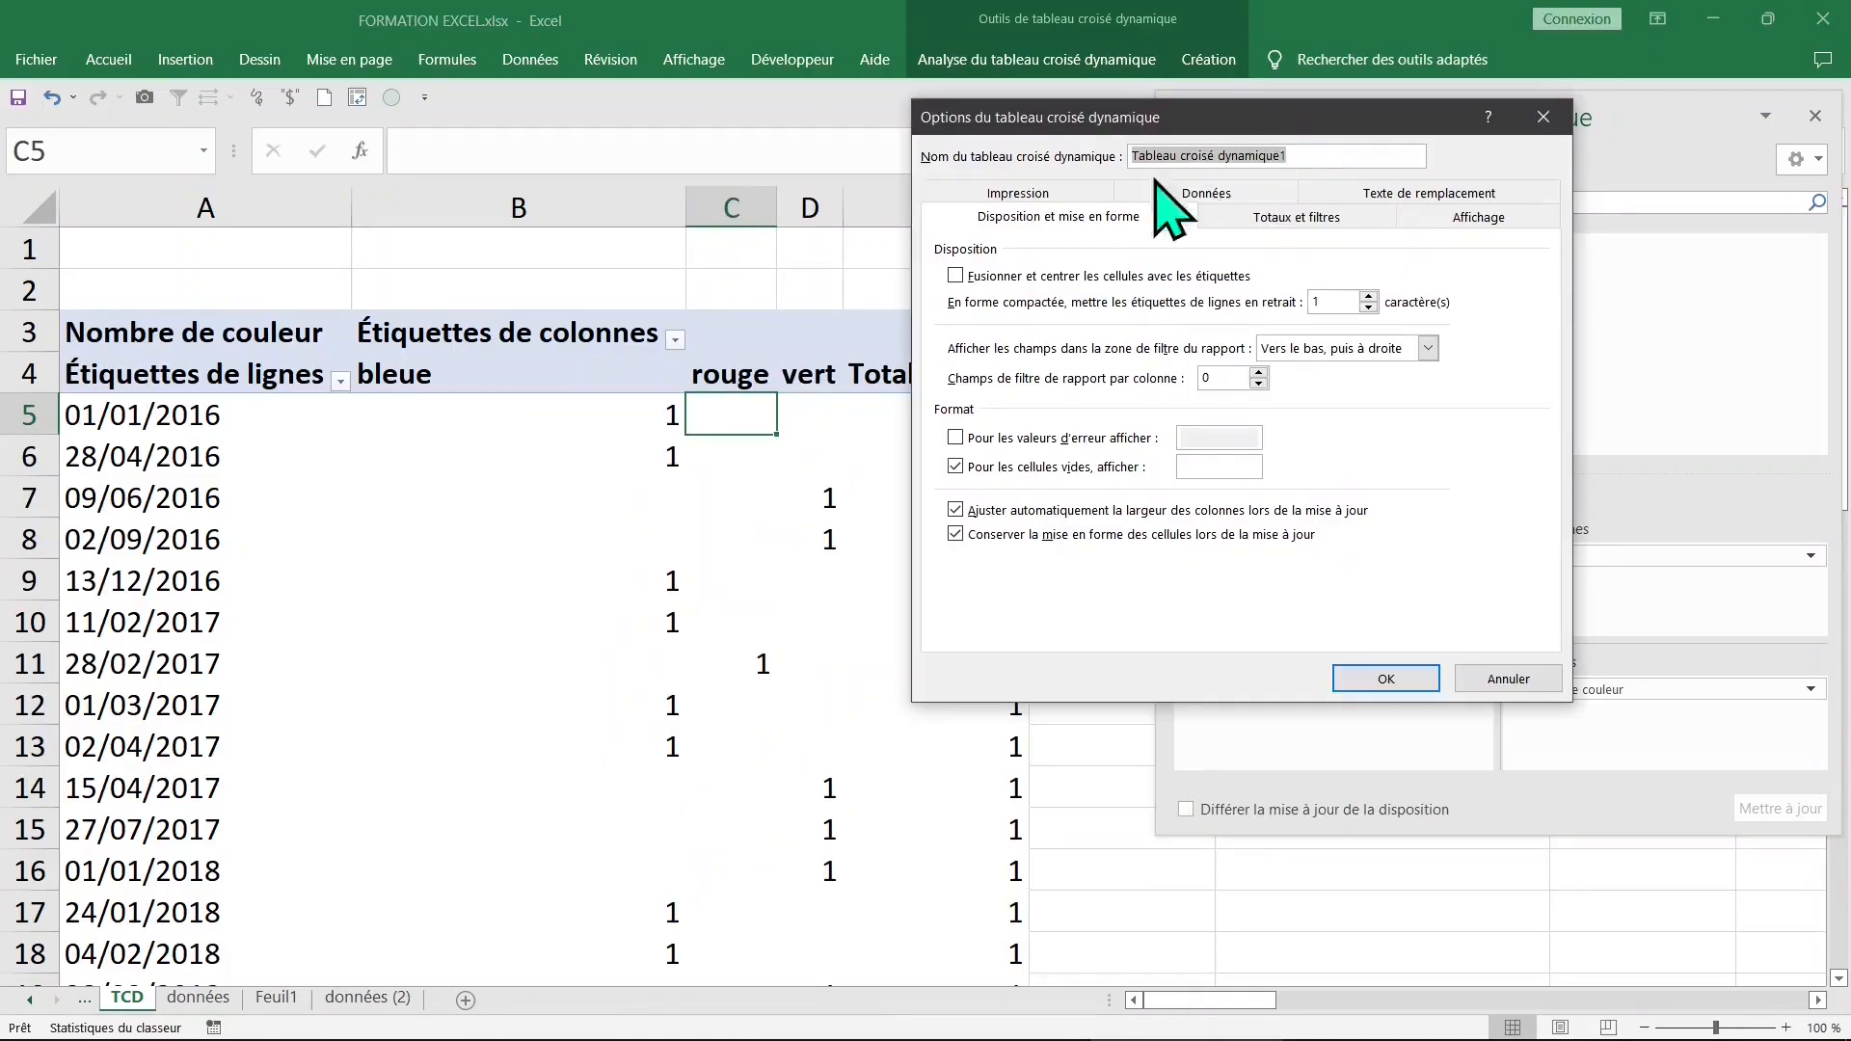
click(999, 226)
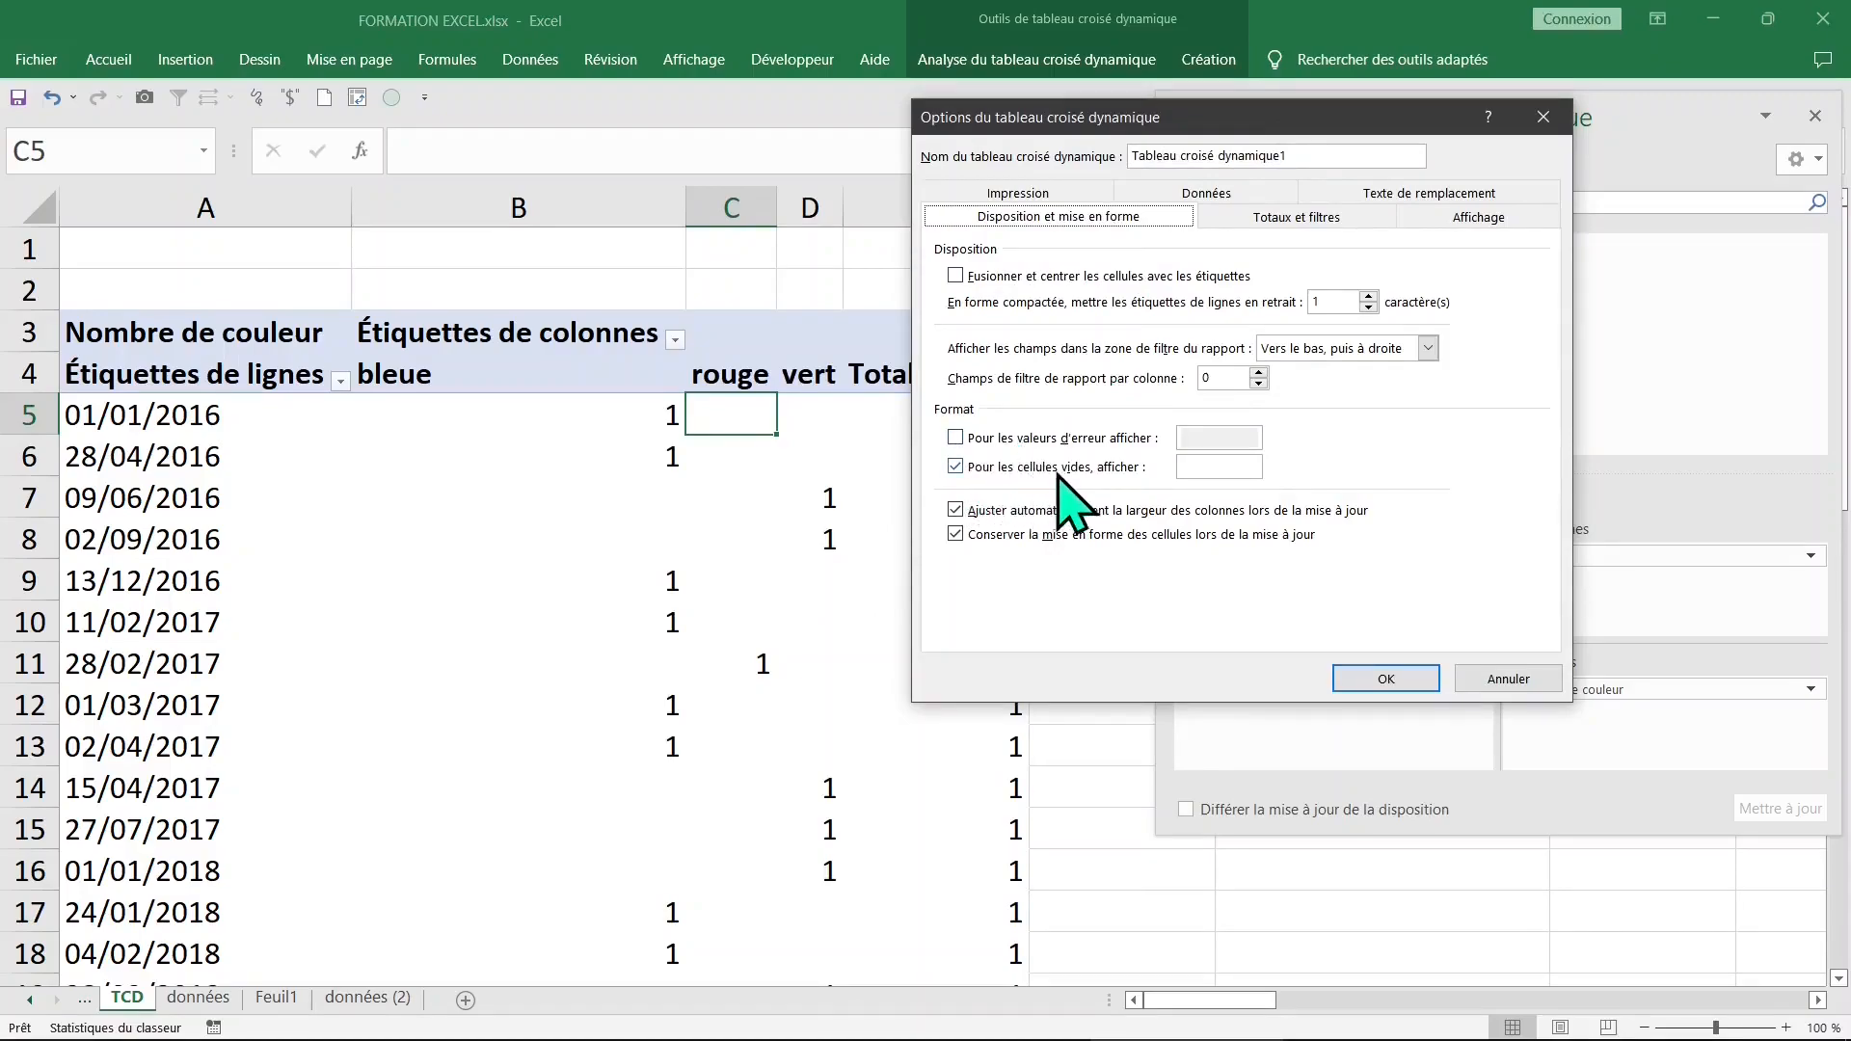
click(977, 472)
click(976, 472)
click(1203, 470)
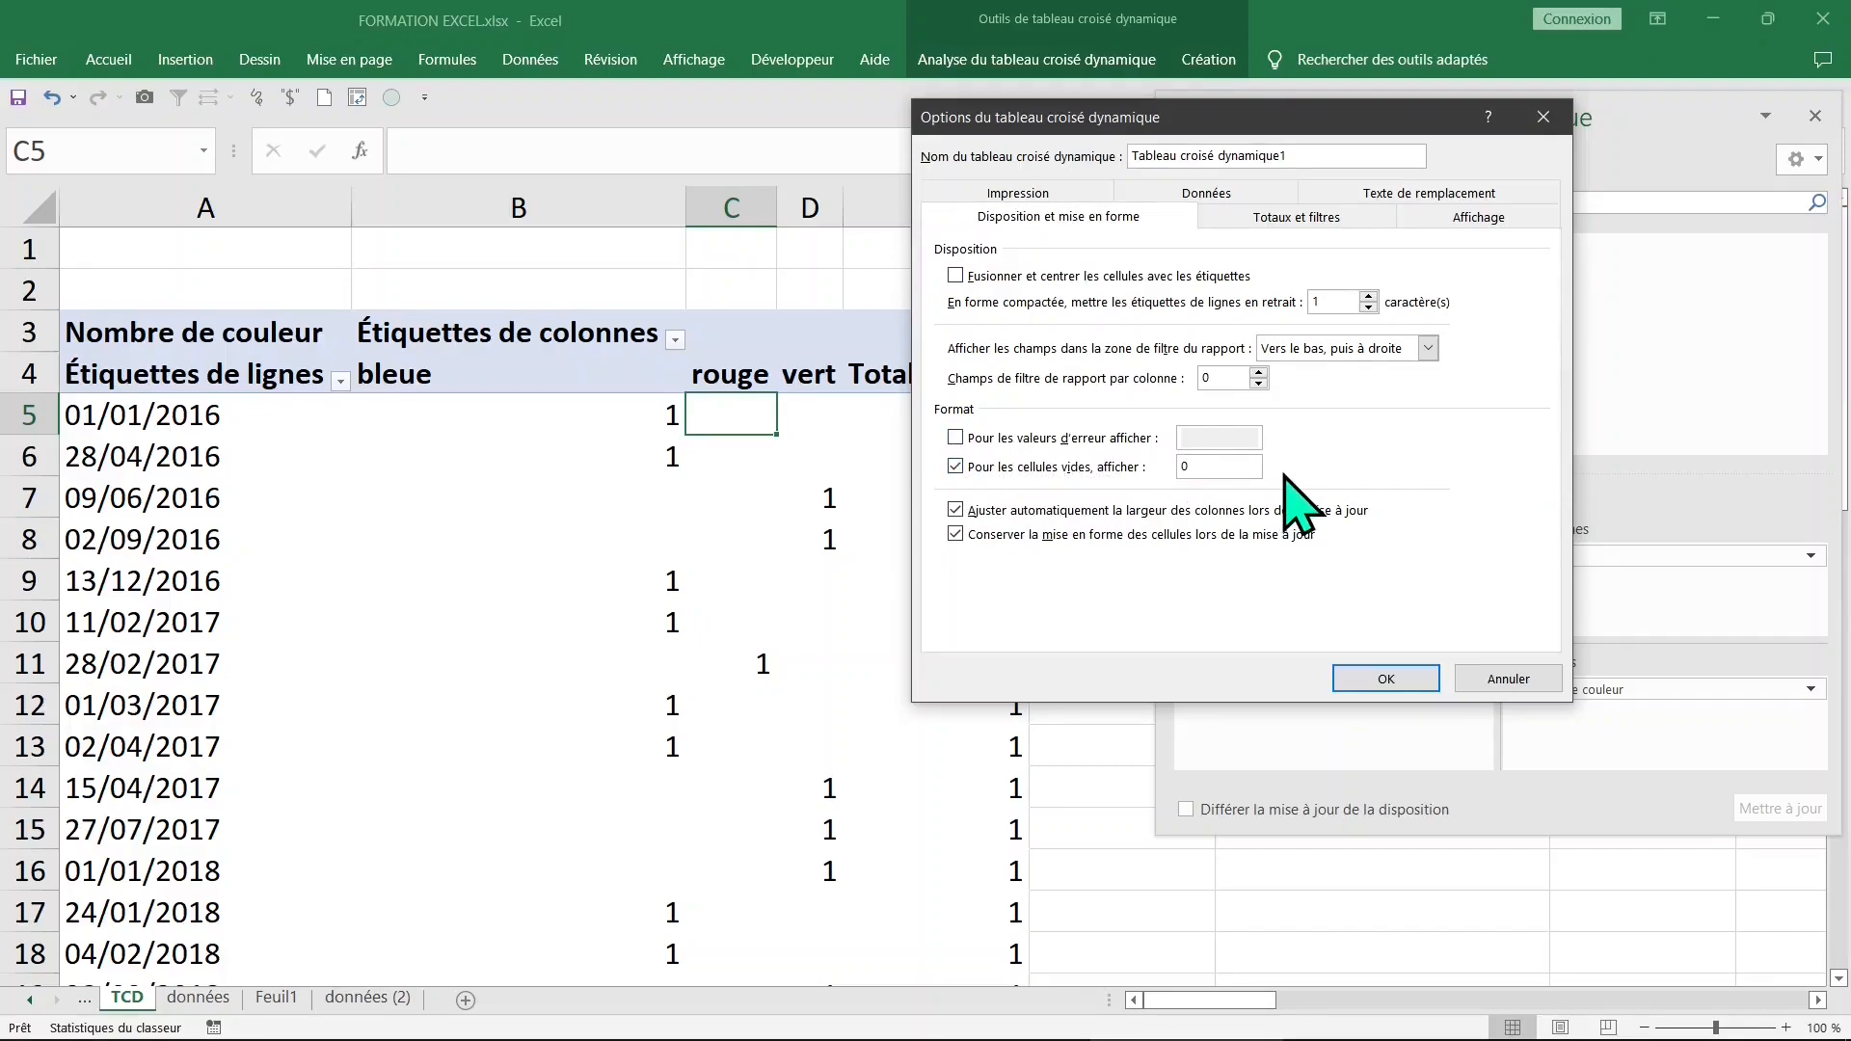
key(Return)
click(756, 622)
scroll(797, 626, down, 3)
scroll(797, 627, down, 3)
scroll(796, 627, up, 6)
scroll(797, 626, down, 6)
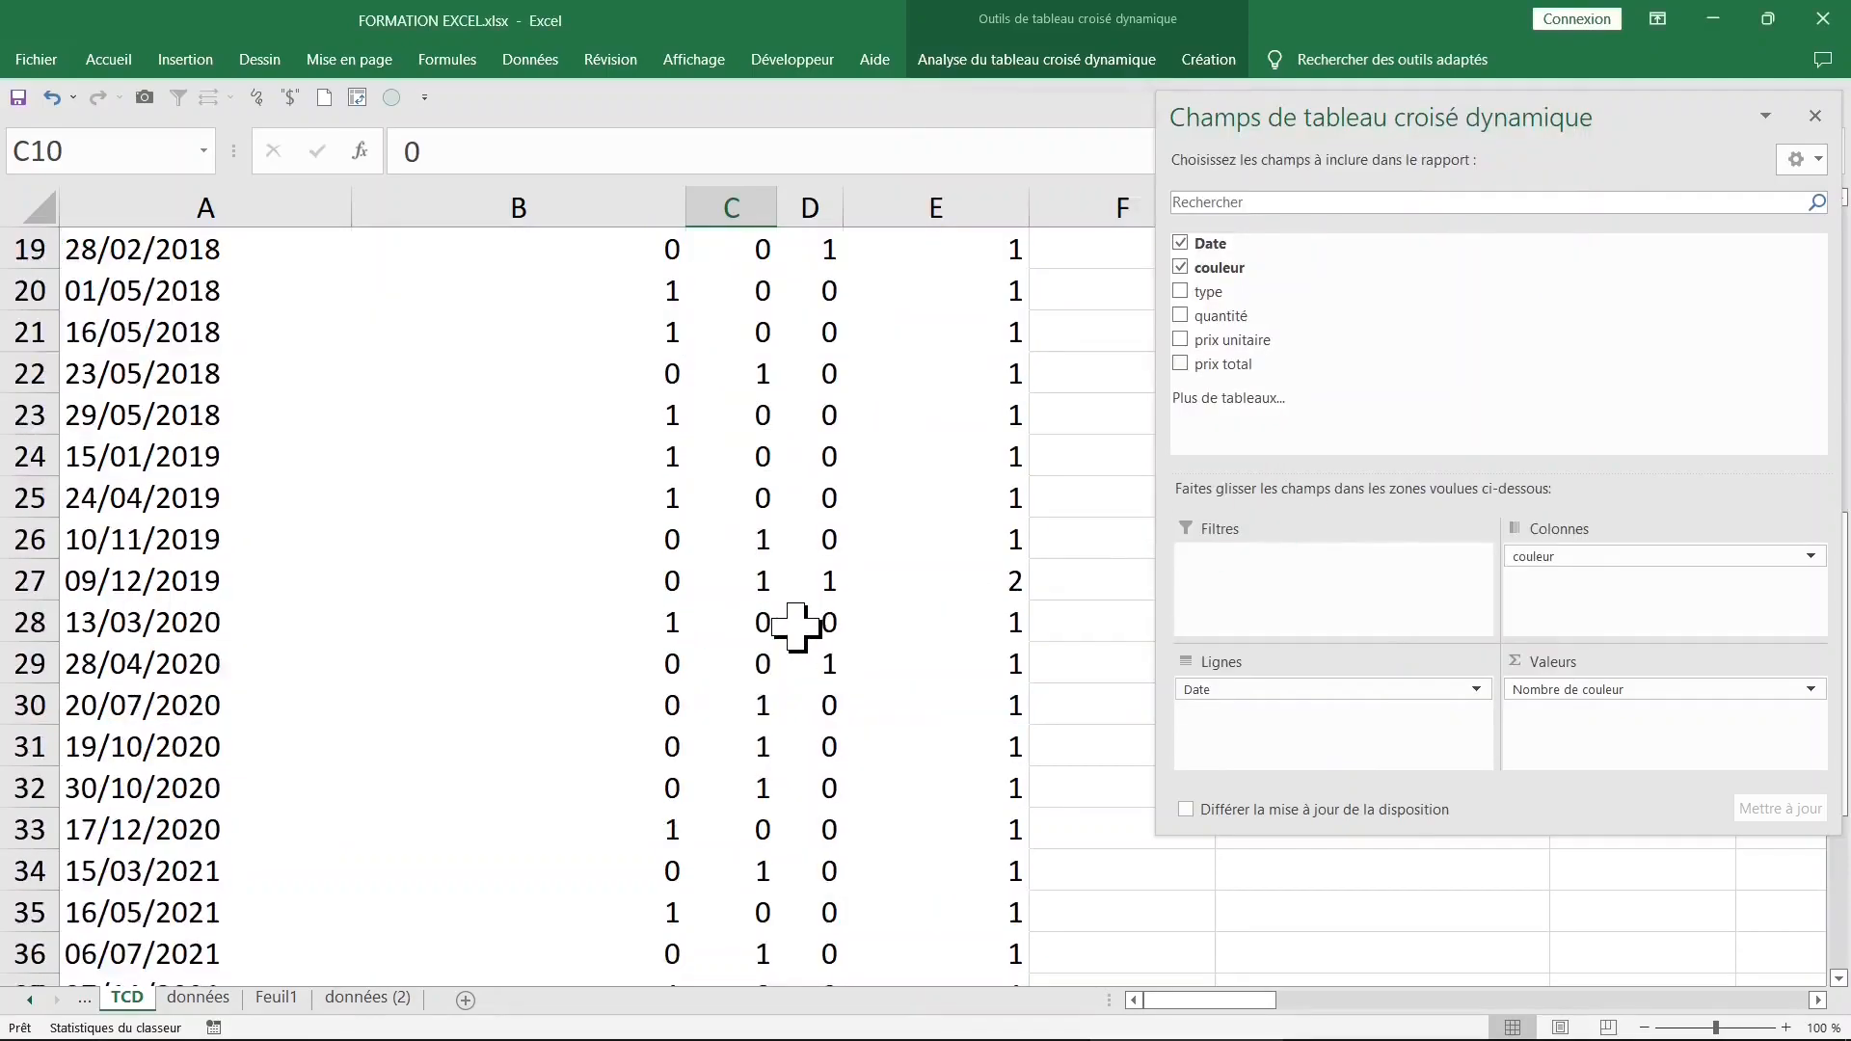
scroll(797, 627, up, 6)
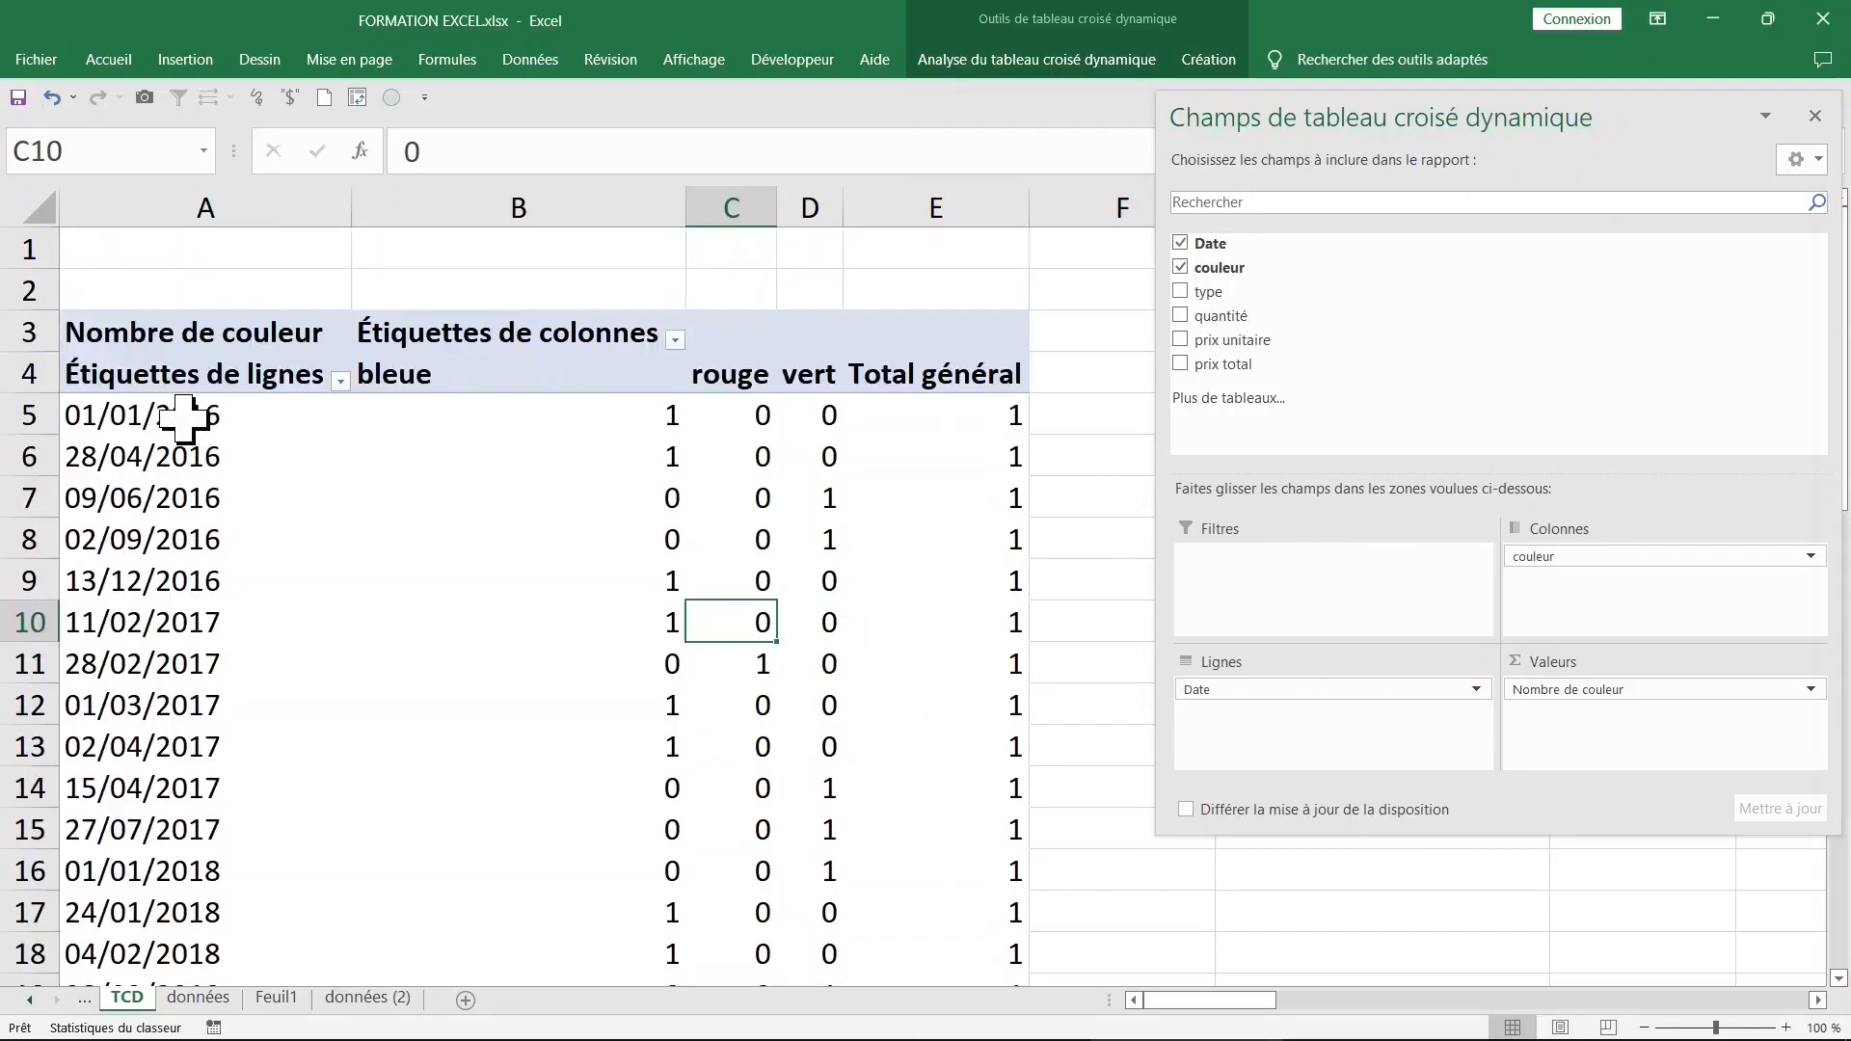
Step: Close the pivot field list and select all the date row labels
click(183, 419)
click(183, 479)
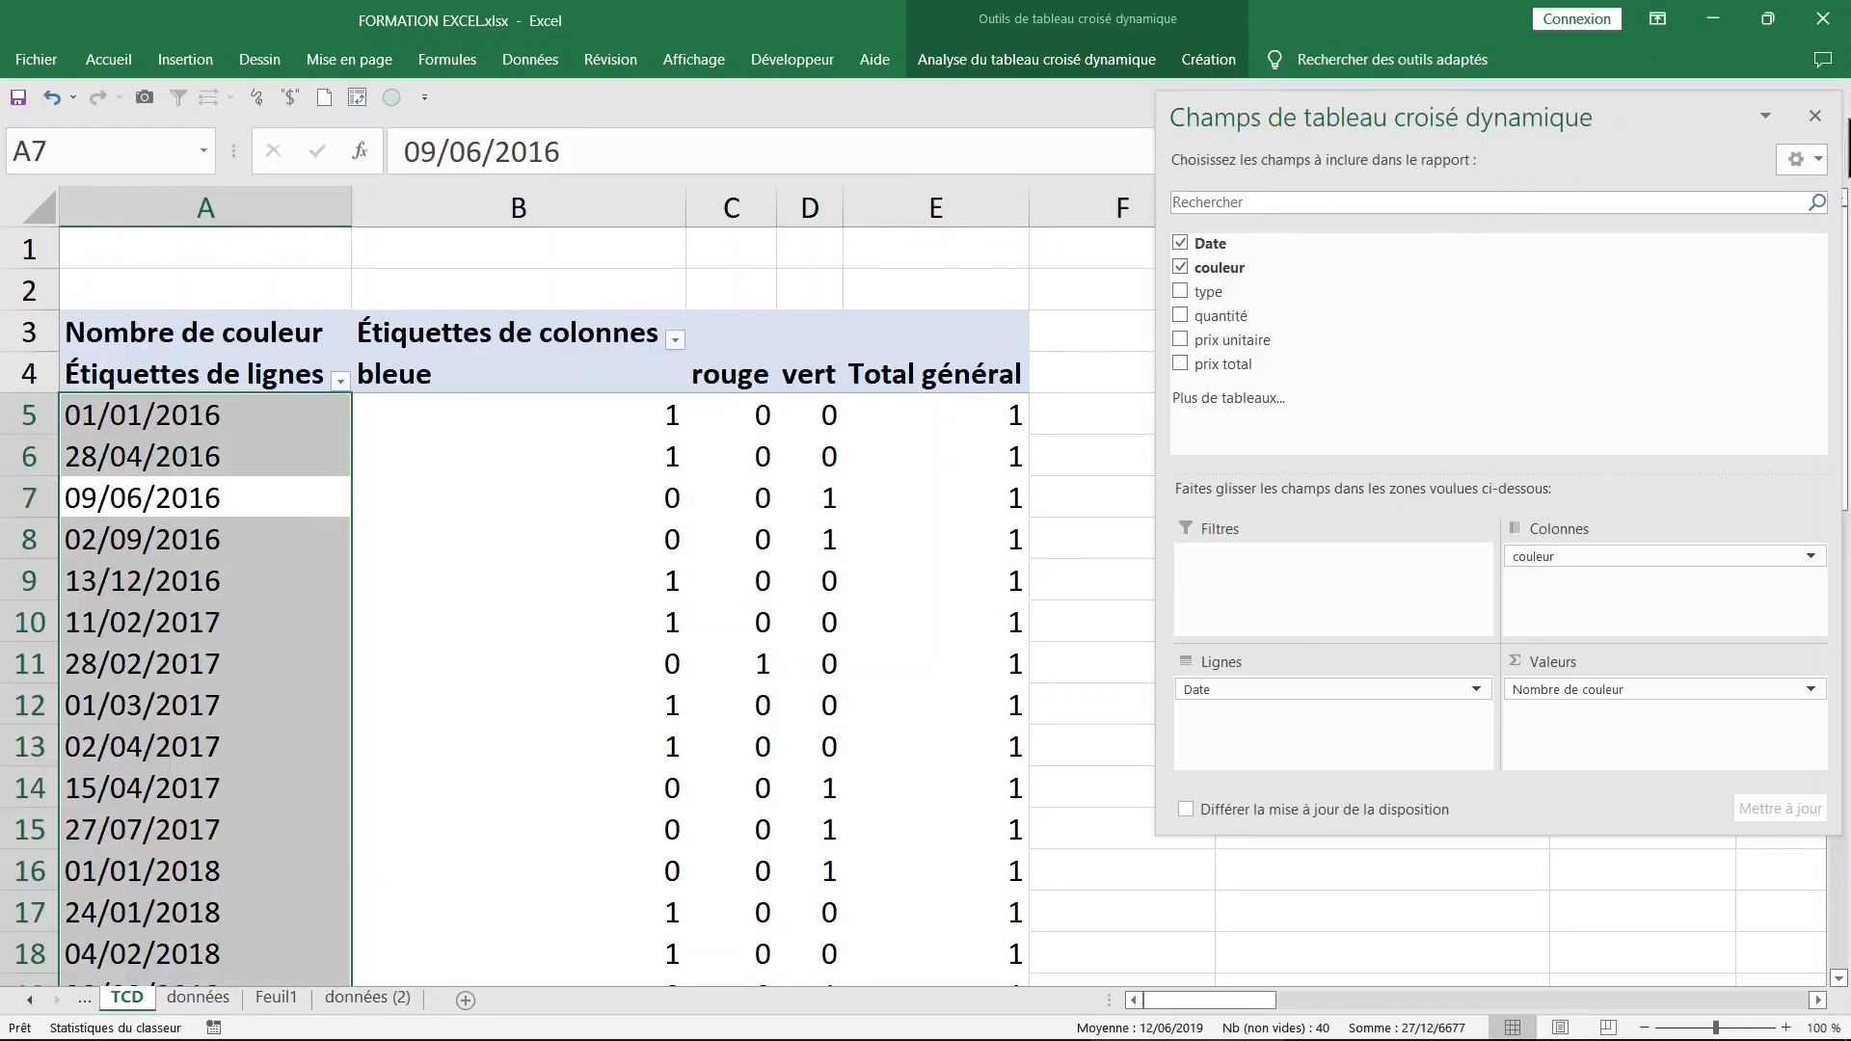
click(1815, 116)
click(256, 417)
click(249, 475)
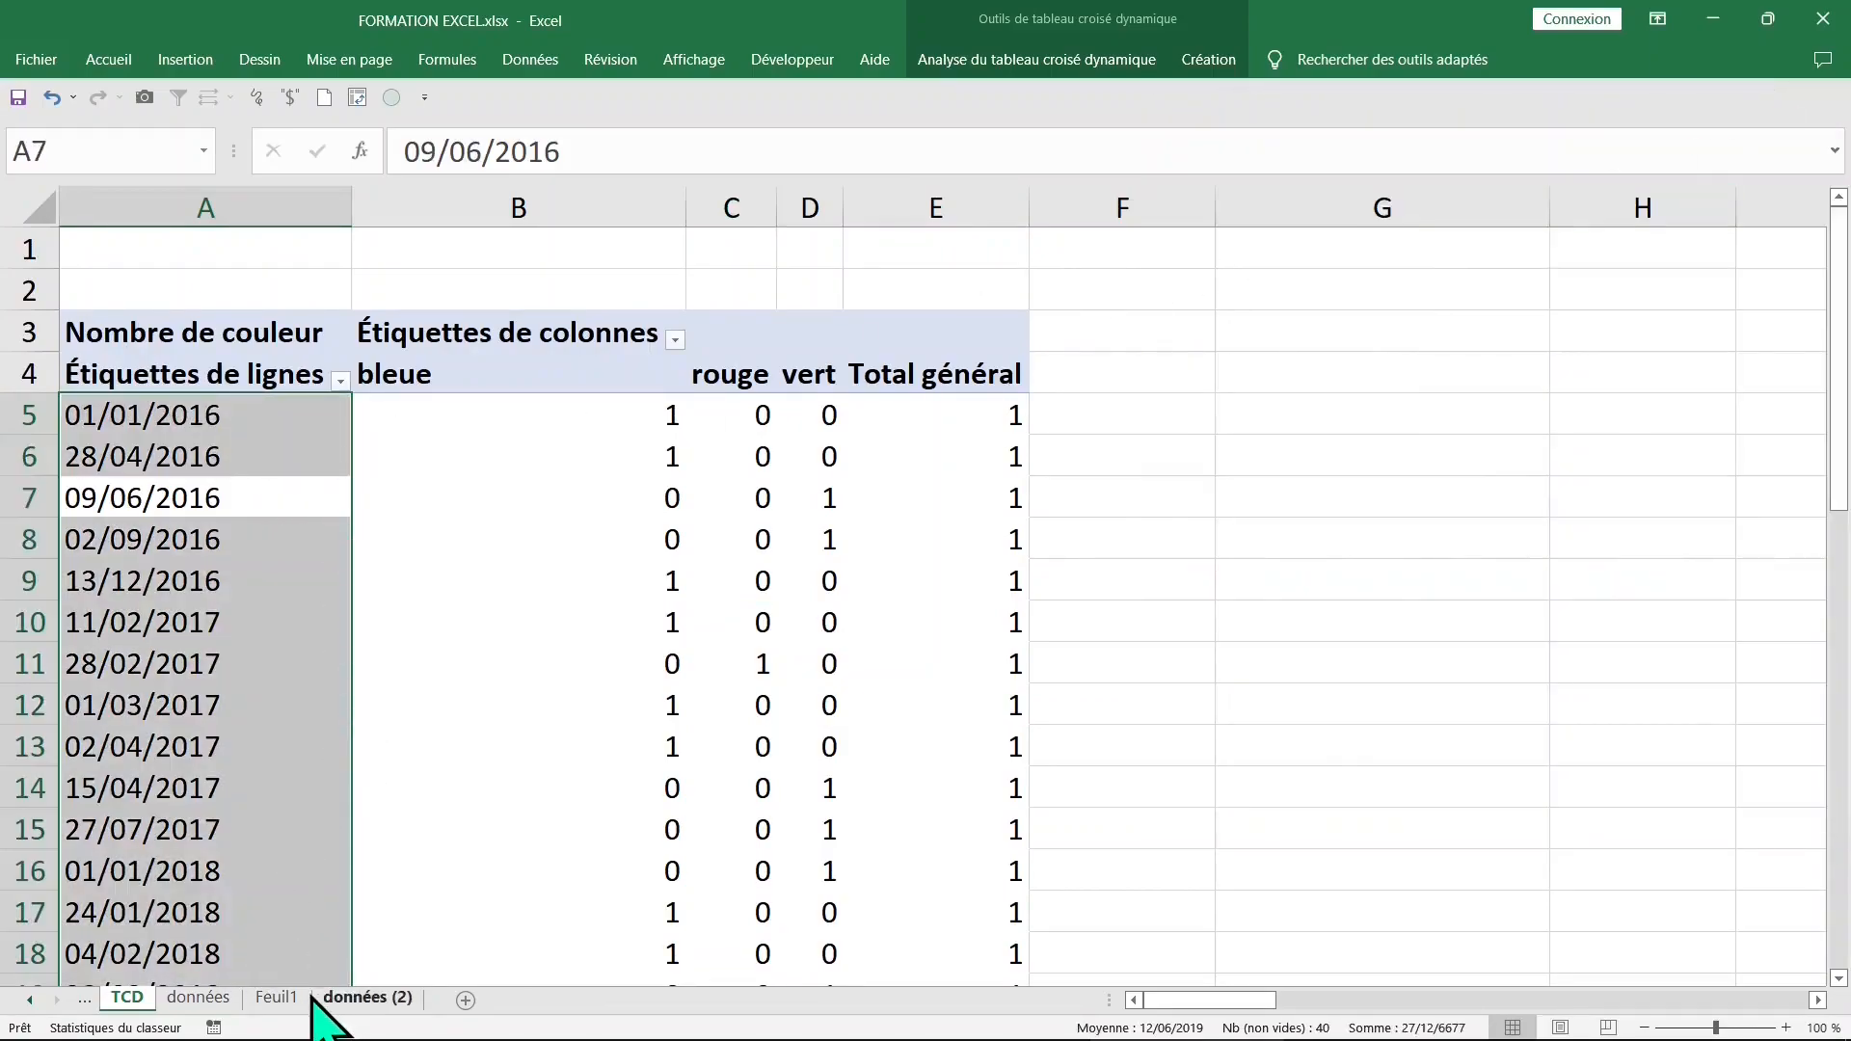
Step: View the data on the données (2) and données sheets and return to the TCD sheet
click(366, 998)
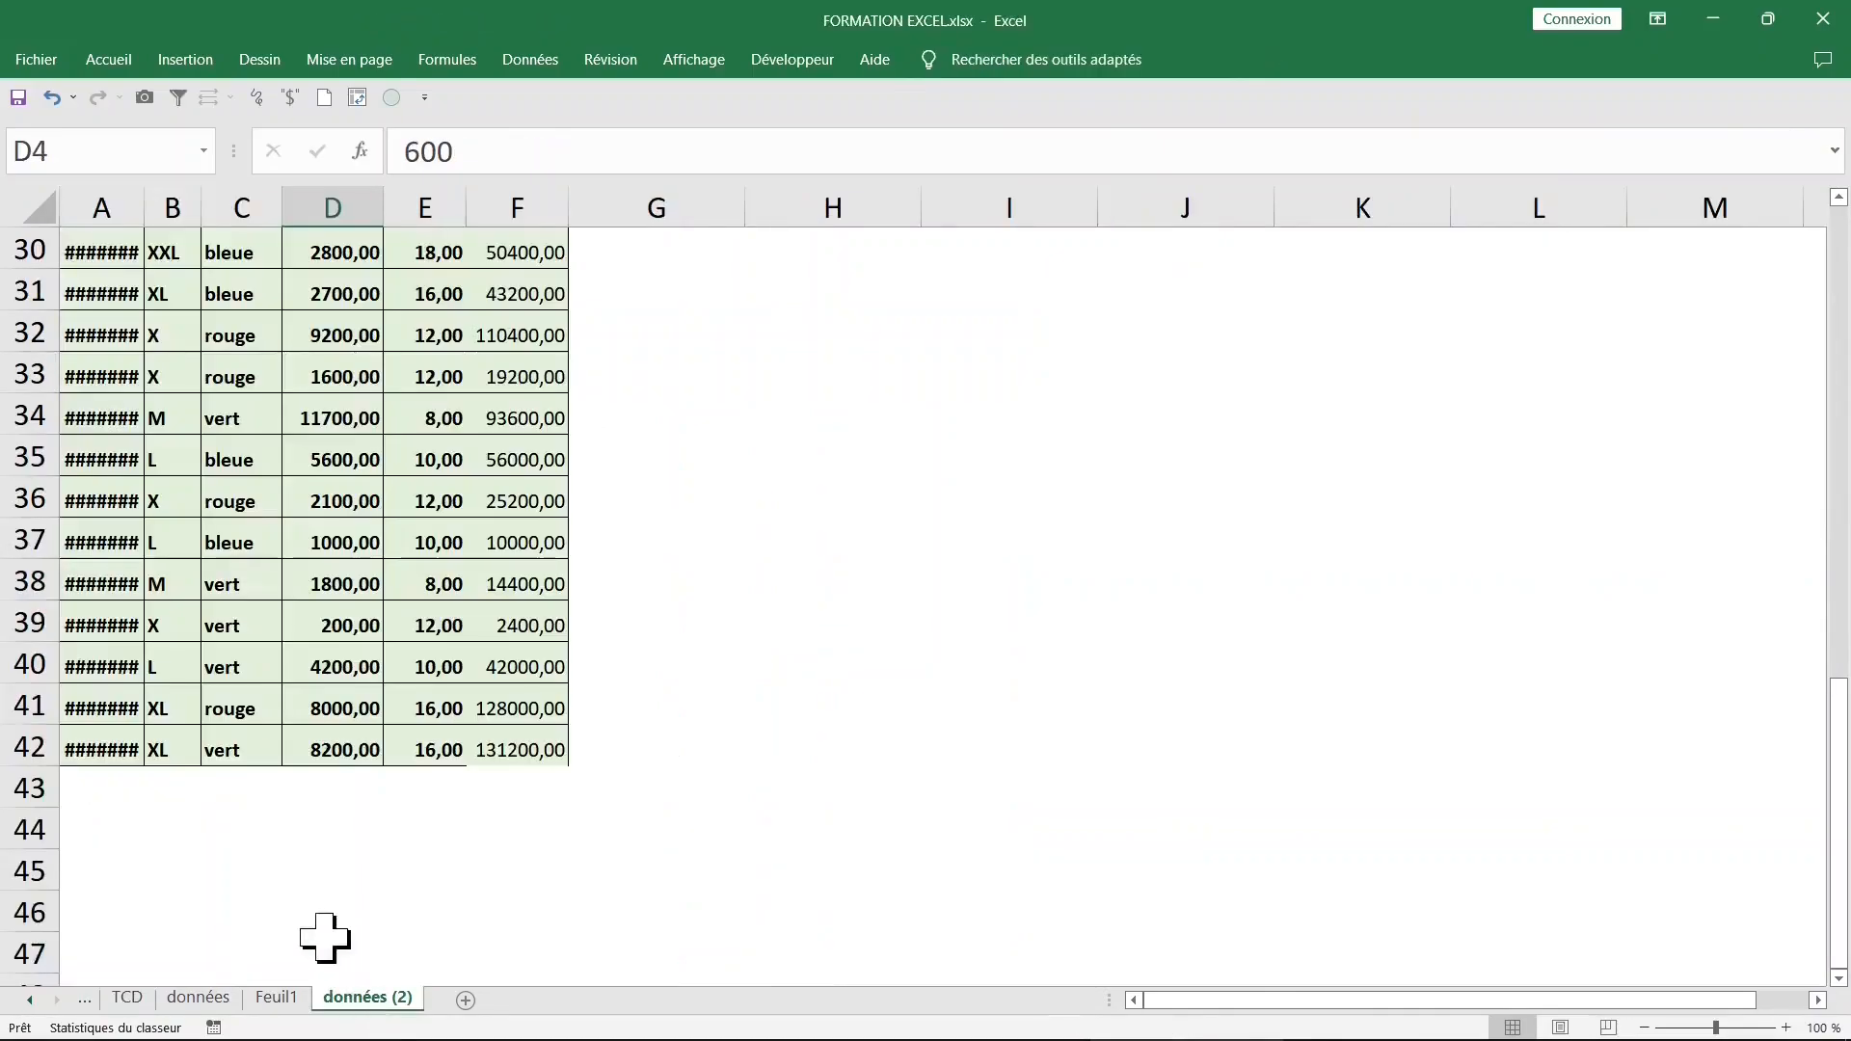
click(190, 999)
click(135, 999)
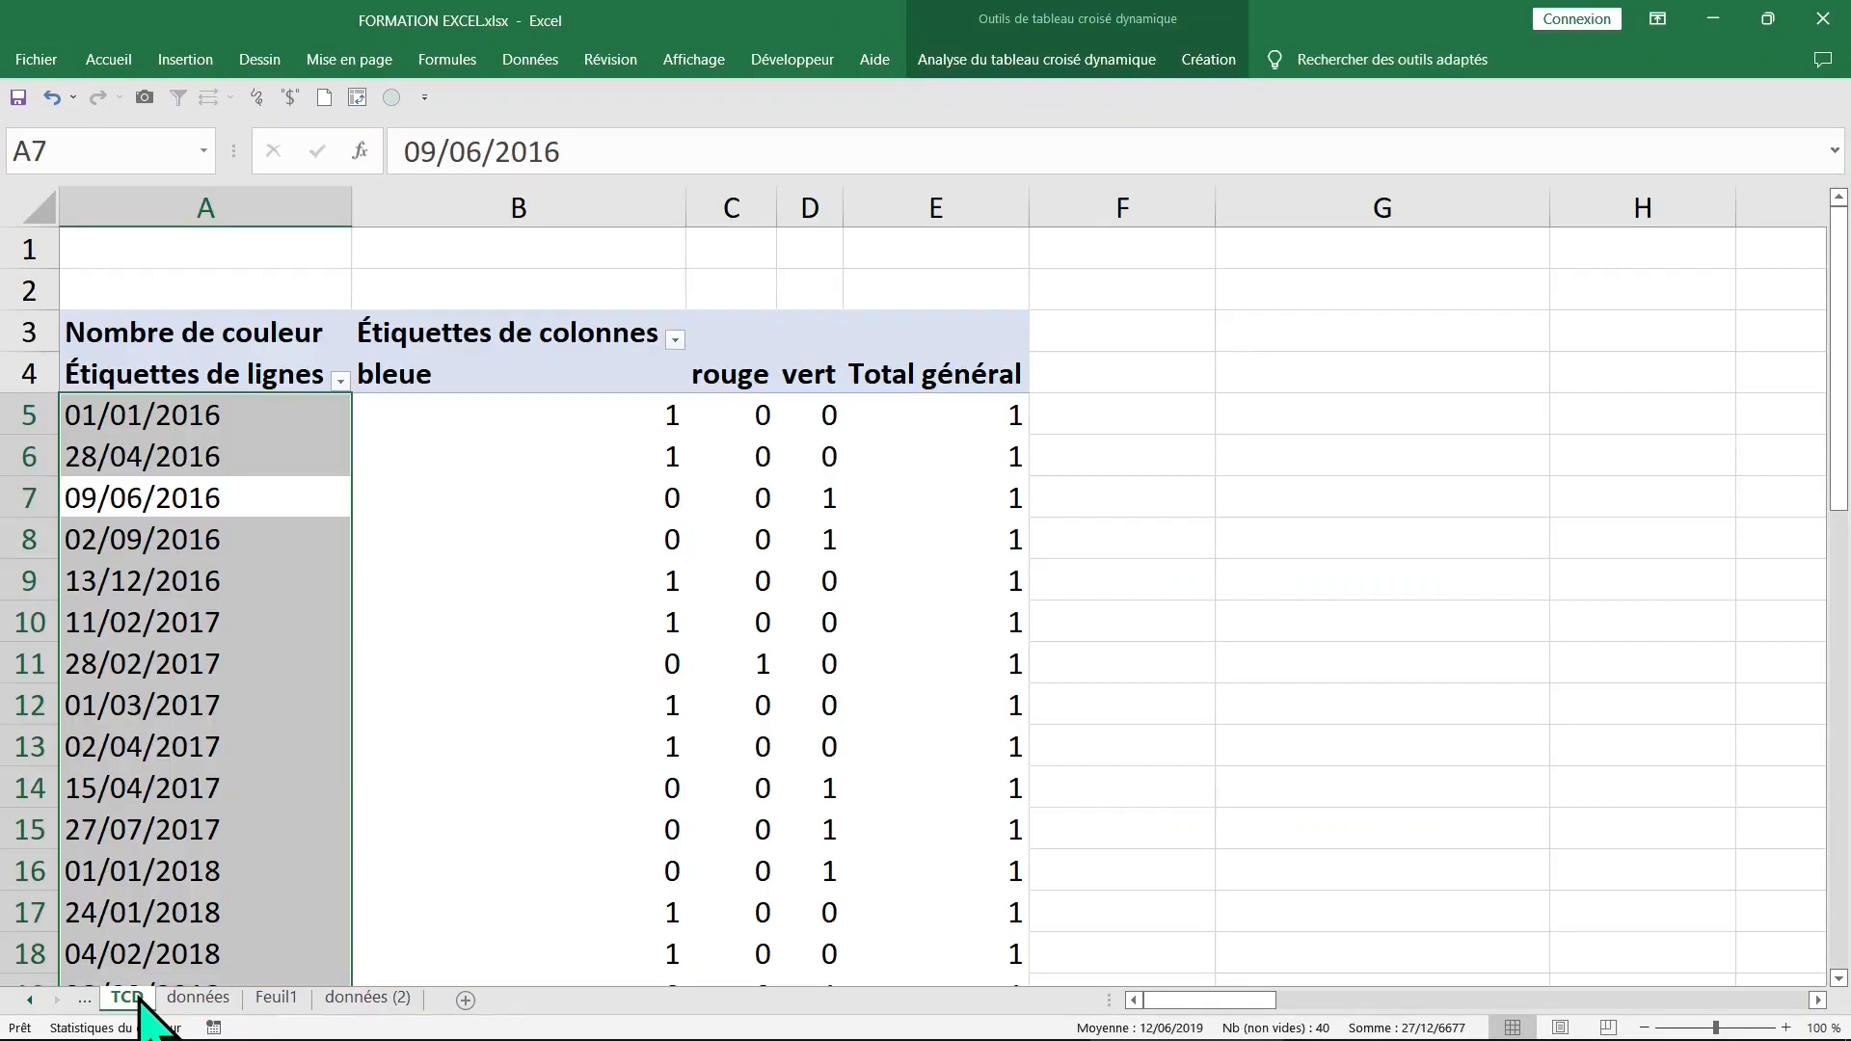
click(198, 999)
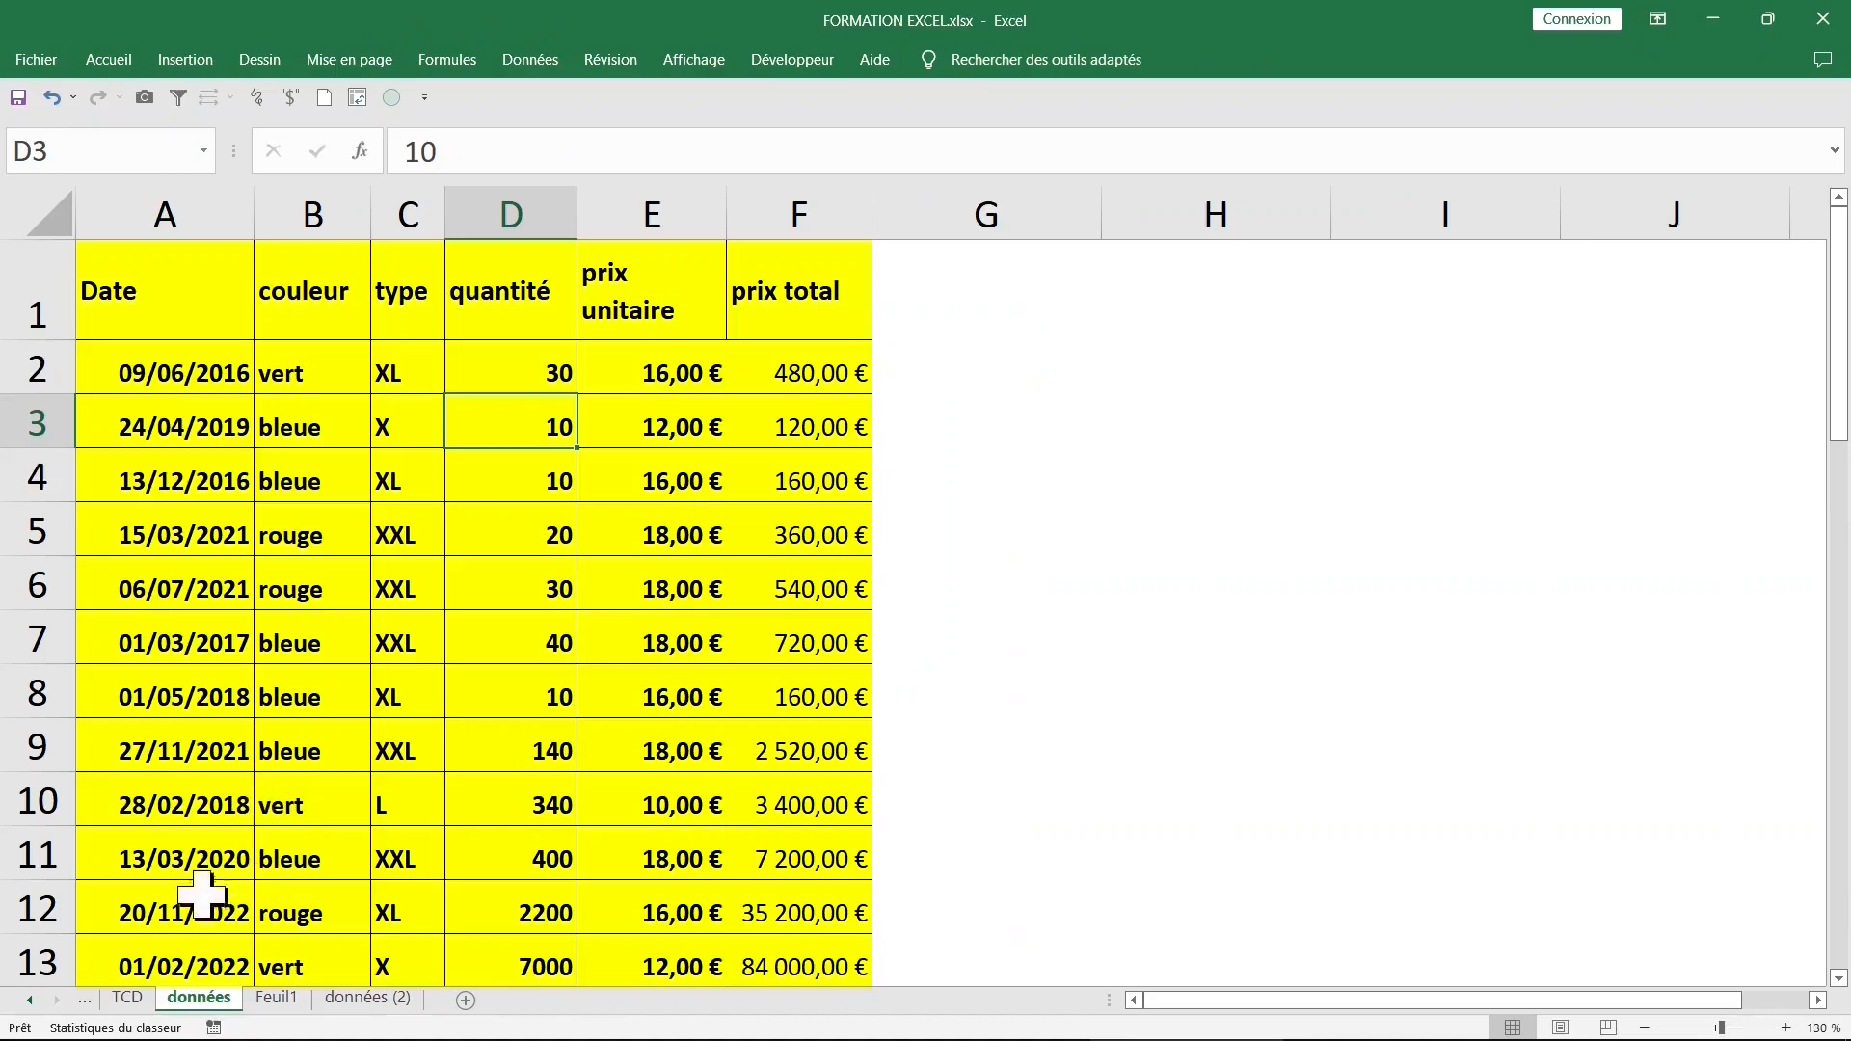
click(127, 998)
Step: Group the selected date row labels of the pivot table by Années only, without Mois
click(202, 603)
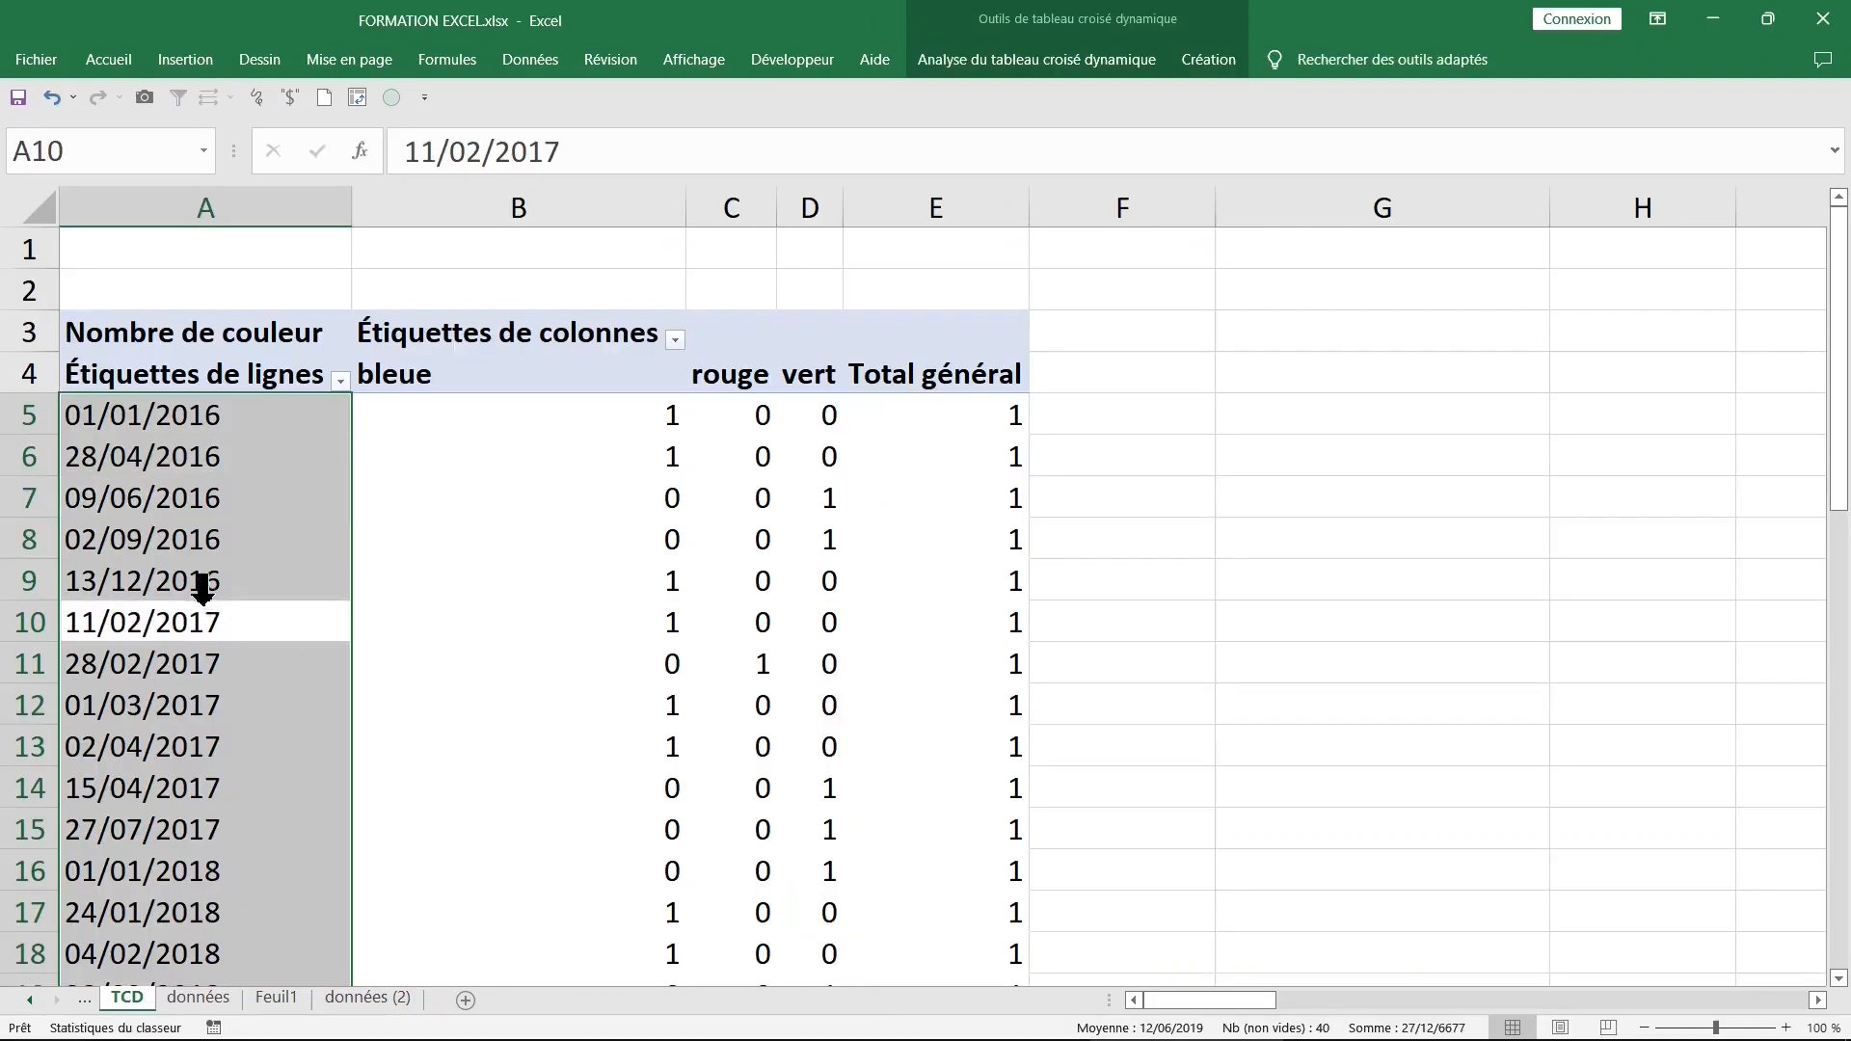
click(991, 60)
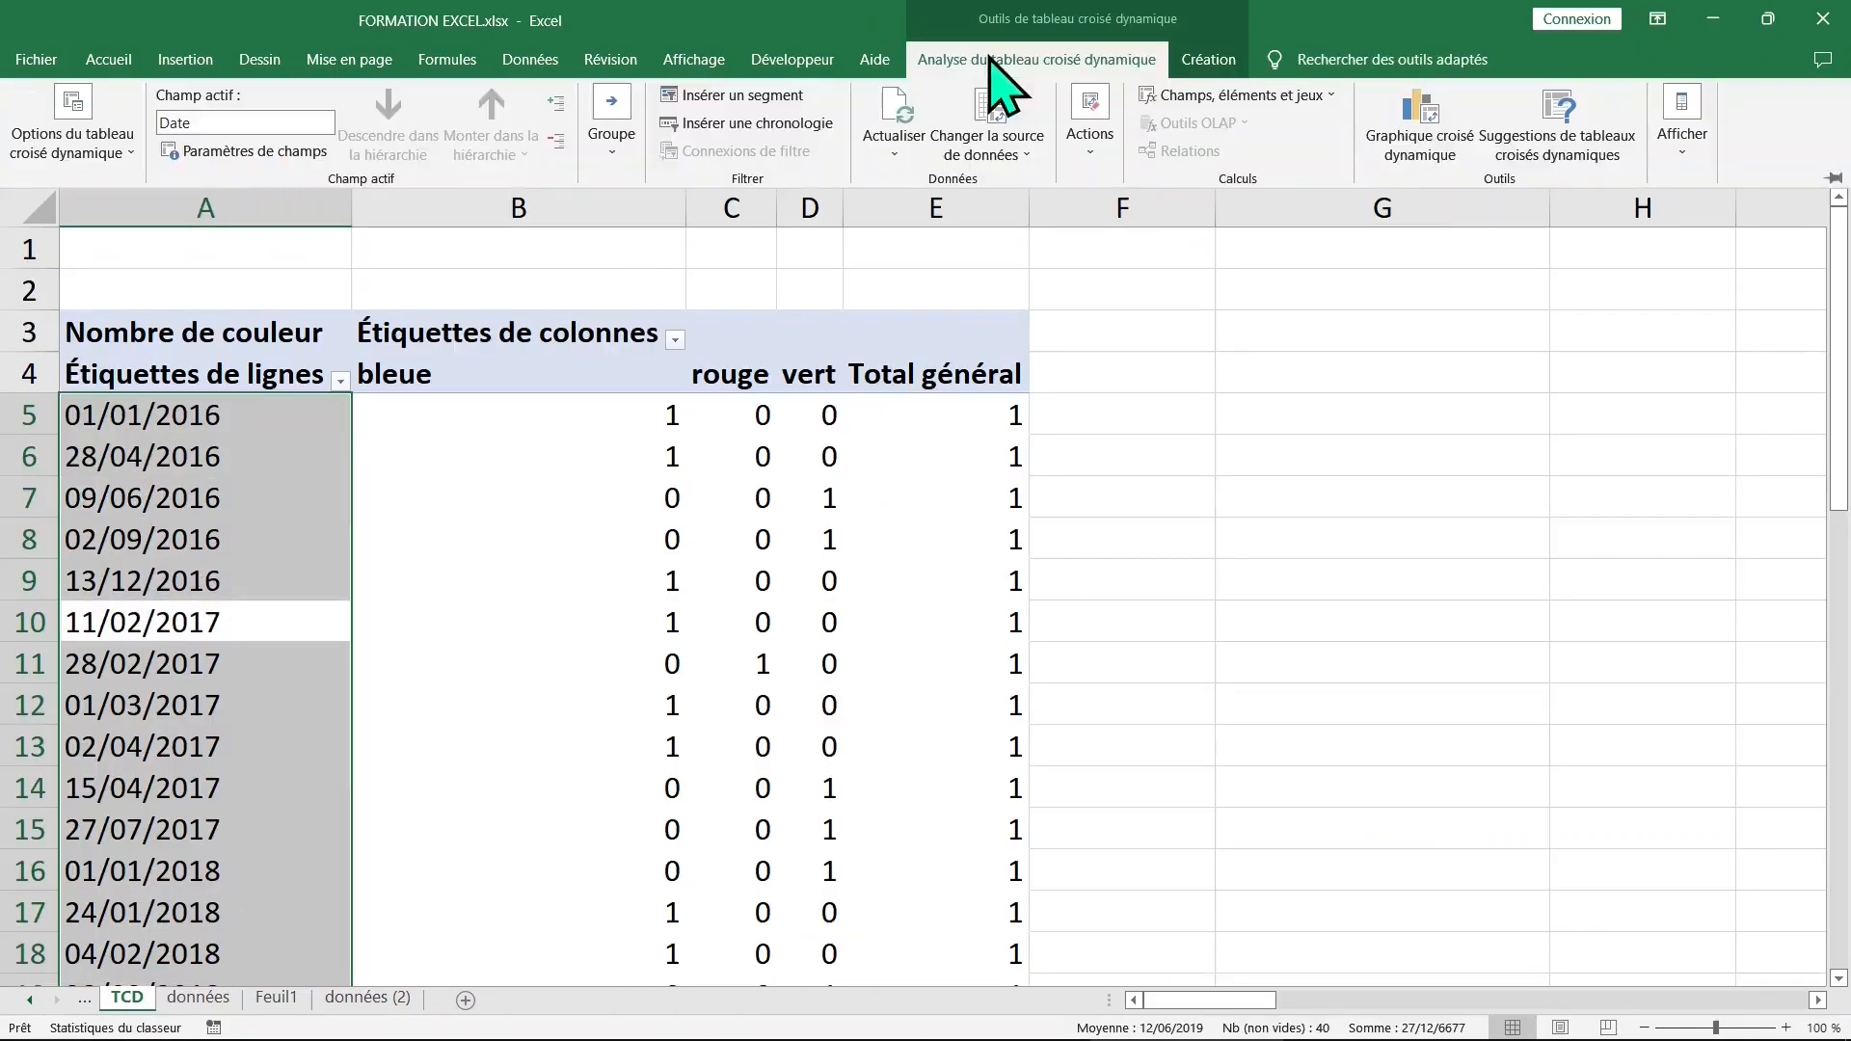
click(1209, 60)
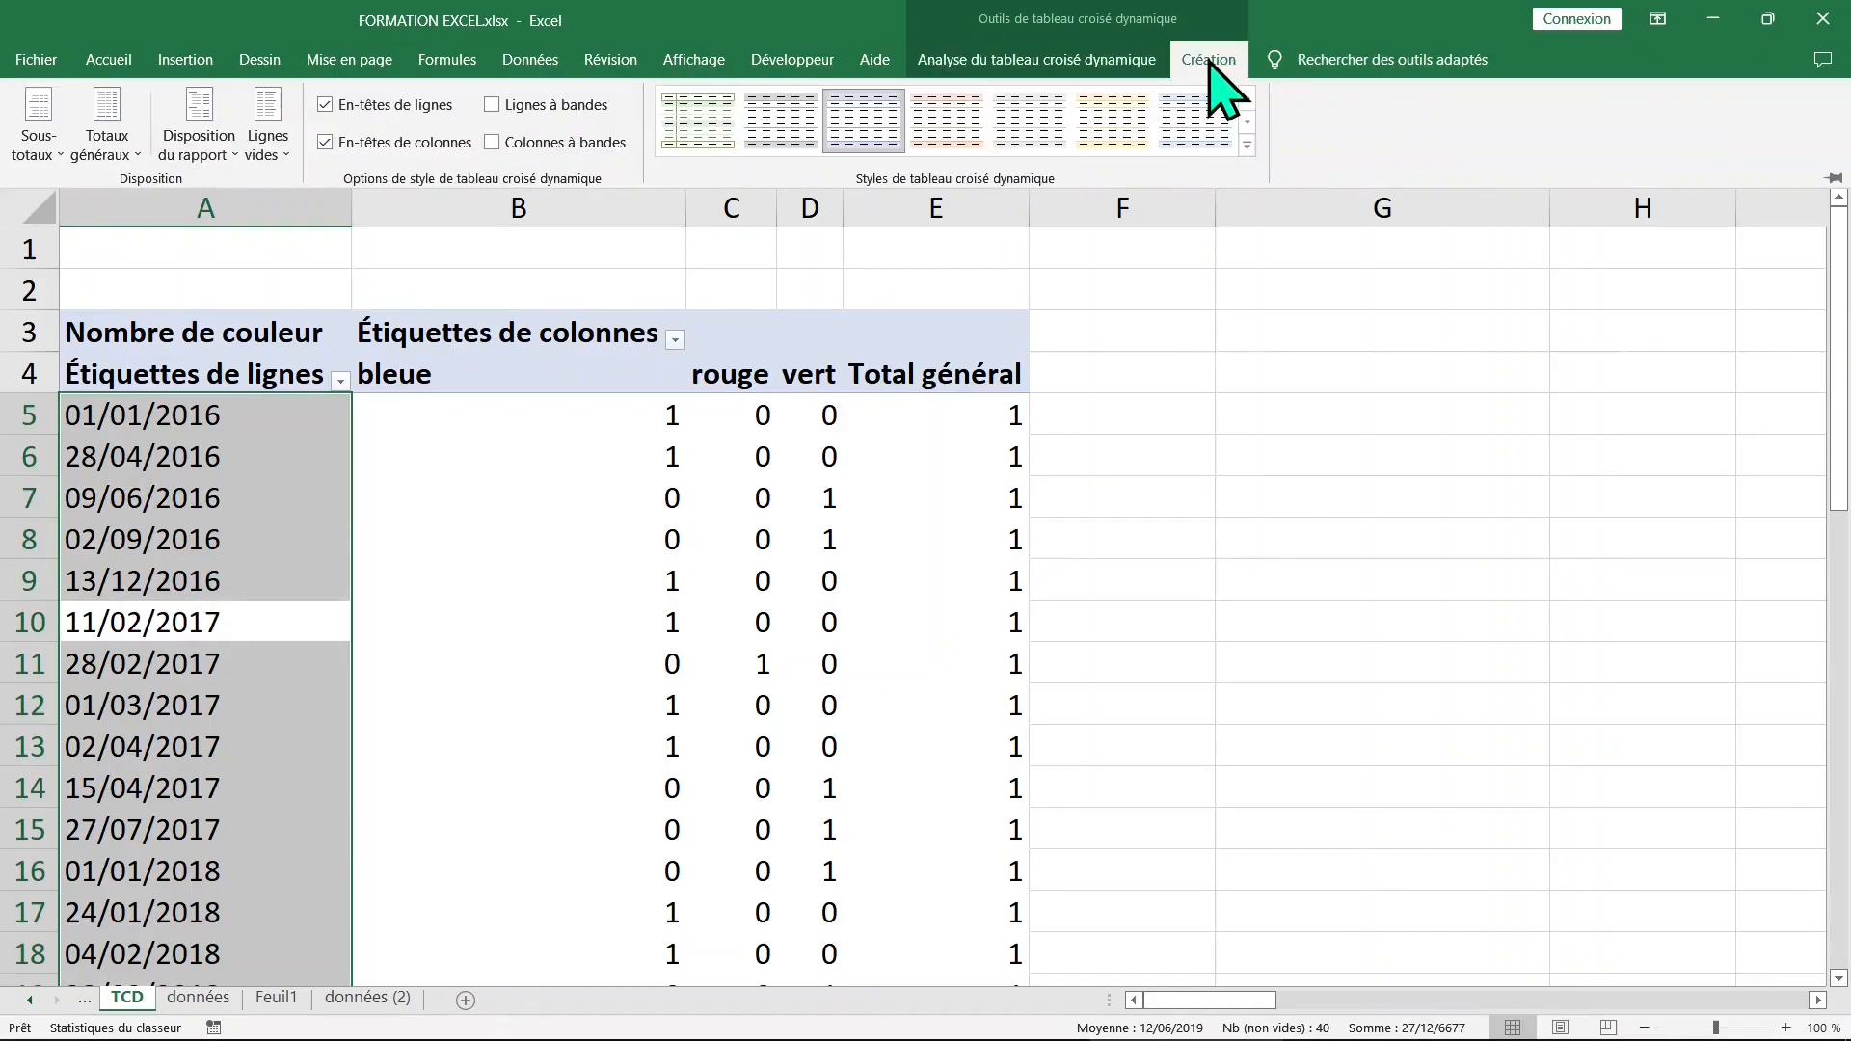
click(1074, 60)
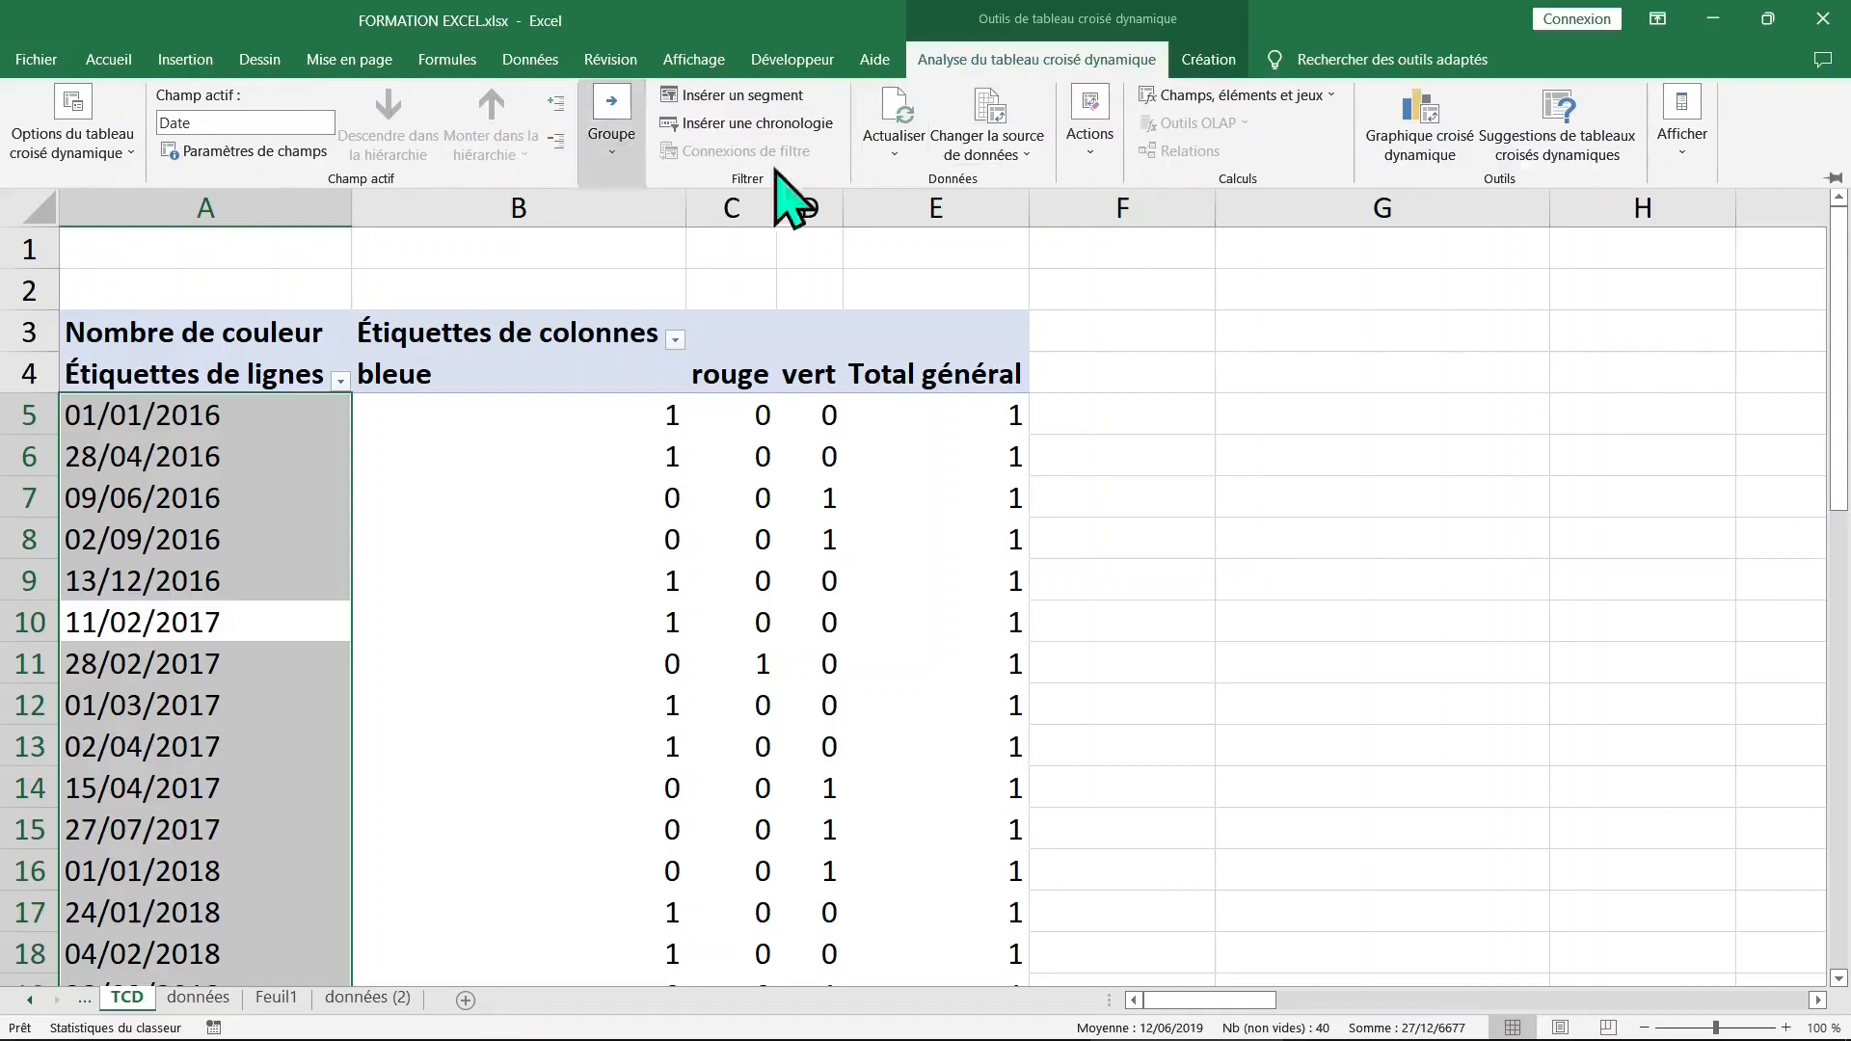
click(622, 160)
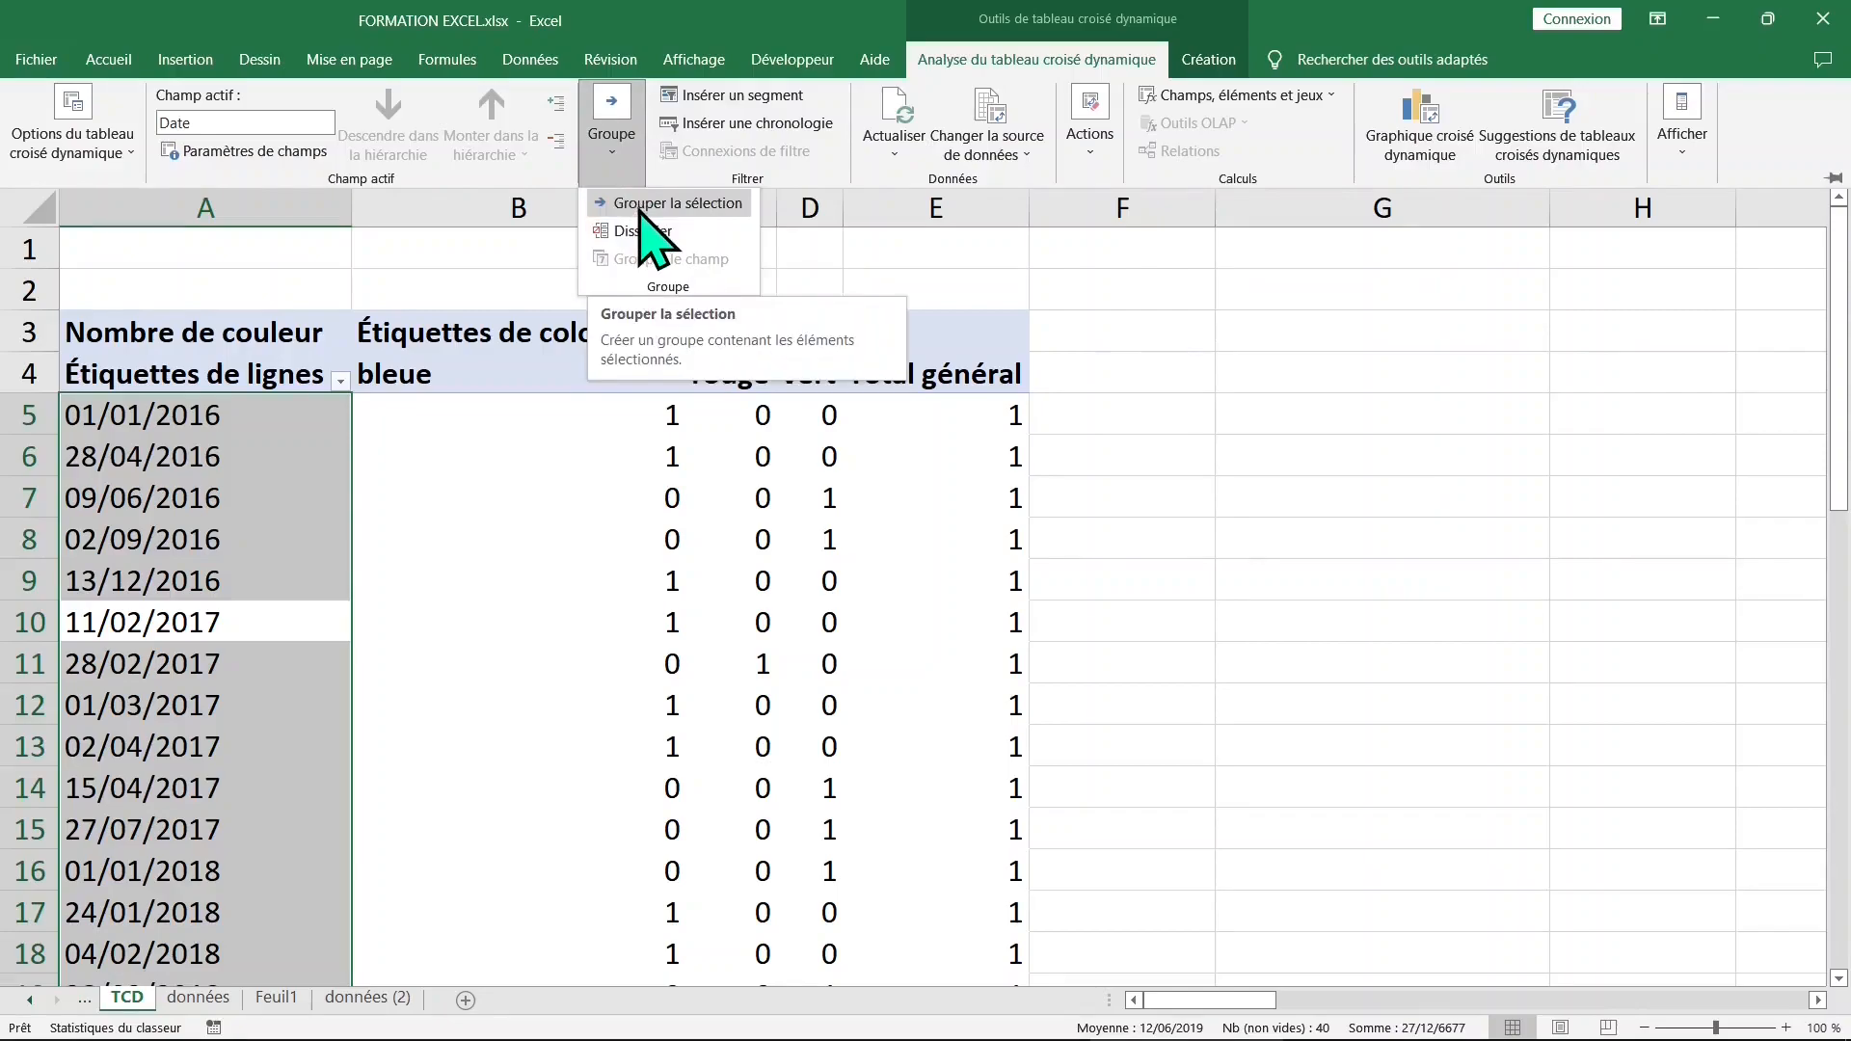
click(675, 204)
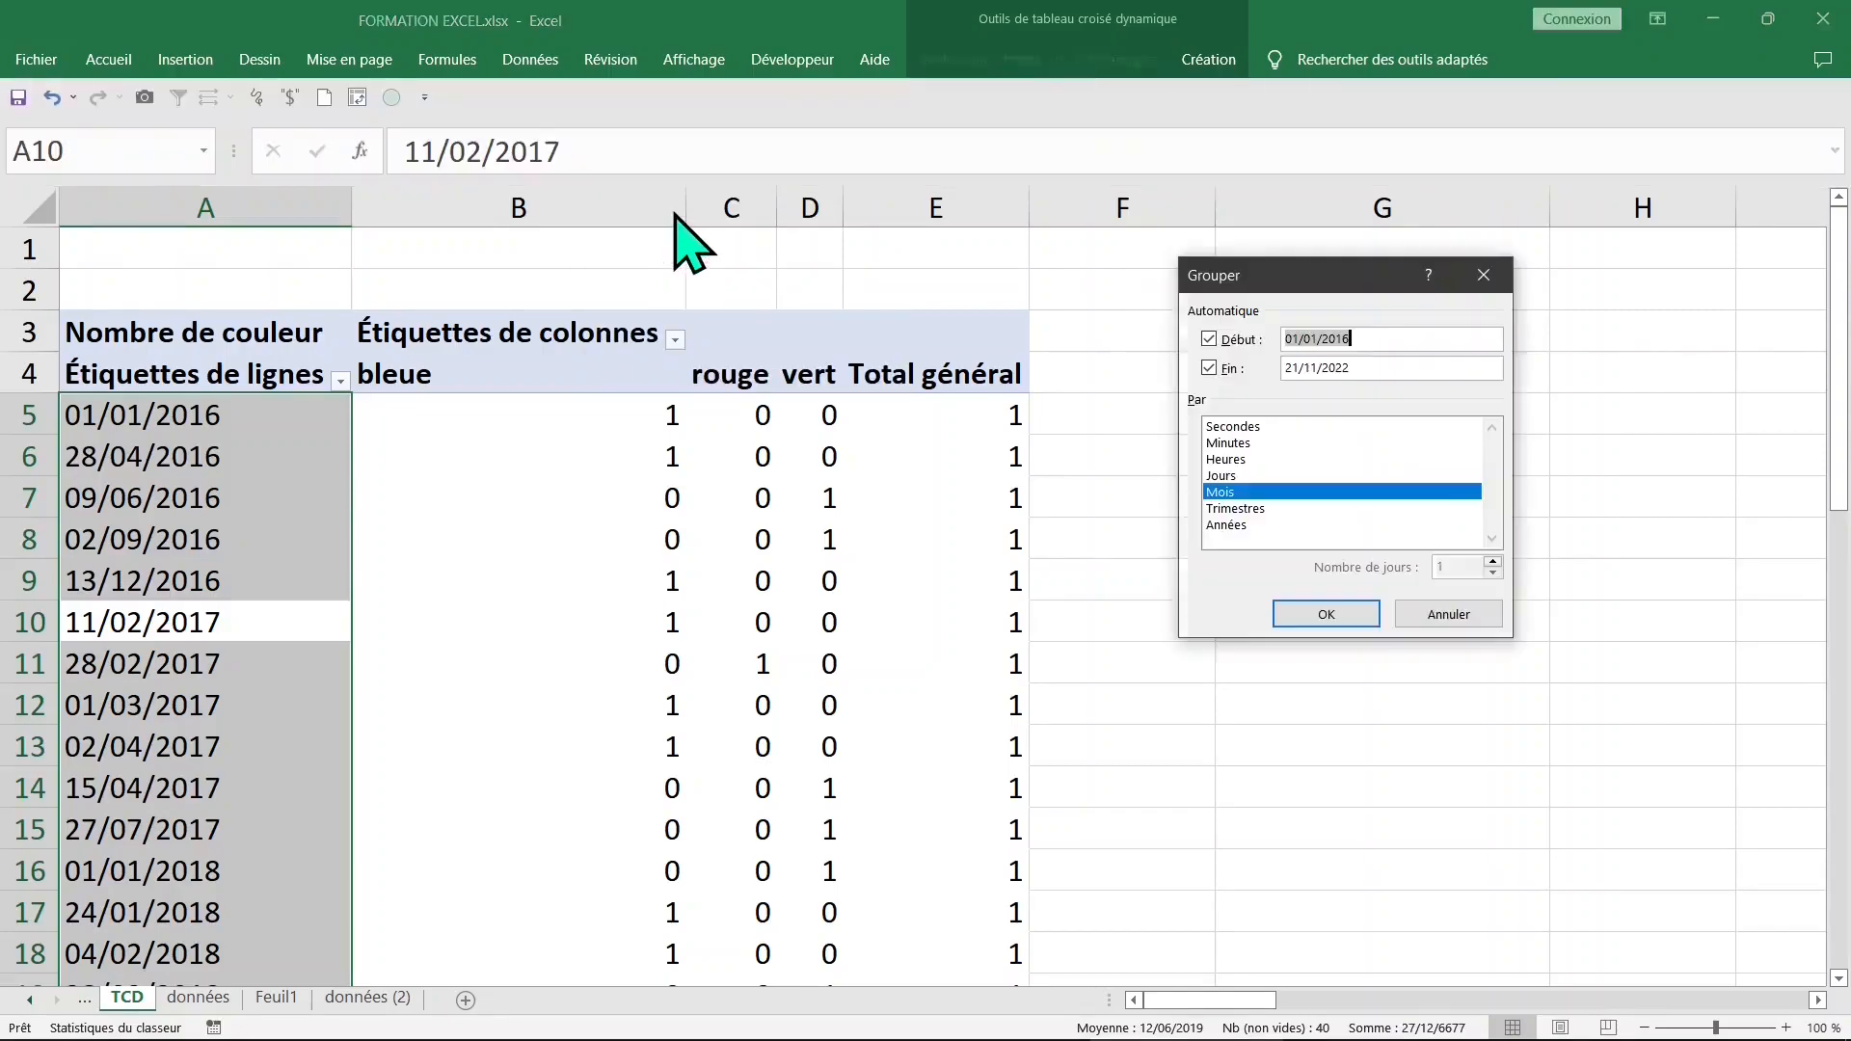
click(1255, 526)
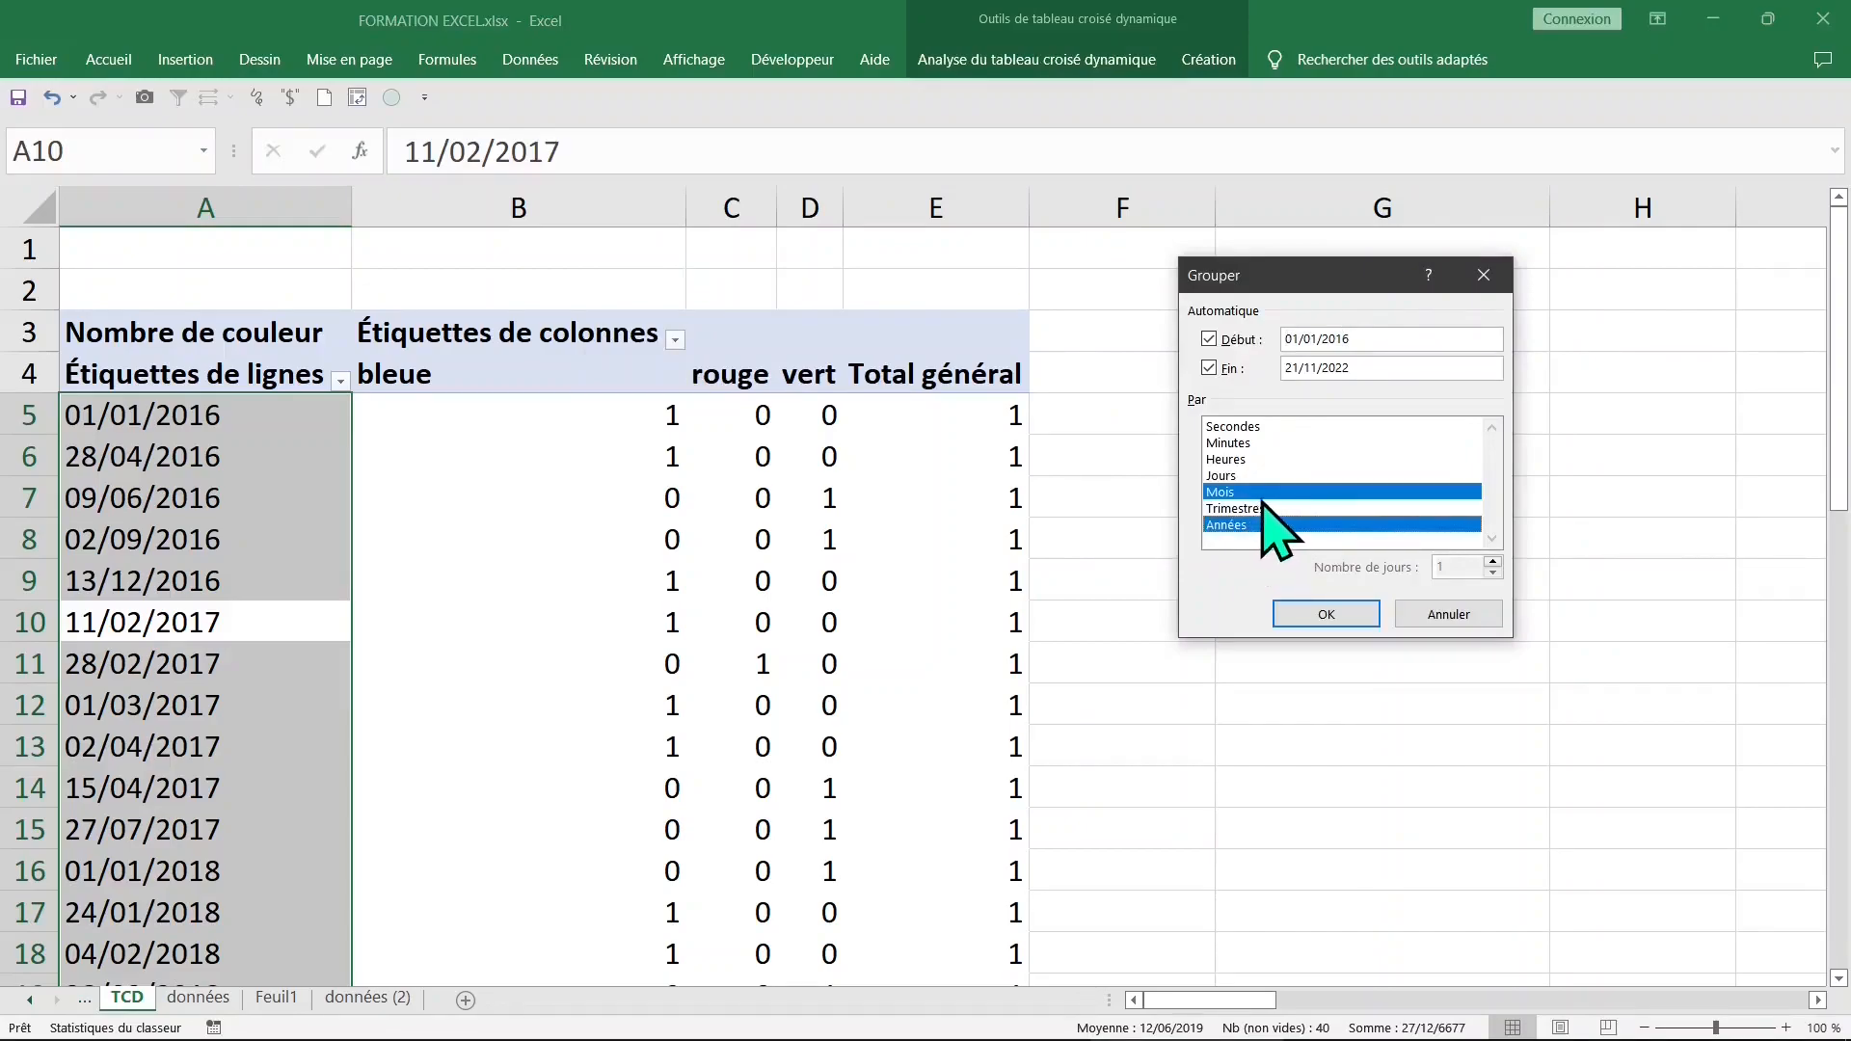
click(1297, 495)
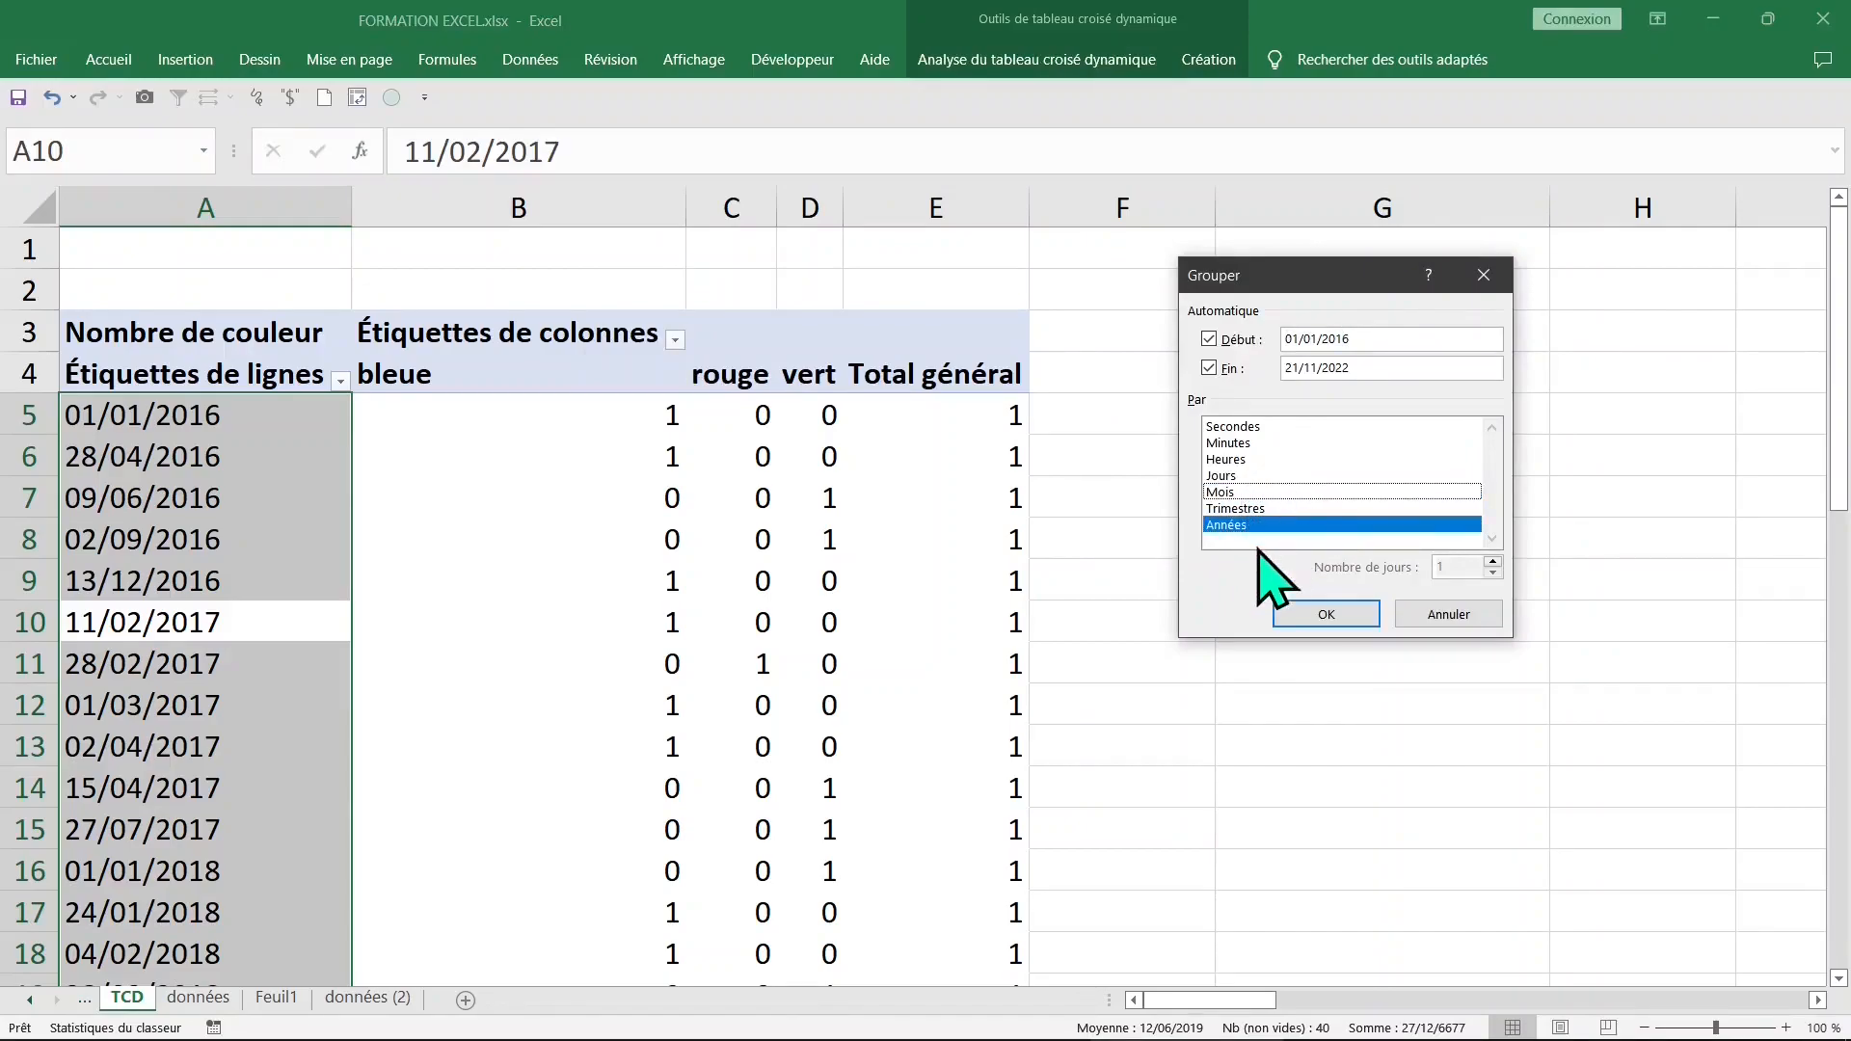
click(1317, 612)
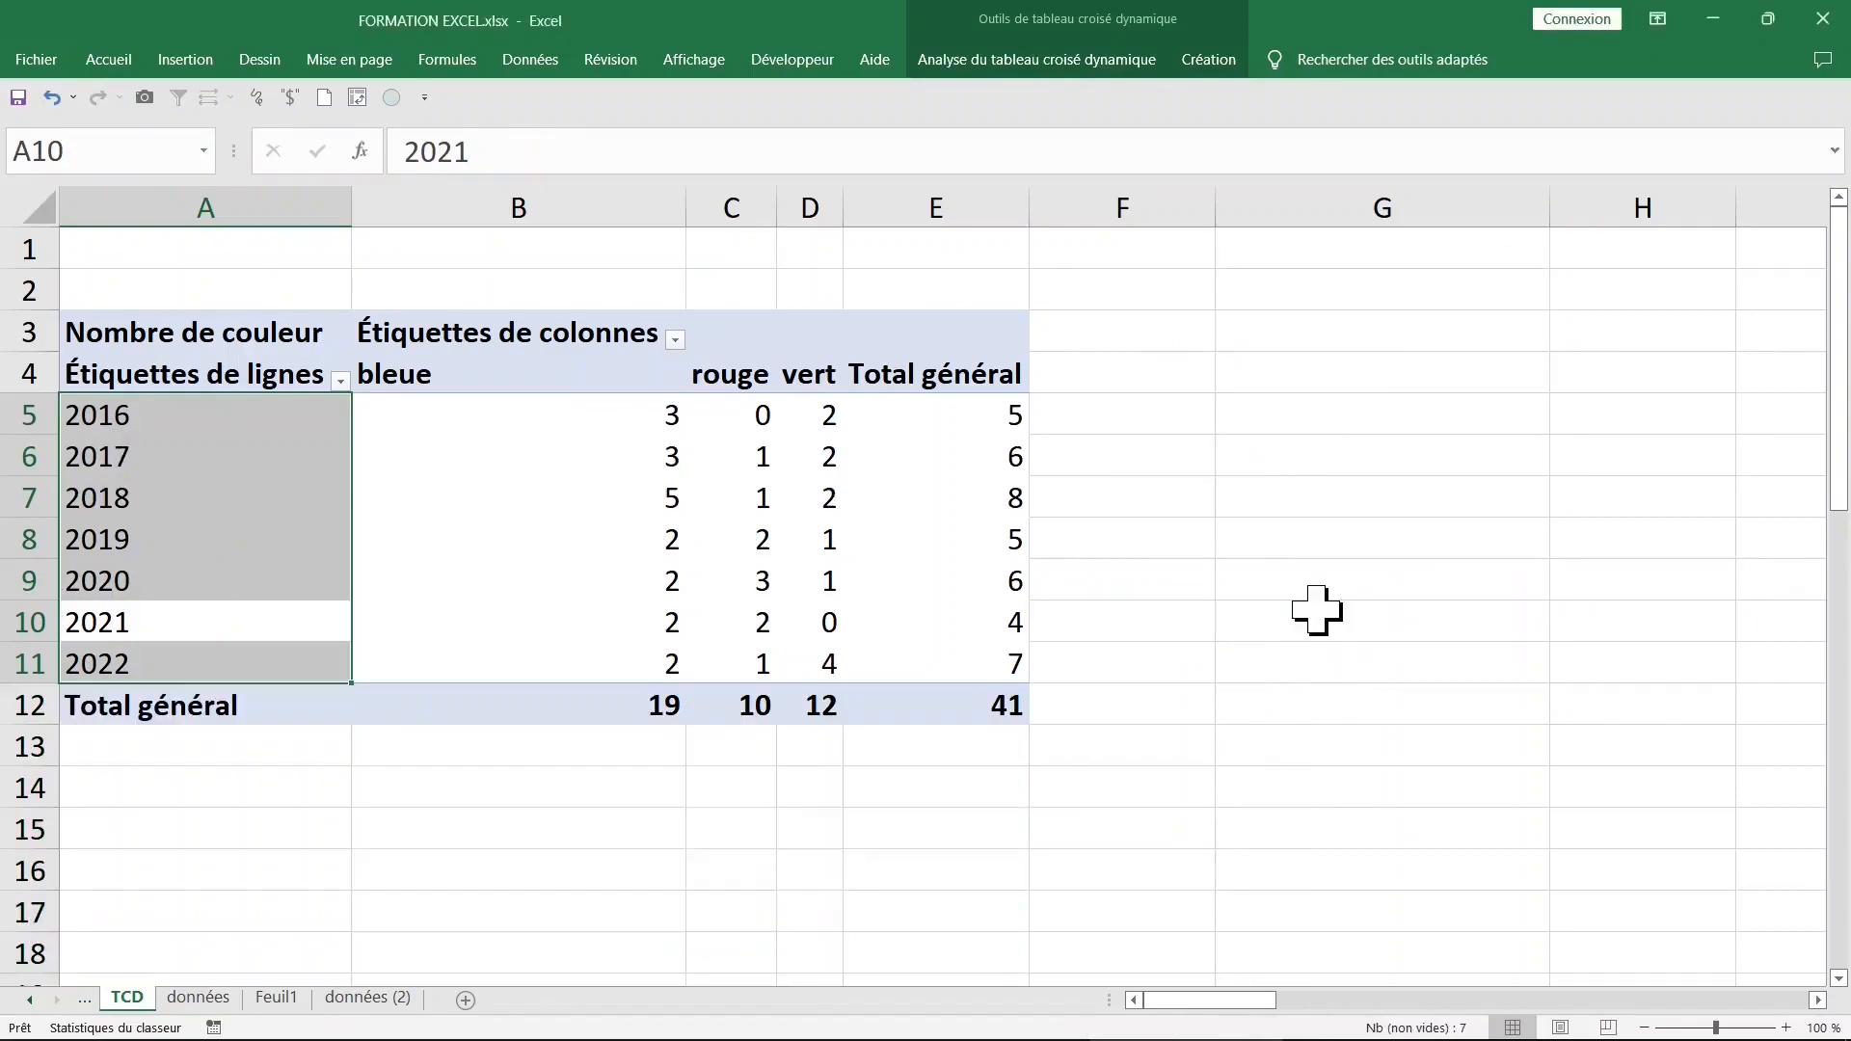
Step: Show the underlying records behind the bleue grand total on a new sheet
click(635, 698)
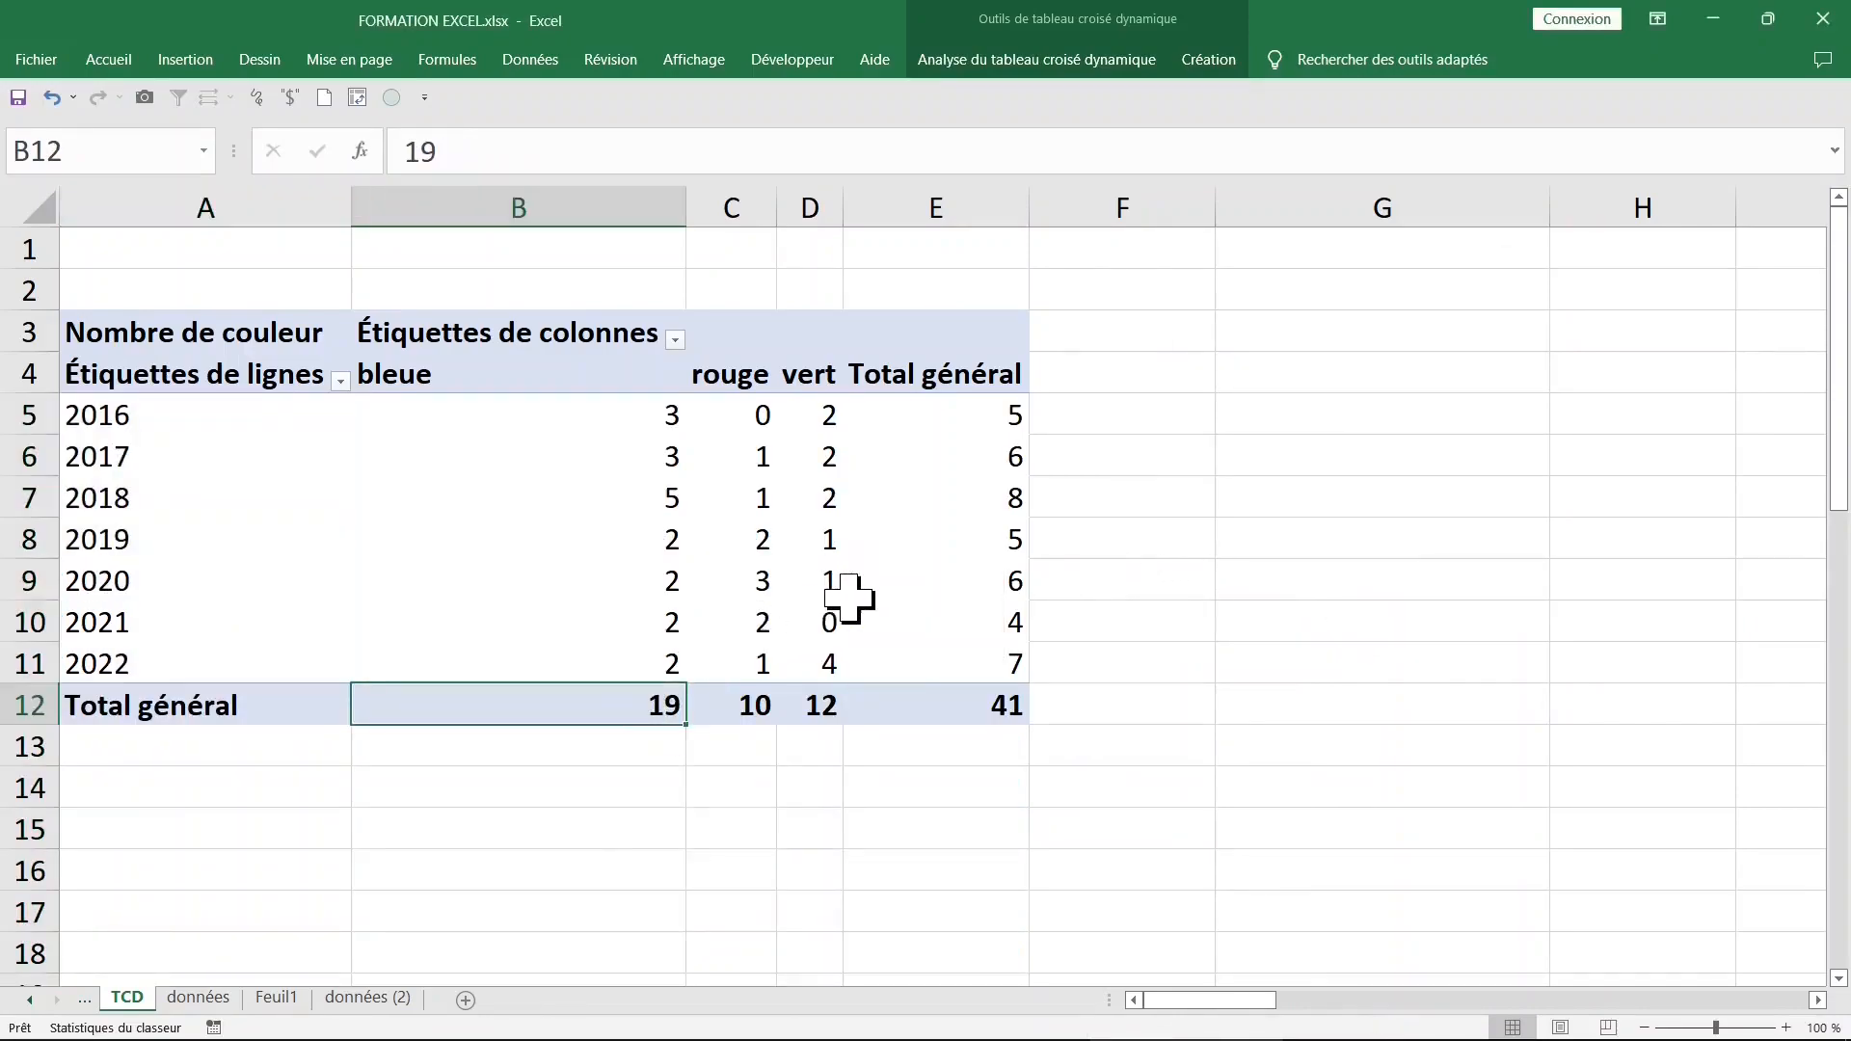
scroll(821, 595, down, 2)
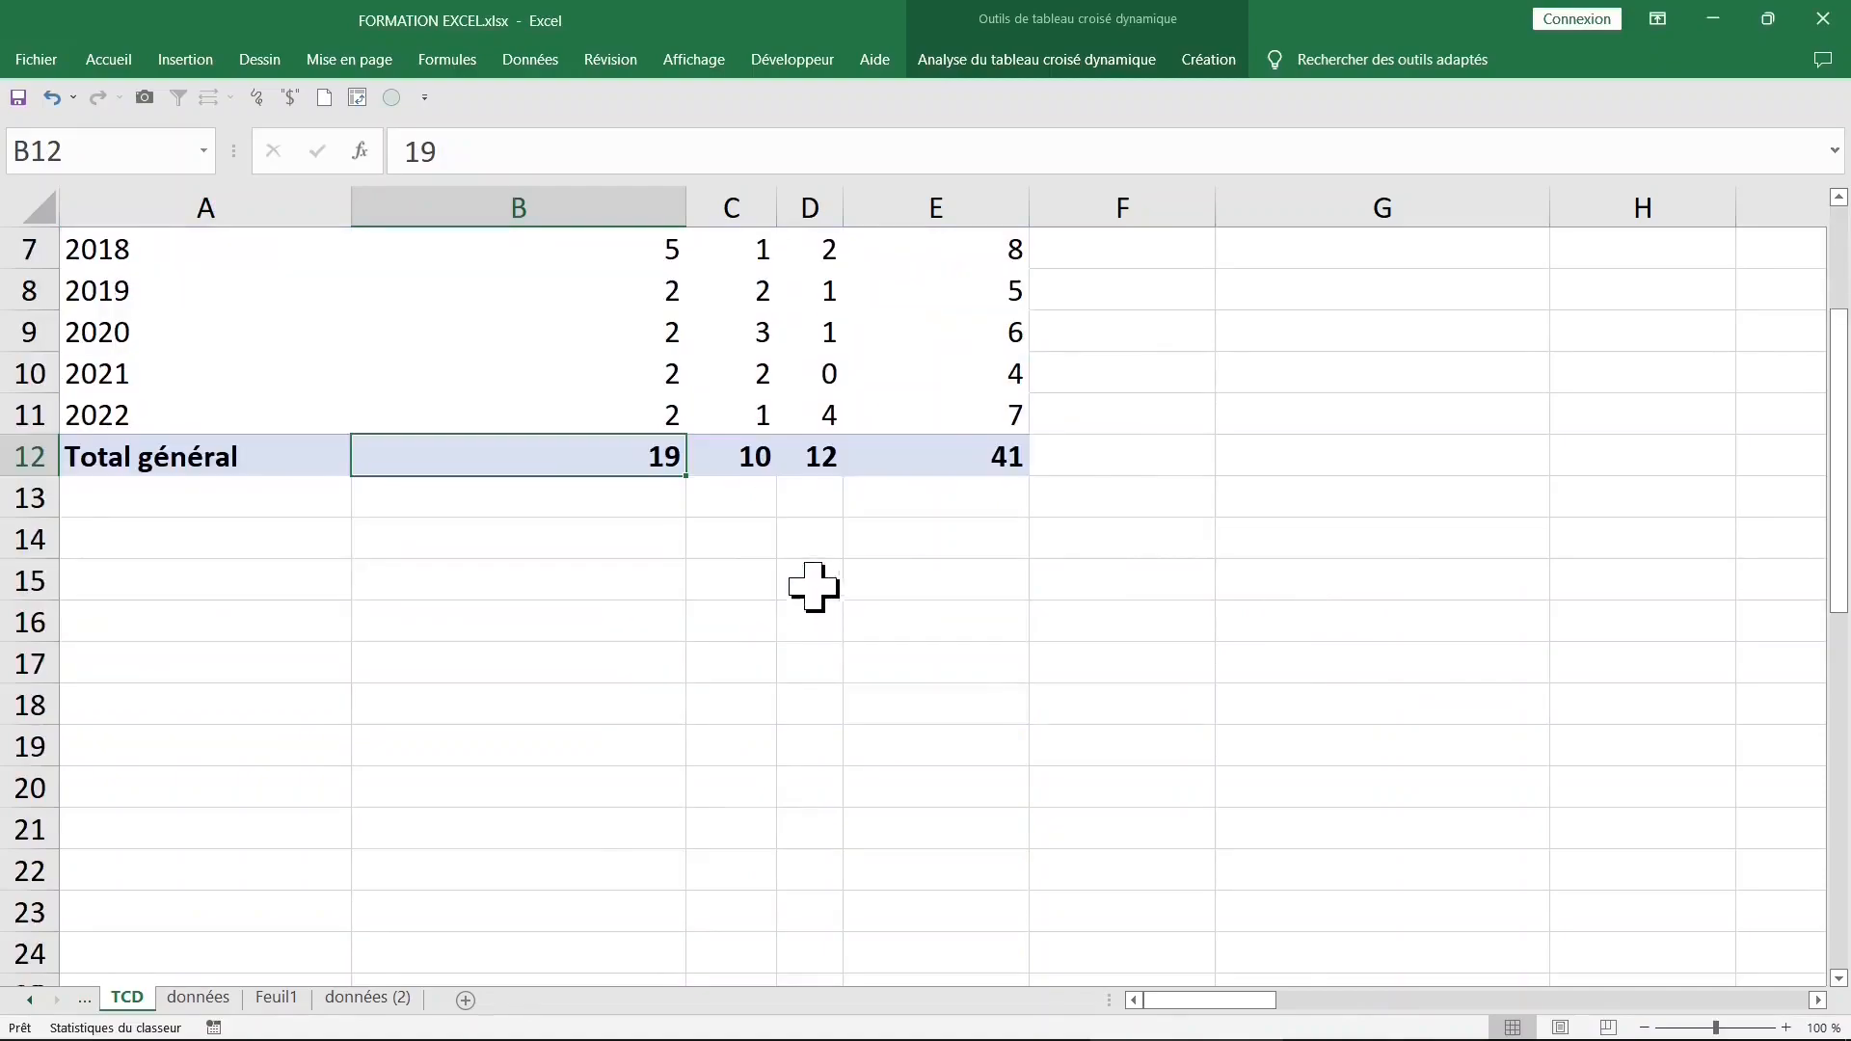
double_click(513, 457)
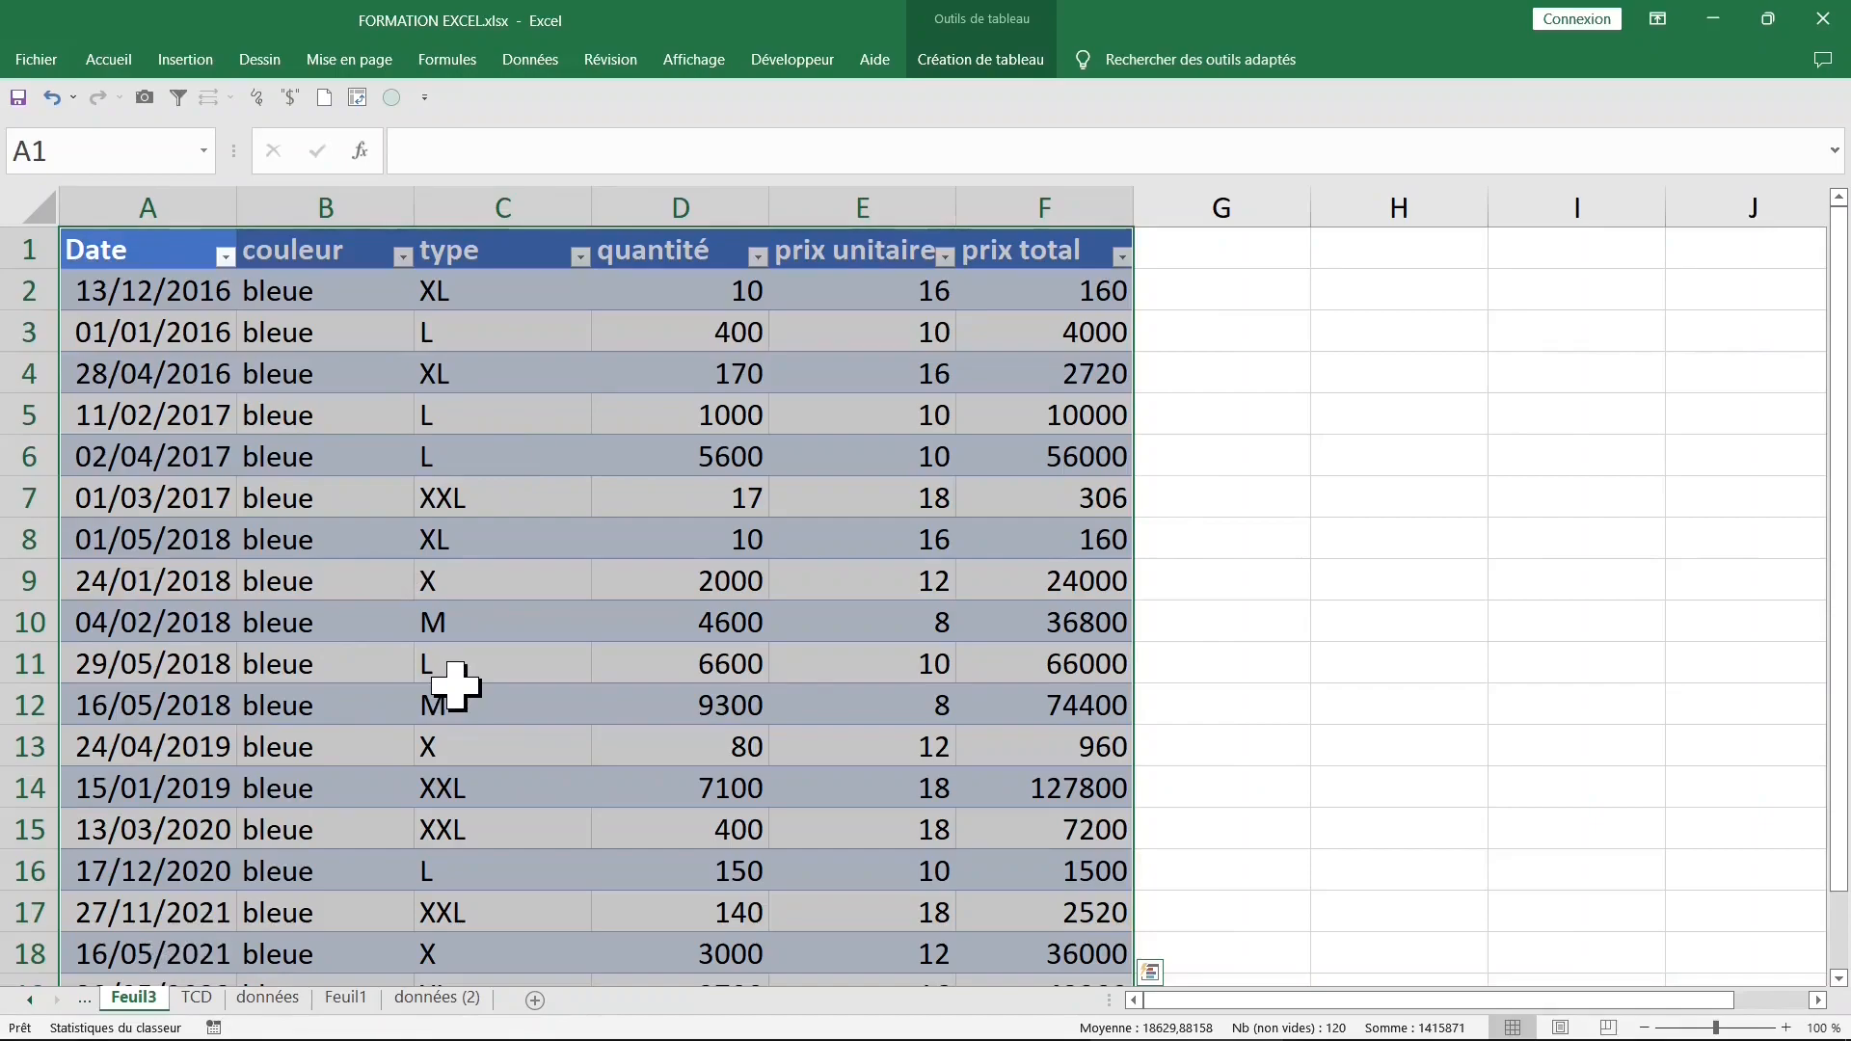
Step: Delete the detail sheet Feuil3 permanently
right_click(143, 1000)
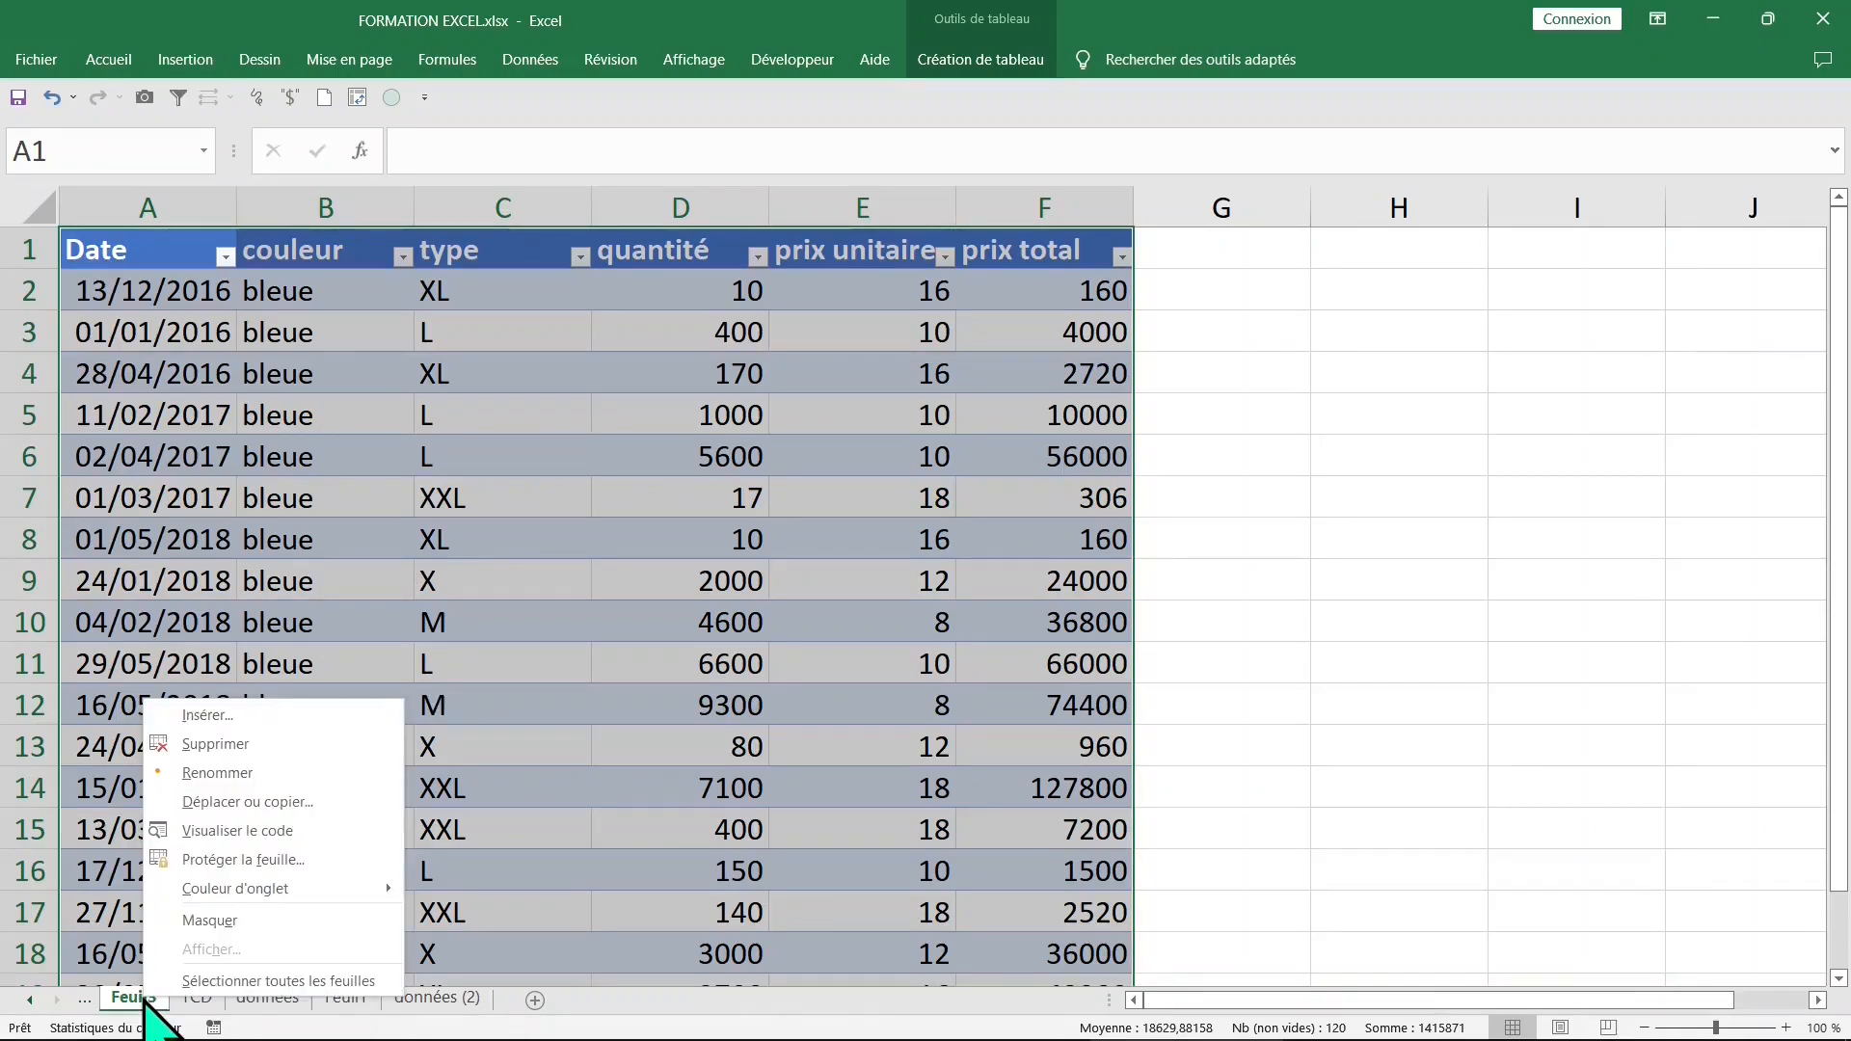
click(250, 745)
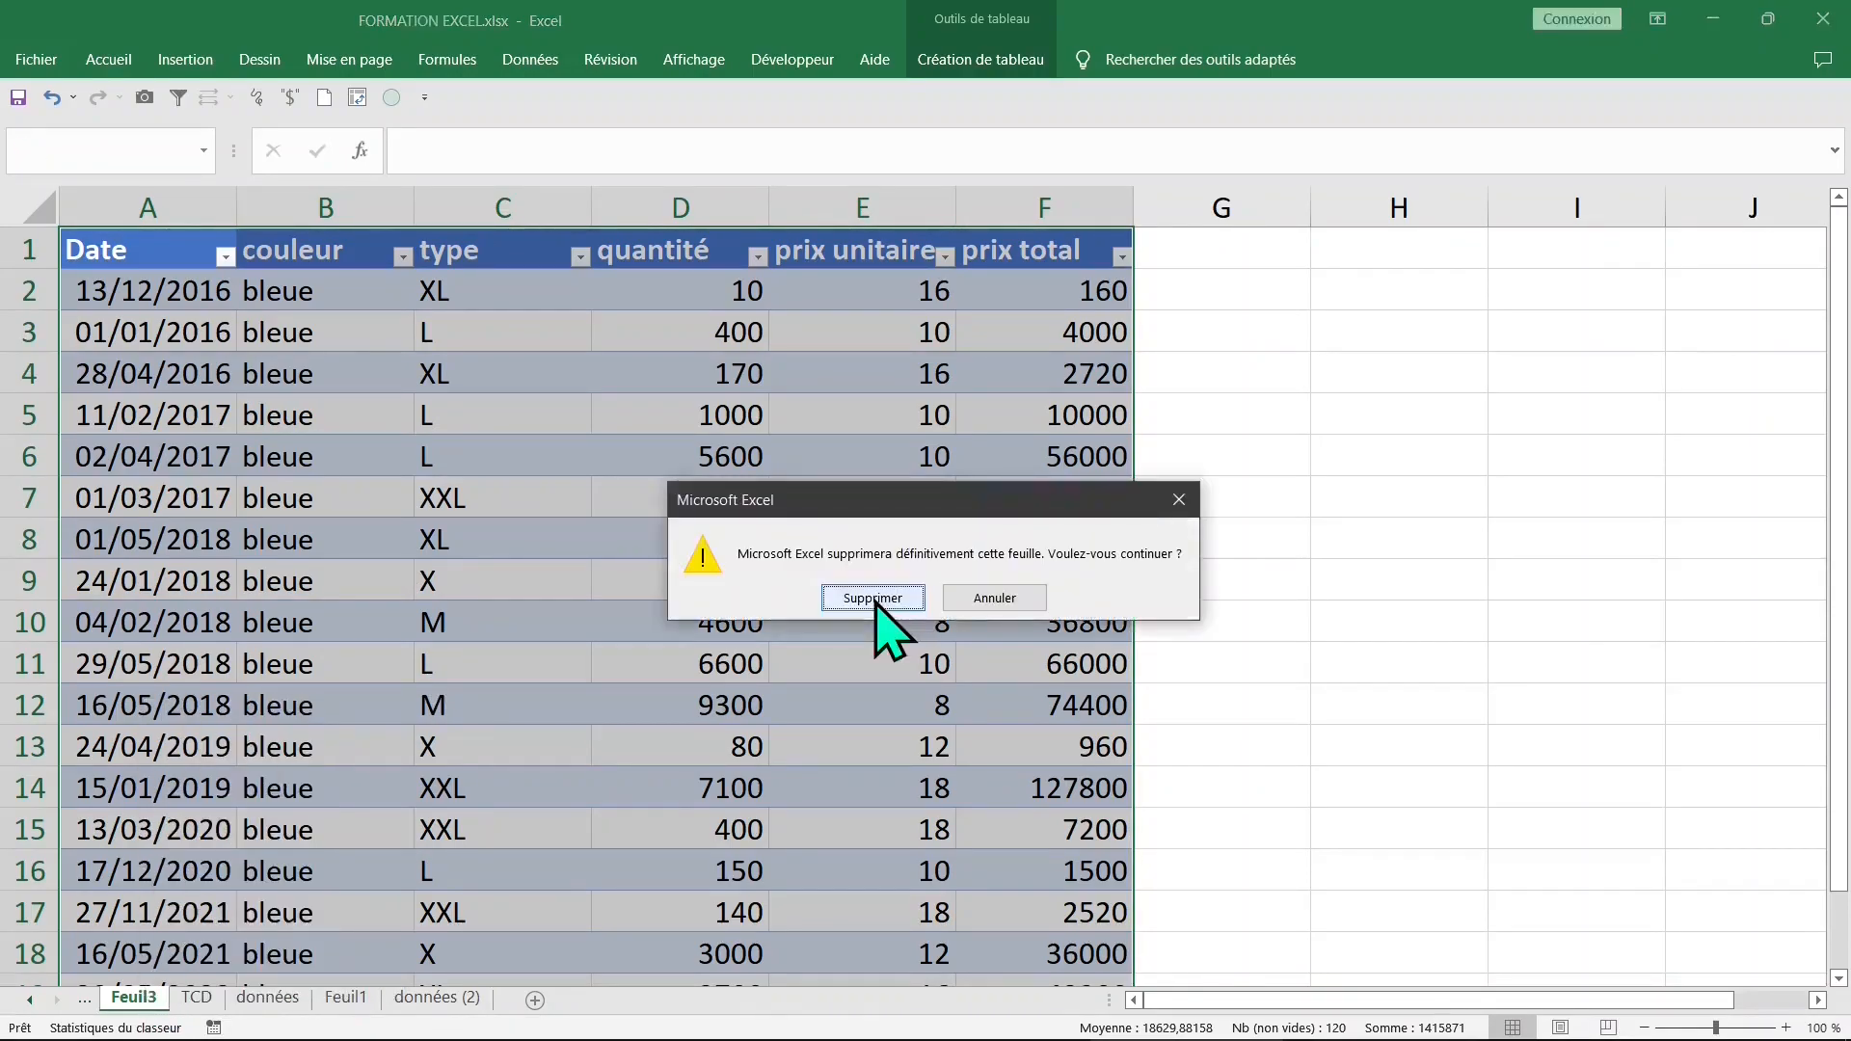
click(875, 600)
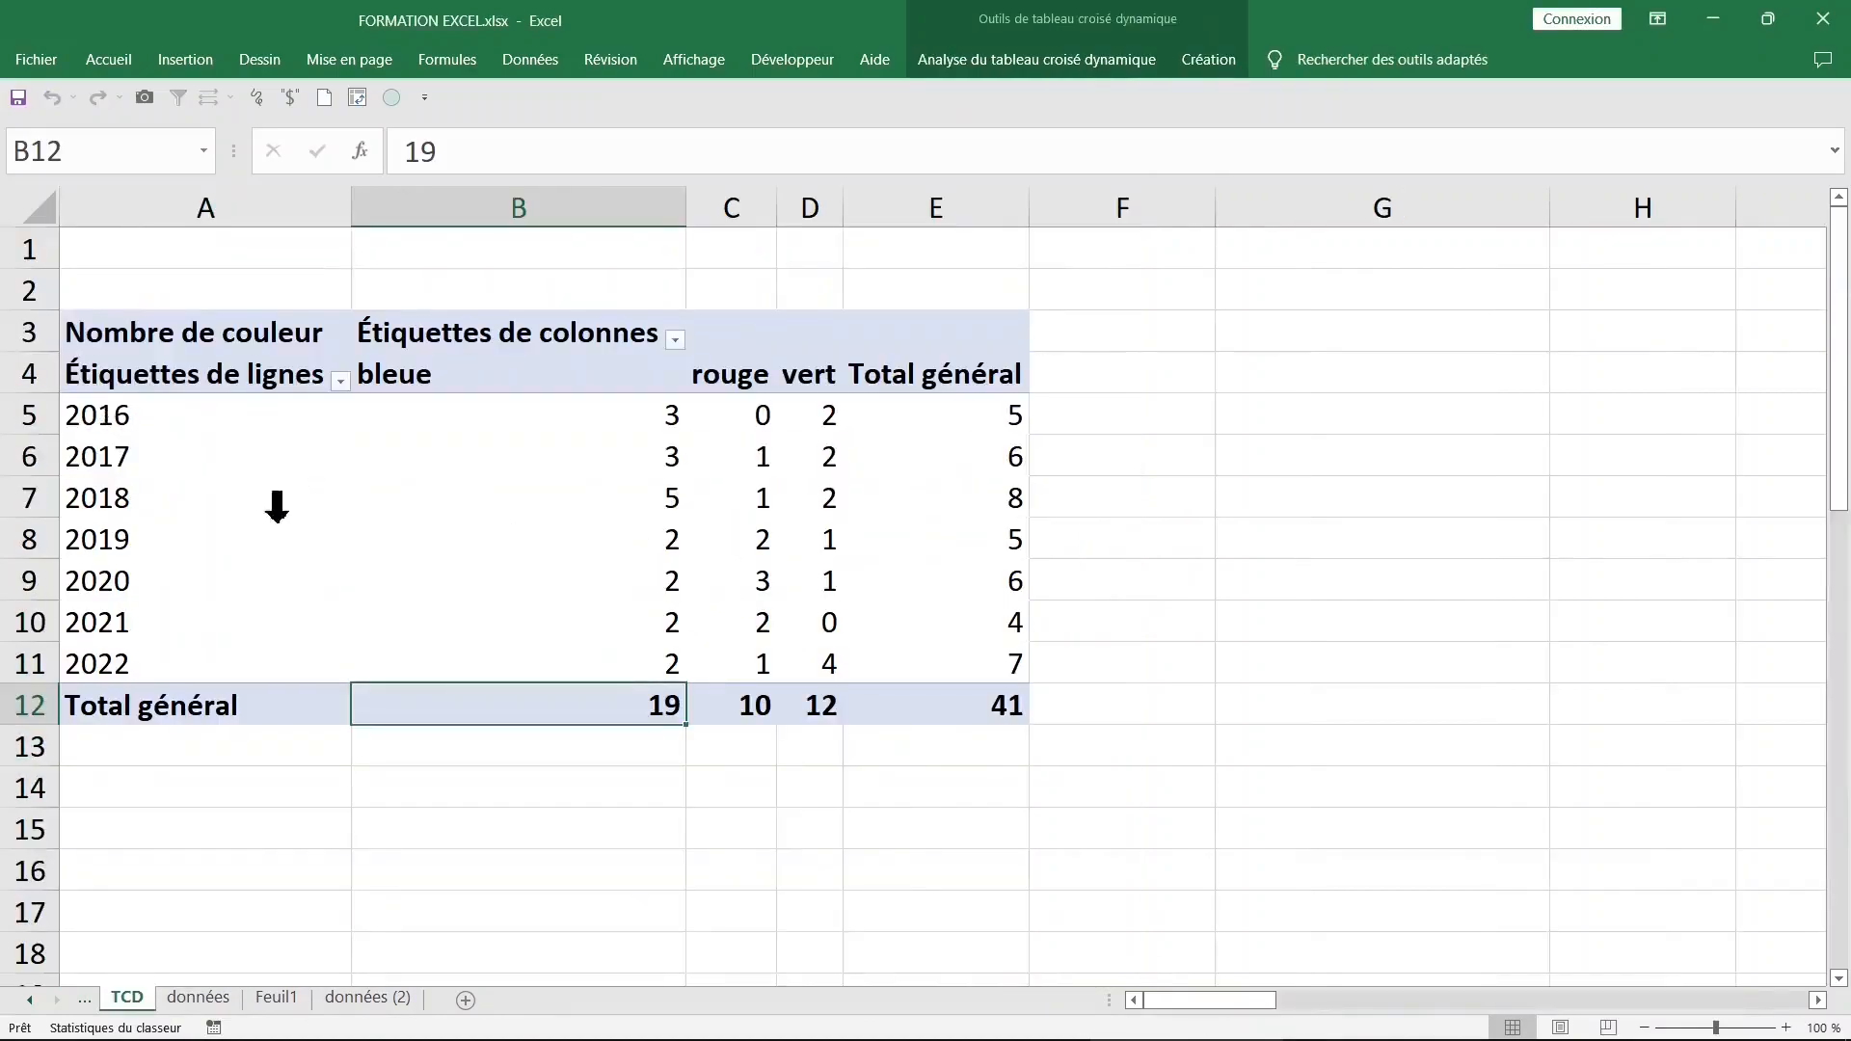
Step: Ungroup the year row labels of the pivot table back into individual dates
click(225, 508)
click(224, 459)
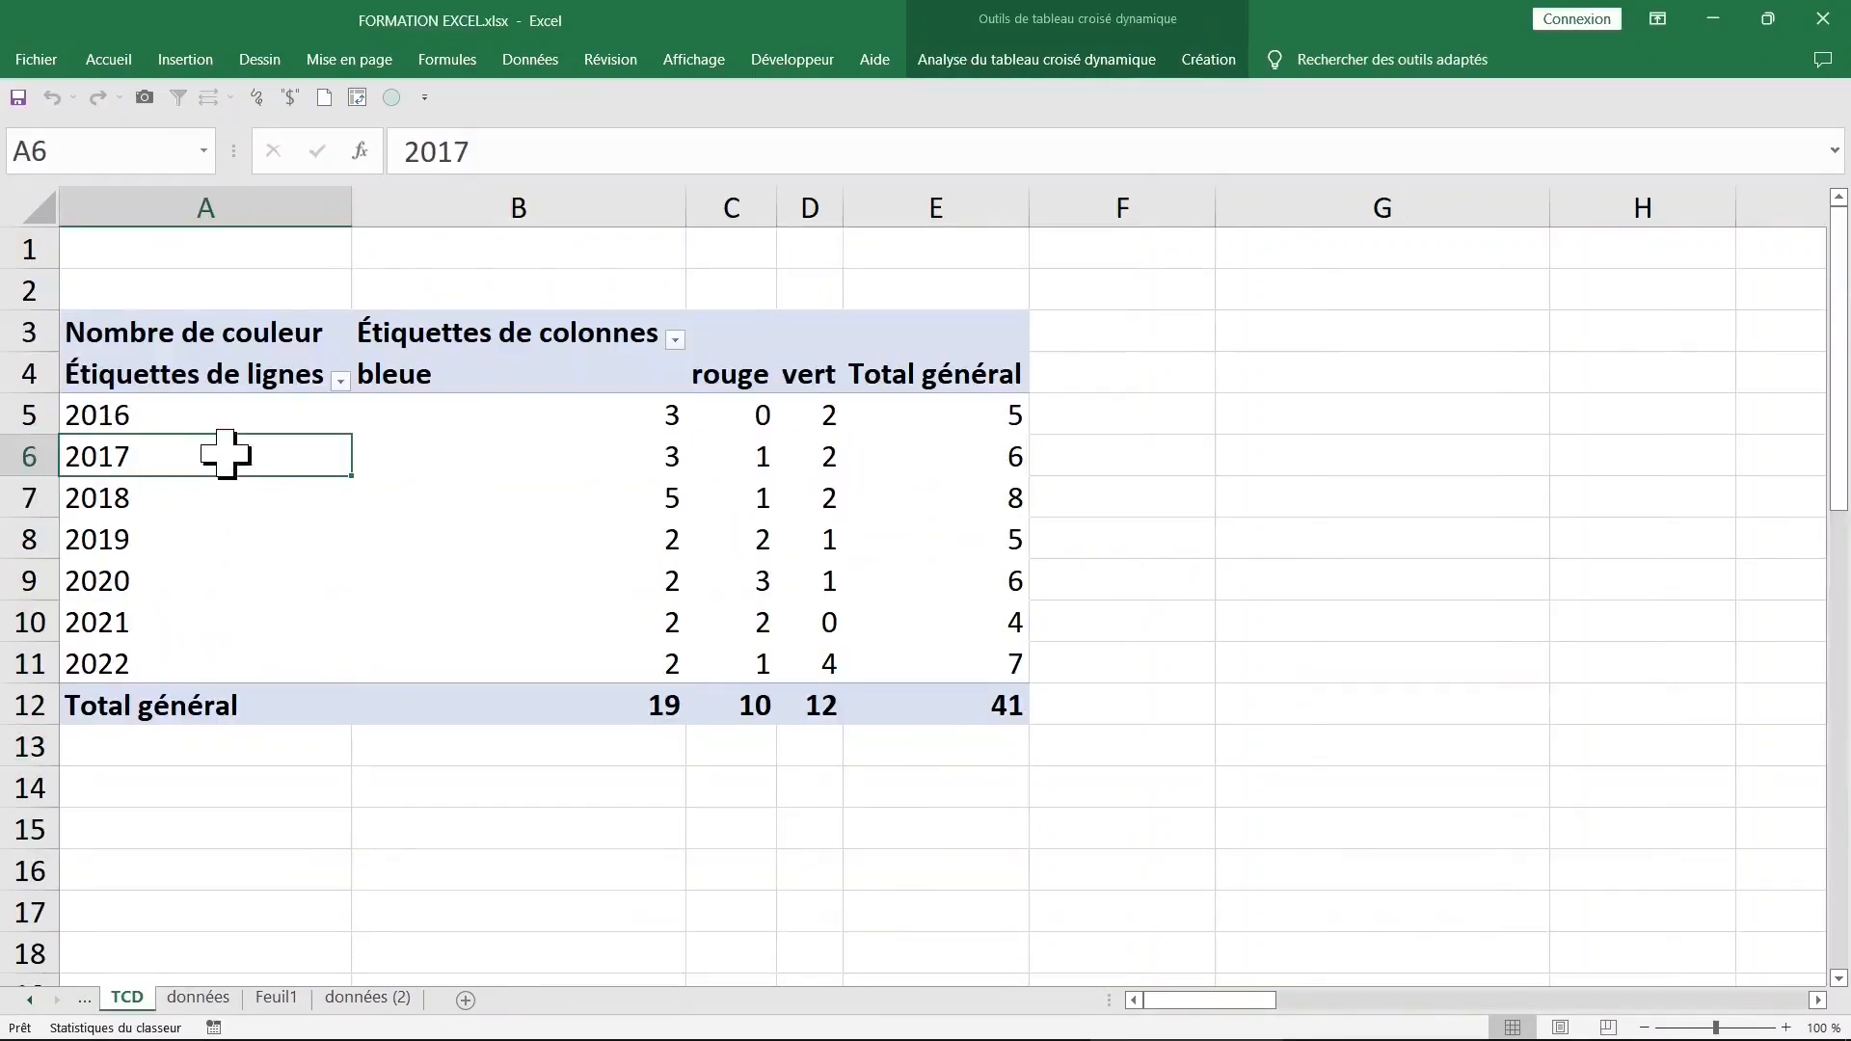
click(981, 61)
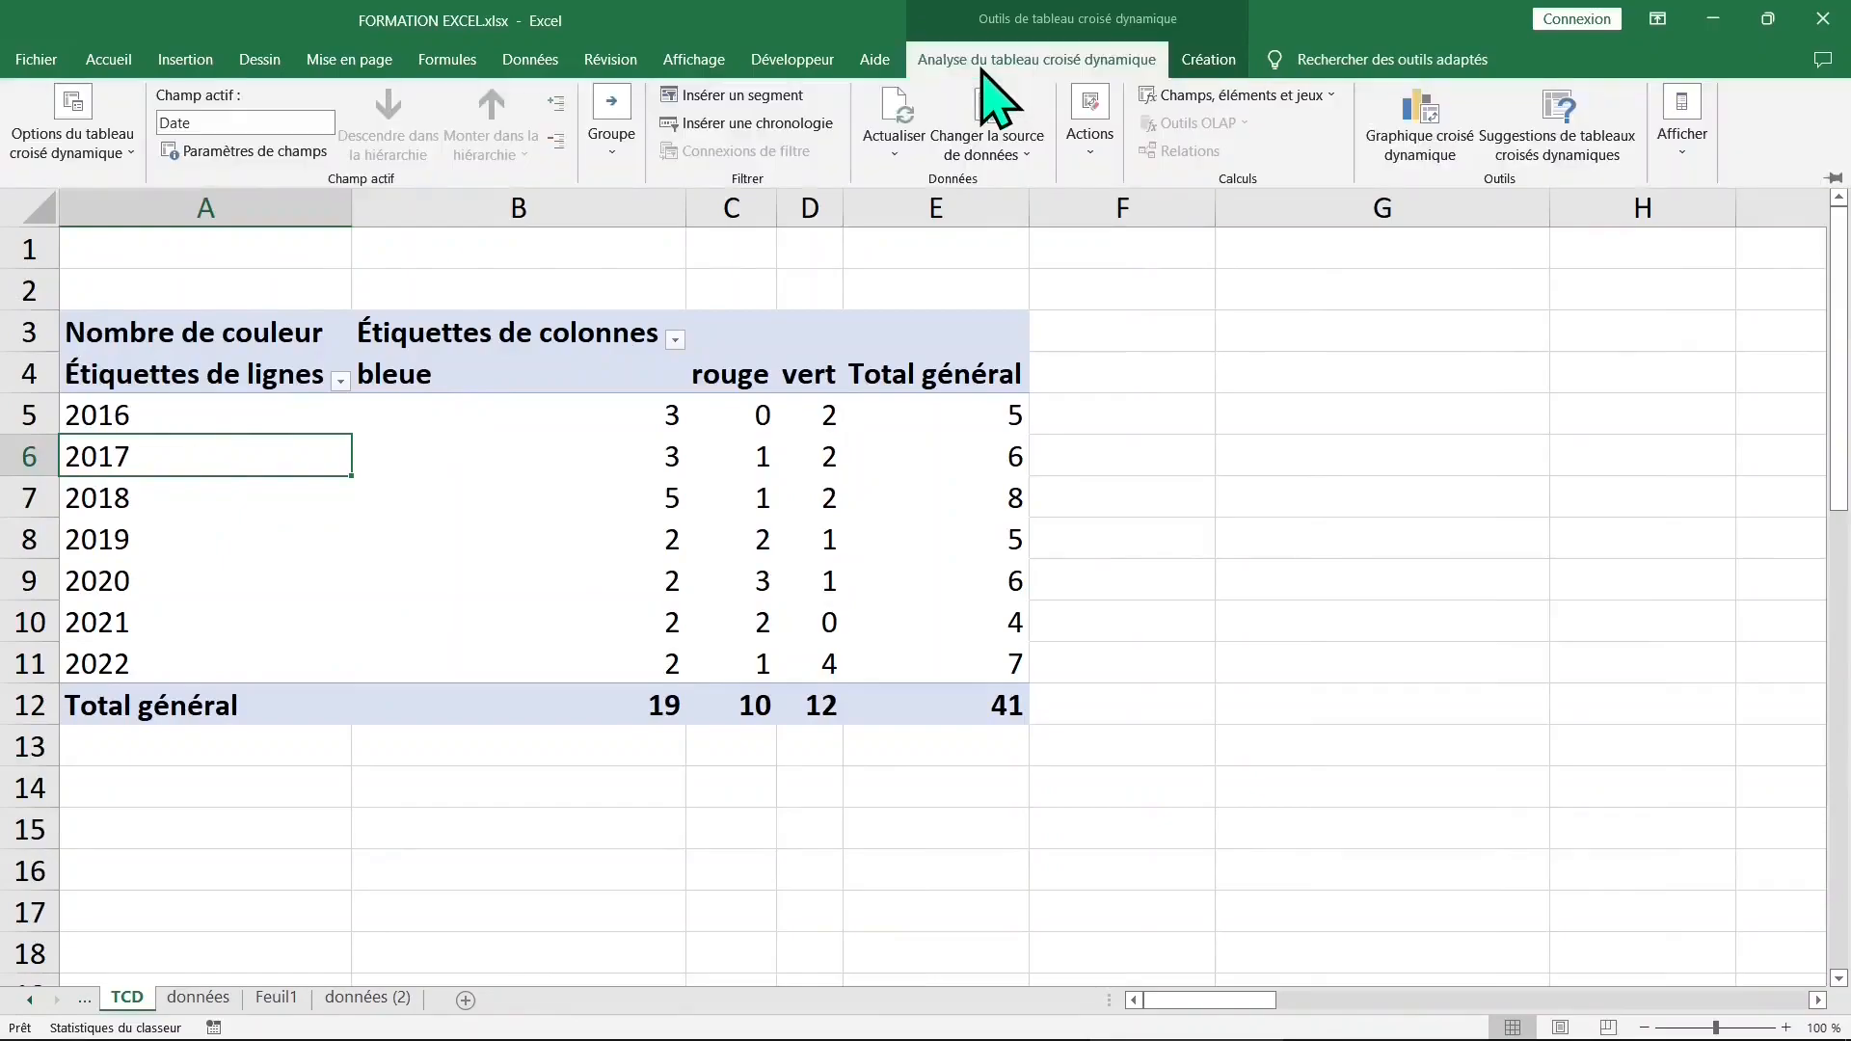
click(611, 145)
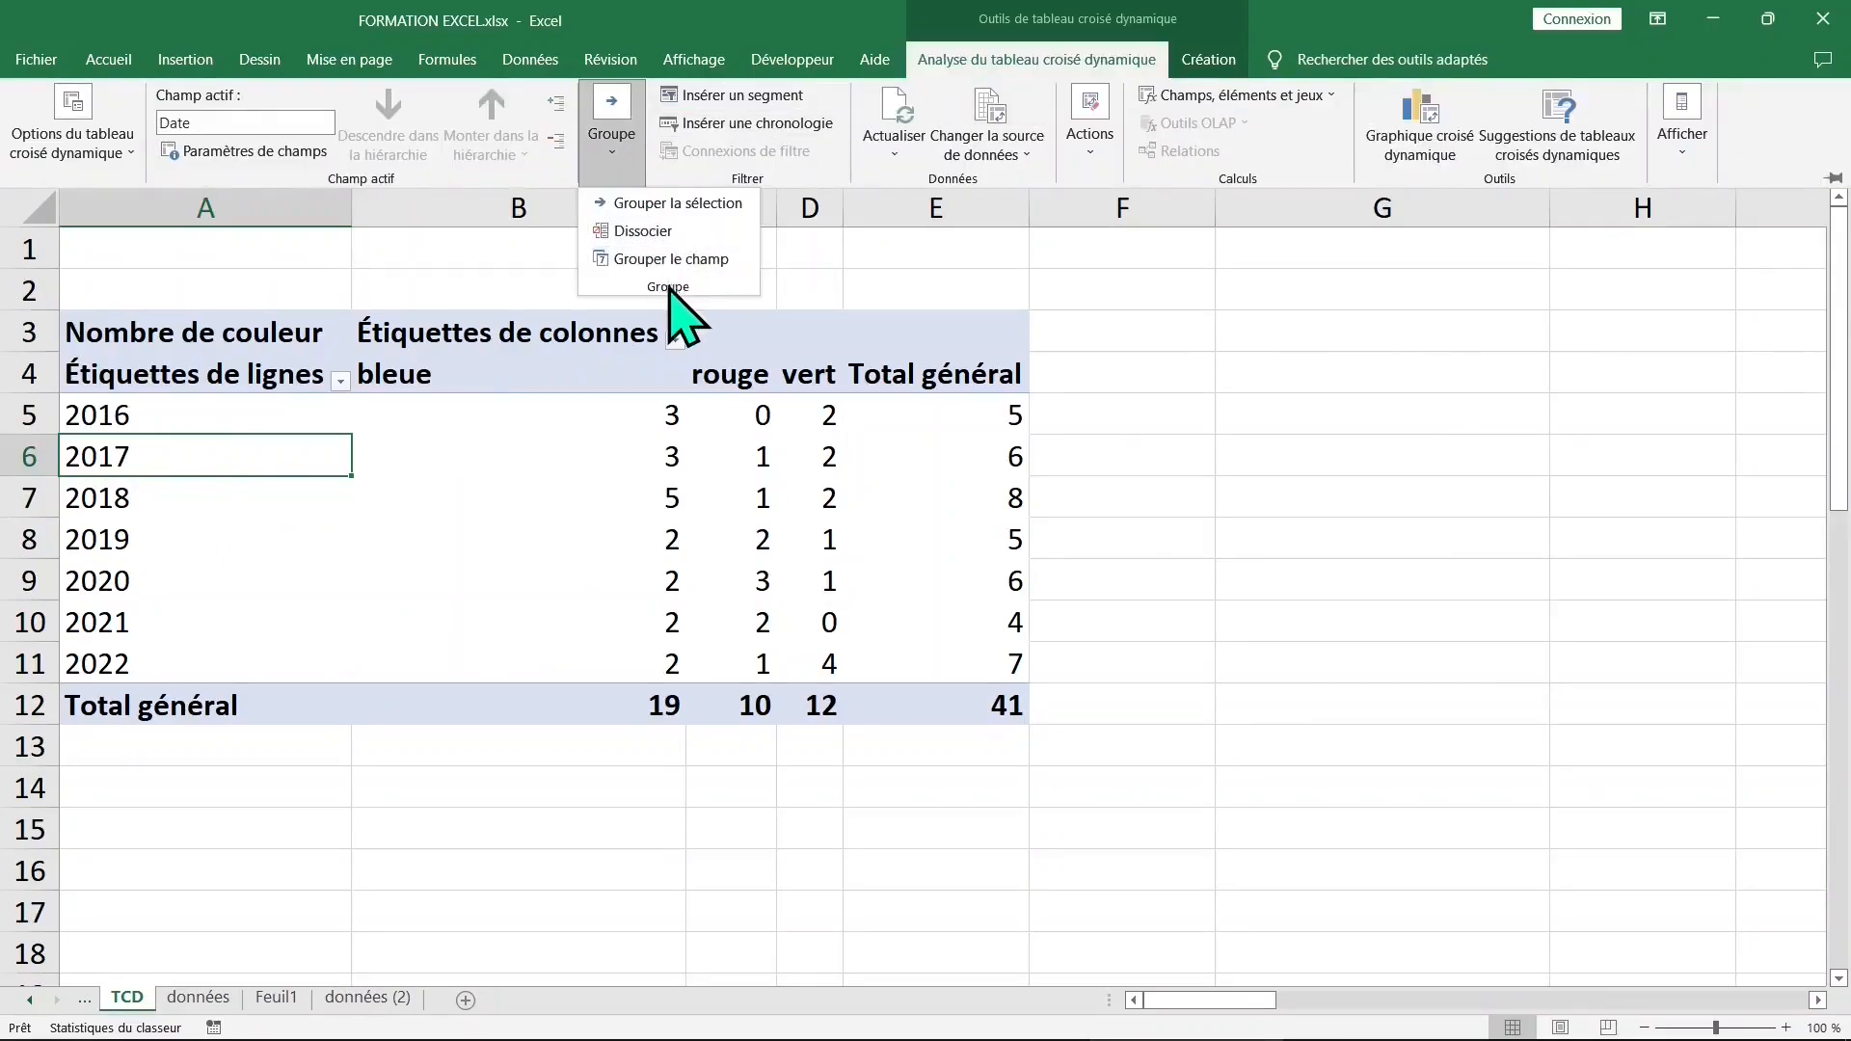
click(661, 239)
Step: Group the pivot table's Date field by Trimestres and Années, with Mois deselected
click(621, 164)
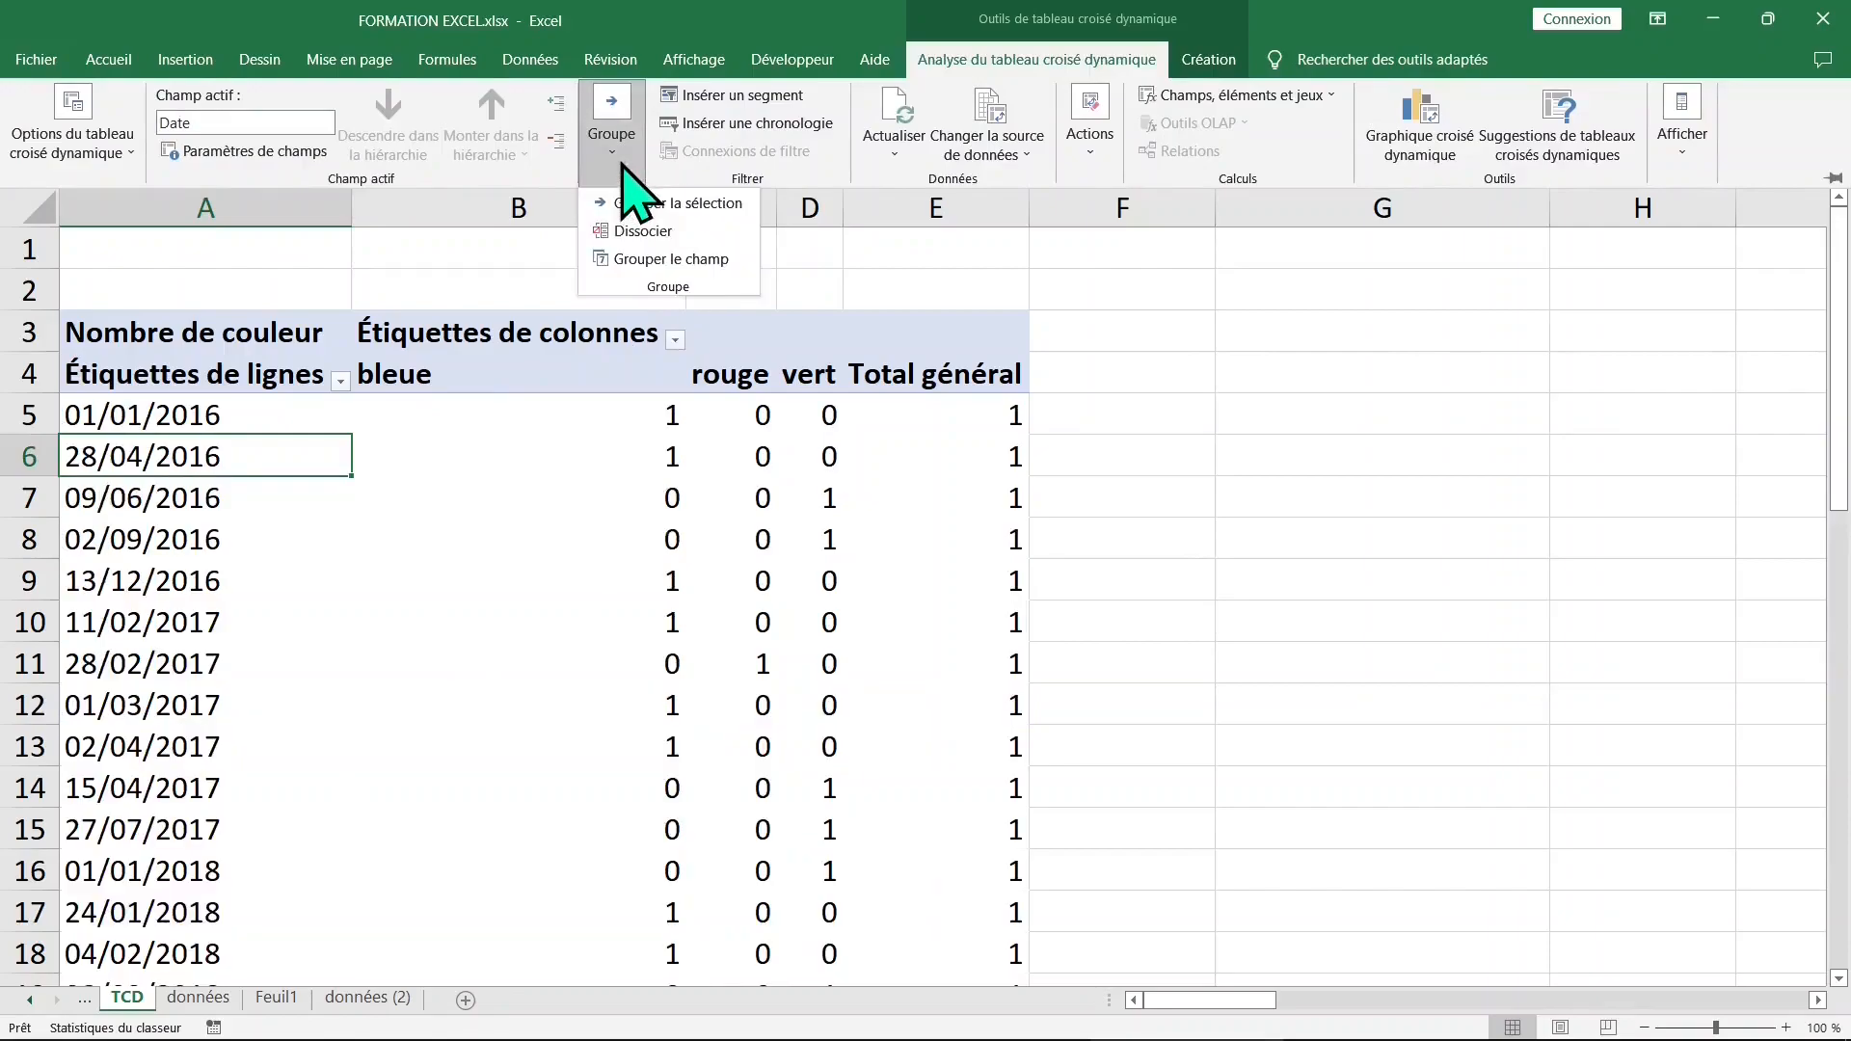
click(658, 260)
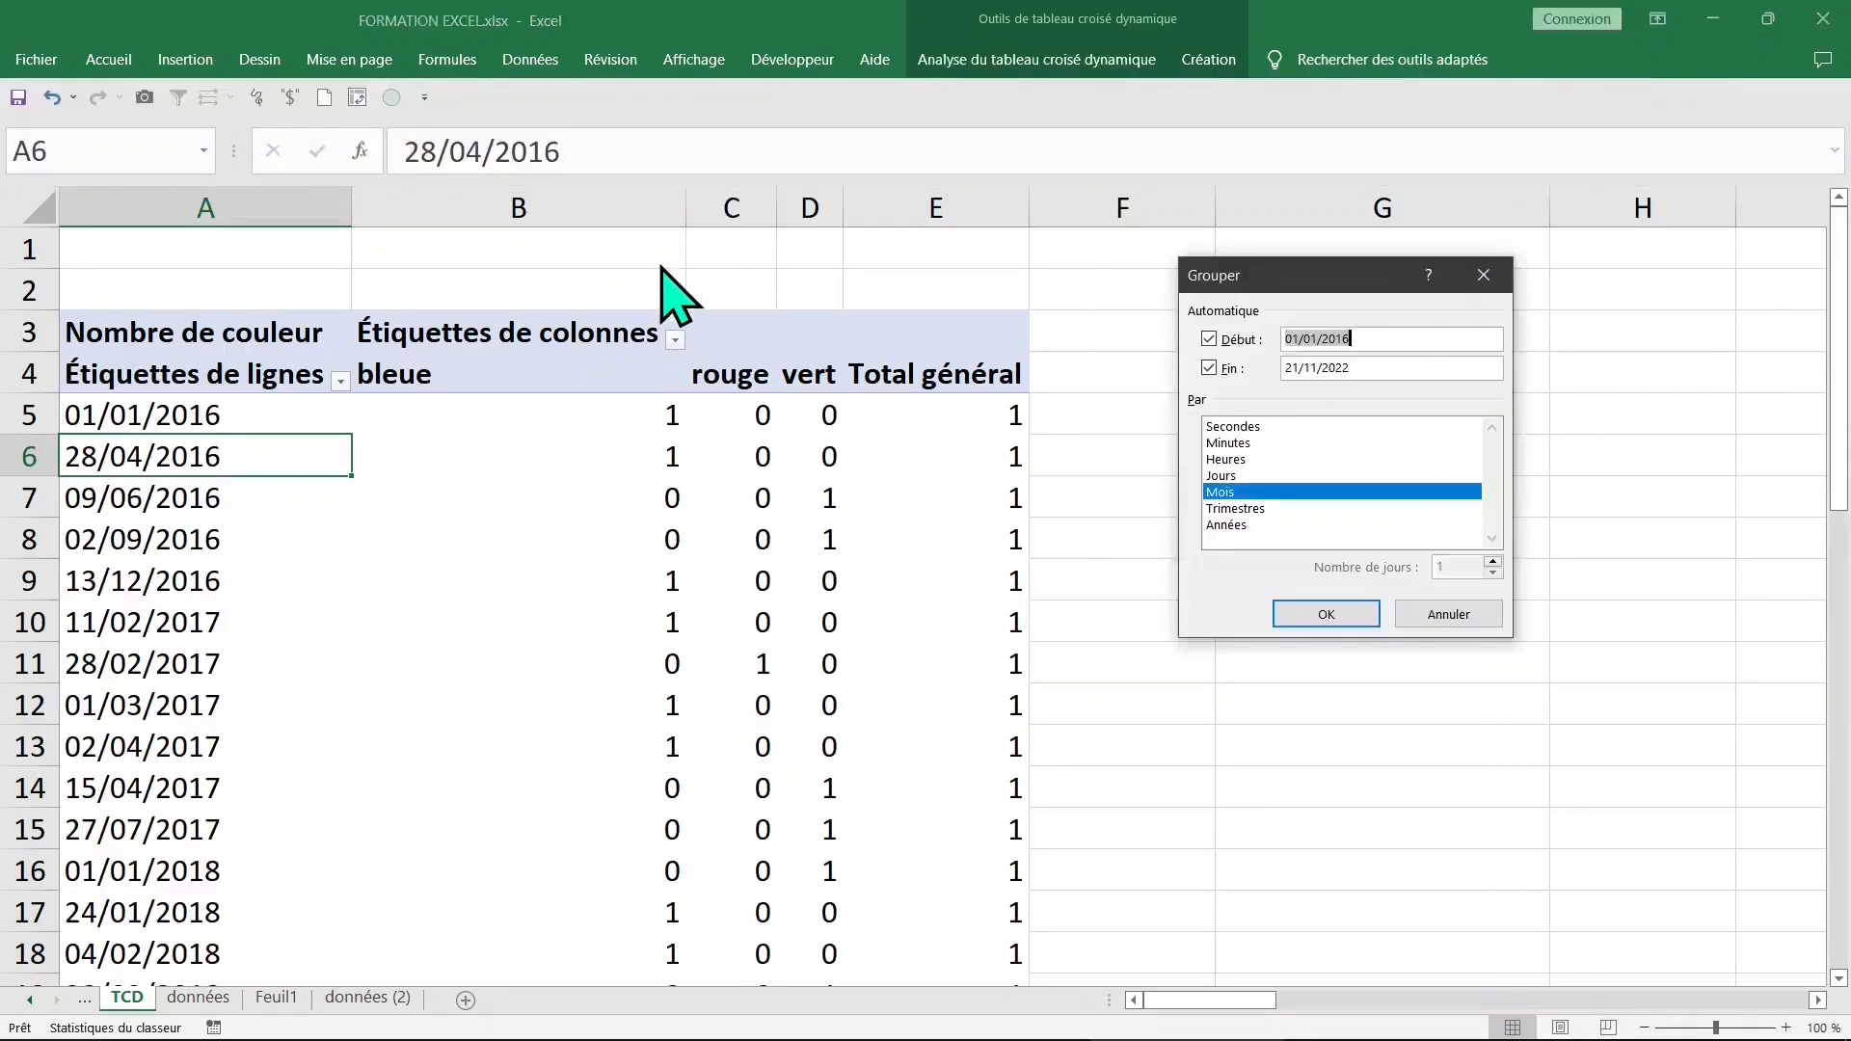
click(1239, 525)
click(1254, 508)
click(1233, 492)
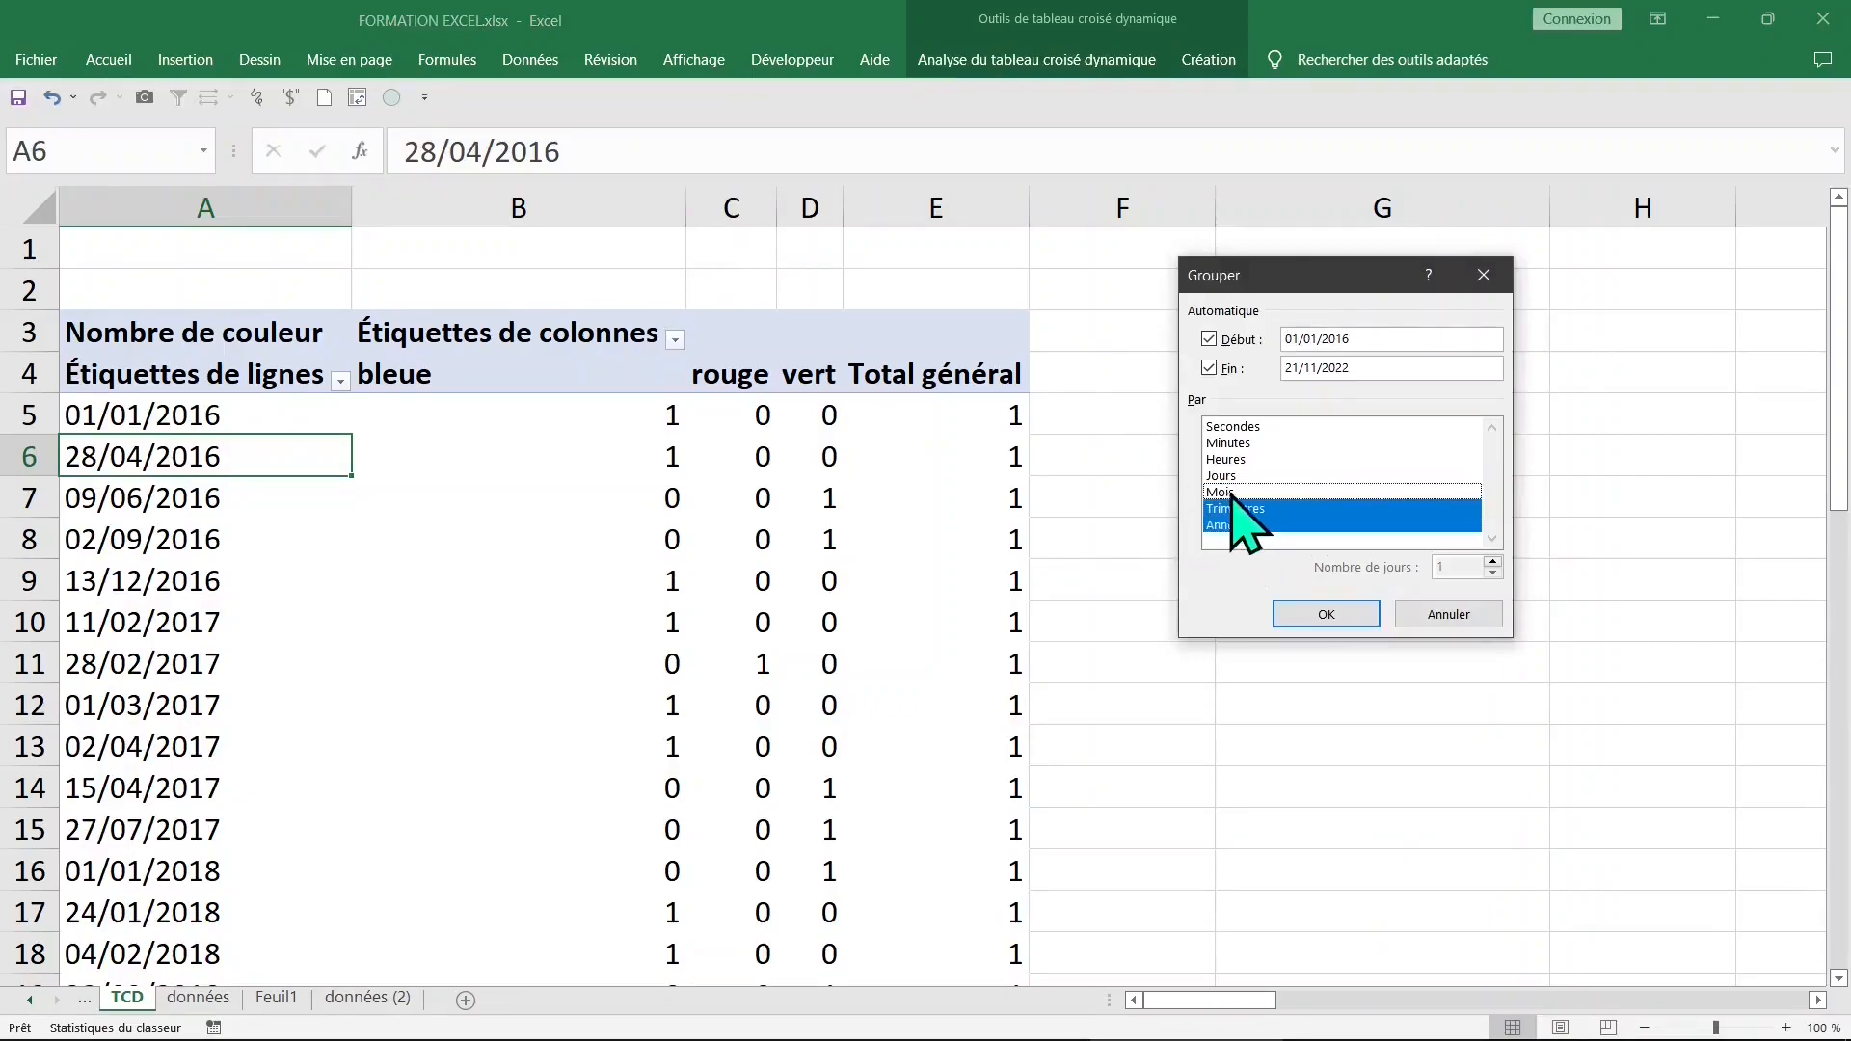
click(1327, 615)
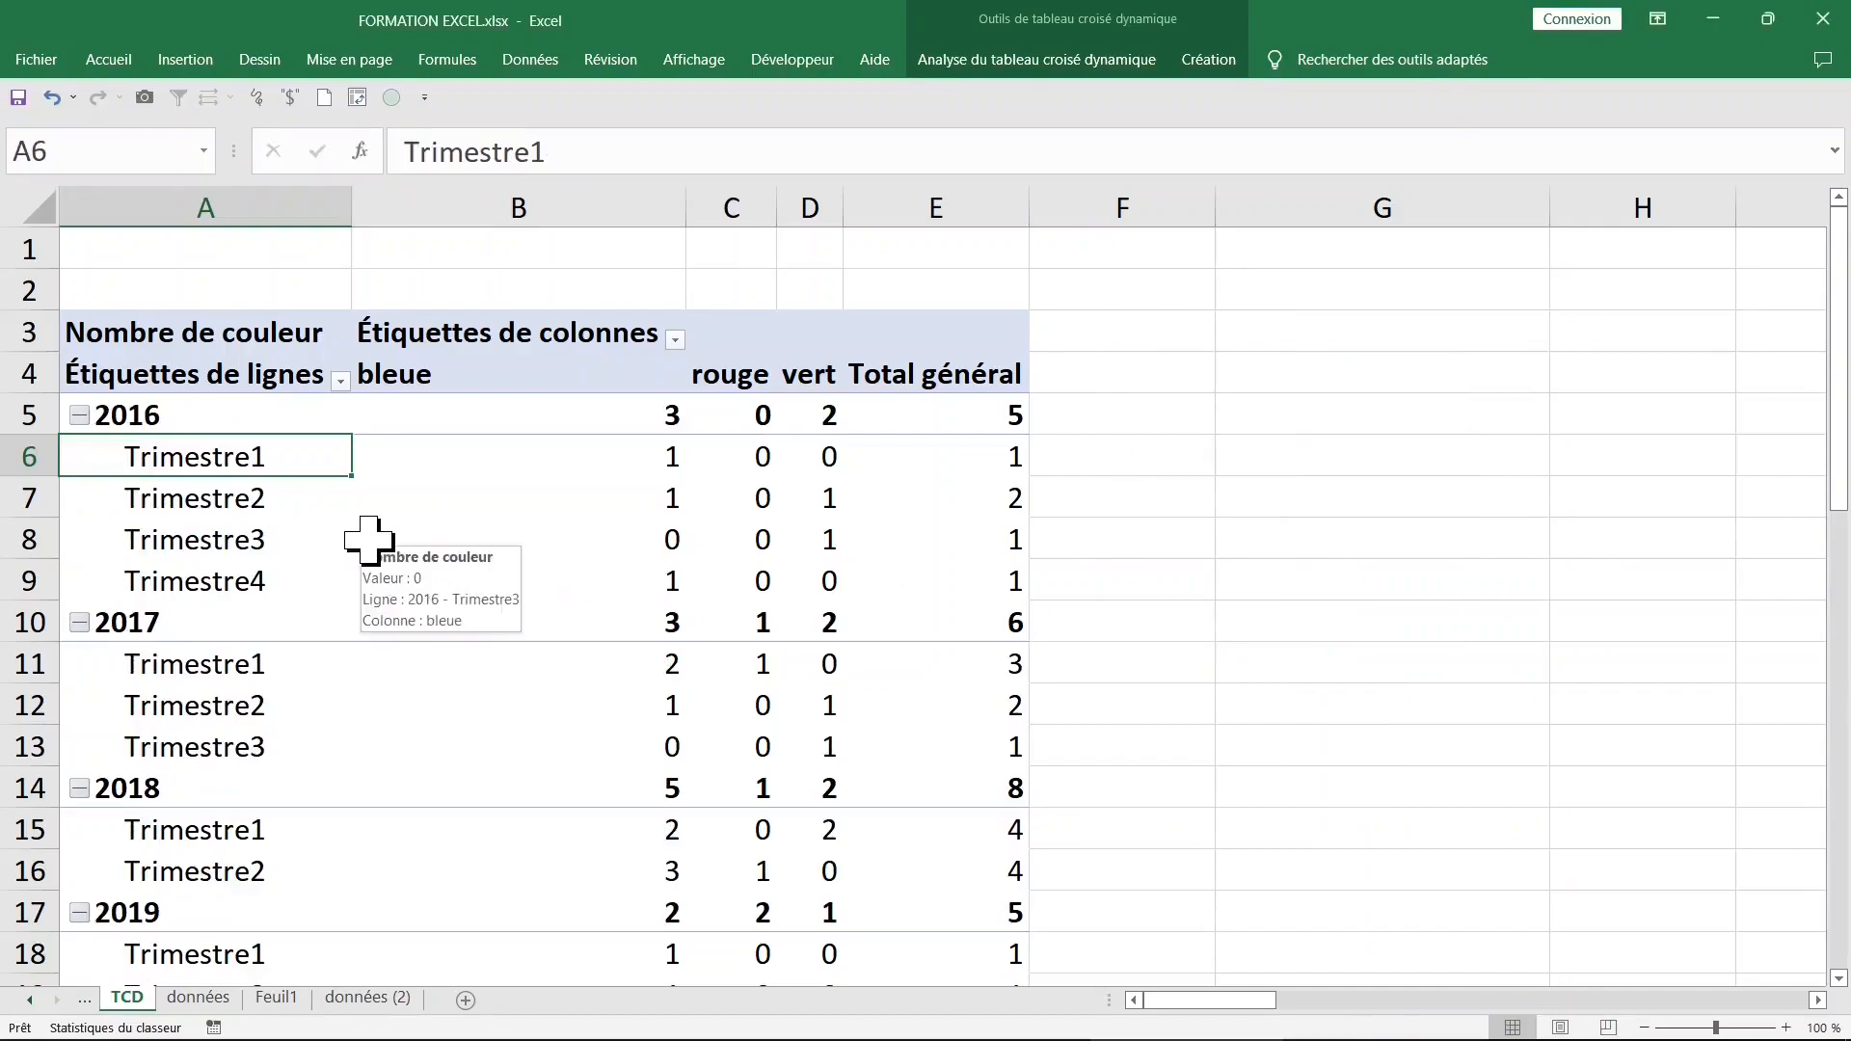
Step: Change the pivot table's report layout to tabular form
click(303, 499)
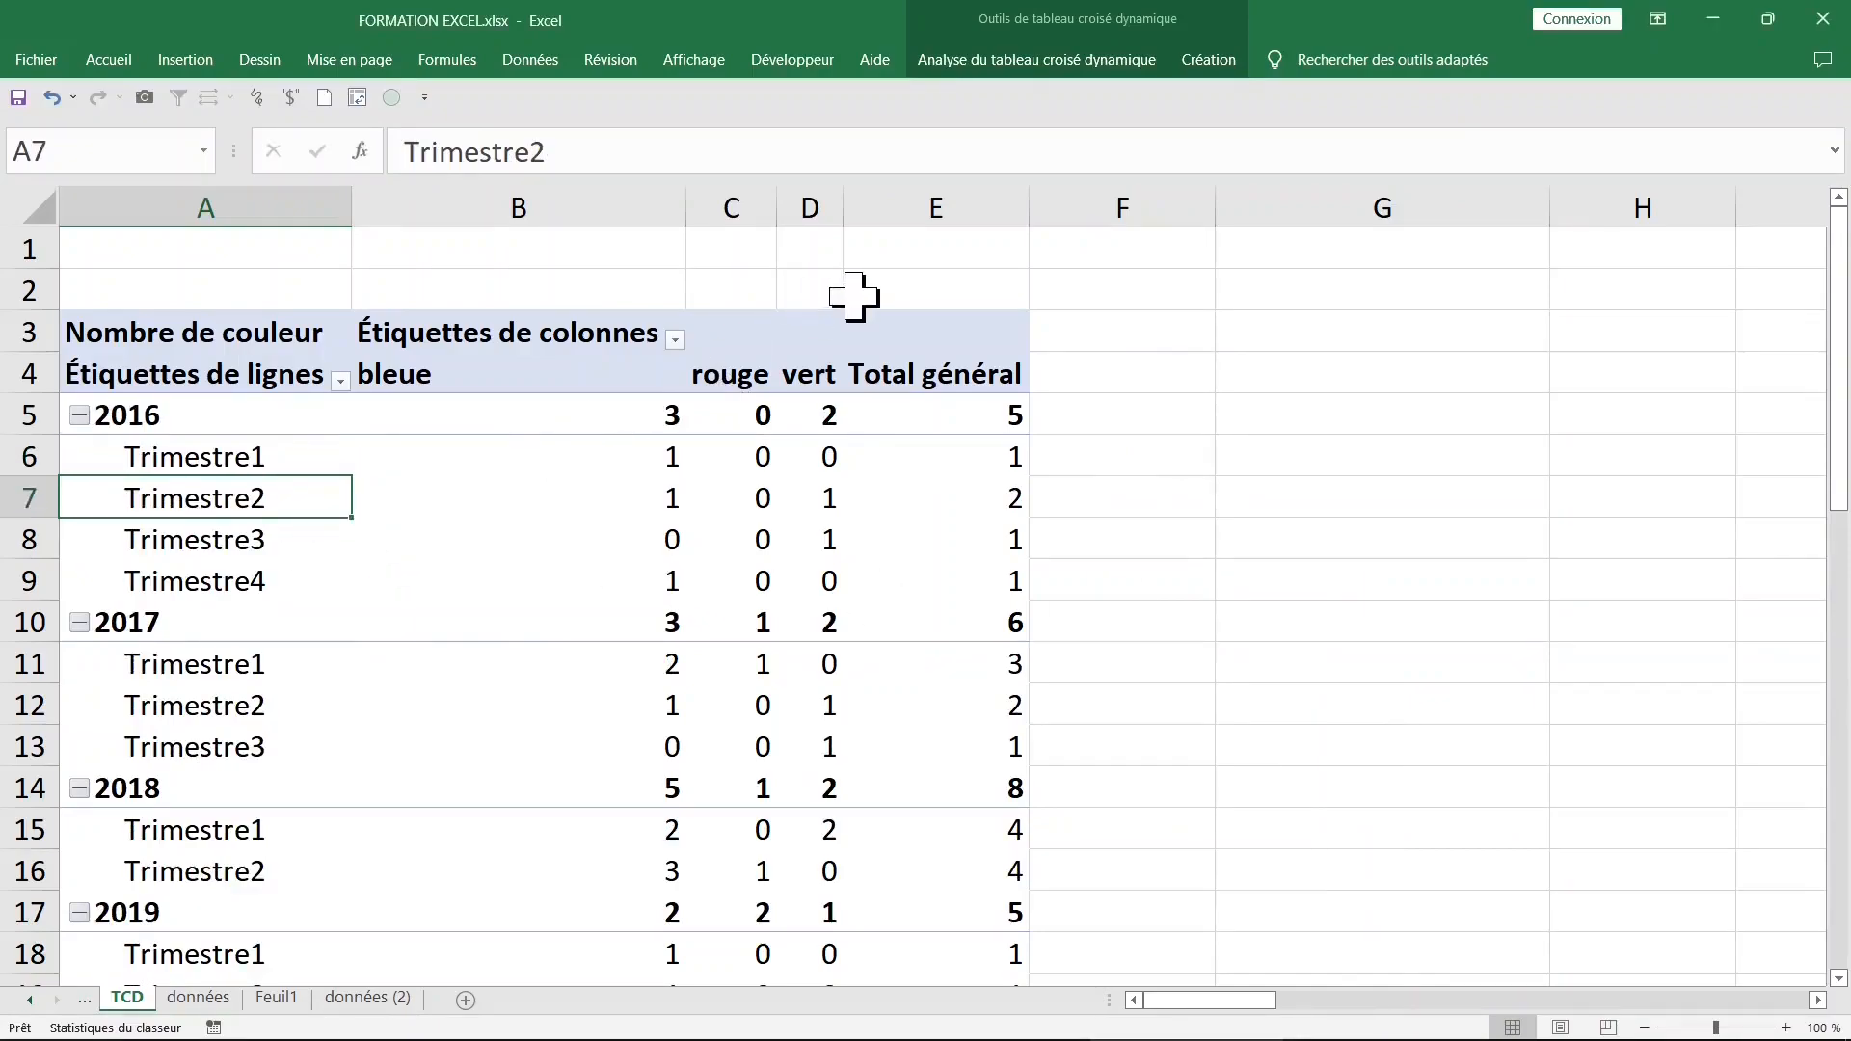
click(1207, 65)
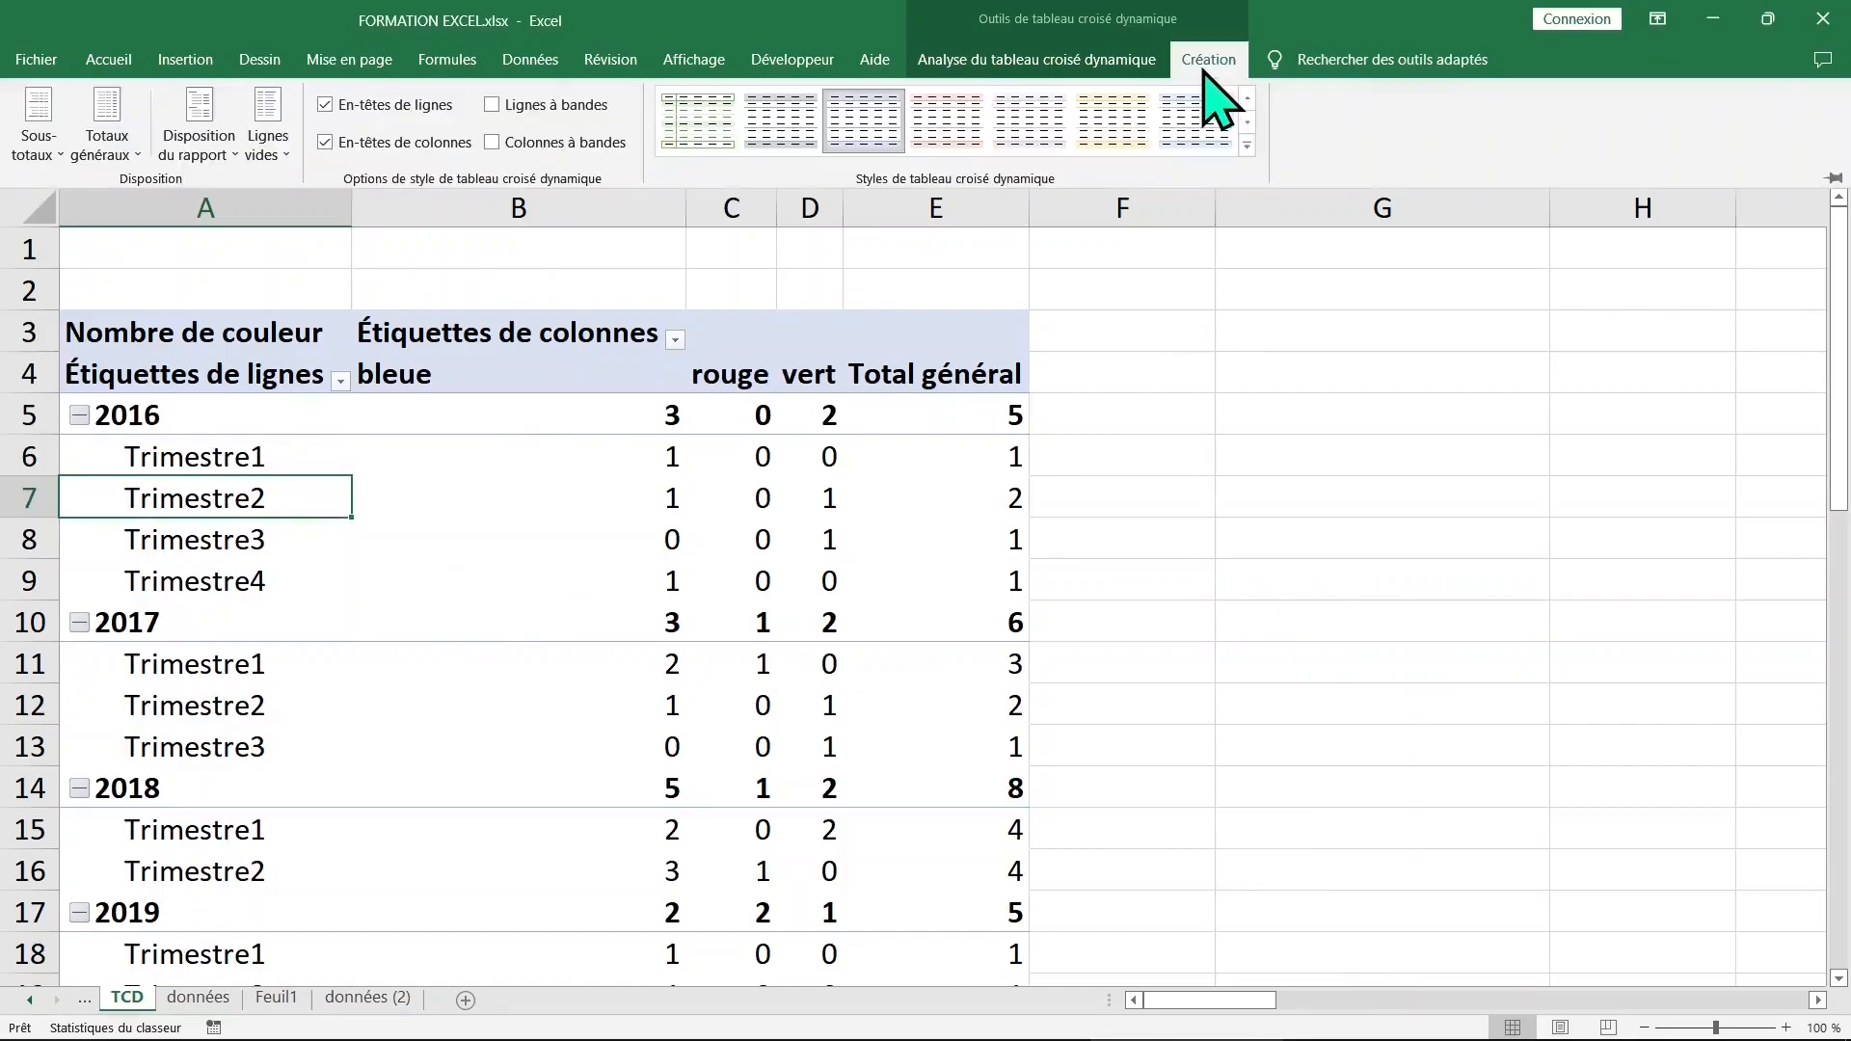
click(234, 154)
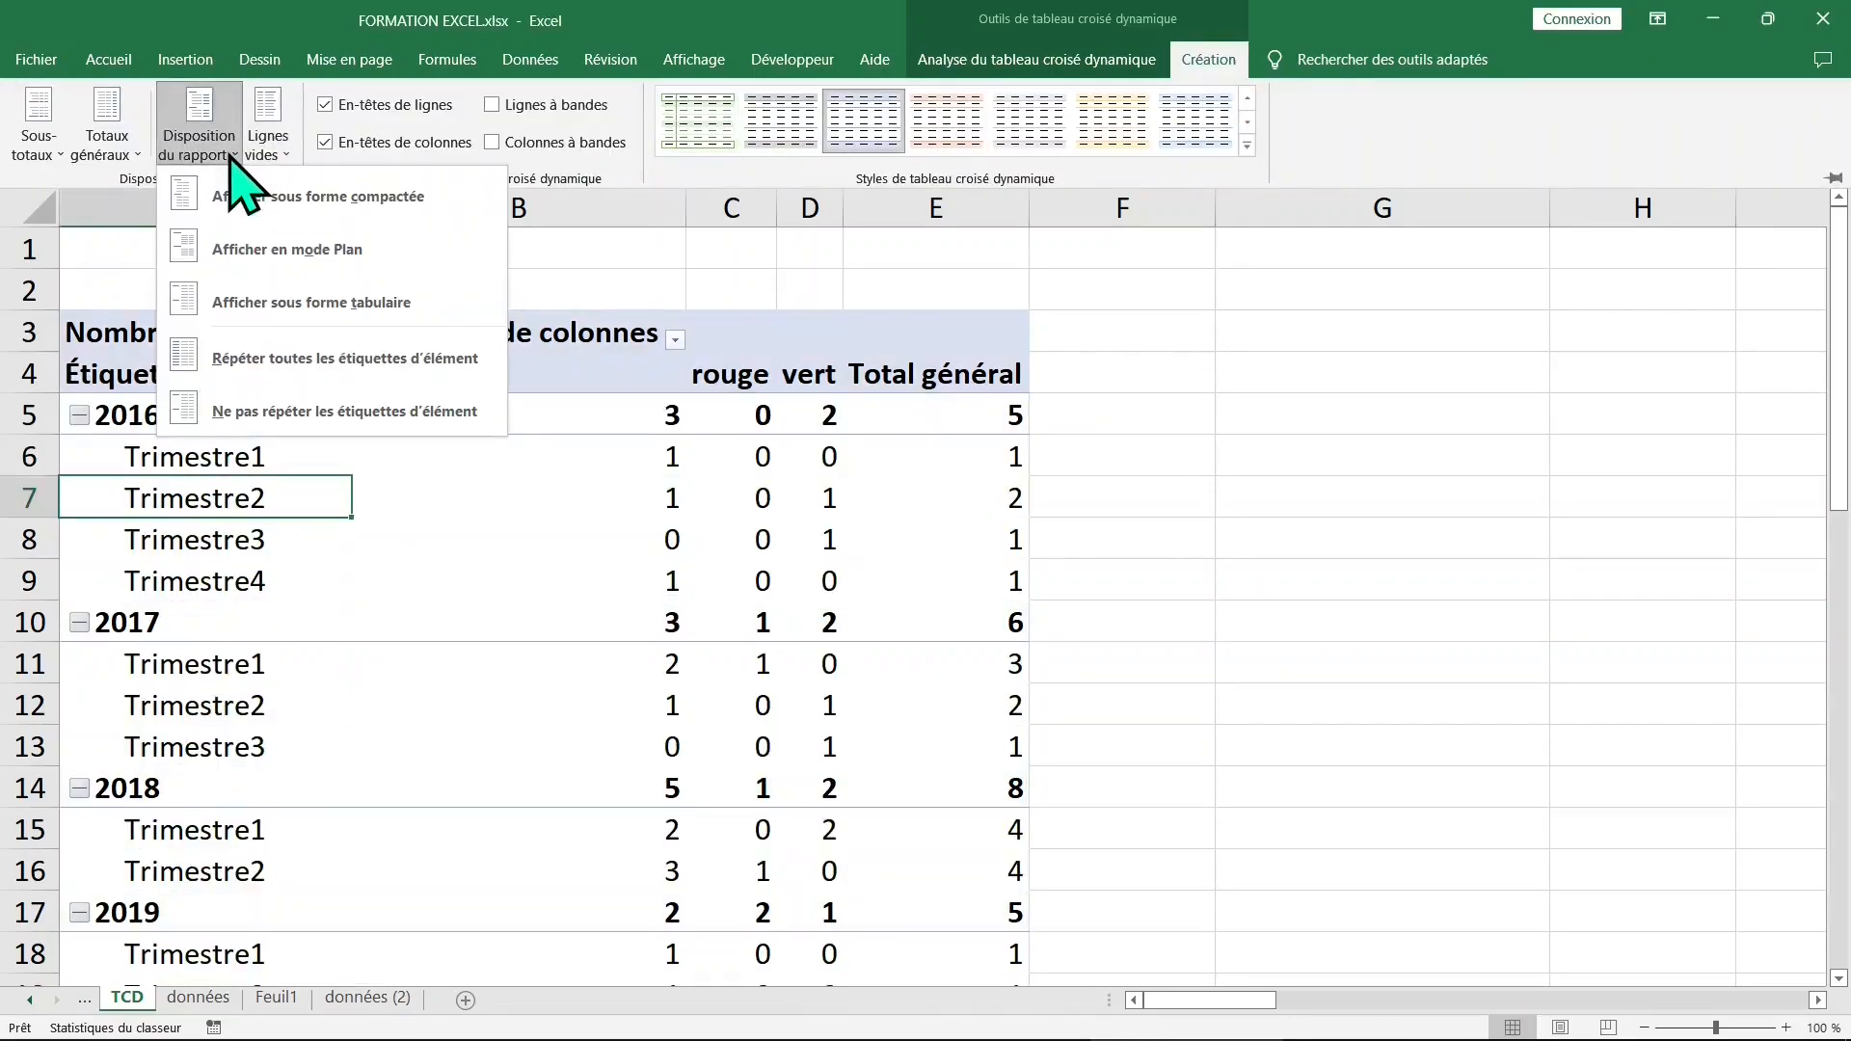
click(235, 301)
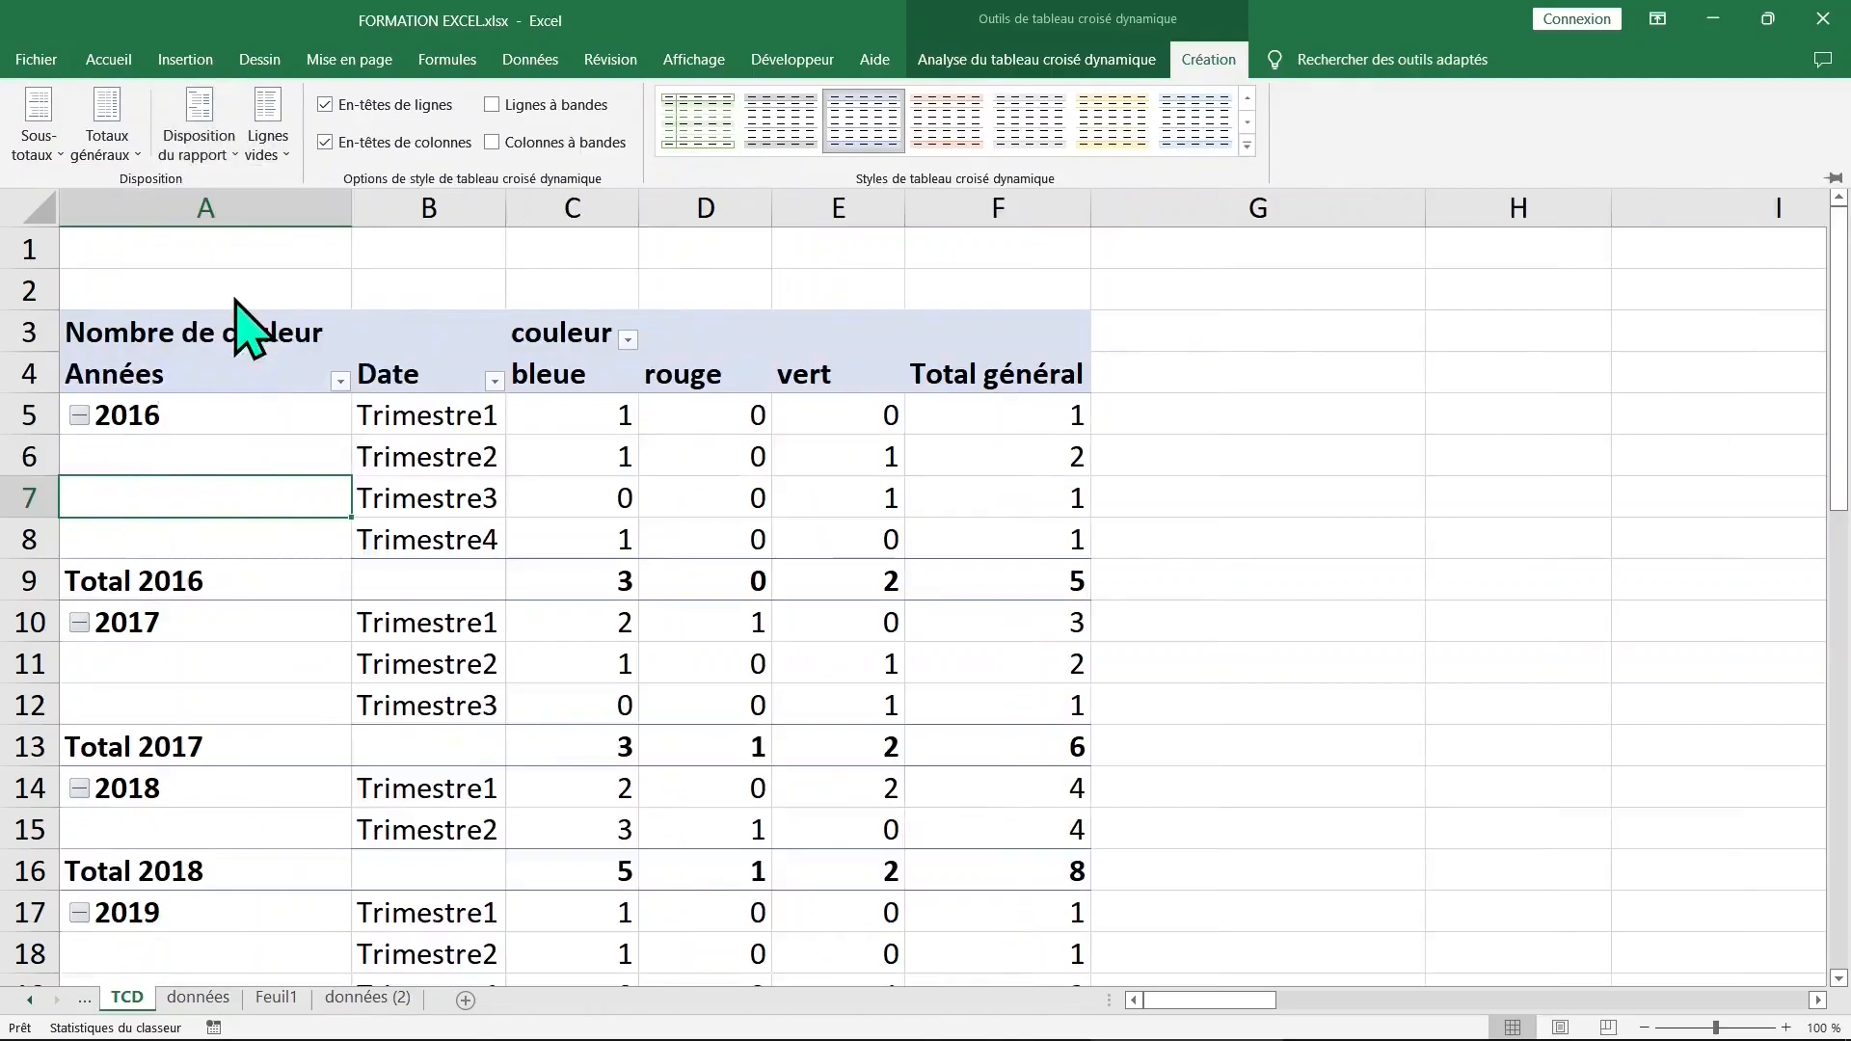
Step: Repeat all item labels in the pivot table and check the year labels down the rows
mouse_move(202, 455)
mouse_down()
mouse_move(216, 557)
mouse_move(206, 457)
mouse_up()
click(206, 500)
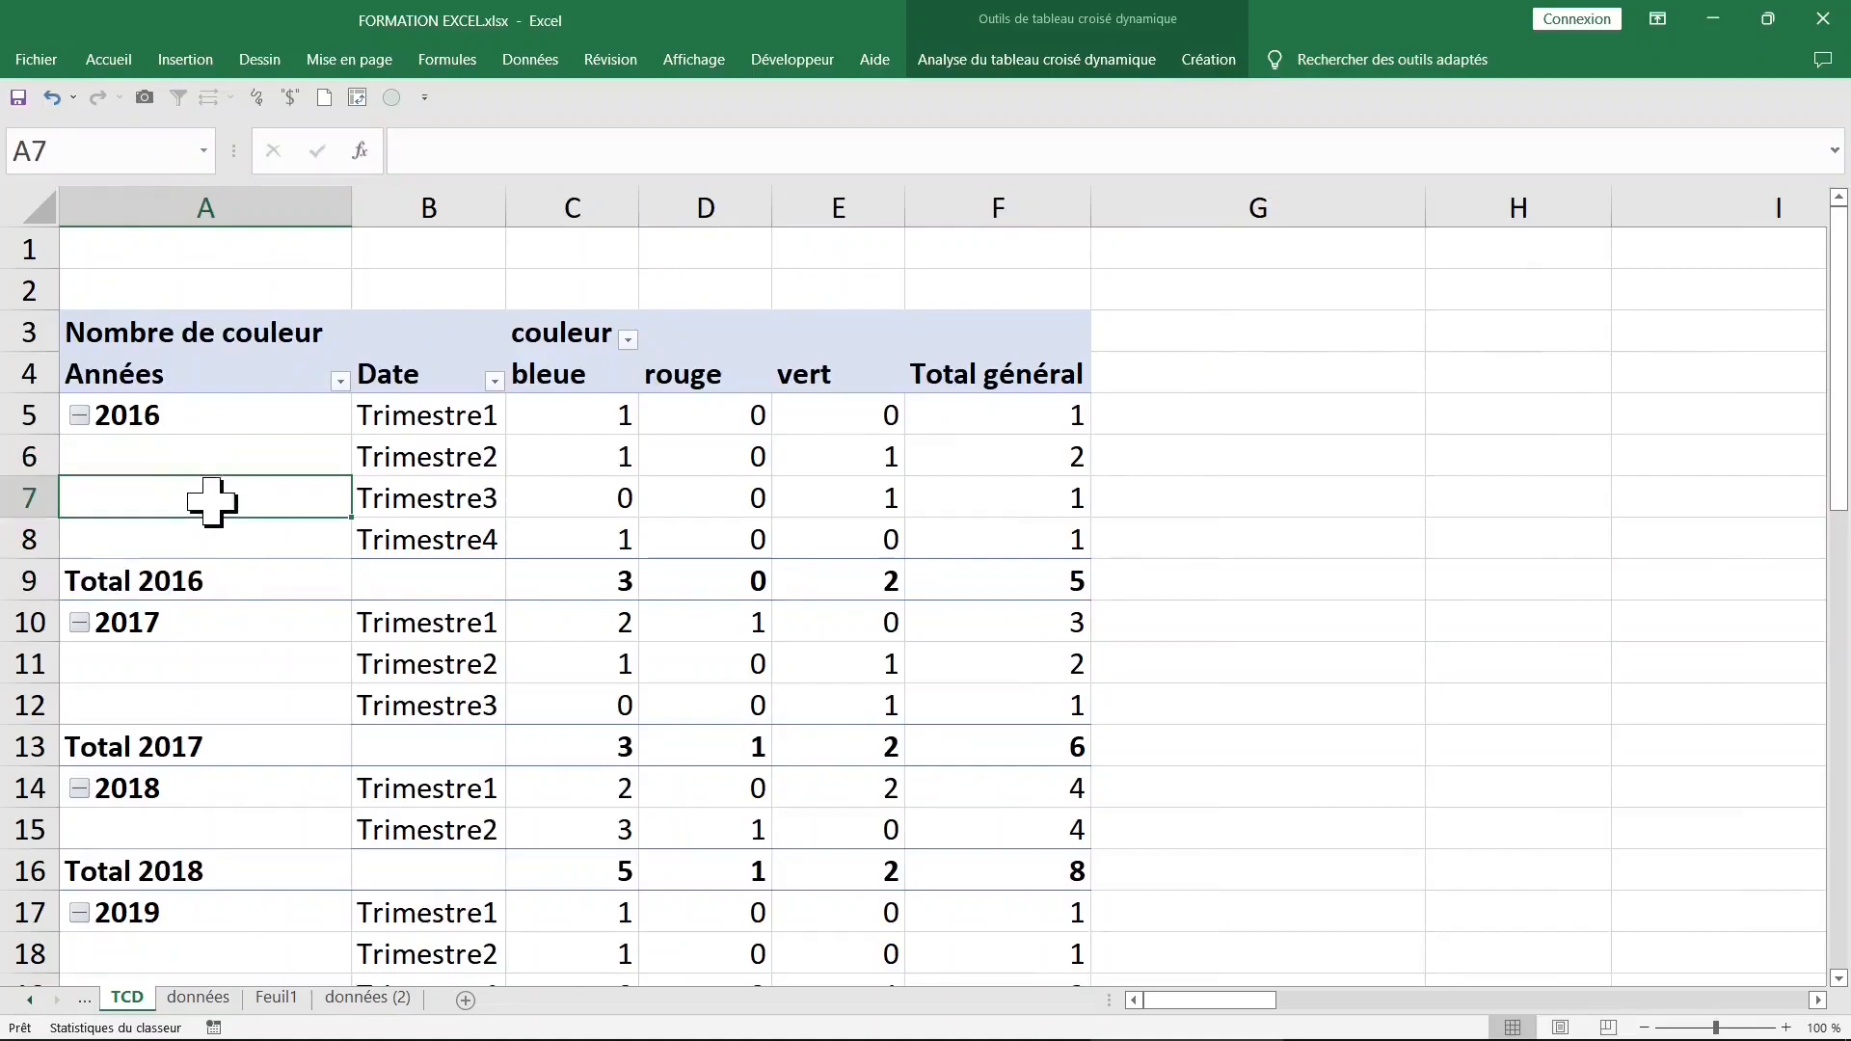
click(1010, 61)
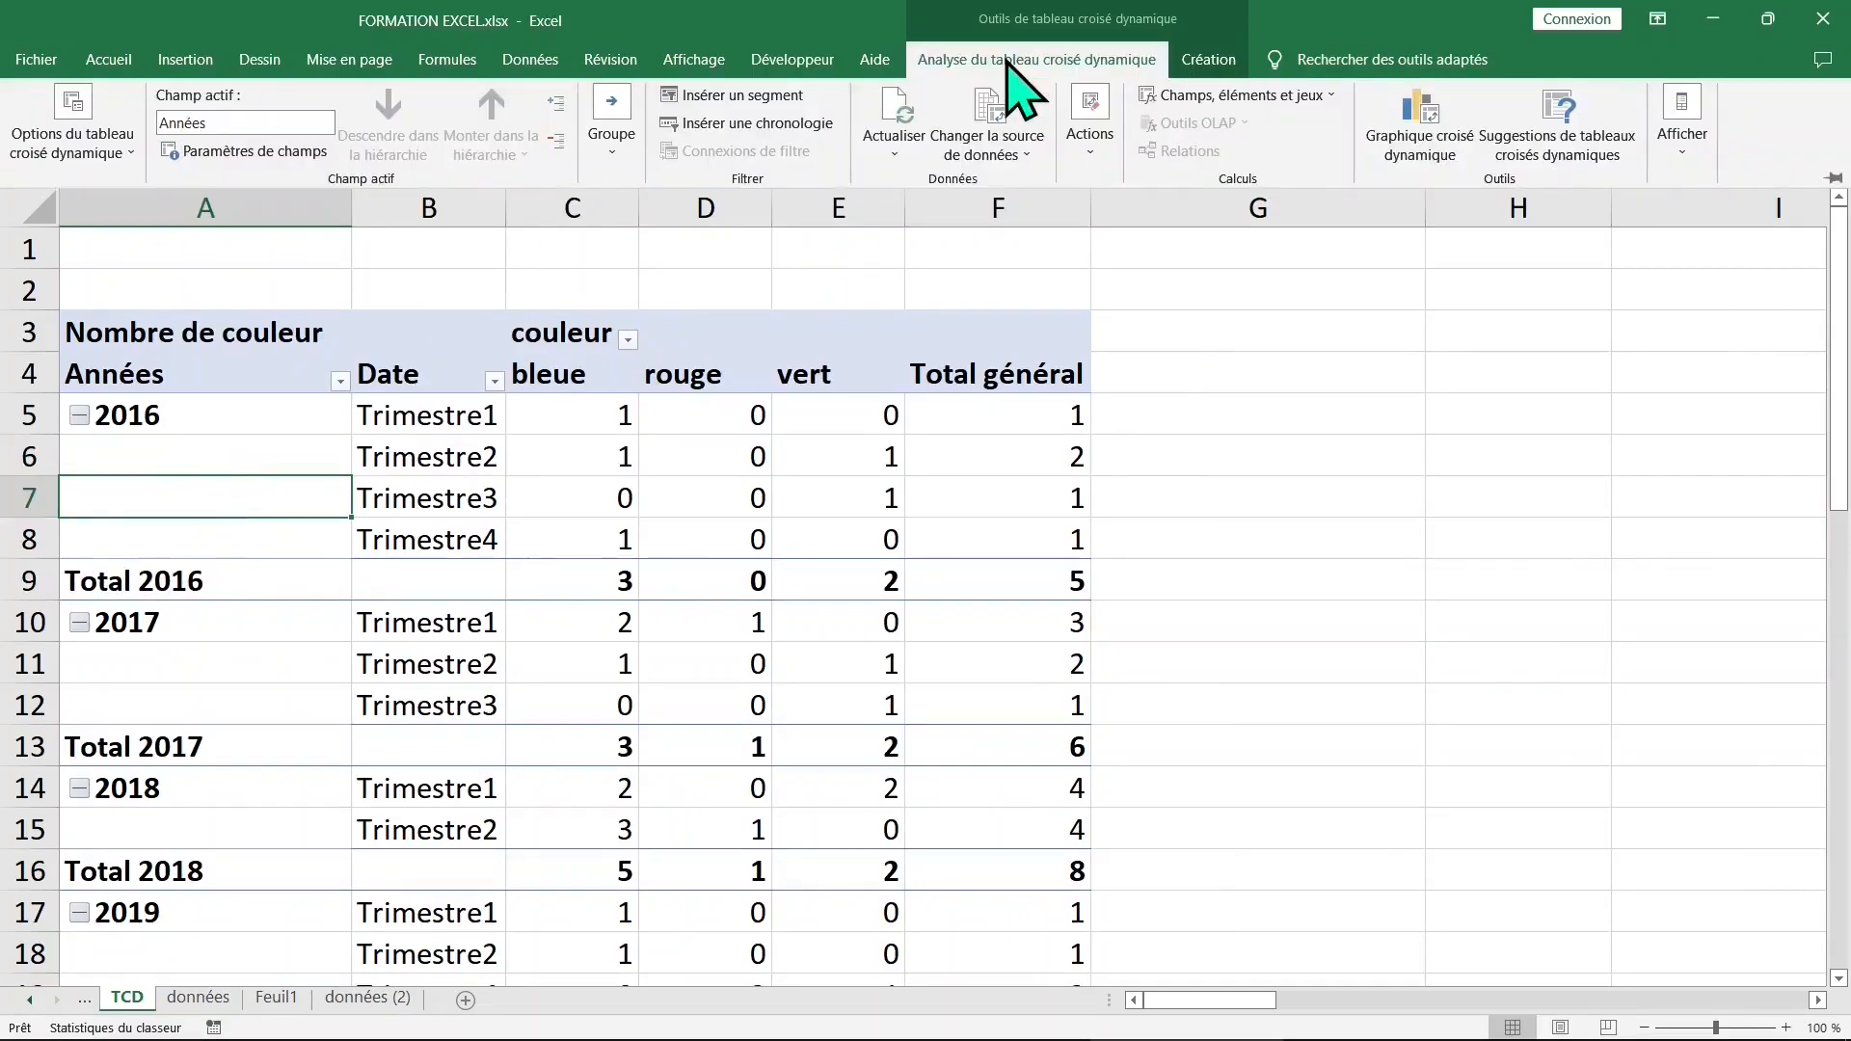
click(1195, 60)
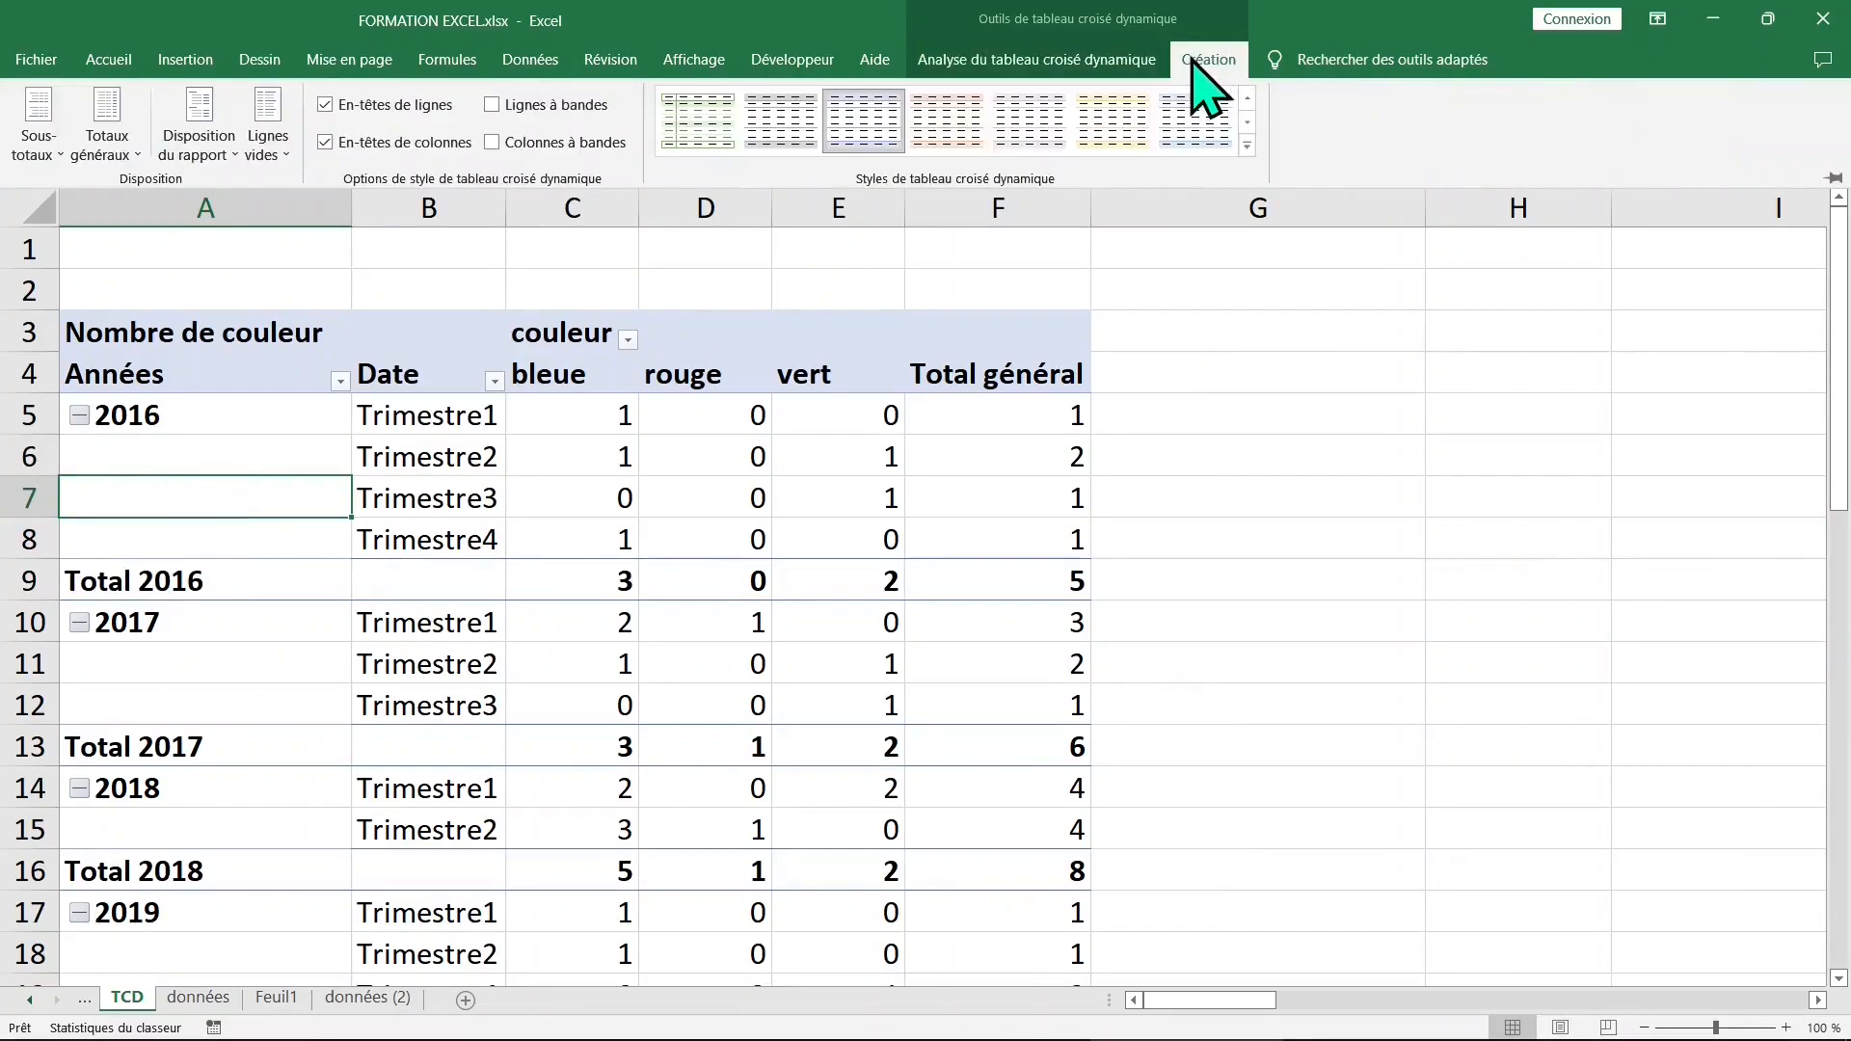
click(224, 153)
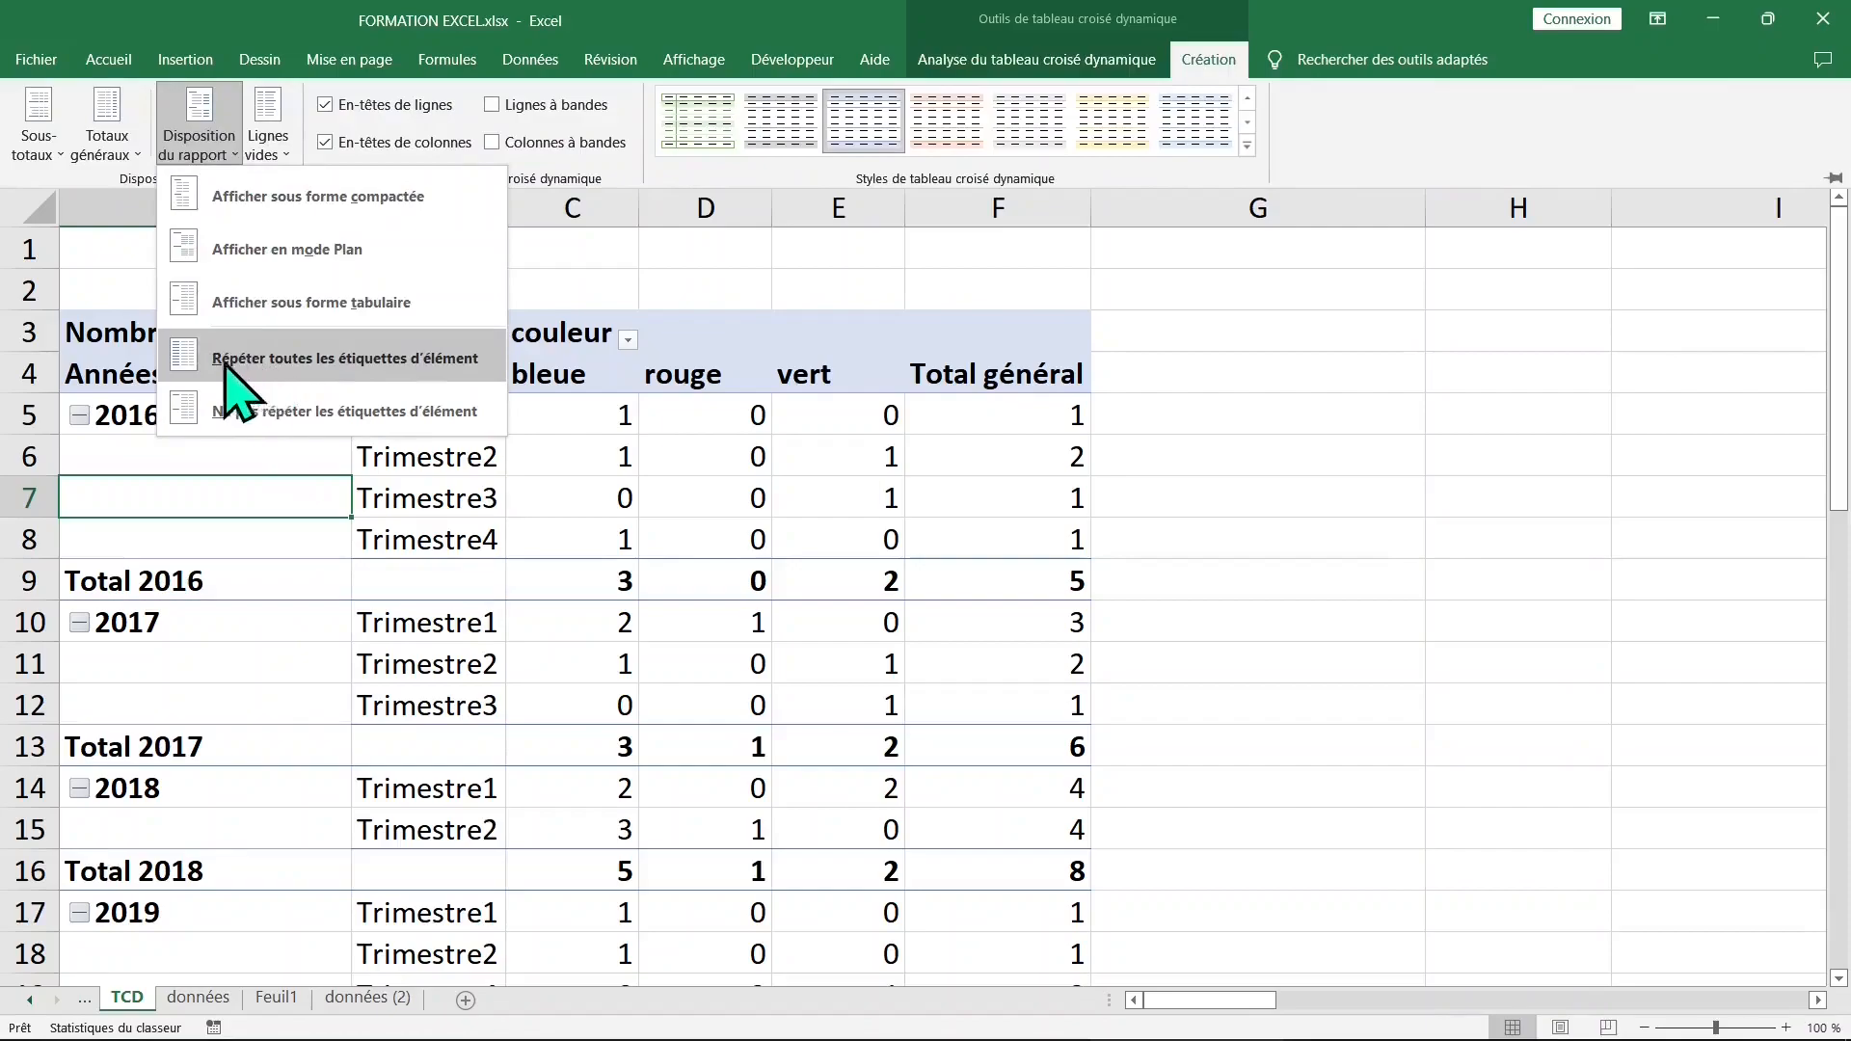
click(290, 362)
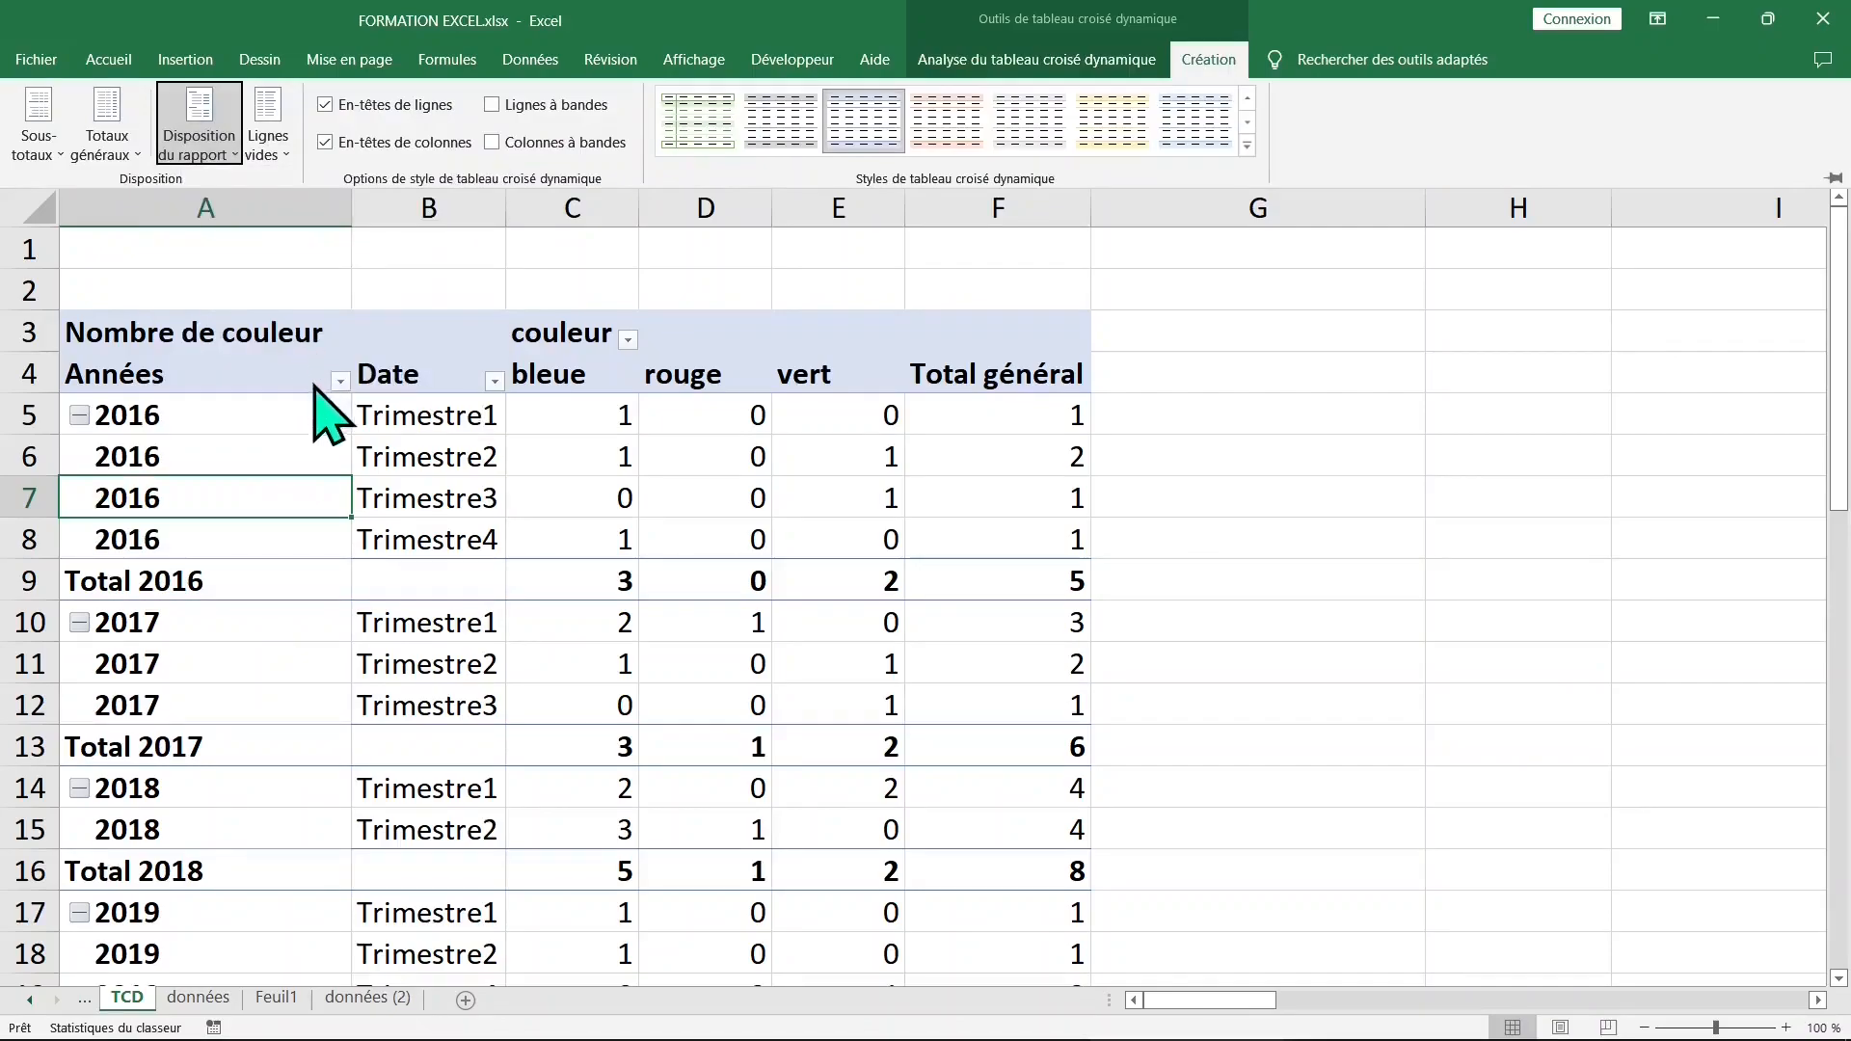
key(ctrl+F1)
click(201, 453)
click(436, 461)
scroll(593, 535, down, 4)
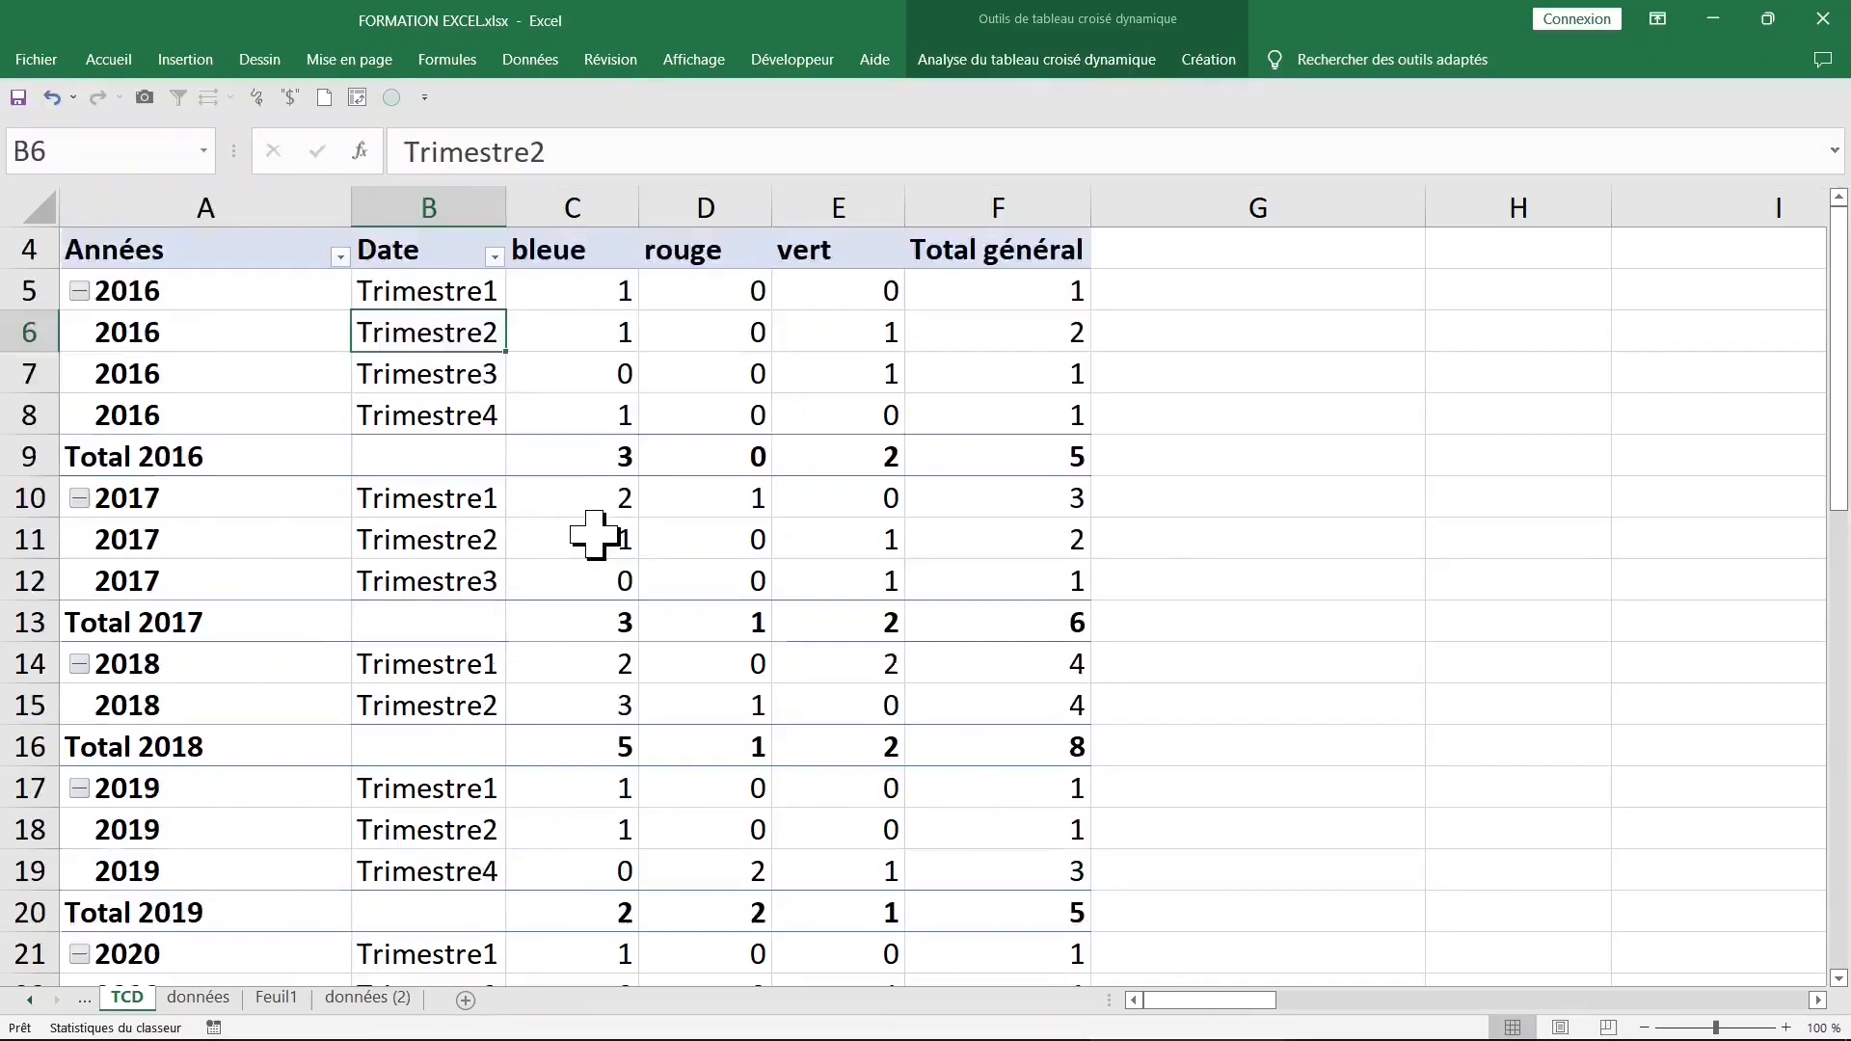
scroll(593, 535, up, 4)
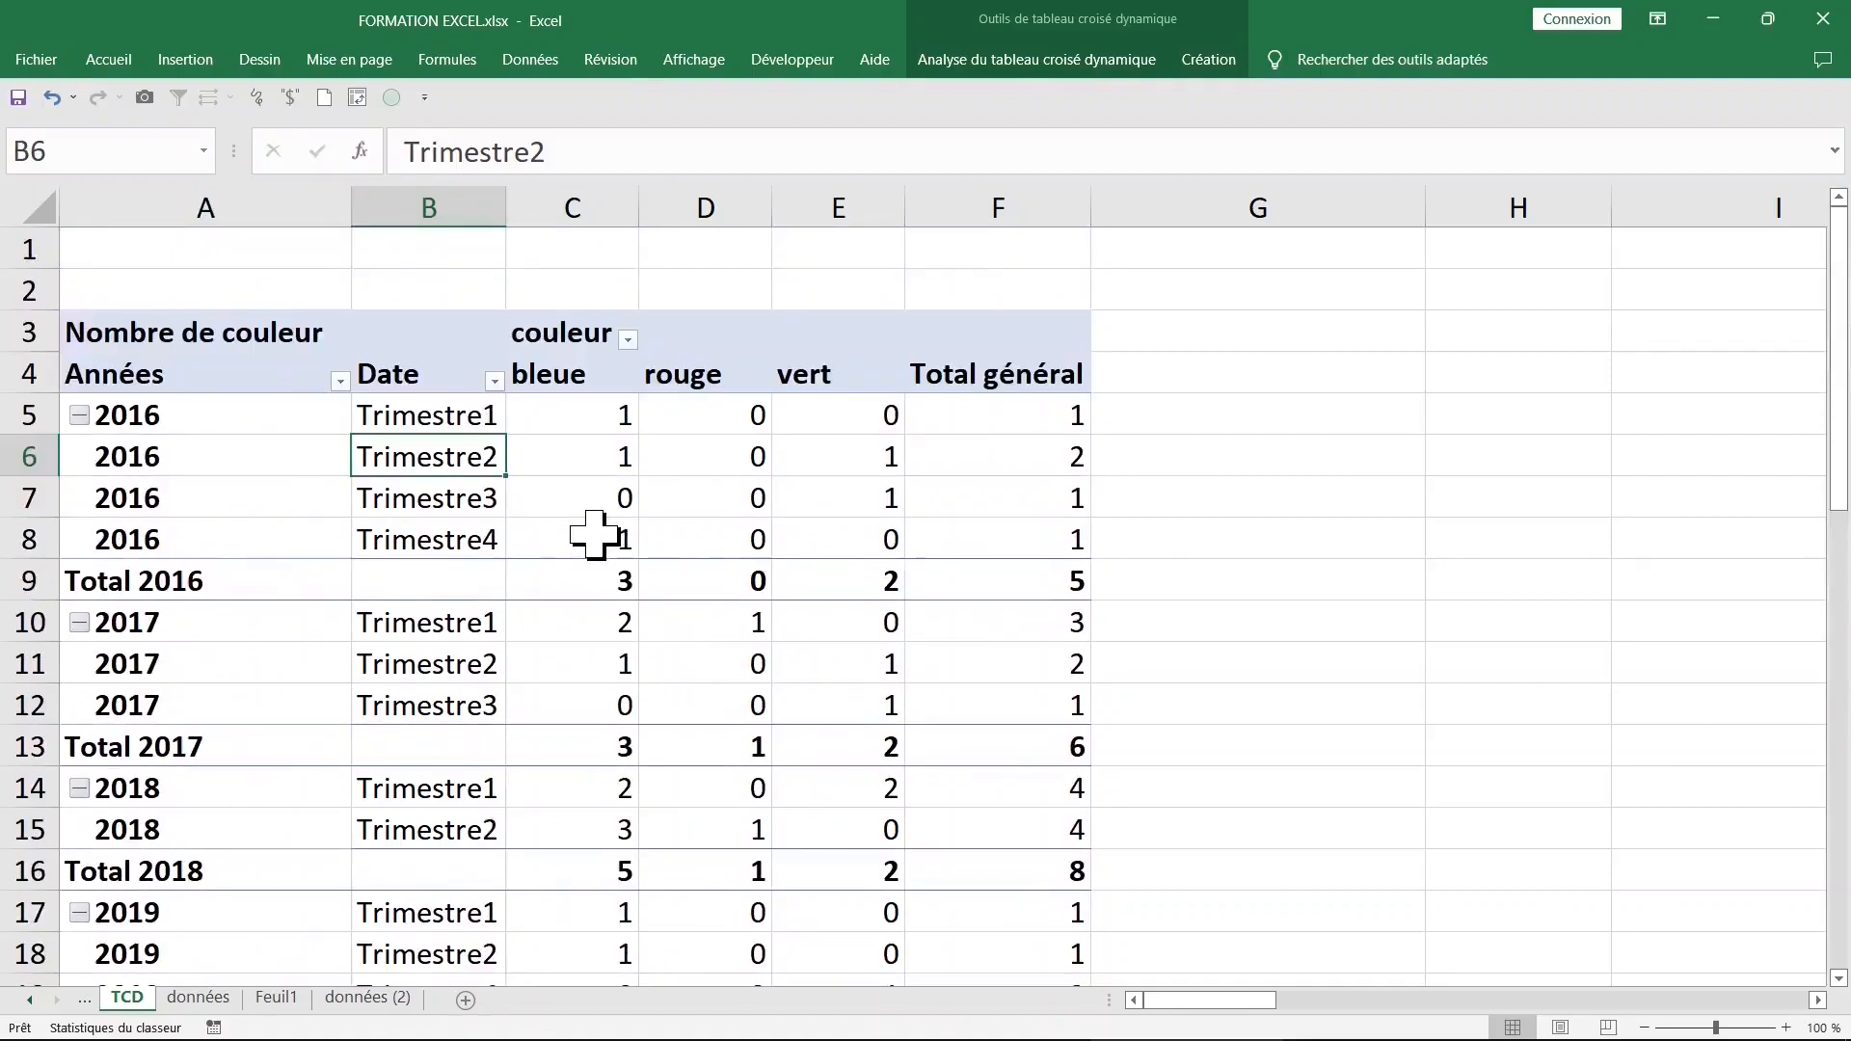
Step: Show the pivot table field list again from the first quarter label of 2016
click(412, 415)
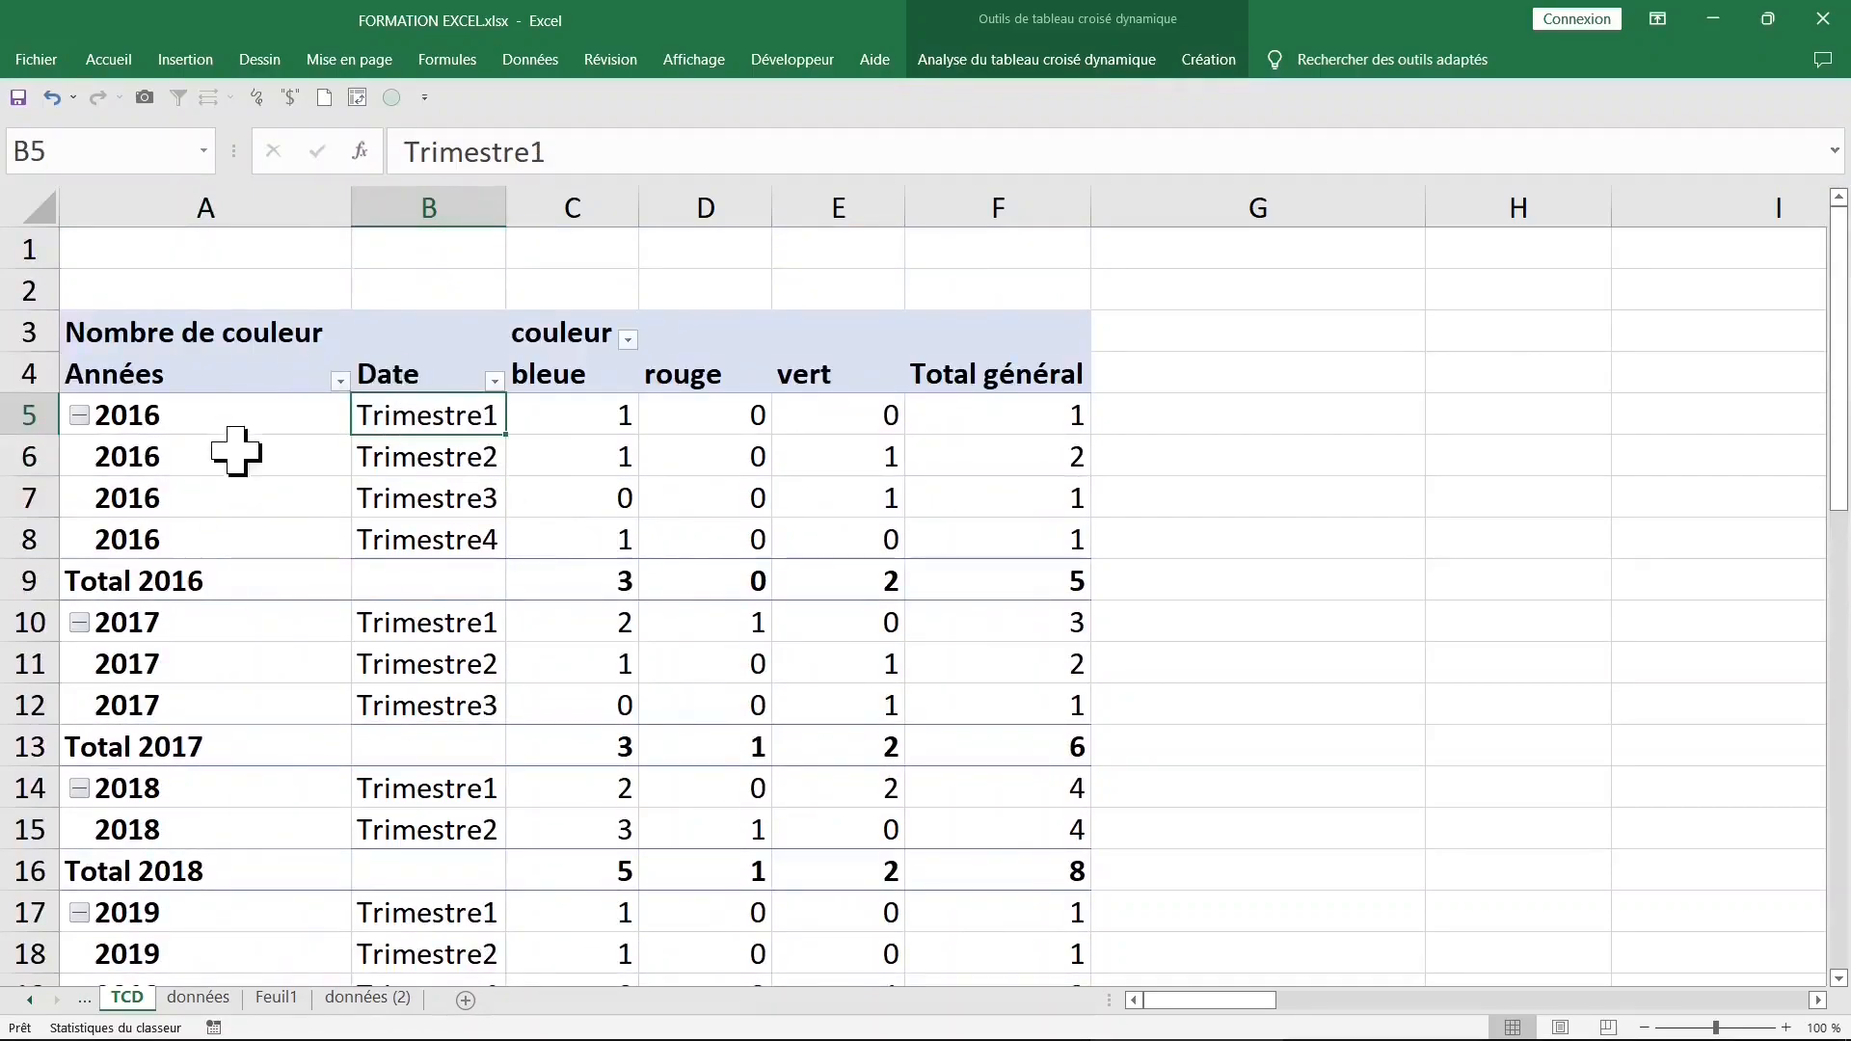
right_click(465, 418)
click(690, 871)
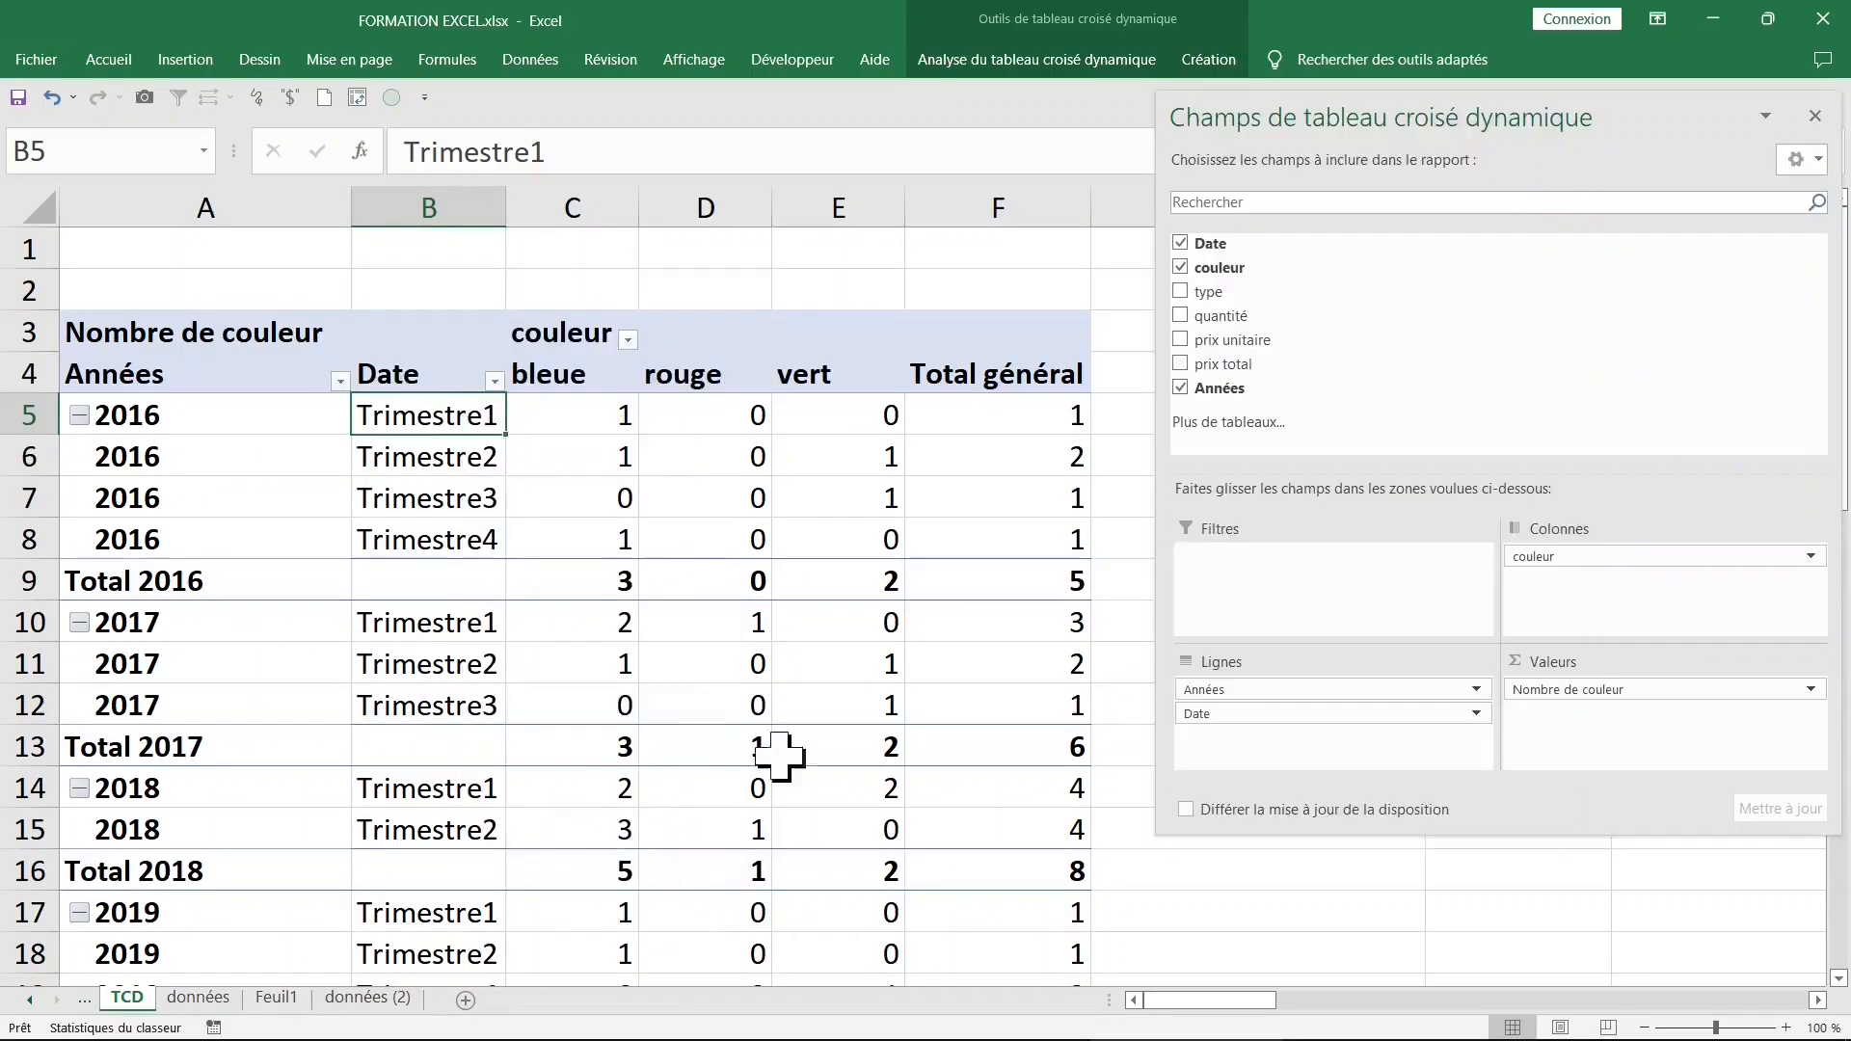
Step: Place the Date field above Années in the pivot table's rows so that quarters come before years
click(1294, 715)
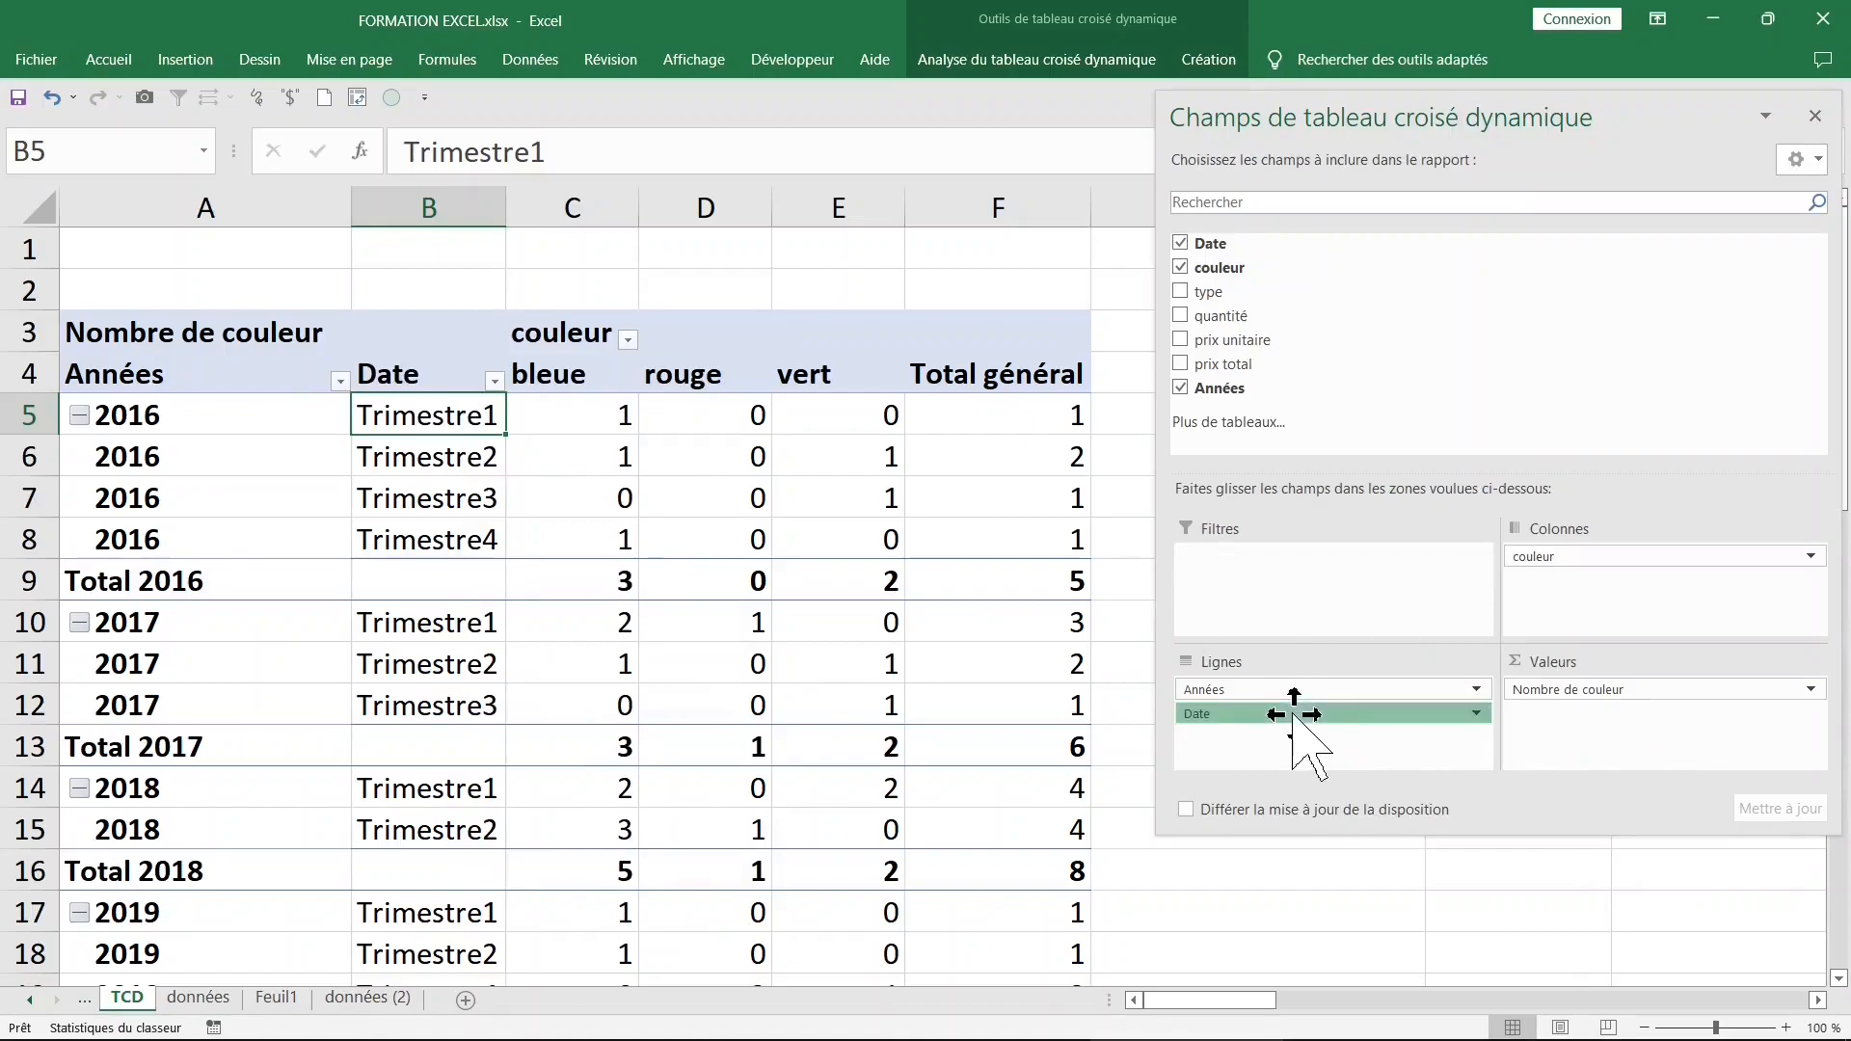
drag(1294, 715, 1317, 716)
drag(1319, 711, 1297, 686)
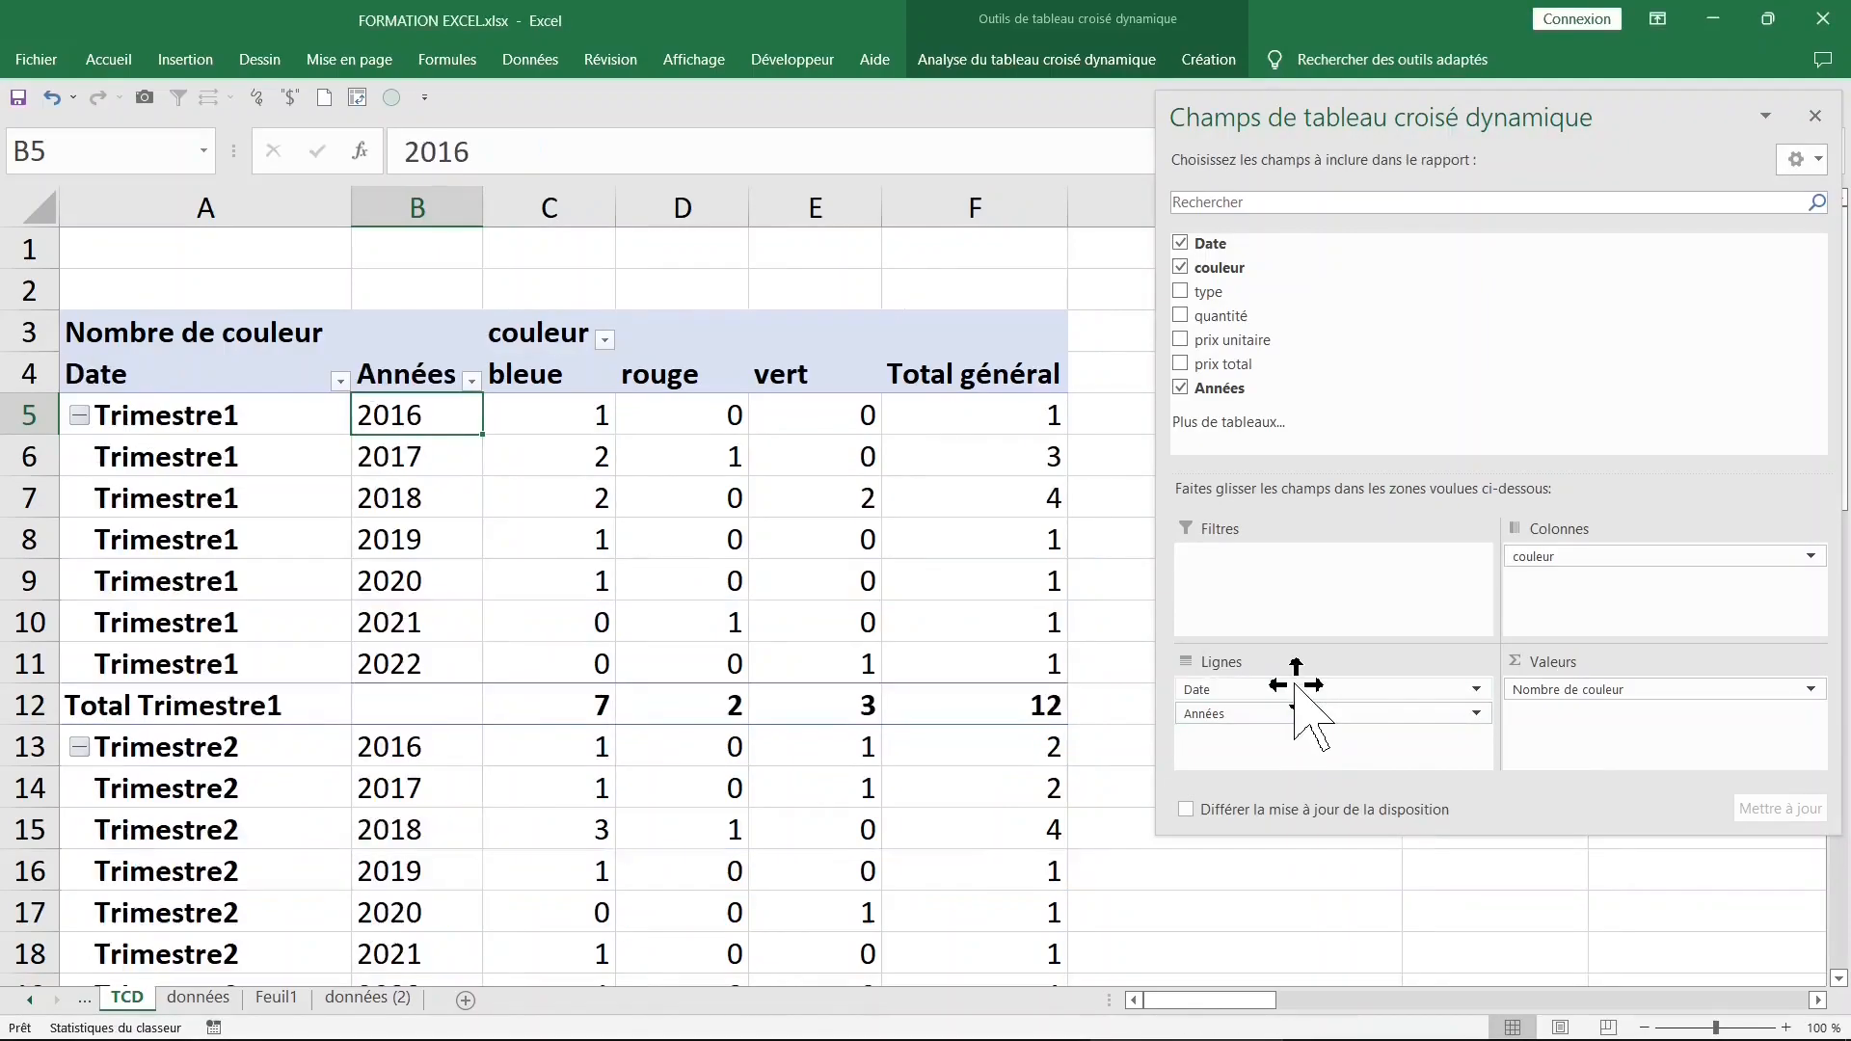
Step: Examine the repeated quarter labels, the years listed under them and the quarterly totals down the pivot table
click(293, 569)
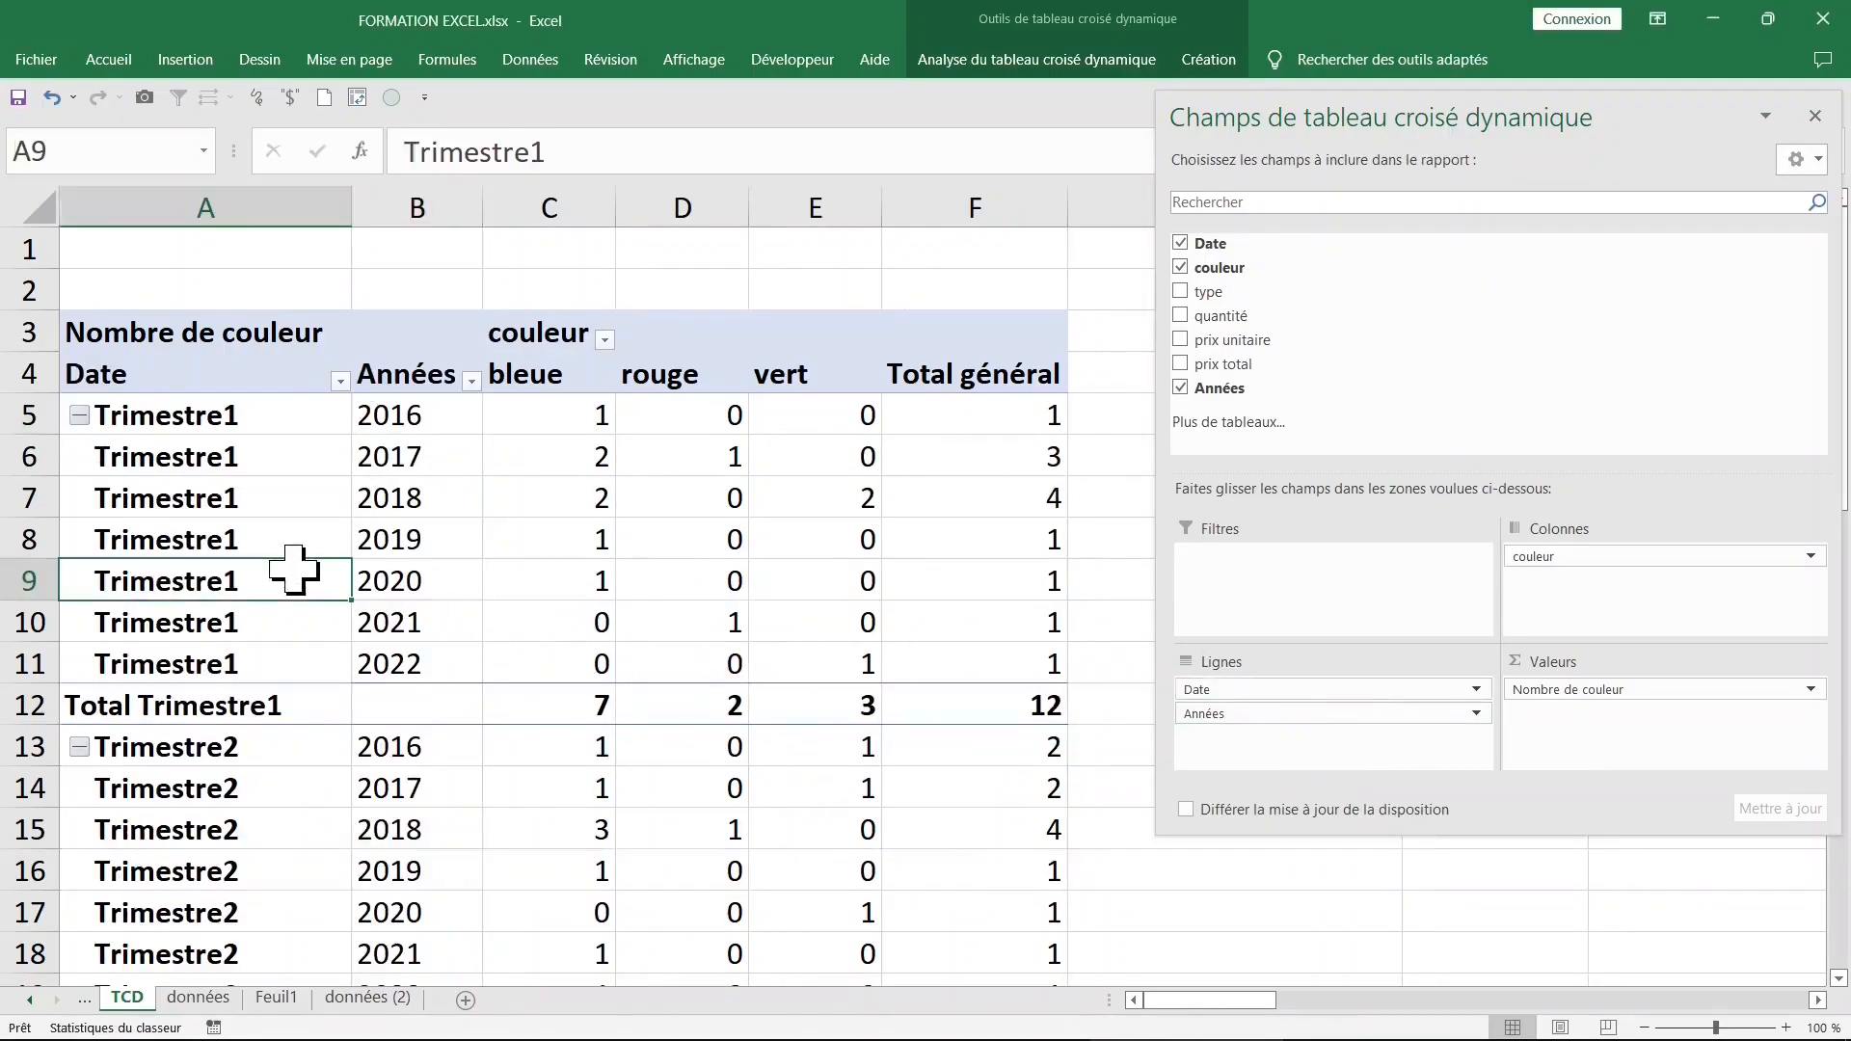
click(258, 415)
click(256, 456)
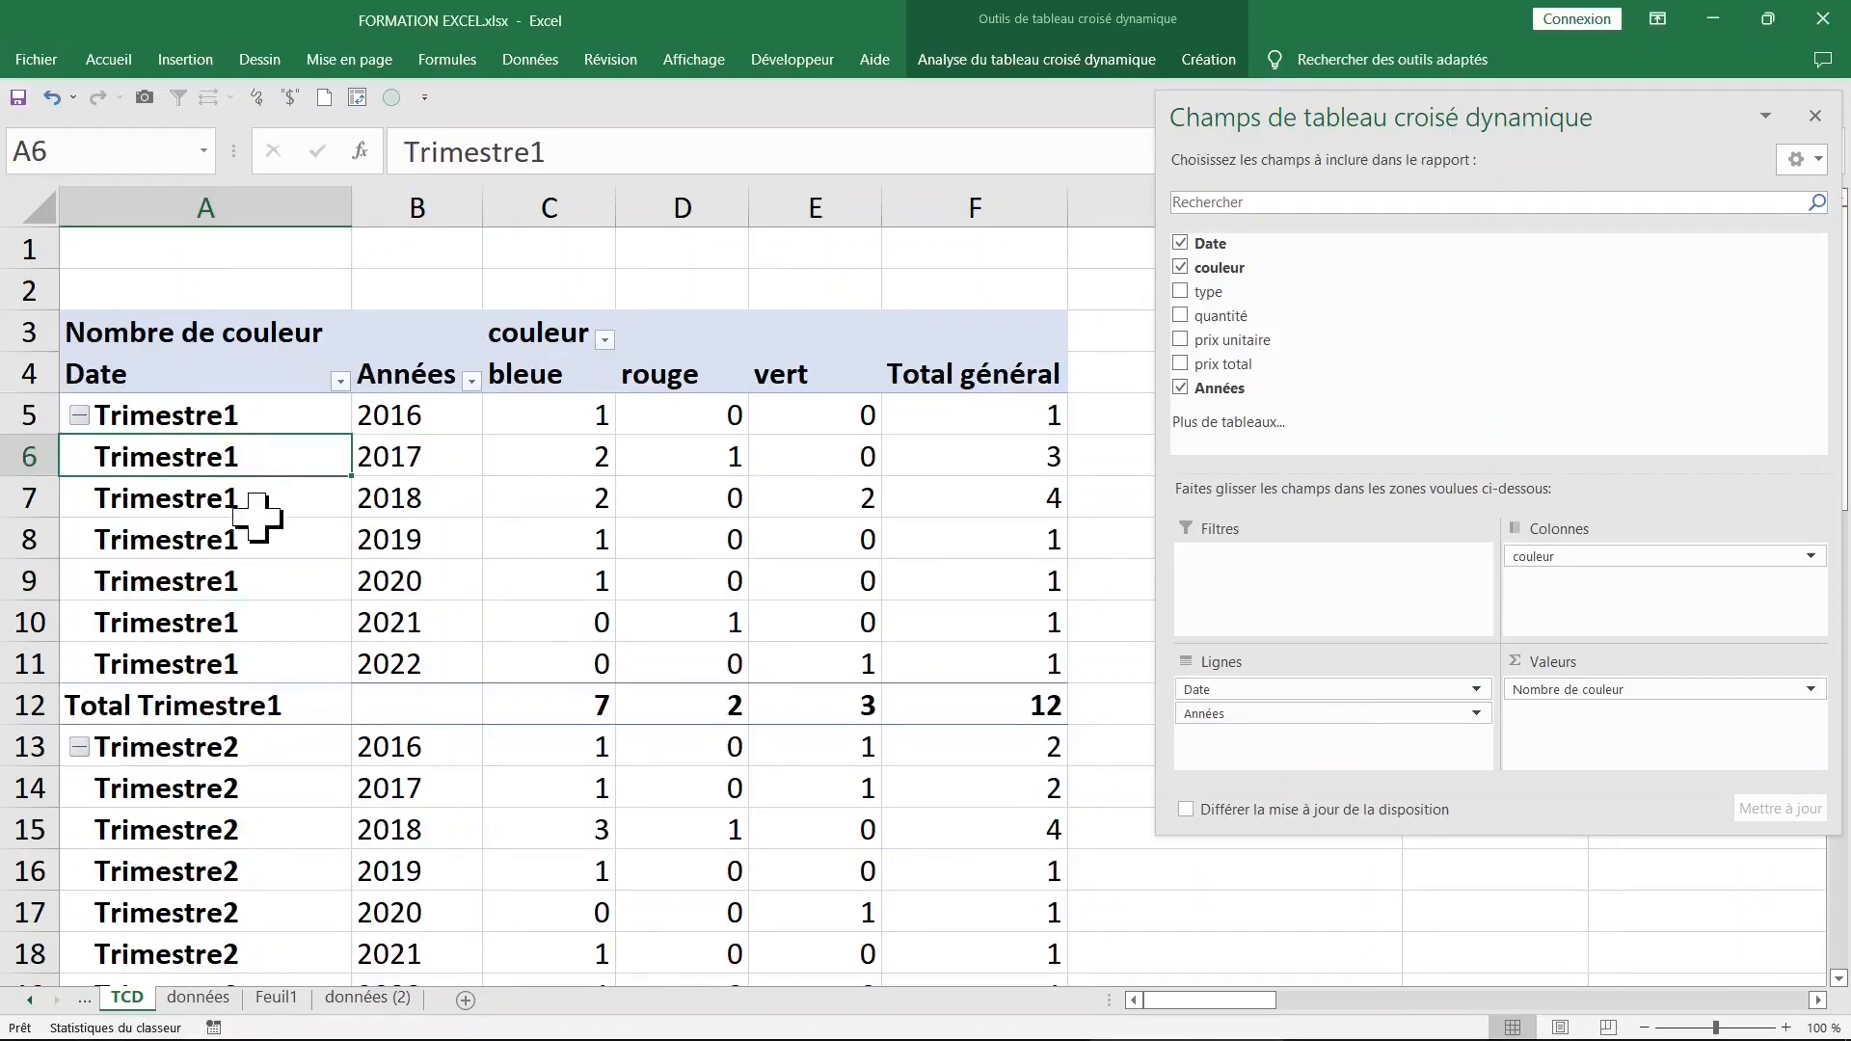
click(259, 498)
click(261, 578)
drag(453, 414, 430, 663)
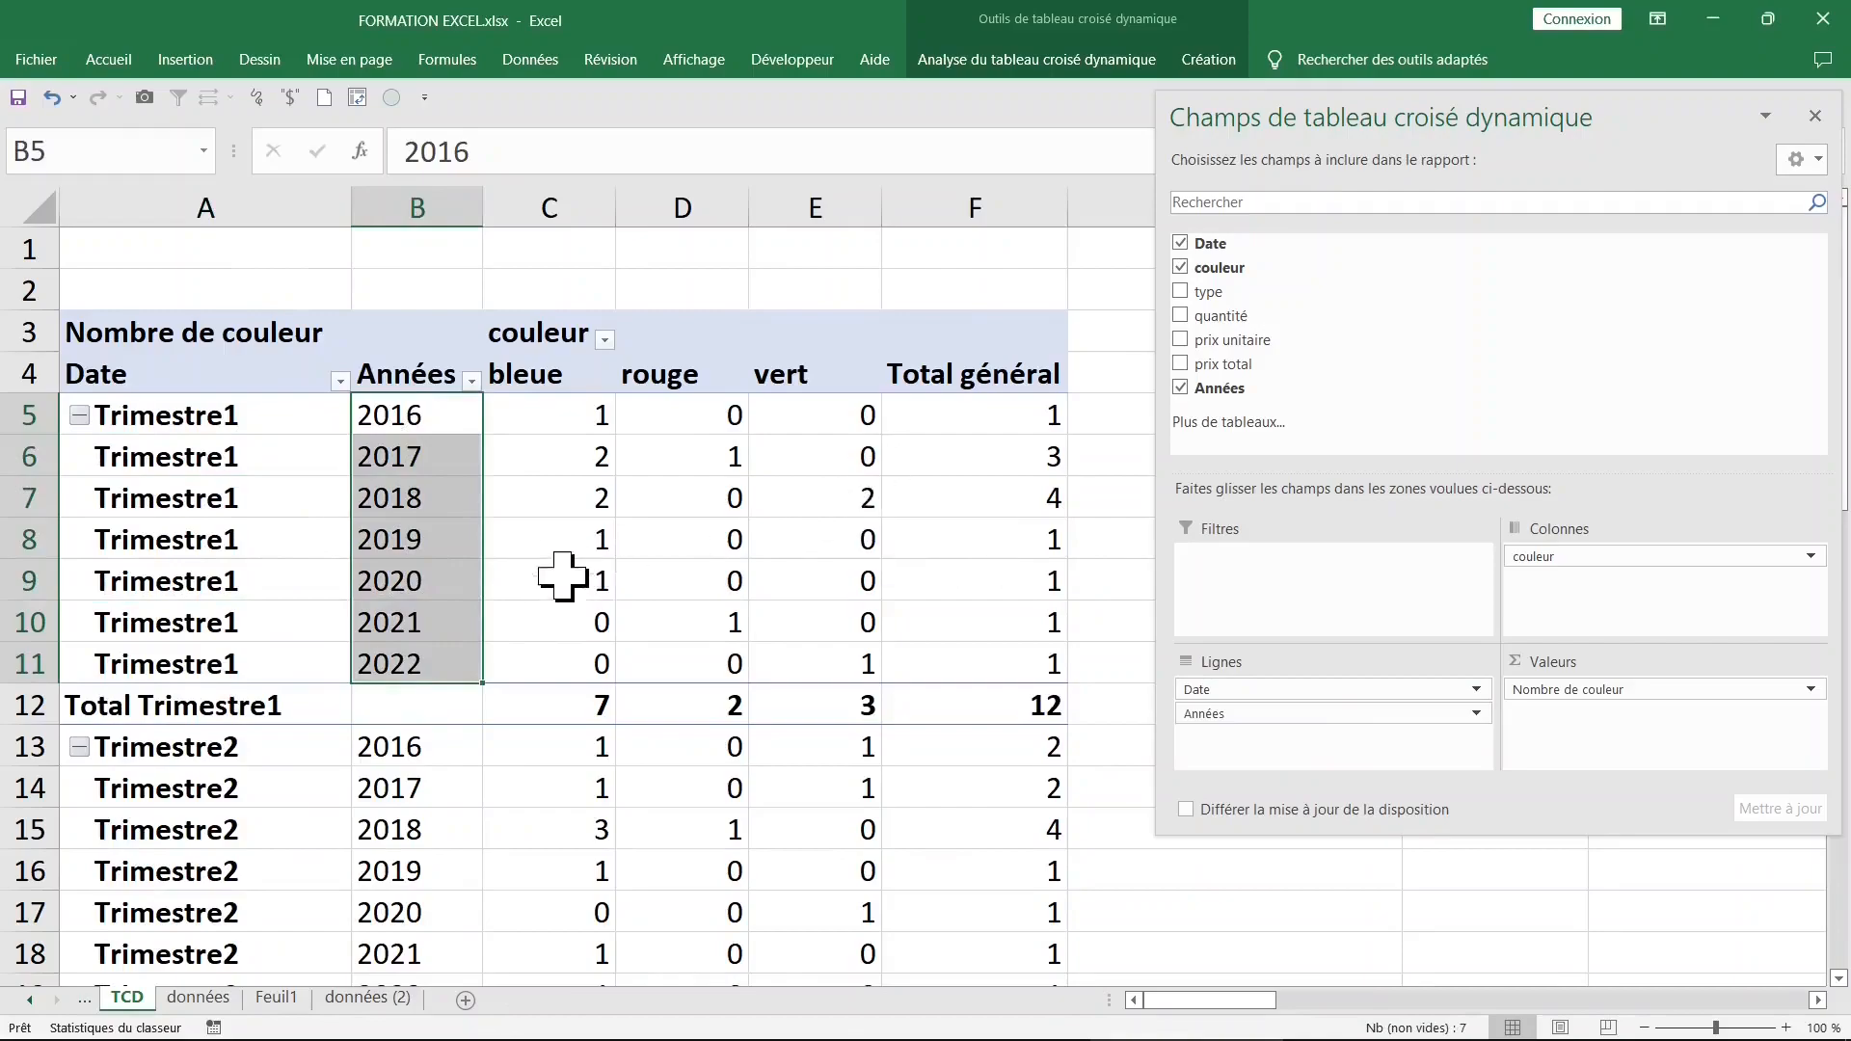
click(1051, 710)
scroll(682, 777, down, 2)
scroll(694, 777, up, 2)
scroll(752, 758, down, 1)
scroll(752, 758, down, 8)
scroll(752, 759, up, 9)
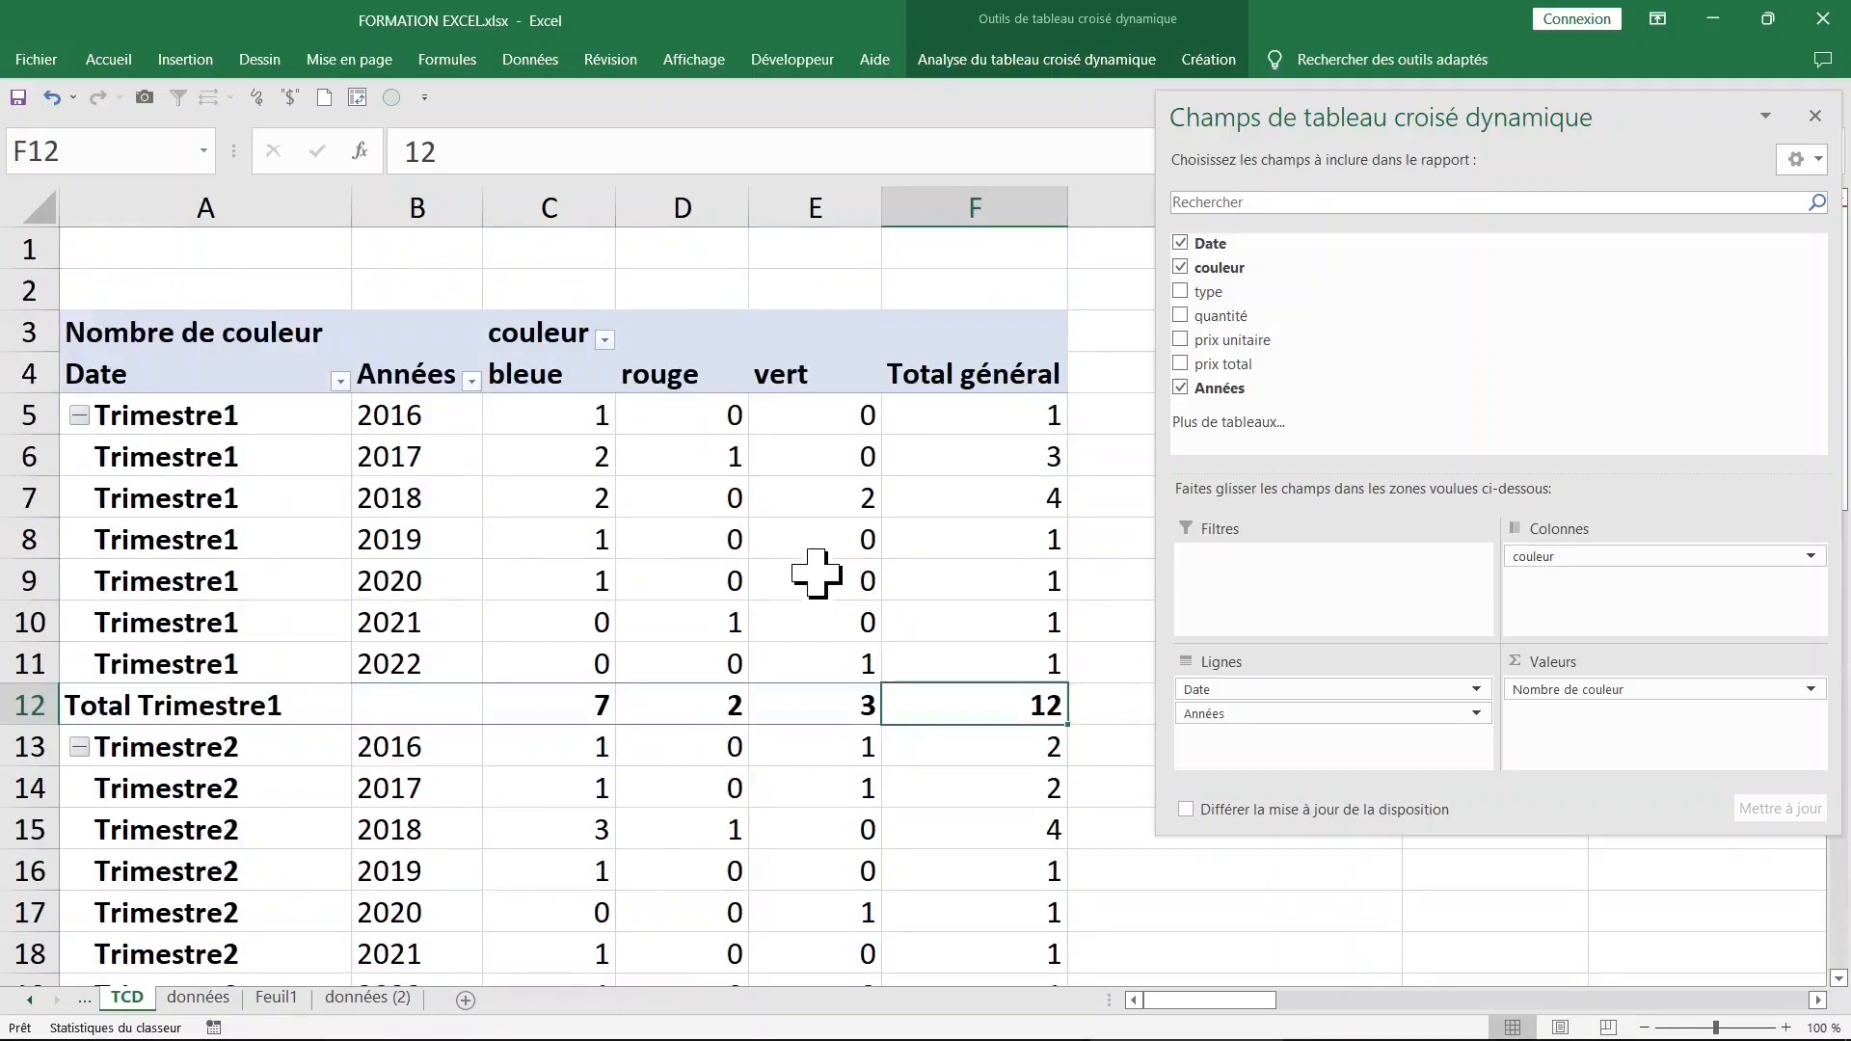
click(446, 497)
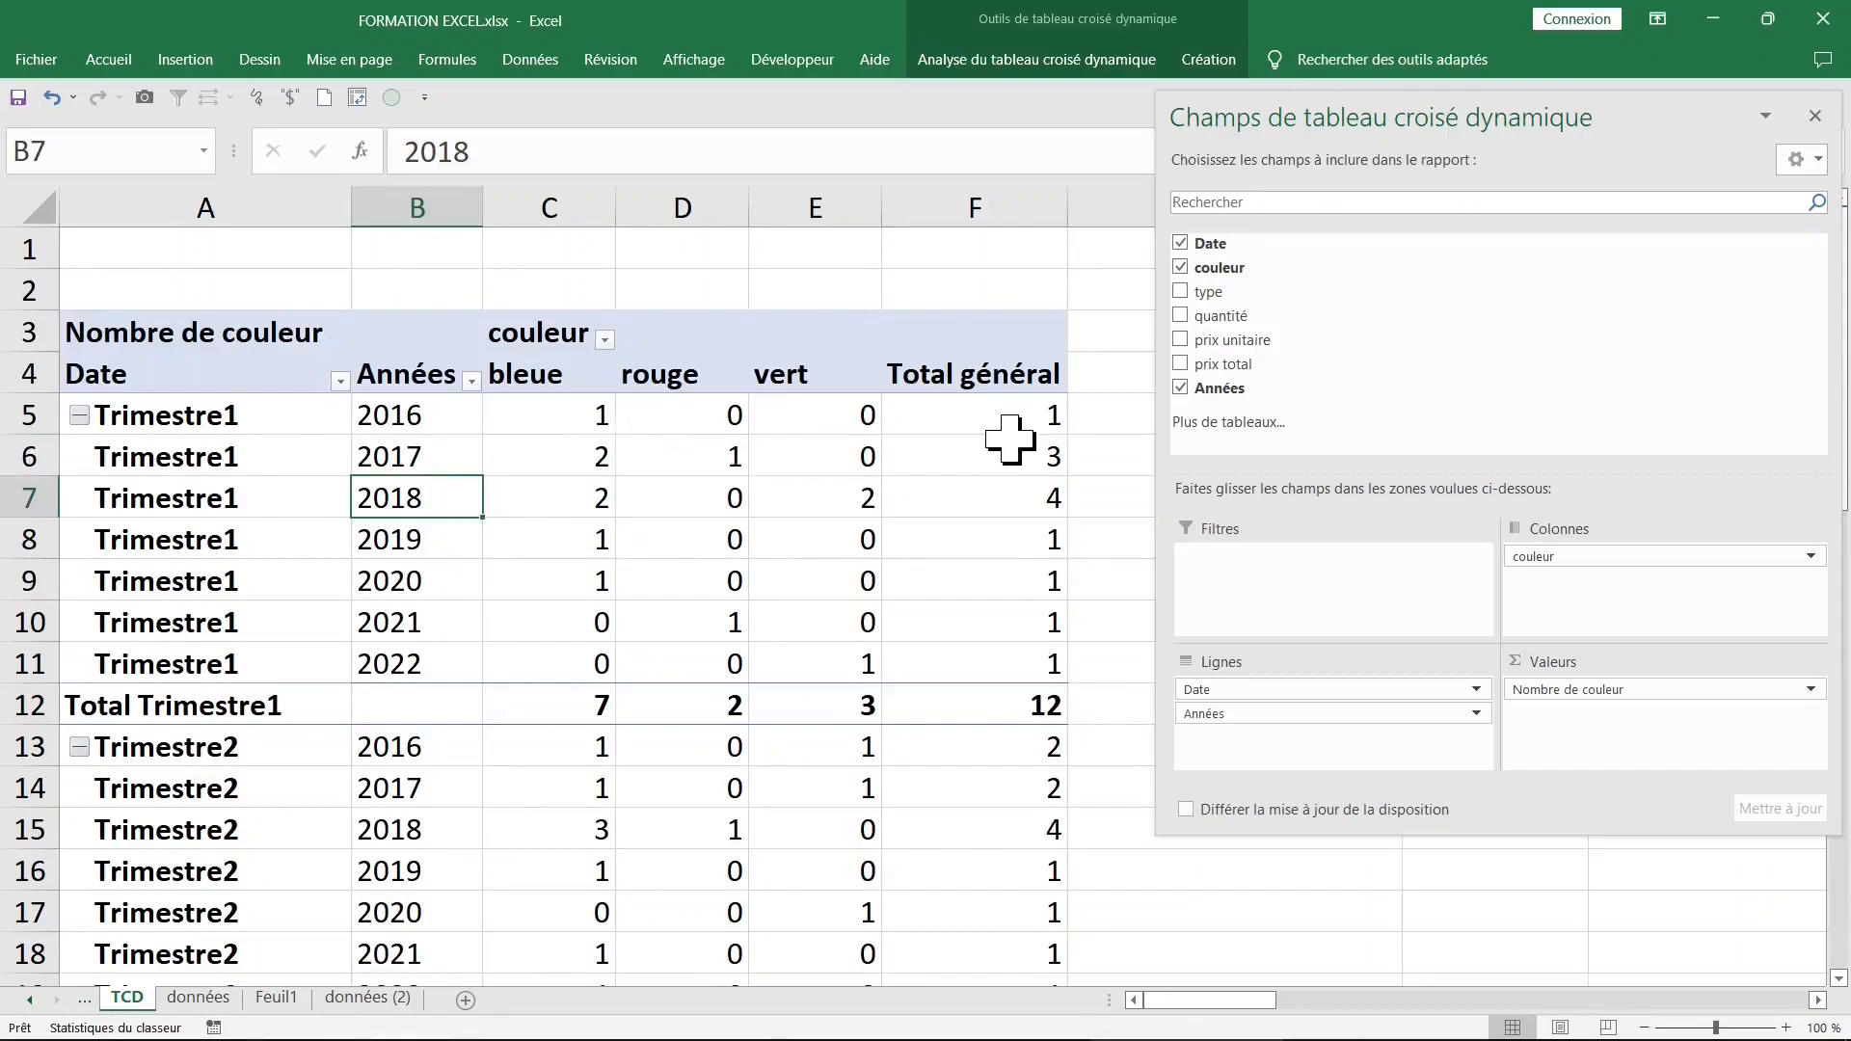
Step: Replace the count of couleur in the pivot table's values with the sum of quantité
drag(1242, 339, 1067, 611)
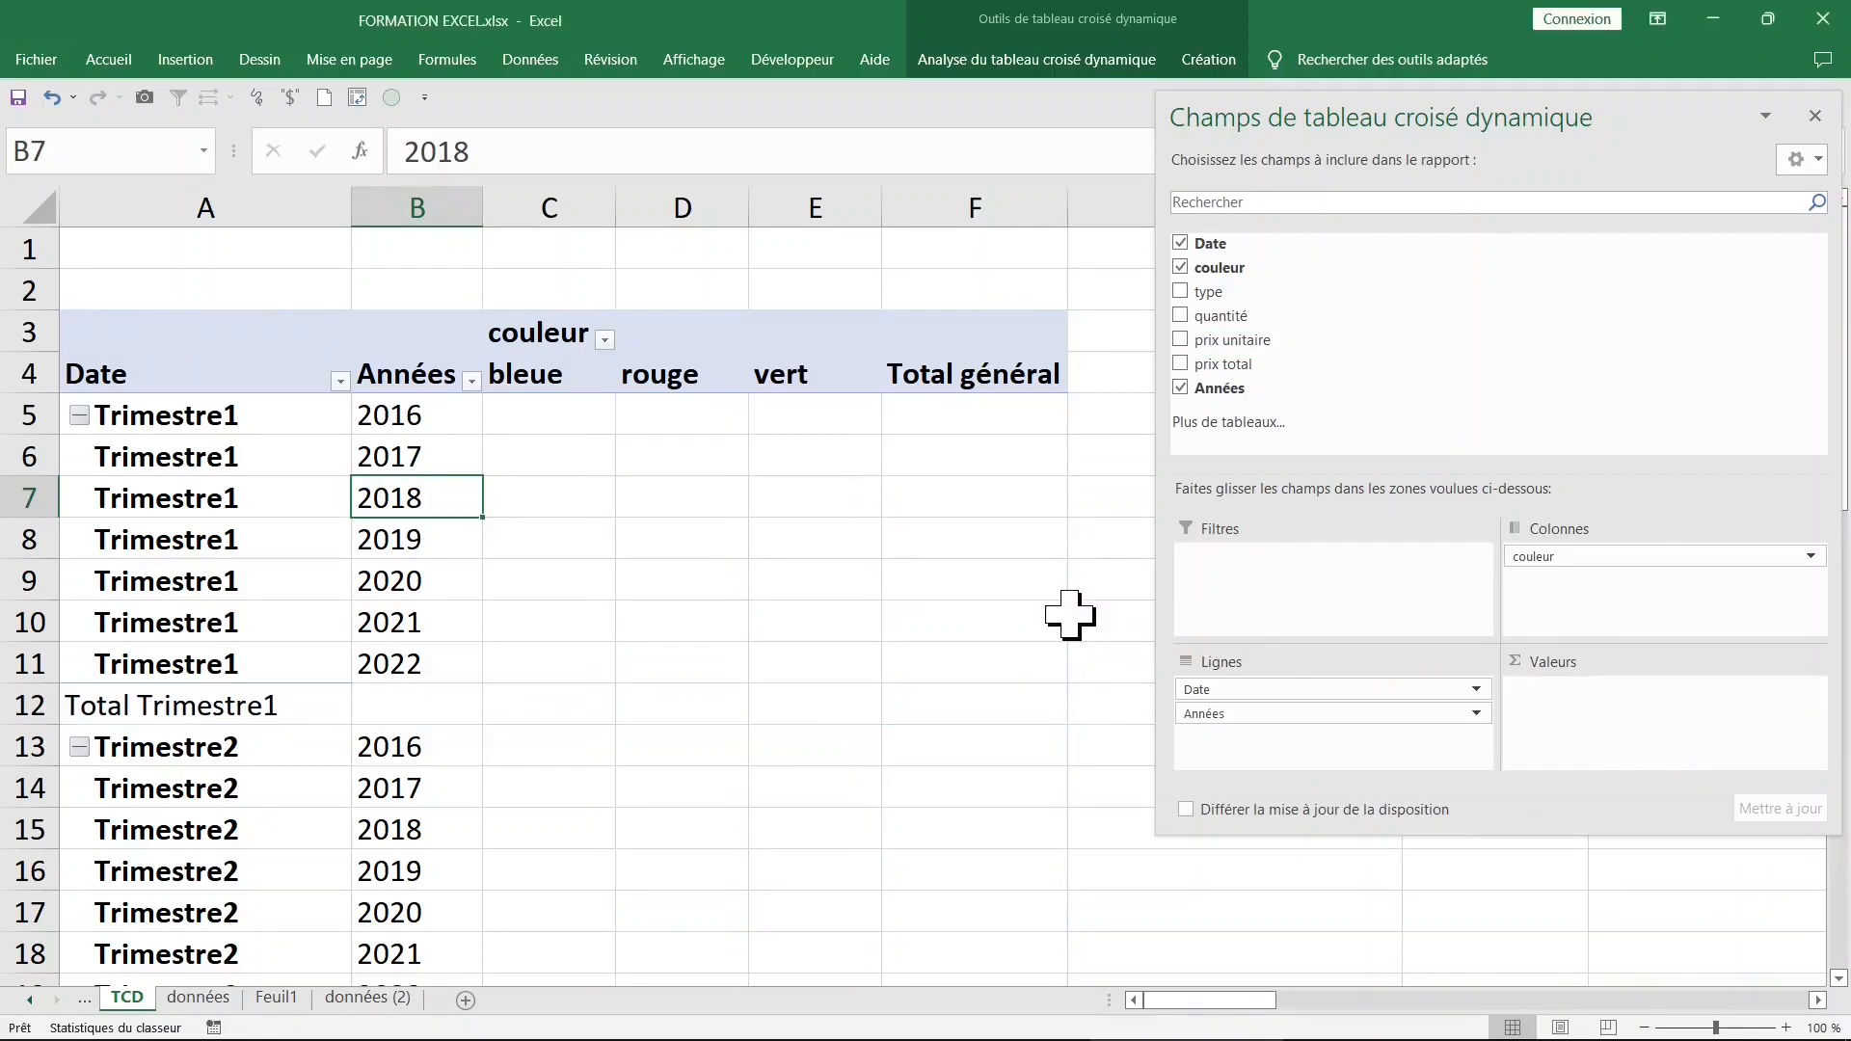
drag(1224, 318, 1562, 711)
click(685, 579)
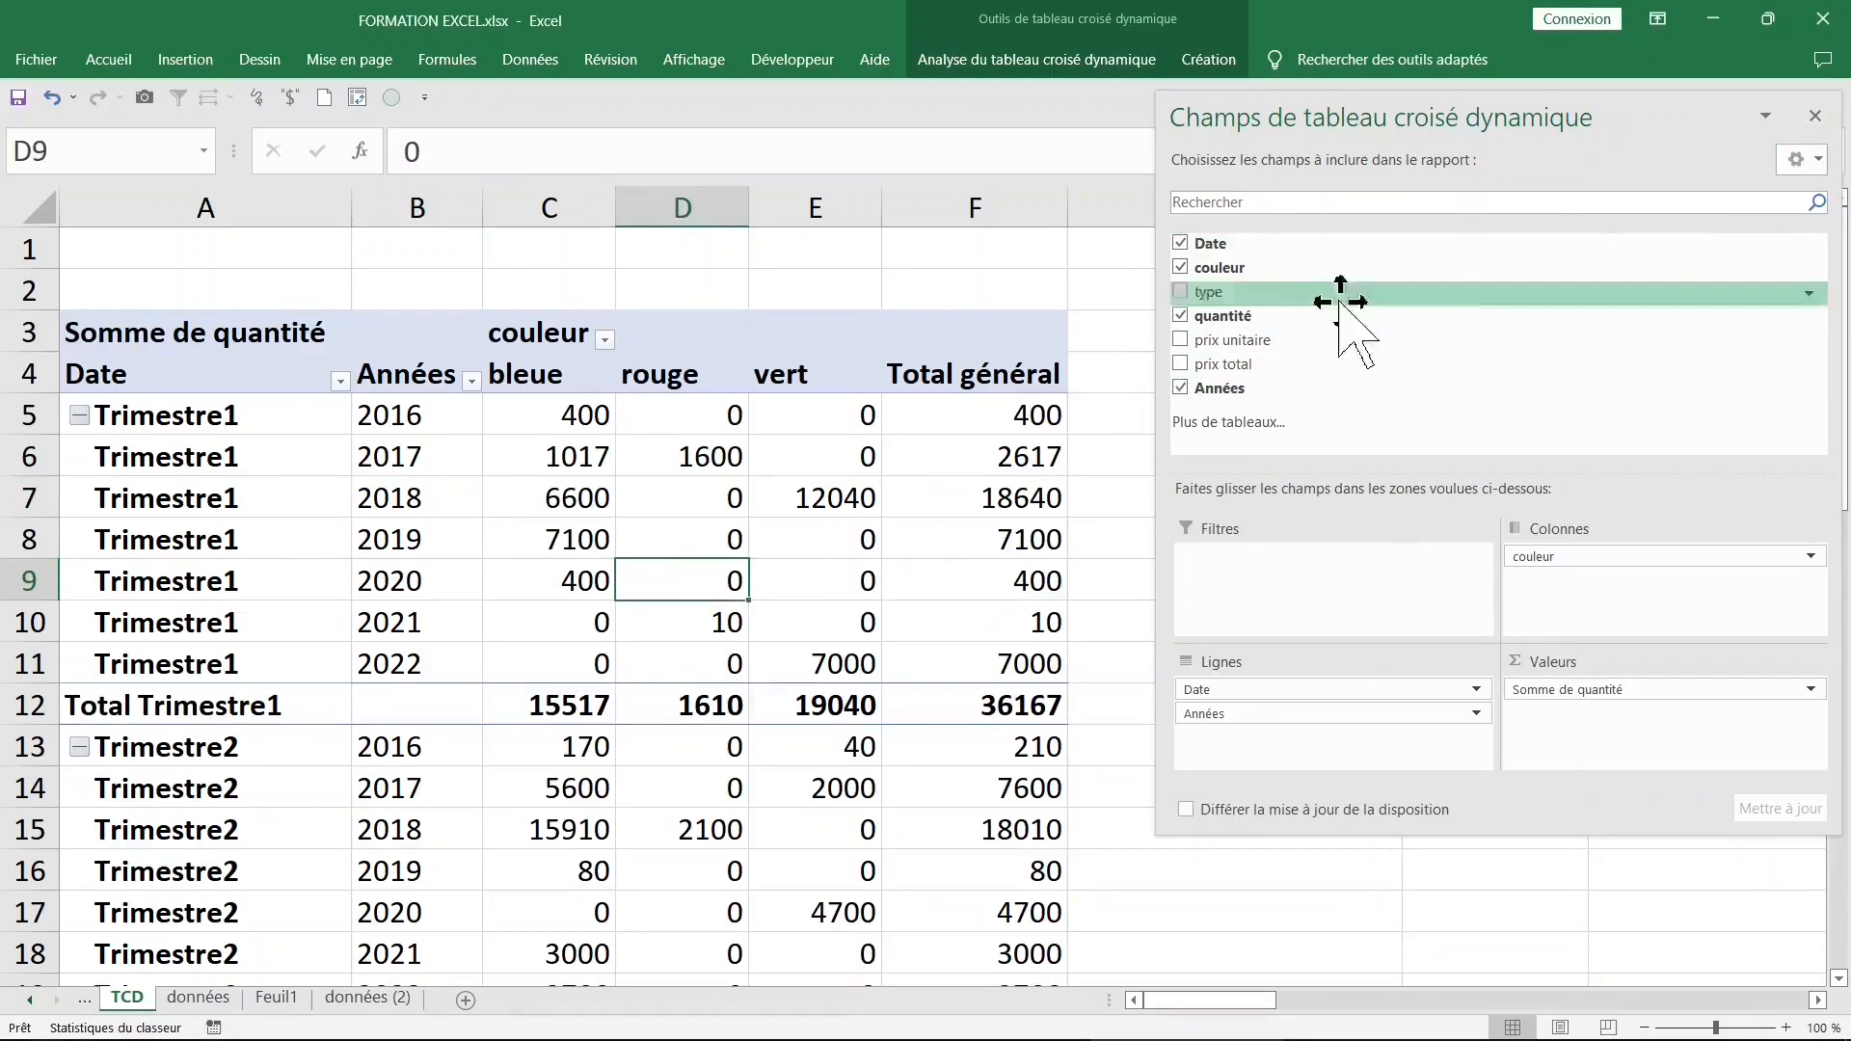
Step: Narrow the field list and move it clear of the pivot table to check the summed quantities
drag(1159, 314, 1562, 315)
drag(1617, 115, 1682, 31)
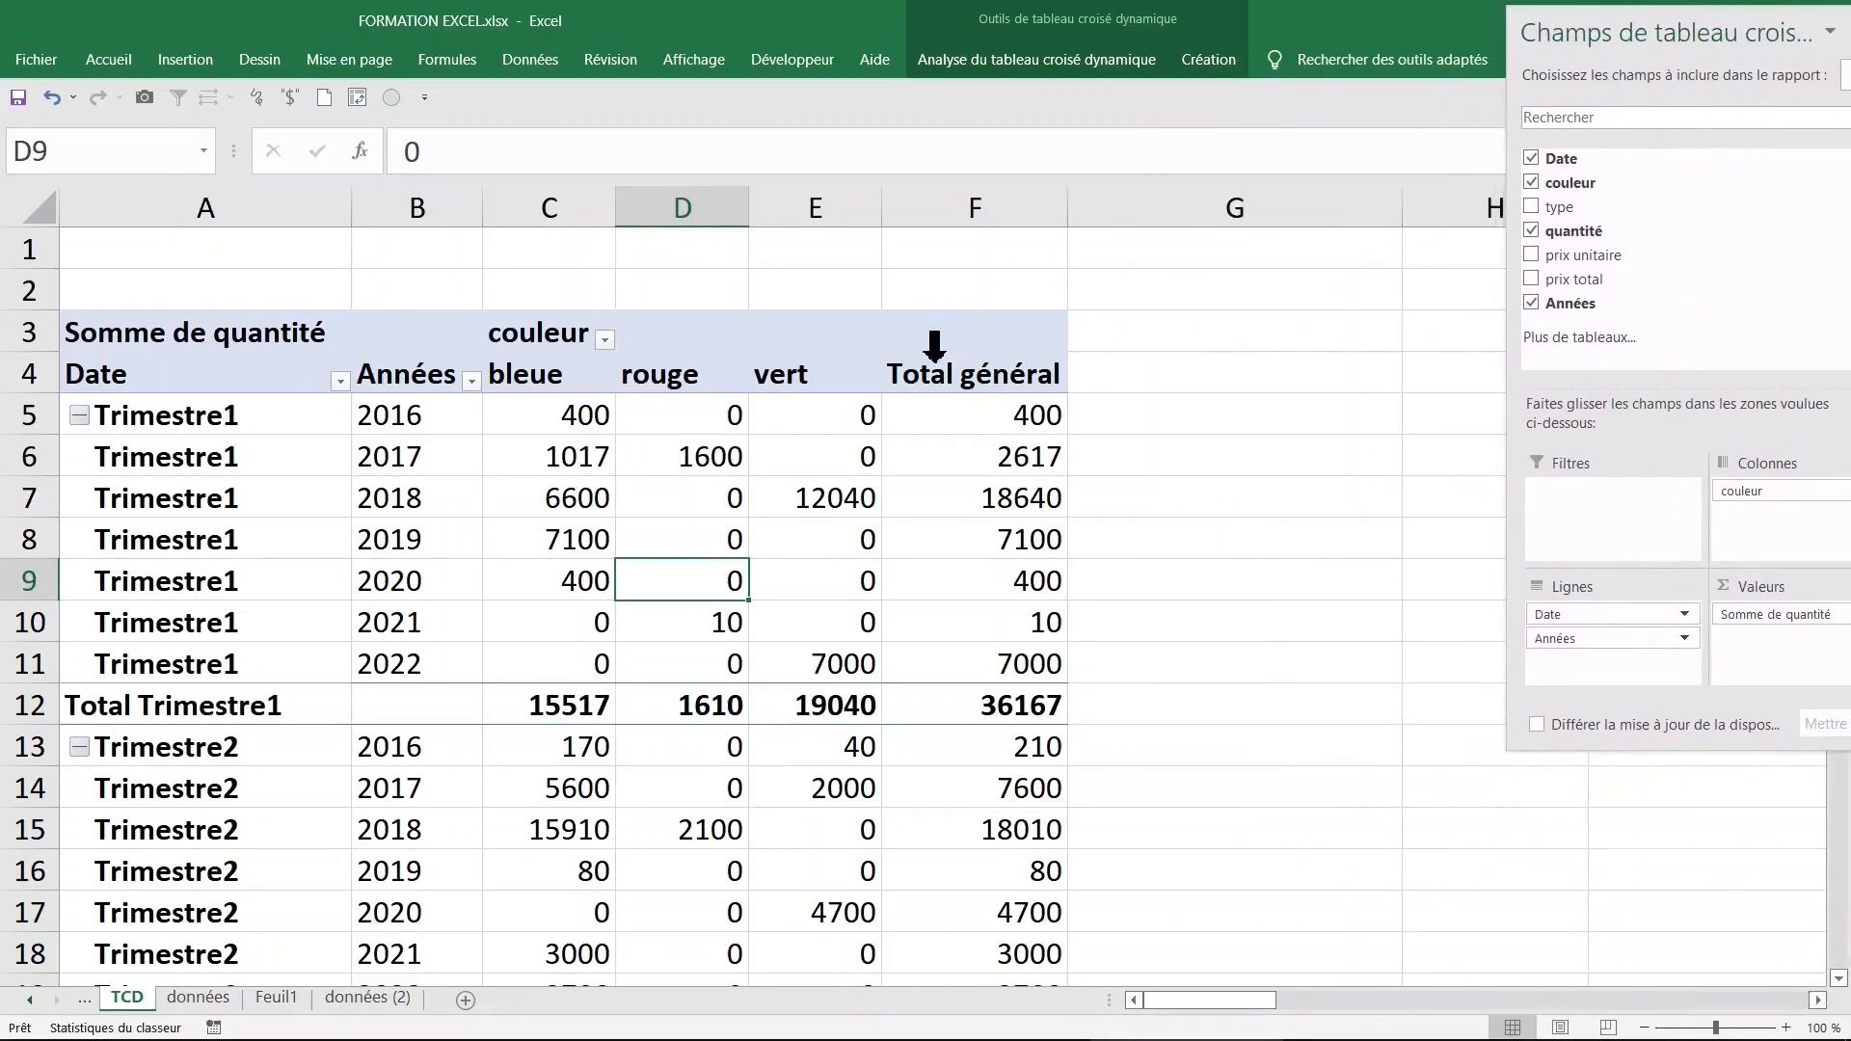
click(693, 493)
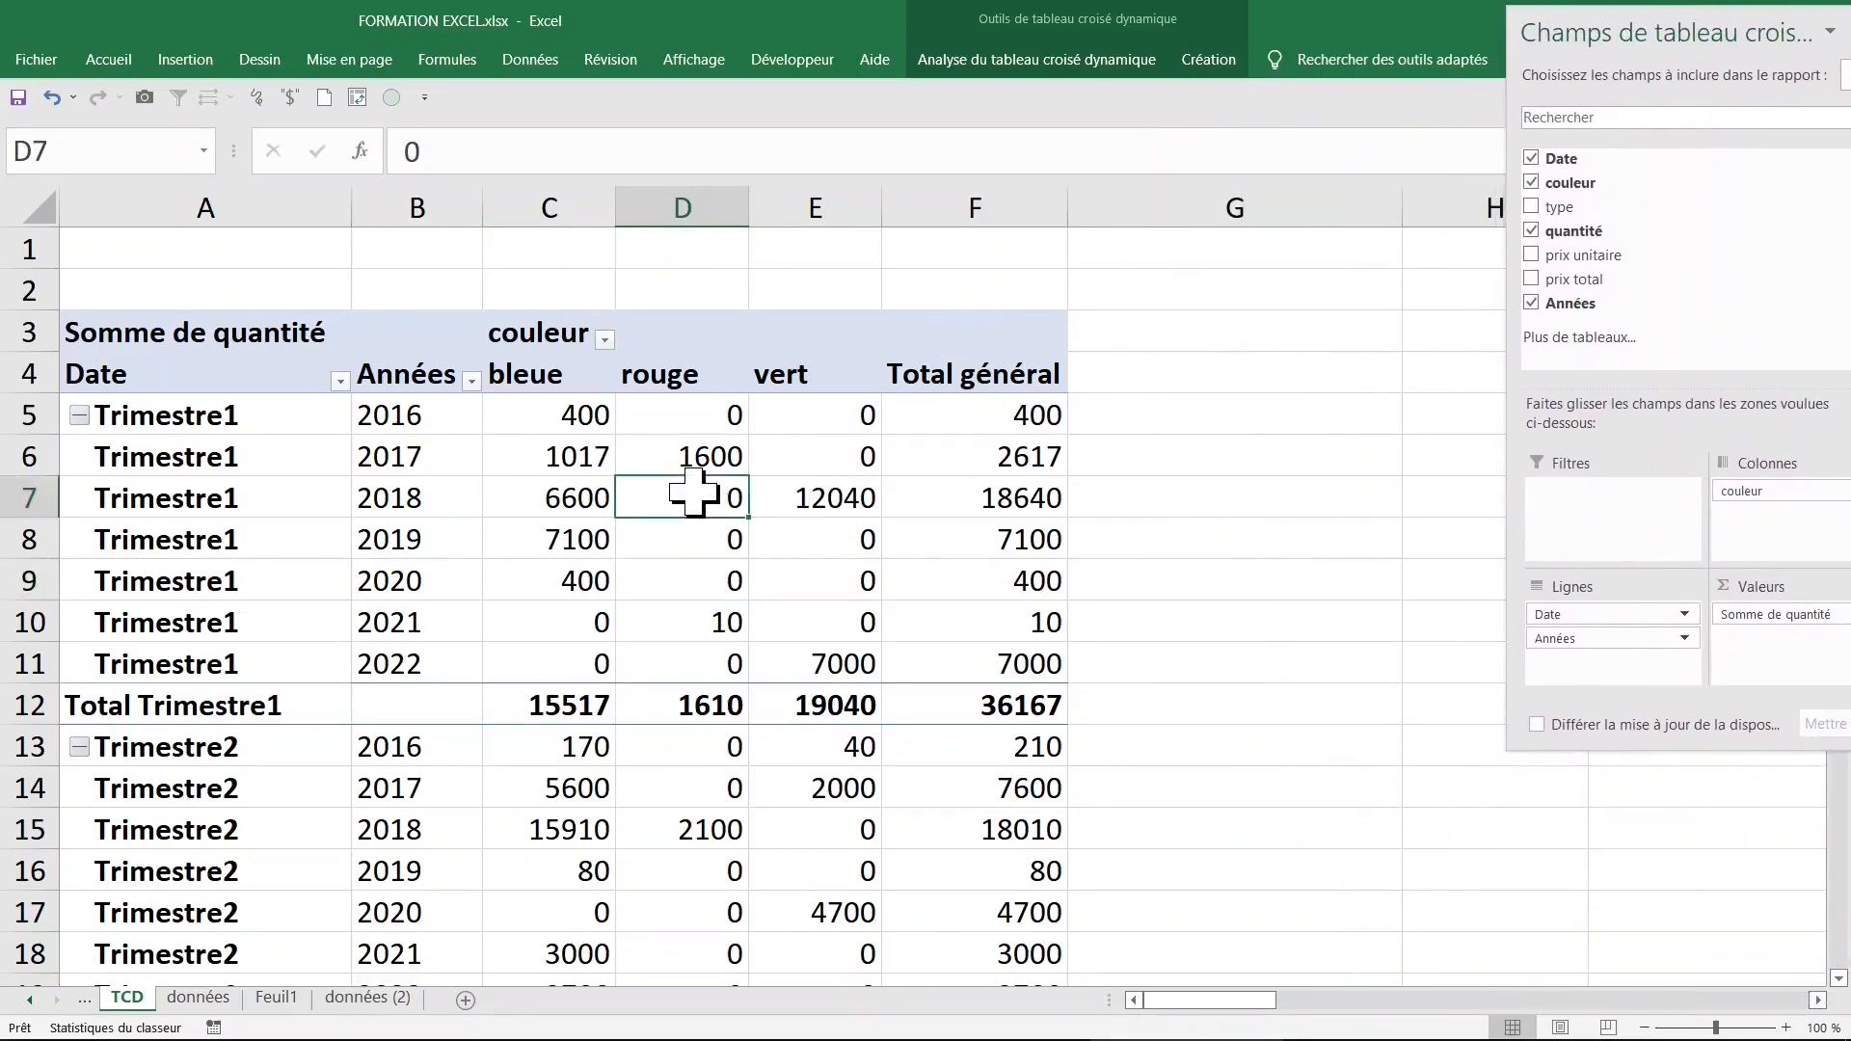
click(196, 340)
click(227, 461)
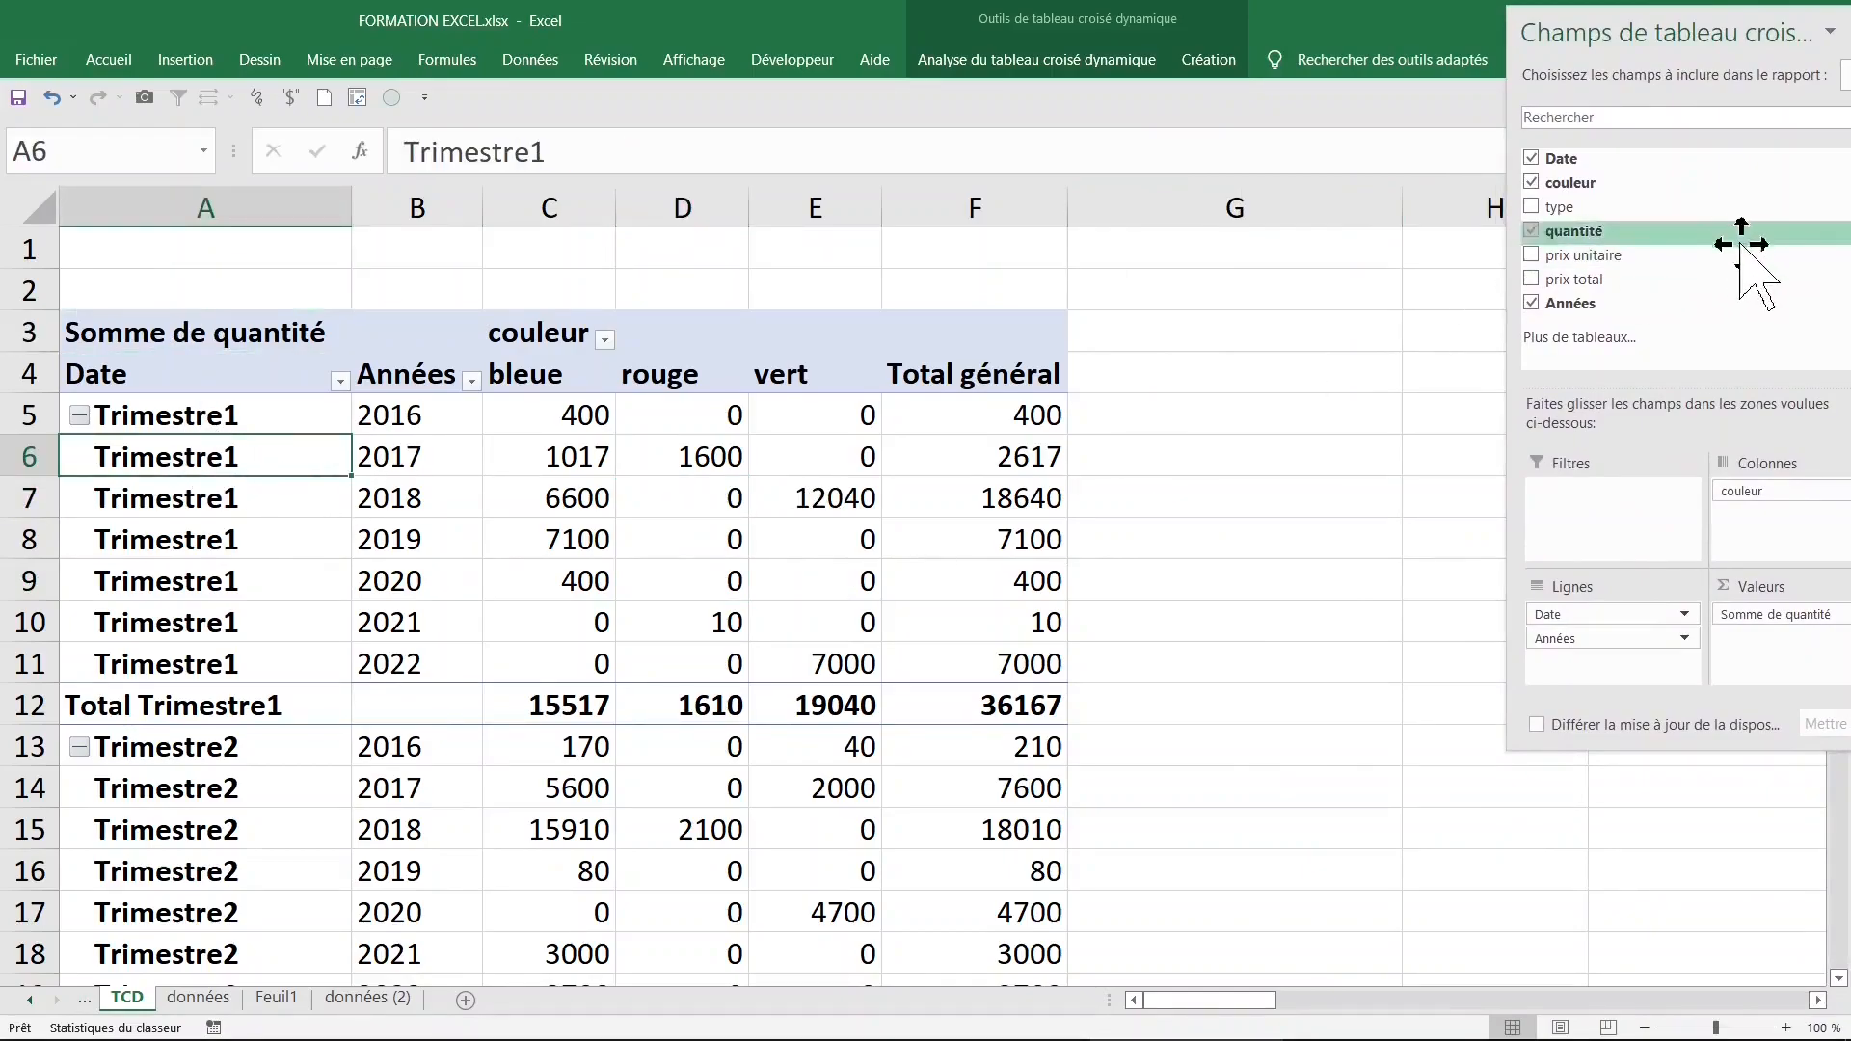
Step: Rearrange the pivot table with Années in the columns, Date in the rows and couleur as report filter
mouse_move(1605, 639)
mouse_down()
mouse_move(1789, 525)
mouse_move(1777, 487)
mouse_move(1776, 521)
mouse_move(1678, 615)
mouse_move(1630, 617)
mouse_up()
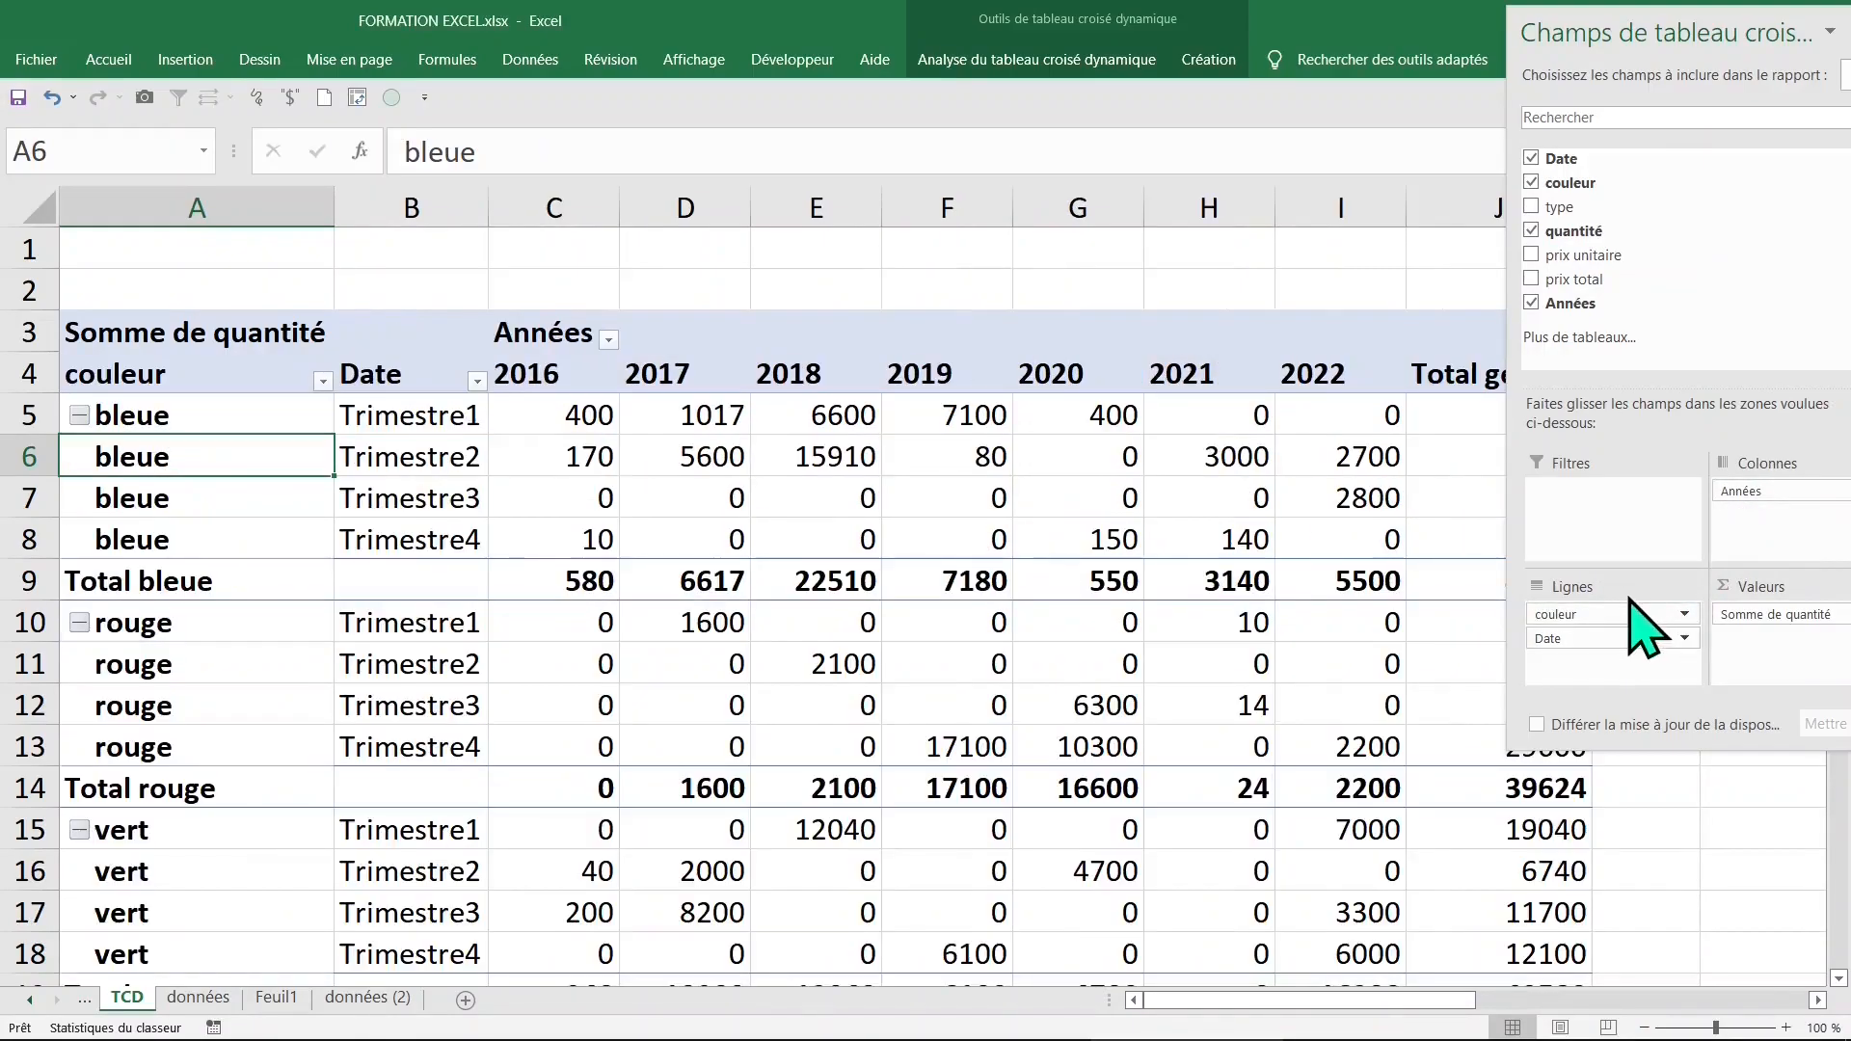
mouse_move(1587, 643)
mouse_down()
mouse_move(1608, 640)
mouse_move(1590, 613)
mouse_up()
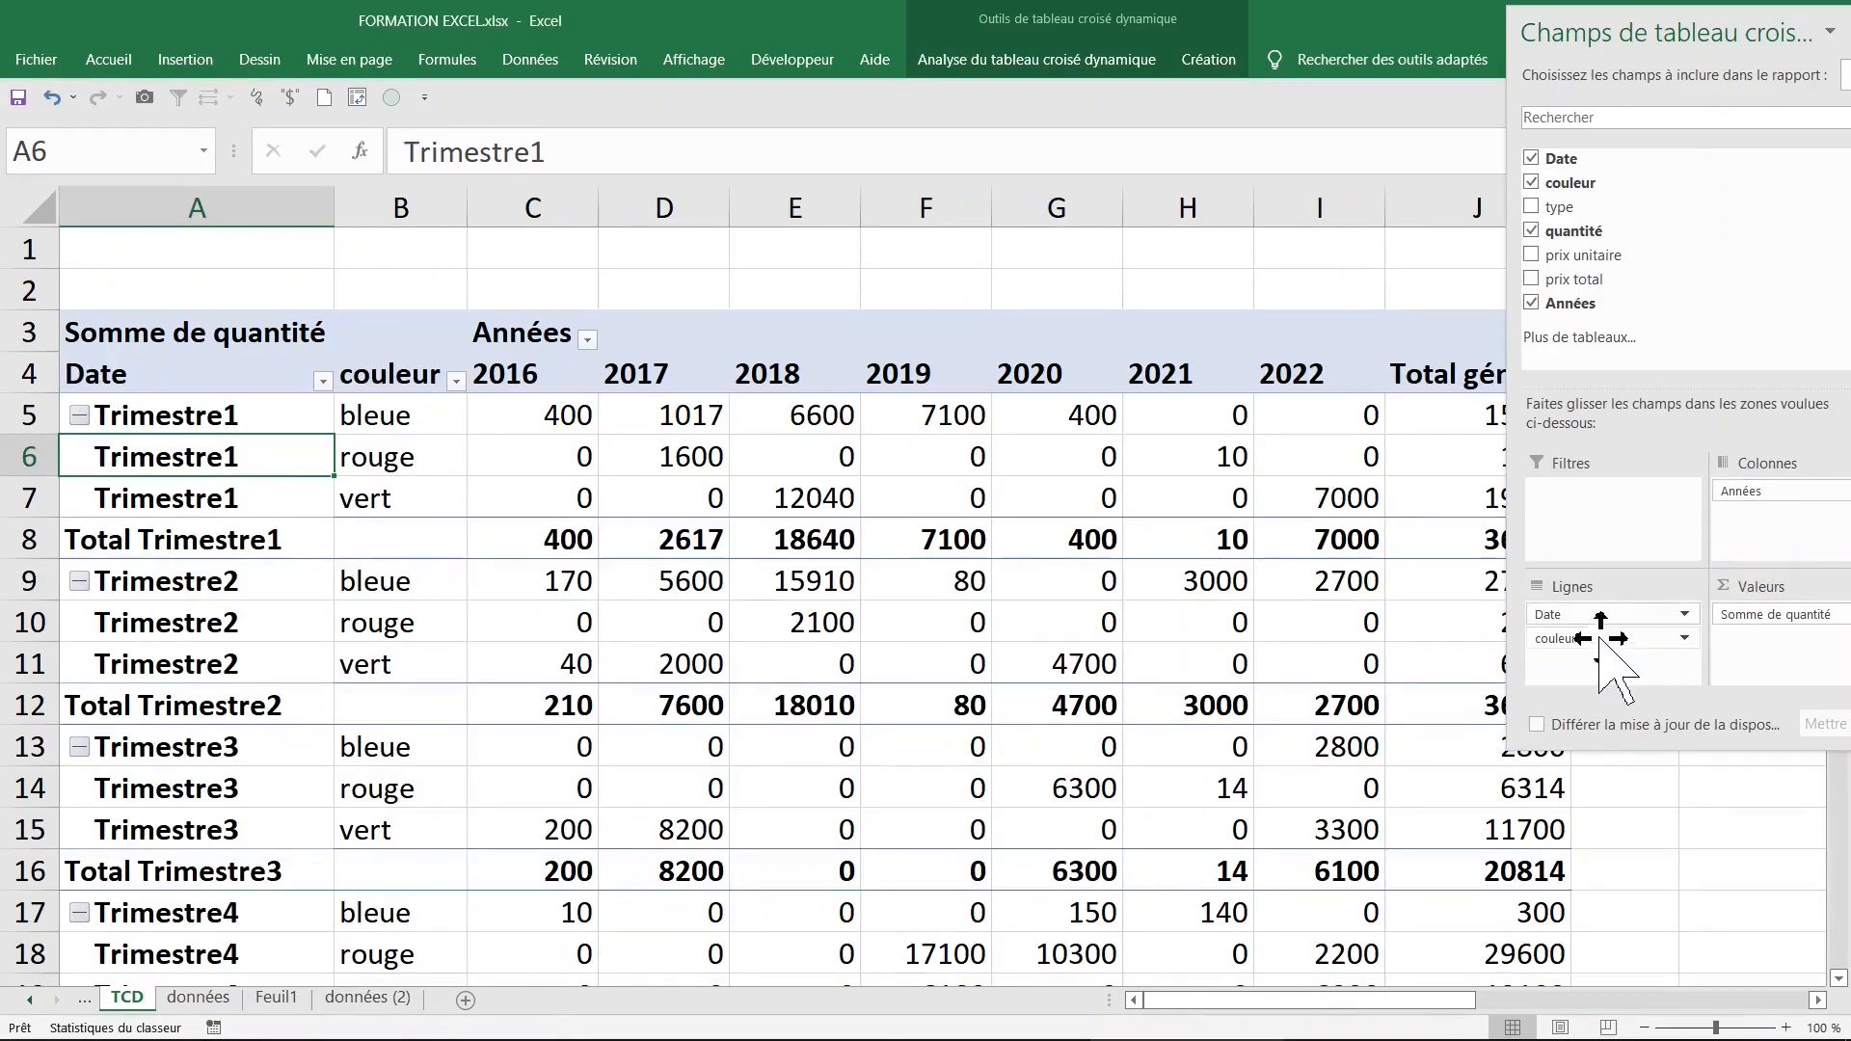
drag(1601, 638, 1593, 498)
click(733, 492)
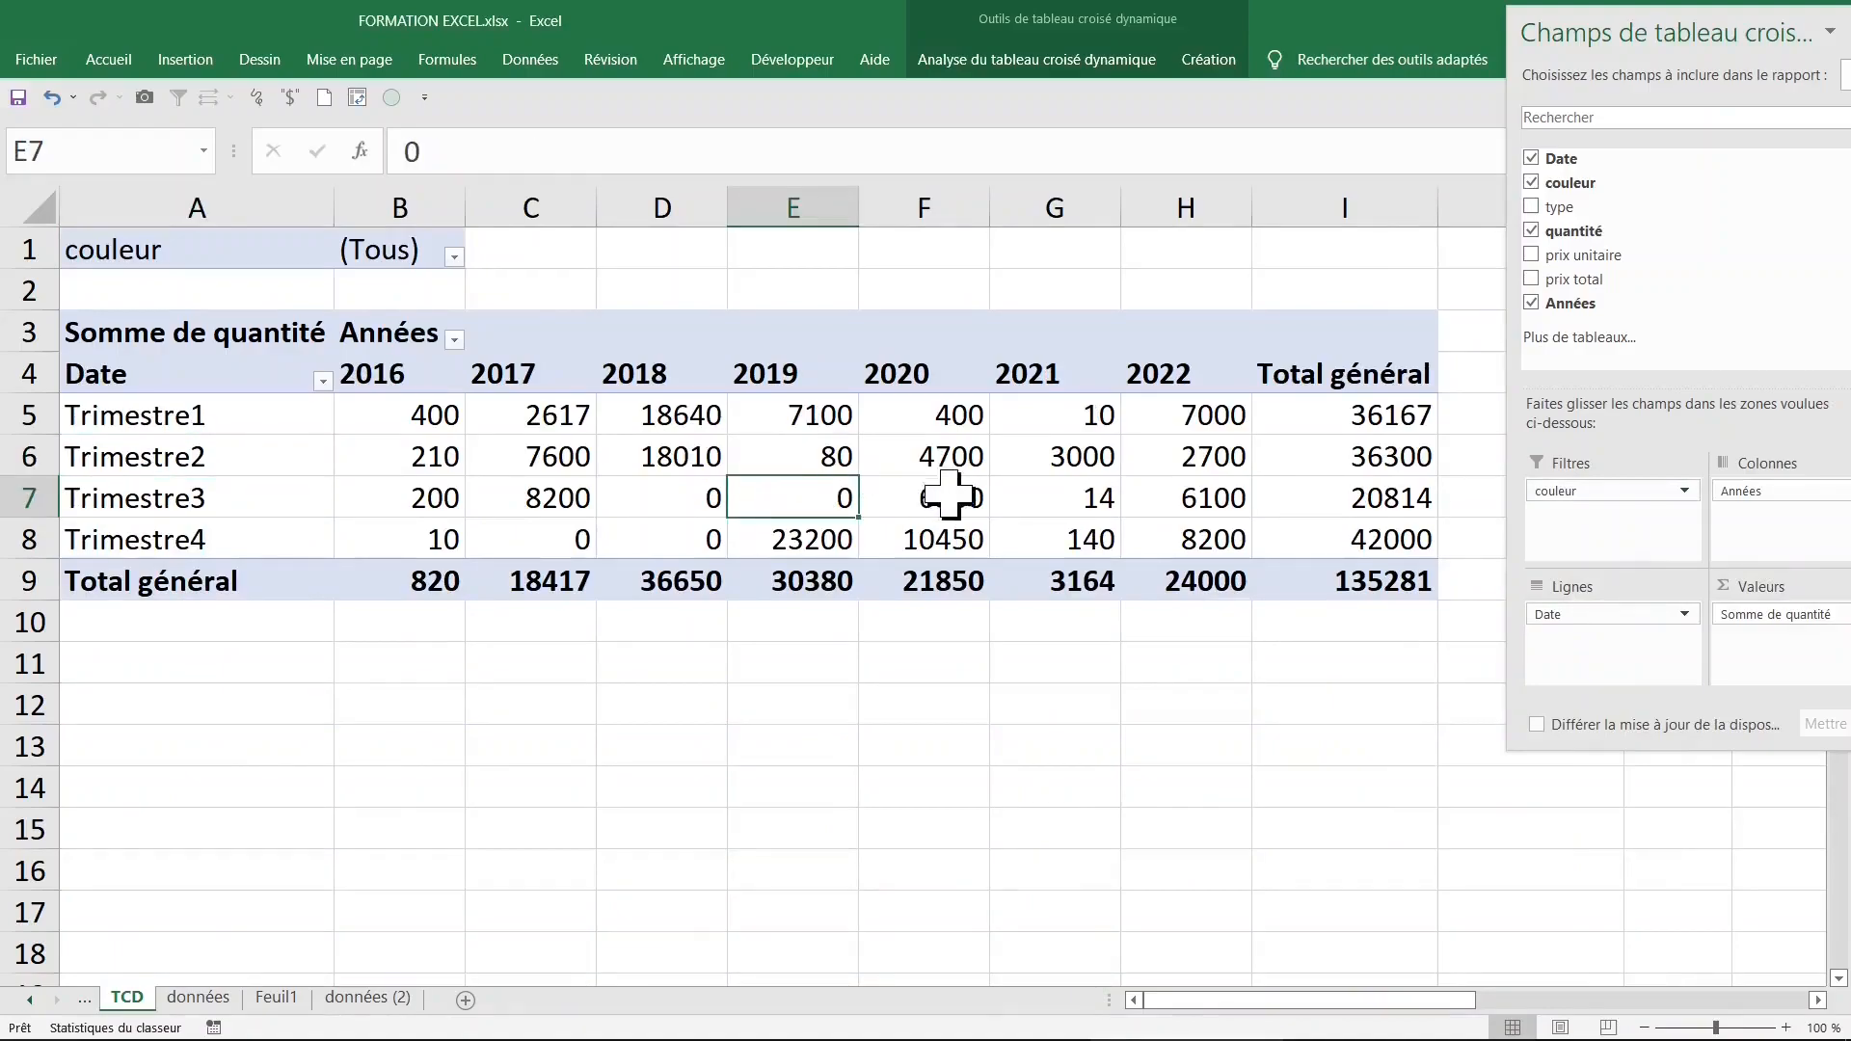
click(675, 461)
Step: Swap the pivot table's axes so that Années is in the rows and Date in the columns
drag(1726, 515, 1775, 516)
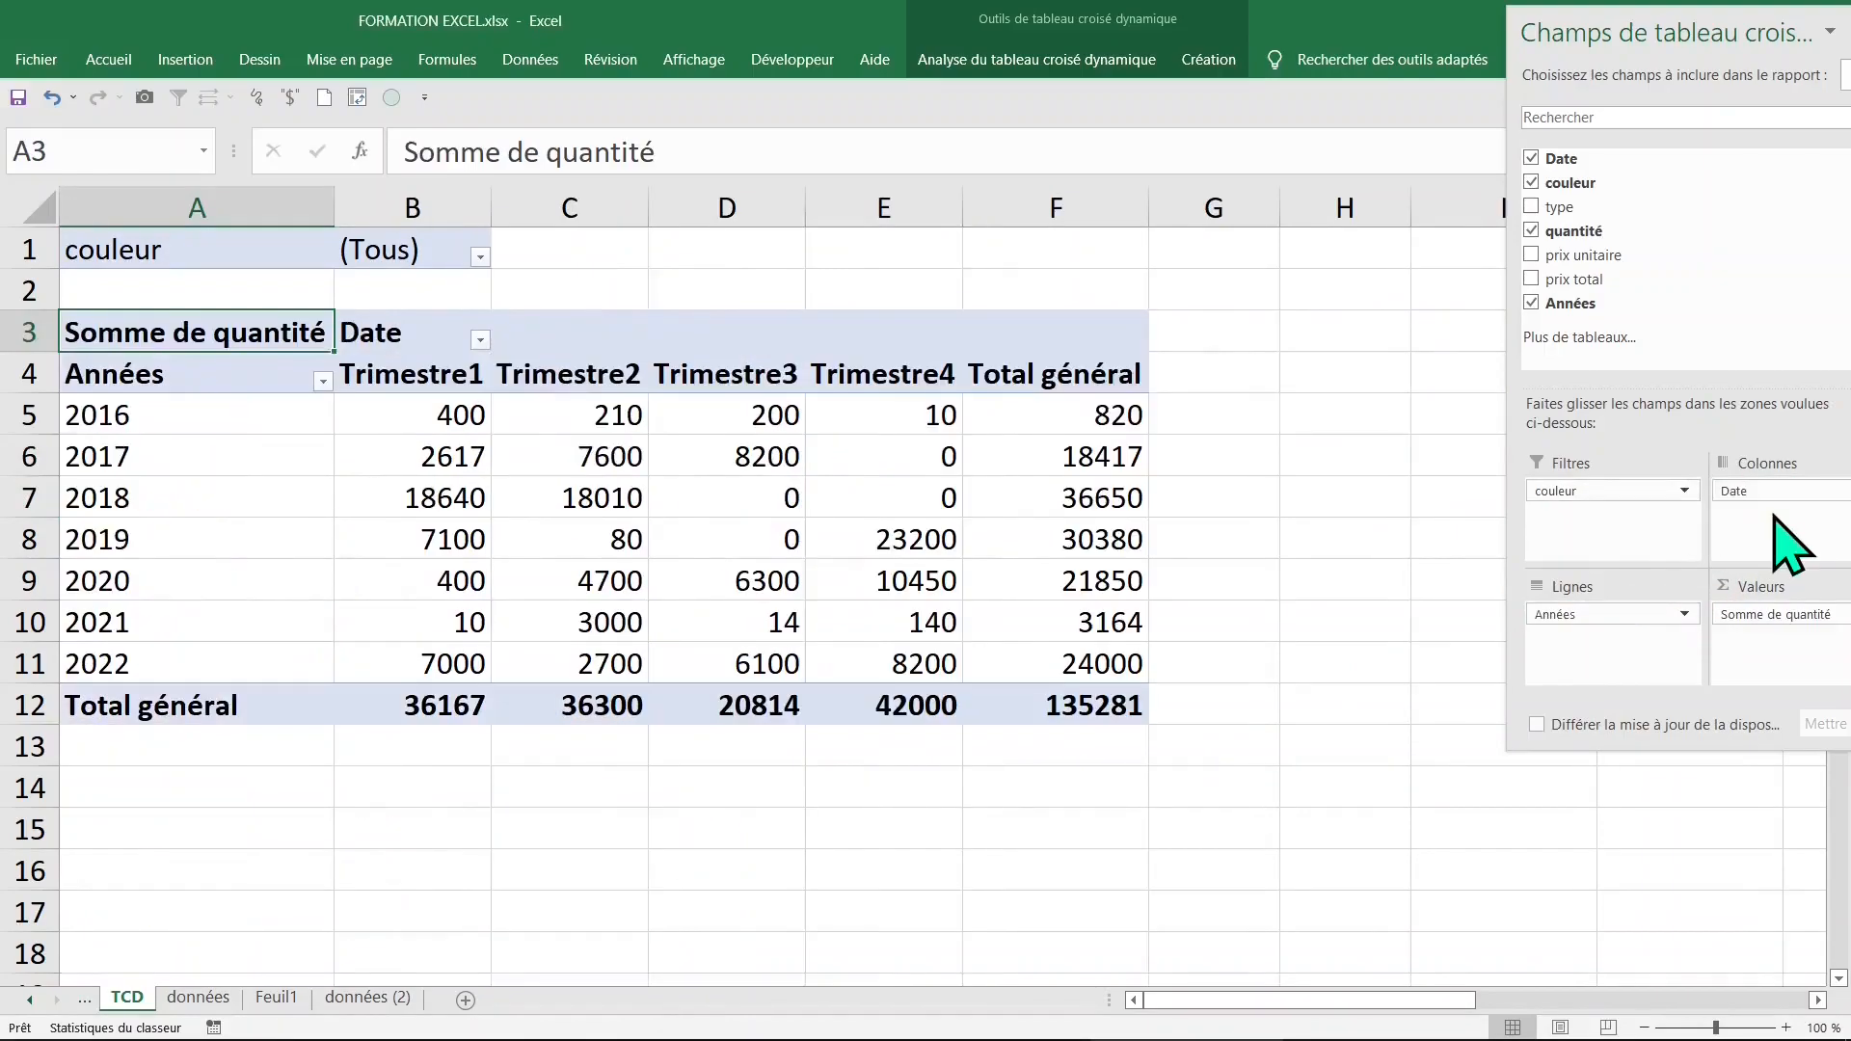
click(819, 540)
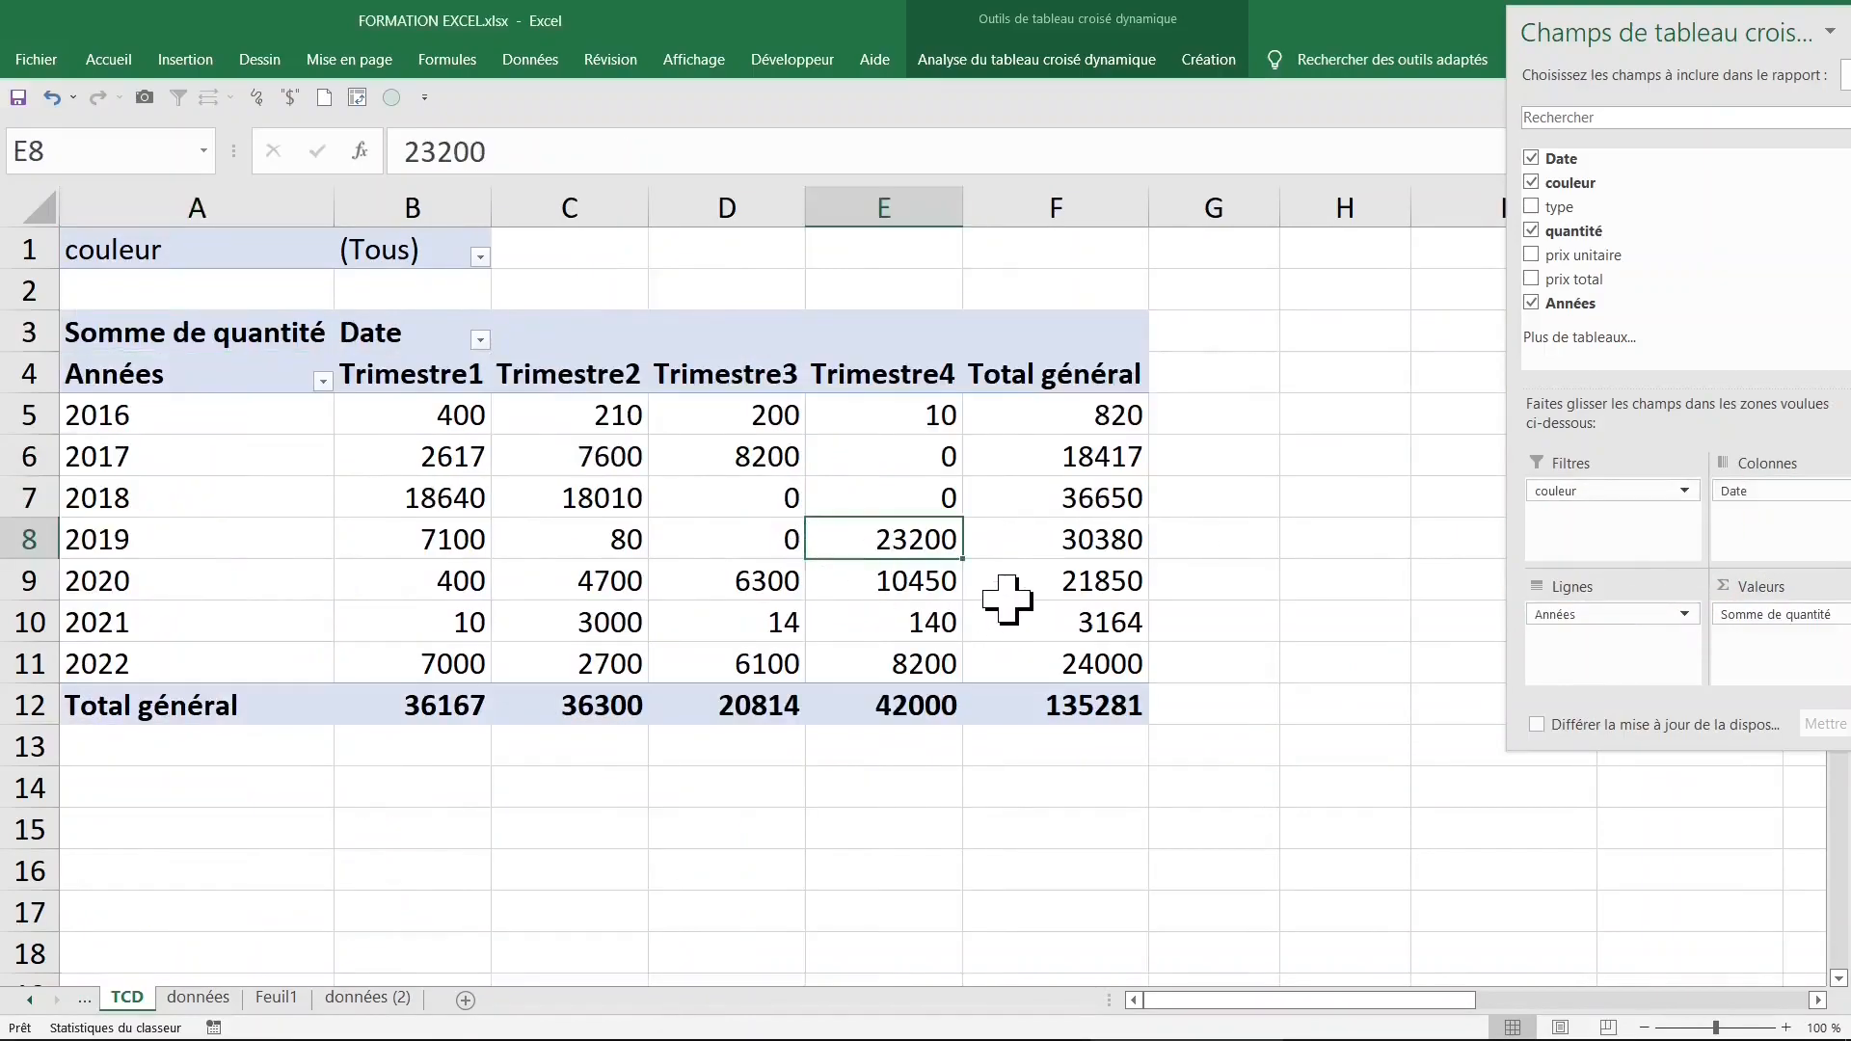
mouse_move(1029, 602)
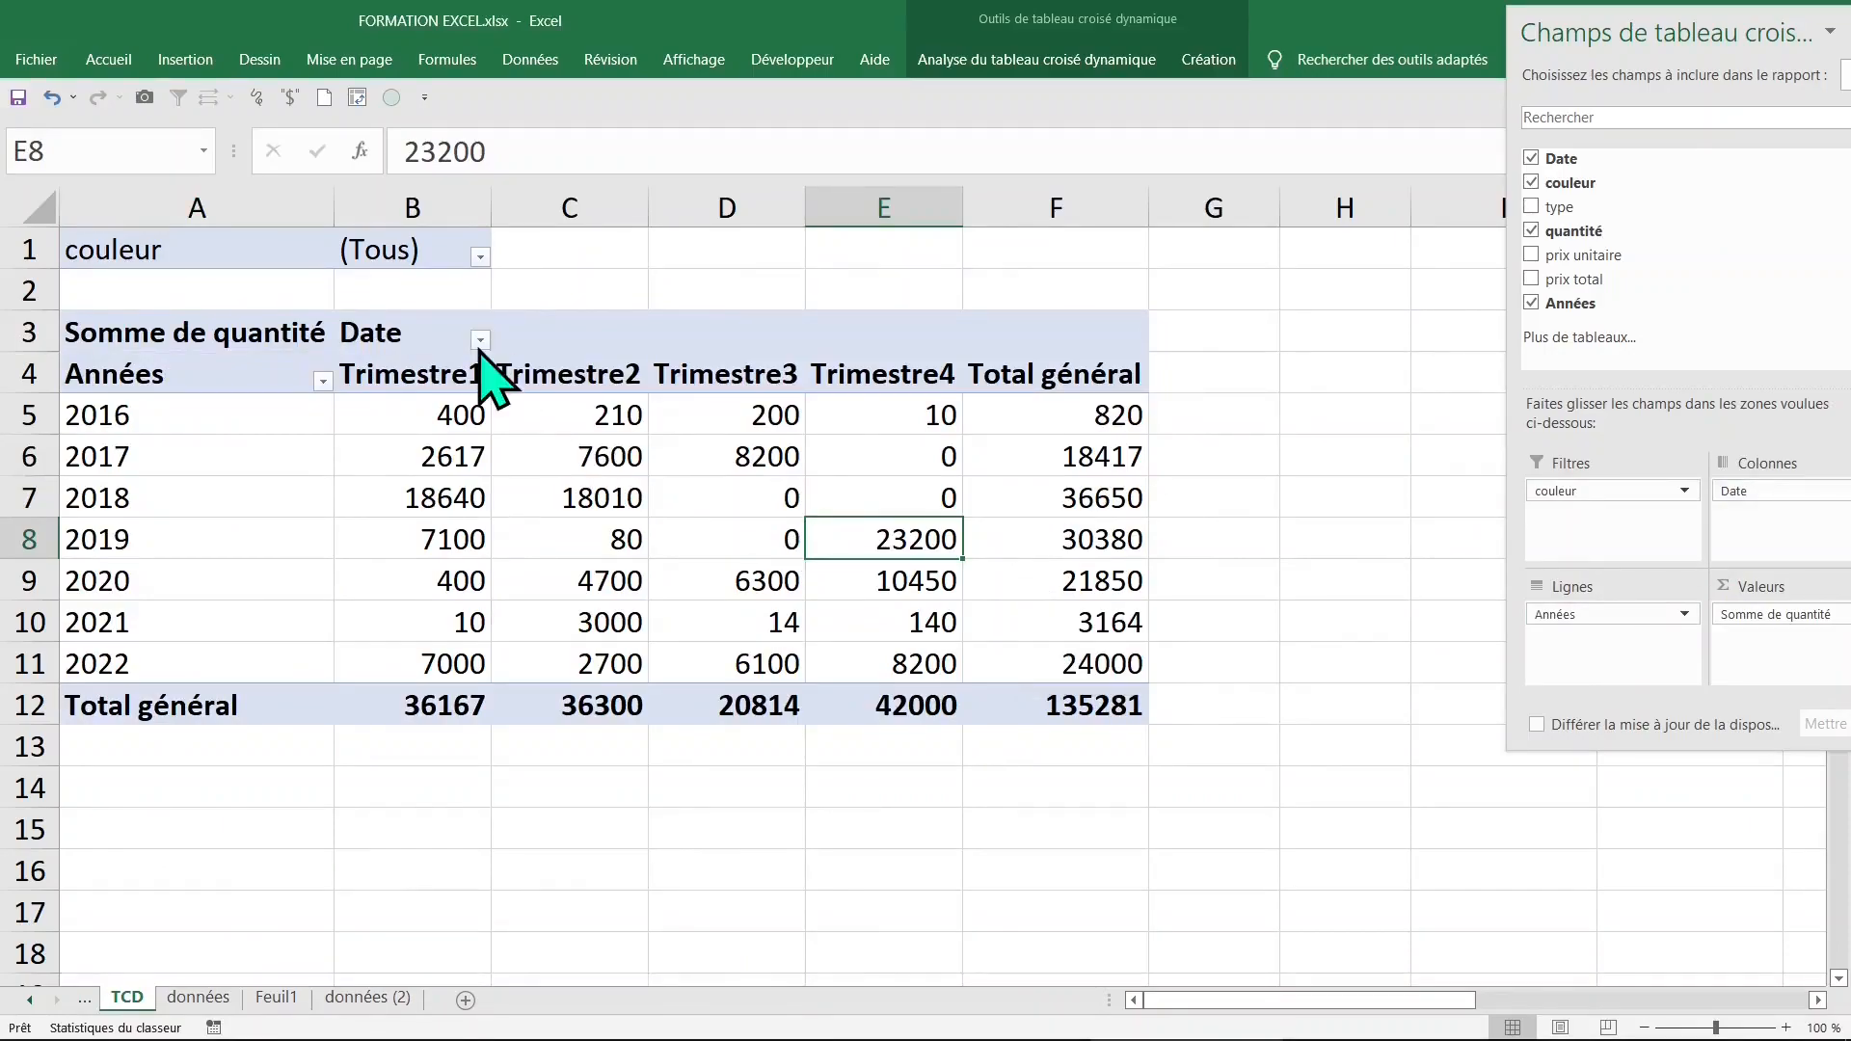
Step: Review the choices in the couleur report filter and the years listed in the pivot table's rows
click(480, 257)
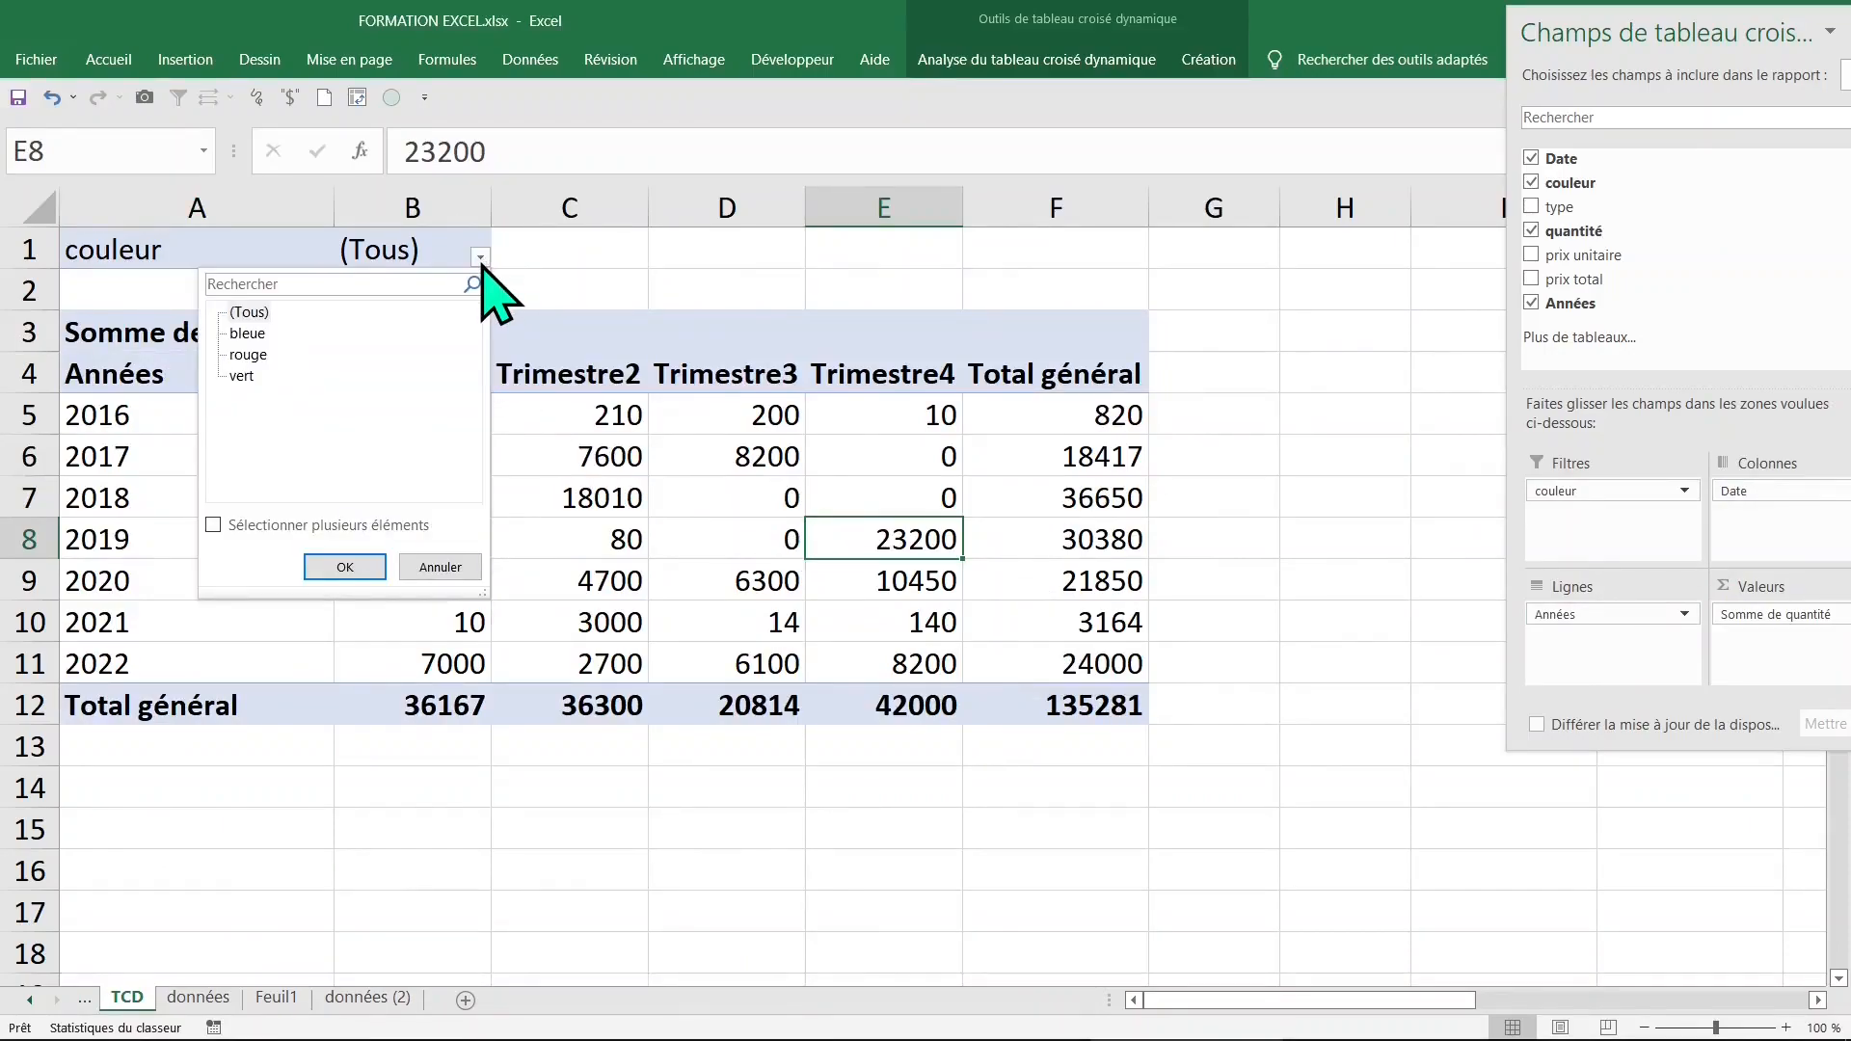
click(480, 261)
click(434, 417)
click(714, 445)
click(173, 480)
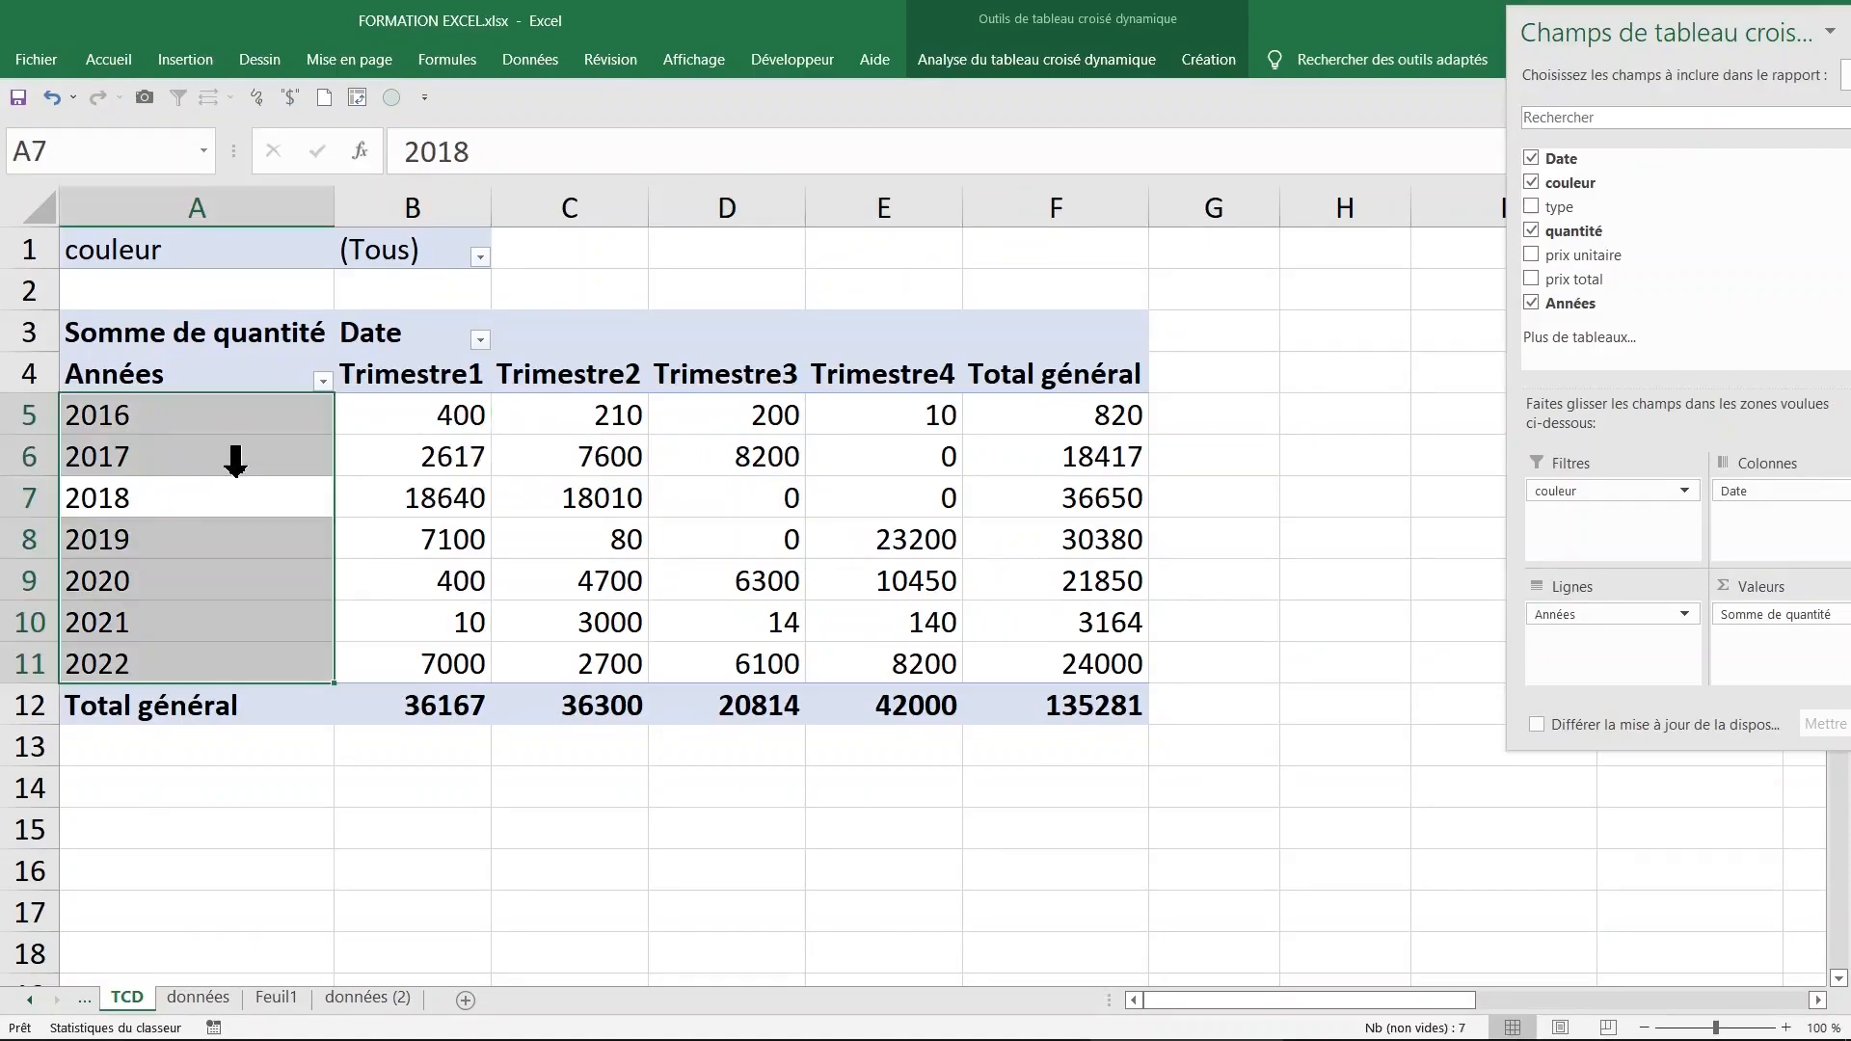
click(230, 477)
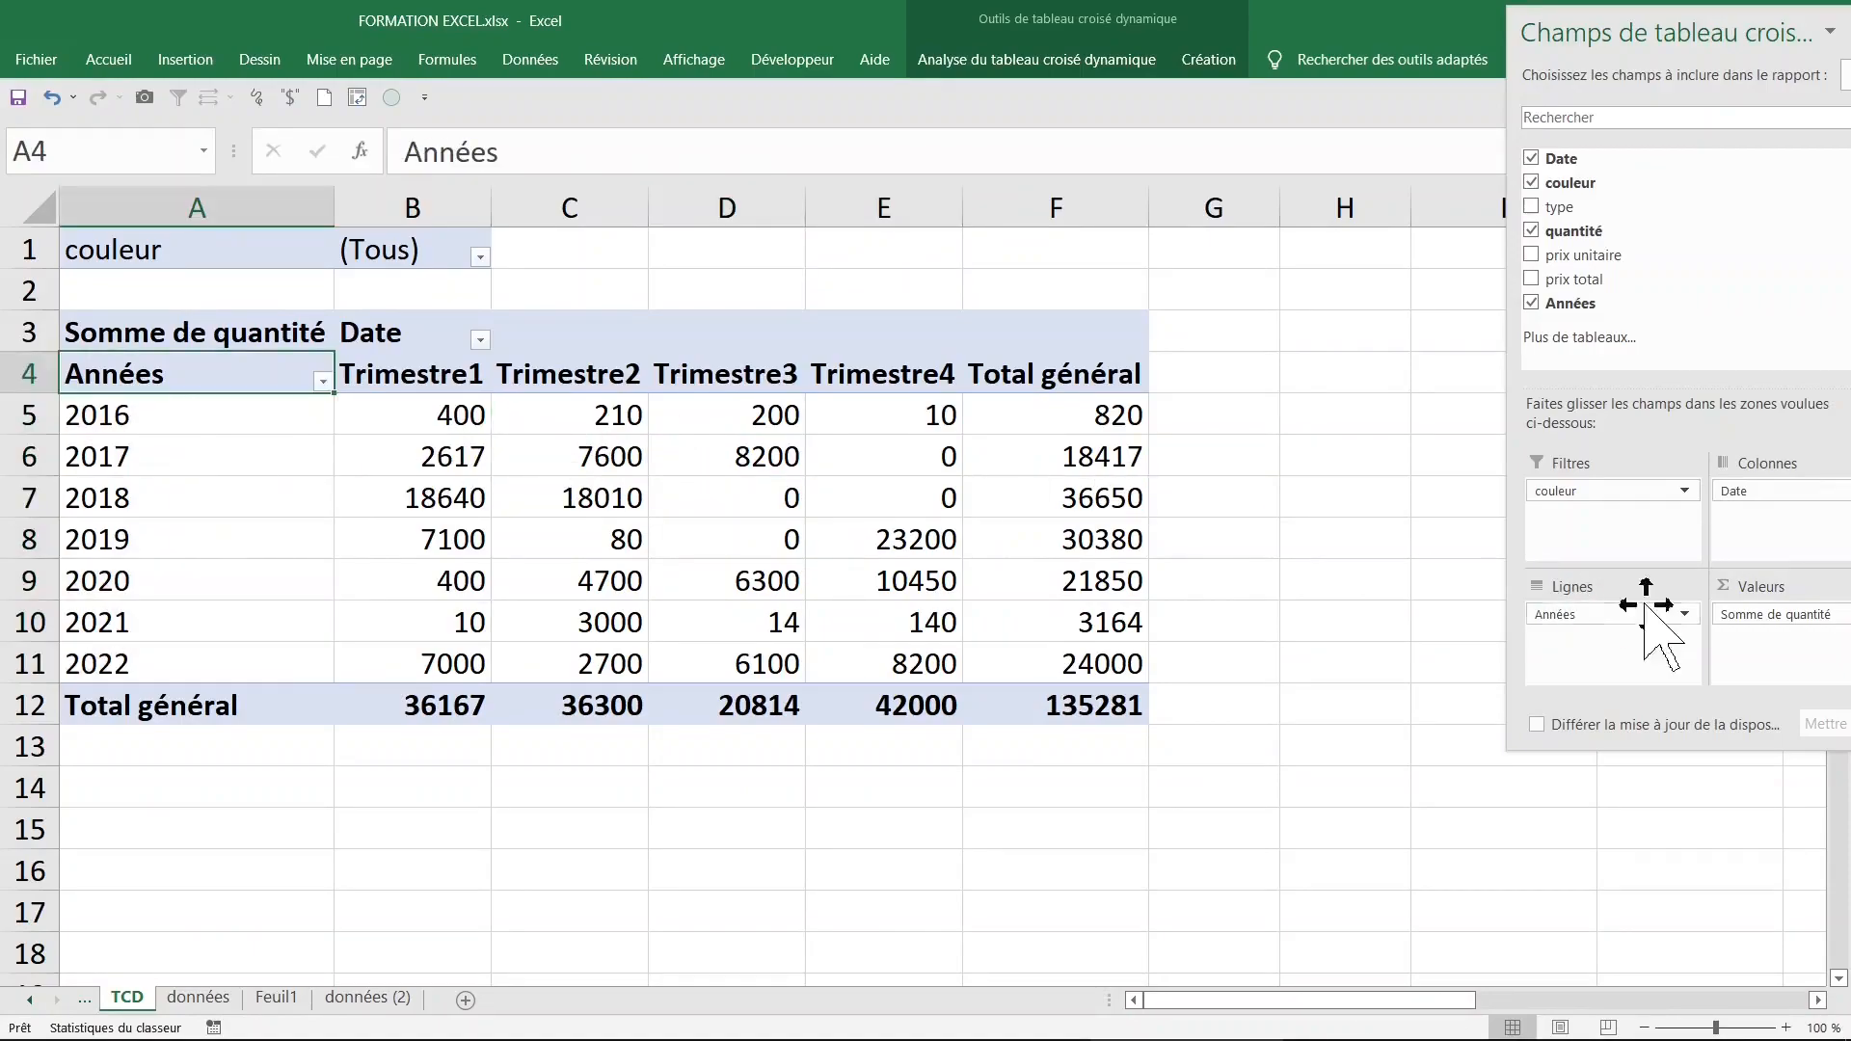
Step: Ungroup the pivot table's dates and move the Date field from the columns to the rows
click(449, 422)
right_click(449, 422)
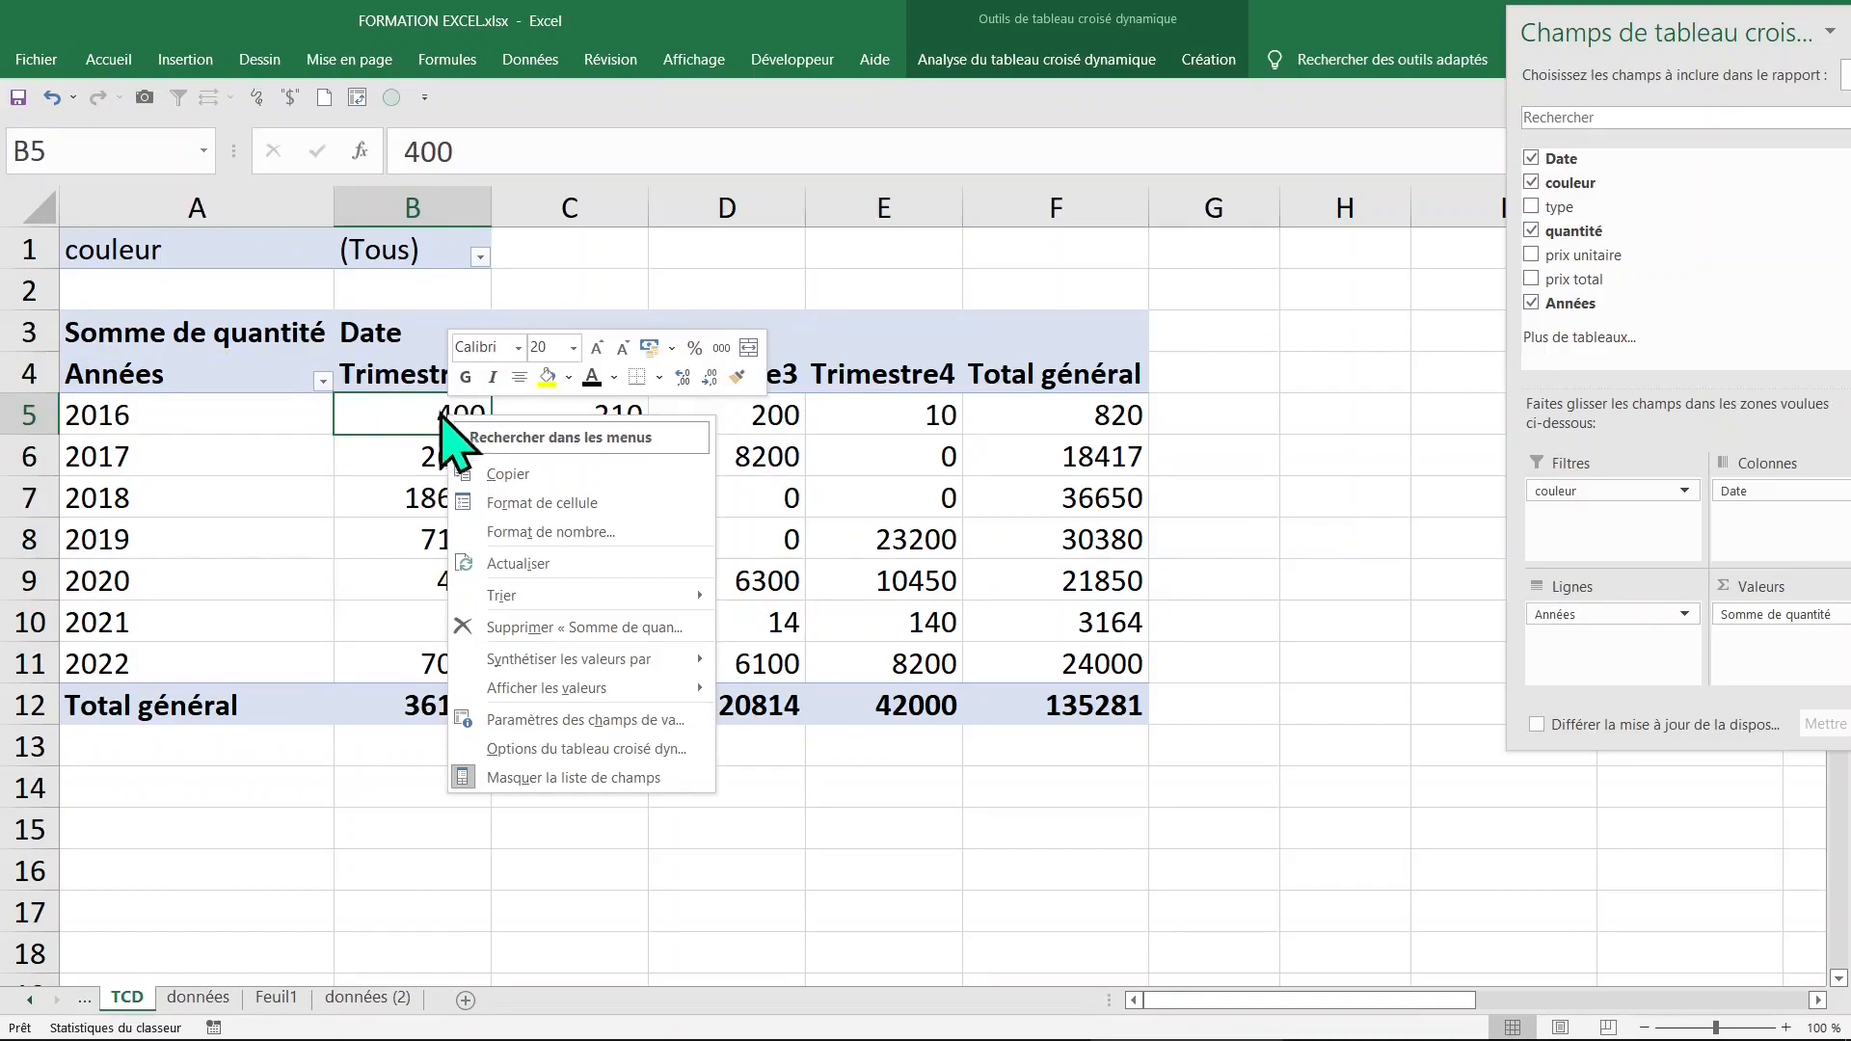
click(198, 468)
click(205, 455)
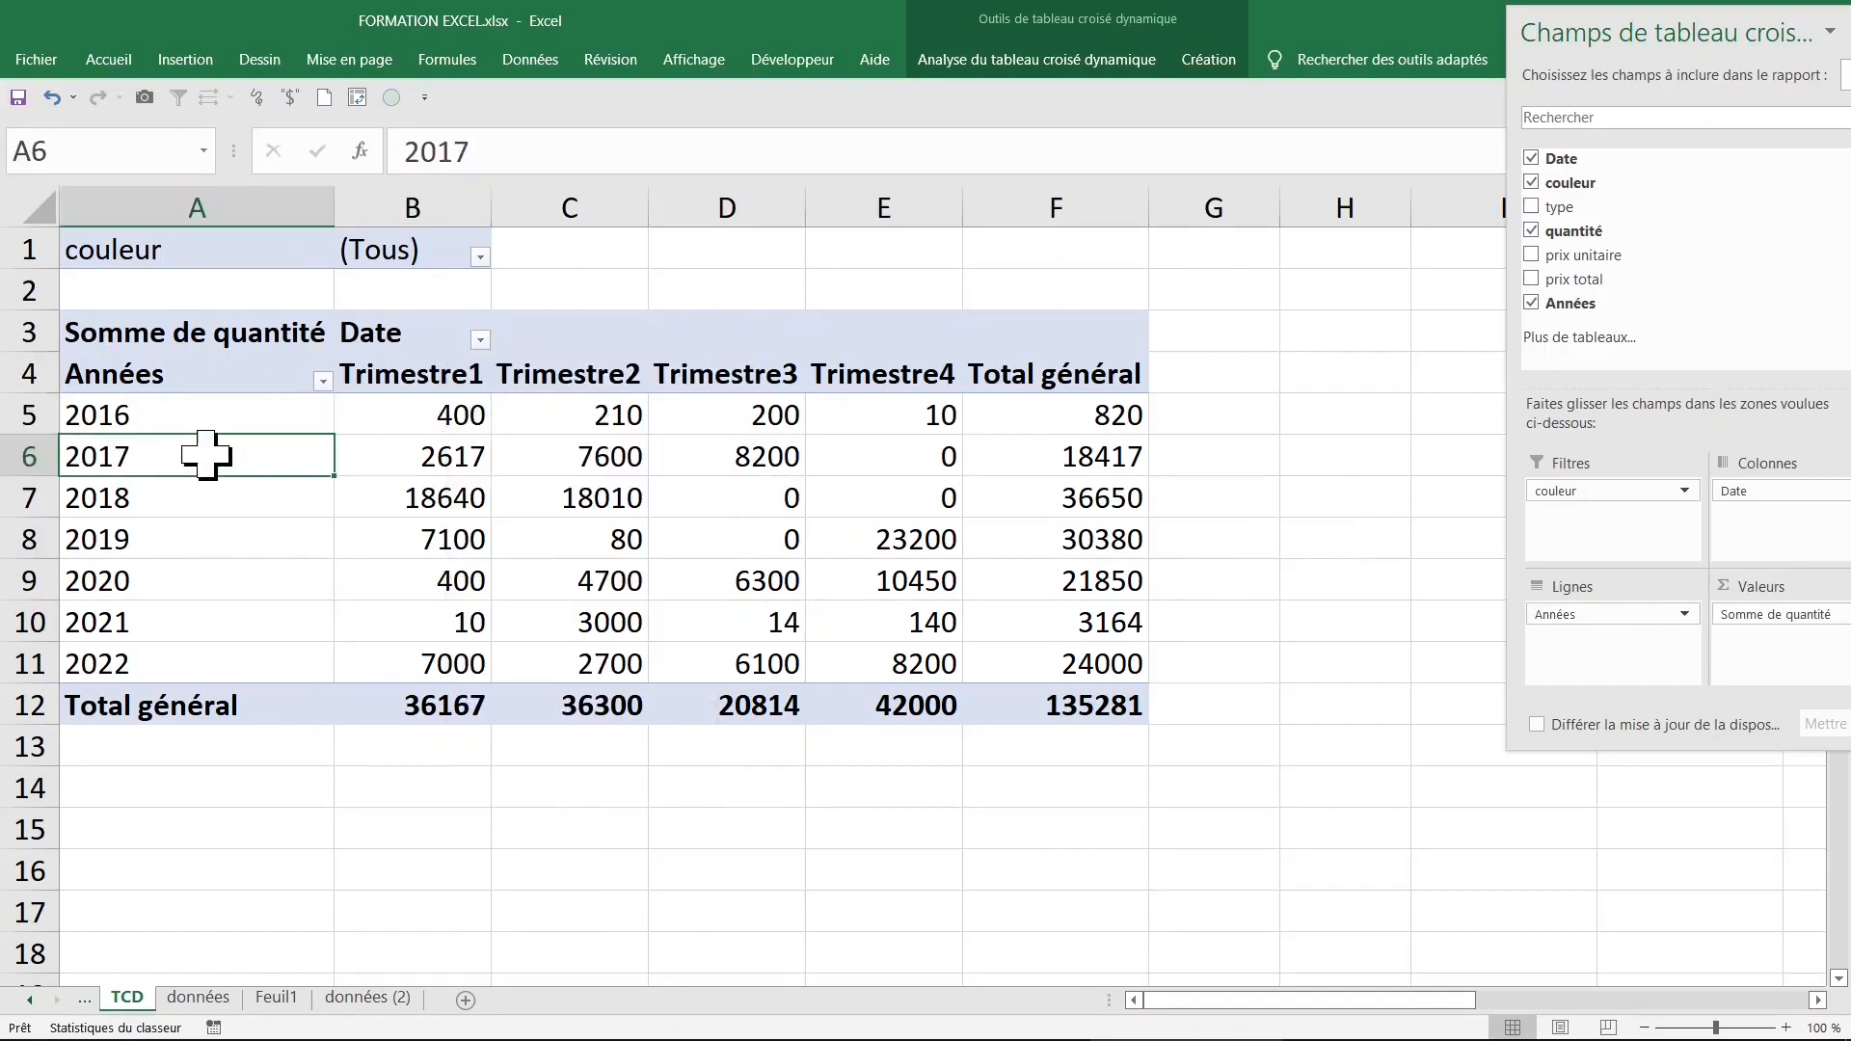
right_click(180, 460)
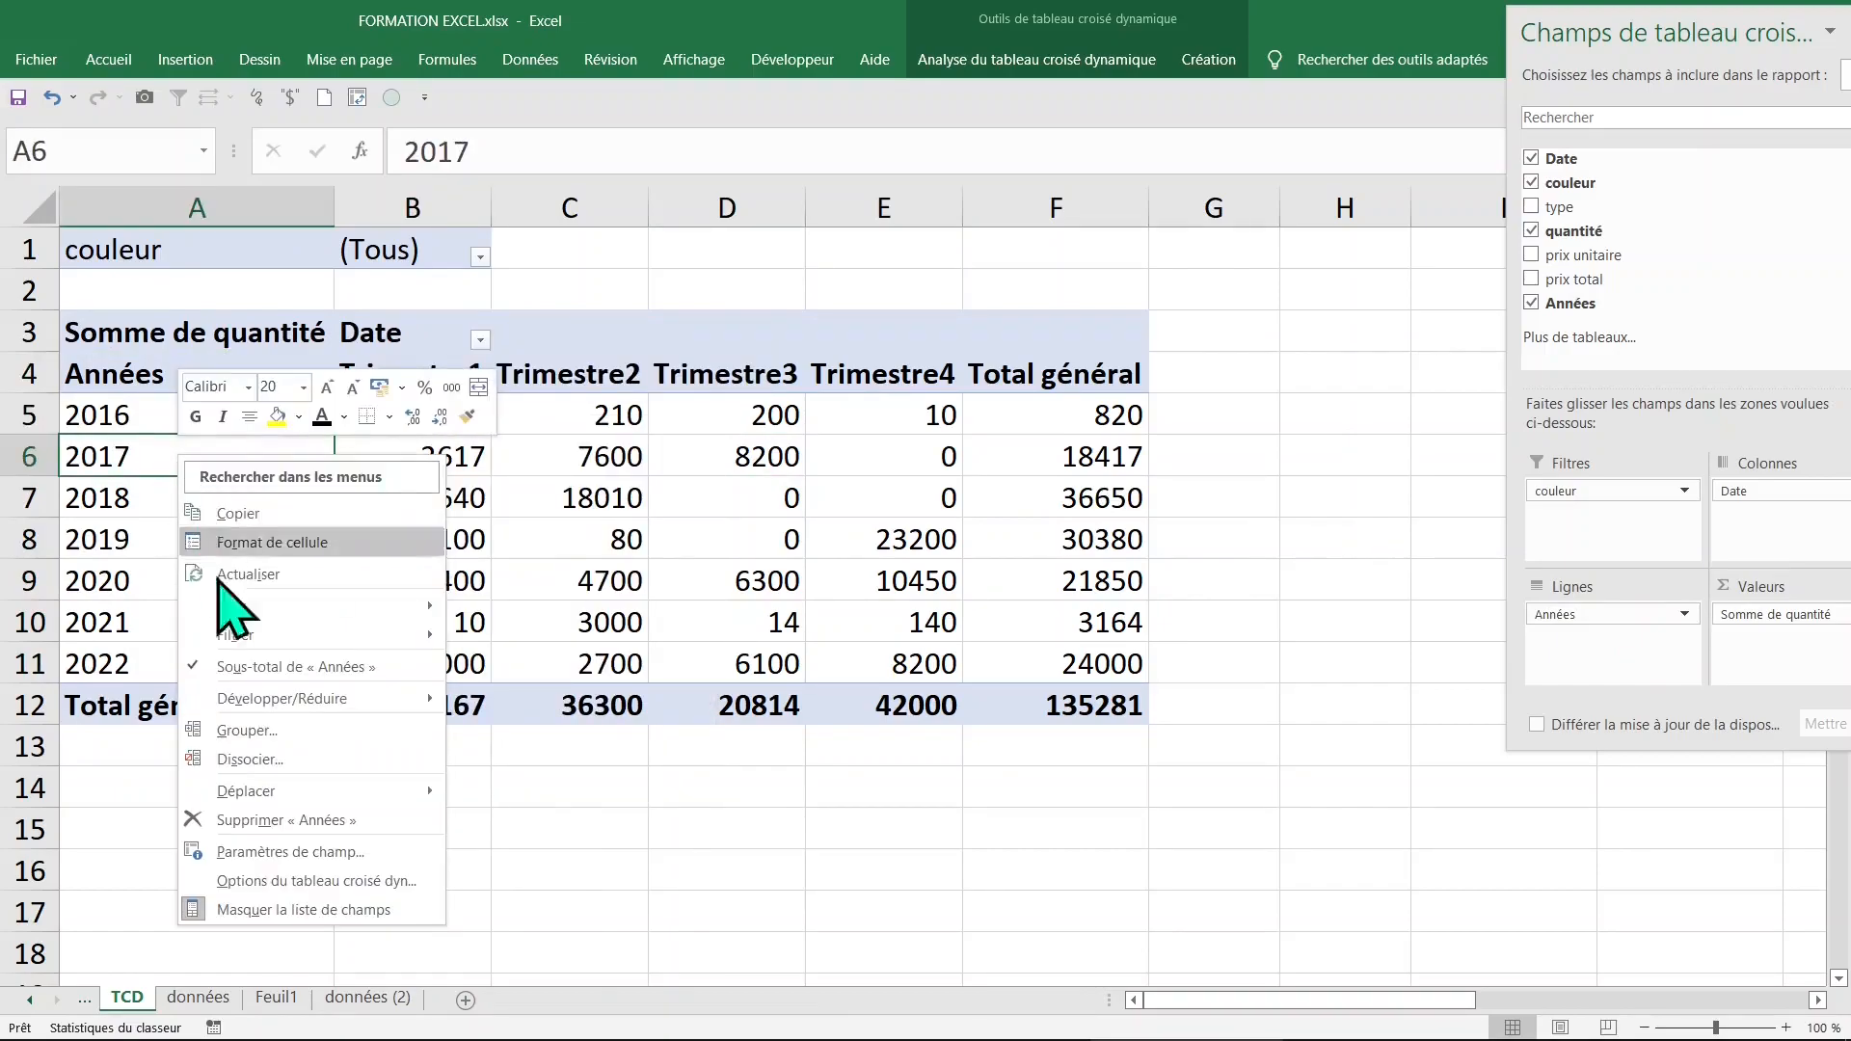
click(328, 759)
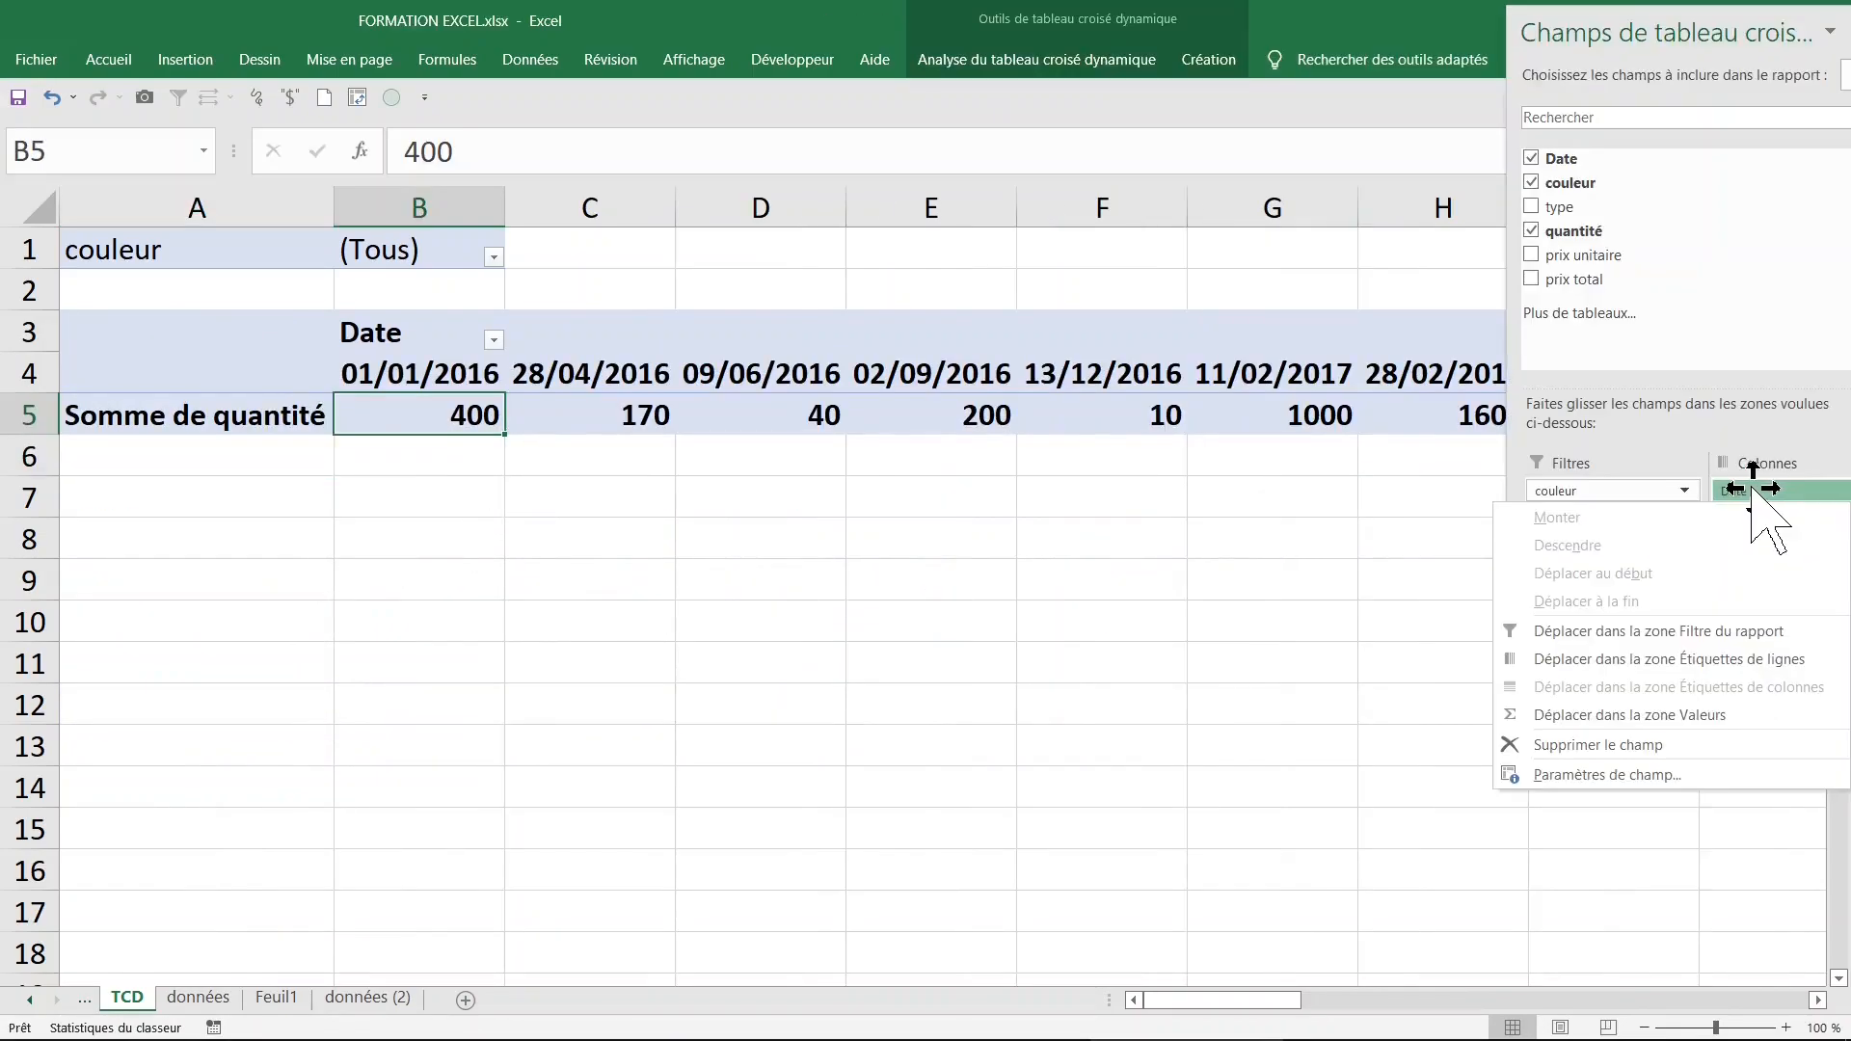
click(1753, 491)
drag(1753, 491, 1593, 644)
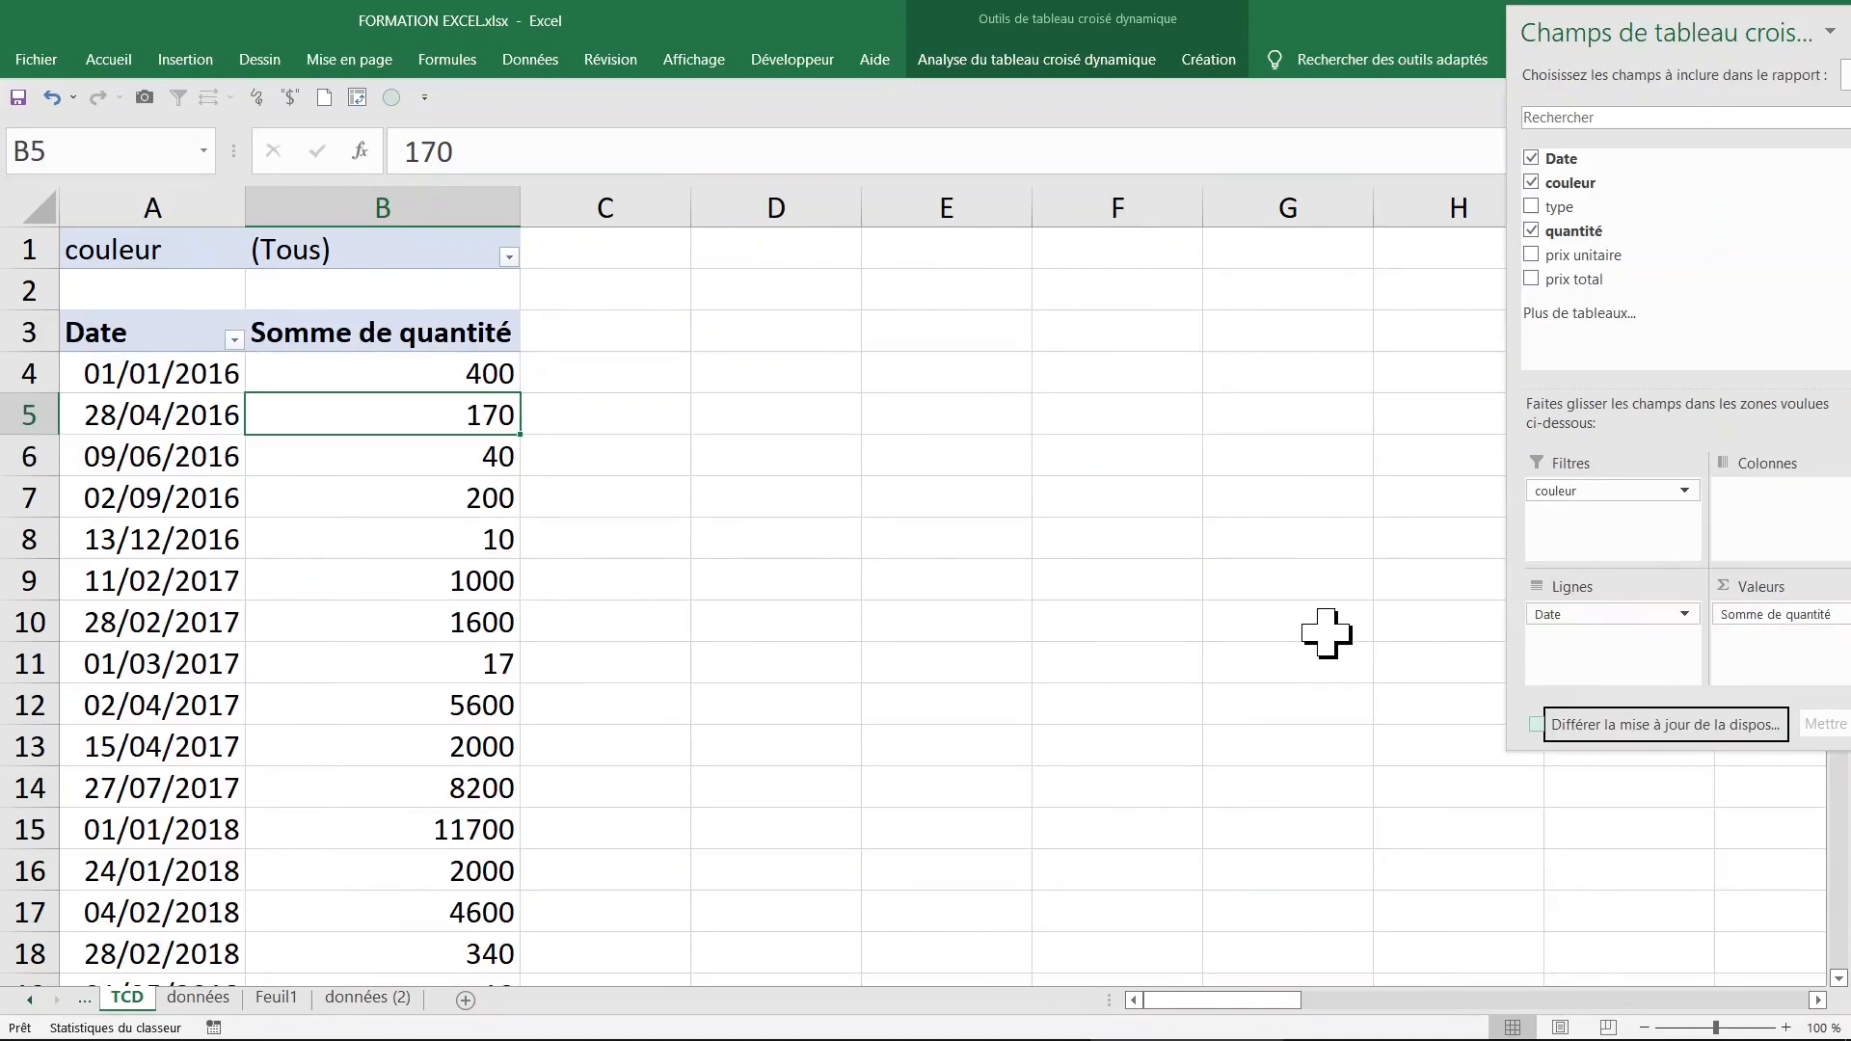
Step: Group the pivot table's dates by Mois and Années
click(225, 426)
click(188, 416)
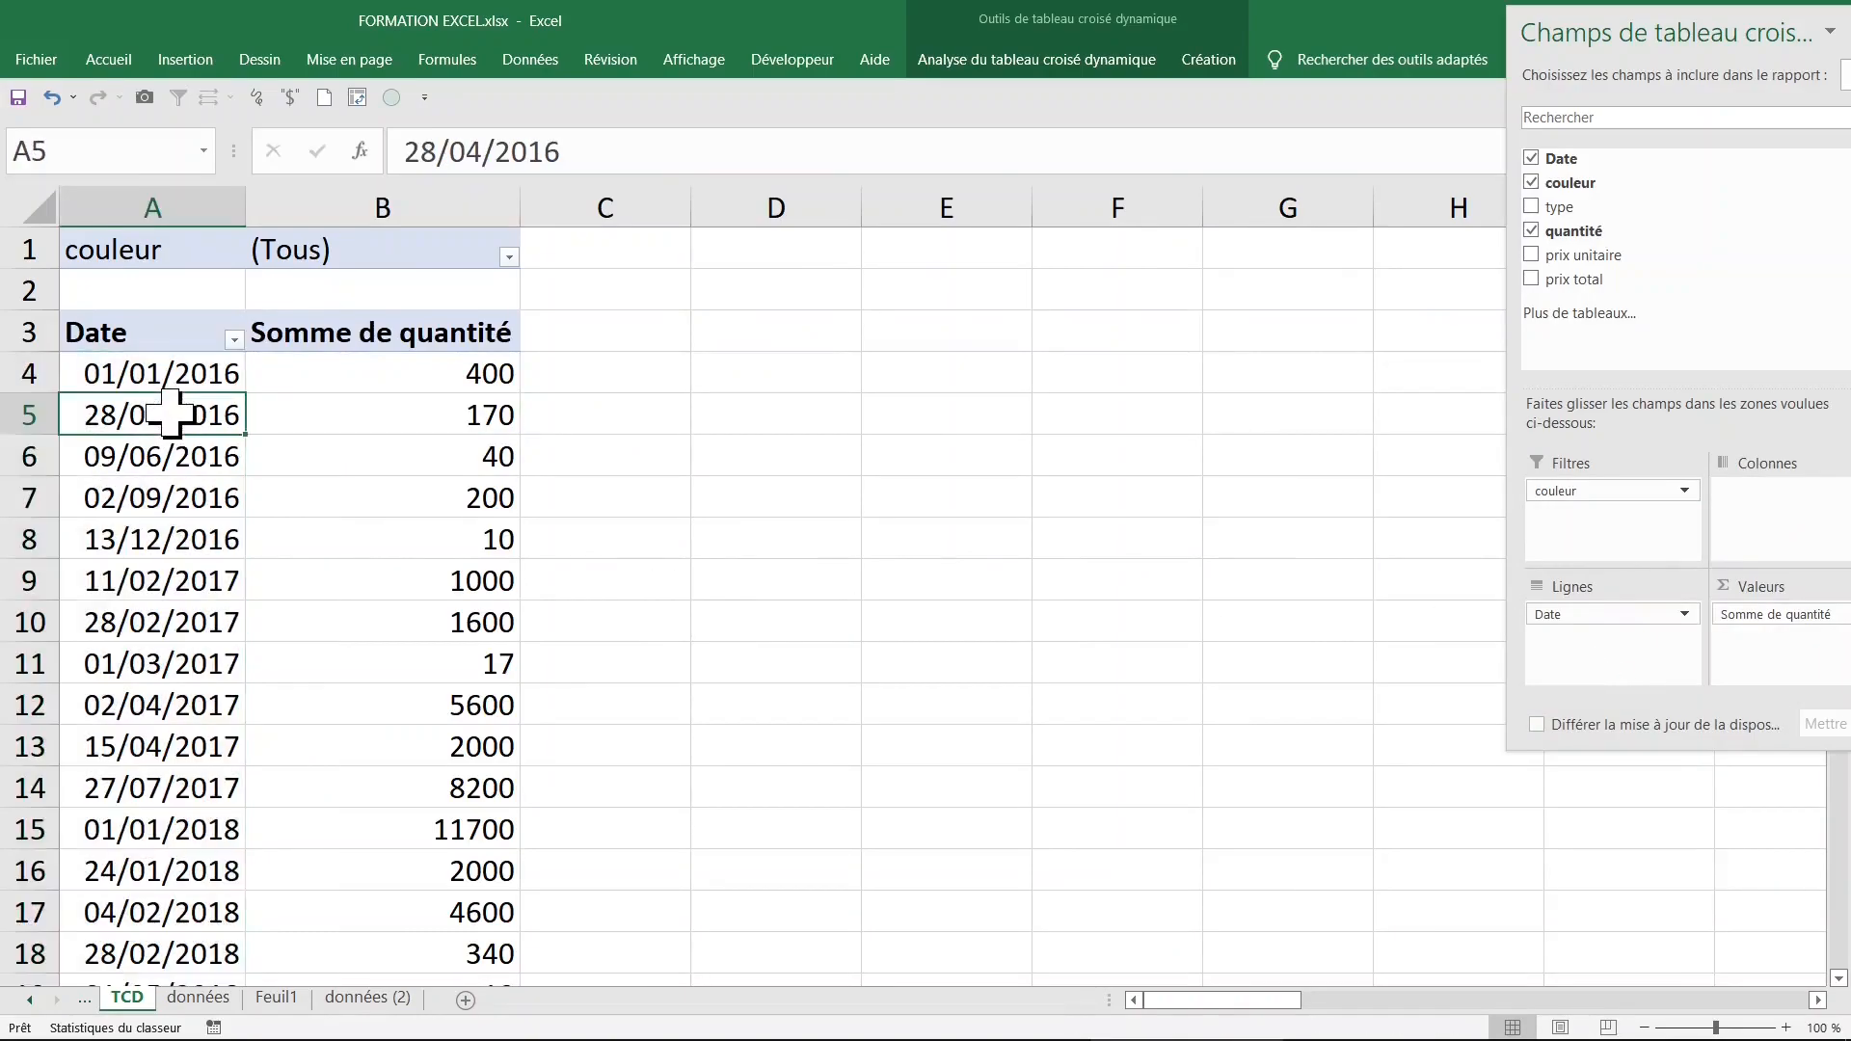
right_click(176, 425)
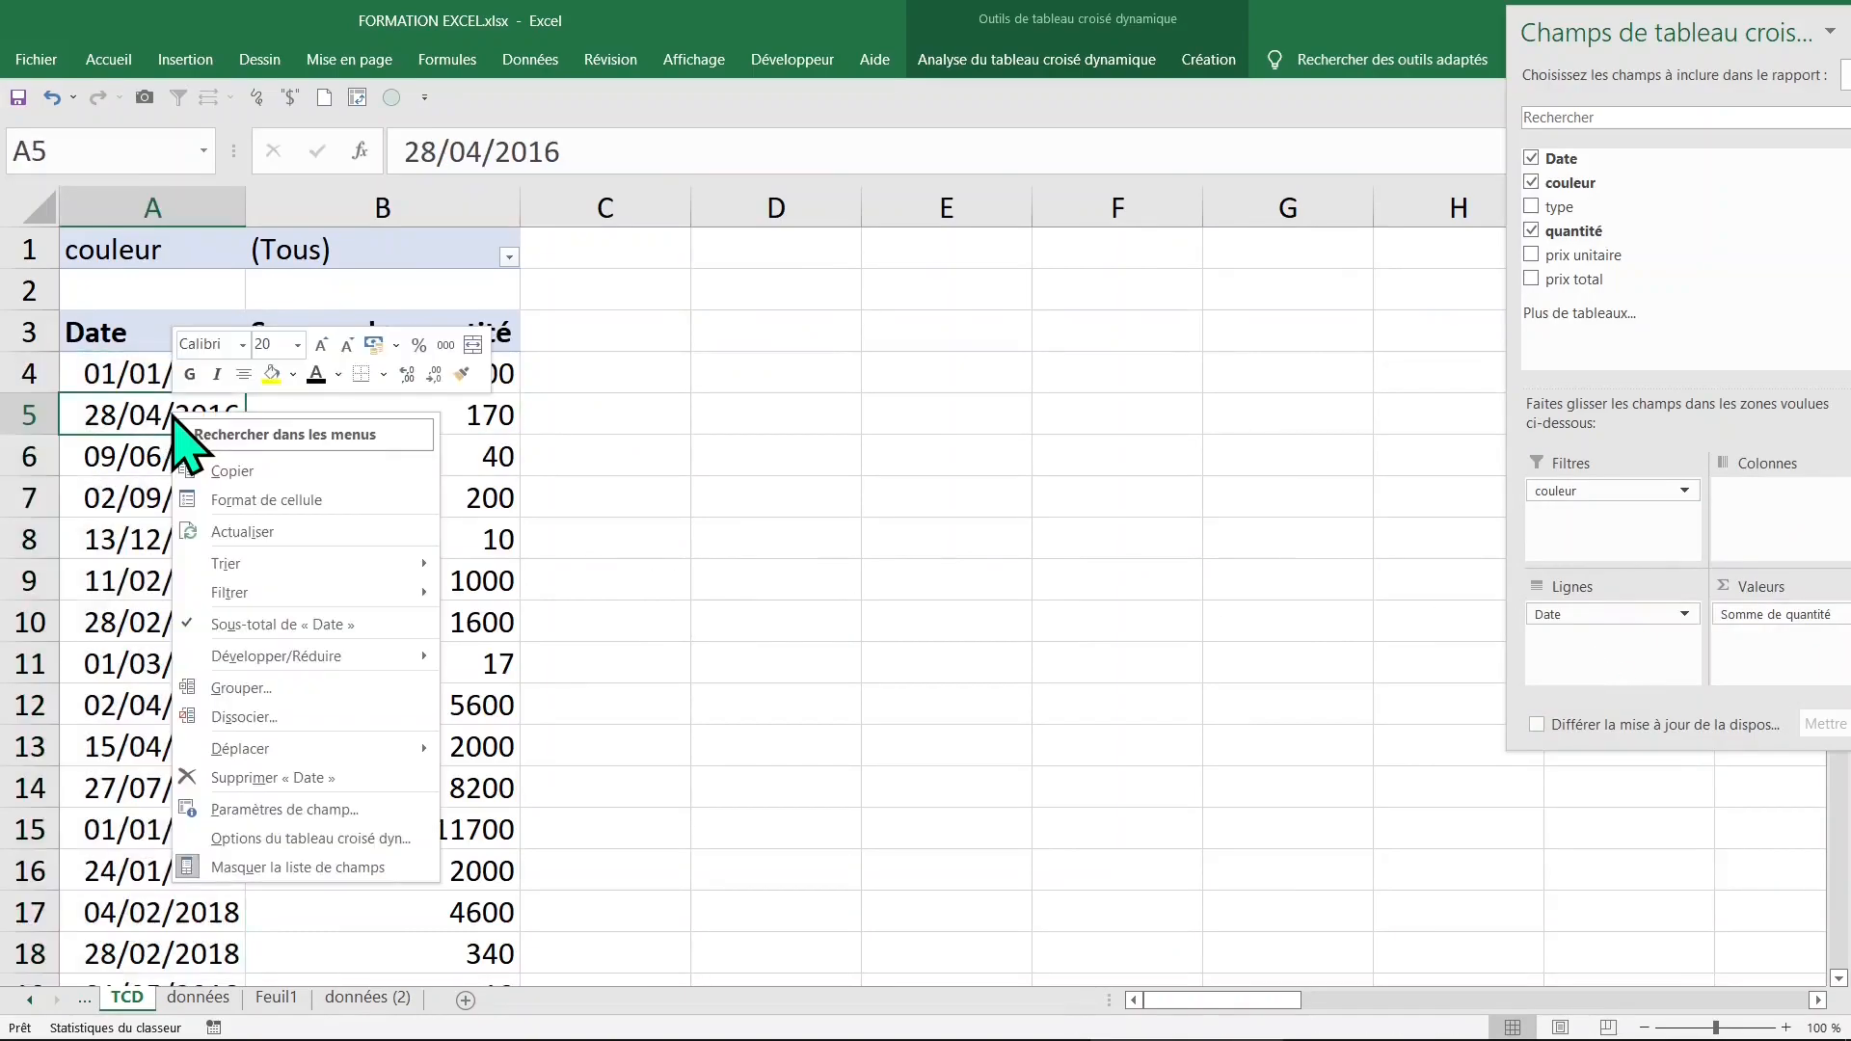
click(290, 687)
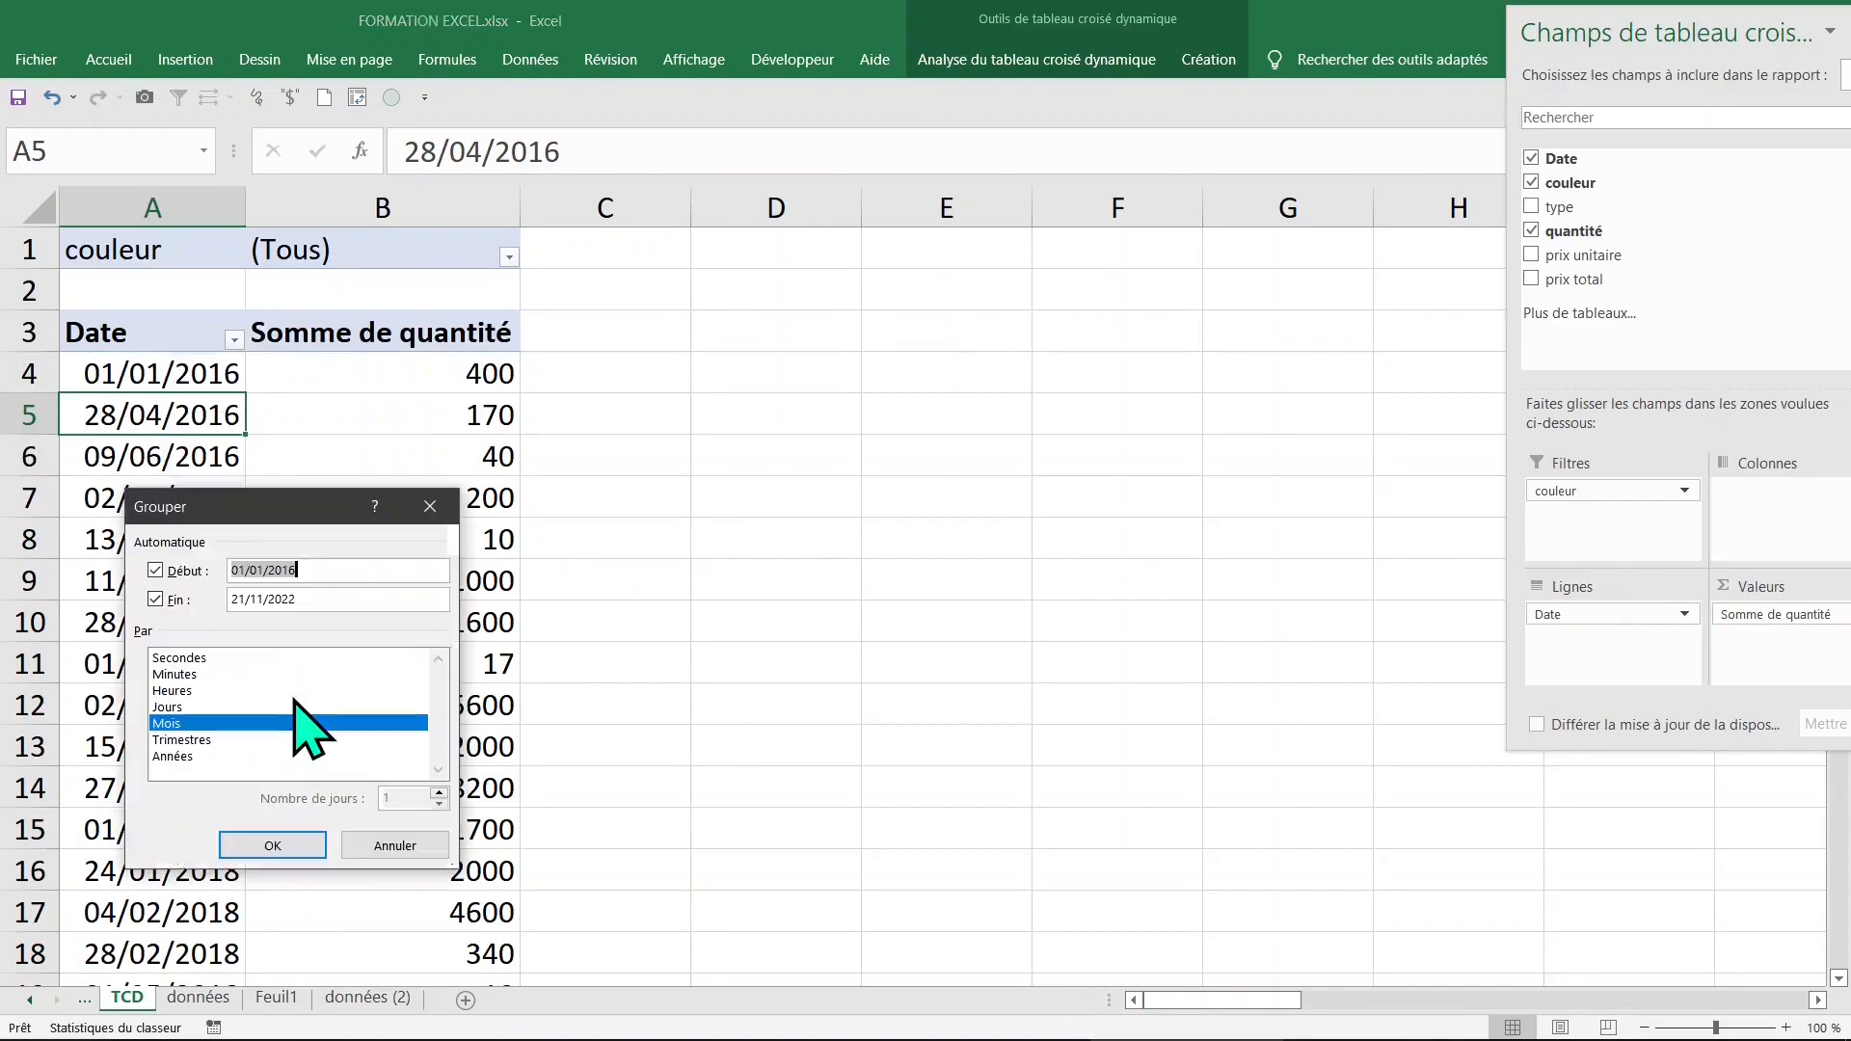
click(193, 756)
click(294, 846)
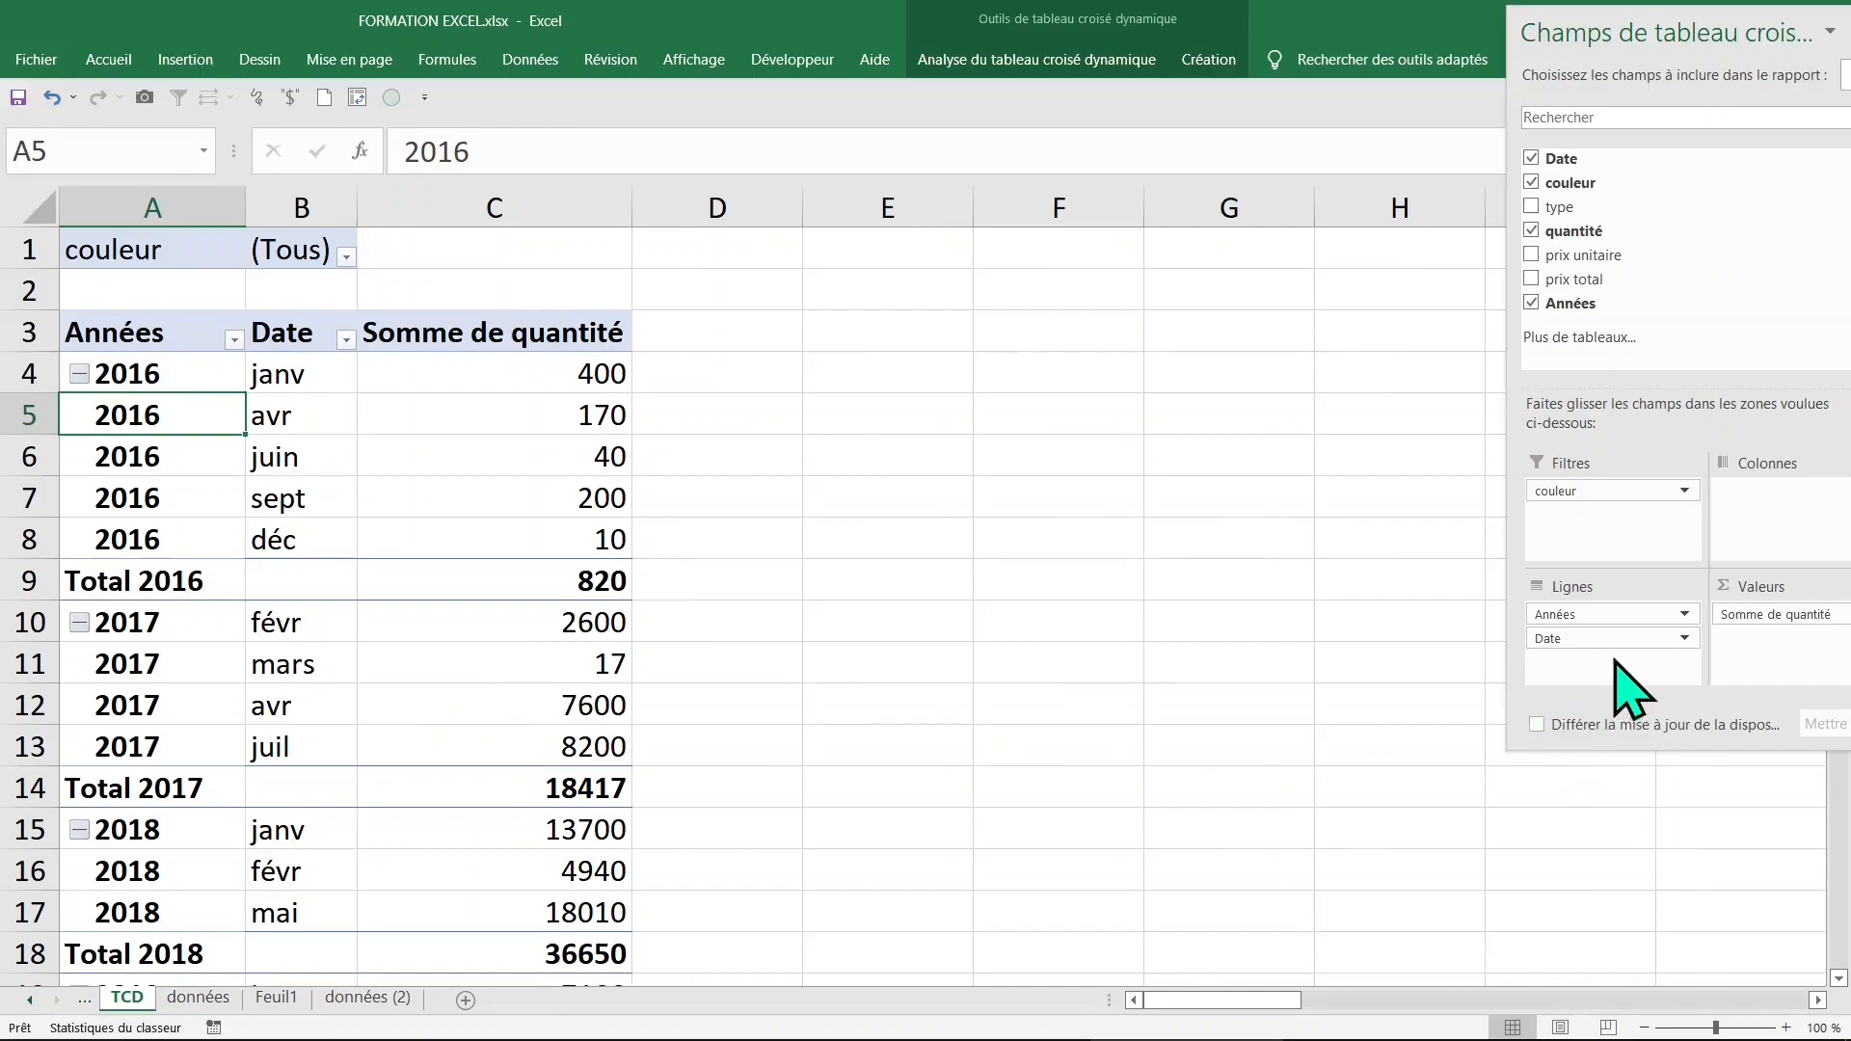
Step: Move Années to the pivot table's columns and close the field list to view the monthly quantities
mouse_move(1591, 614)
mouse_down()
mouse_move(1615, 631)
mouse_move(1777, 559)
mouse_move(1784, 494)
mouse_up()
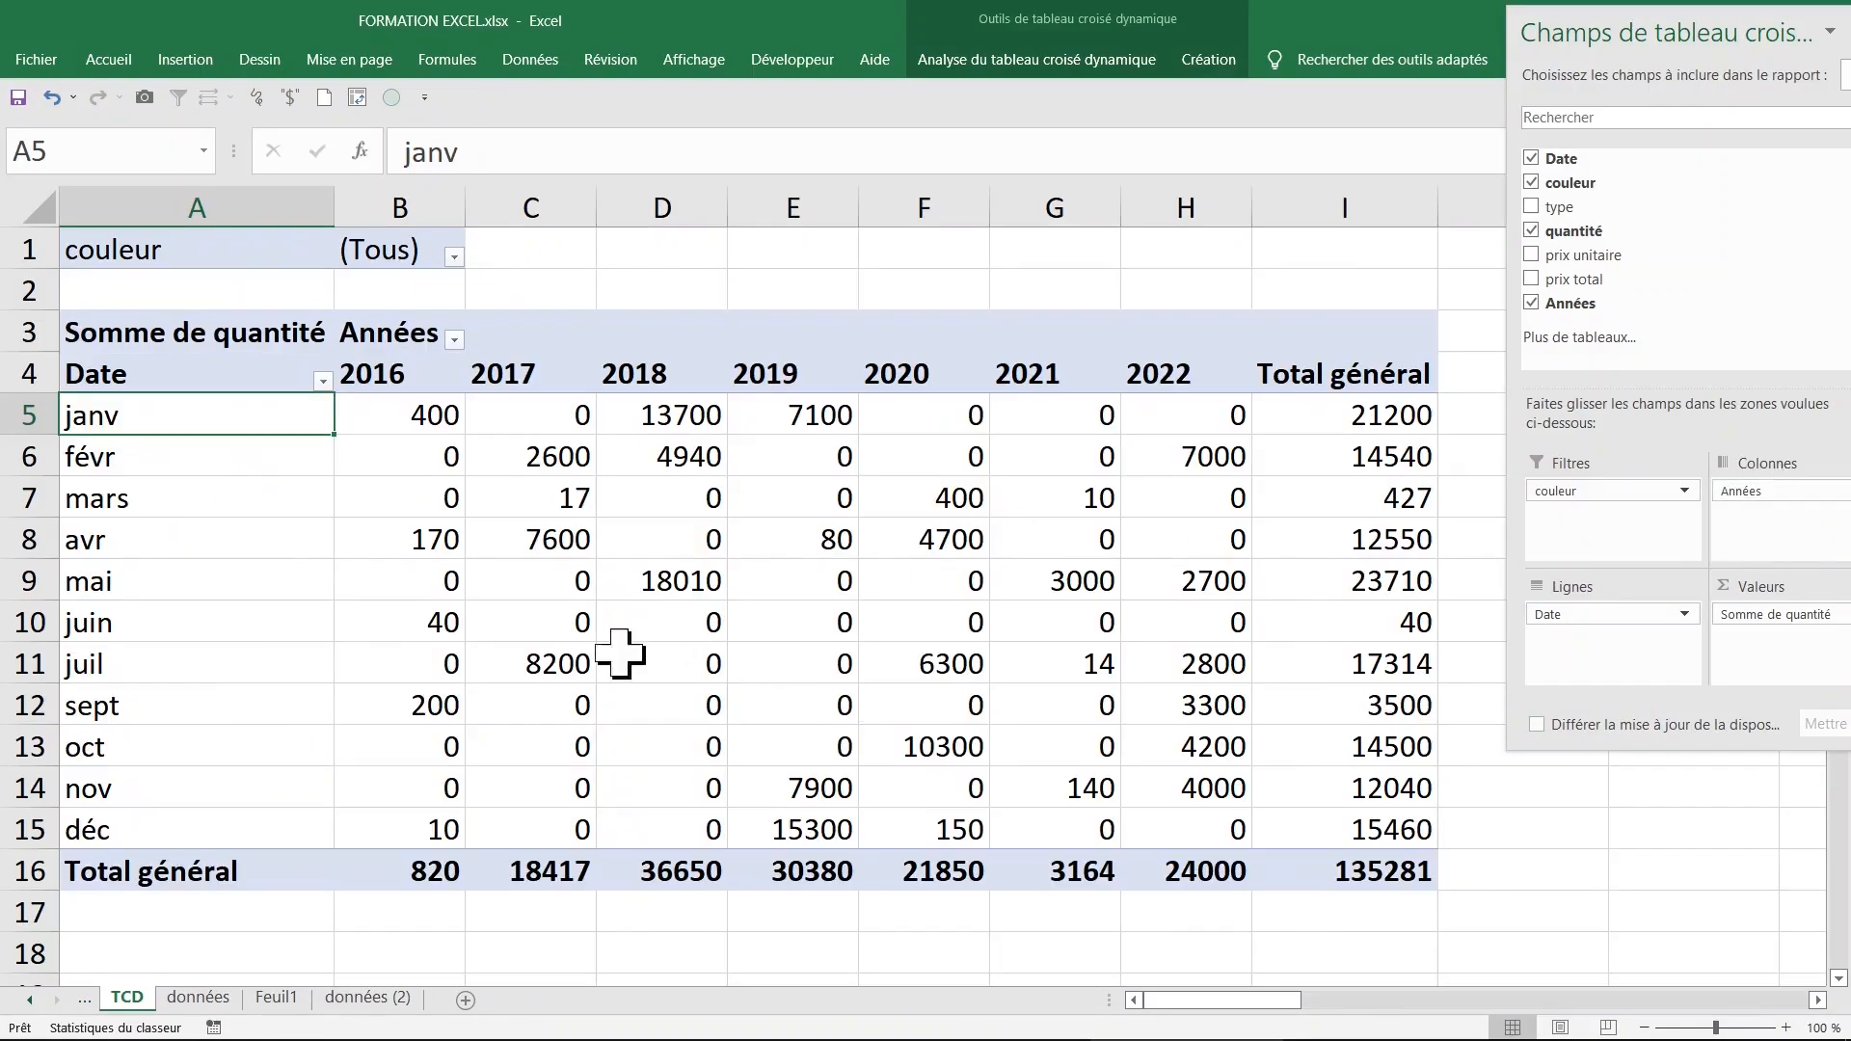
click(576, 667)
drag(1707, 33, 1354, 86)
click(1555, 91)
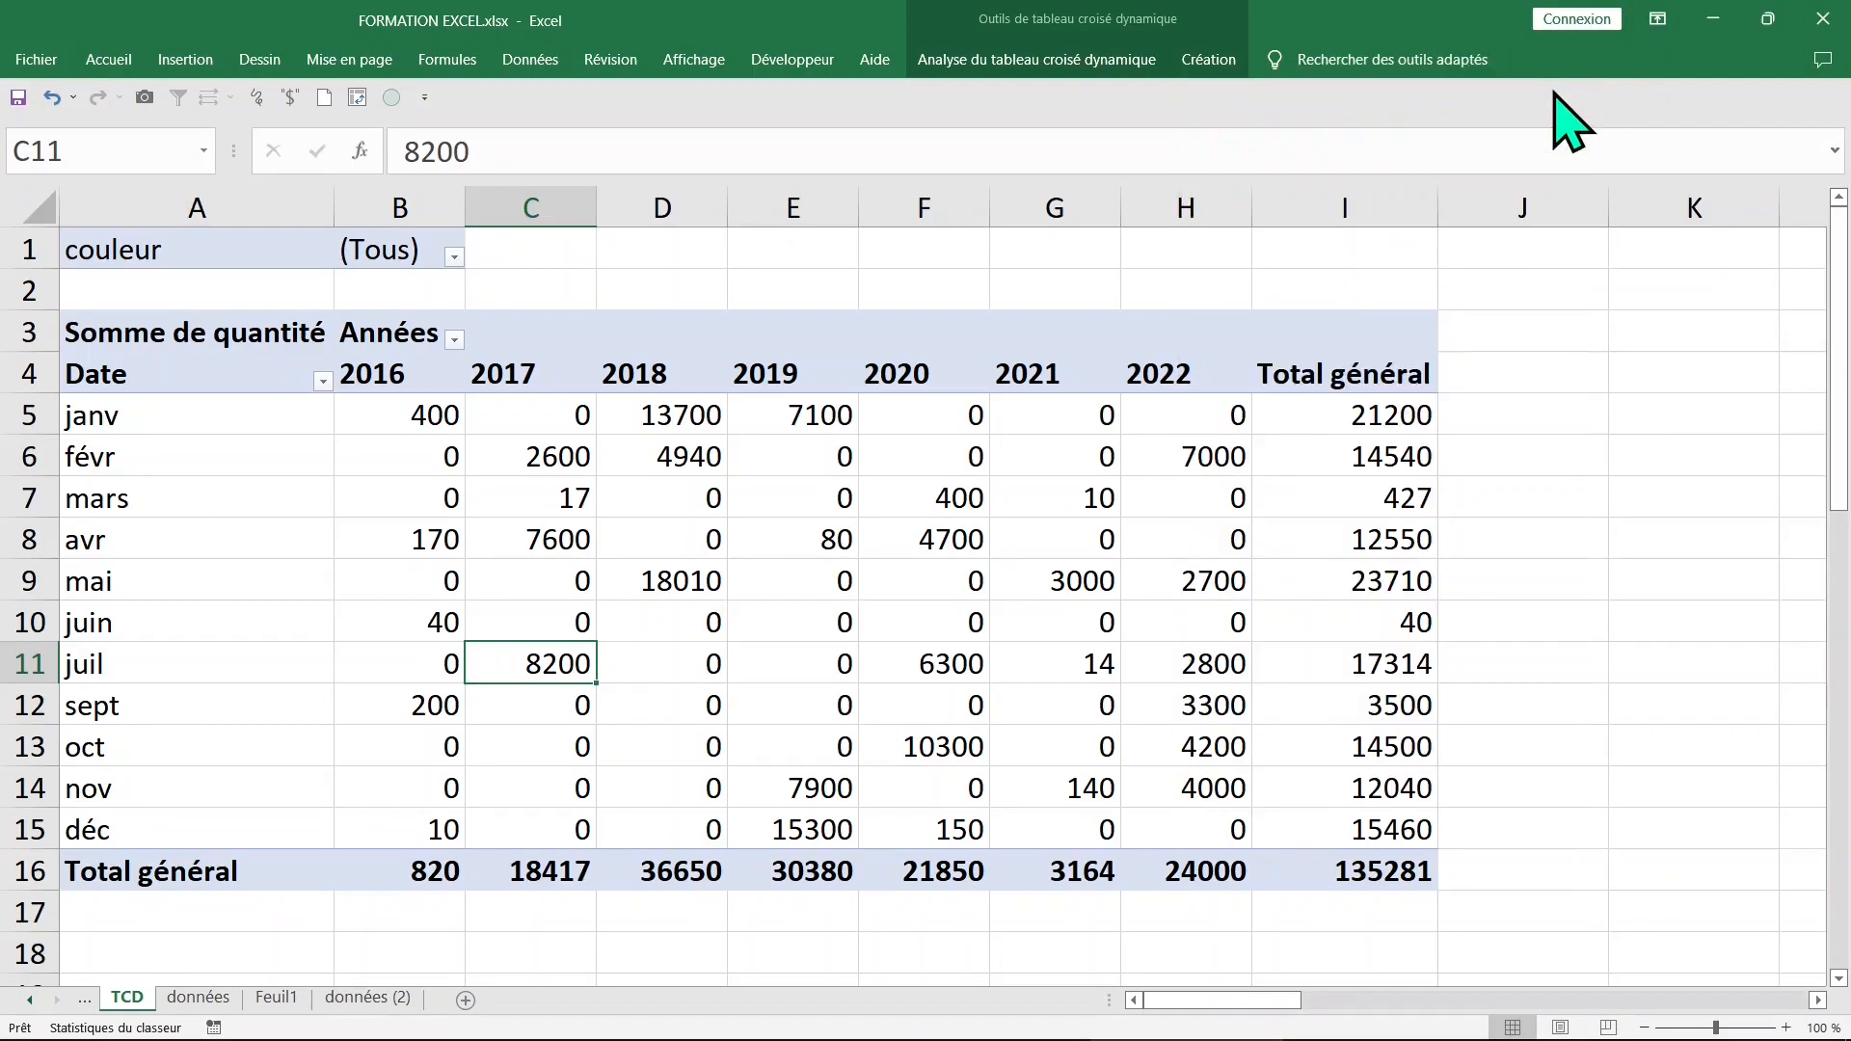
drag(463, 386, 1234, 783)
click(674, 511)
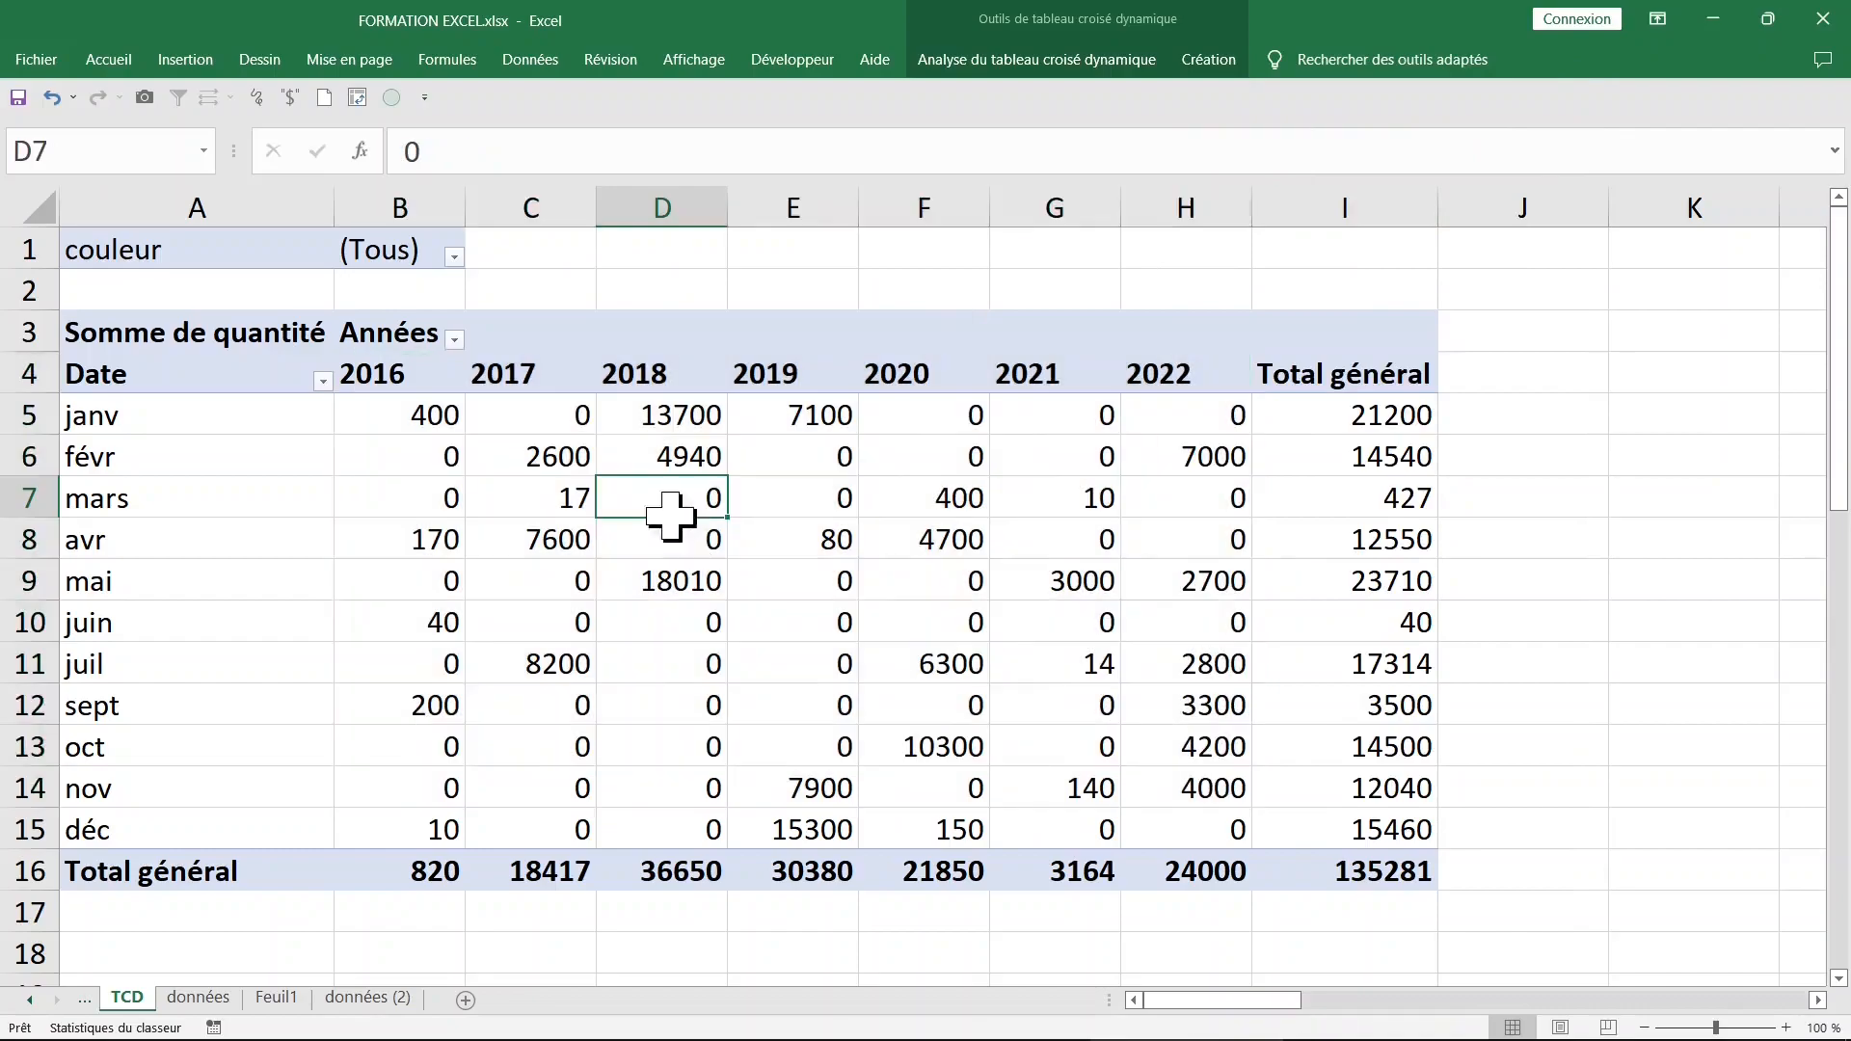
Step: Summarize the pivot table's quantité values by Max
click(401, 384)
right_click(394, 385)
right_click(425, 459)
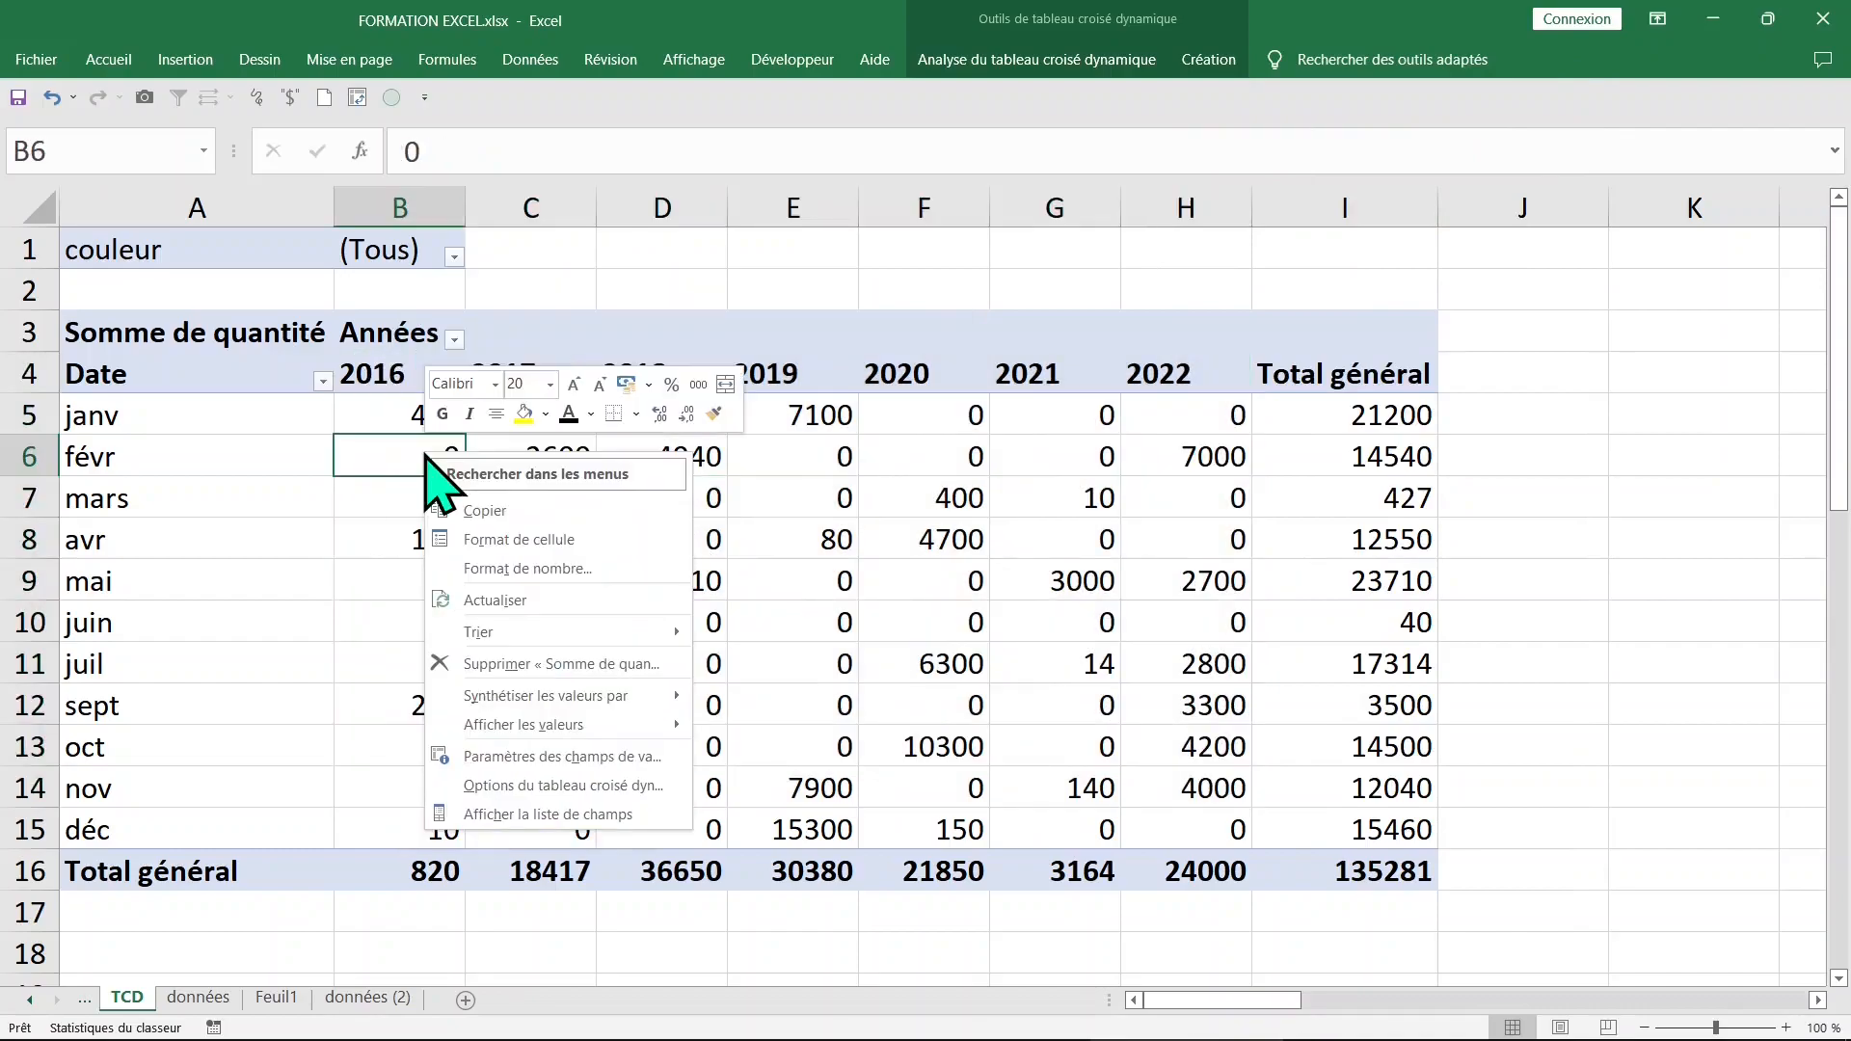
mouse_move(559, 698)
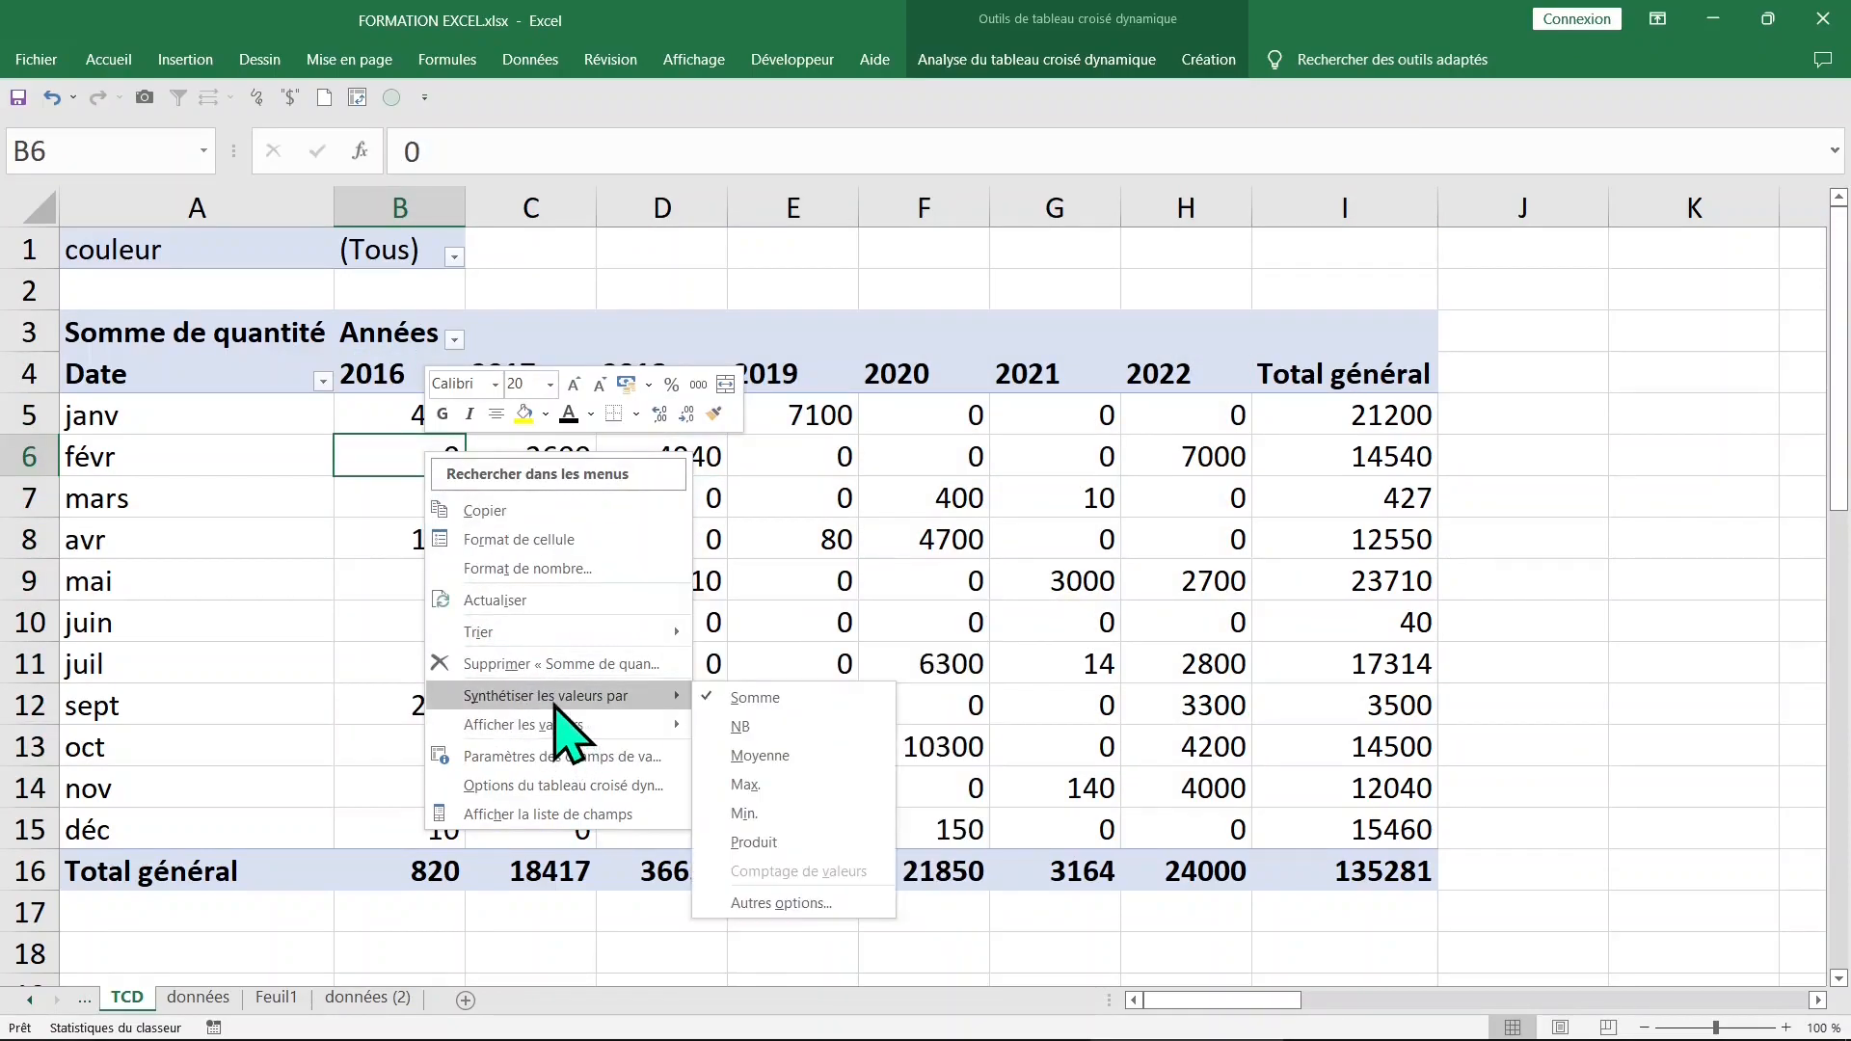
click(815, 785)
Step: Summarize the pivot table's quantité values by Min
click(355, 413)
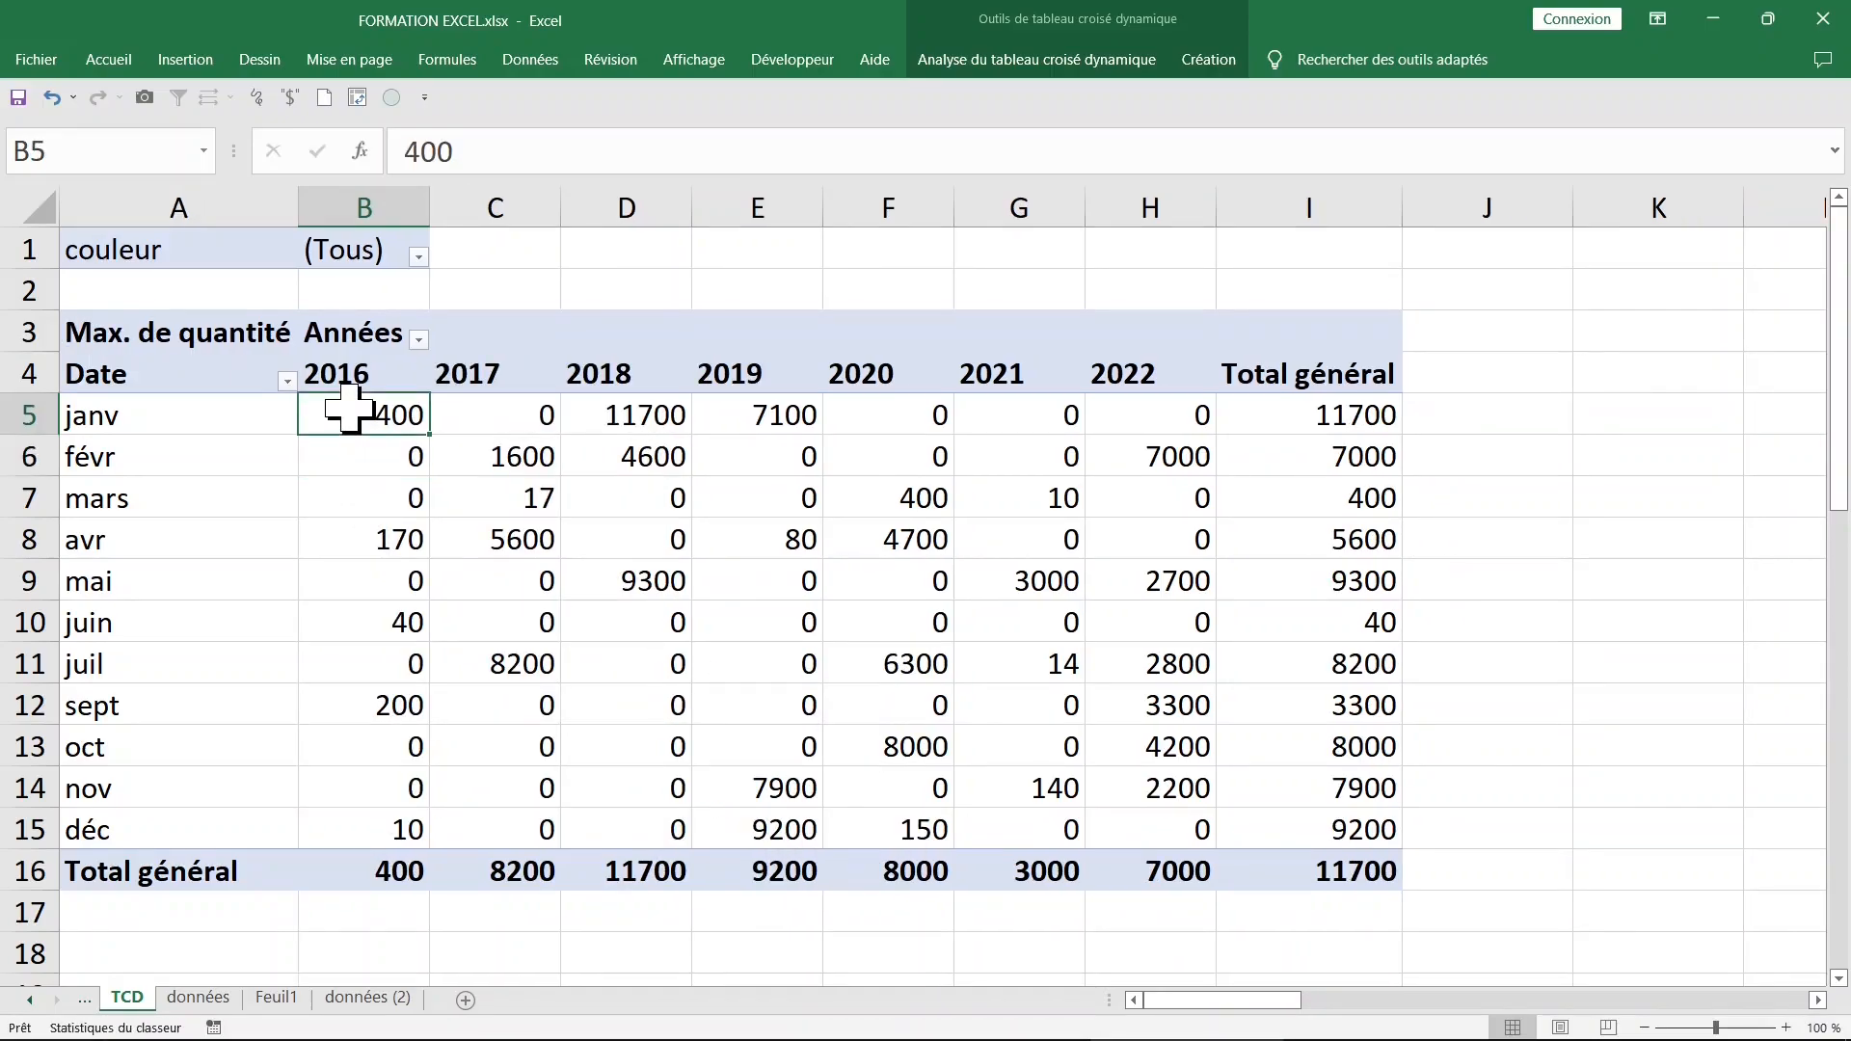
right_click(353, 411)
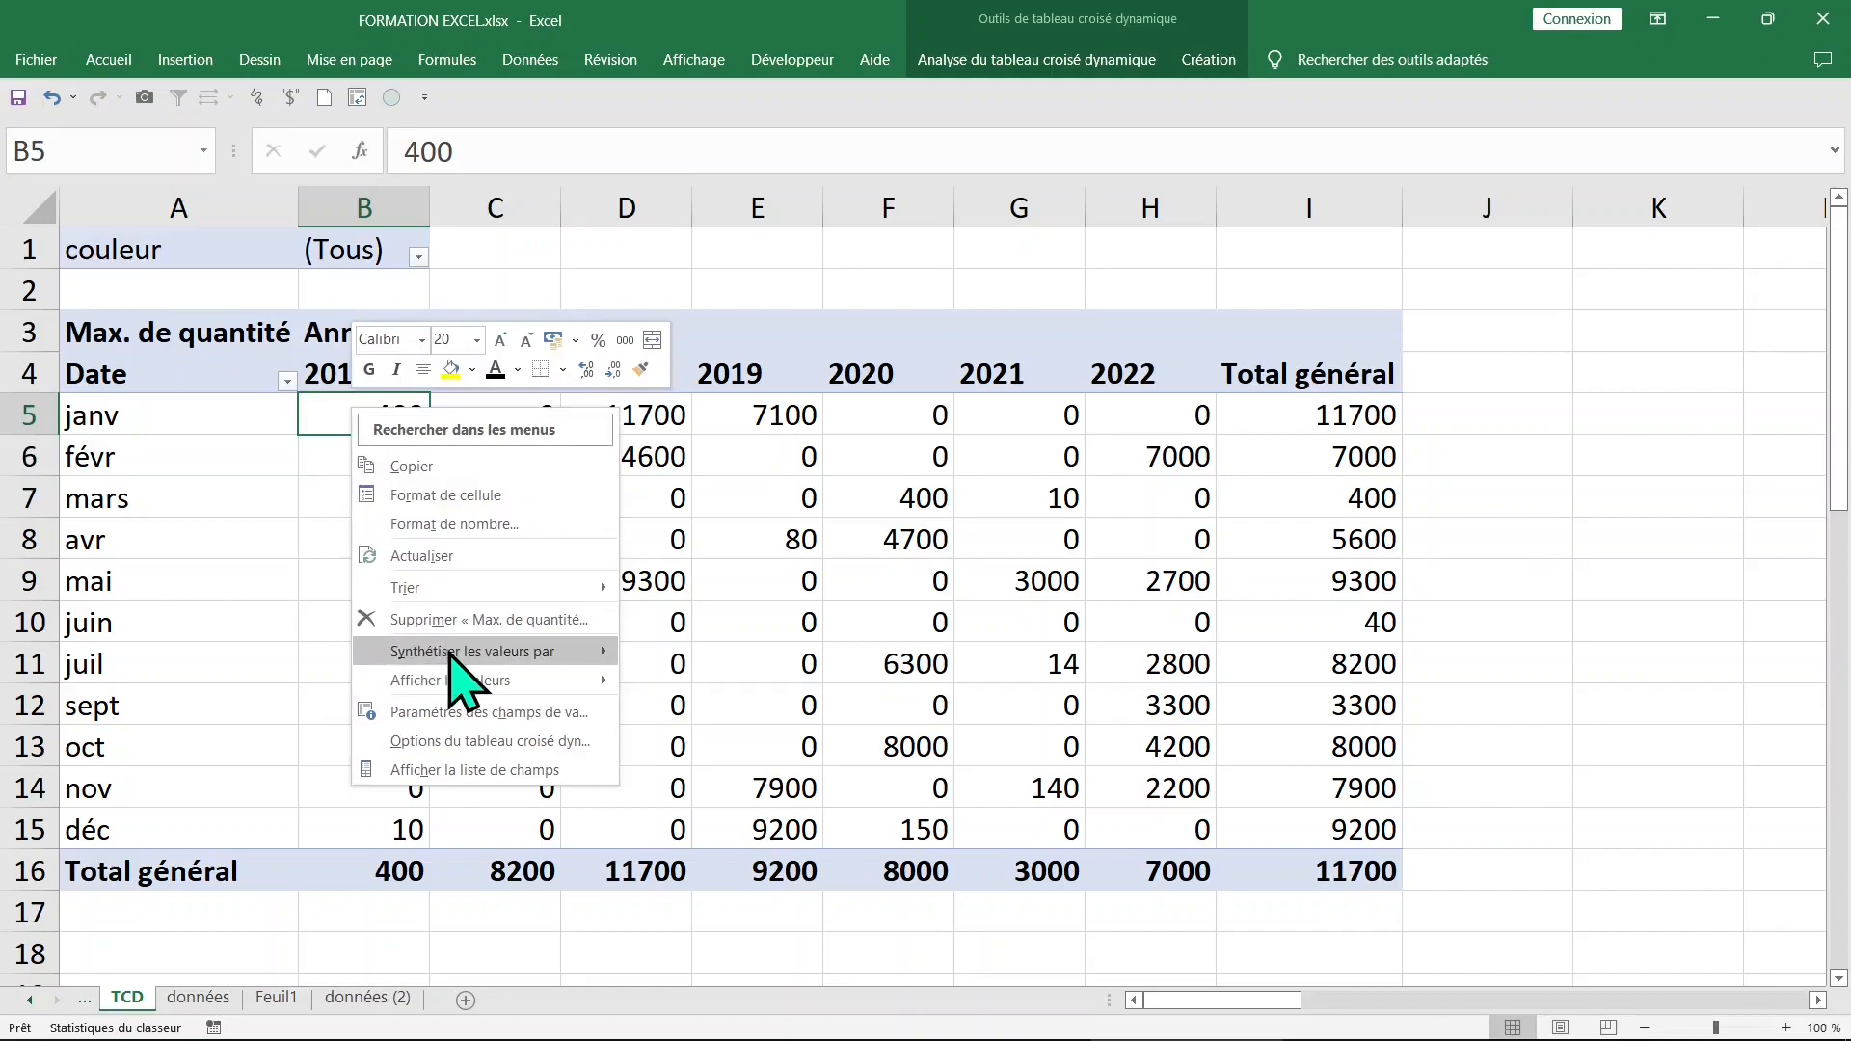
mouse_move(579, 654)
click(711, 768)
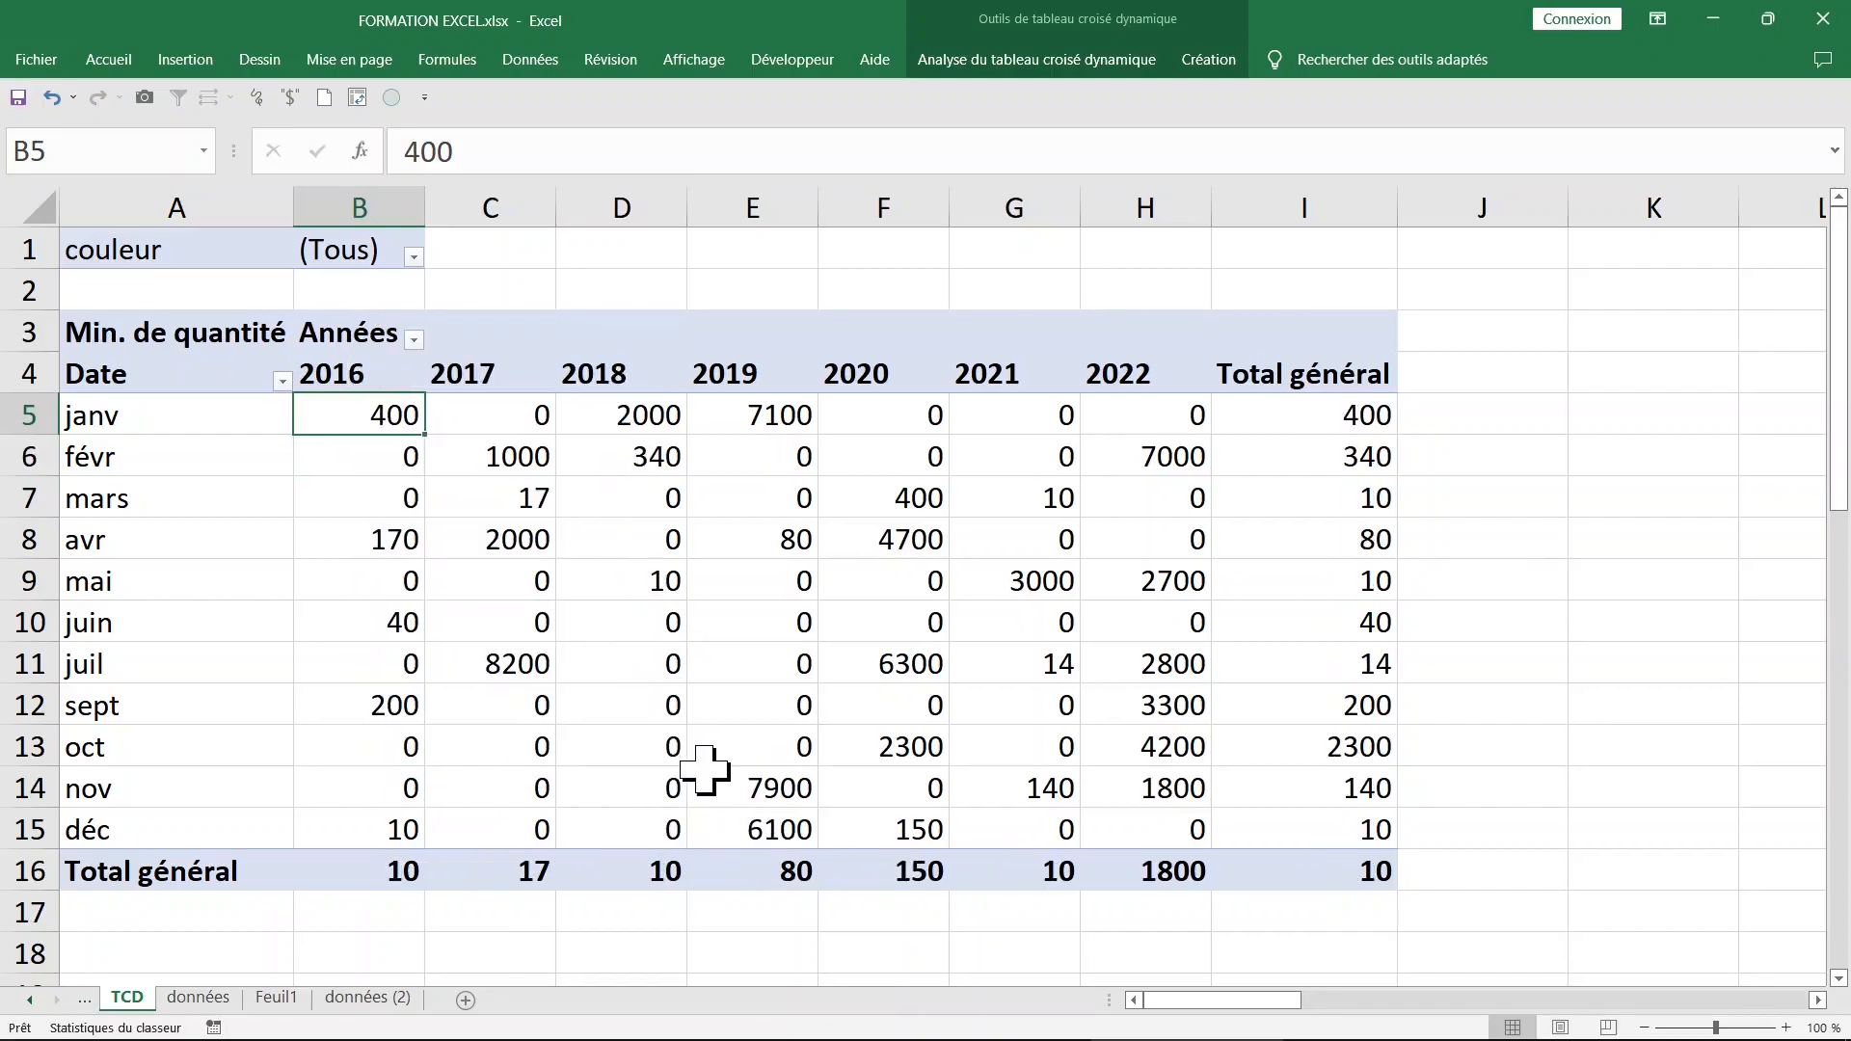
Step: Review the minimum quantities, the choices in the couleur report filter and the month labels in the pivot table's rows
click(488, 459)
click(413, 256)
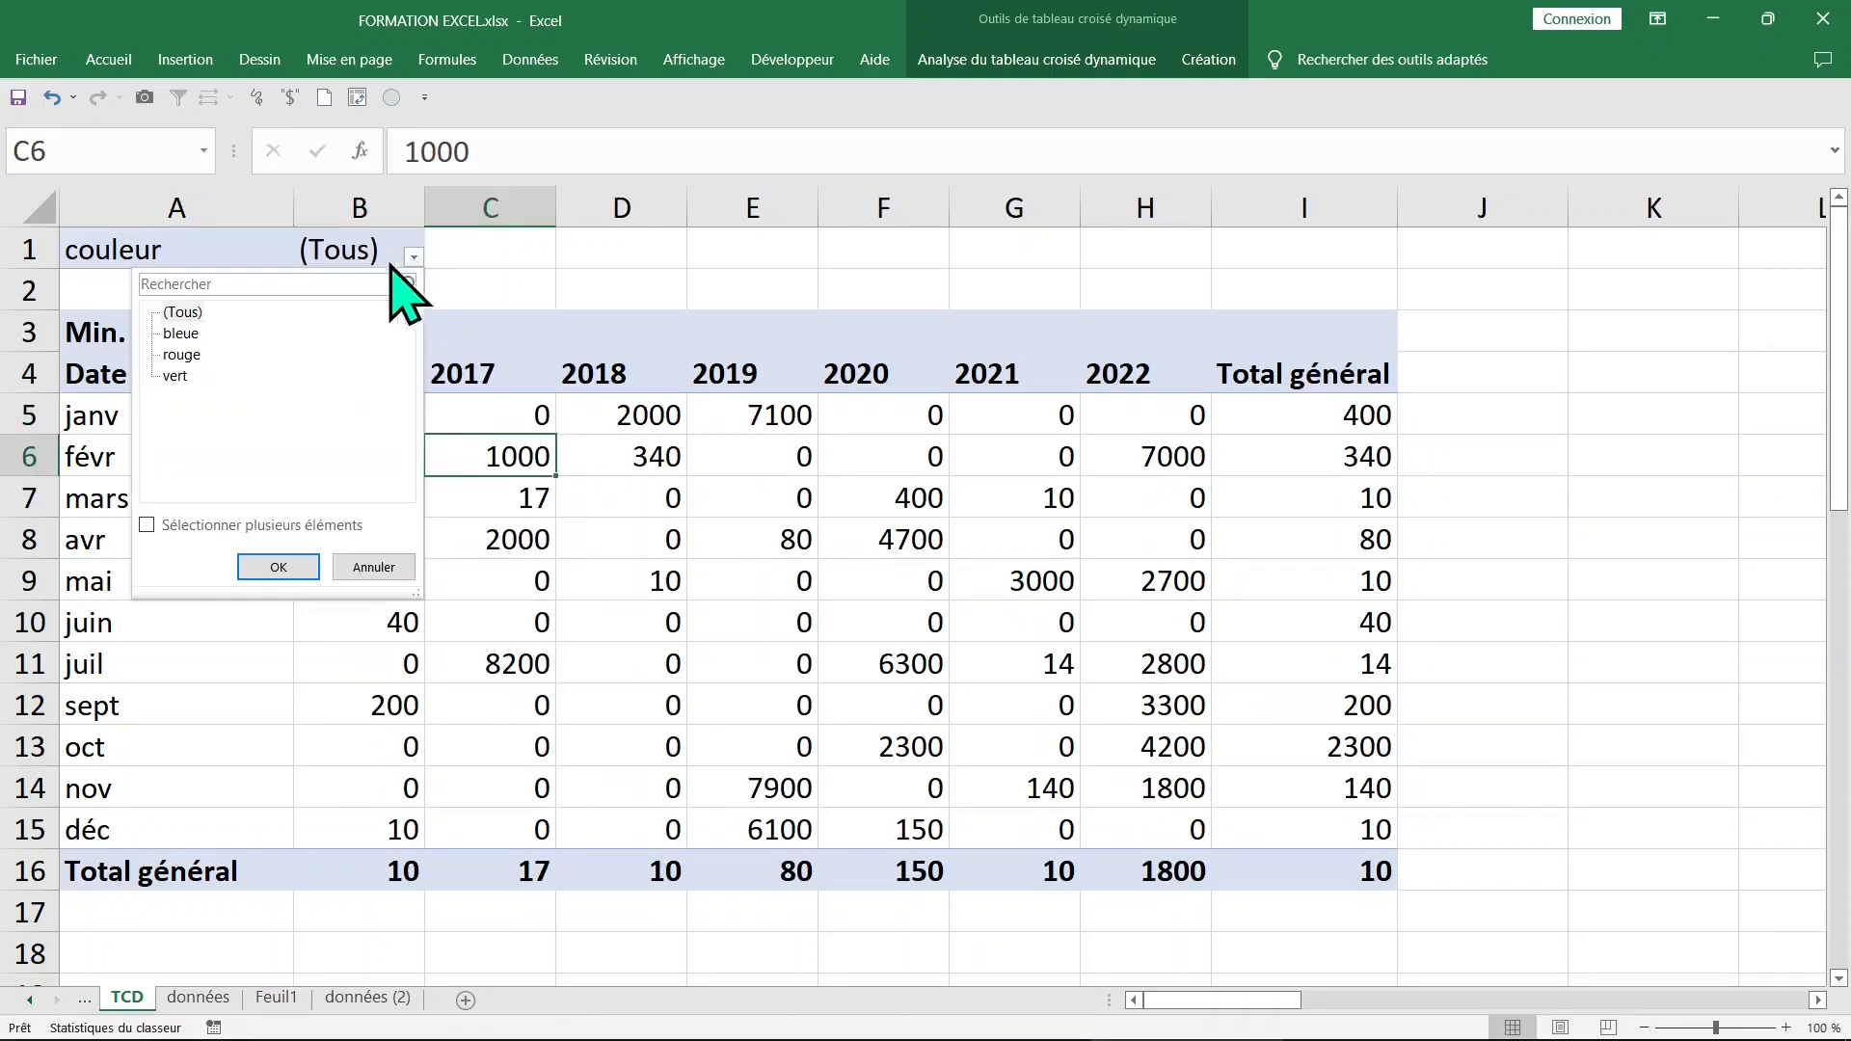
click(533, 492)
click(390, 417)
click(530, 493)
click(353, 388)
click(349, 458)
click(193, 478)
click(231, 437)
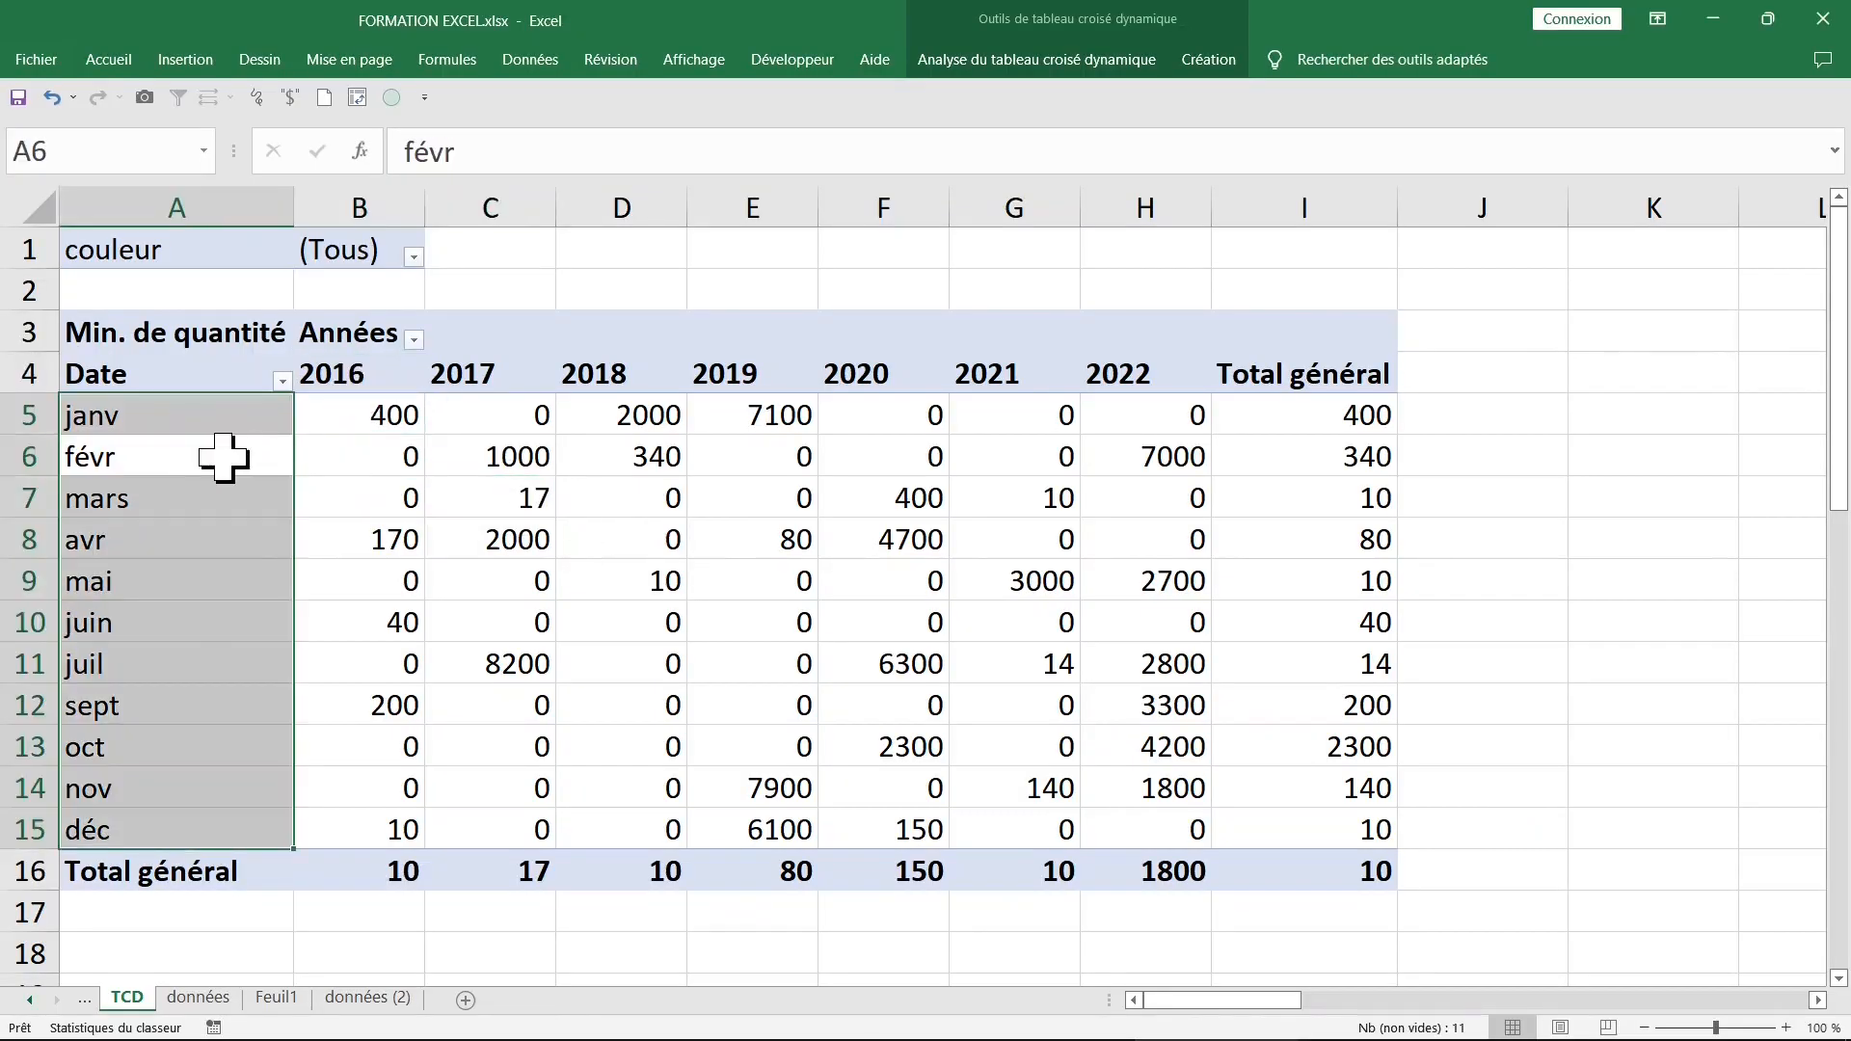
Step: Swap the pivot table's axes so Années is in the rows and Date in the columns
click(228, 456)
right_click(223, 462)
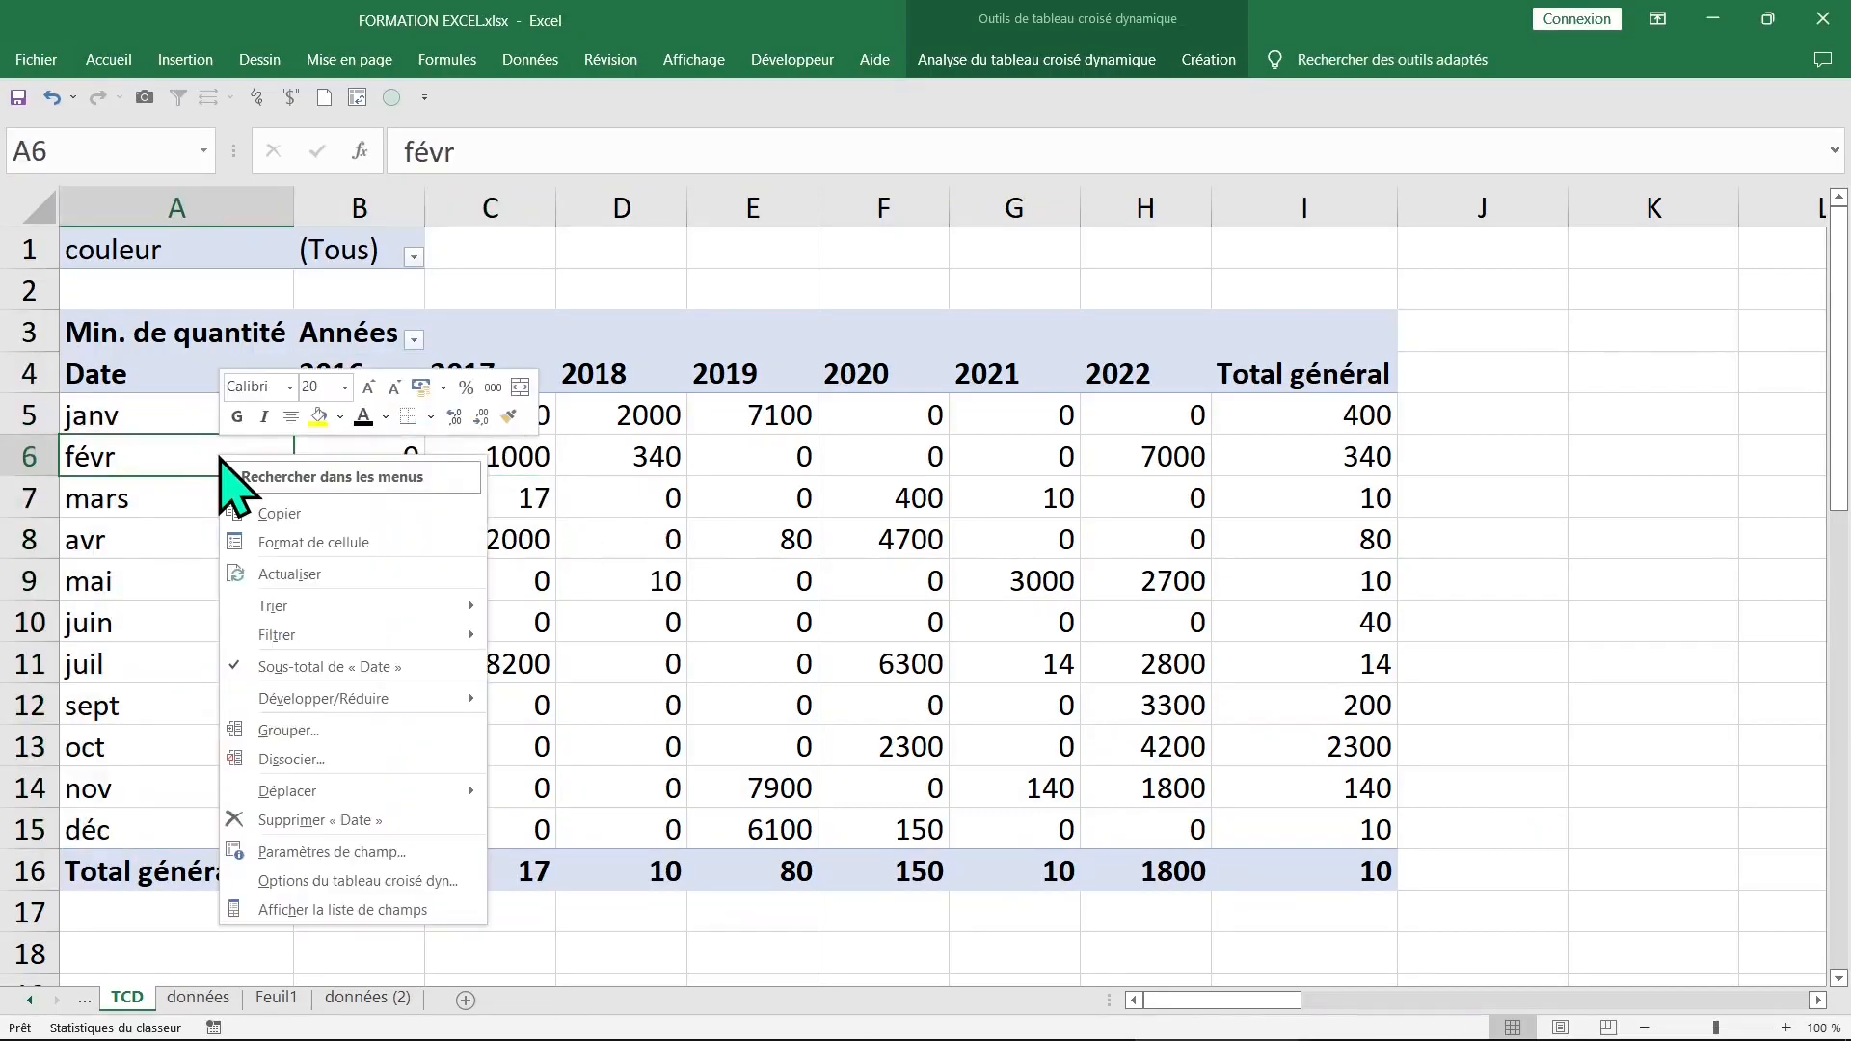
click(429, 909)
mouse_move(1482, 559)
mouse_down()
mouse_move(1311, 732)
mouse_move(1285, 687)
mouse_move(1452, 557)
mouse_up()
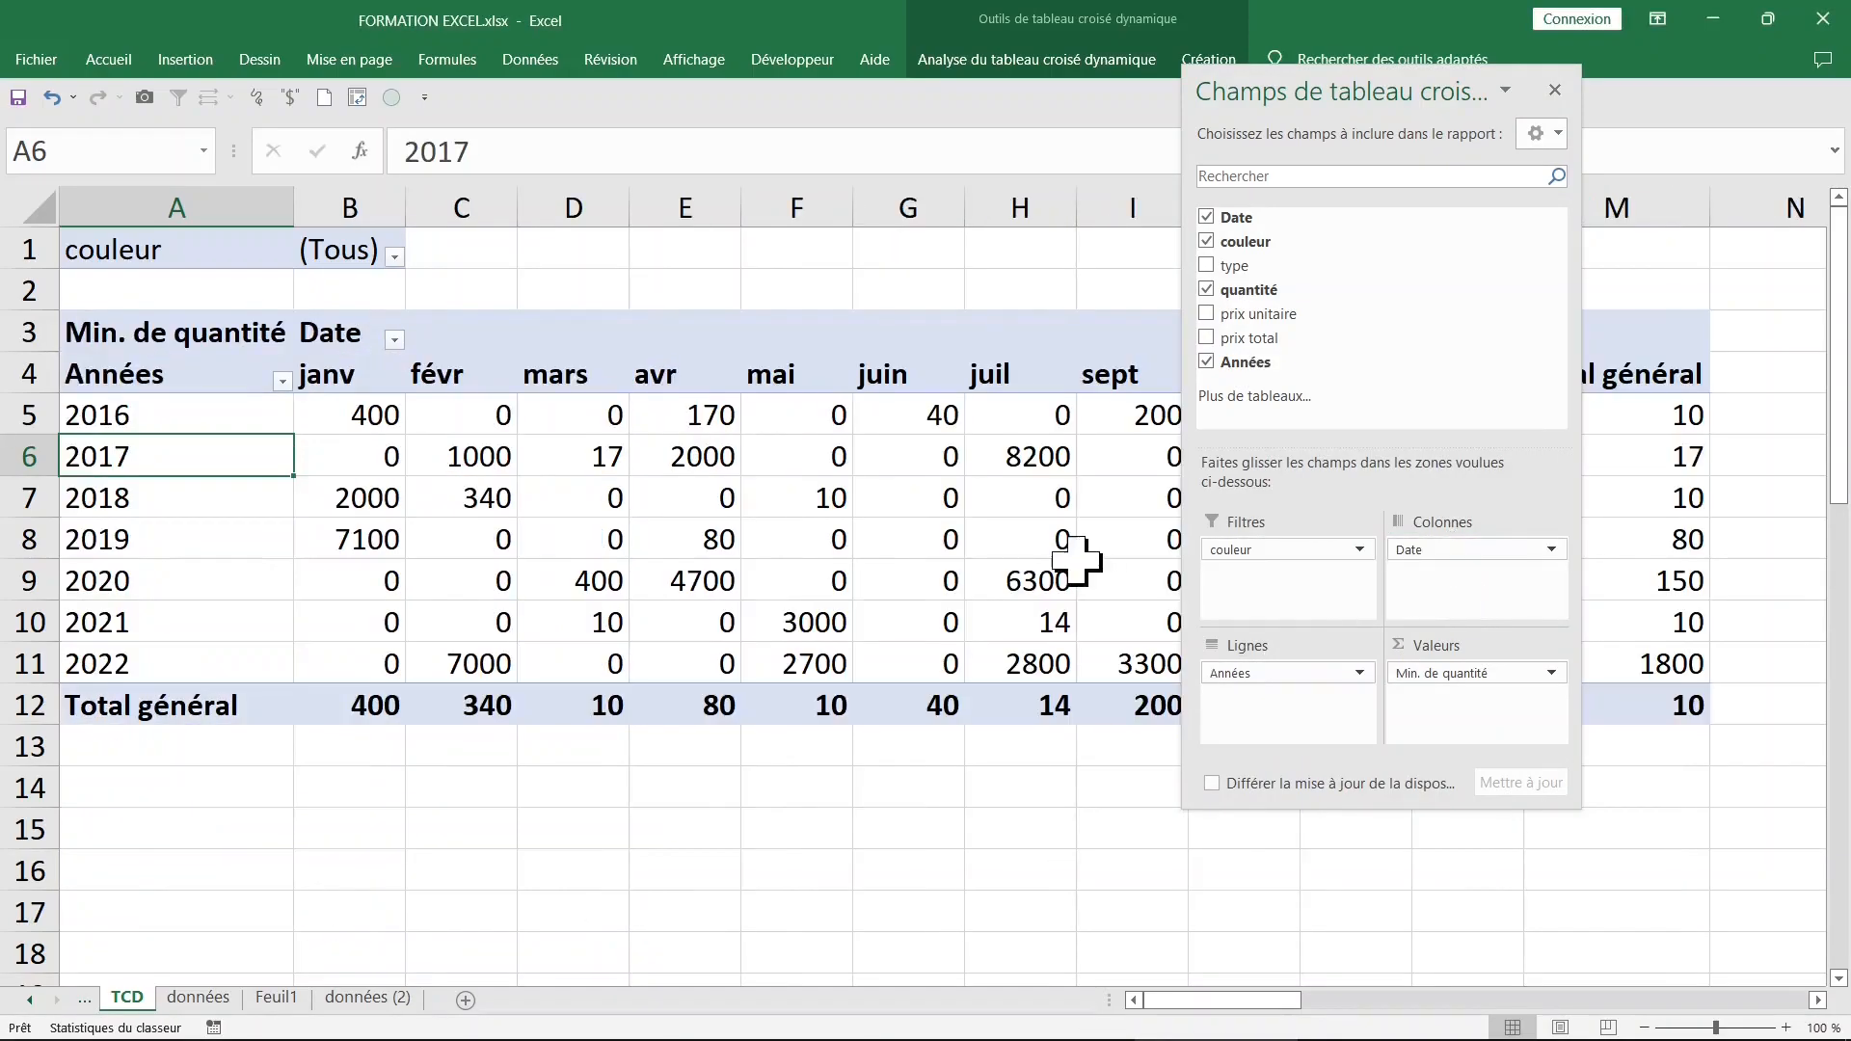
click(808, 742)
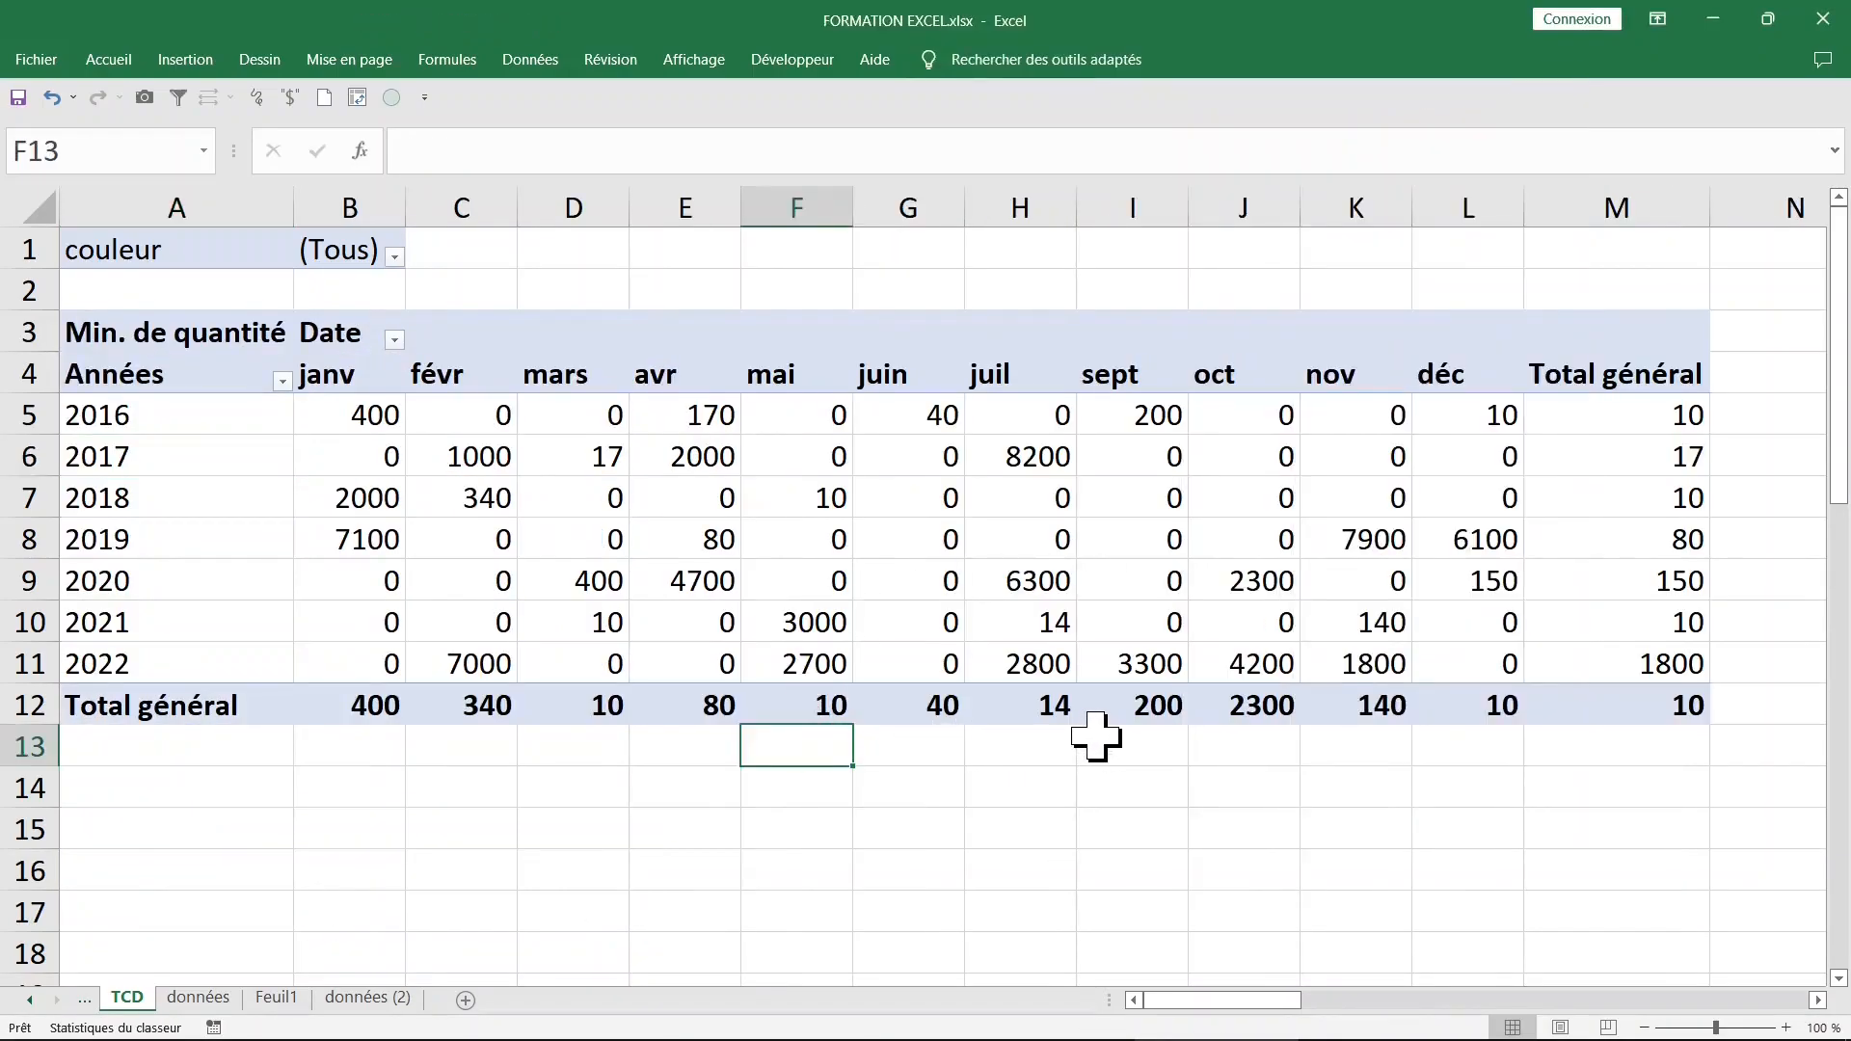
Step: Check the couleur filter's choices and add the type field below couleur in the pivot table's report filters
click(395, 256)
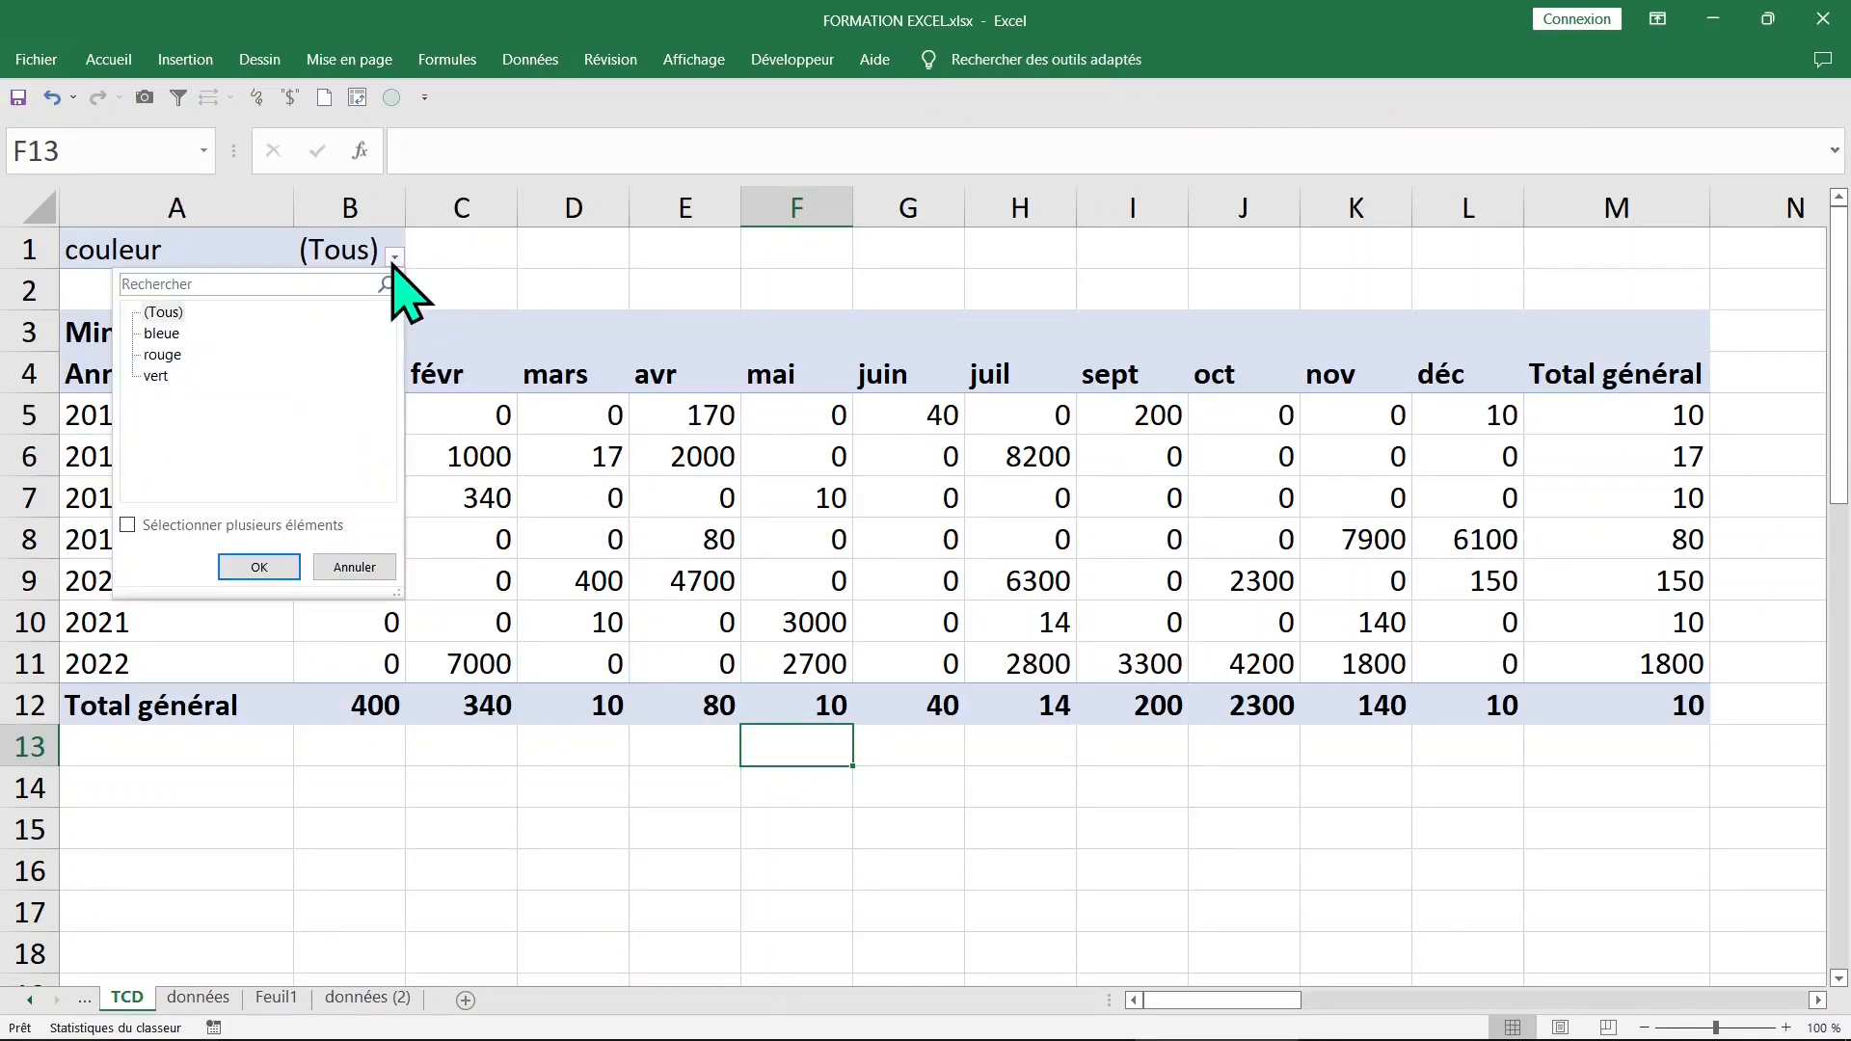
click(519, 389)
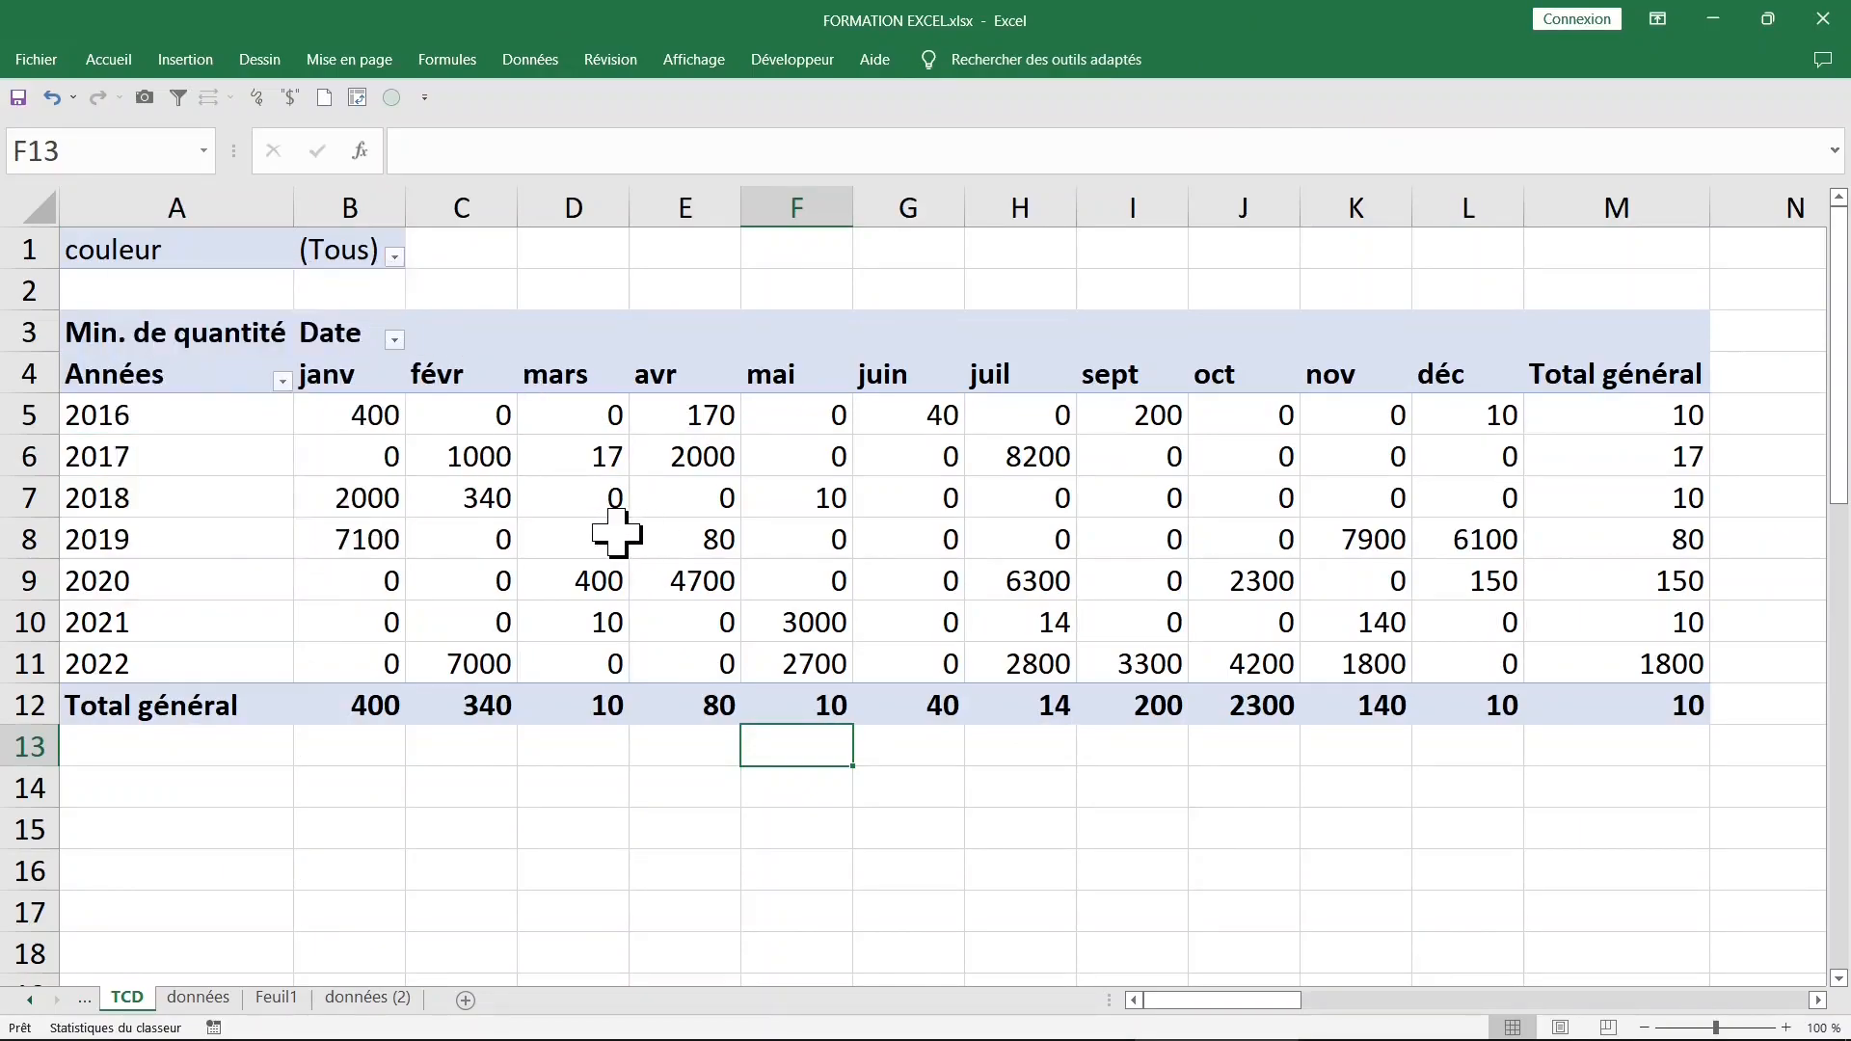
right_click(487, 424)
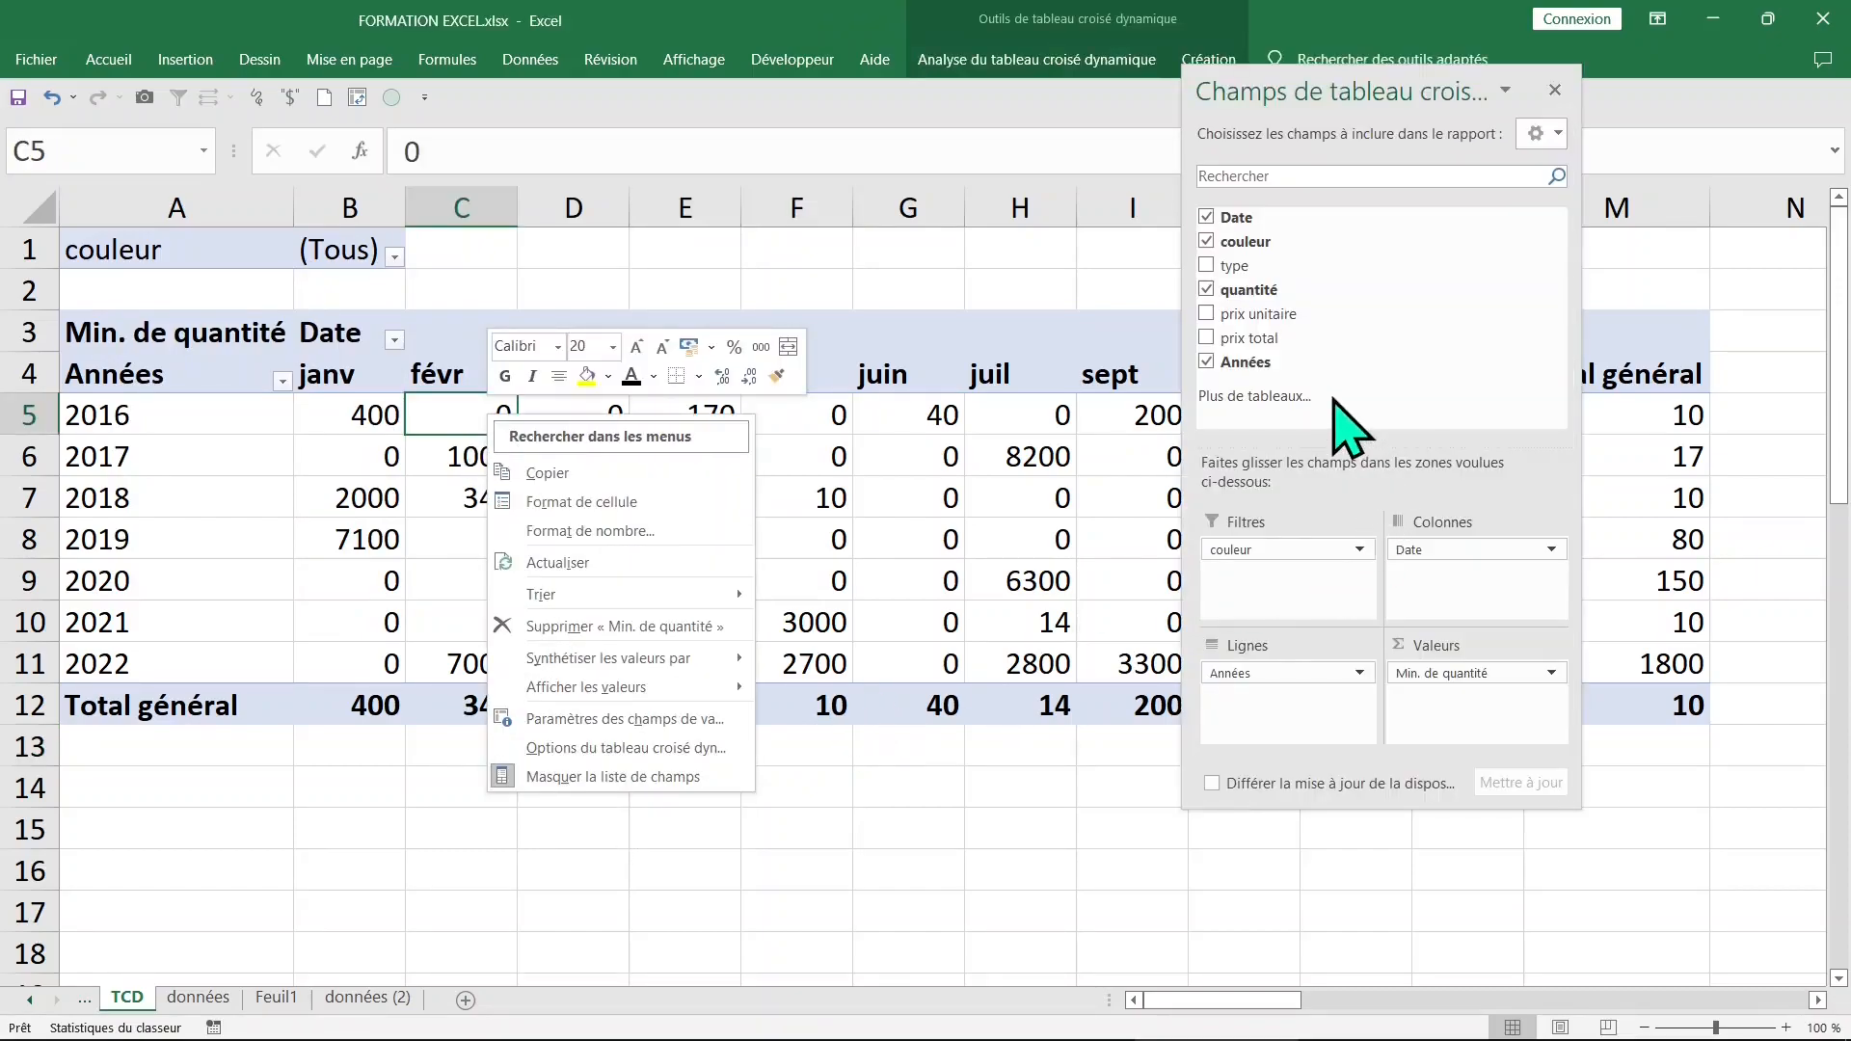
drag(1238, 274, 1254, 349)
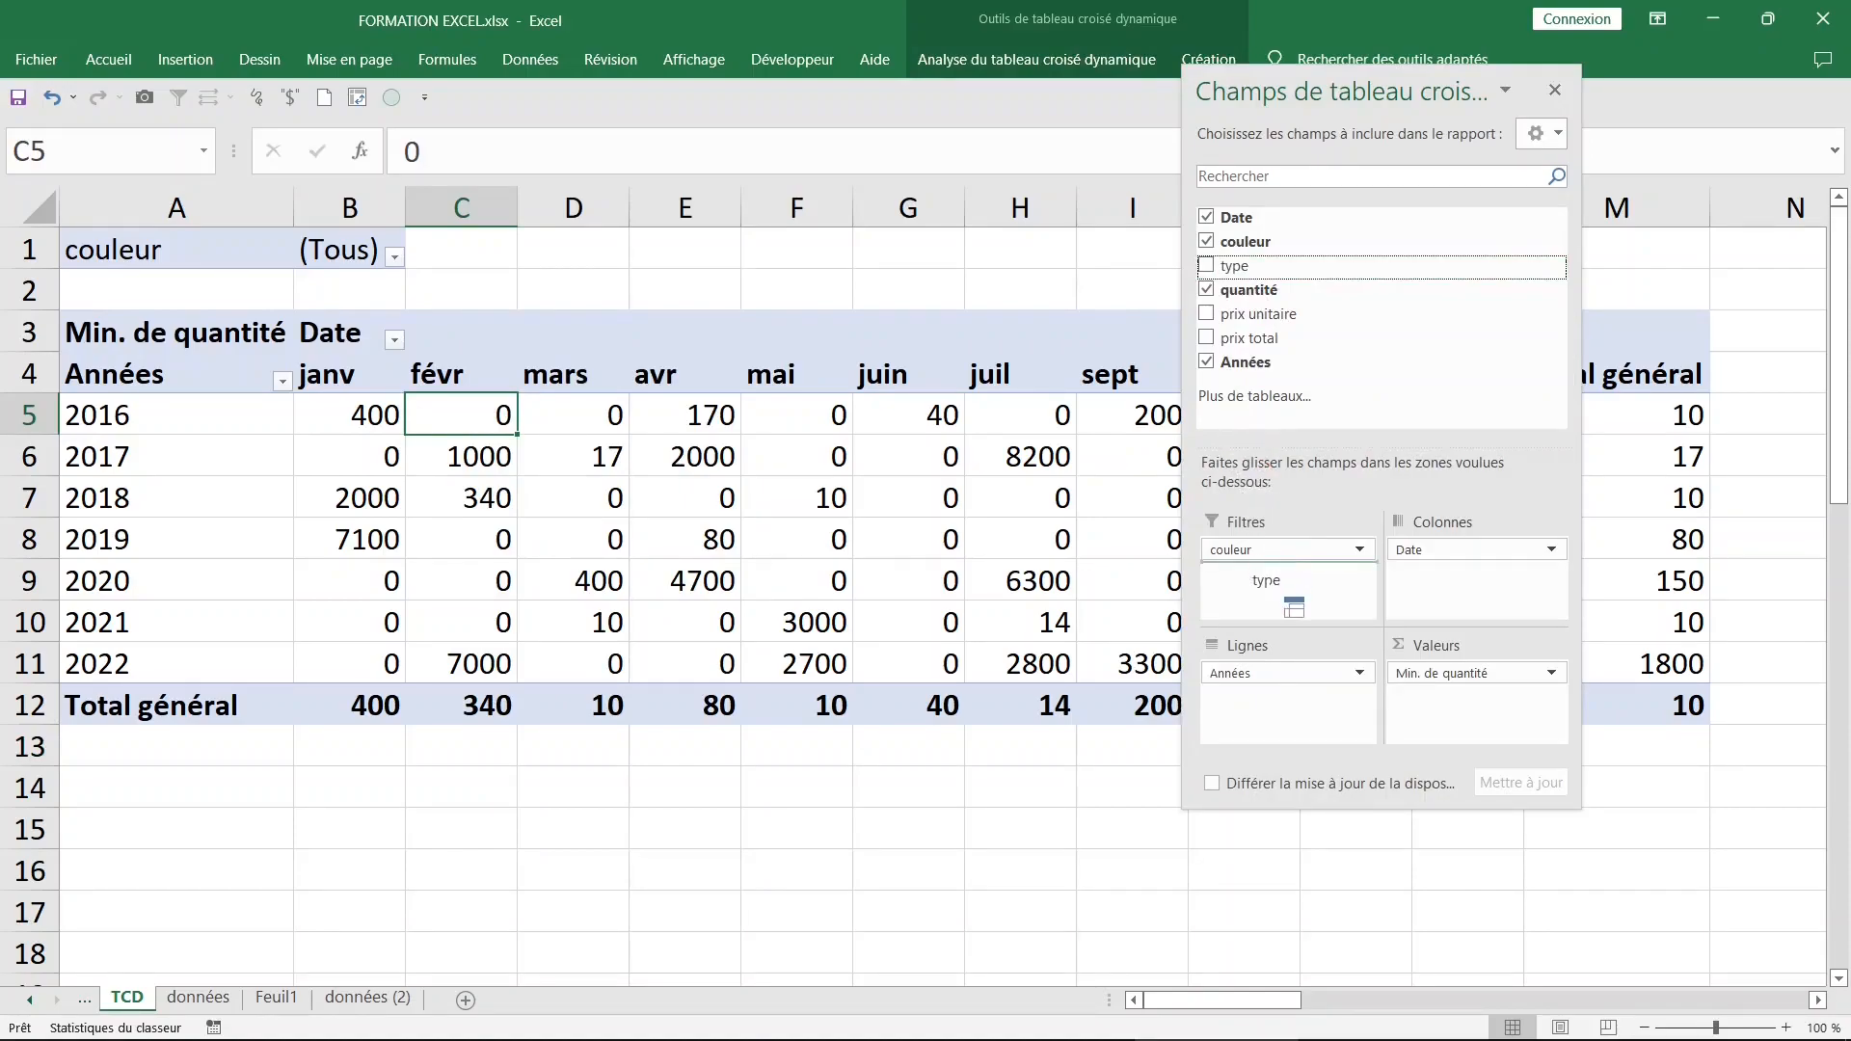
drag(1263, 582, 1261, 582)
click(619, 534)
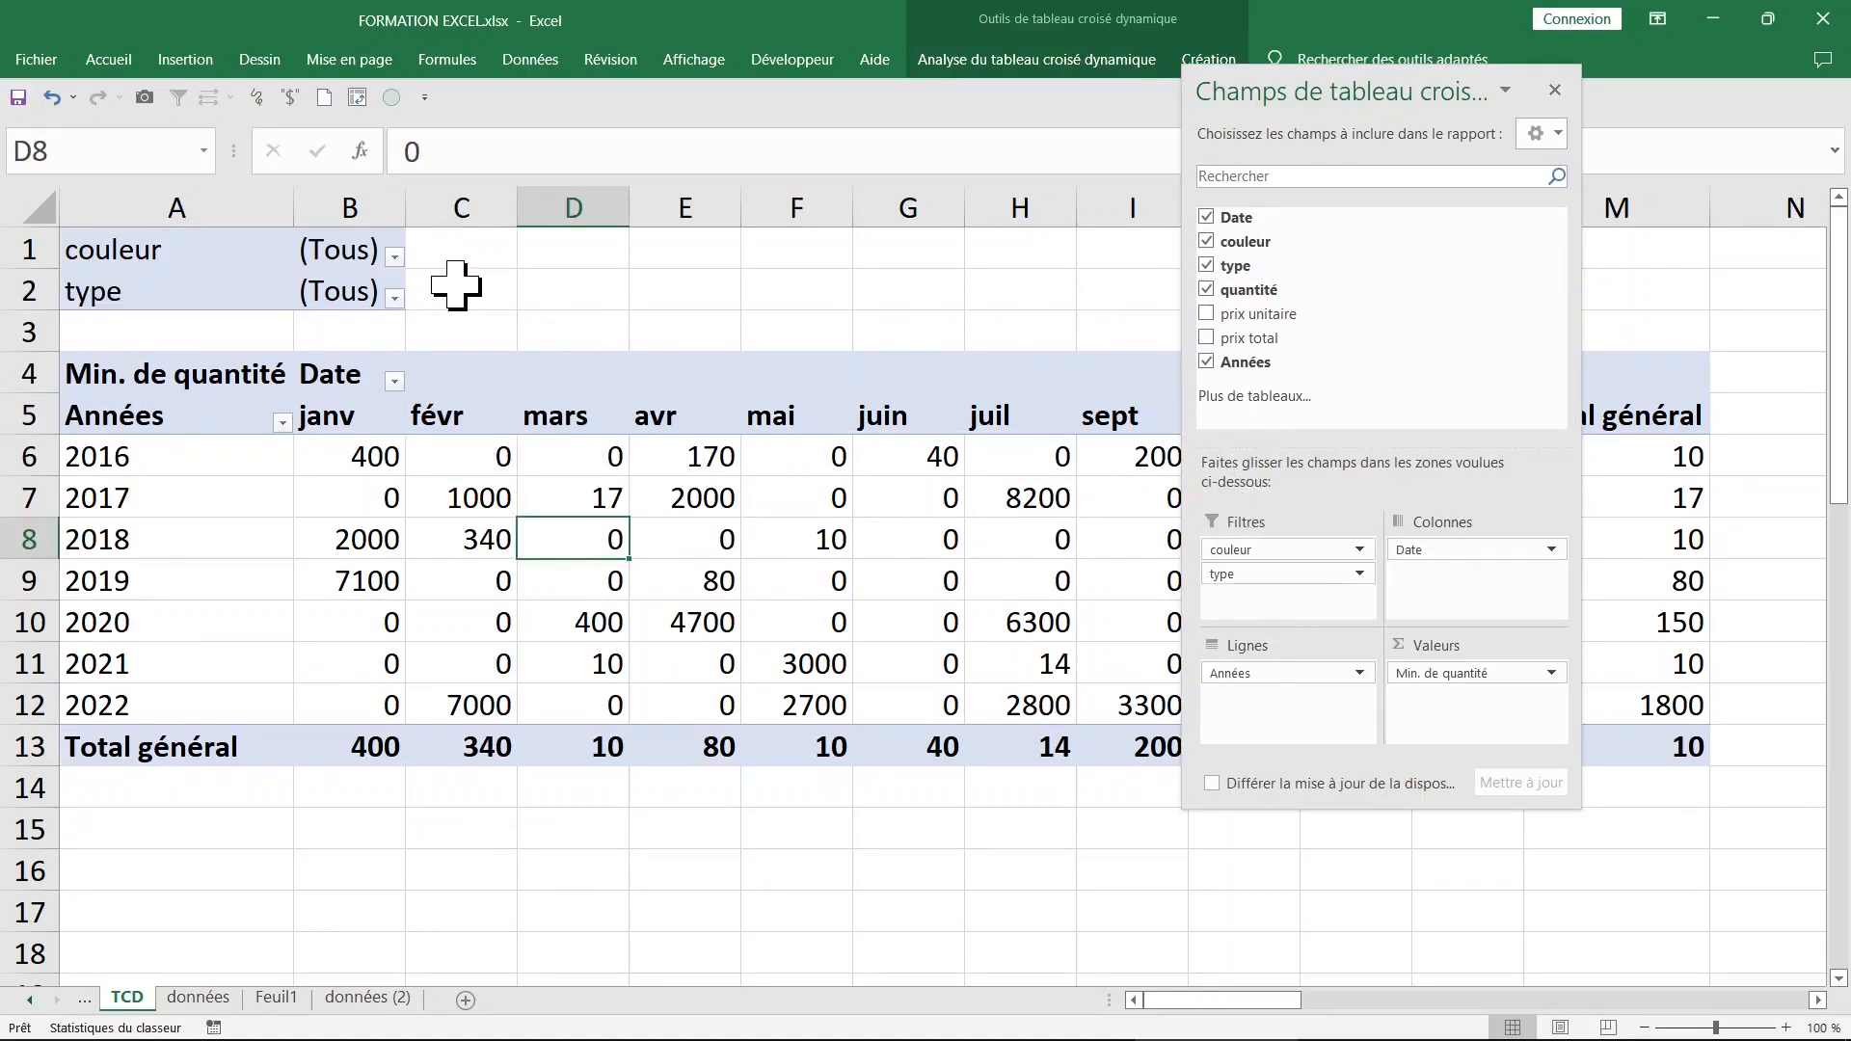
Step: Filter the pivot table to couleur vert and type M
click(394, 256)
click(166, 355)
click(193, 377)
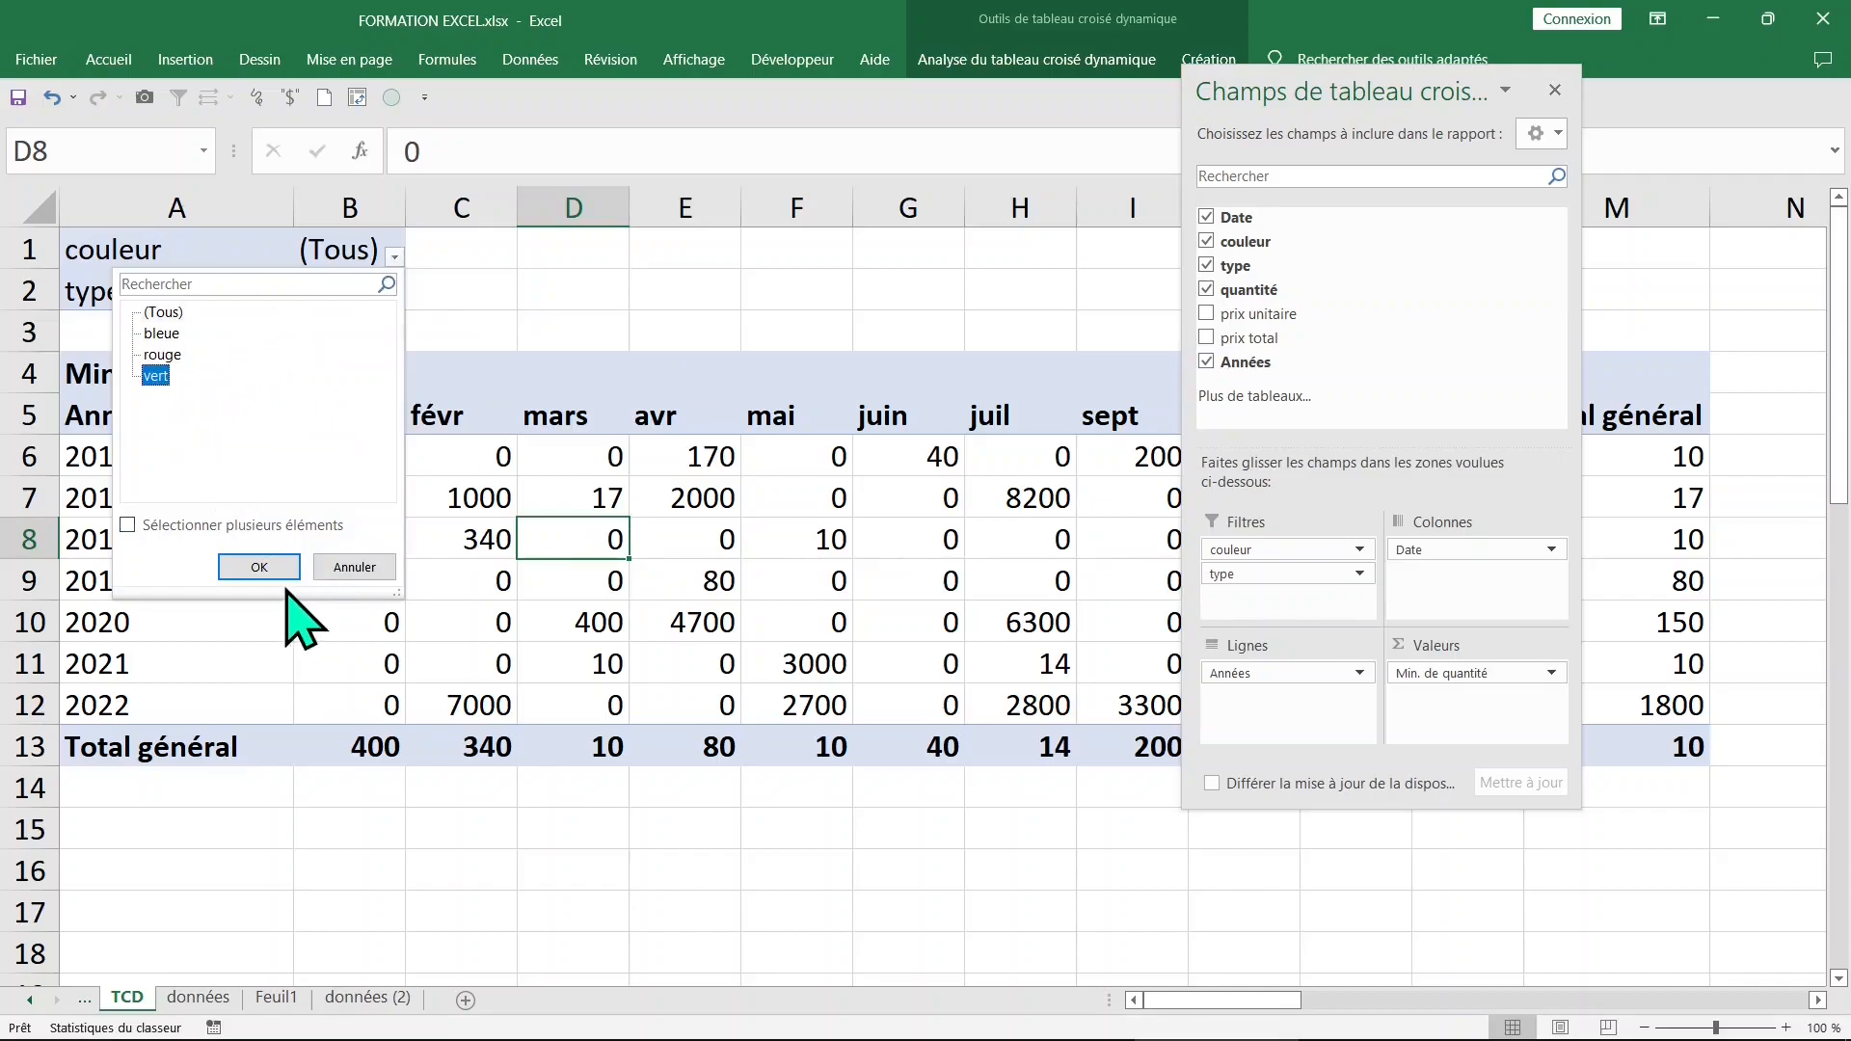
click(258, 566)
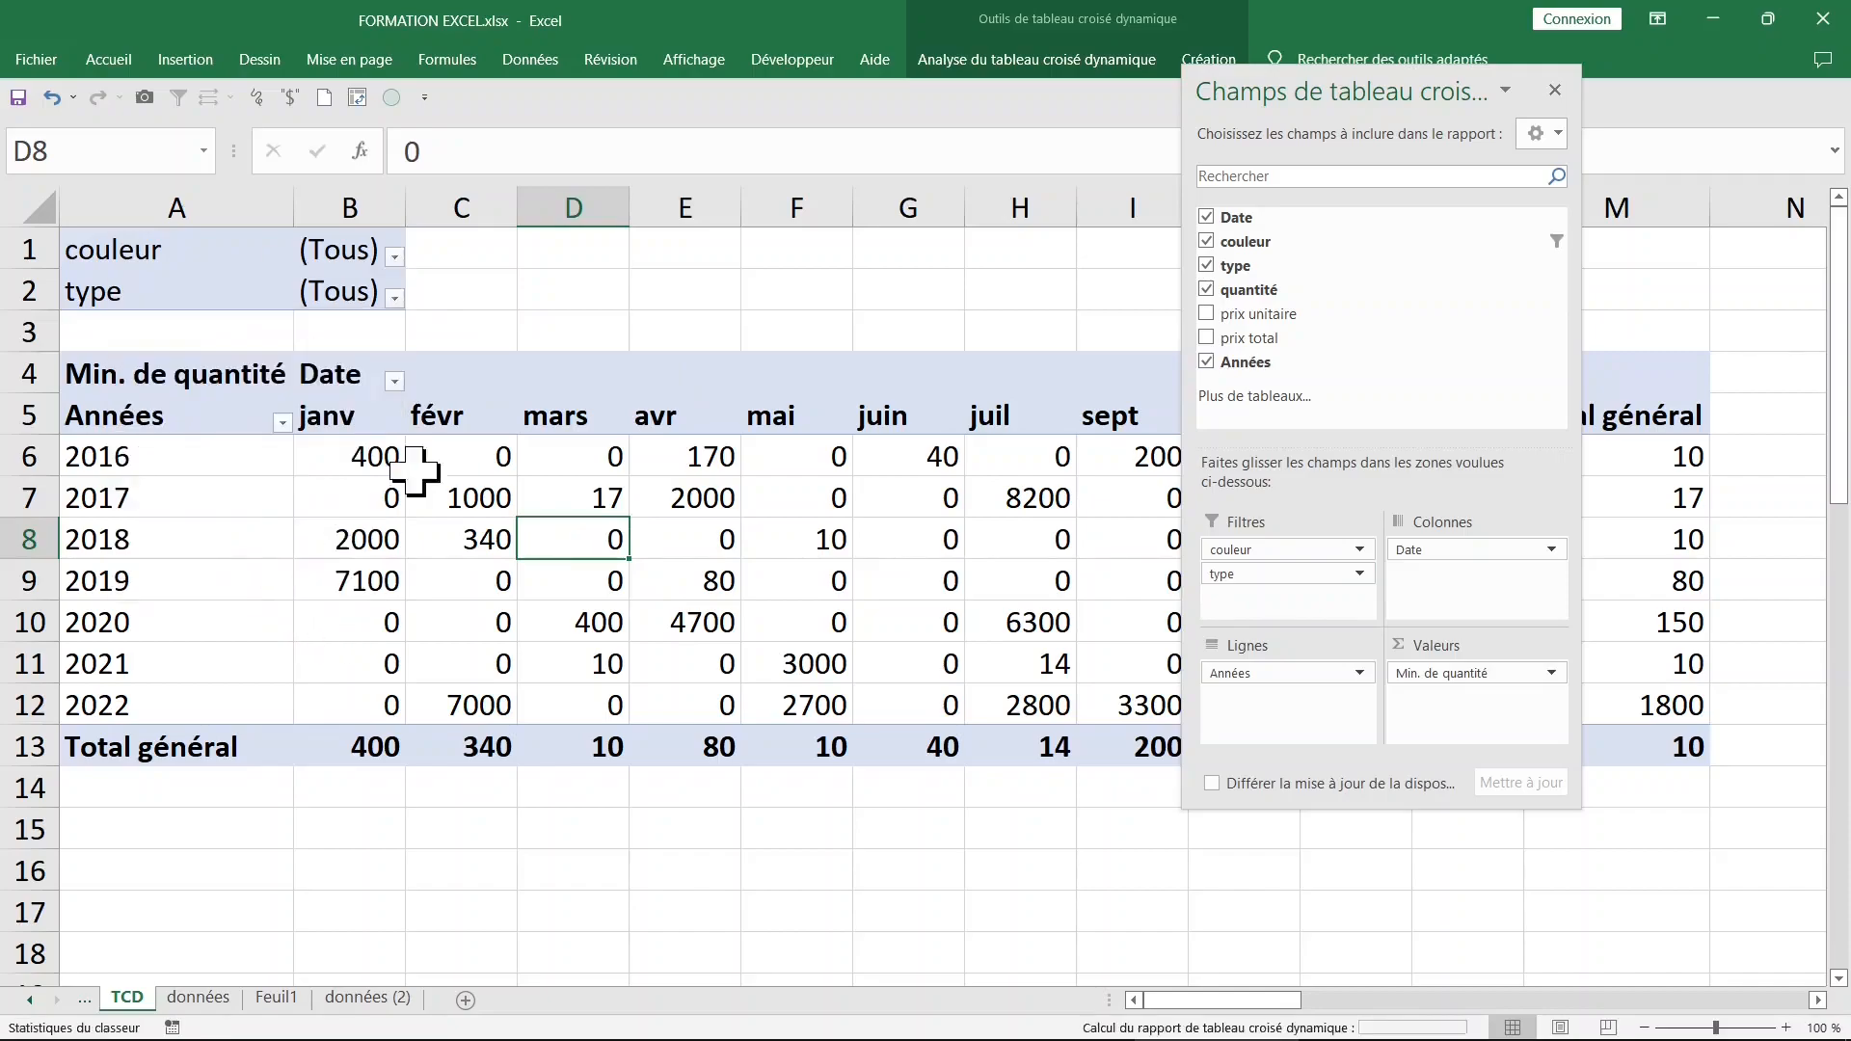
click(394, 297)
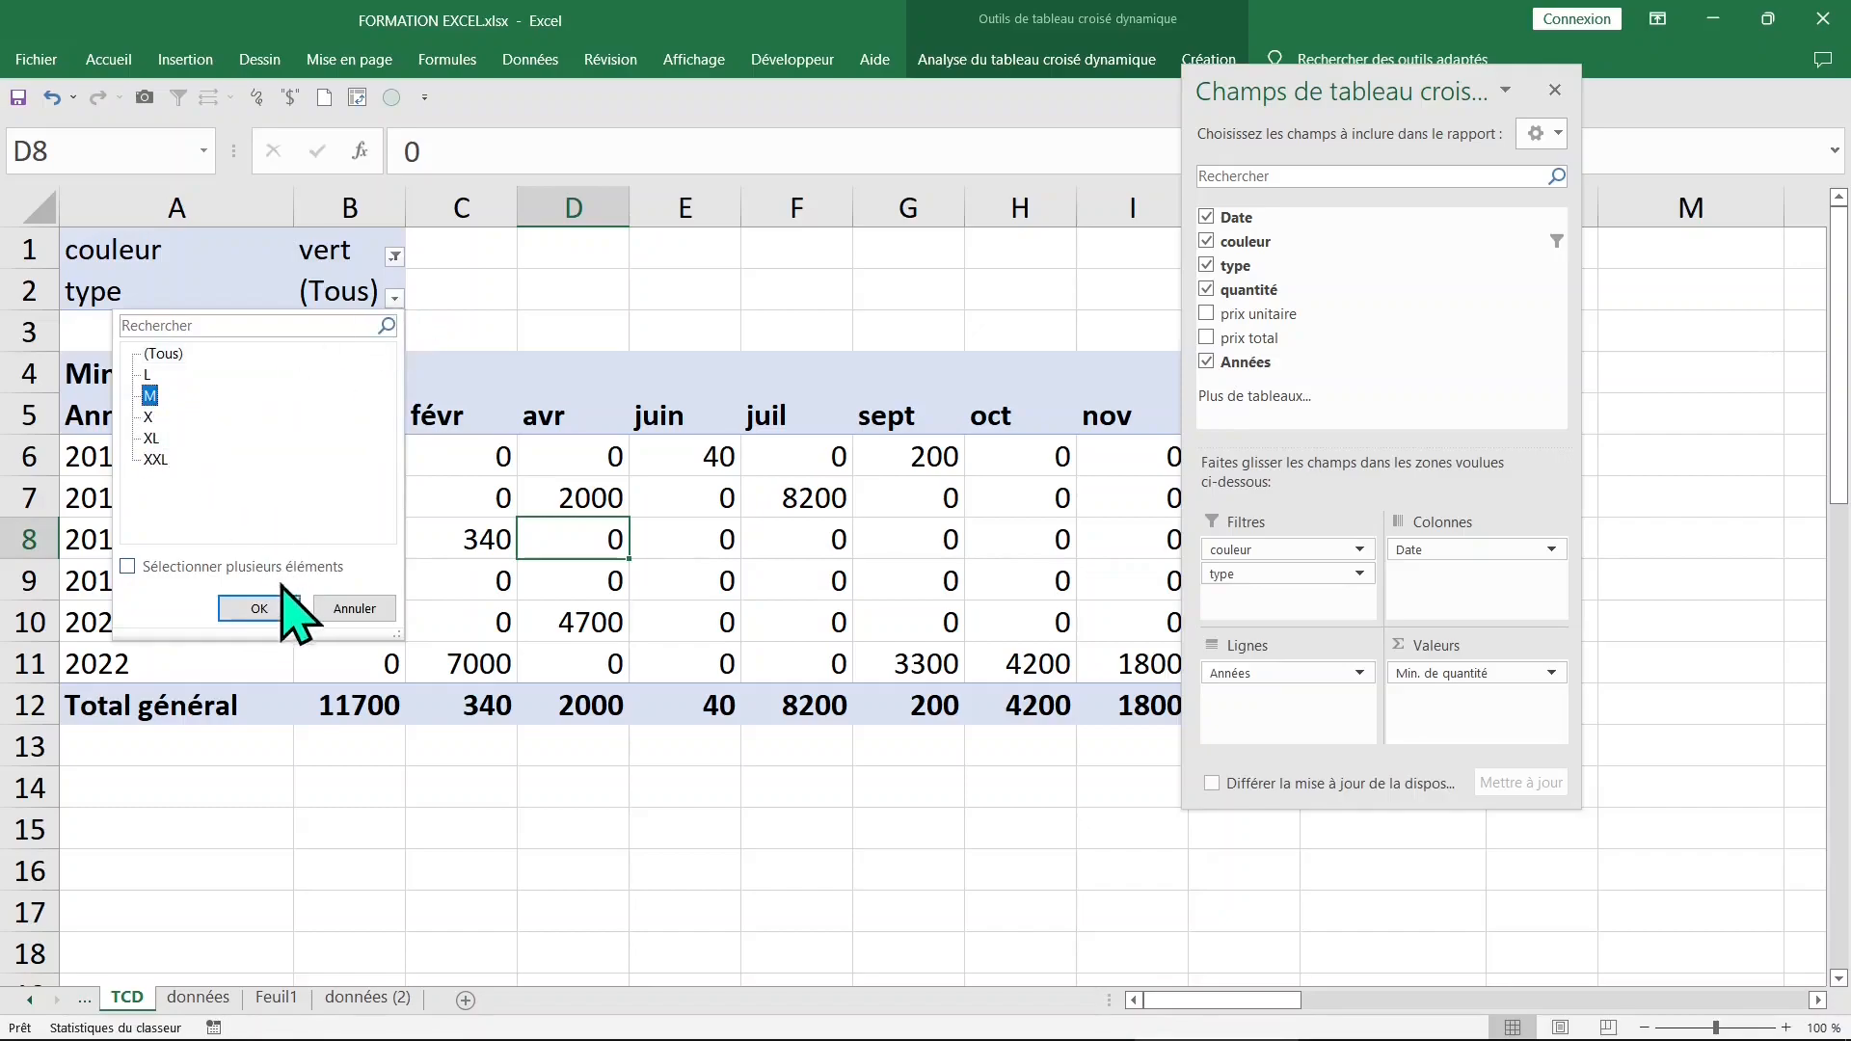
click(270, 609)
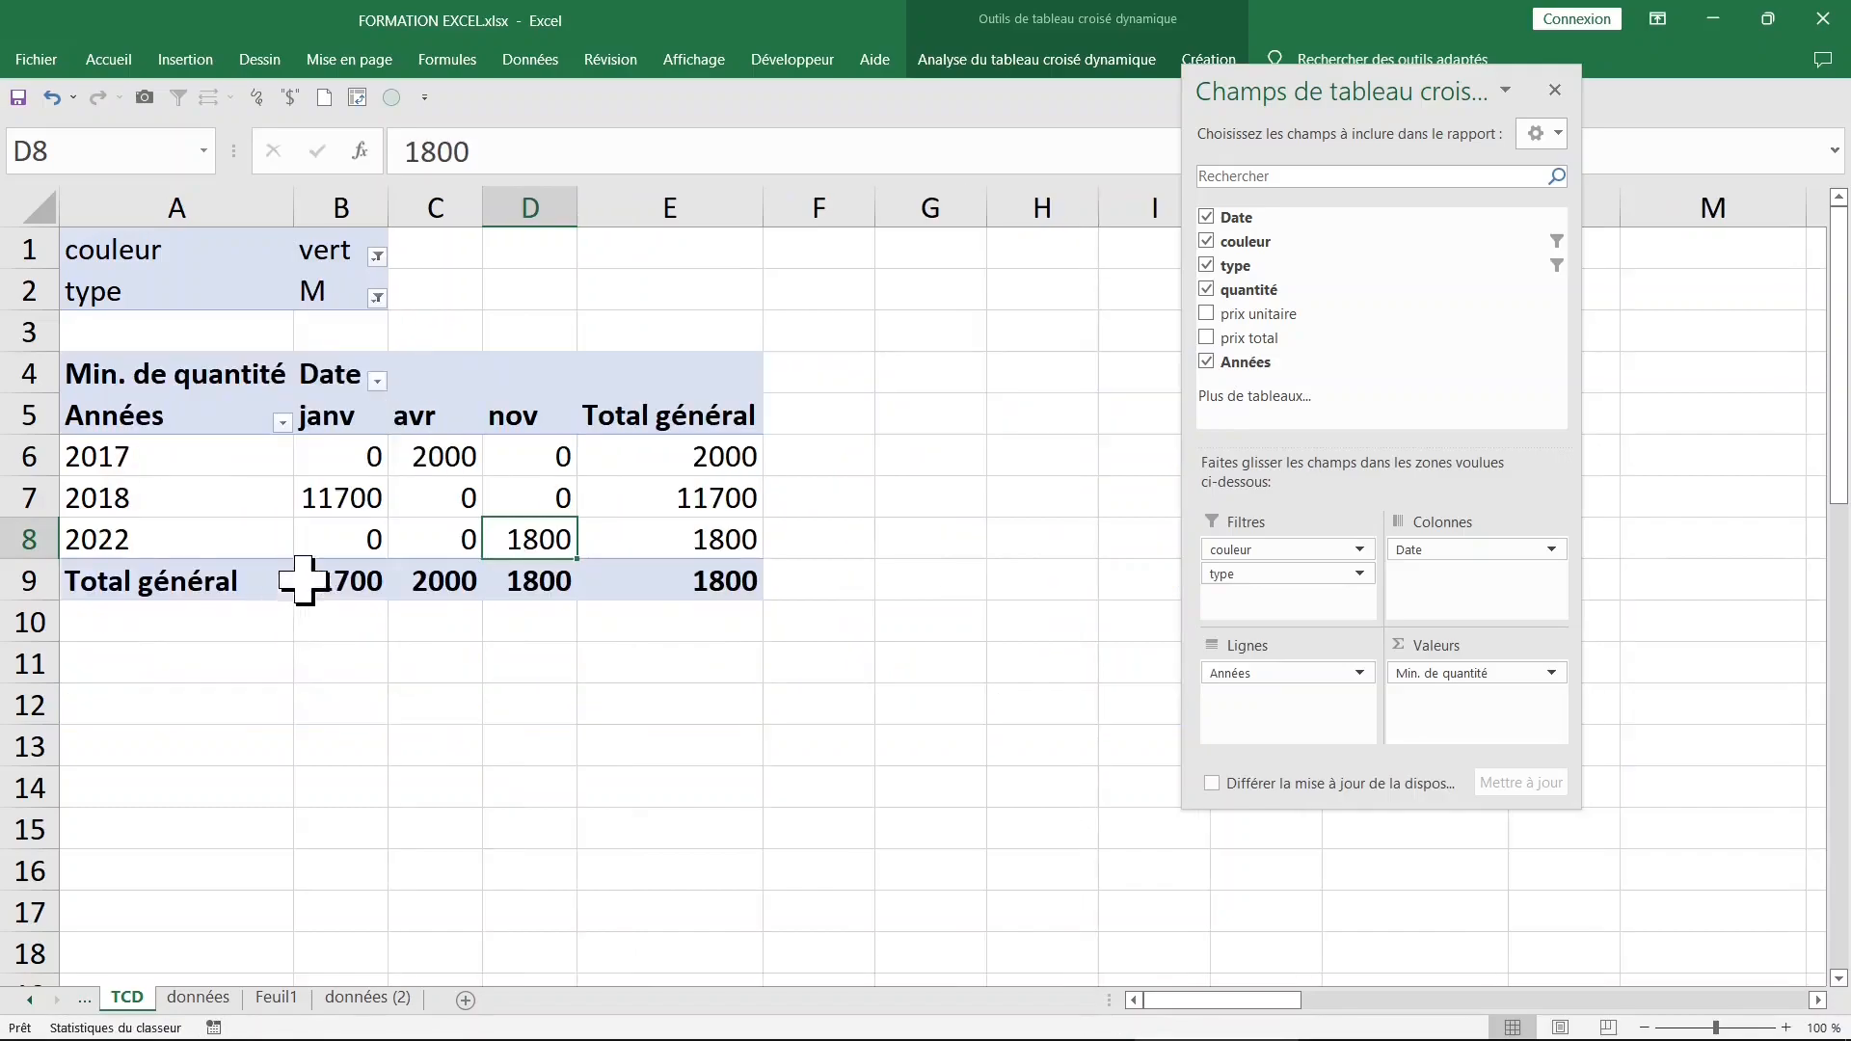
Step: Reset the type and couleur report filters to (Tous)
click(377, 298)
click(145, 354)
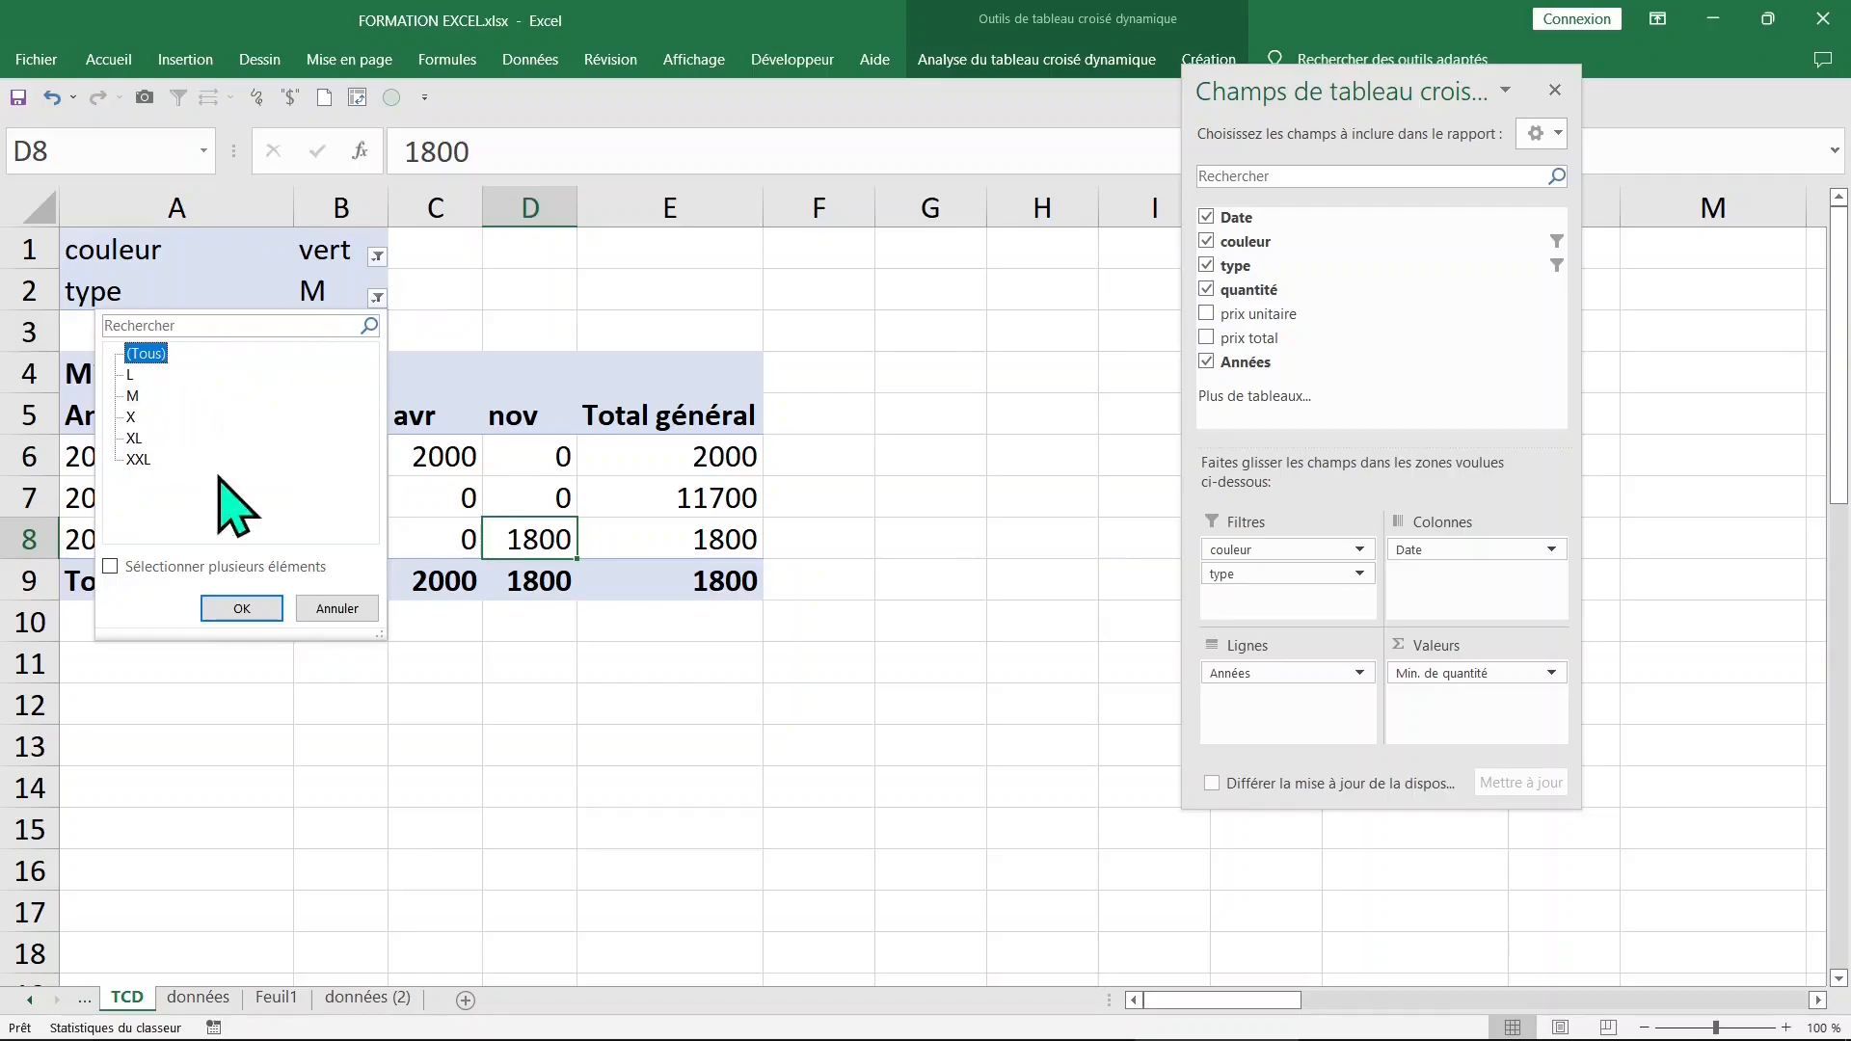
click(243, 607)
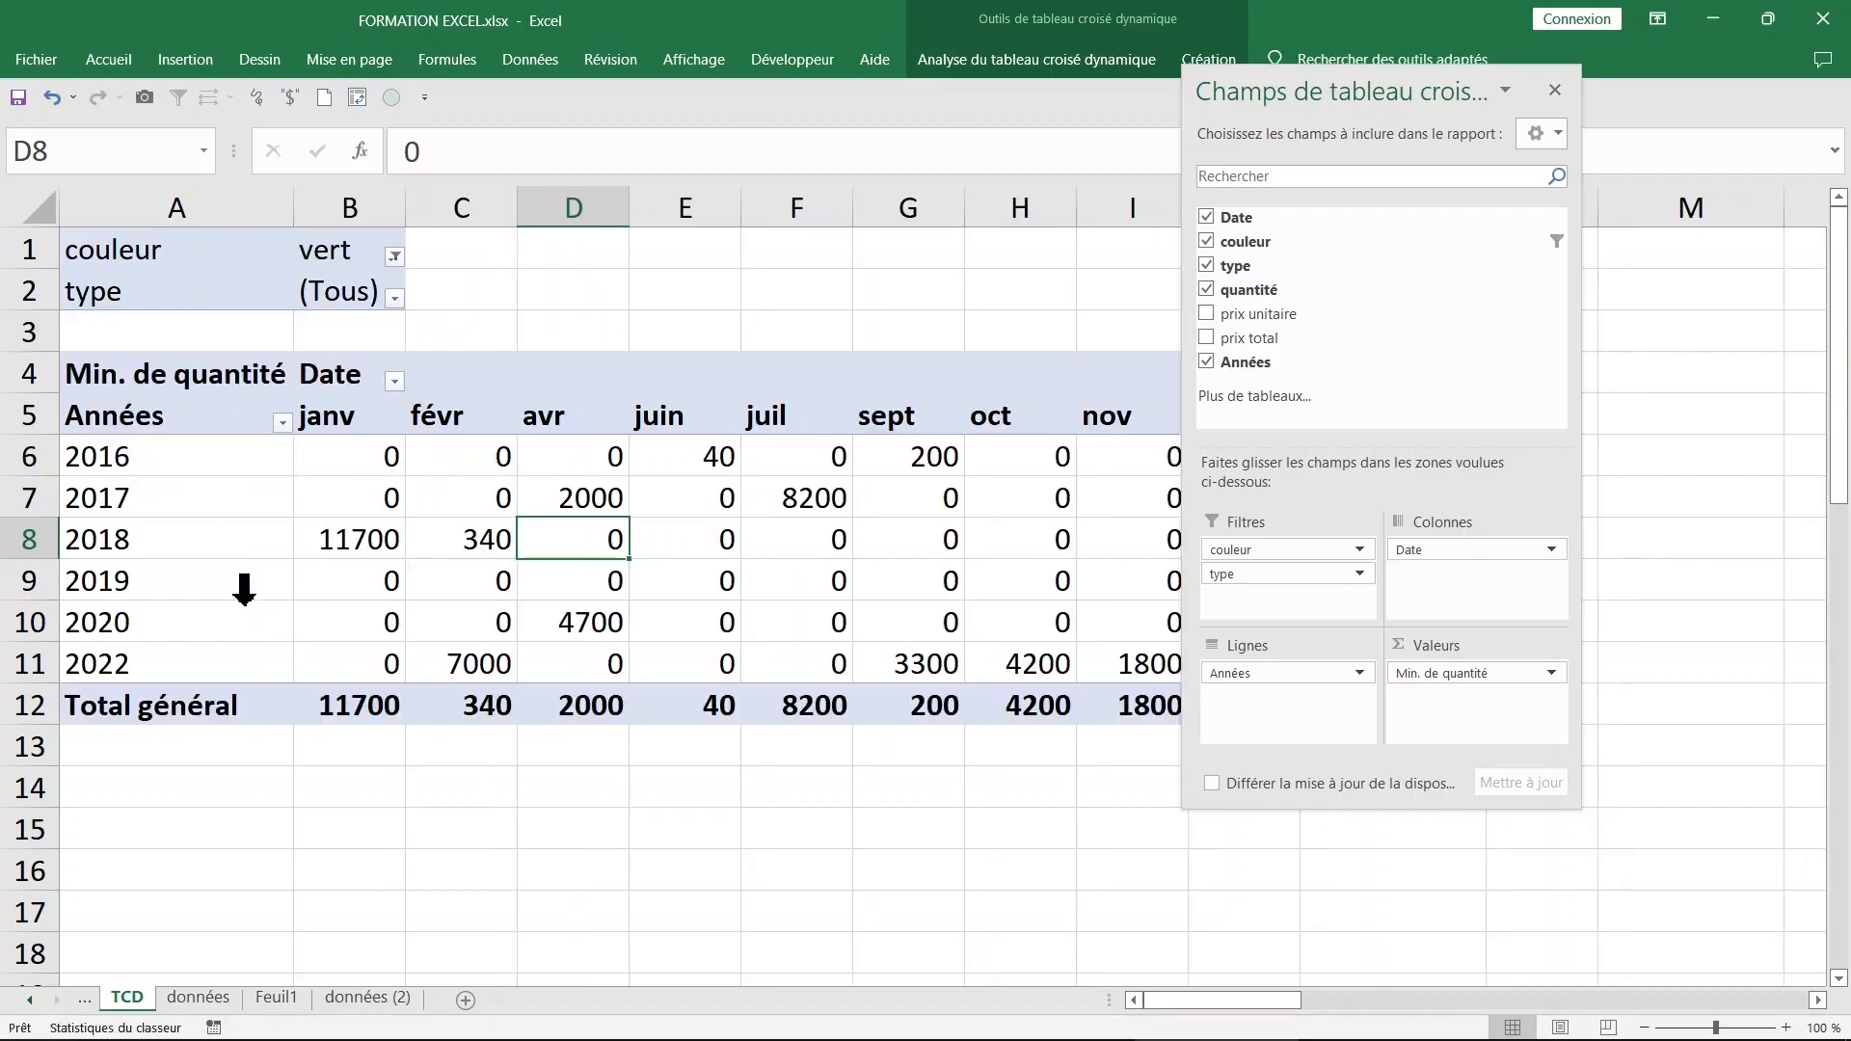
click(394, 255)
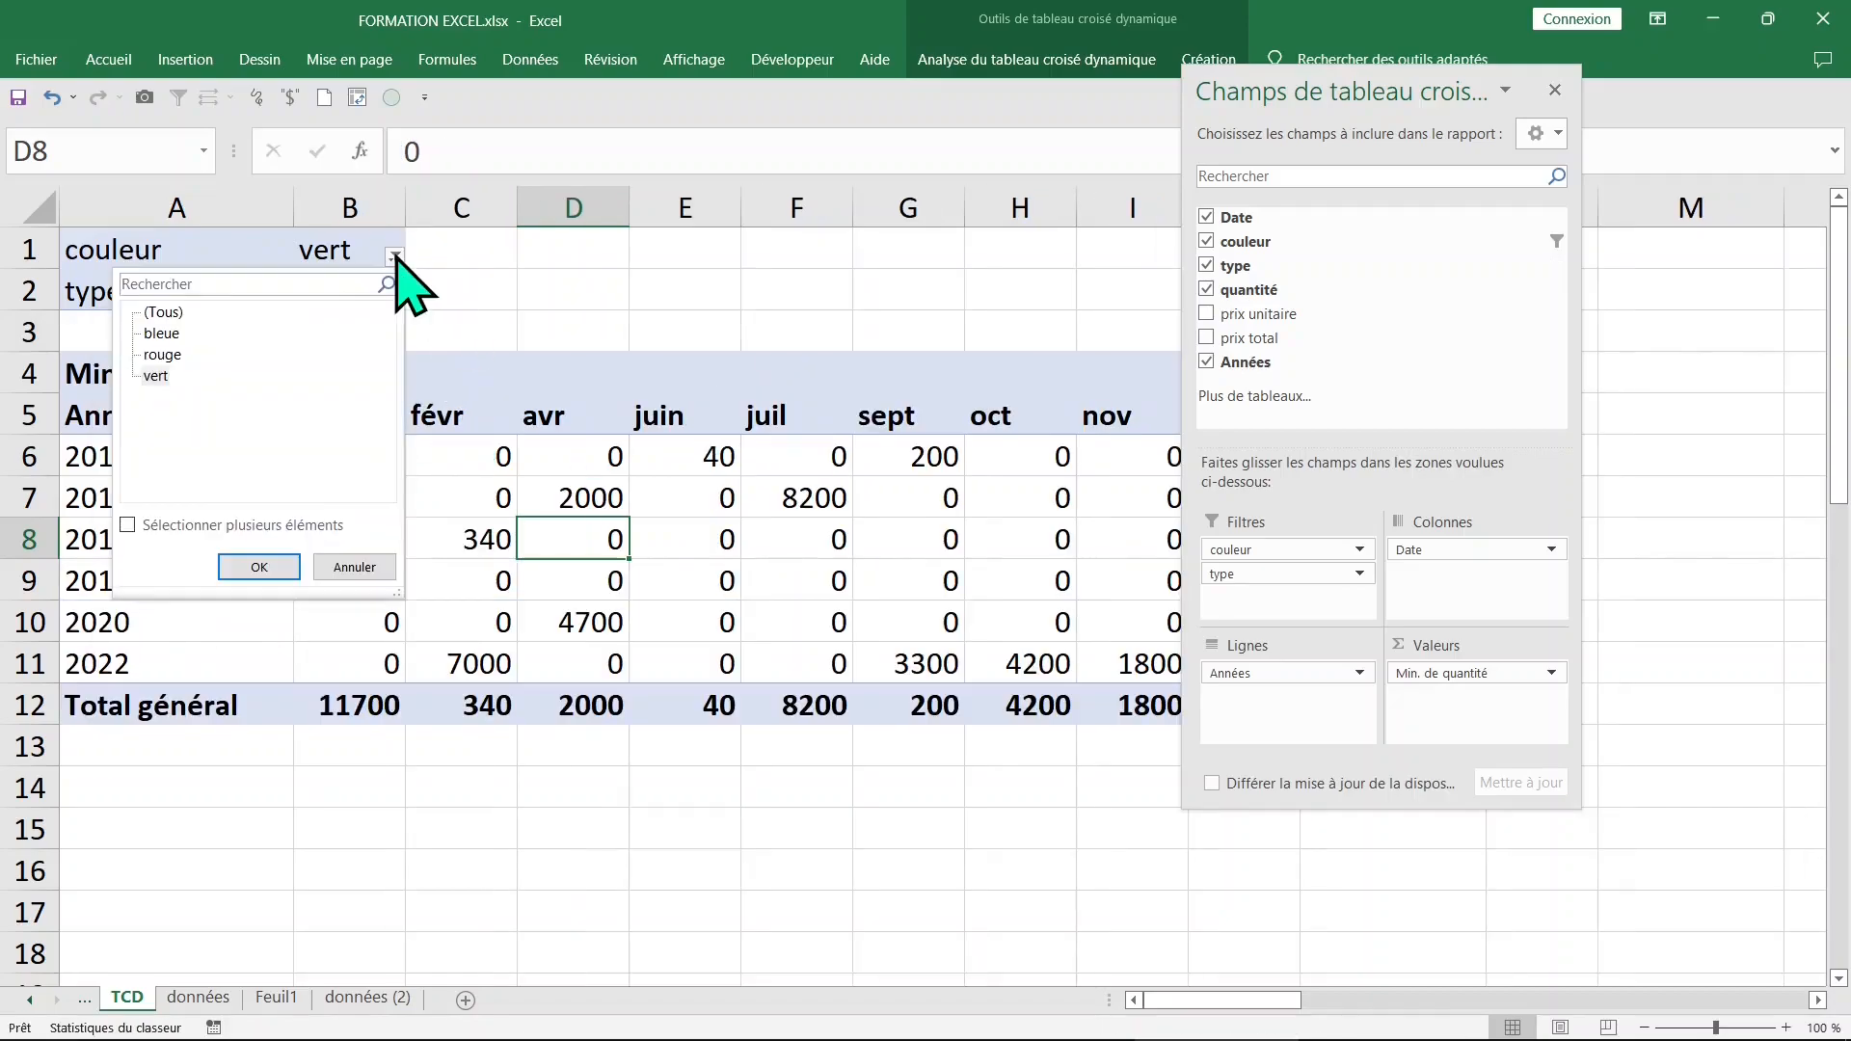
click(258, 567)
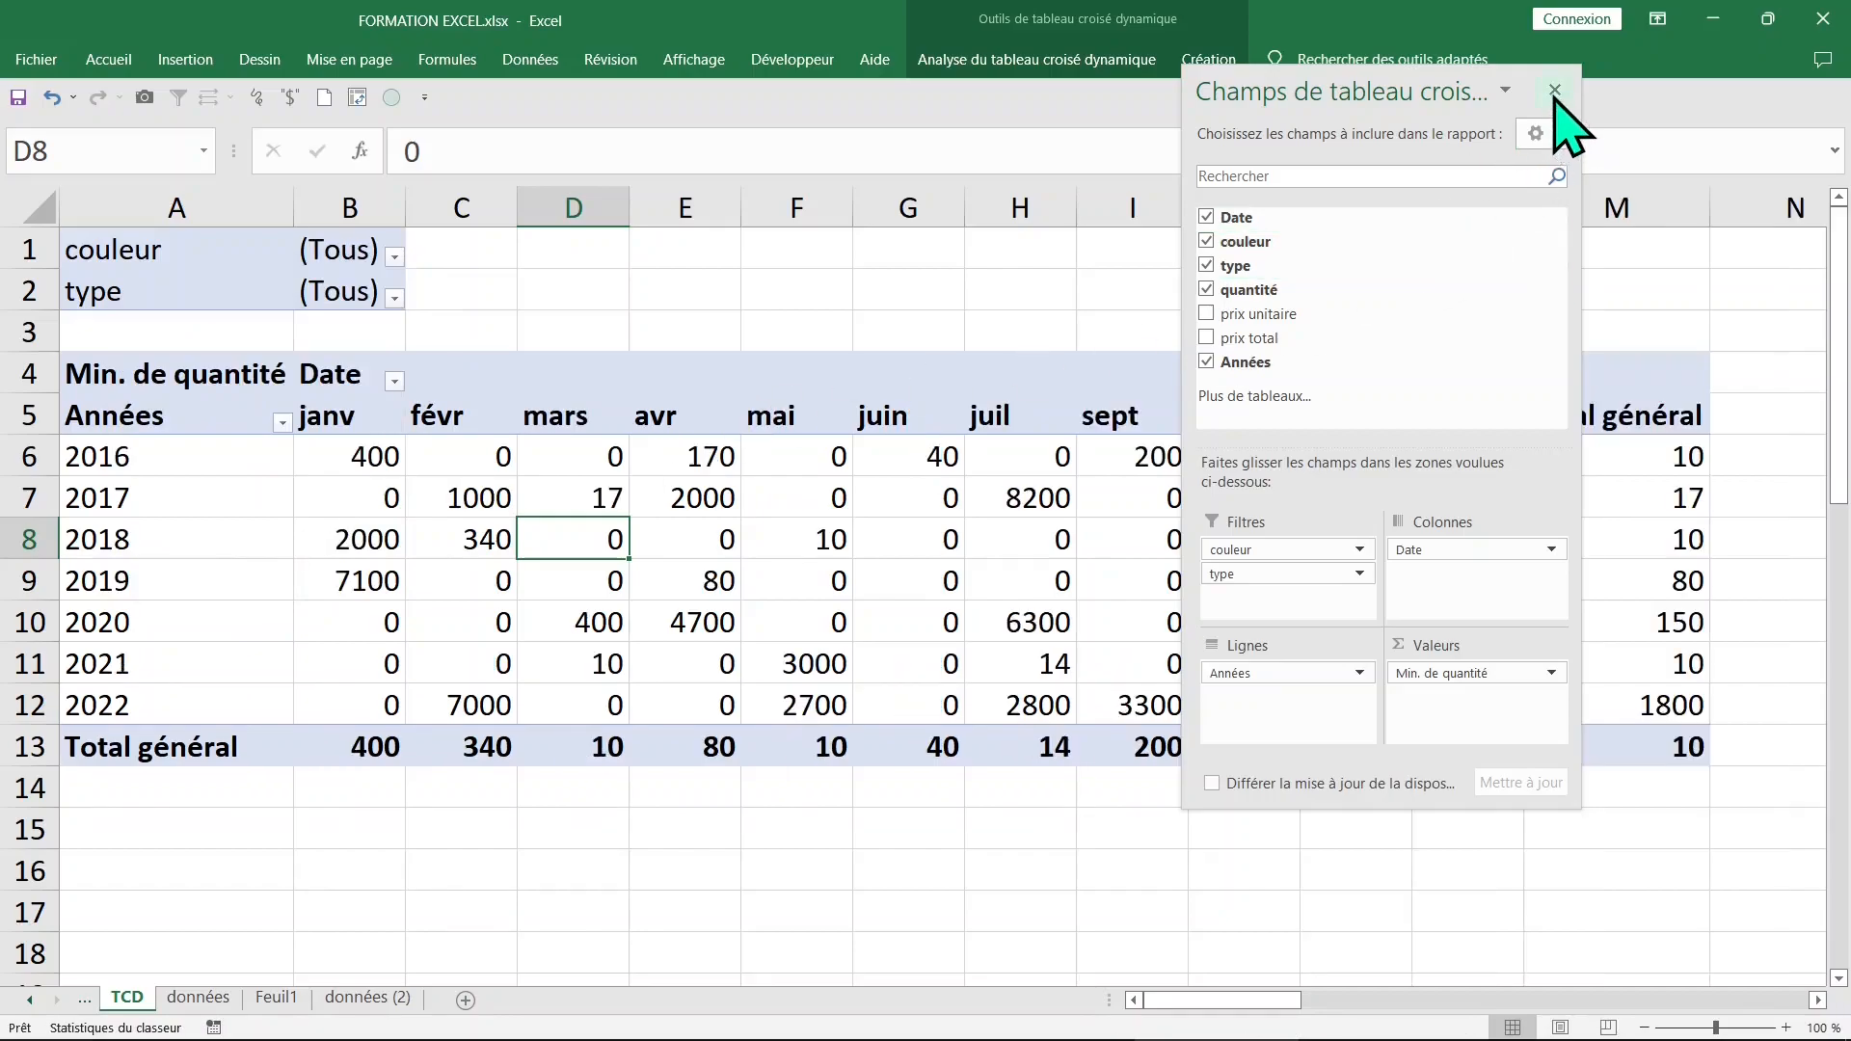
Step: Close the field list and open the Afficher les pages de filtre de rapport dialog for the pivot table
click(1555, 90)
click(976, 388)
click(1008, 457)
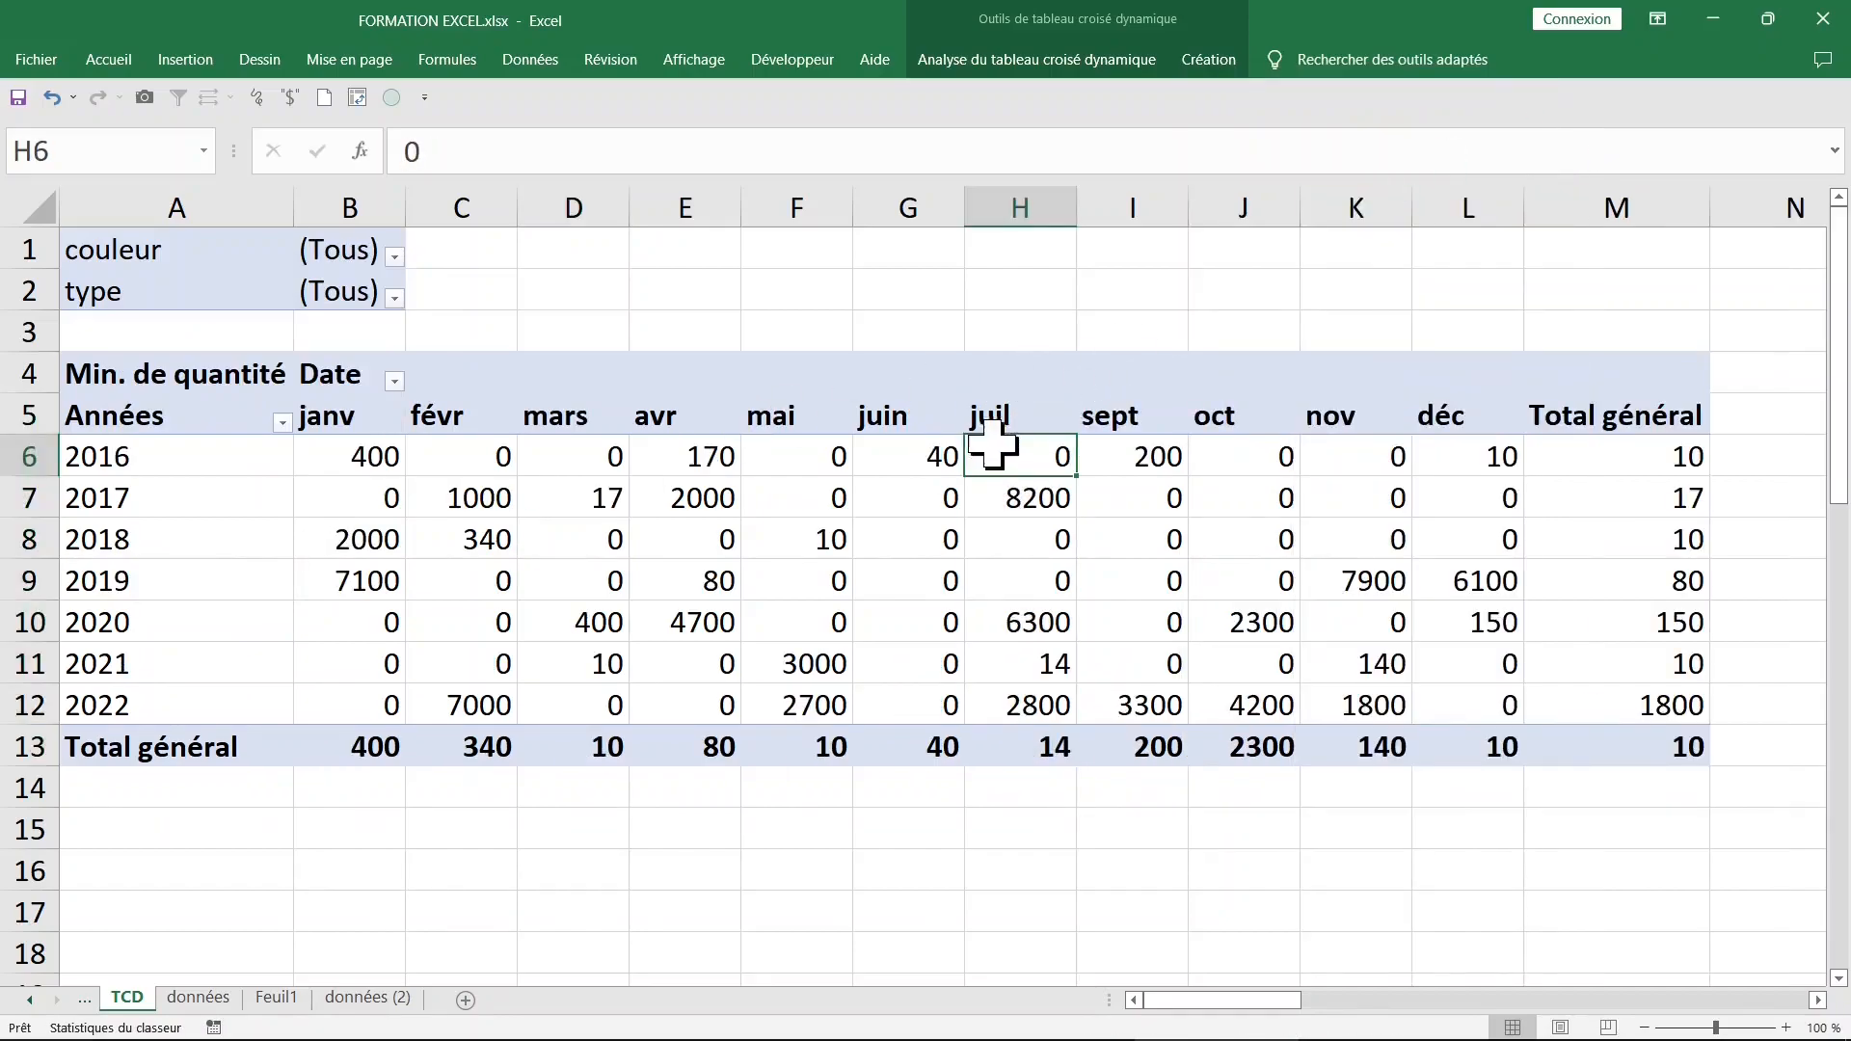
click(1041, 60)
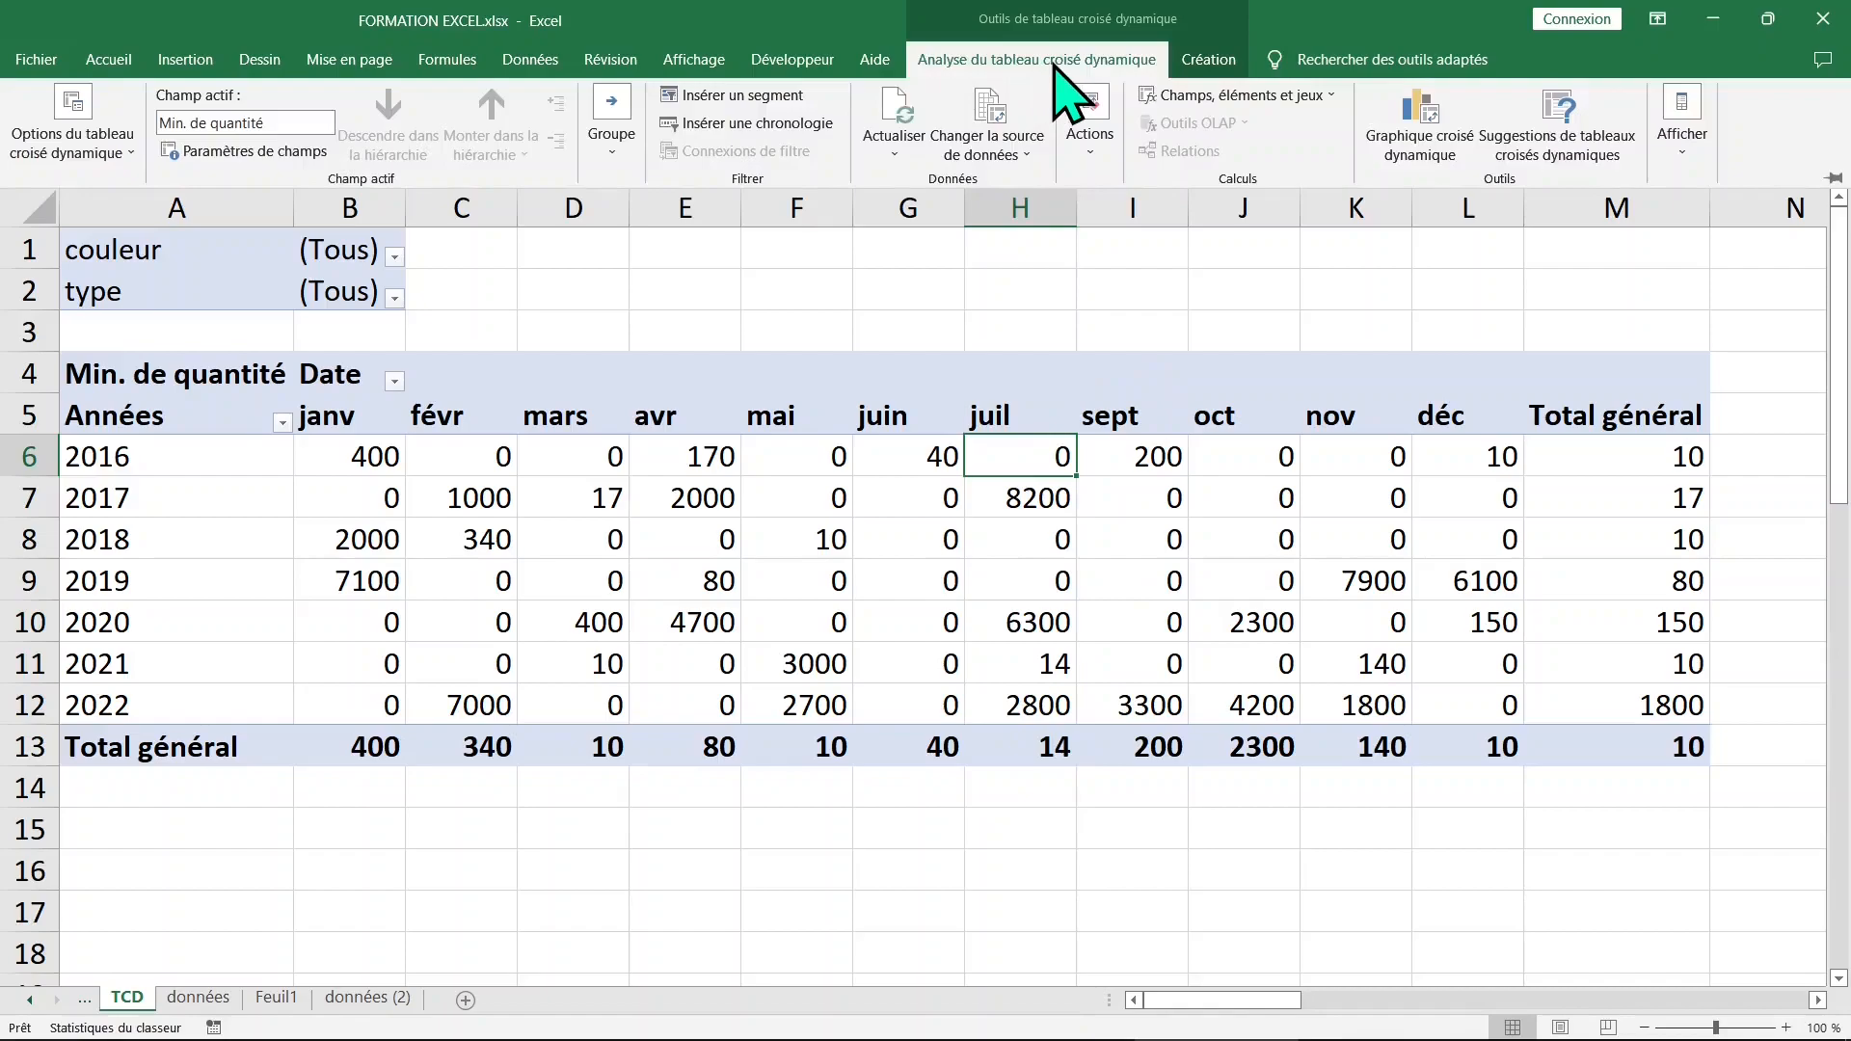
click(97, 145)
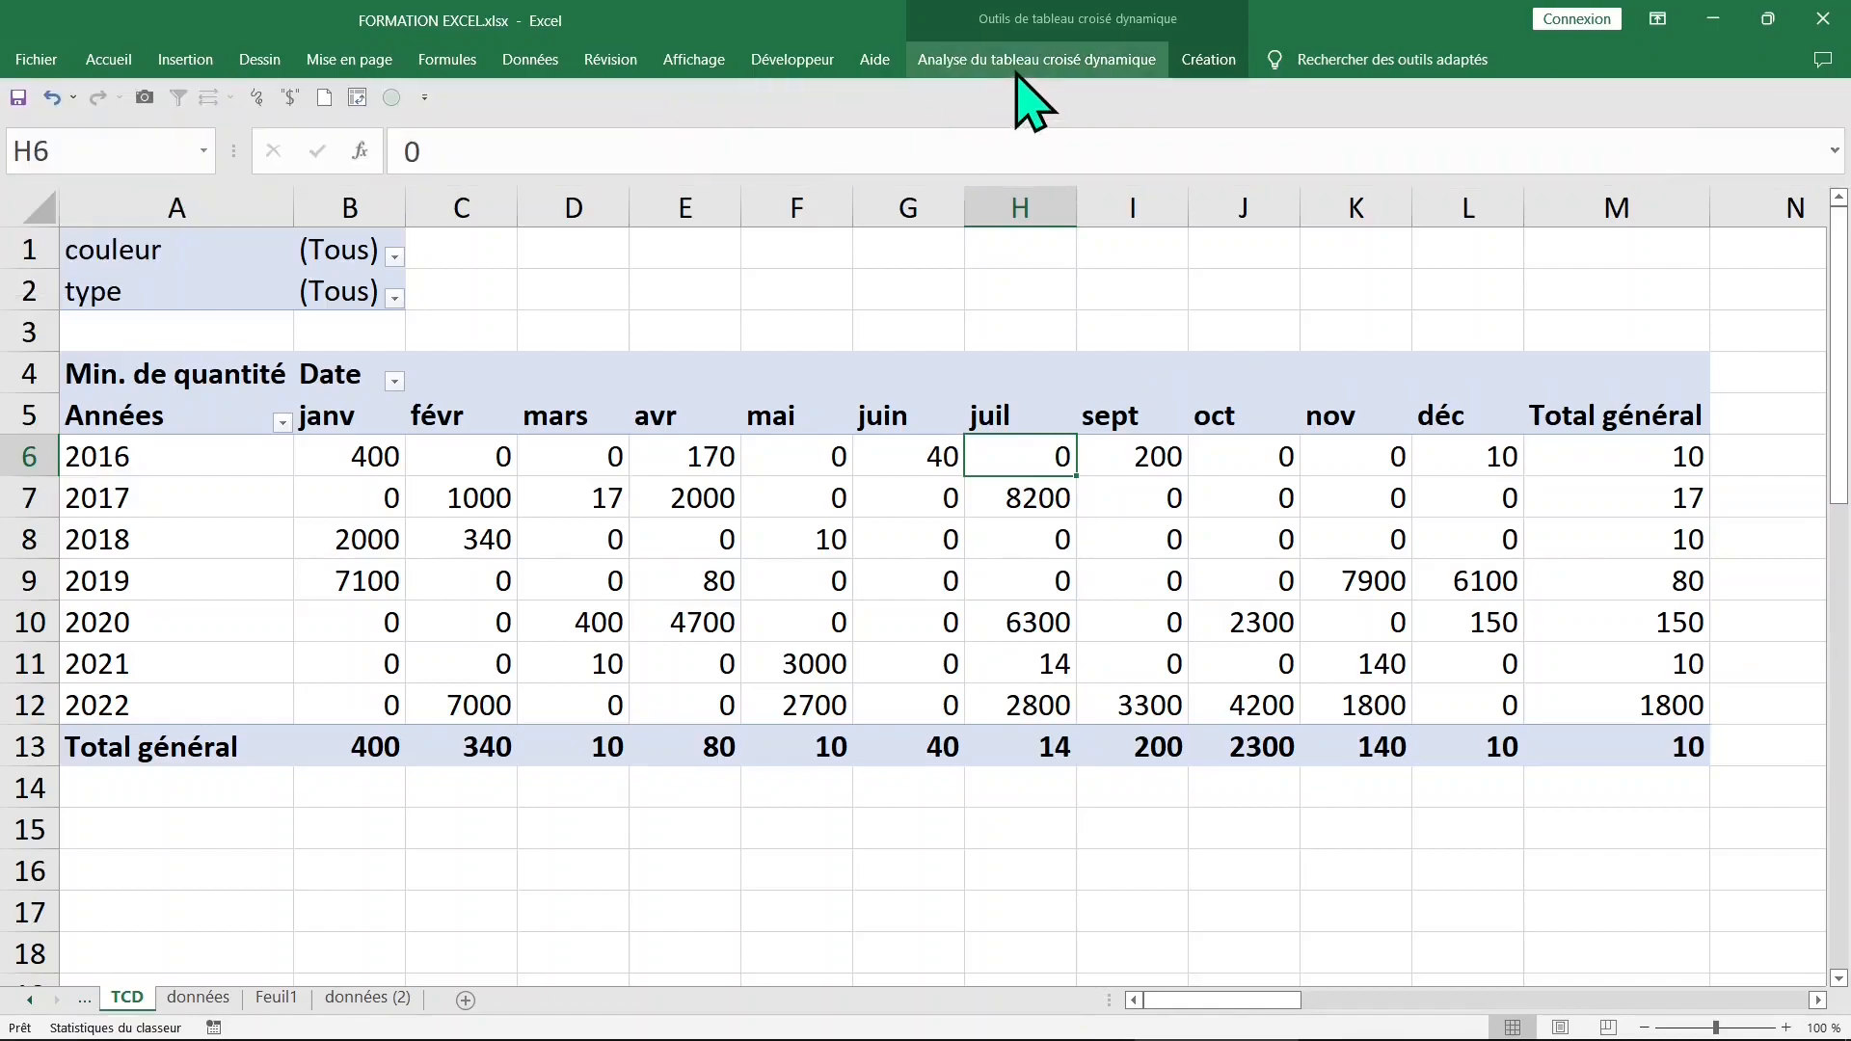
click(1021, 69)
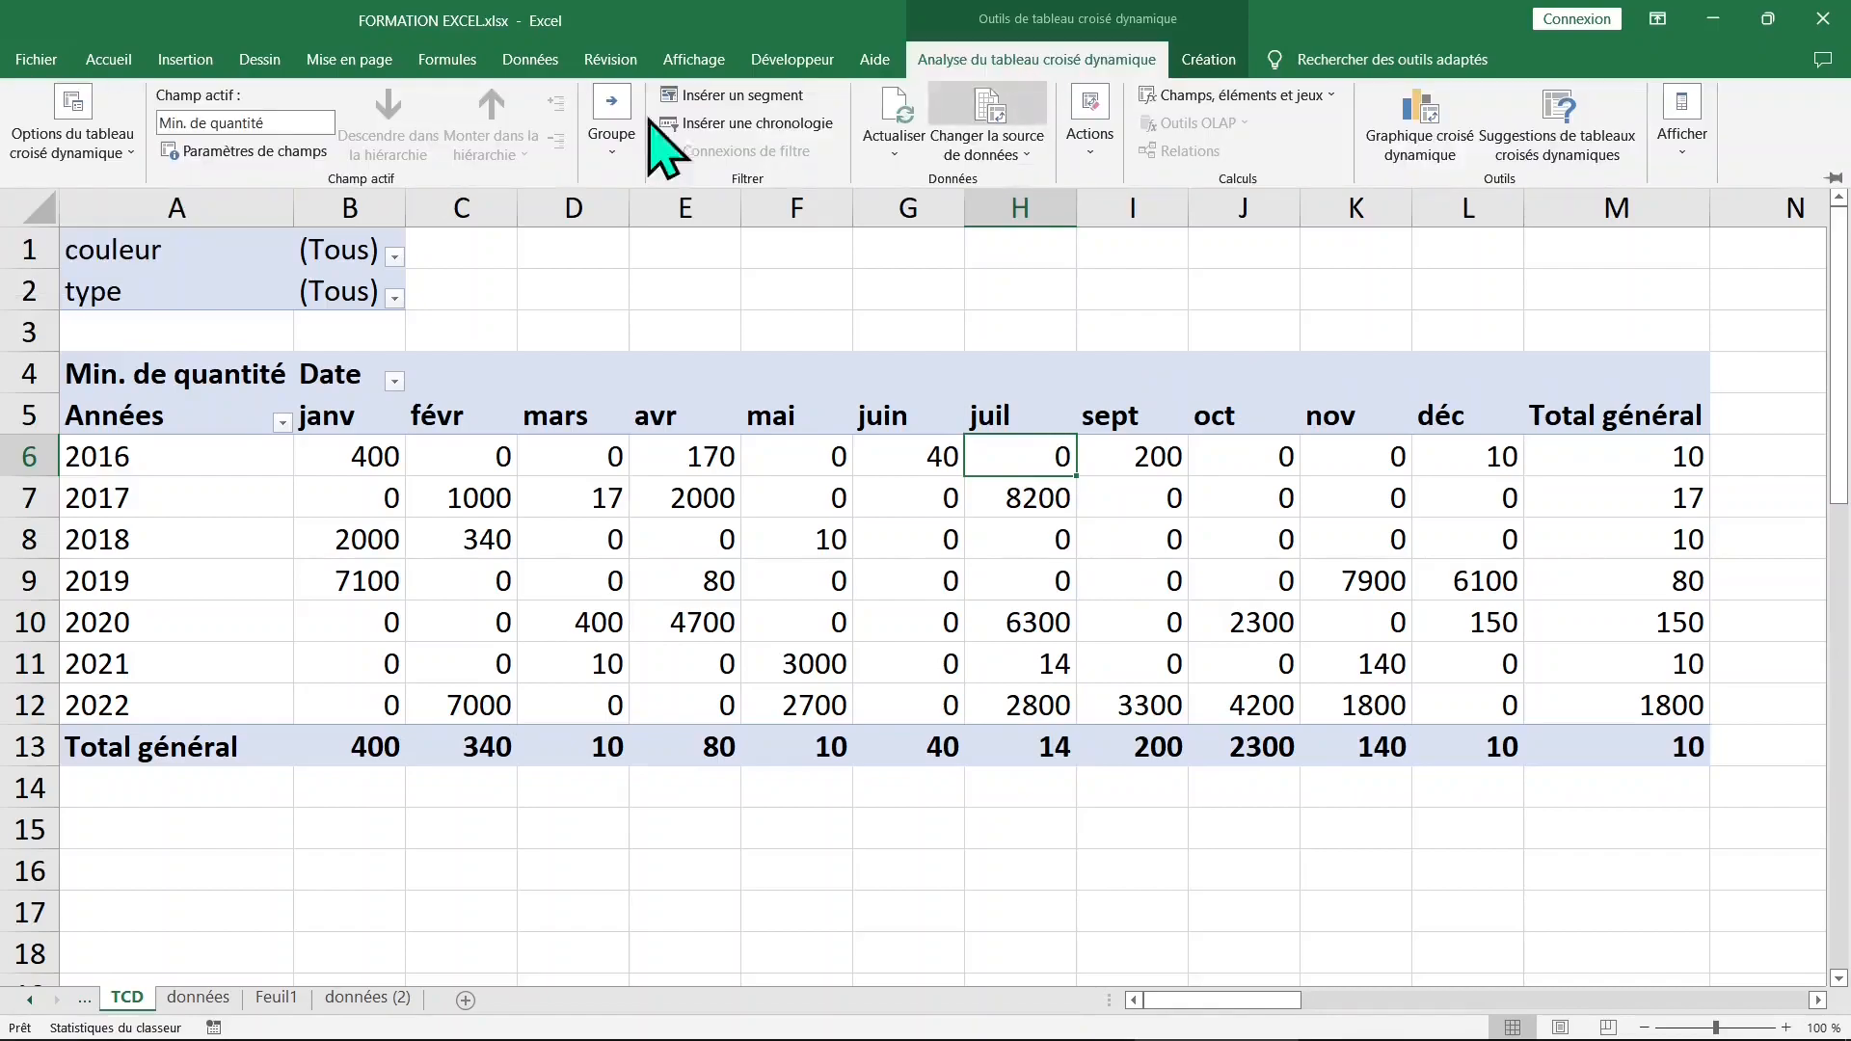
click(129, 154)
click(103, 260)
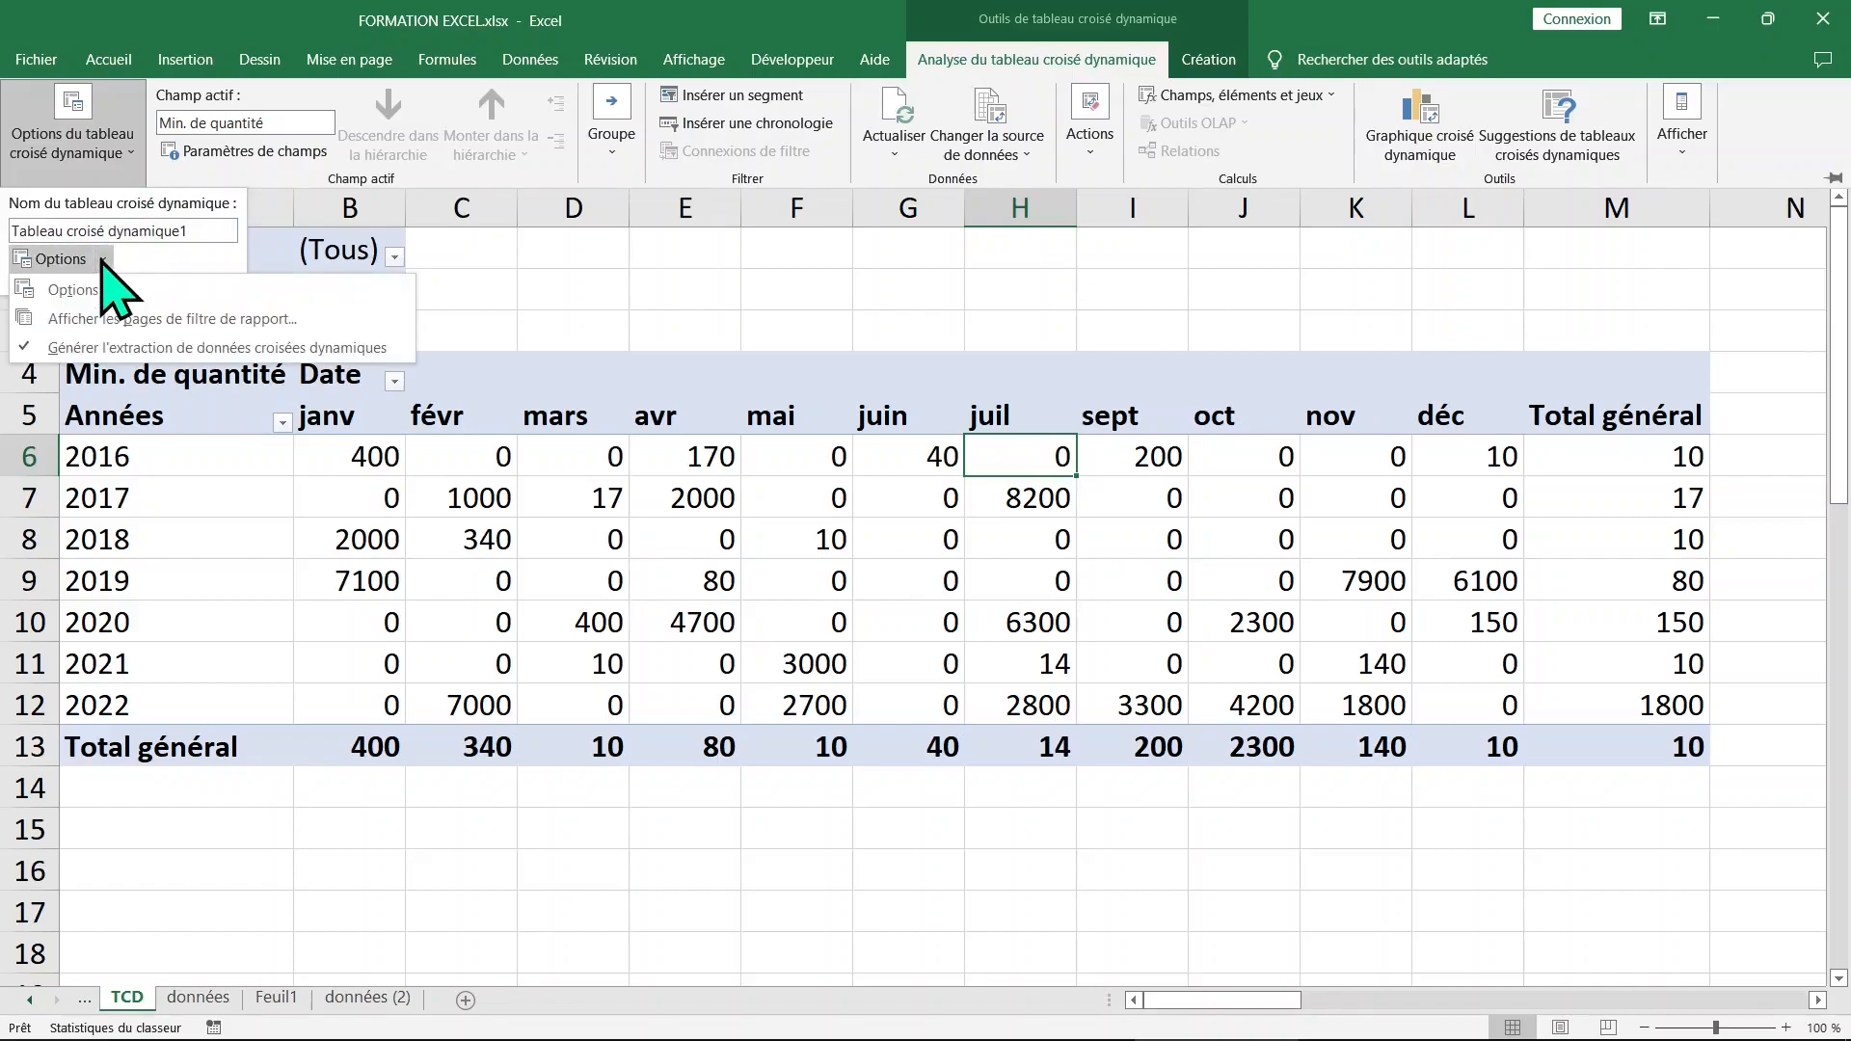
click(93, 319)
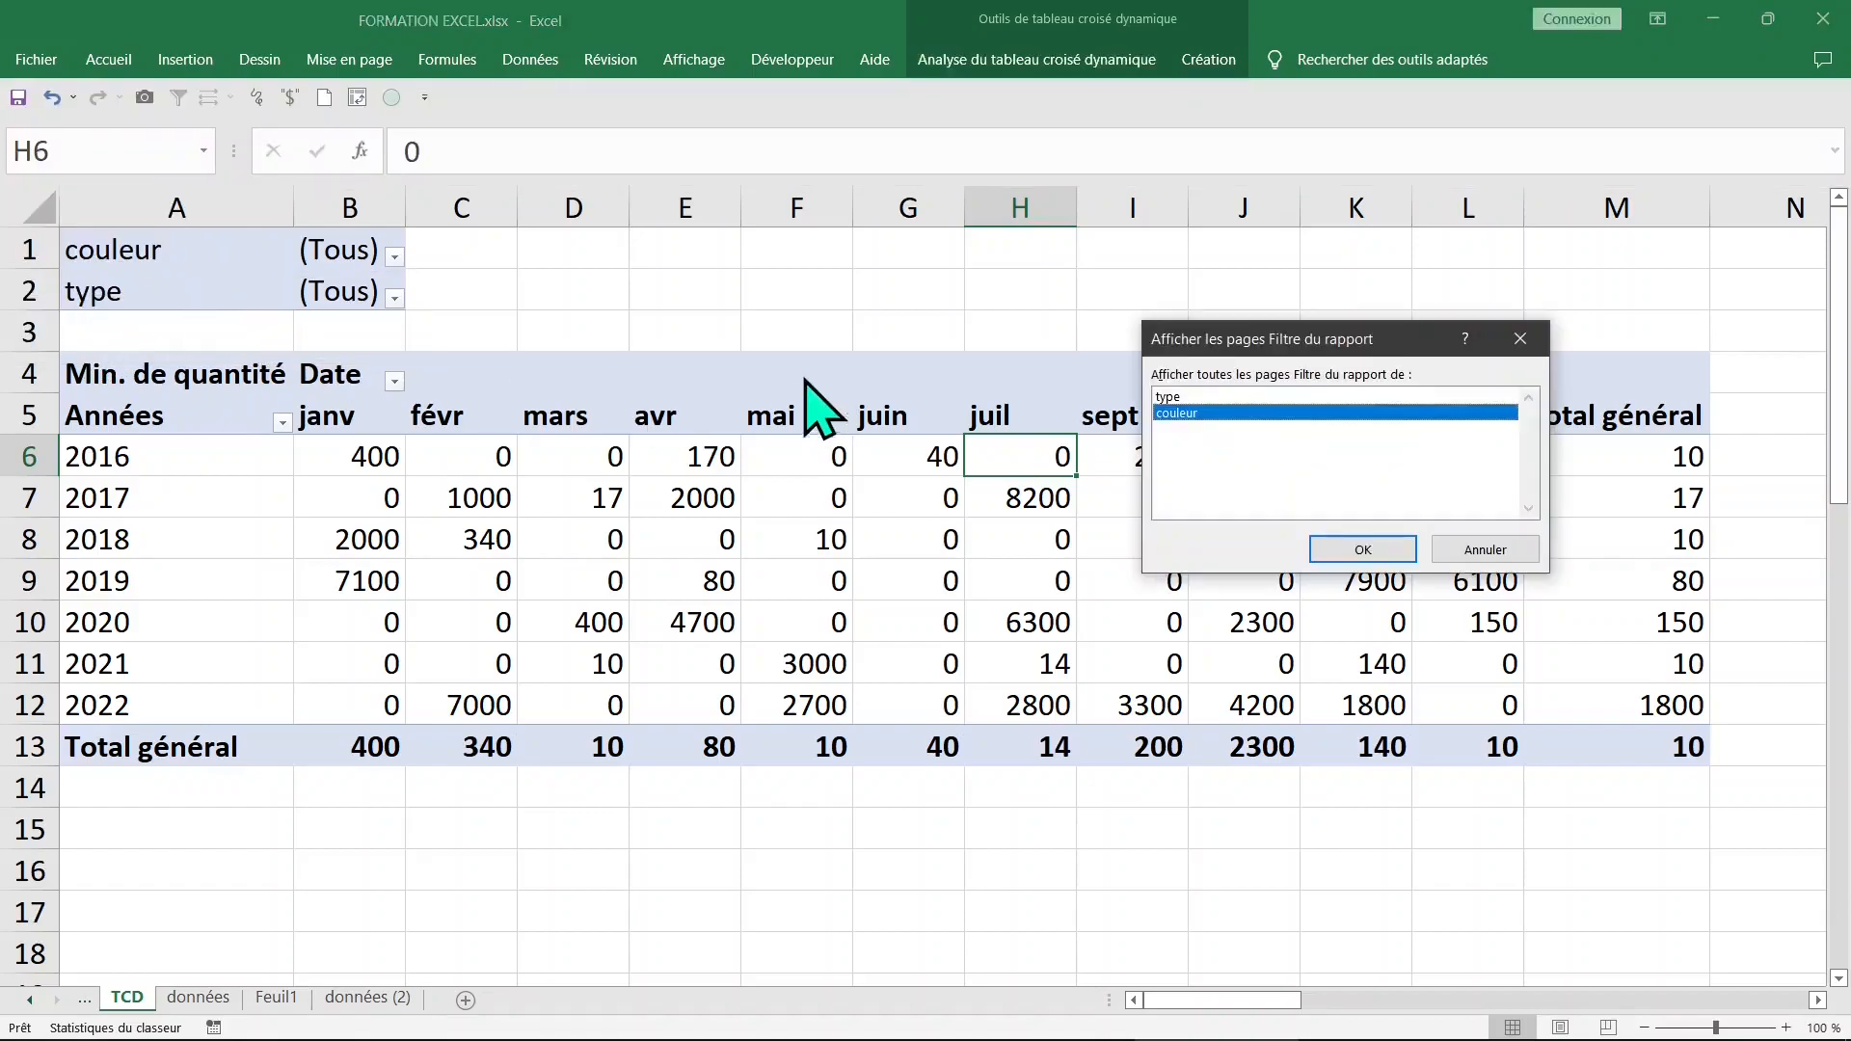
Step: Generate separate report filter pages for each value of type
click(1177, 397)
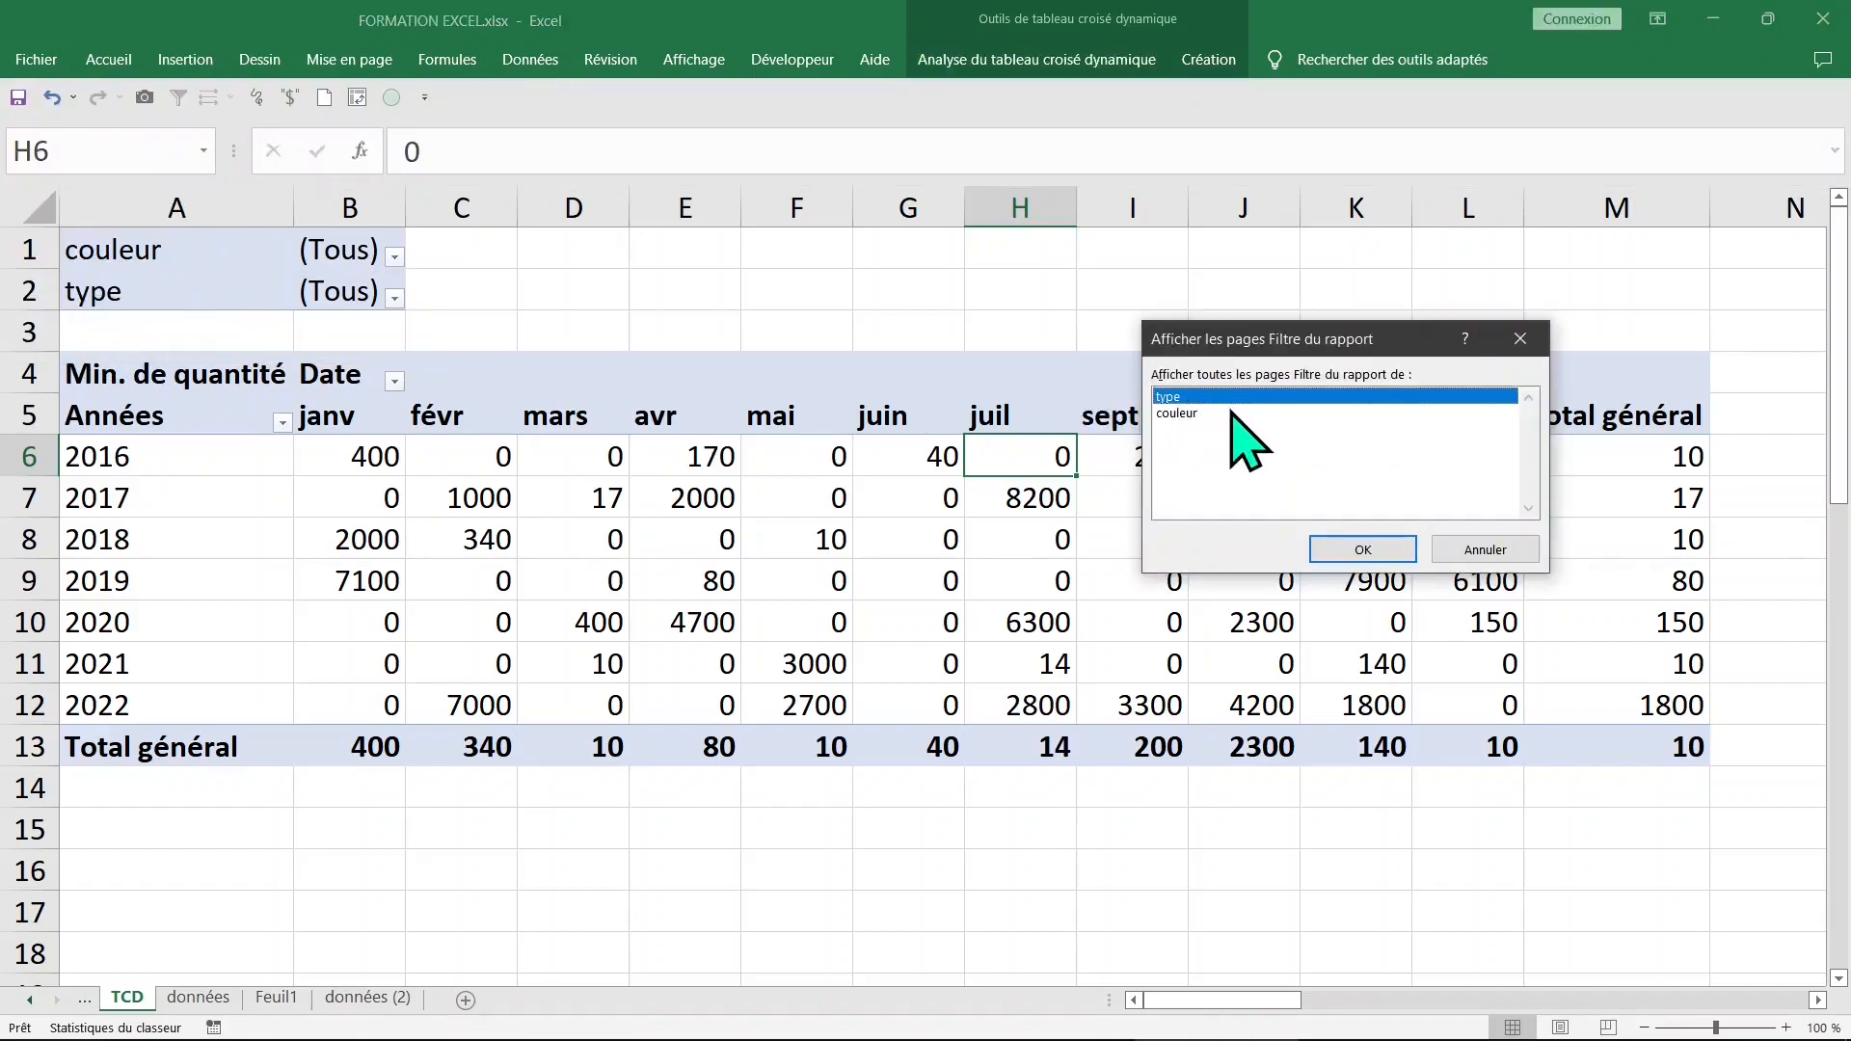
click(1203, 413)
click(1362, 549)
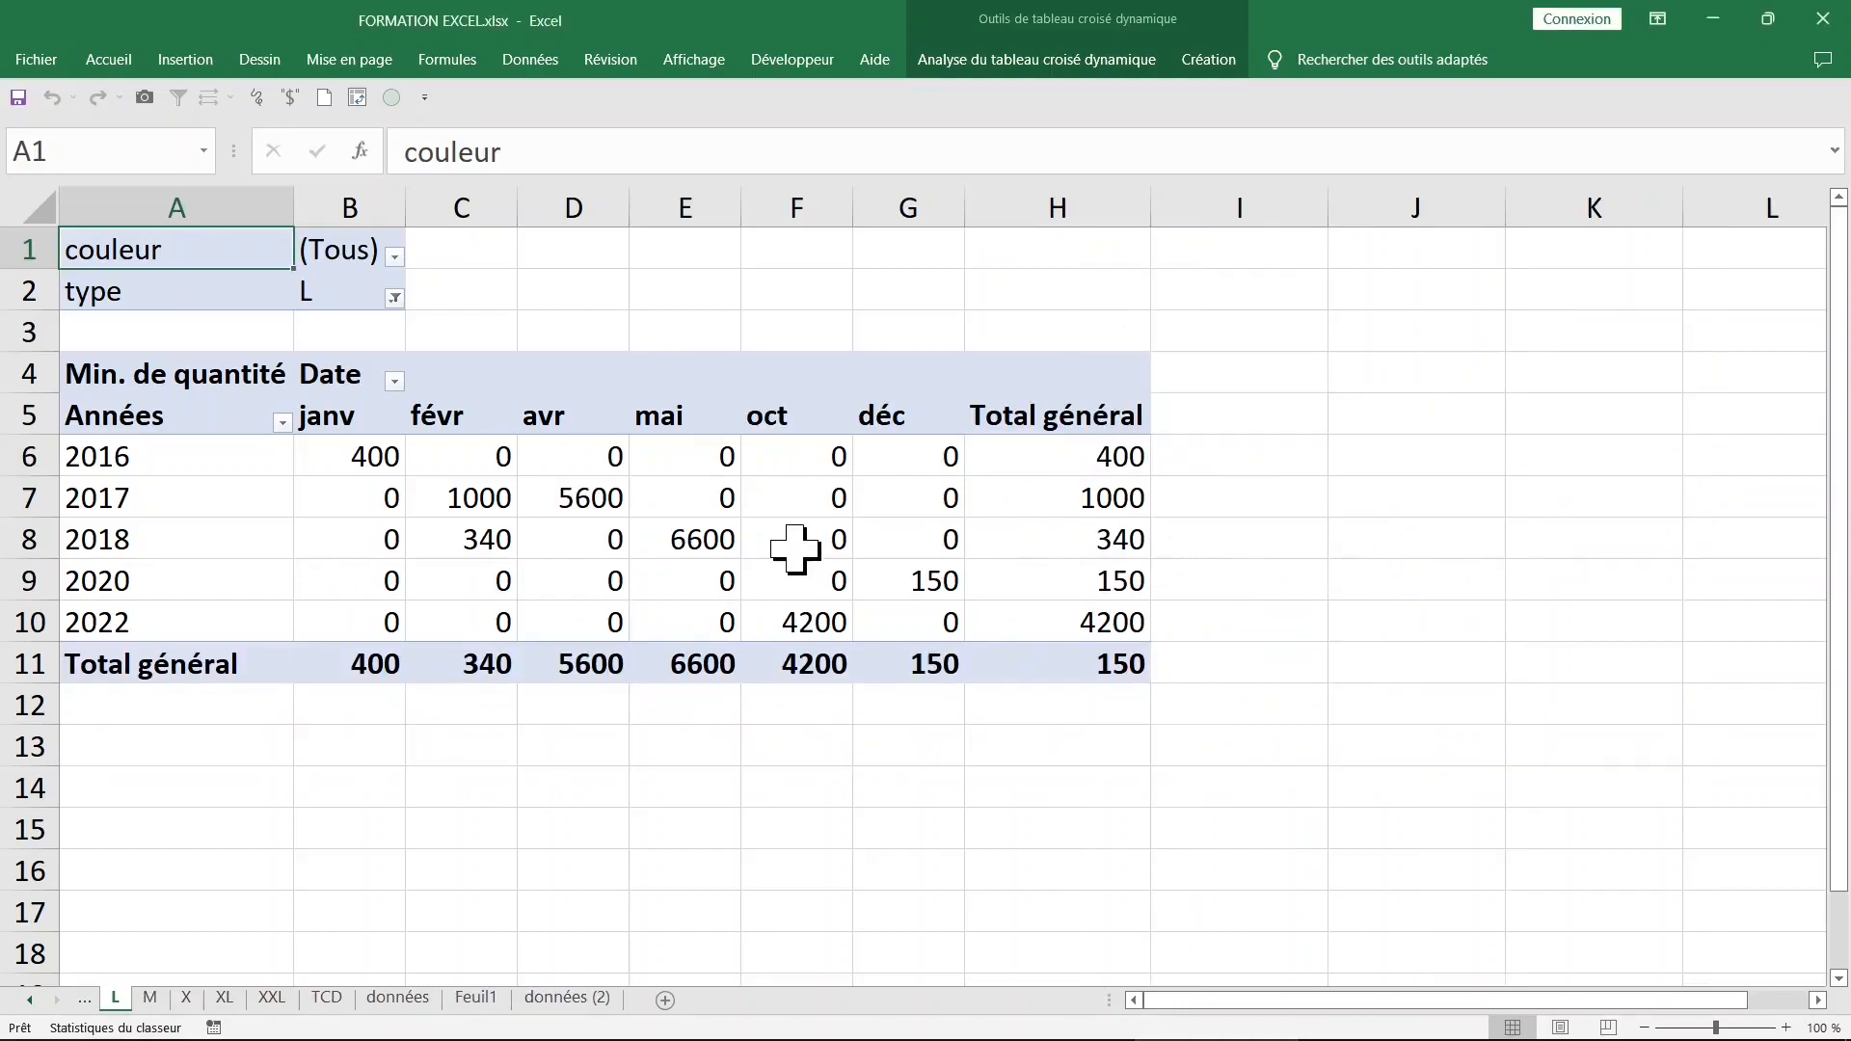
Step: Review the generated sheets M, X, XL and XXL, and return to the TCD sheet
click(149, 998)
click(186, 998)
click(224, 998)
click(271, 998)
click(326, 998)
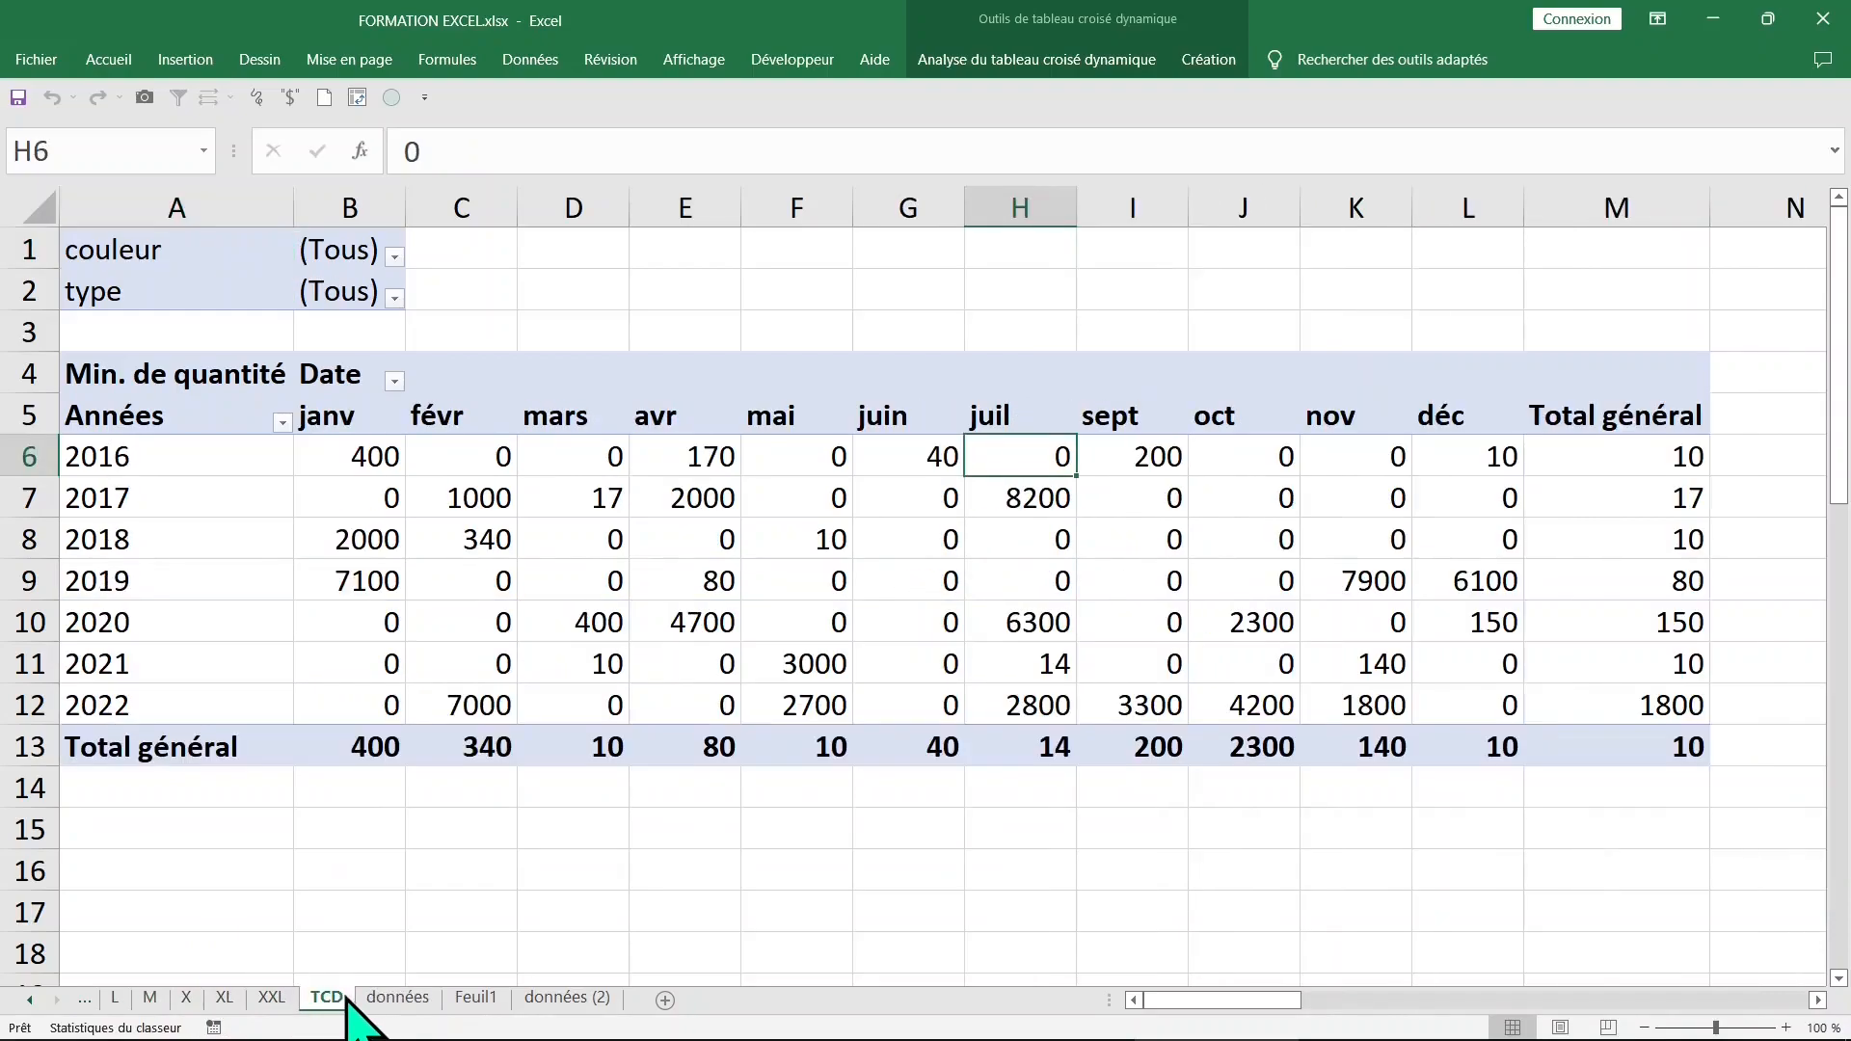
click(271, 998)
click(326, 997)
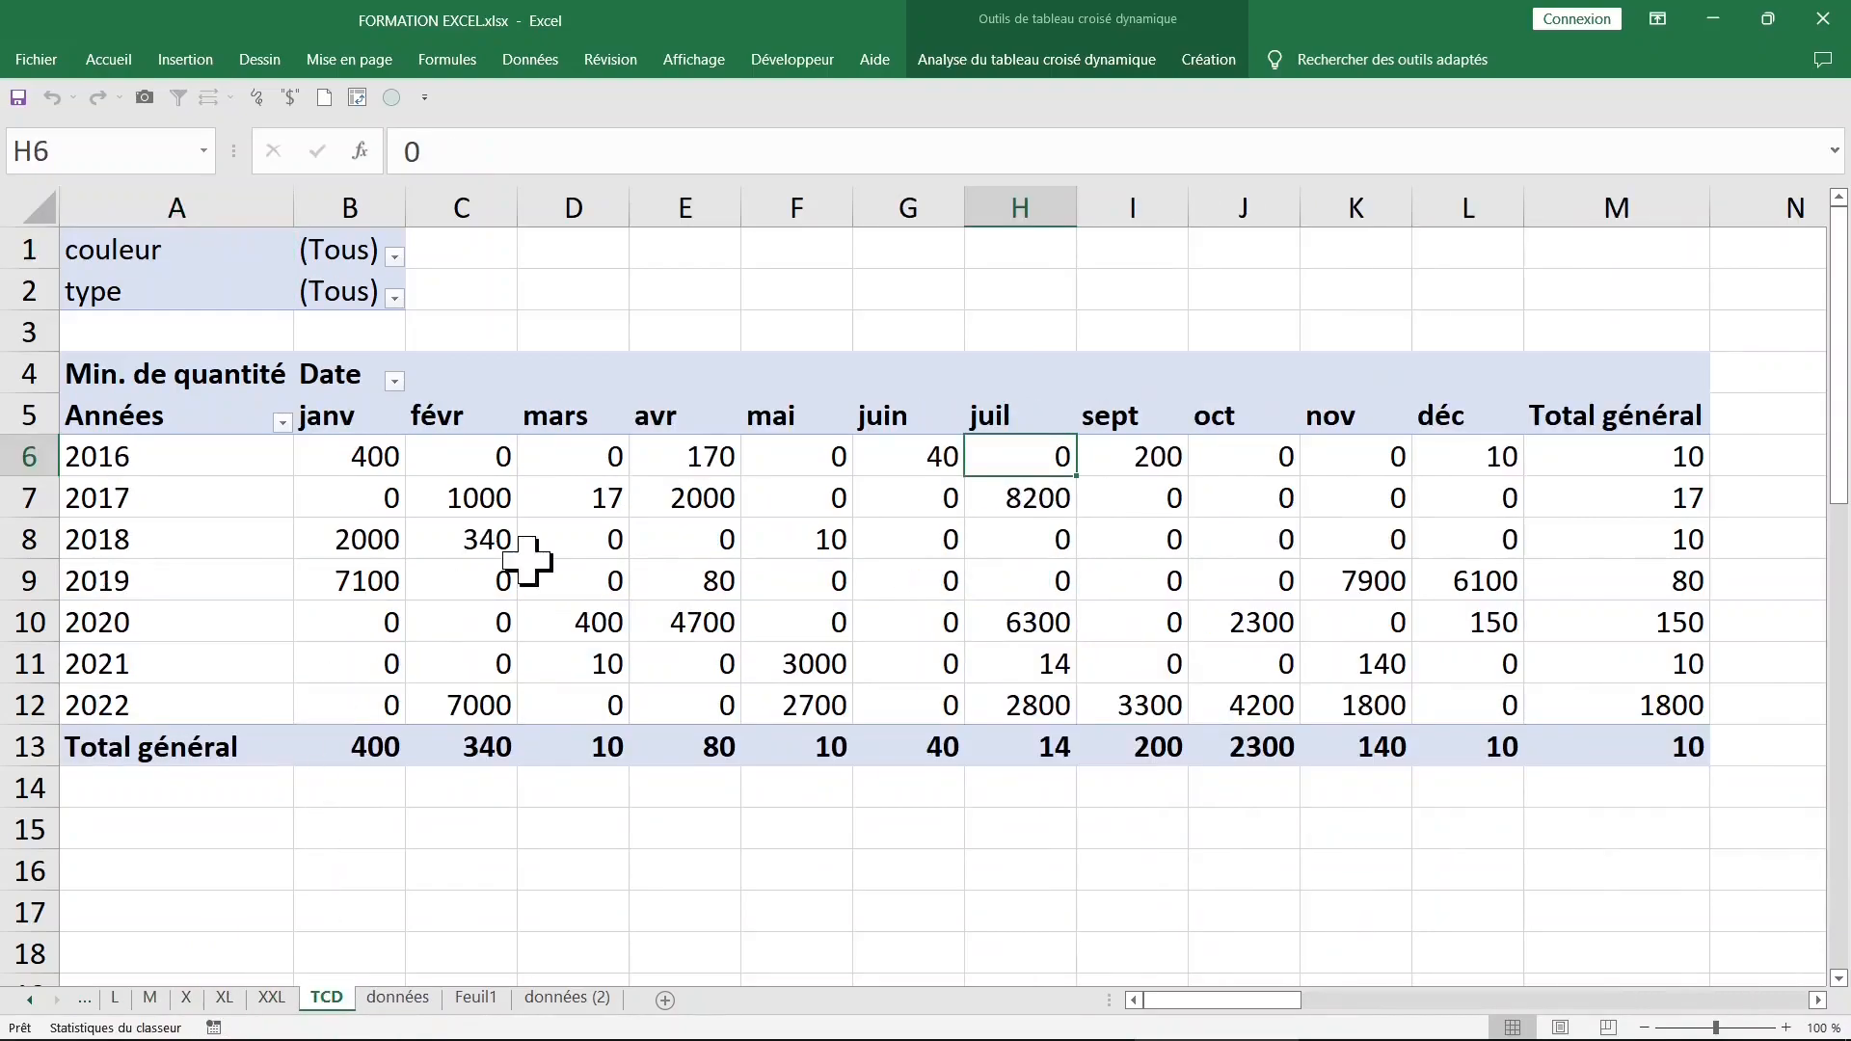
Step: Generate separate report filter pages for each value of couleur
click(972, 63)
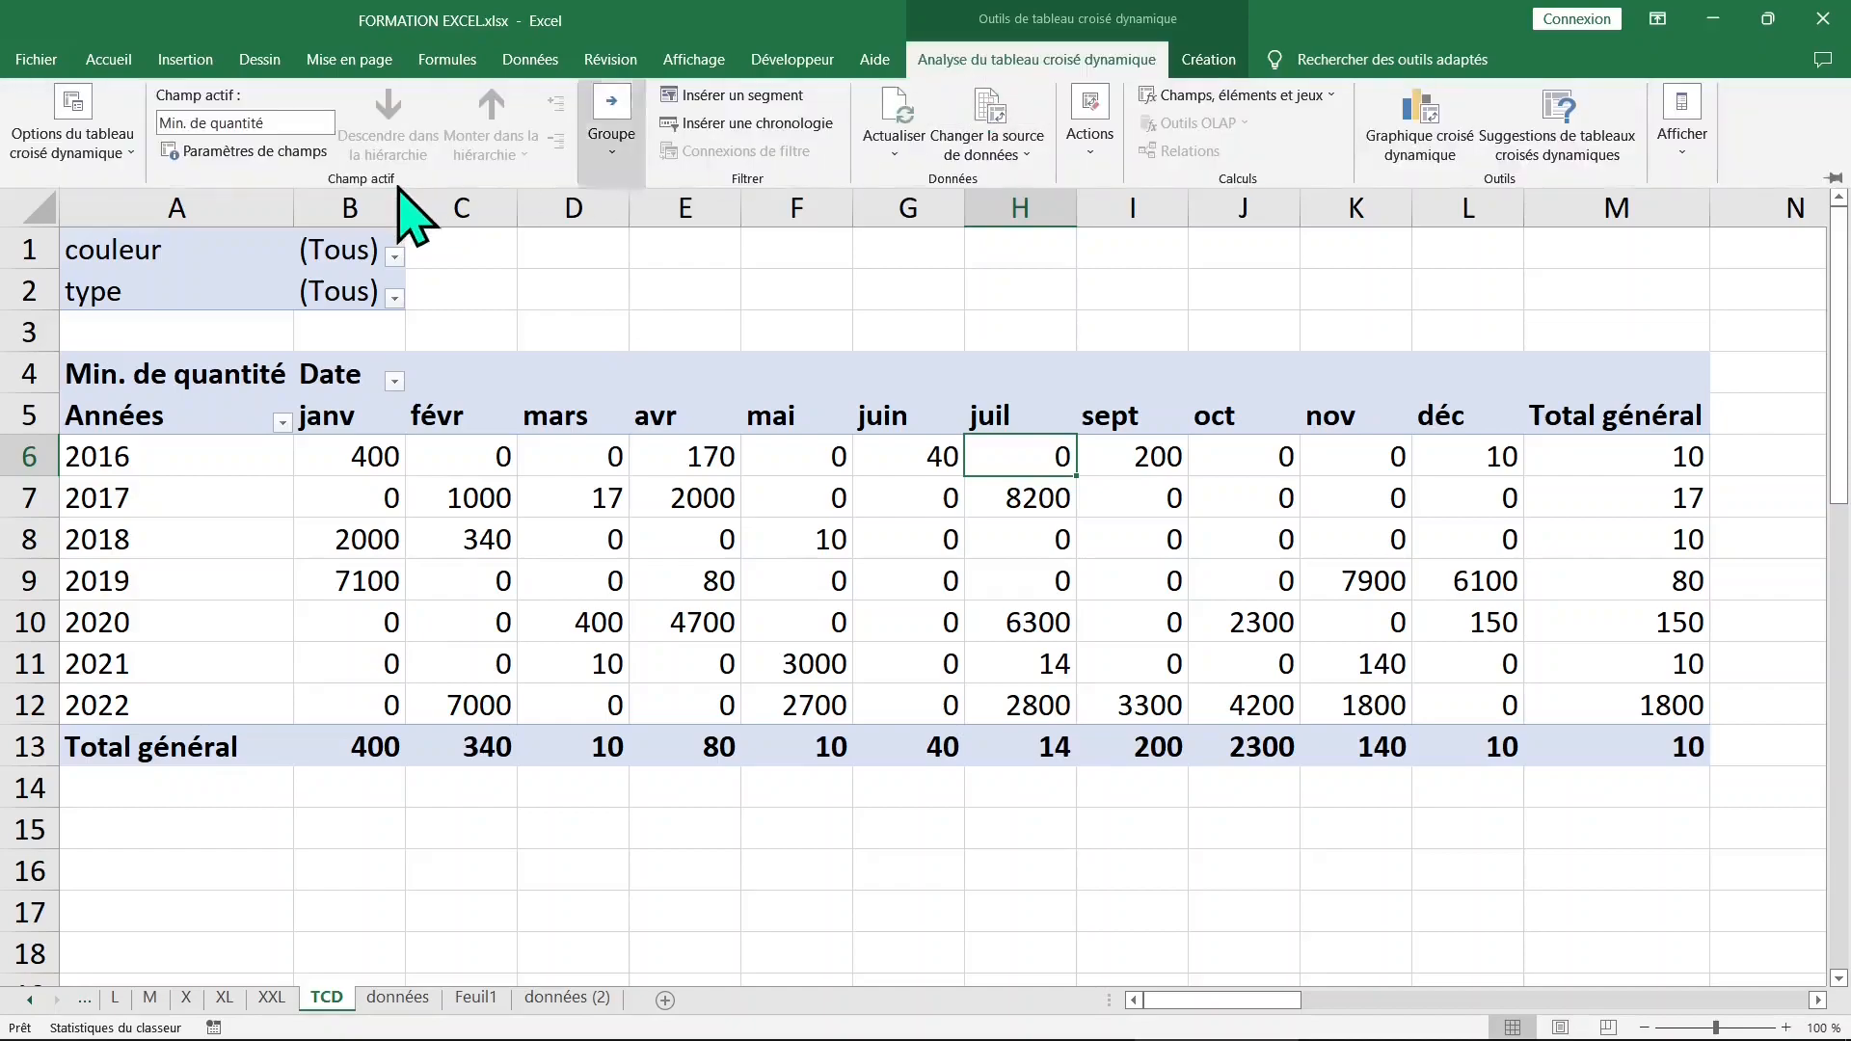
click(96, 169)
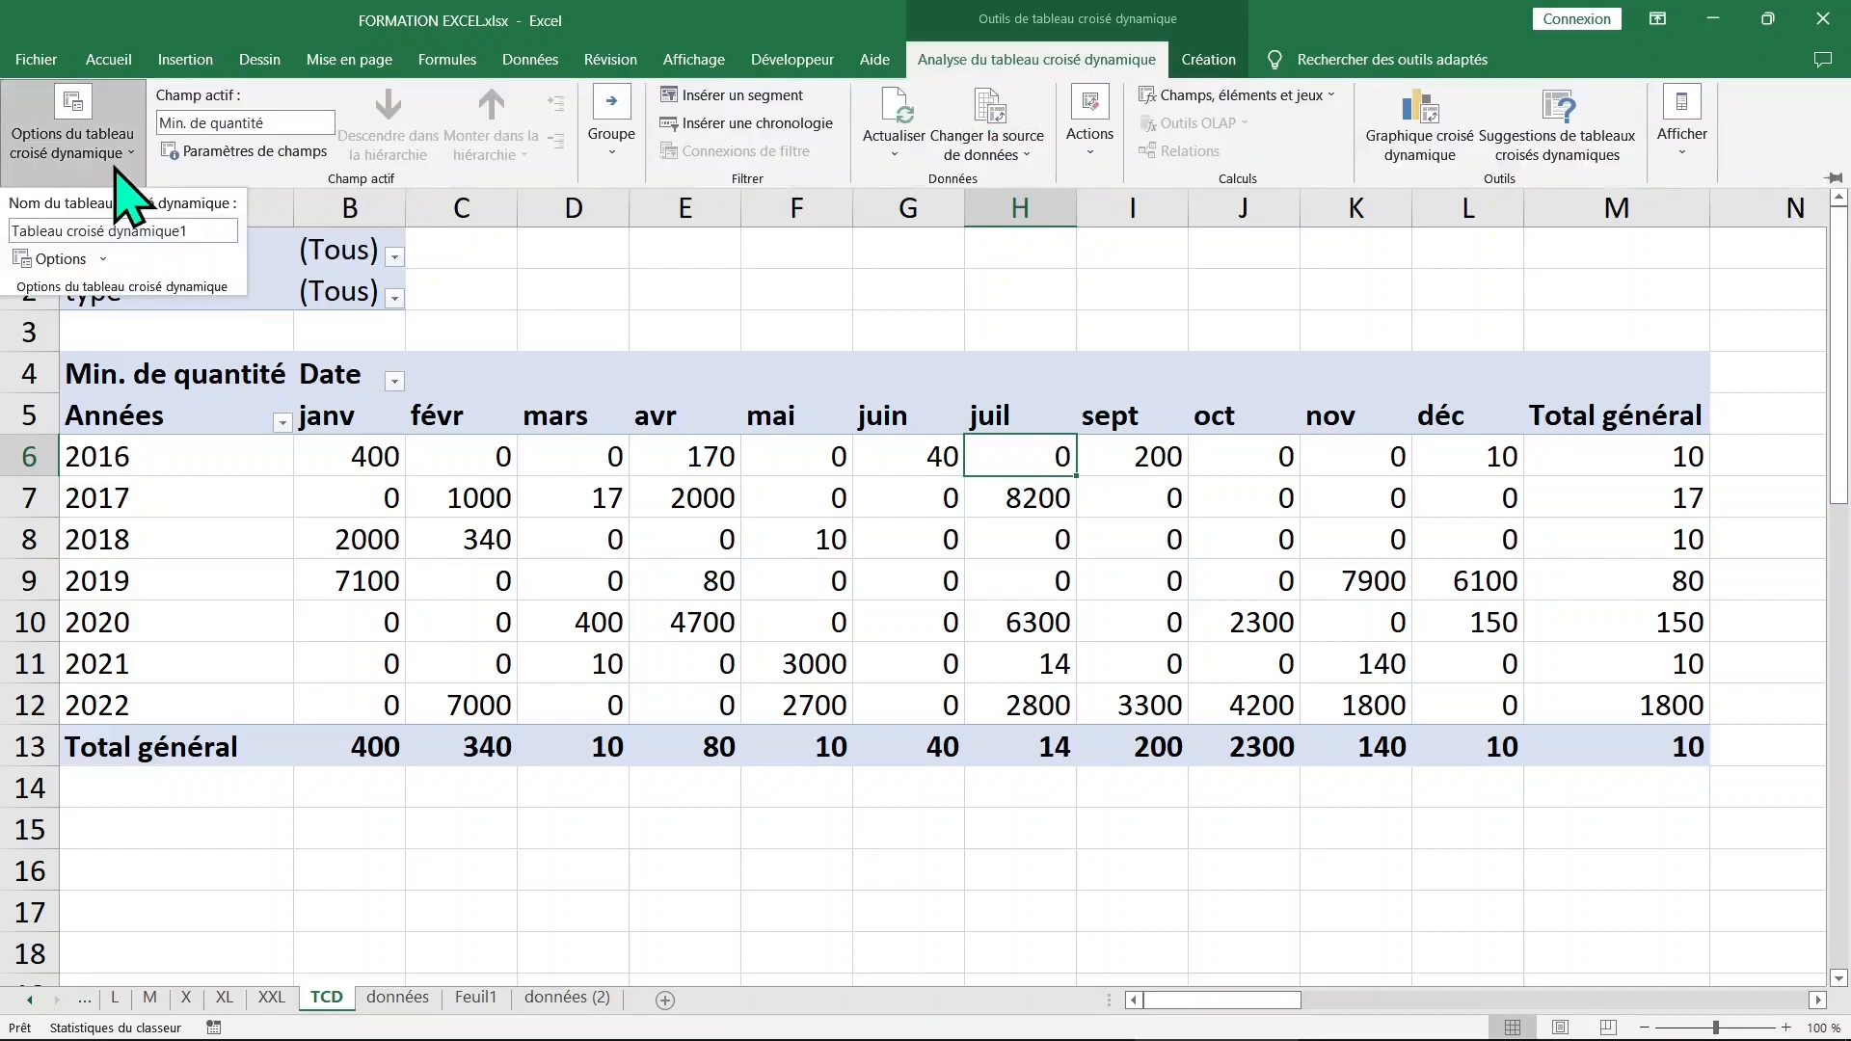
click(104, 258)
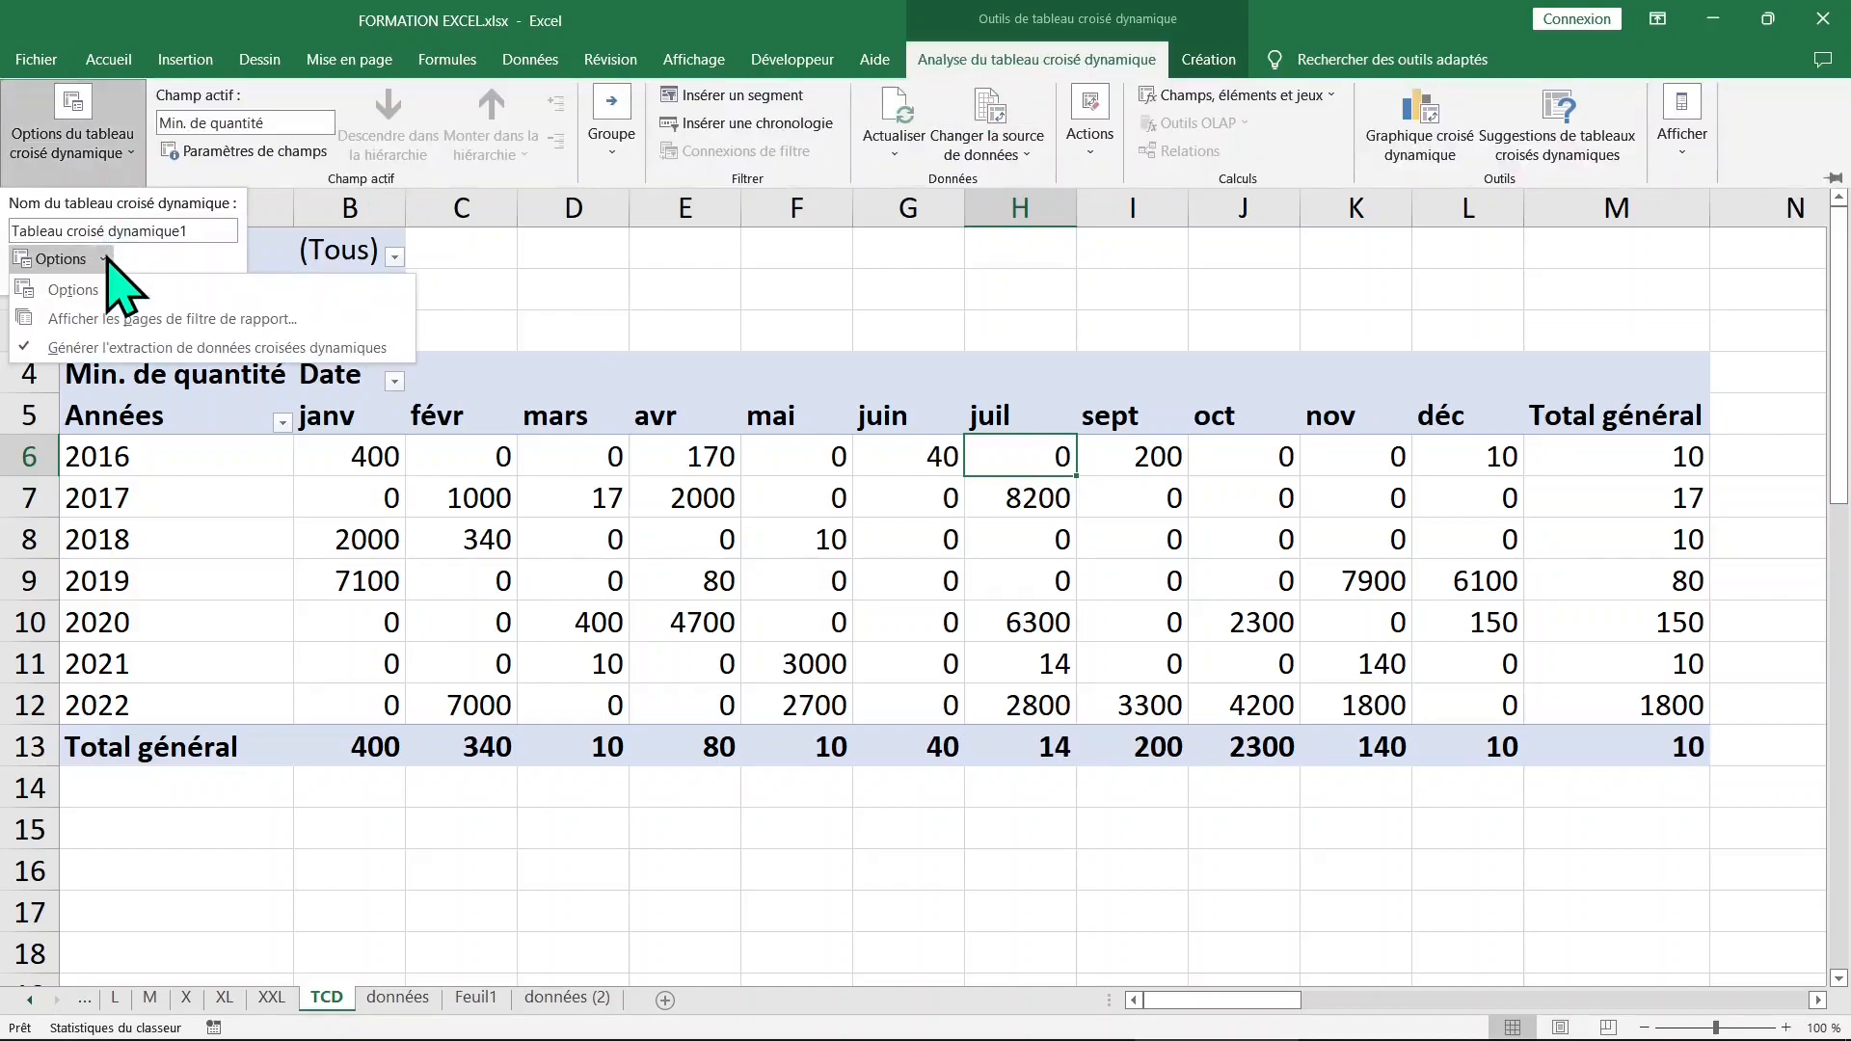
click(96, 320)
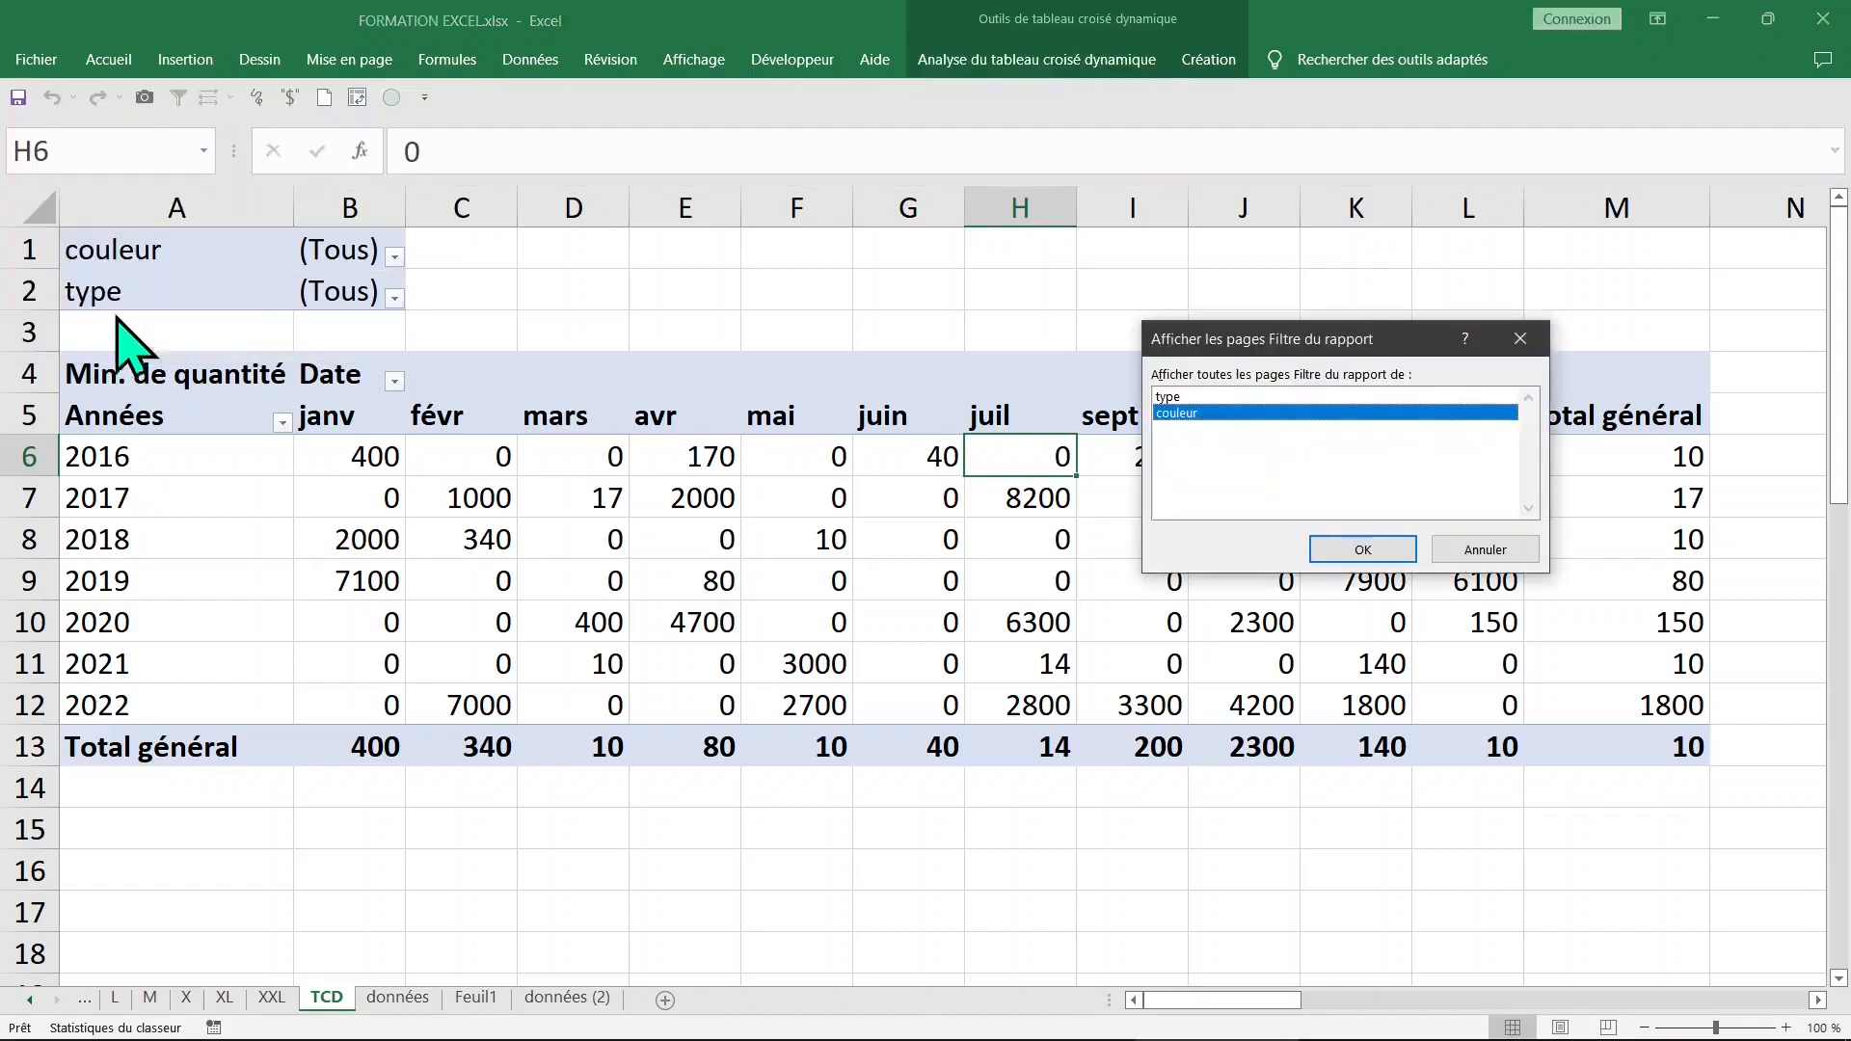
click(1196, 400)
click(1193, 412)
click(1363, 550)
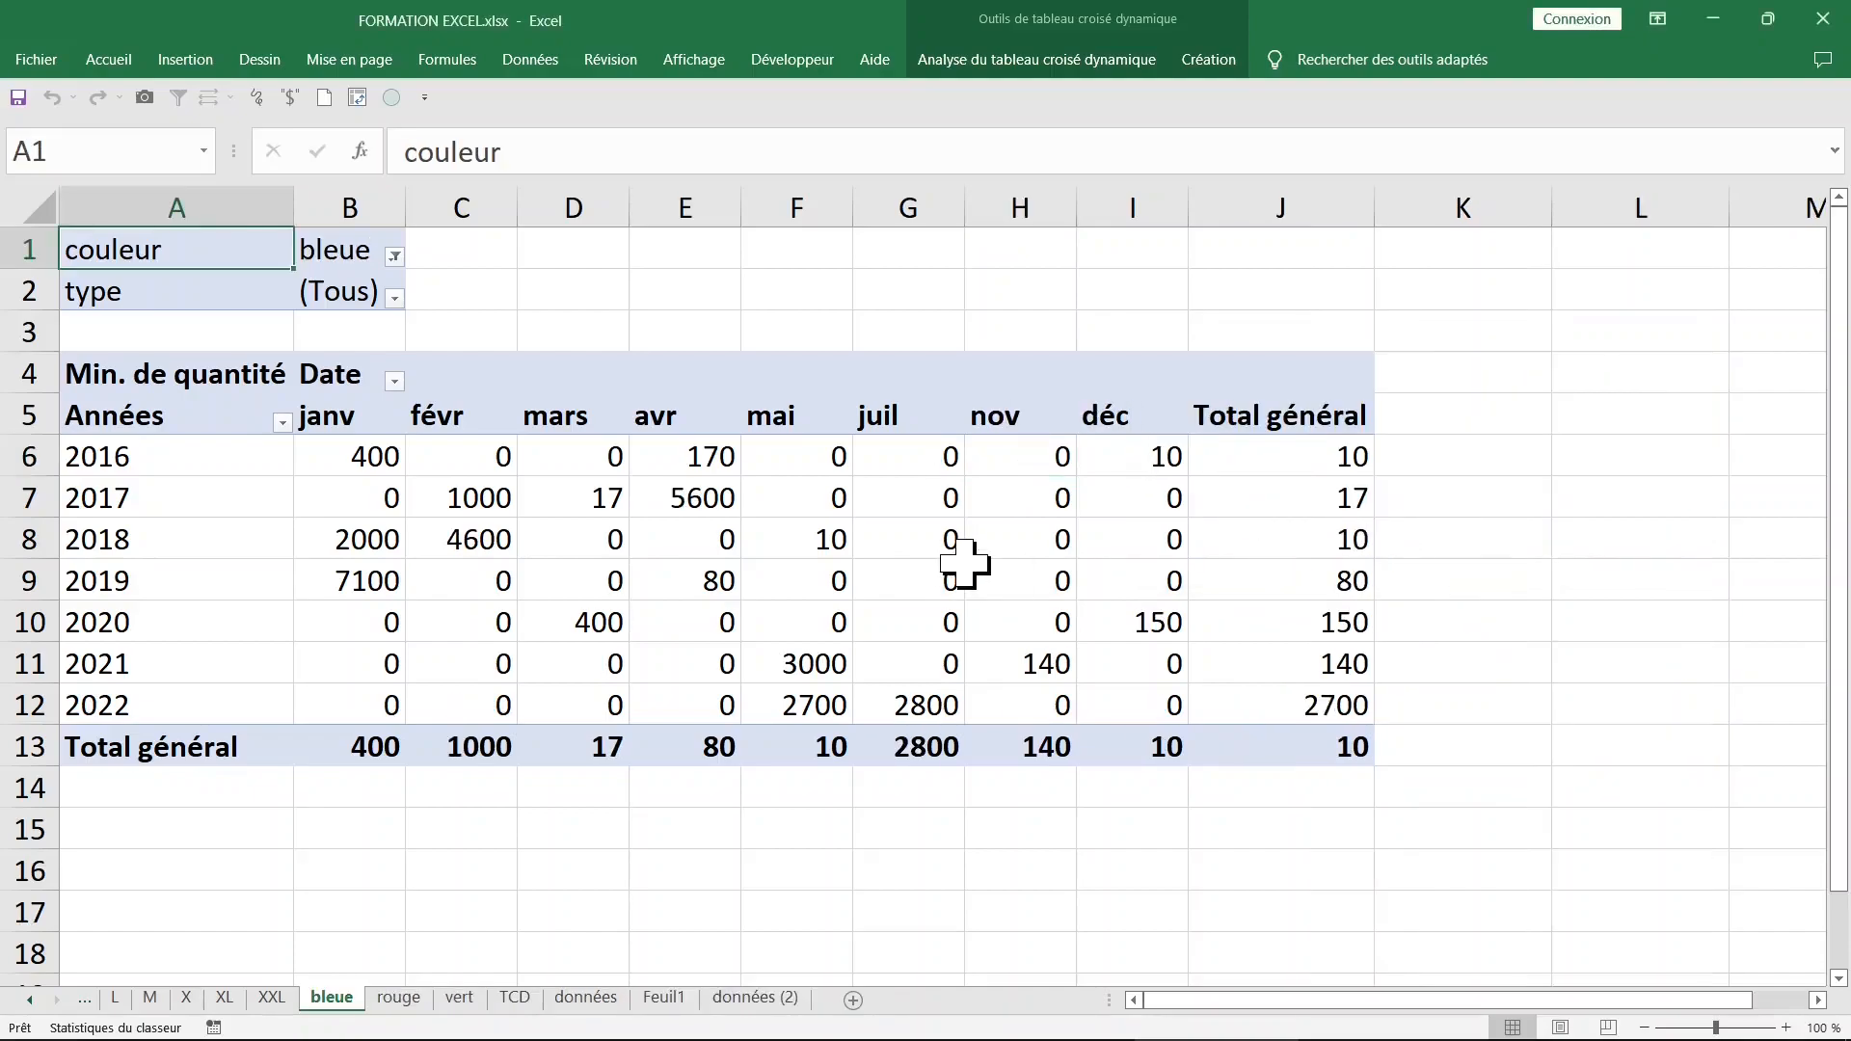
Step: Review the generated couleur sheets bleue, rouge and vert
click(393, 999)
click(459, 999)
click(514, 999)
click(398, 999)
click(330, 999)
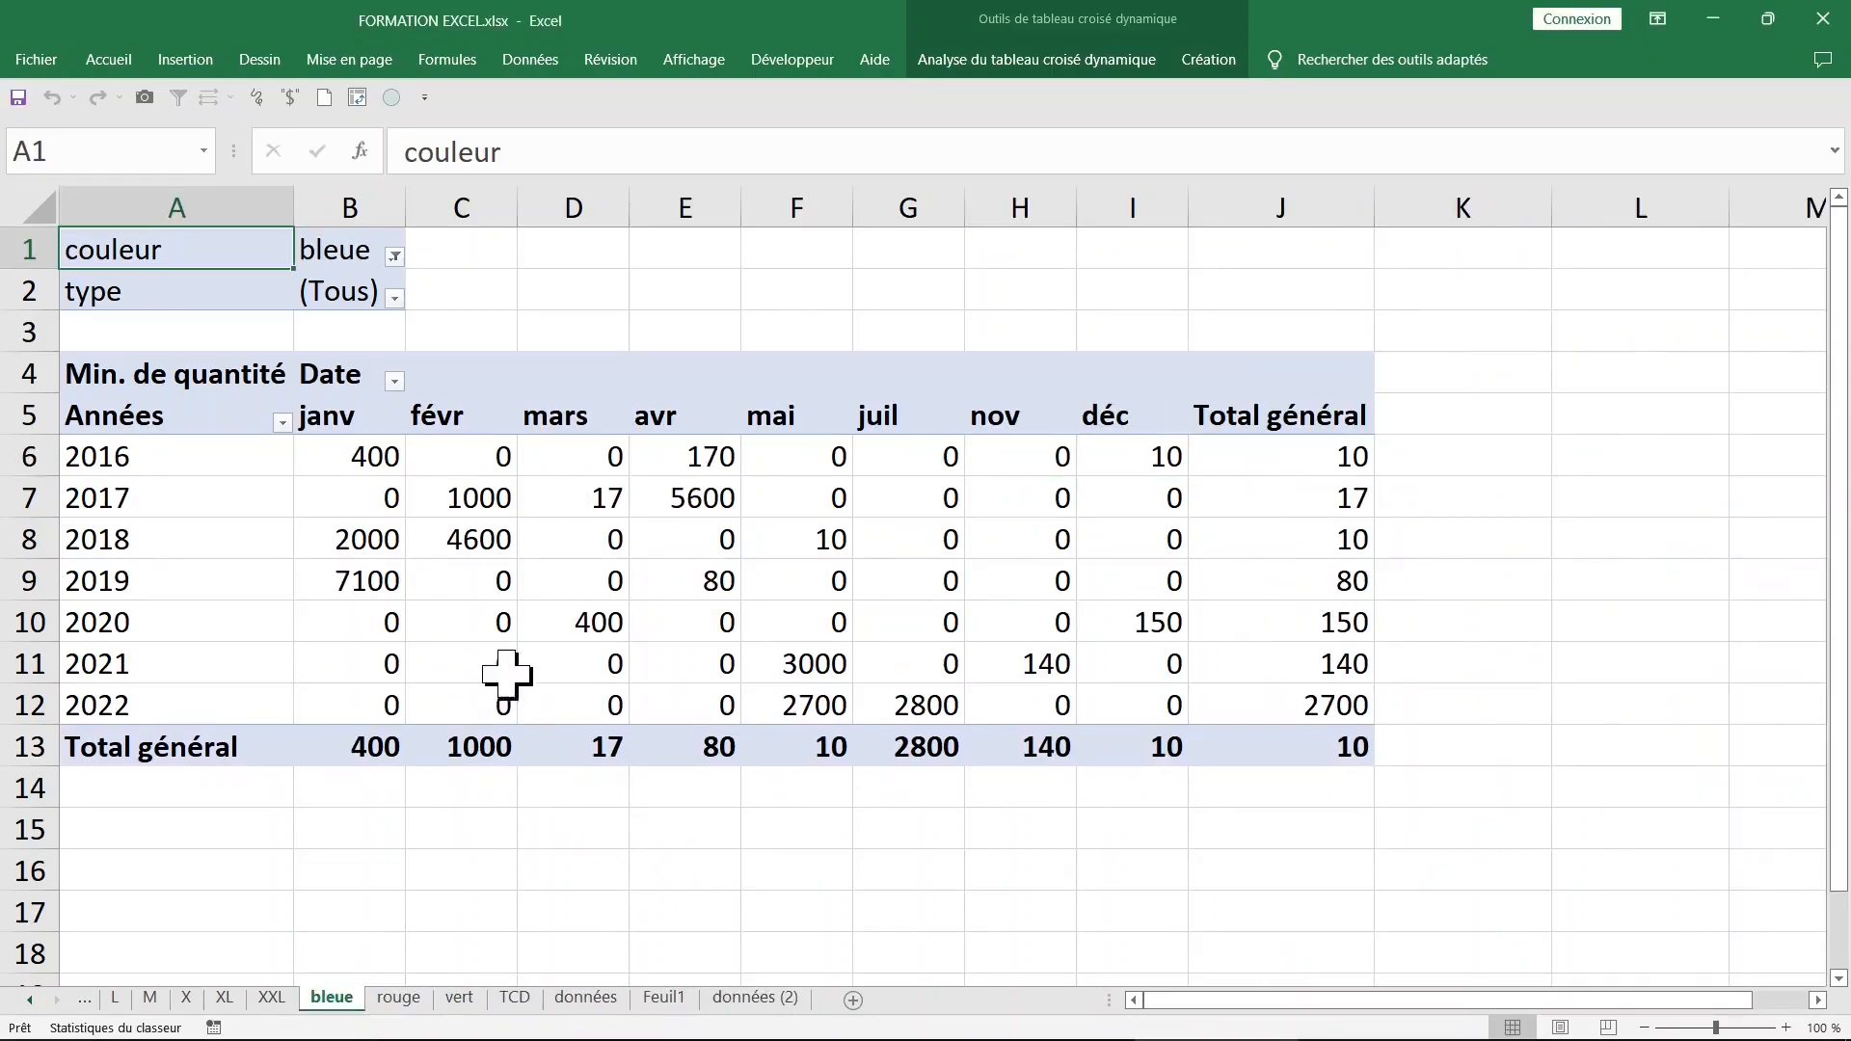
click(399, 543)
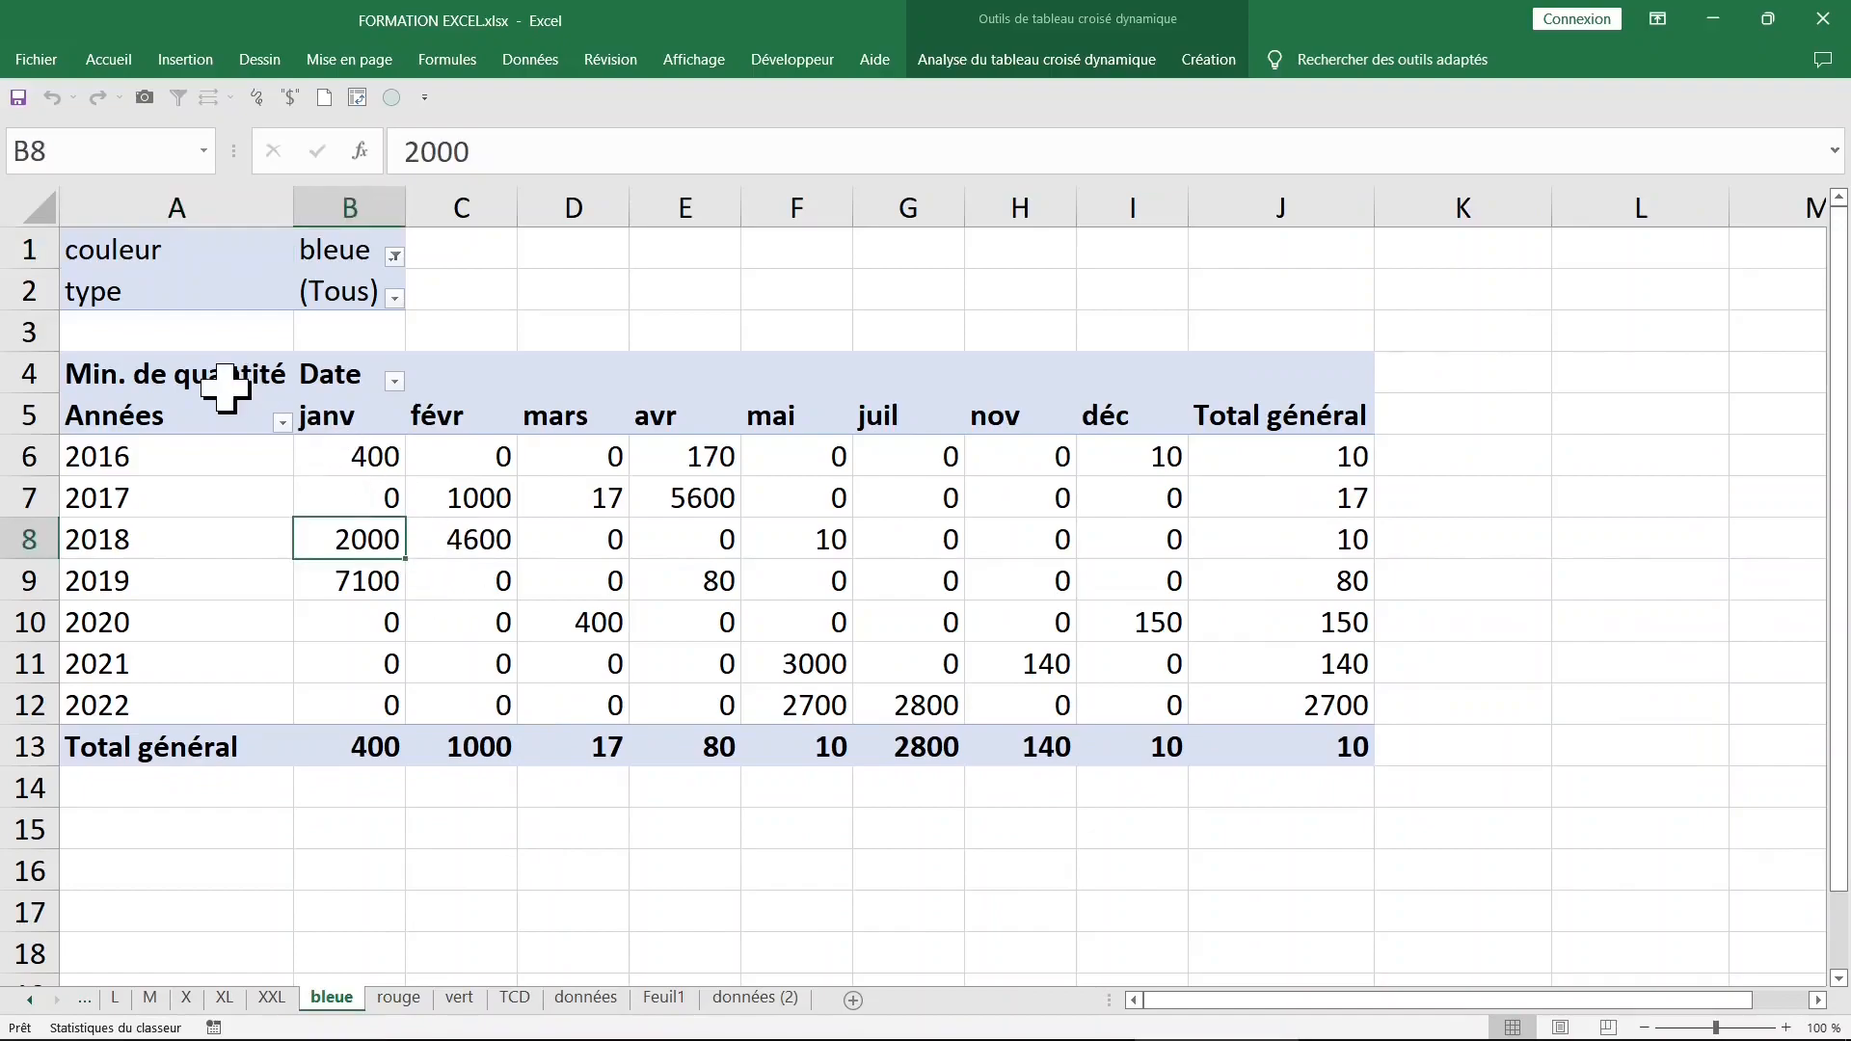
Step: Return to the TCD sheet and summarize the pivot table's quantité values by Somme
key(ctrl+Page_Down)
key(ctrl+Page_Down)
key(ctrl+Page_Down)
right_click(352, 461)
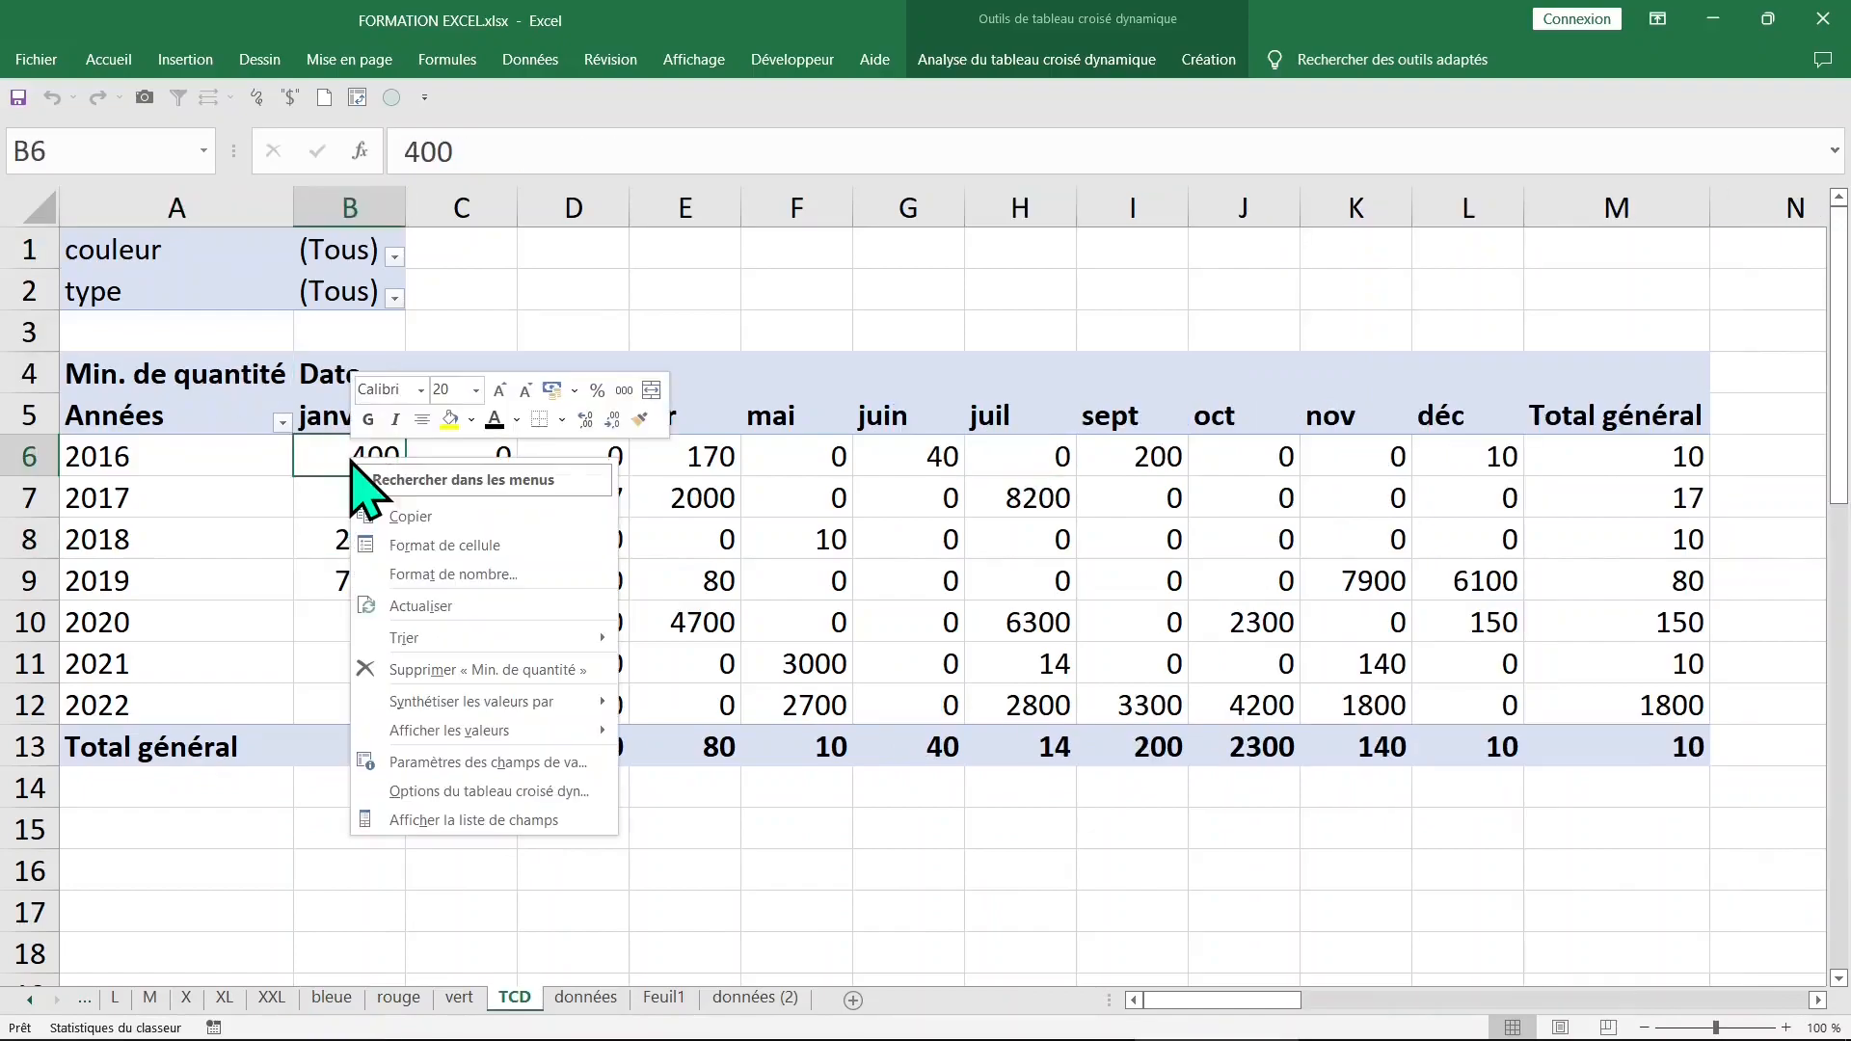
mouse_move(482, 702)
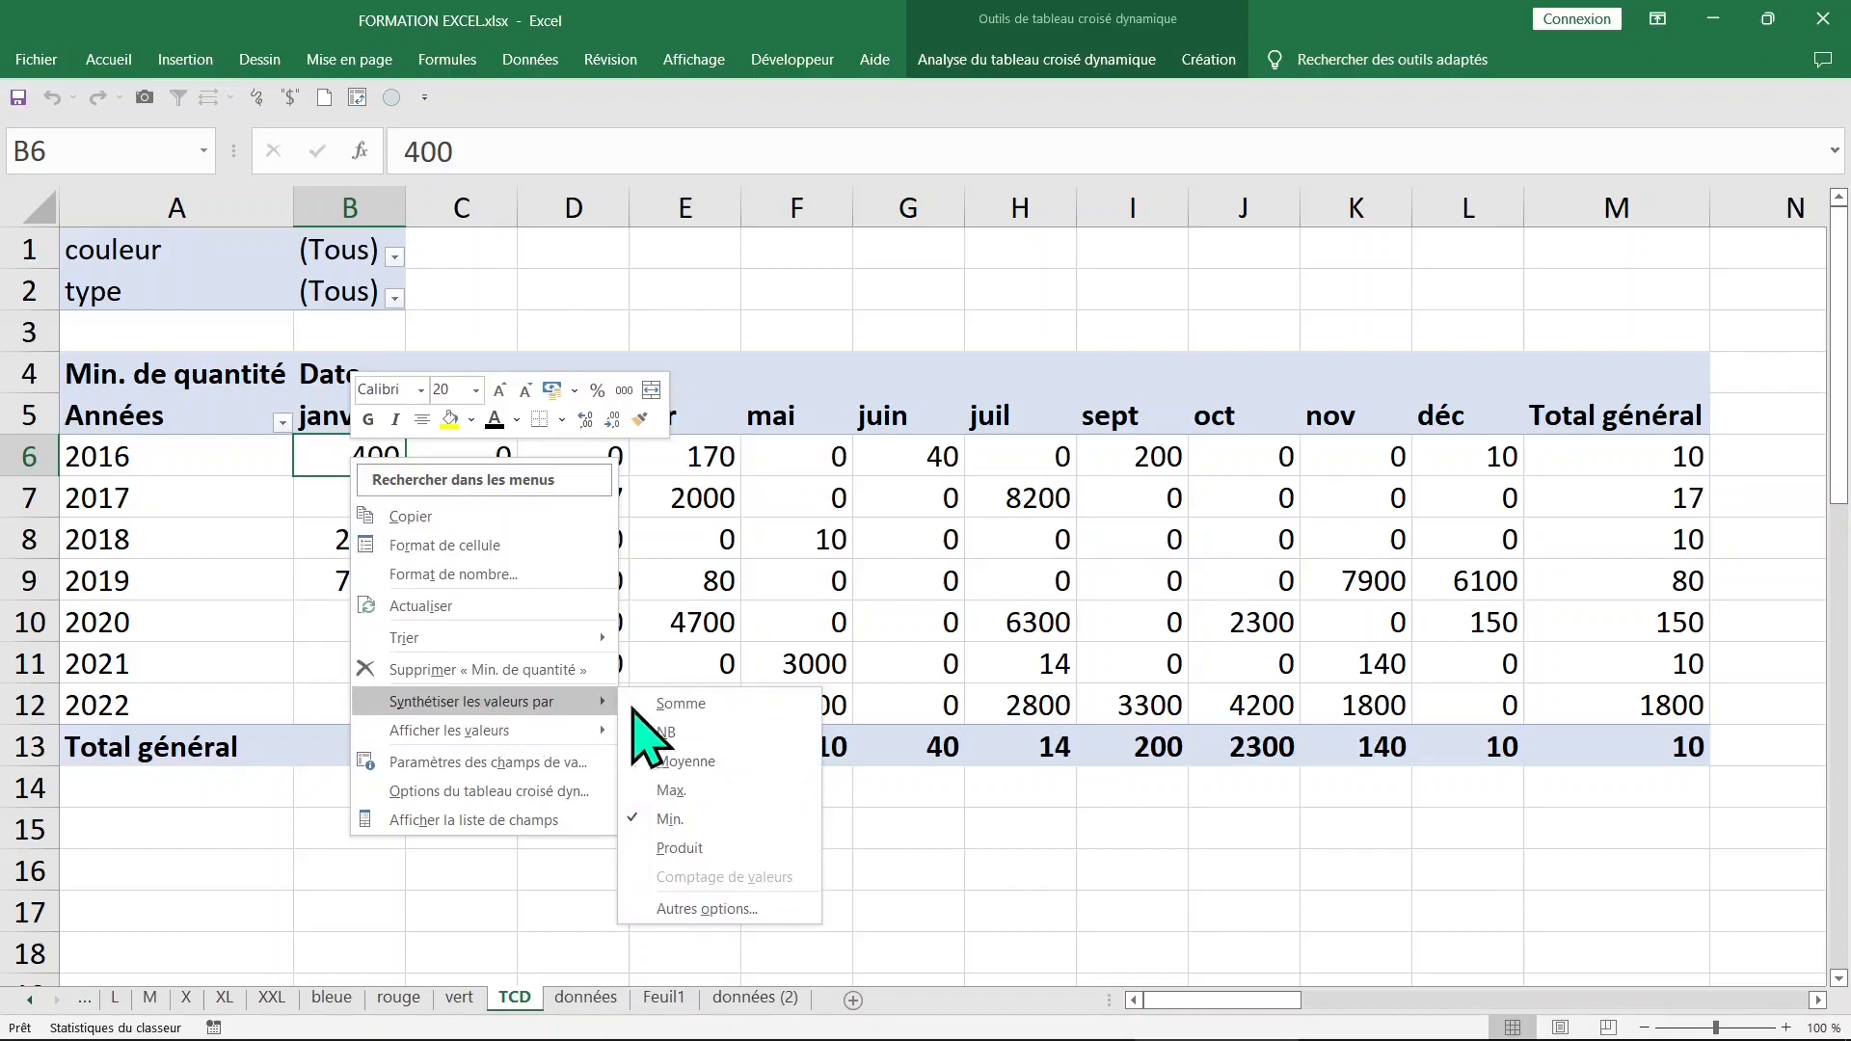
click(725, 706)
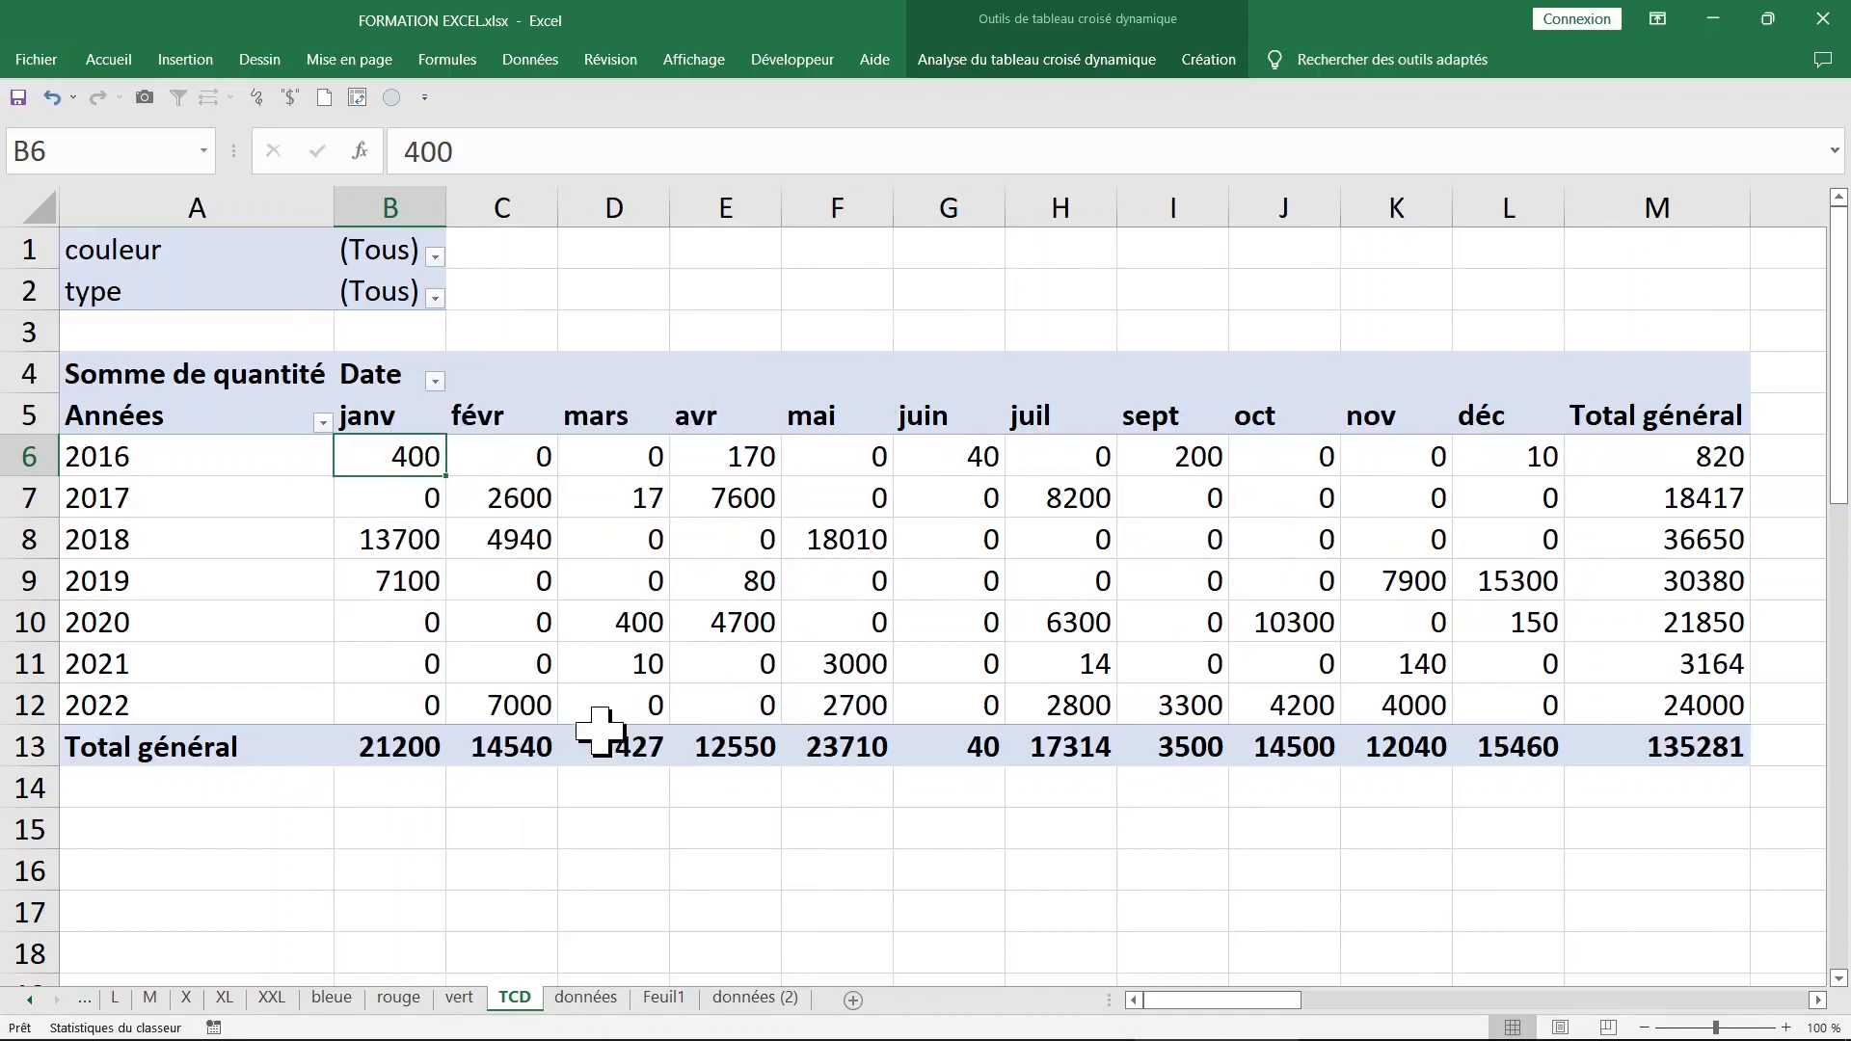
Step: Delete all the generated filter page sheets from L through vert
click(461, 999)
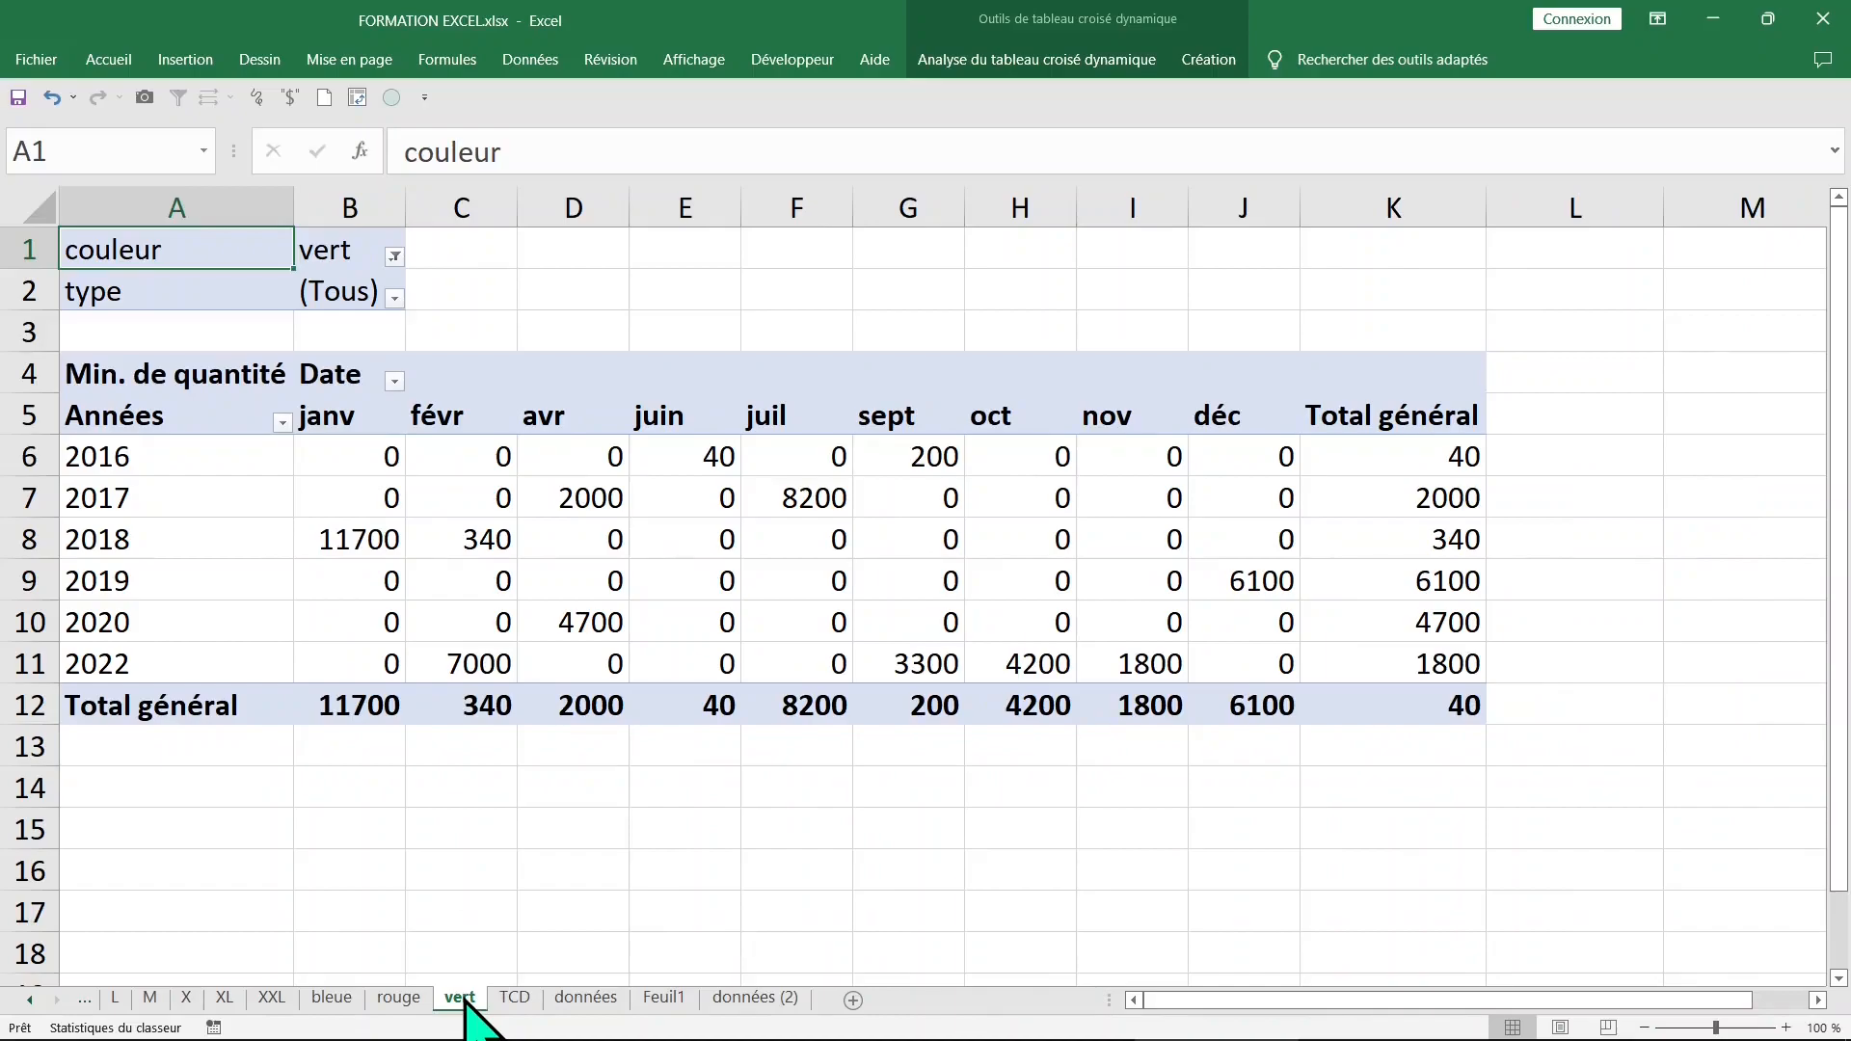
shift+click(120, 1001)
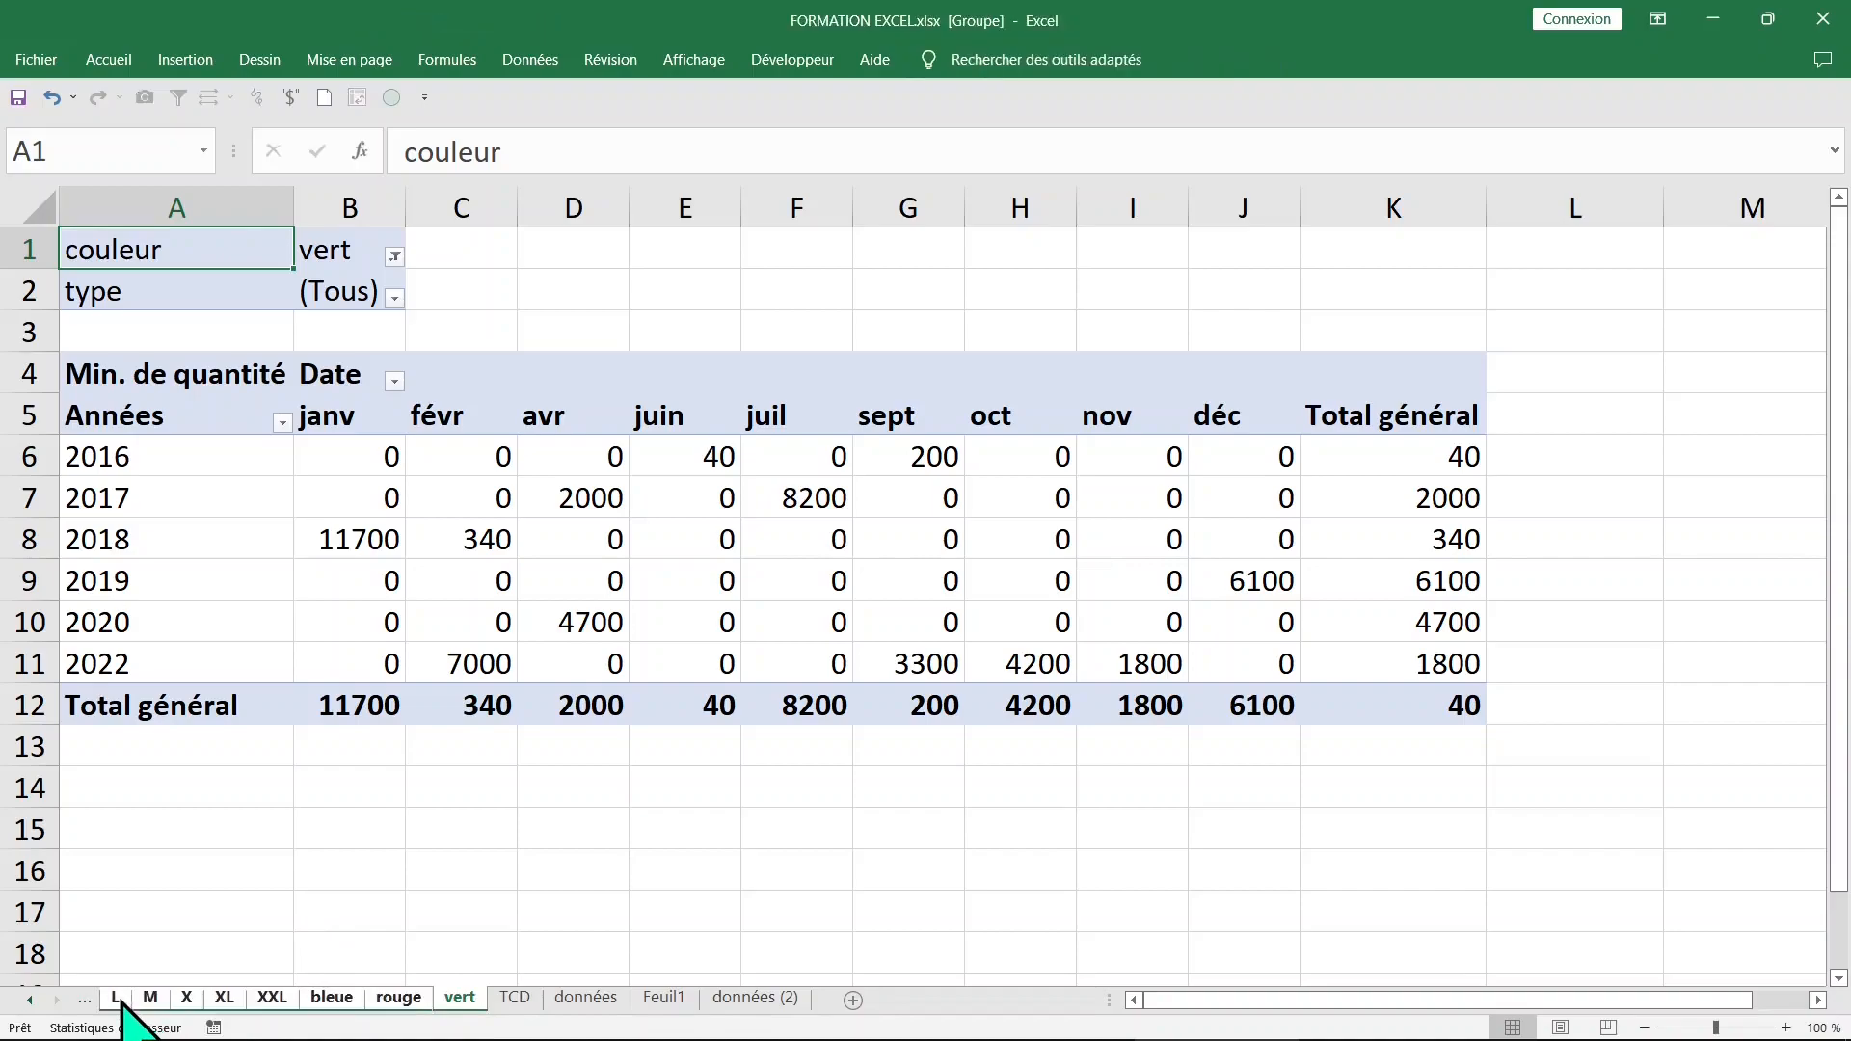
right_click(184, 1001)
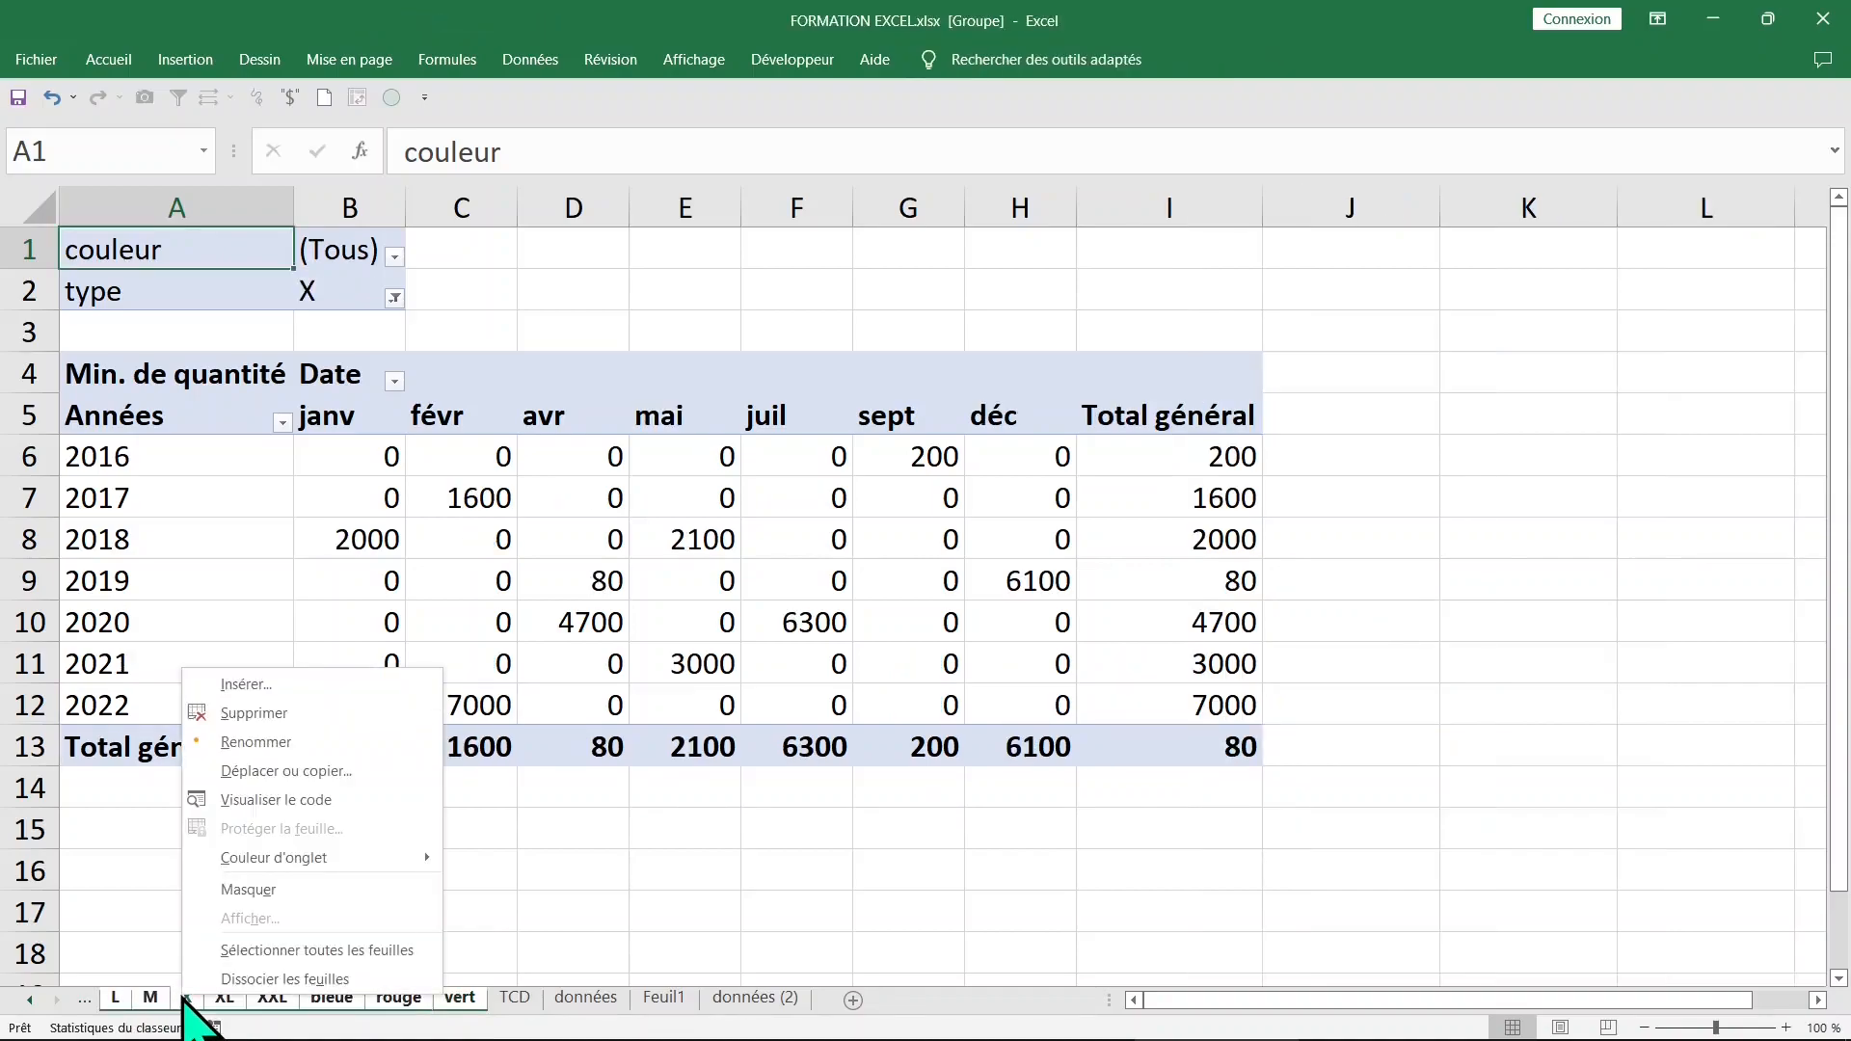
click(253, 714)
click(872, 599)
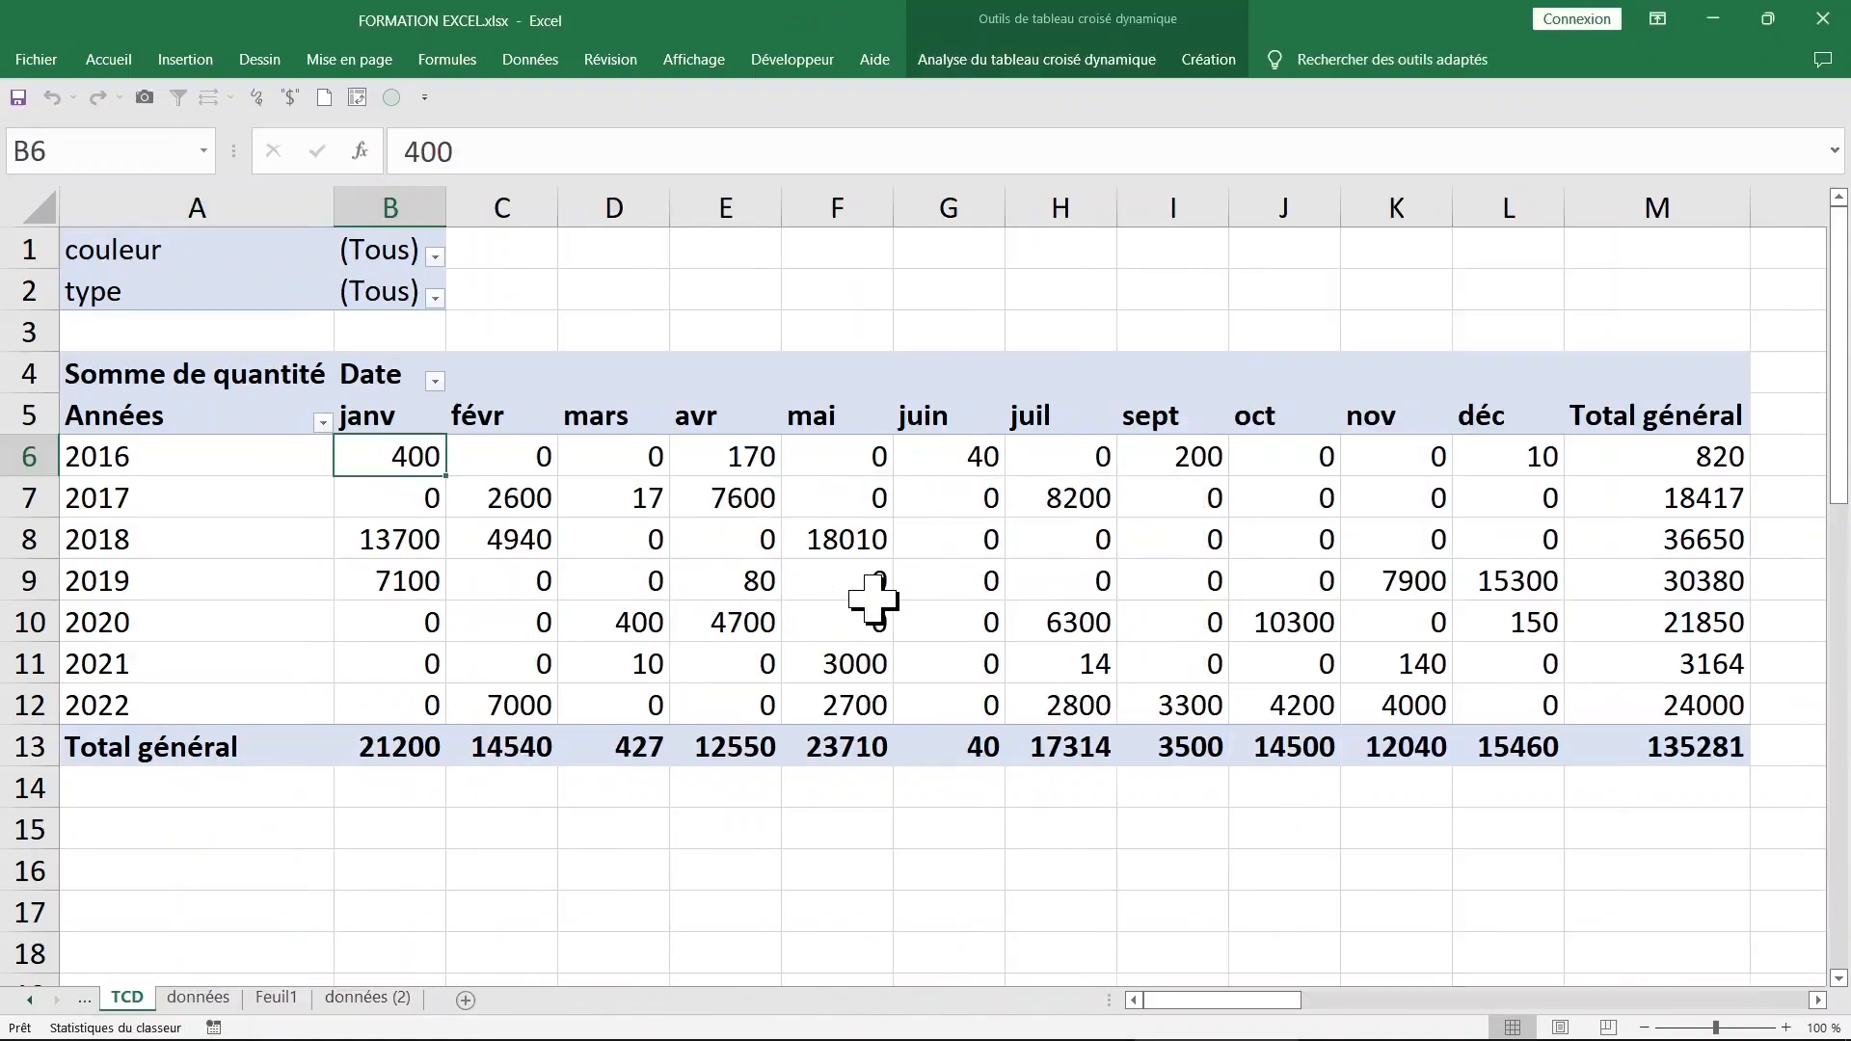
click(533, 583)
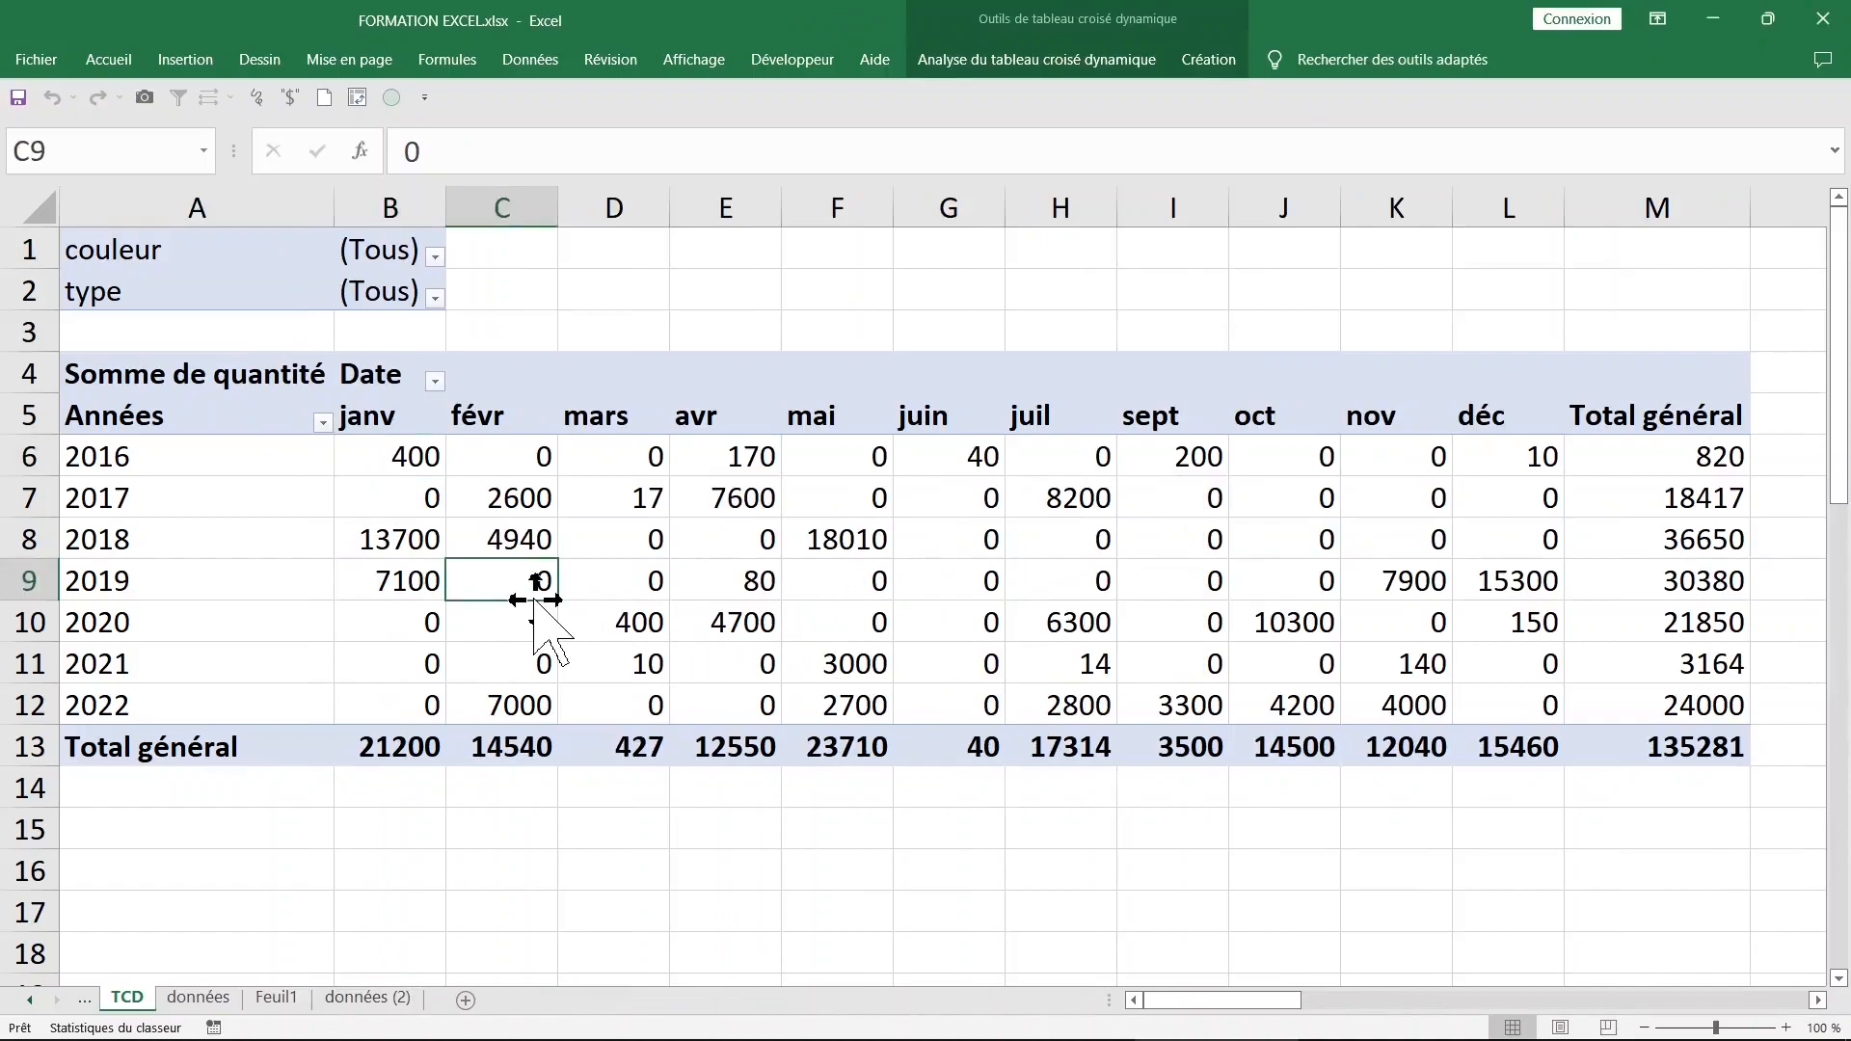
click(145, 500)
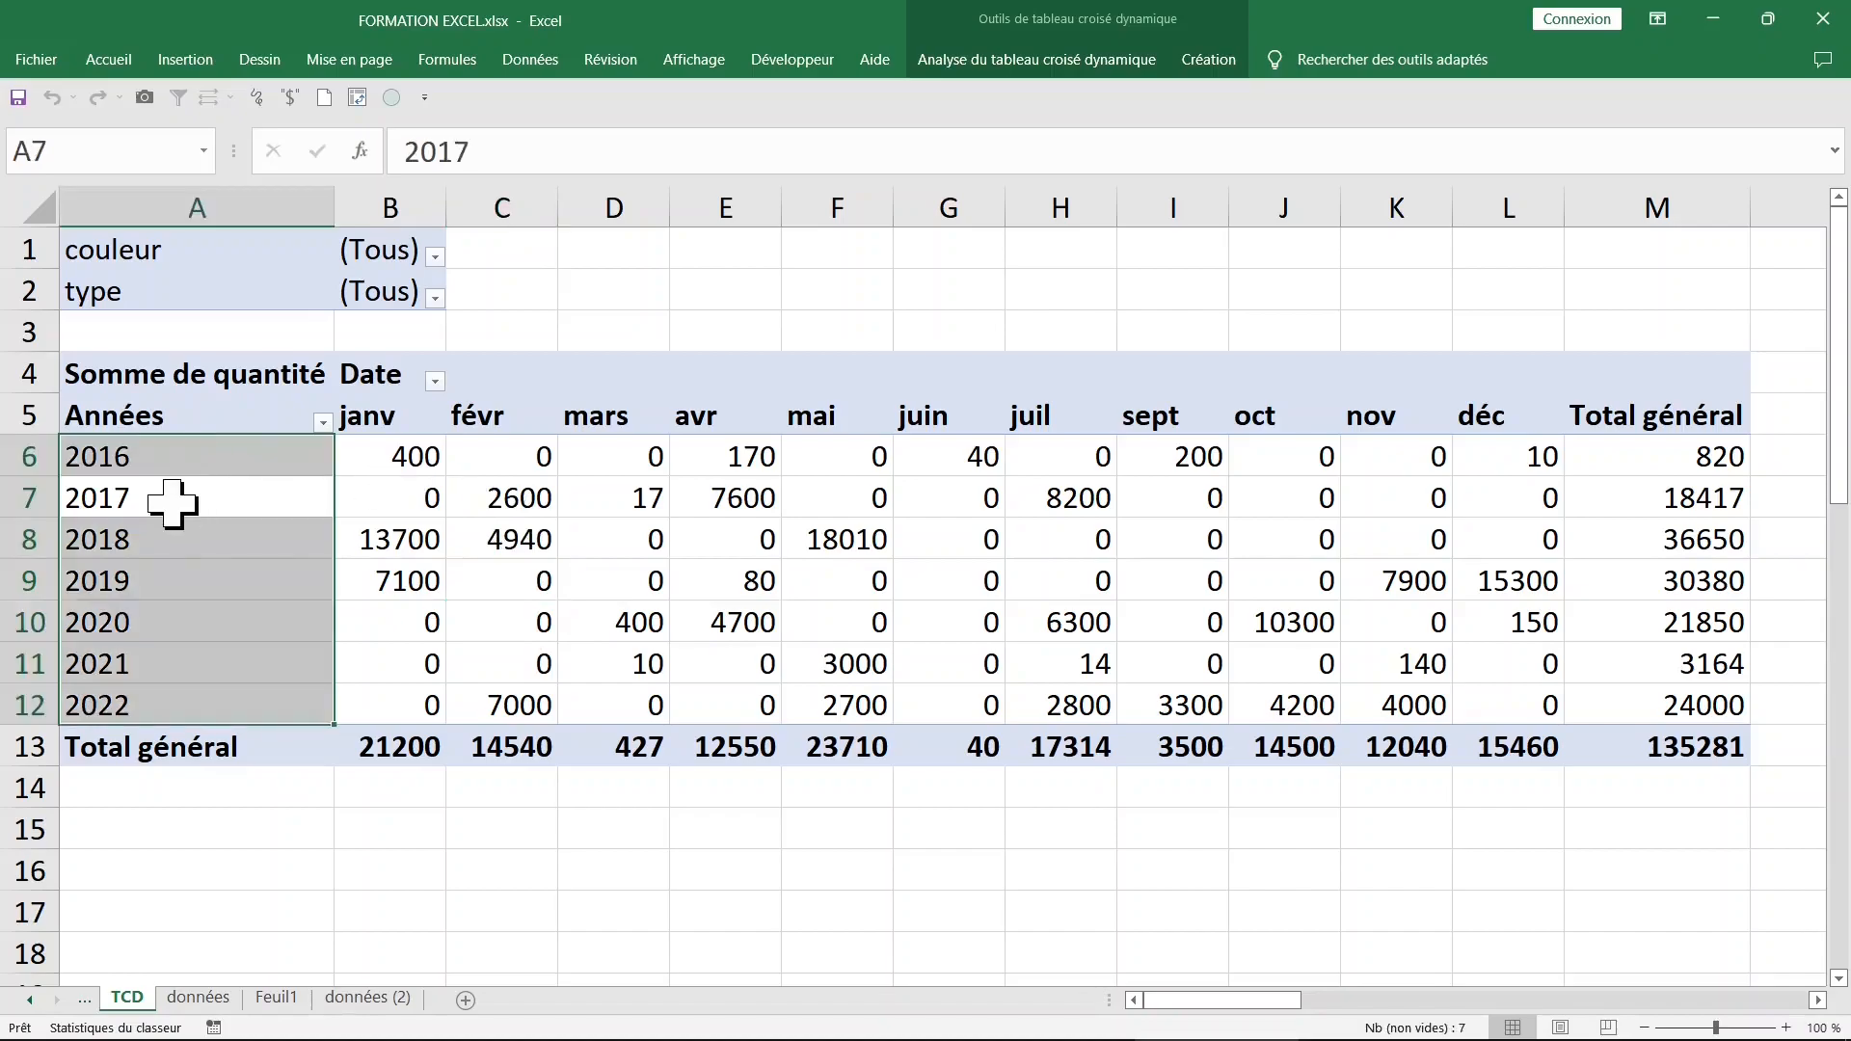
click(470, 498)
click(273, 508)
Step: Swap the pivot table's axes, placing Date in Lignes and Années in Colonnes, and close the field list
click(280, 454)
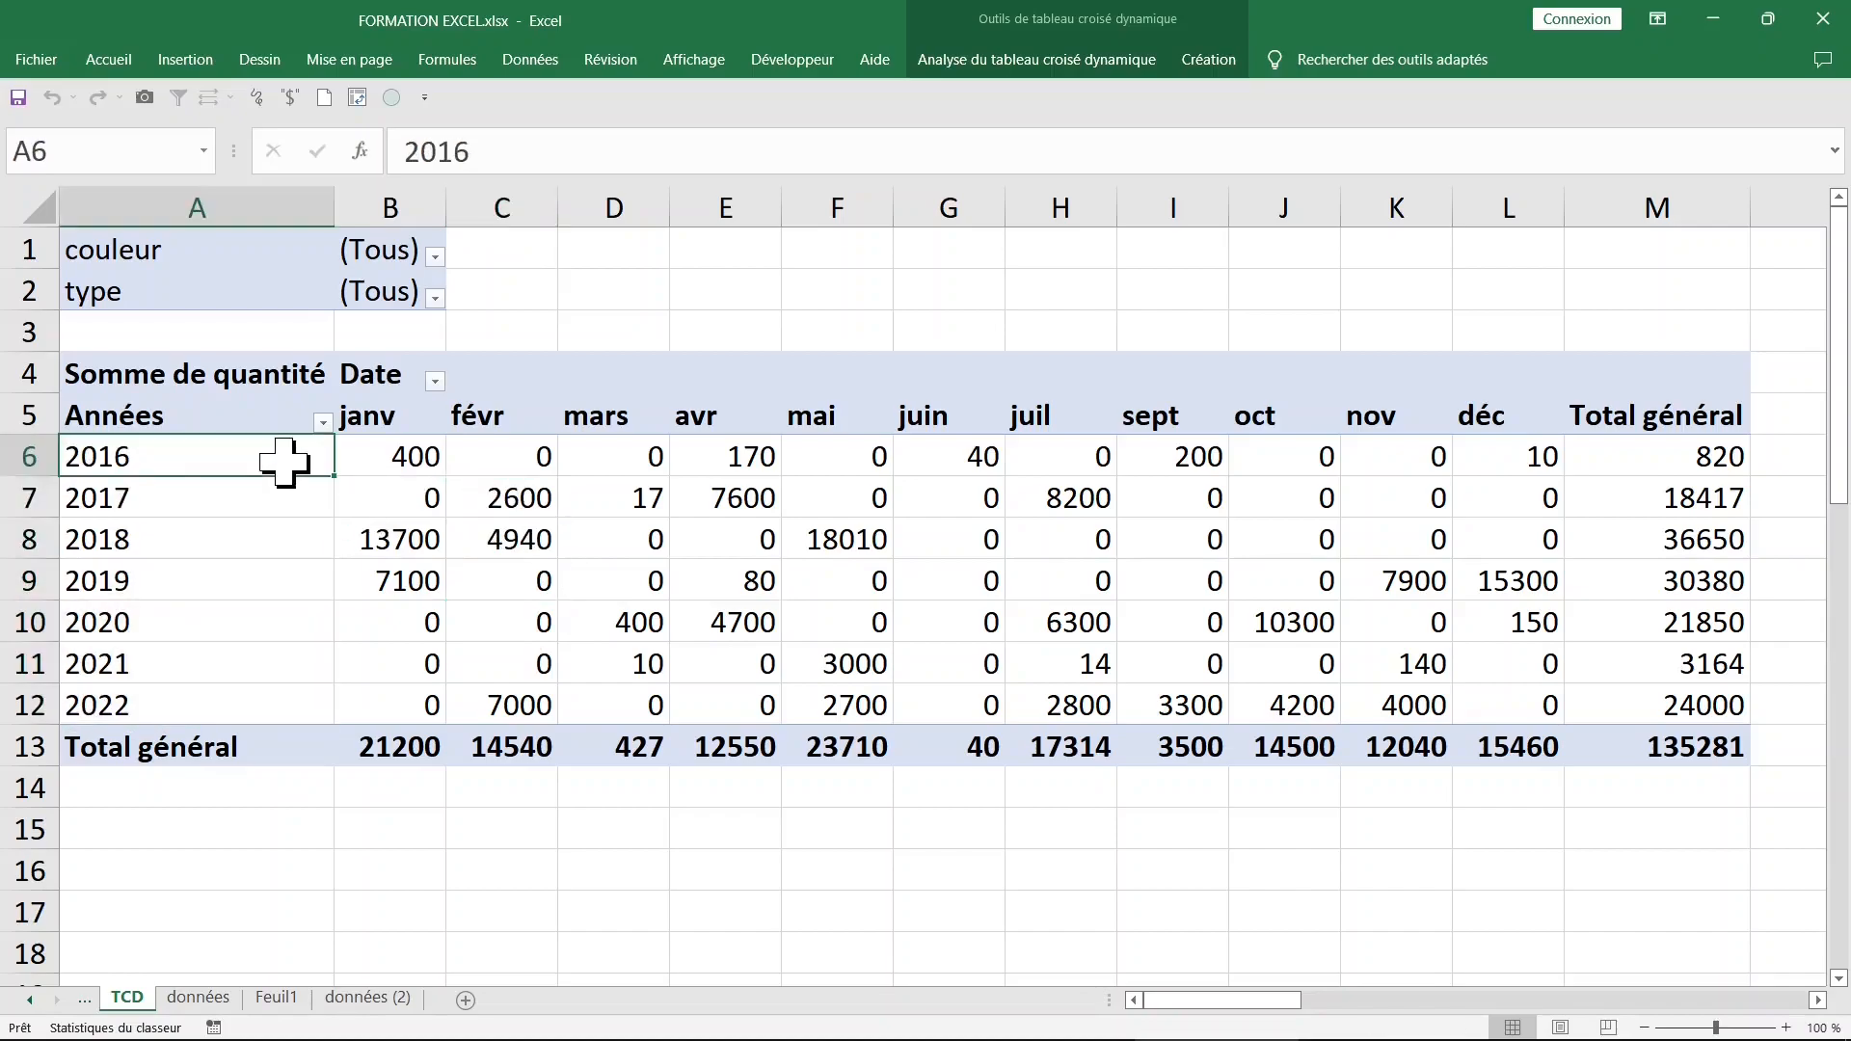
right_click(286, 461)
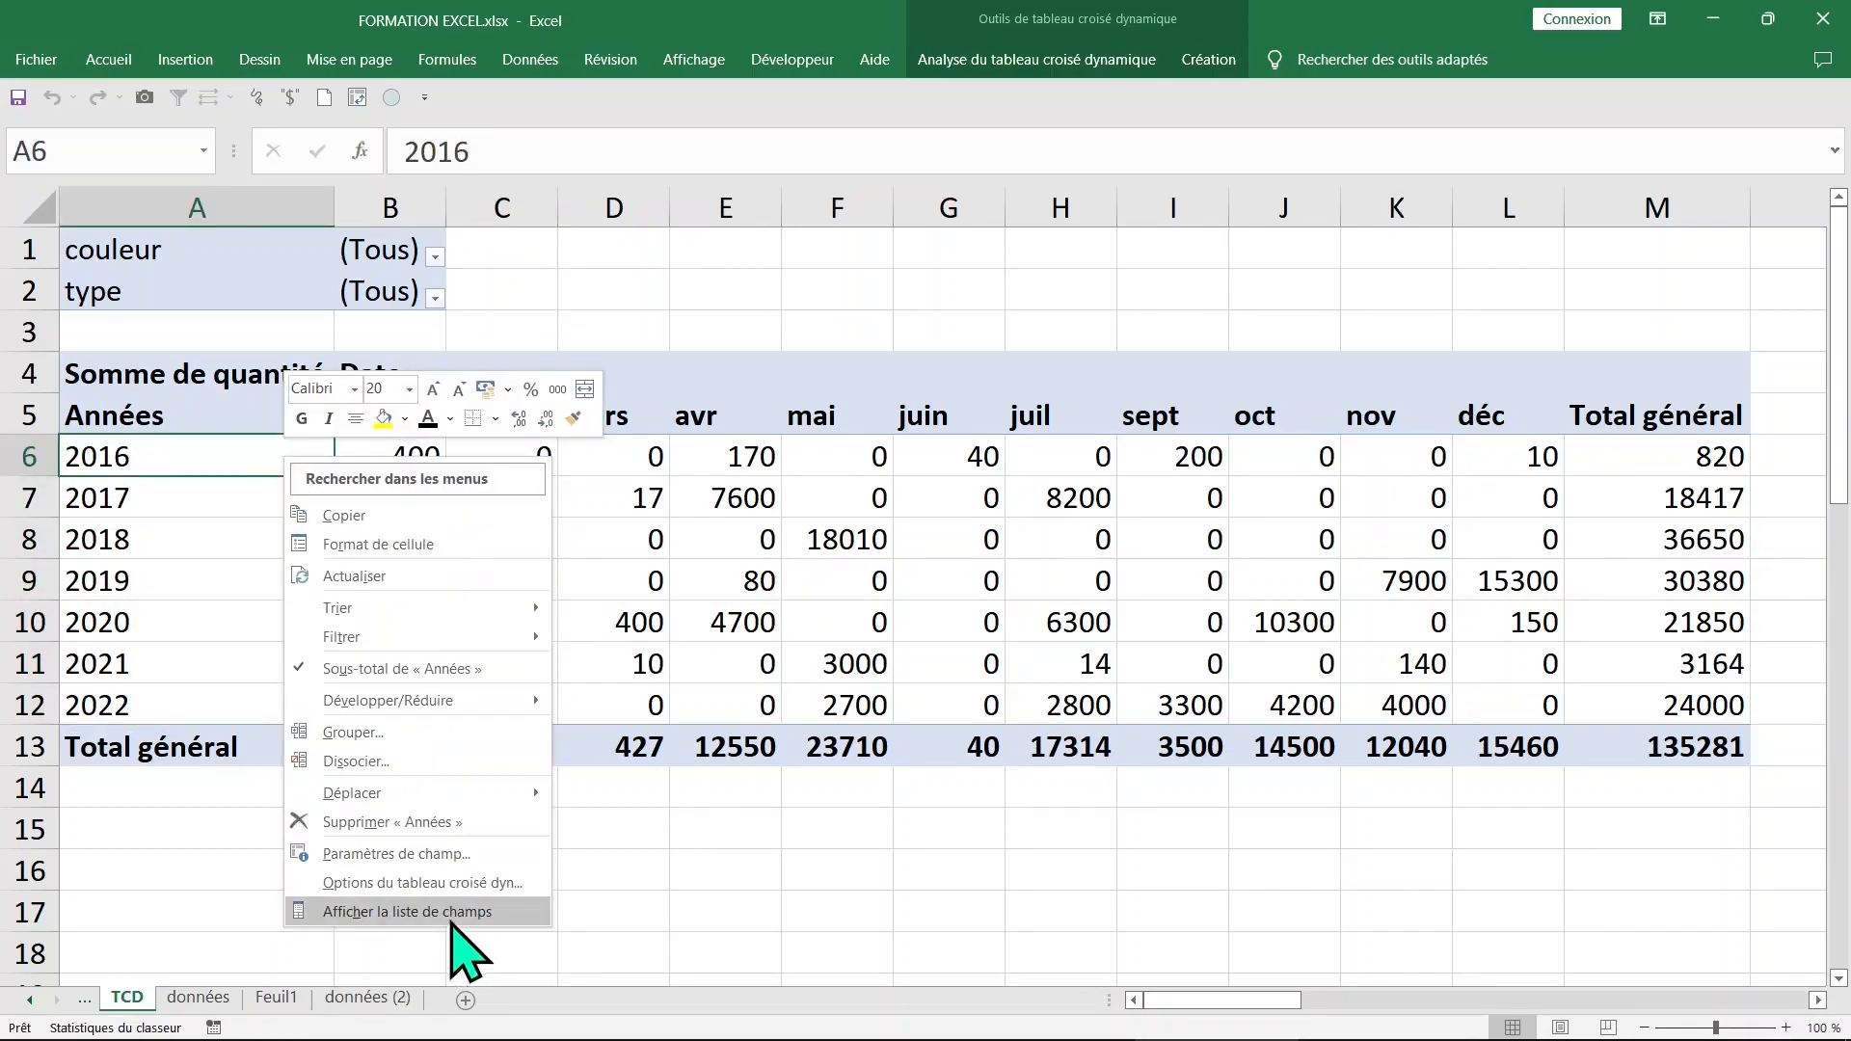
click(432, 902)
drag(1461, 550, 1479, 599)
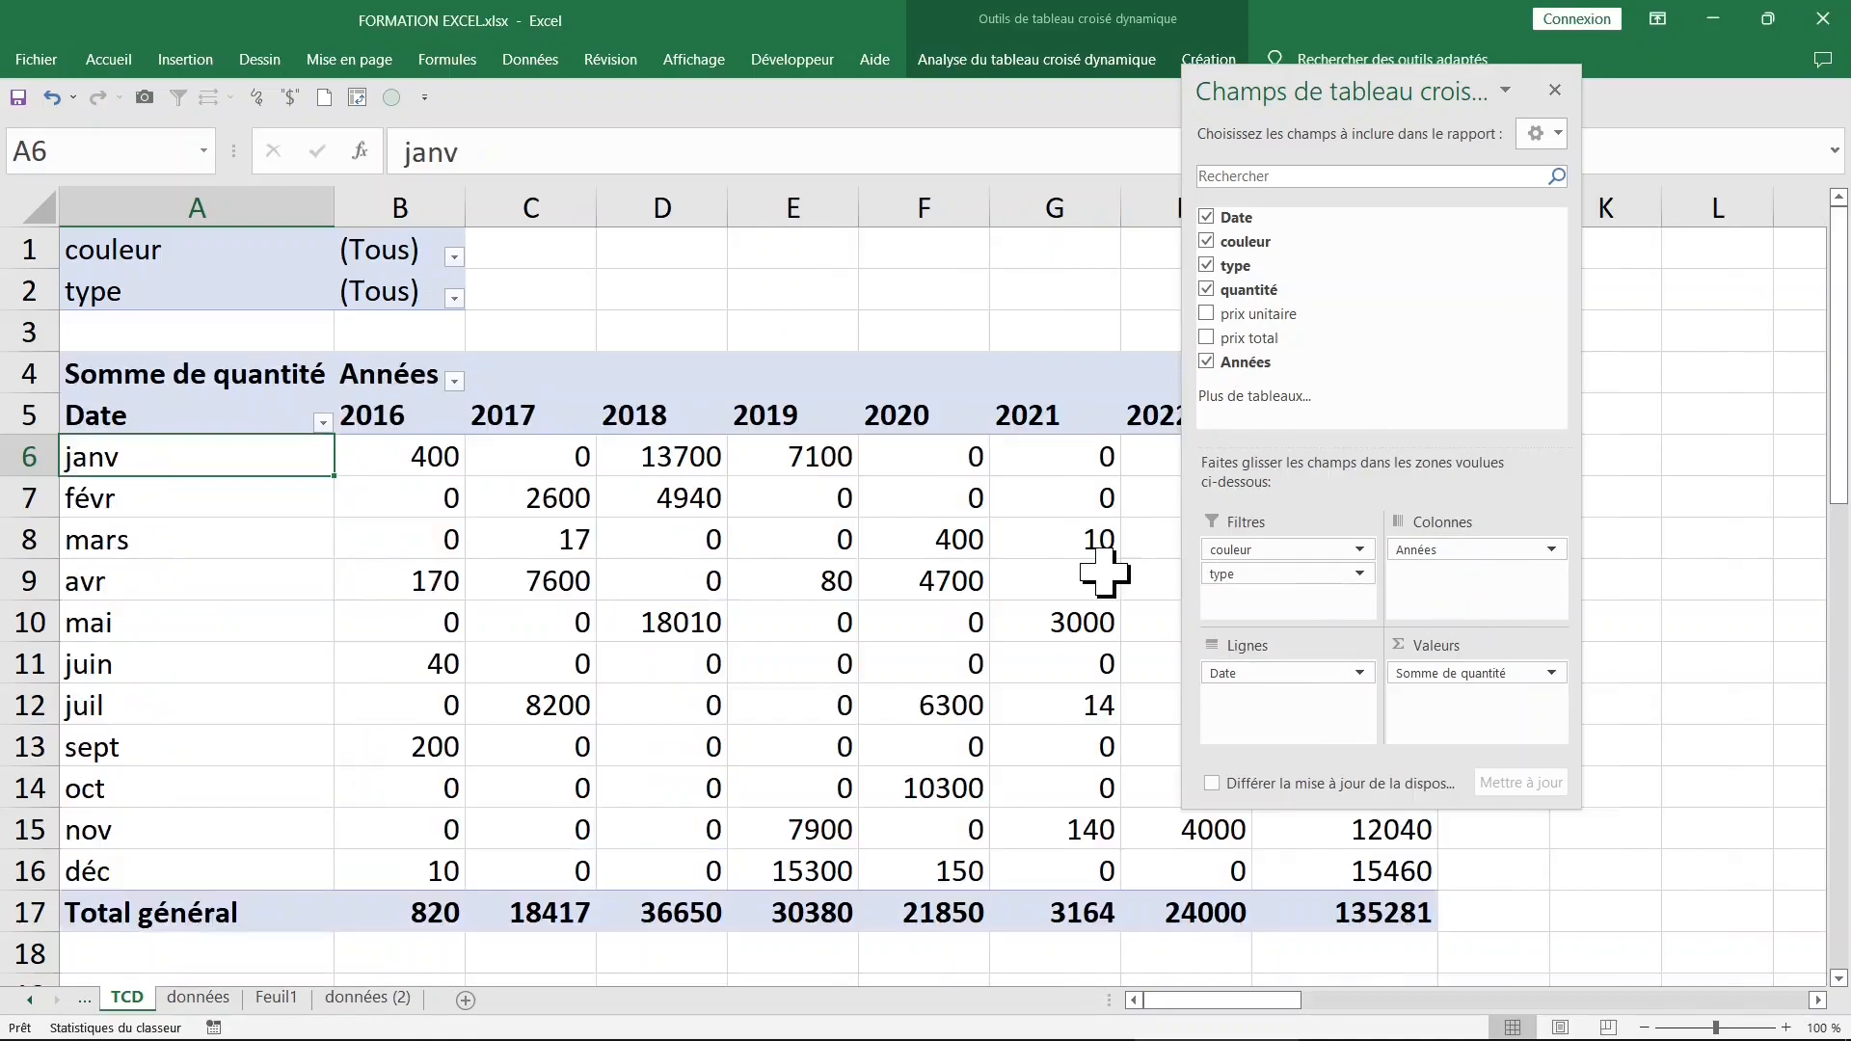
click(1554, 90)
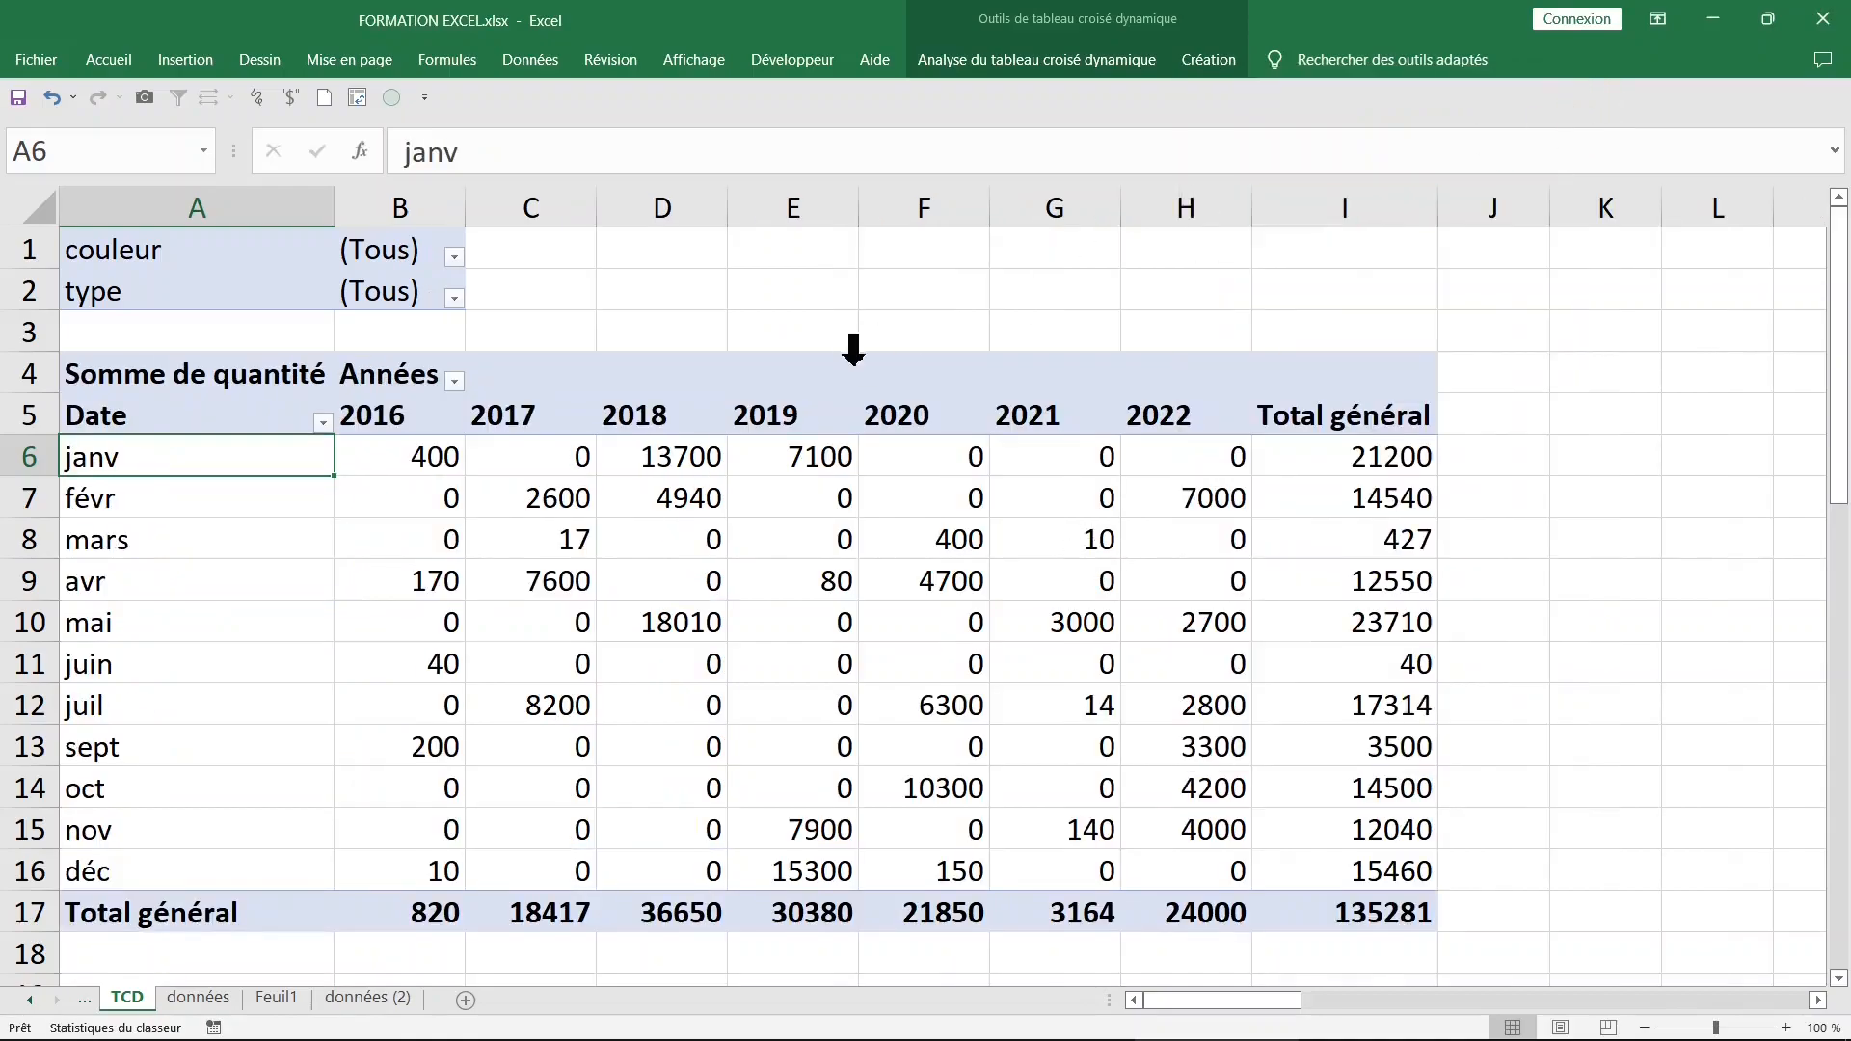
Step: Generate report filter pages by couleur from the rearranged pivot table
click(766, 455)
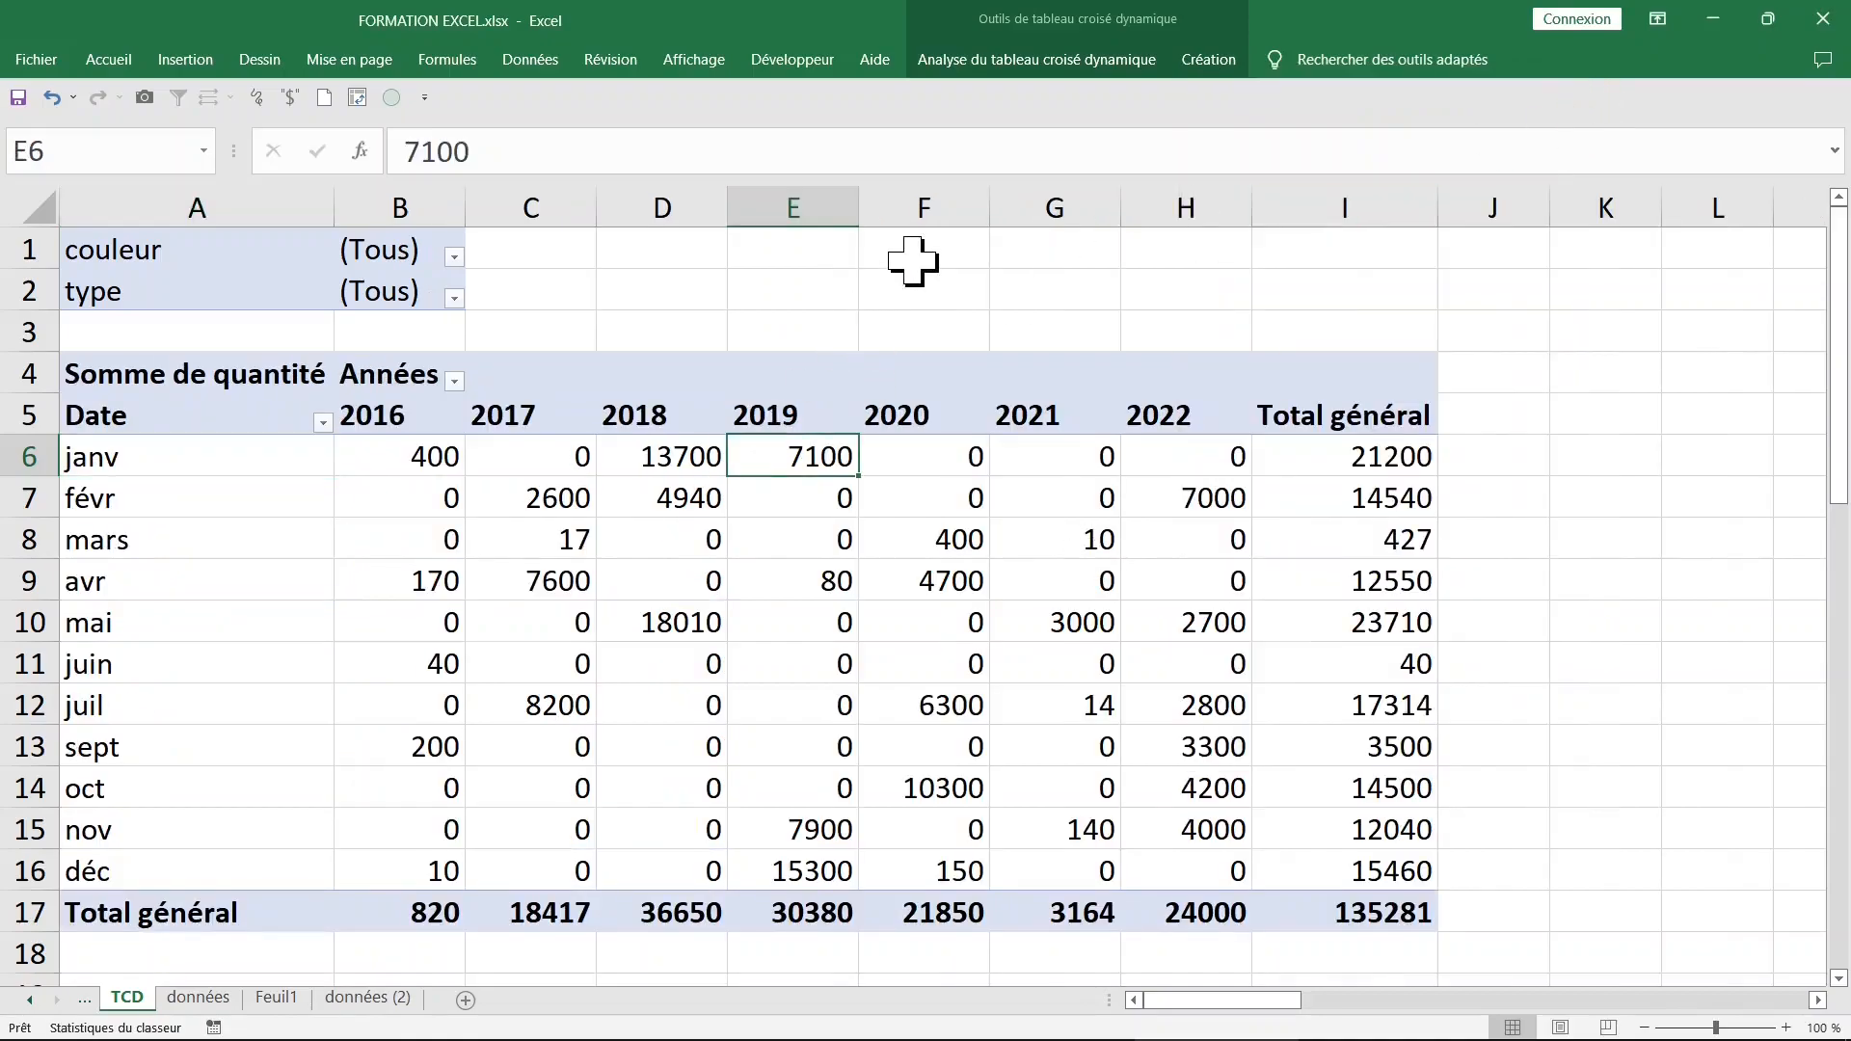
click(1019, 60)
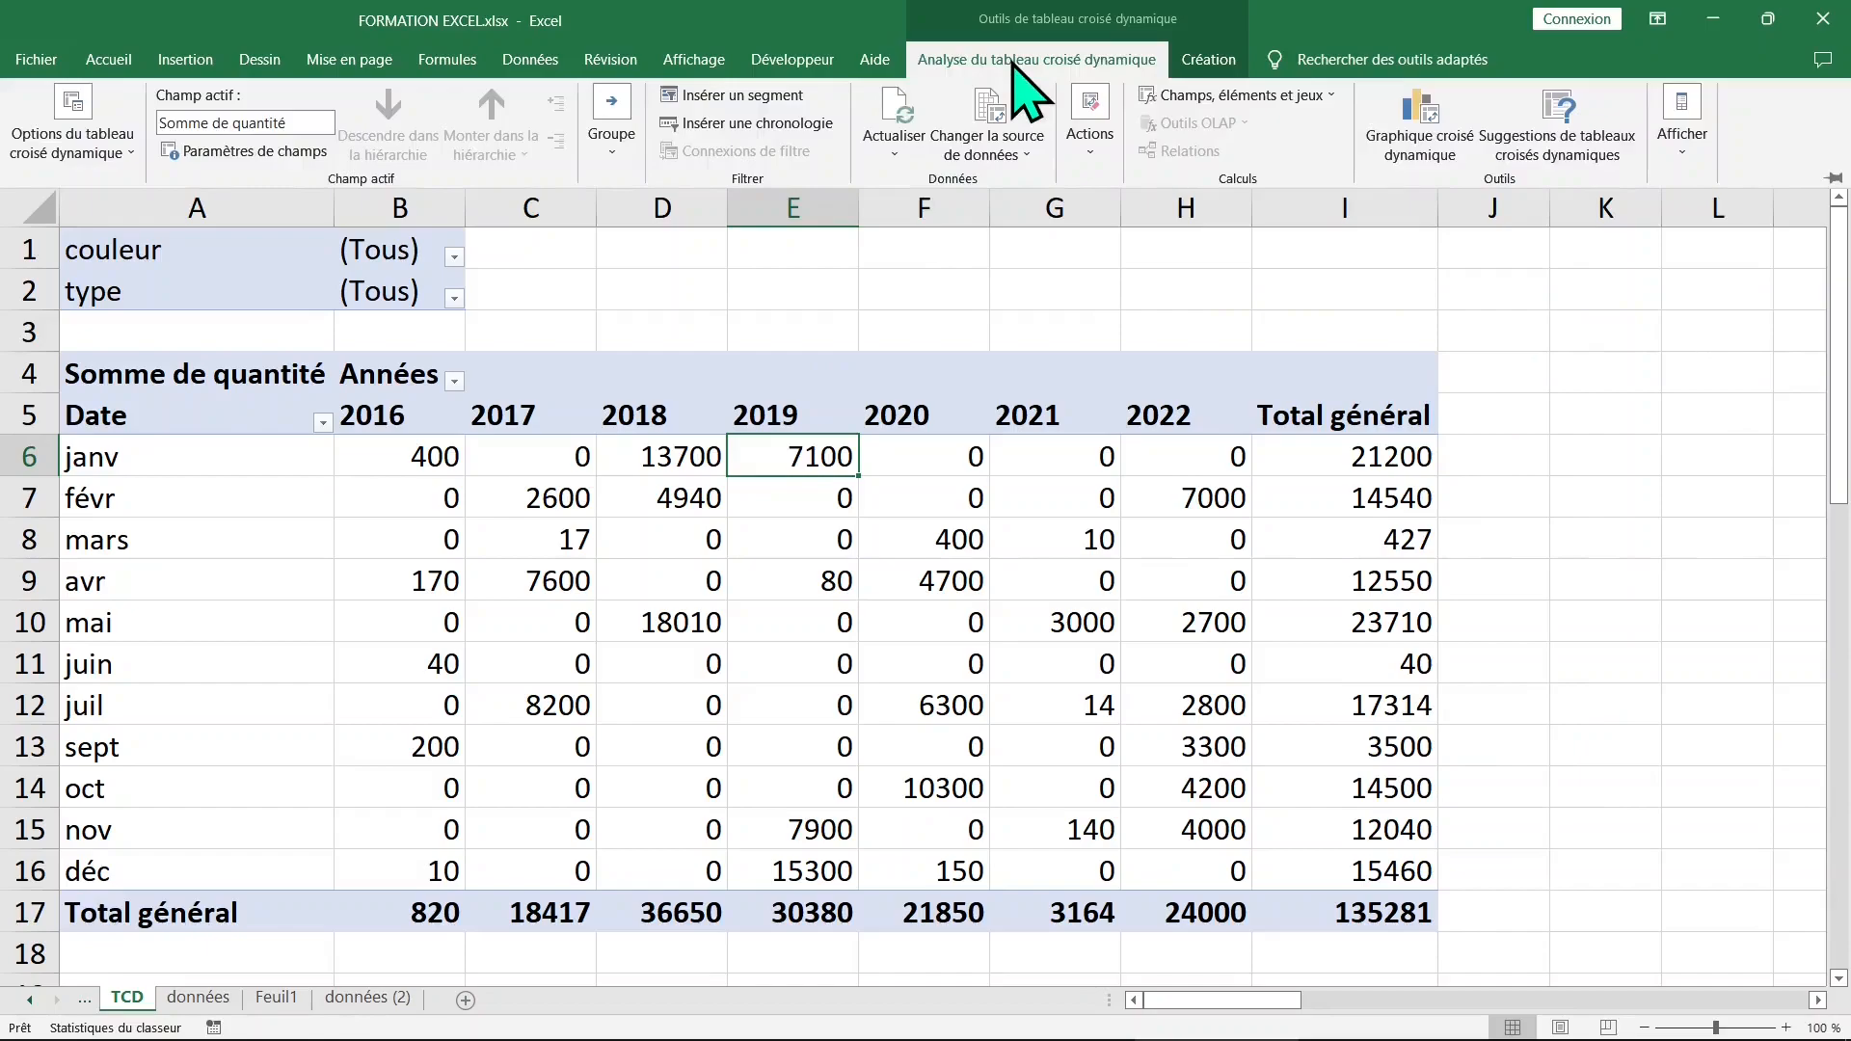
click(127, 157)
click(102, 259)
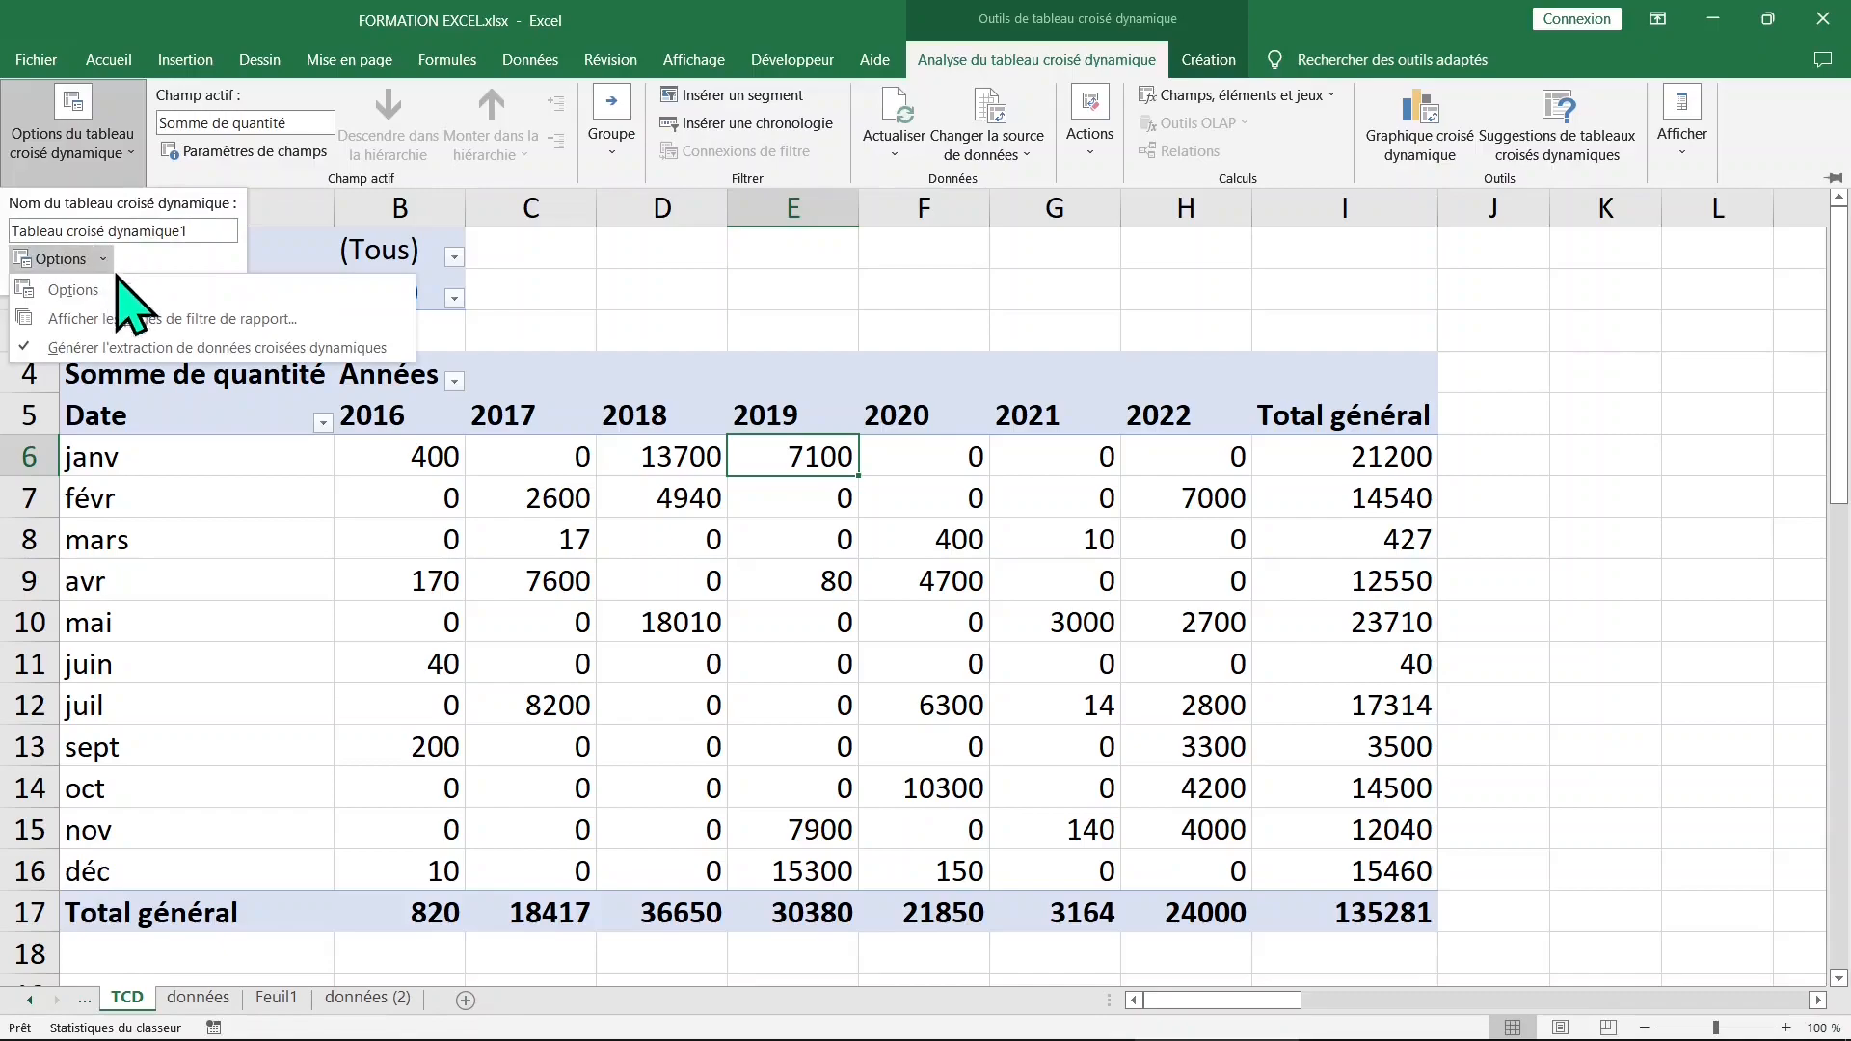
click(188, 319)
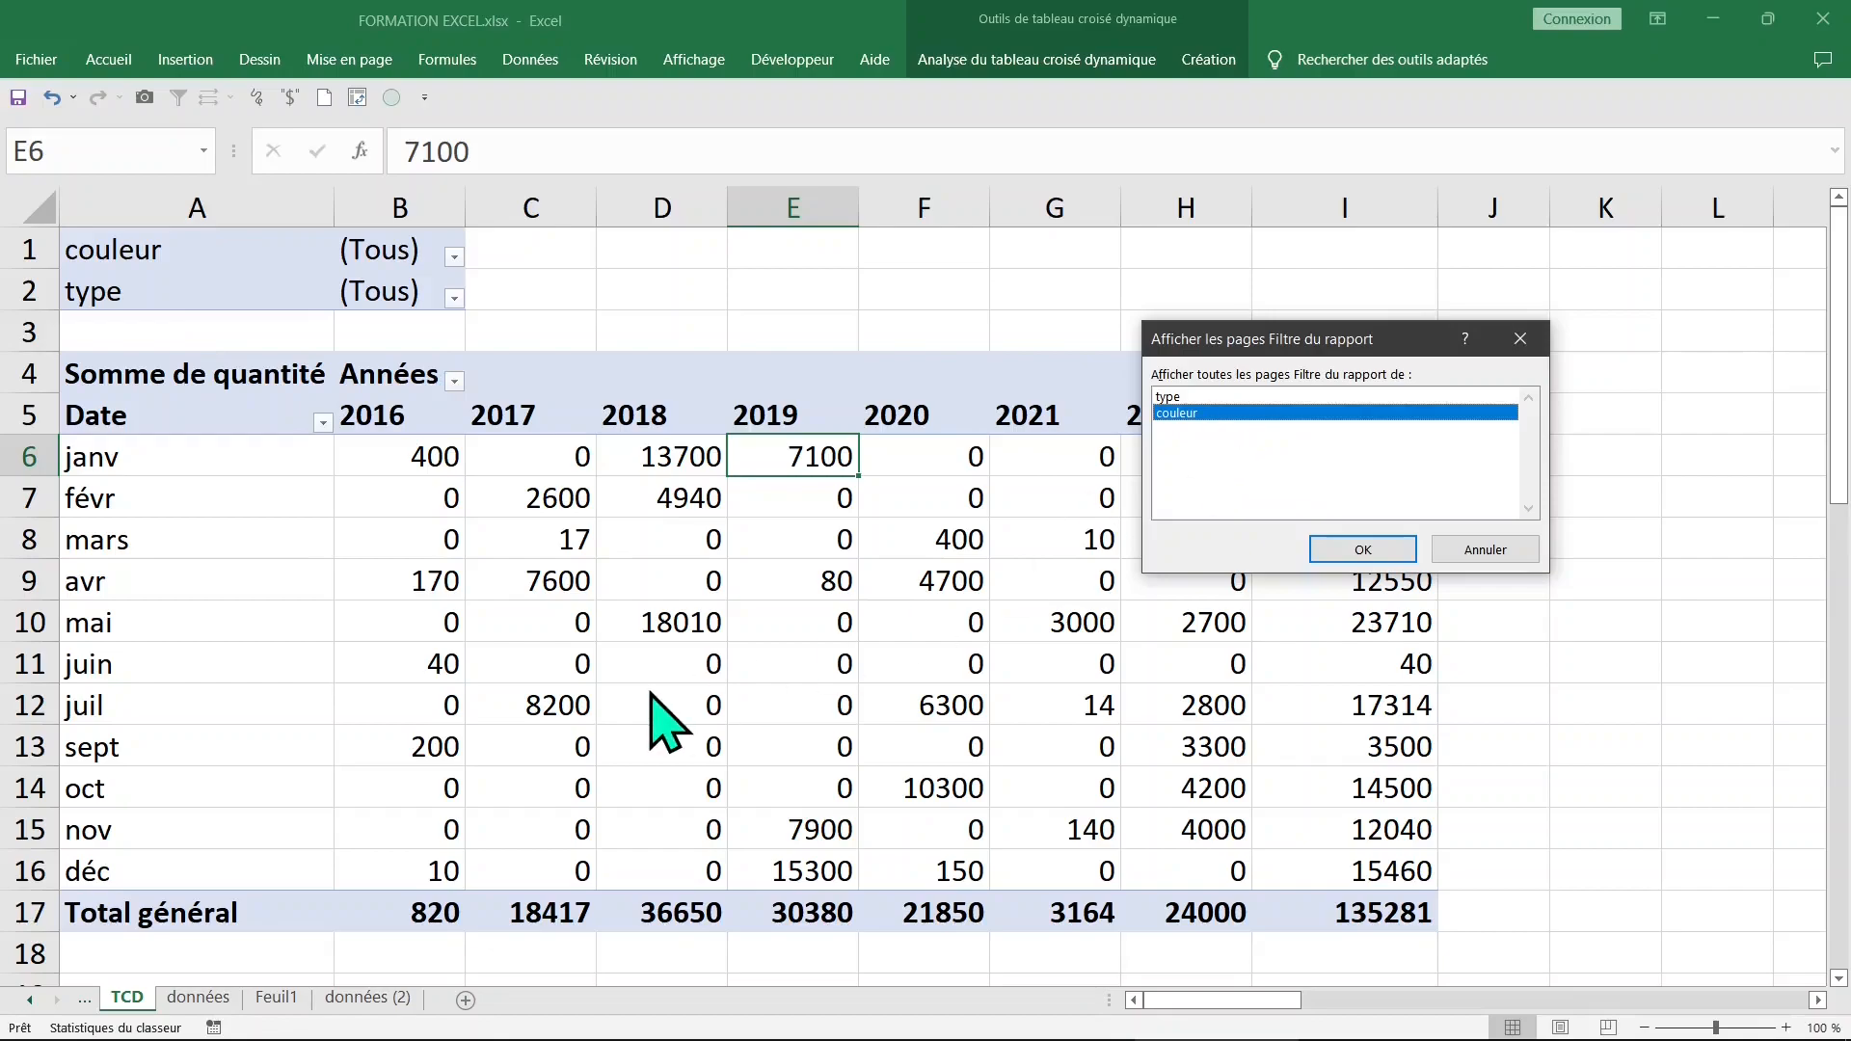
click(1362, 550)
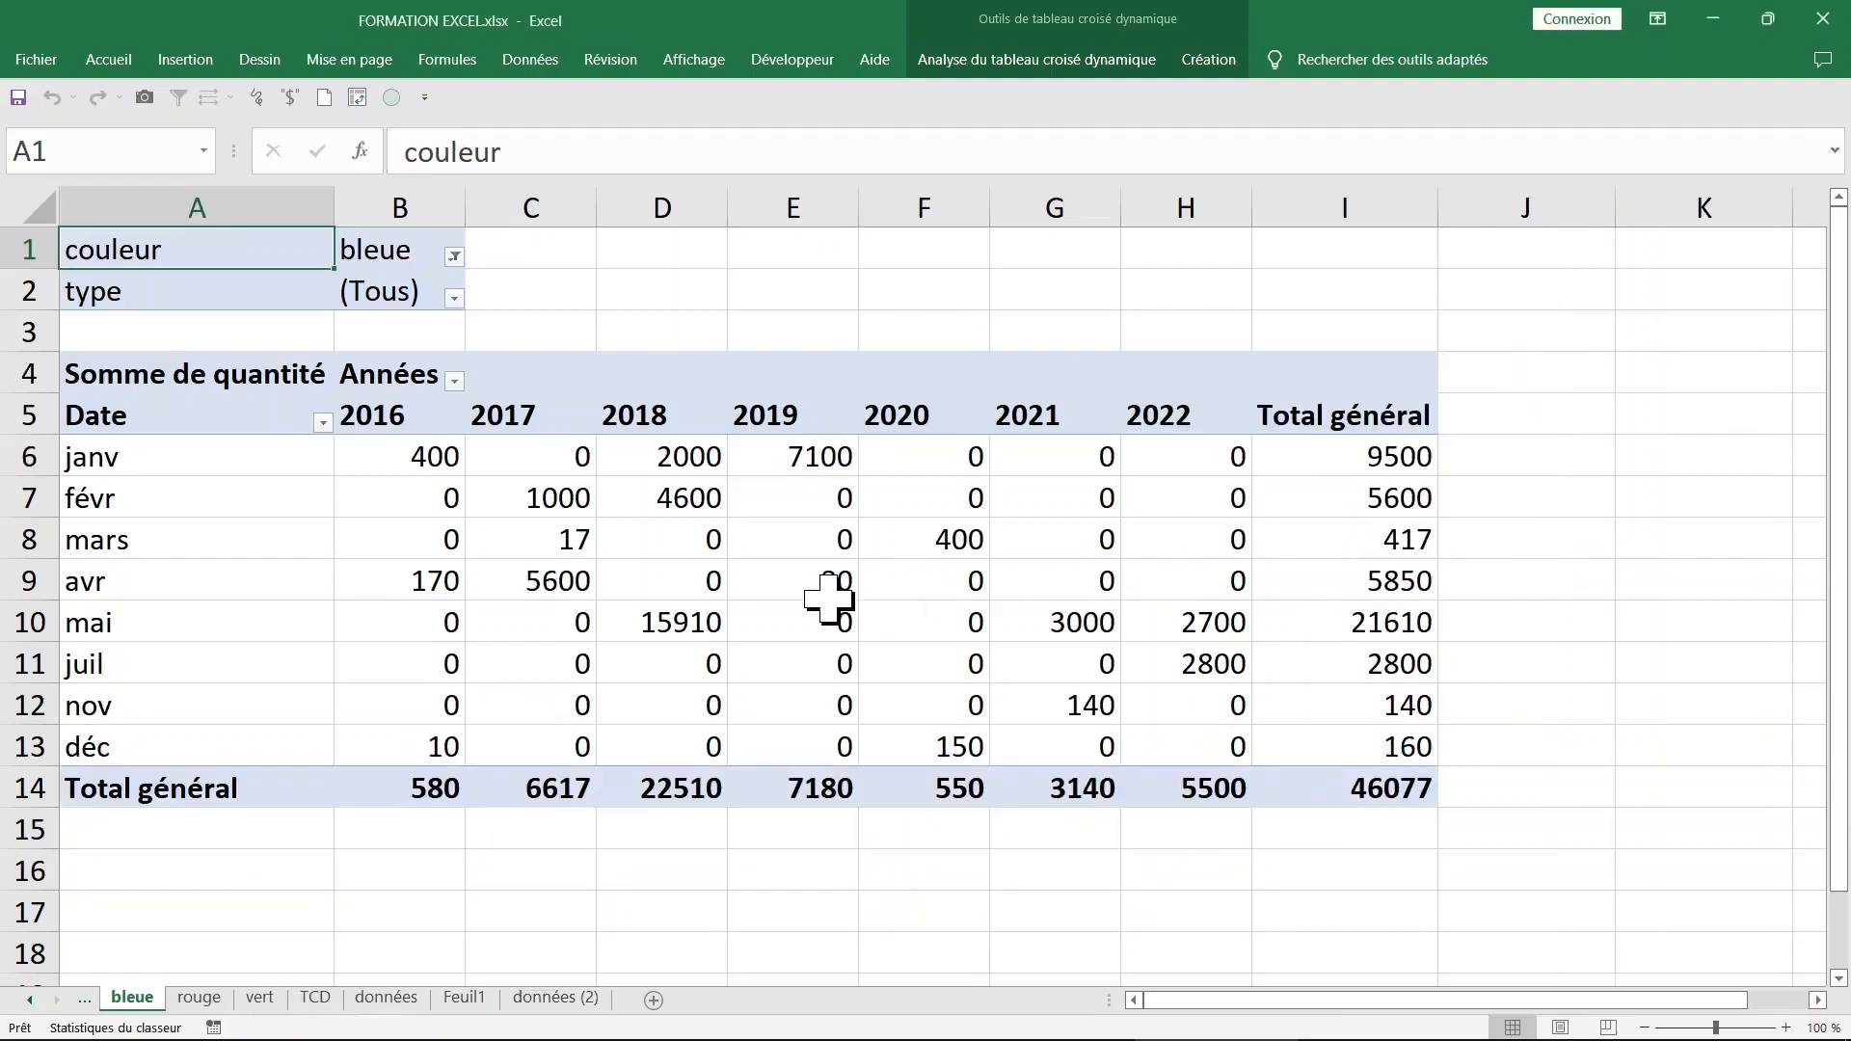
Step: Examine the new bleue and rouge sheets, including the choices in the couleur filter on bleue
click(236, 384)
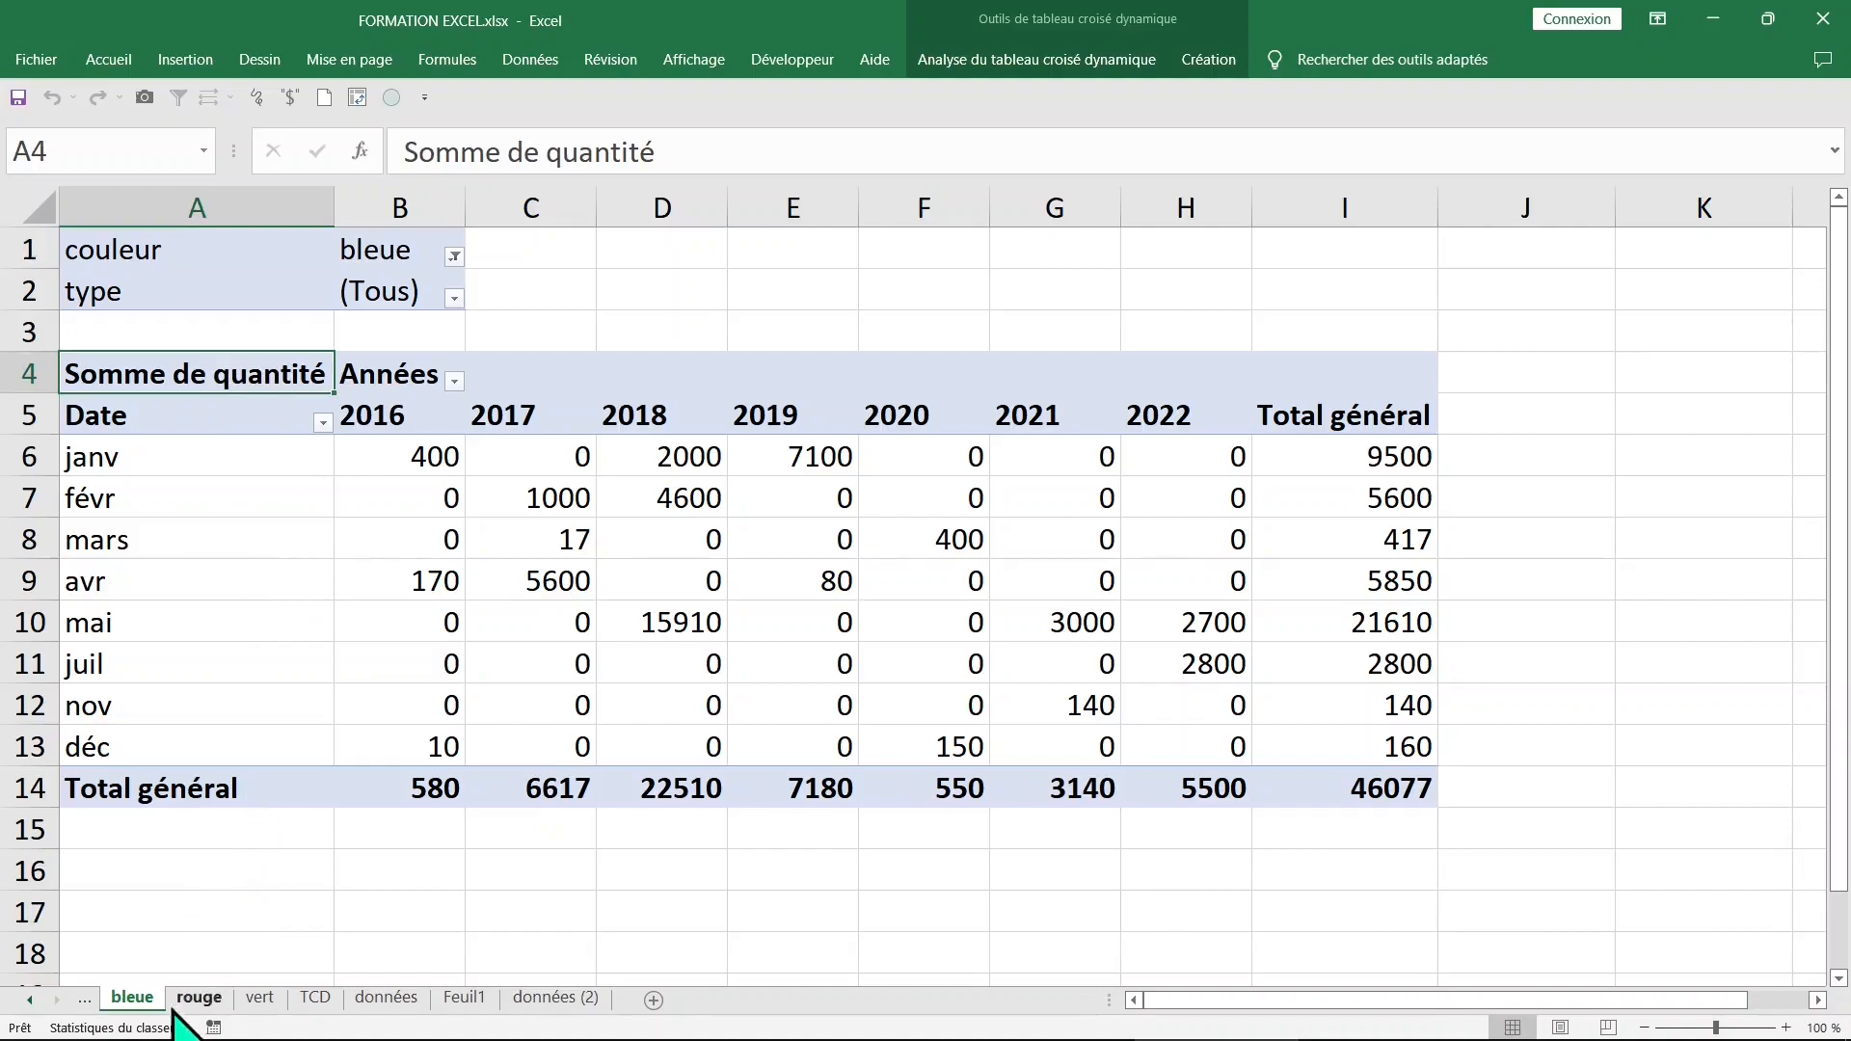
click(197, 1001)
click(154, 1003)
click(454, 256)
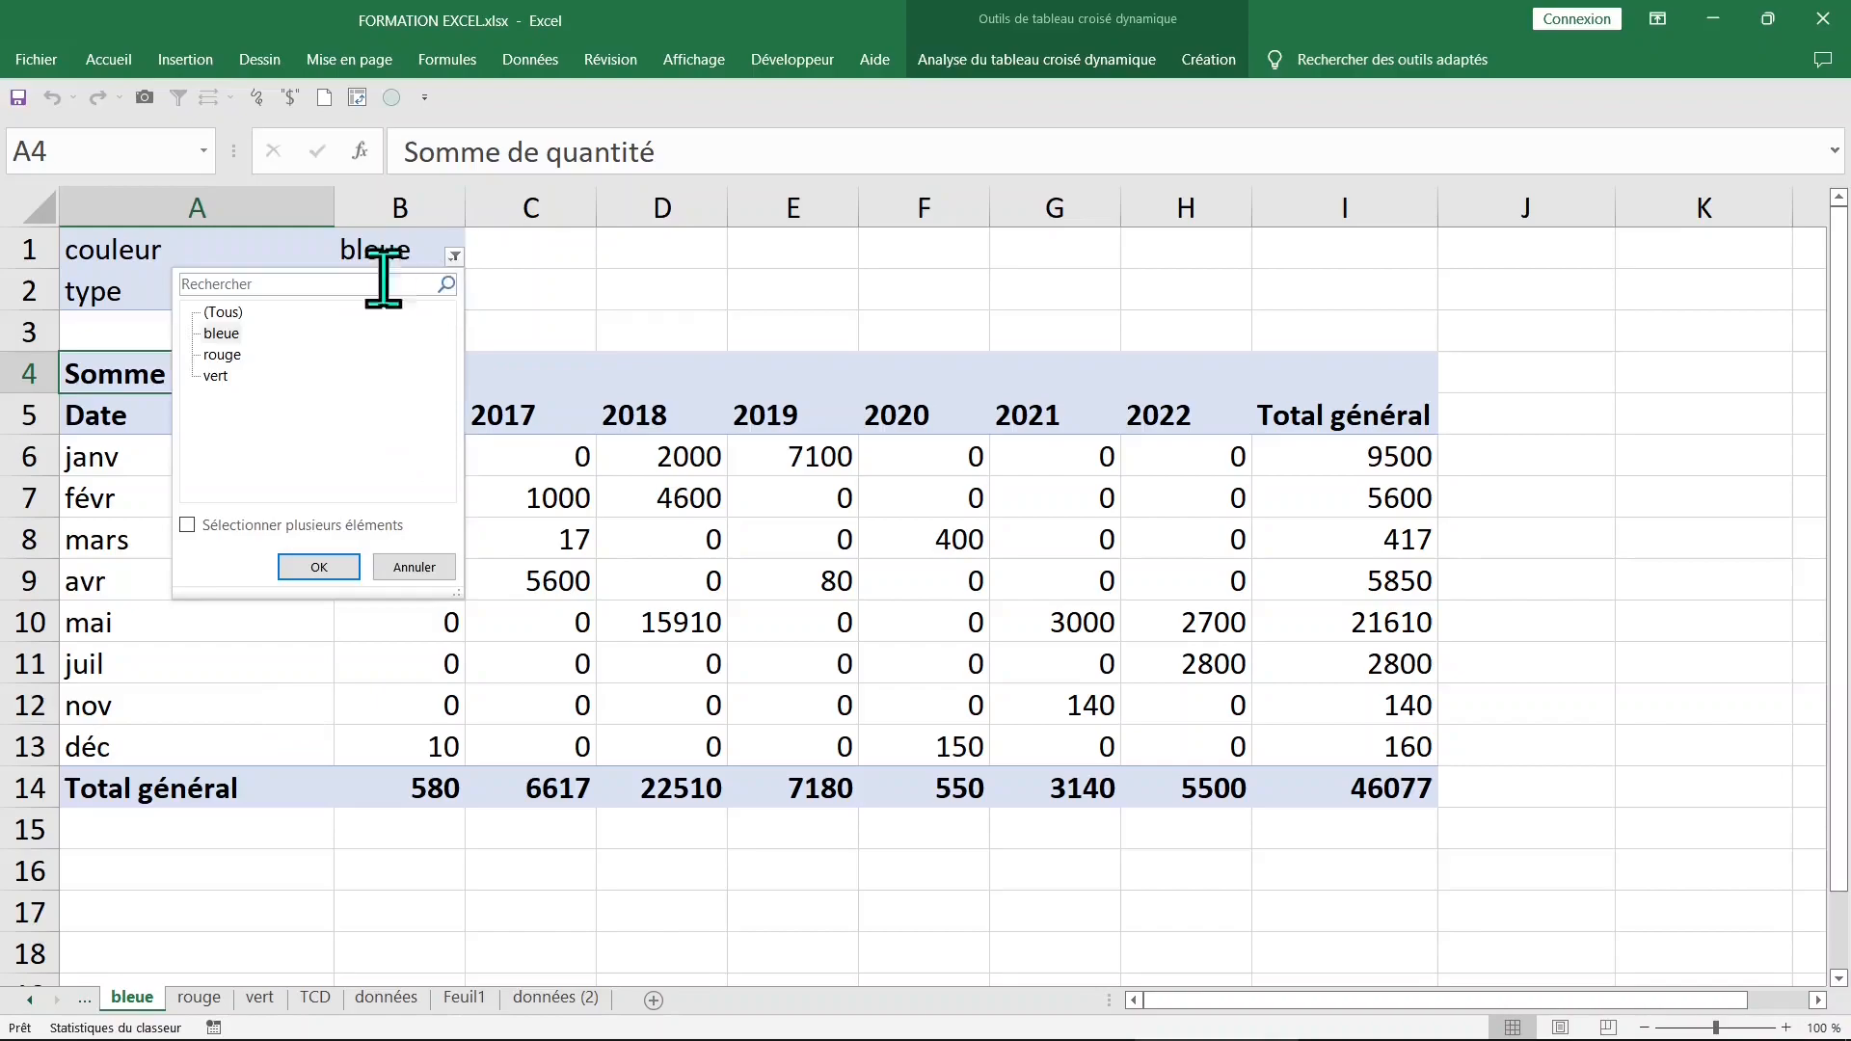
click(625, 588)
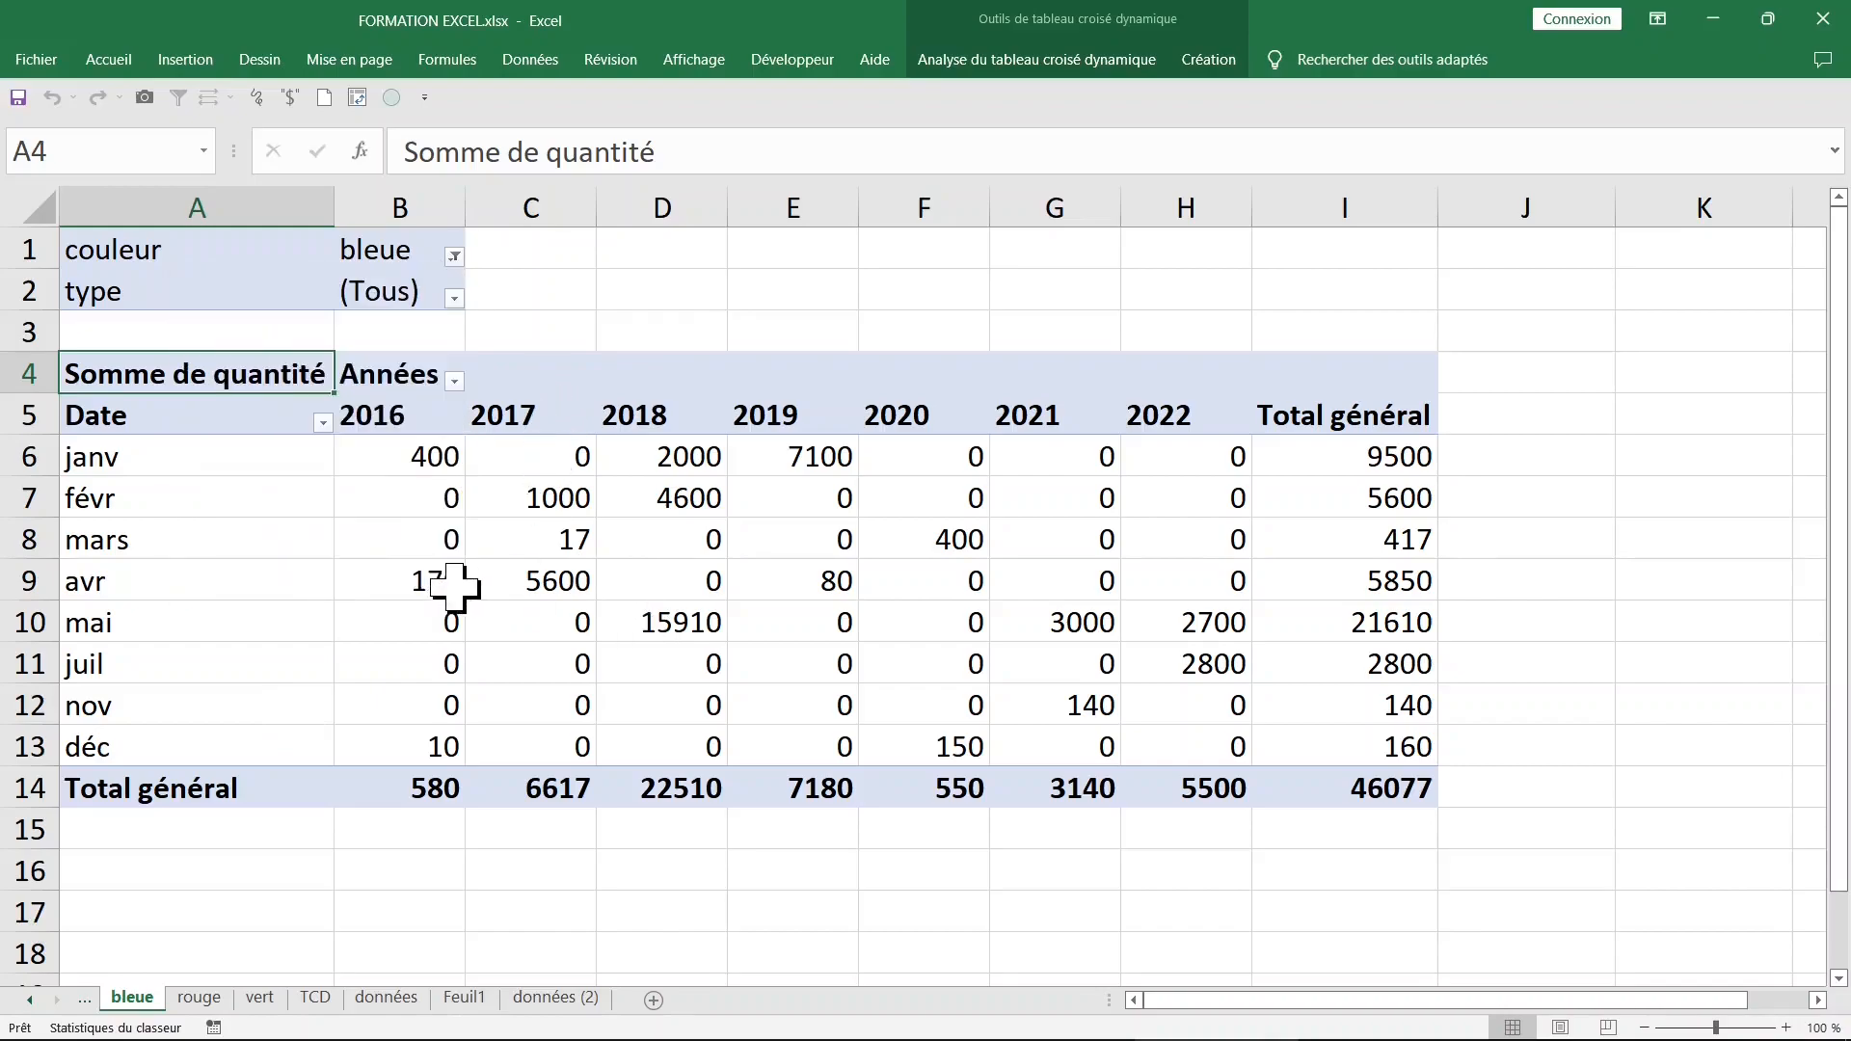
Step: Return to the TCD sheet and generate report filter pages for each type
click(318, 998)
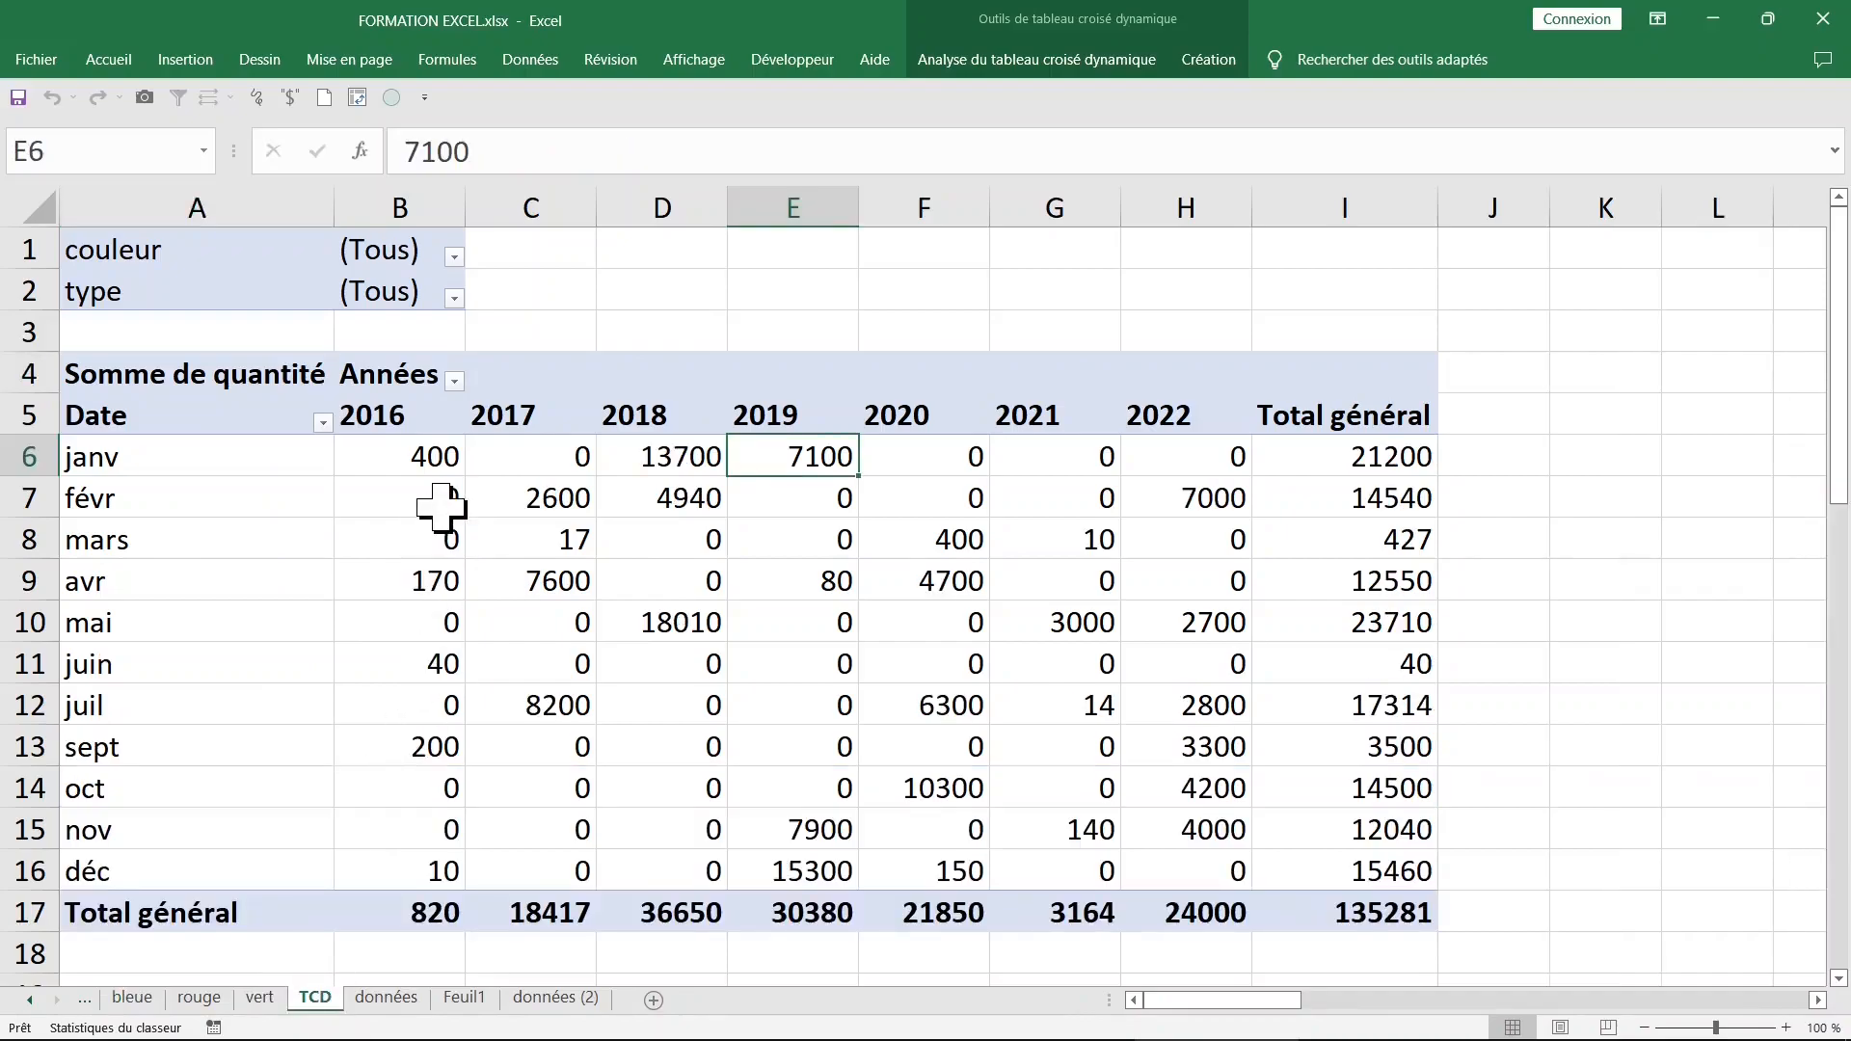
click(442, 506)
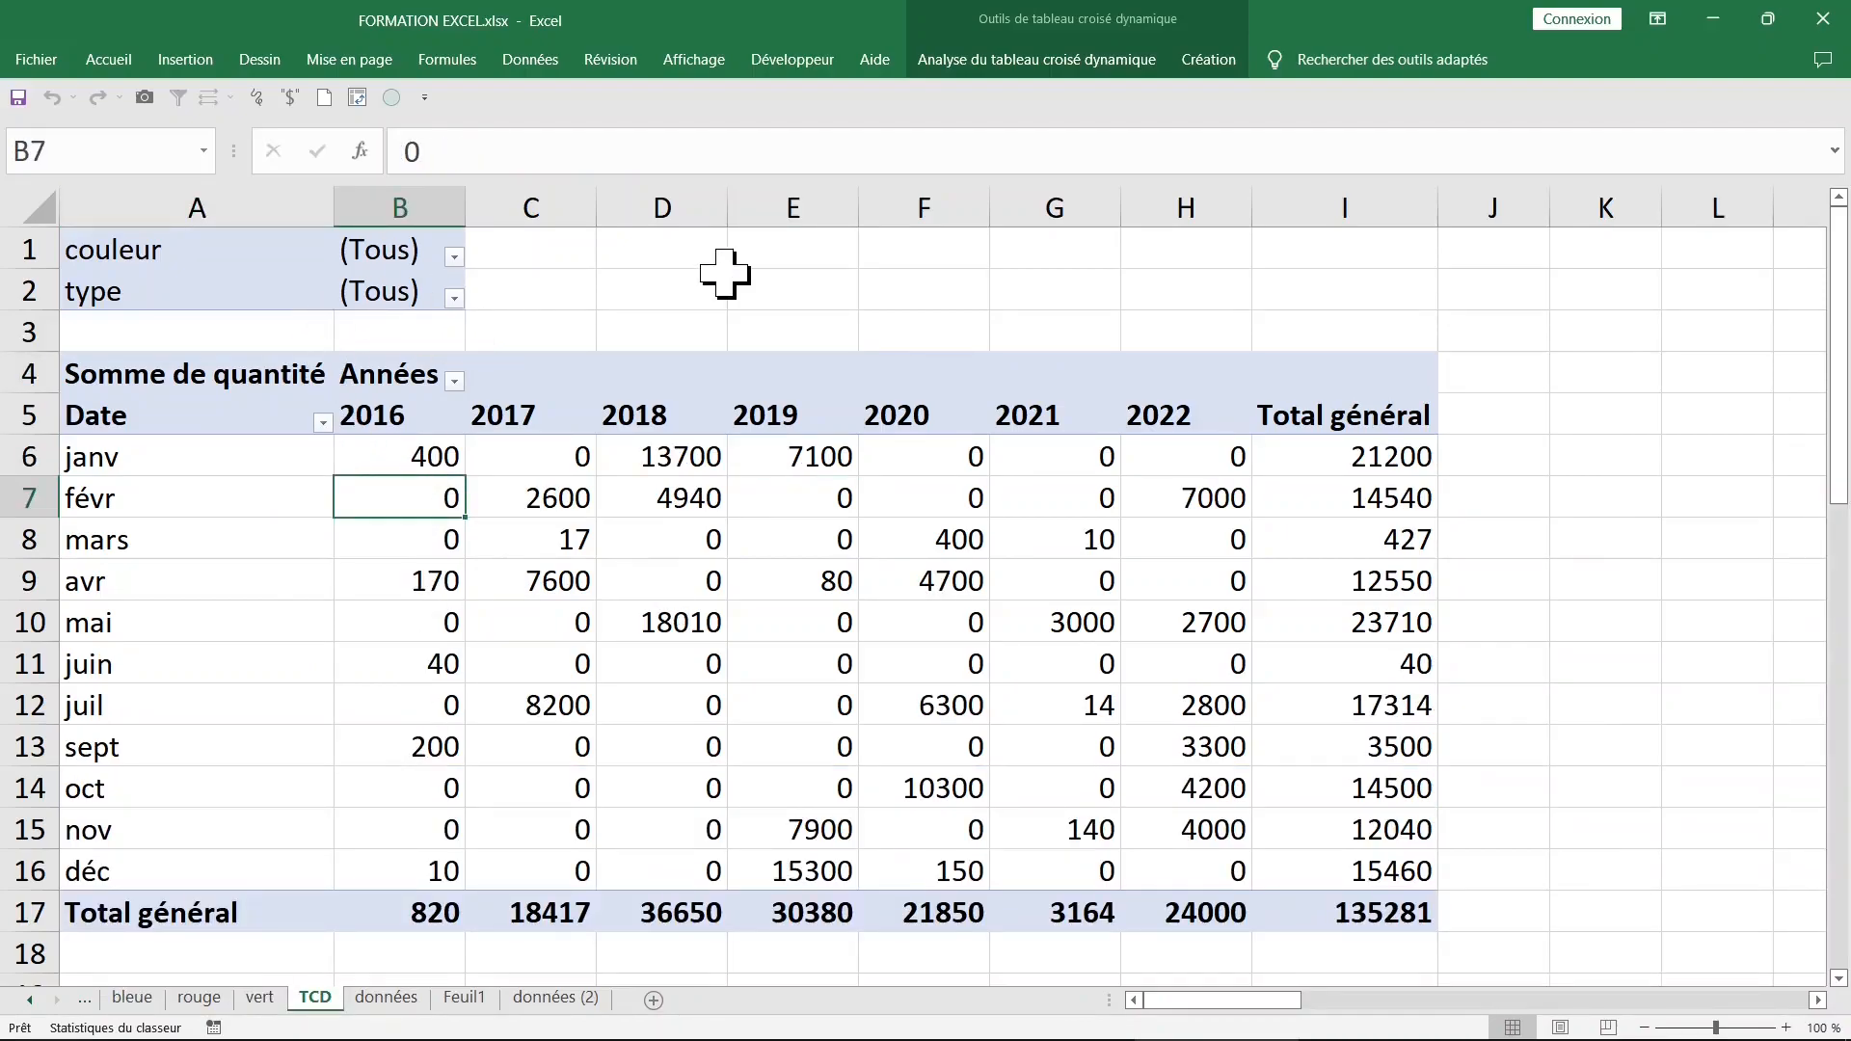
click(1061, 62)
click(126, 159)
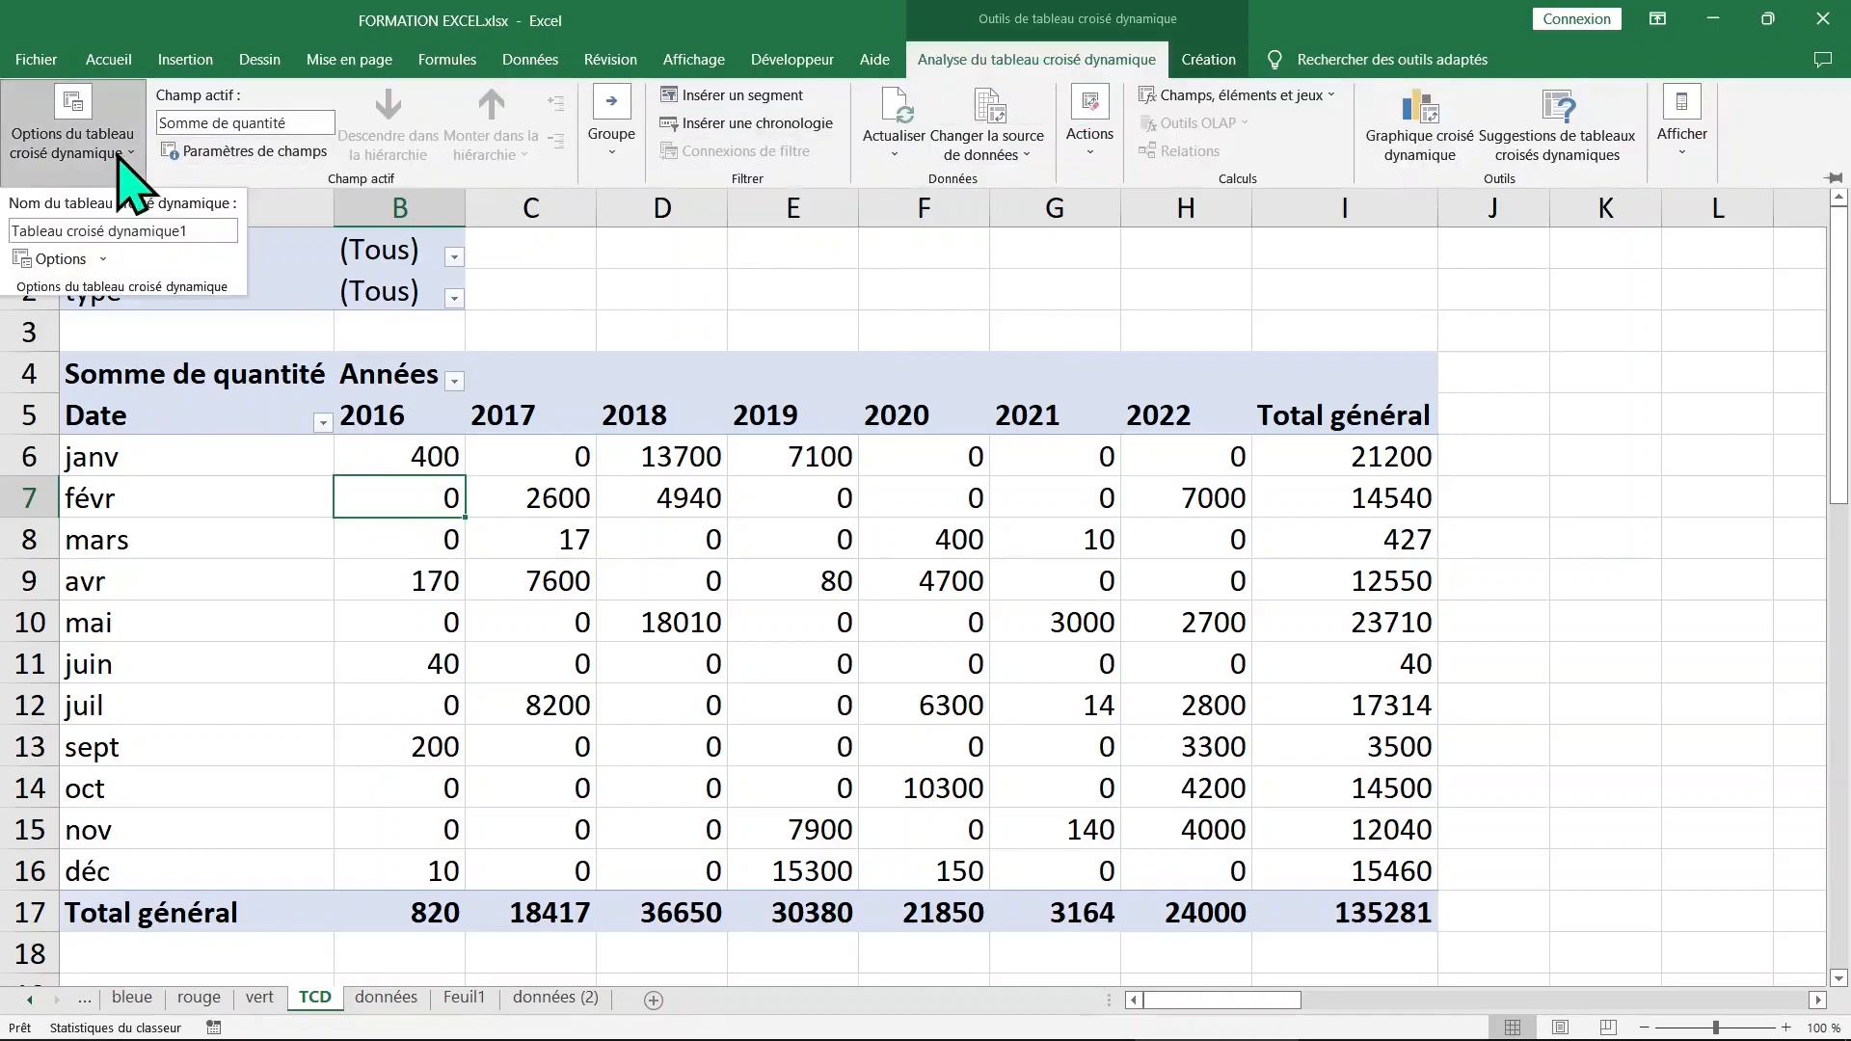
click(104, 260)
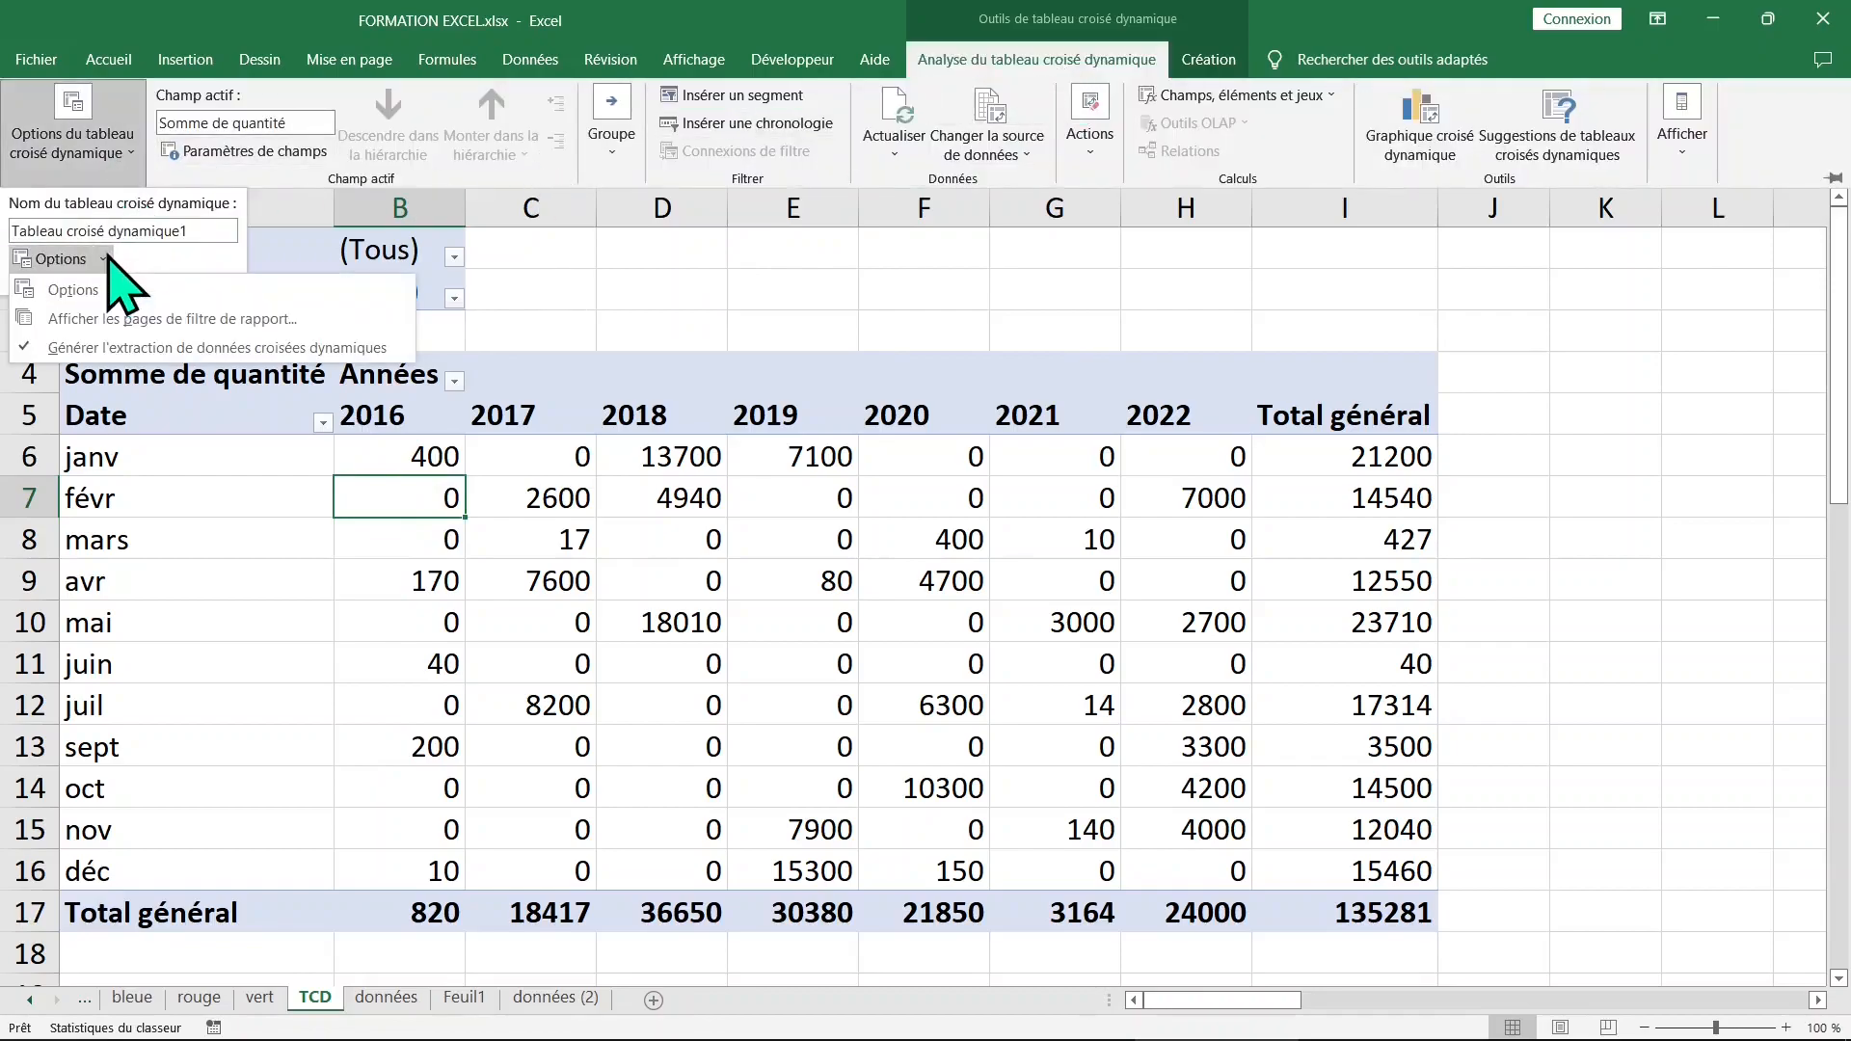
click(135, 320)
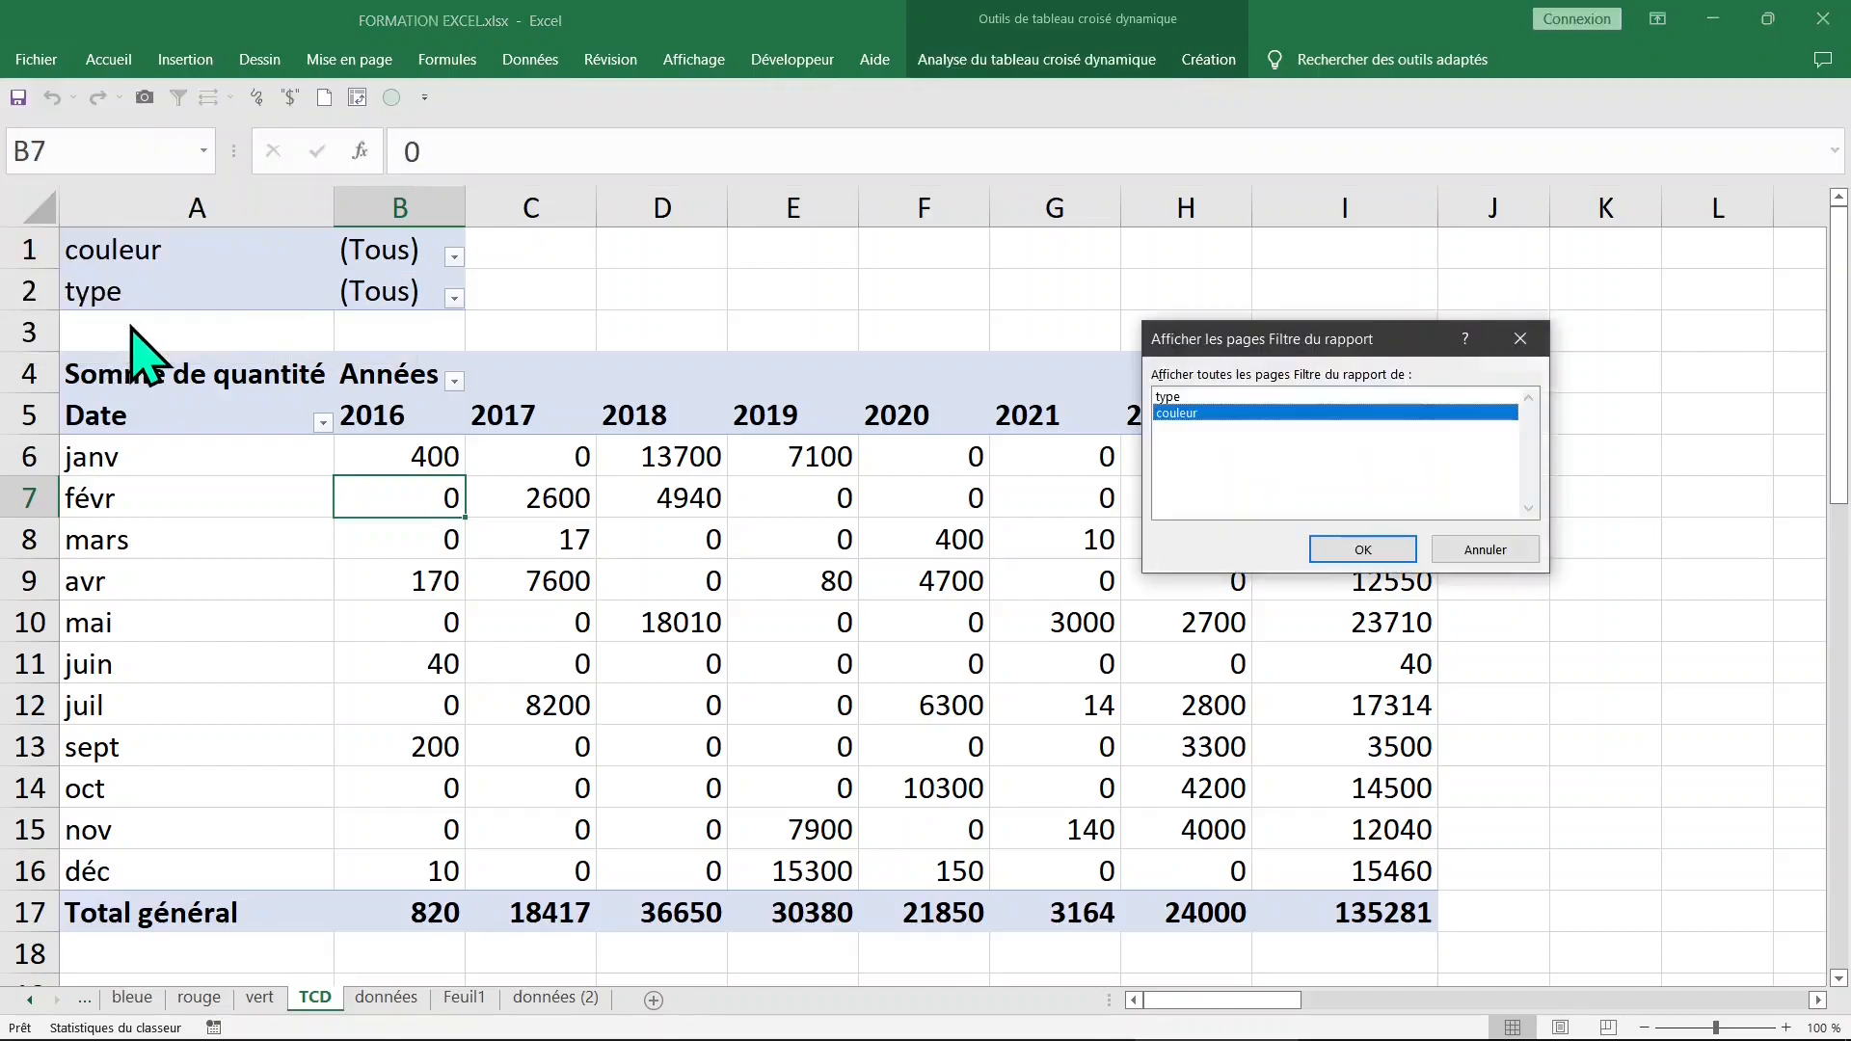
click(1171, 398)
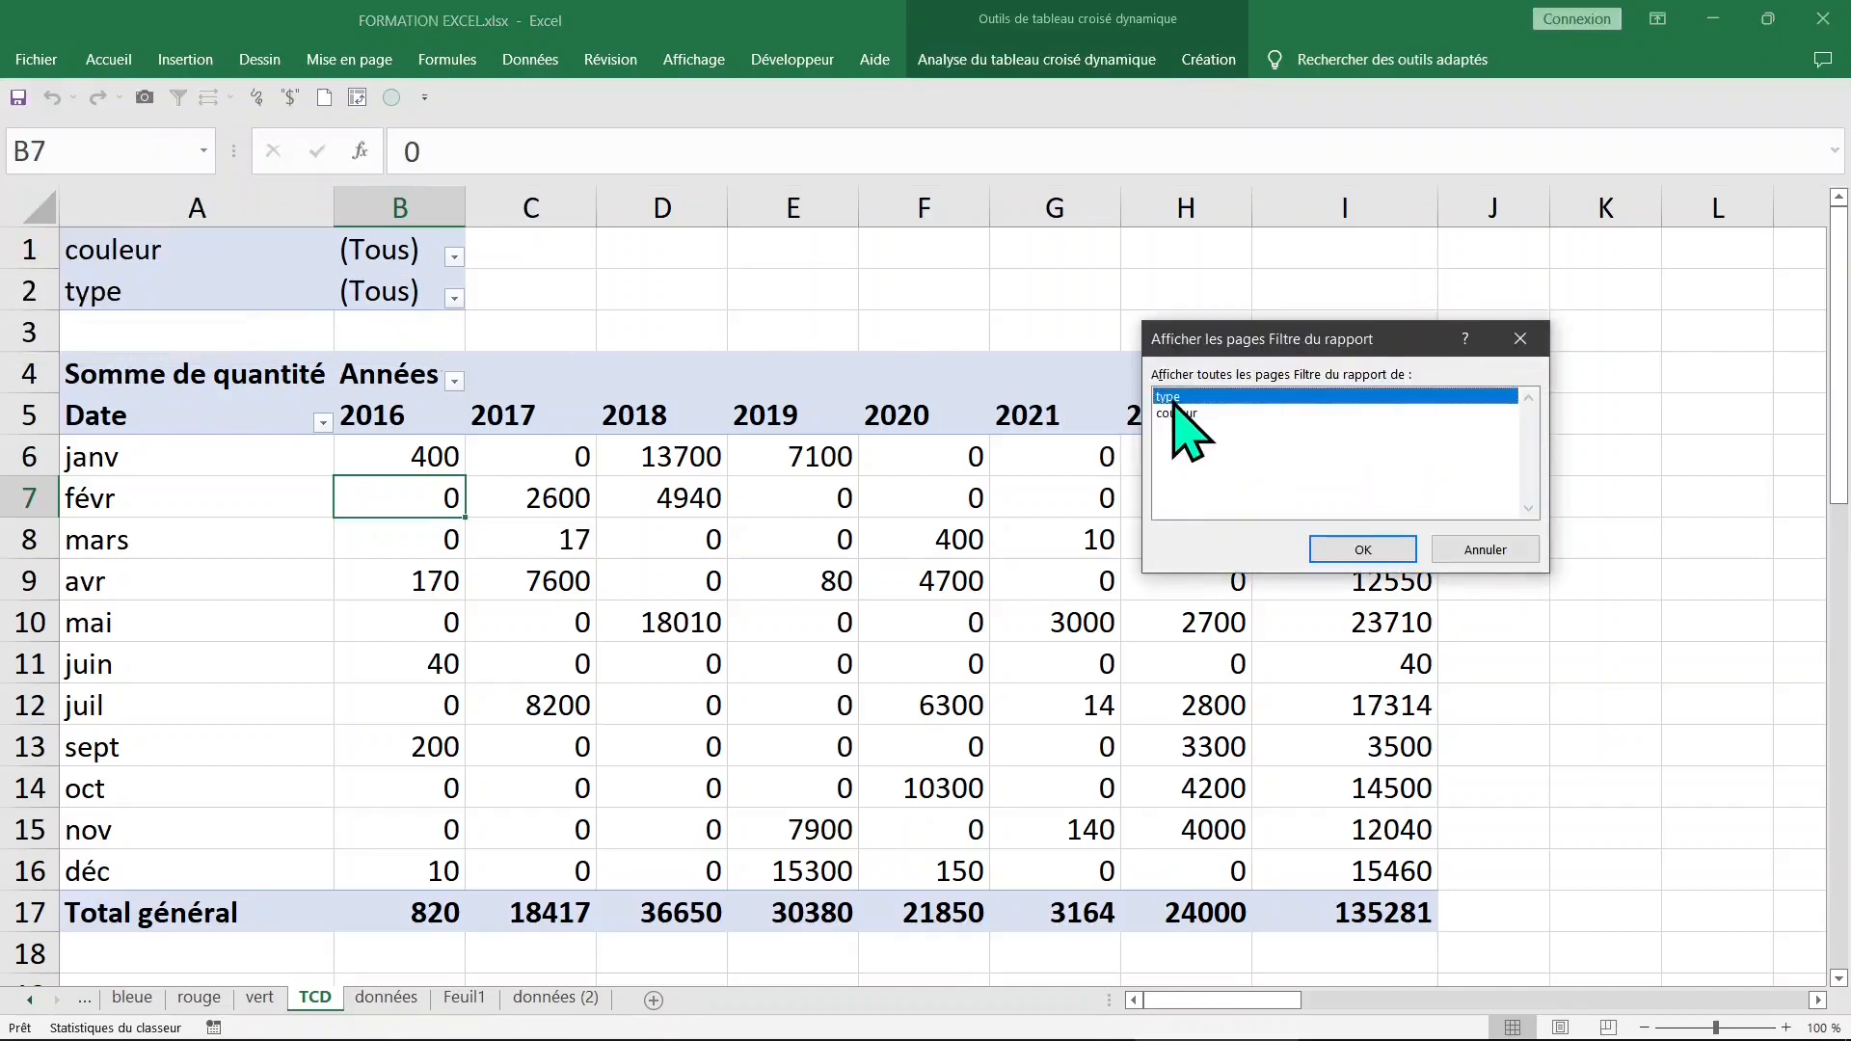
click(1363, 552)
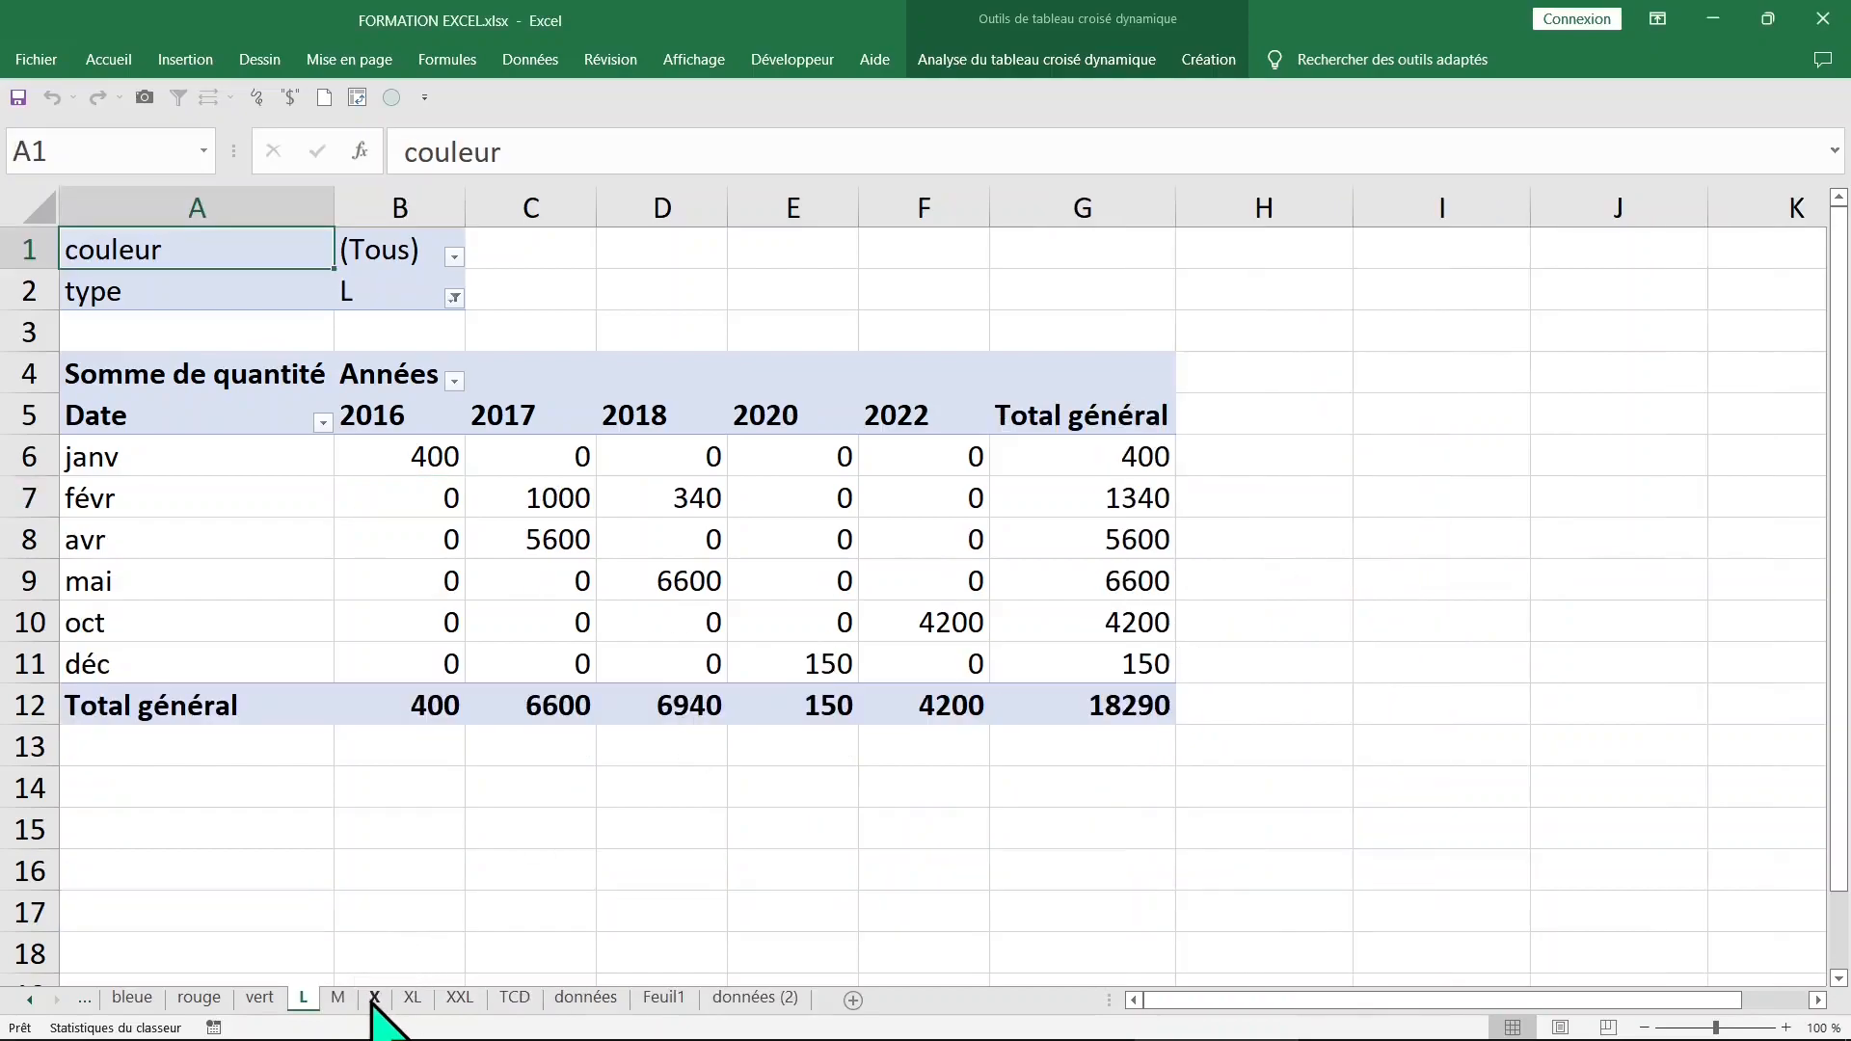
Step: Examine the X, XL and XXL report filter sheets and return to the TCD sheet
click(374, 999)
click(412, 999)
click(460, 999)
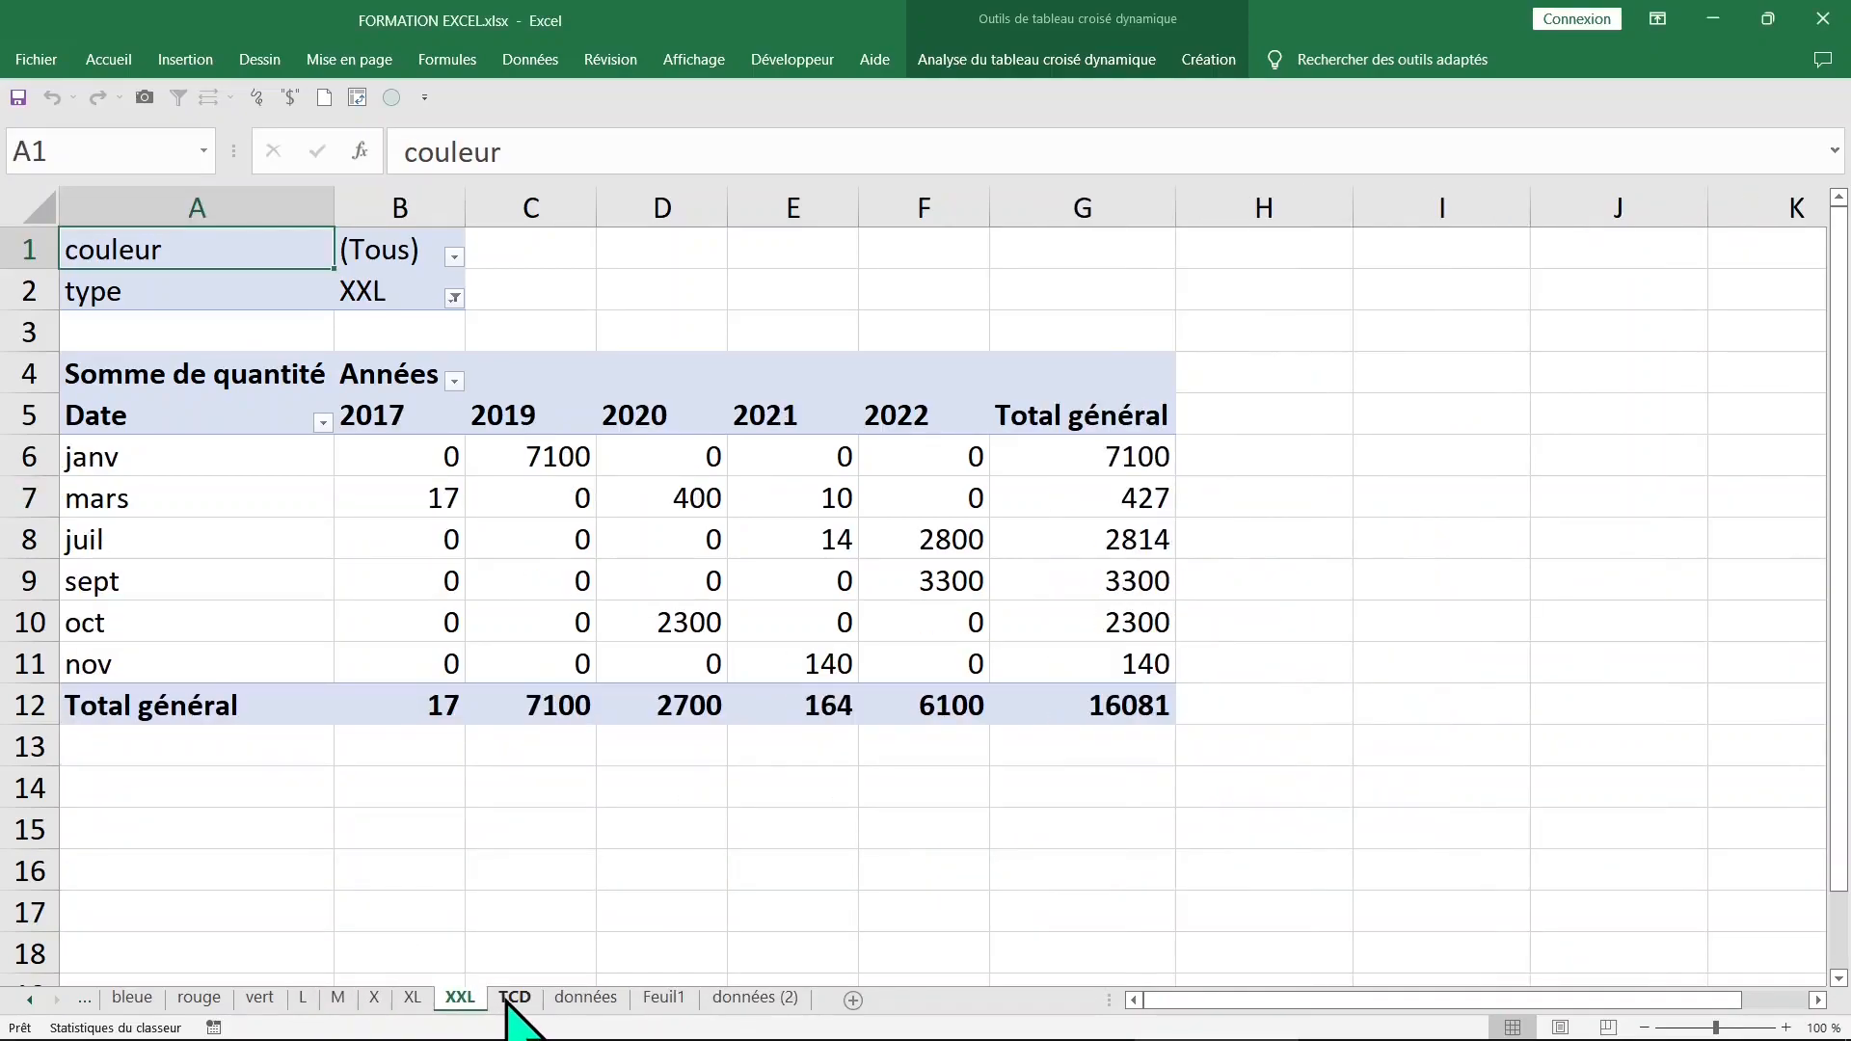
click(509, 1003)
click(772, 656)
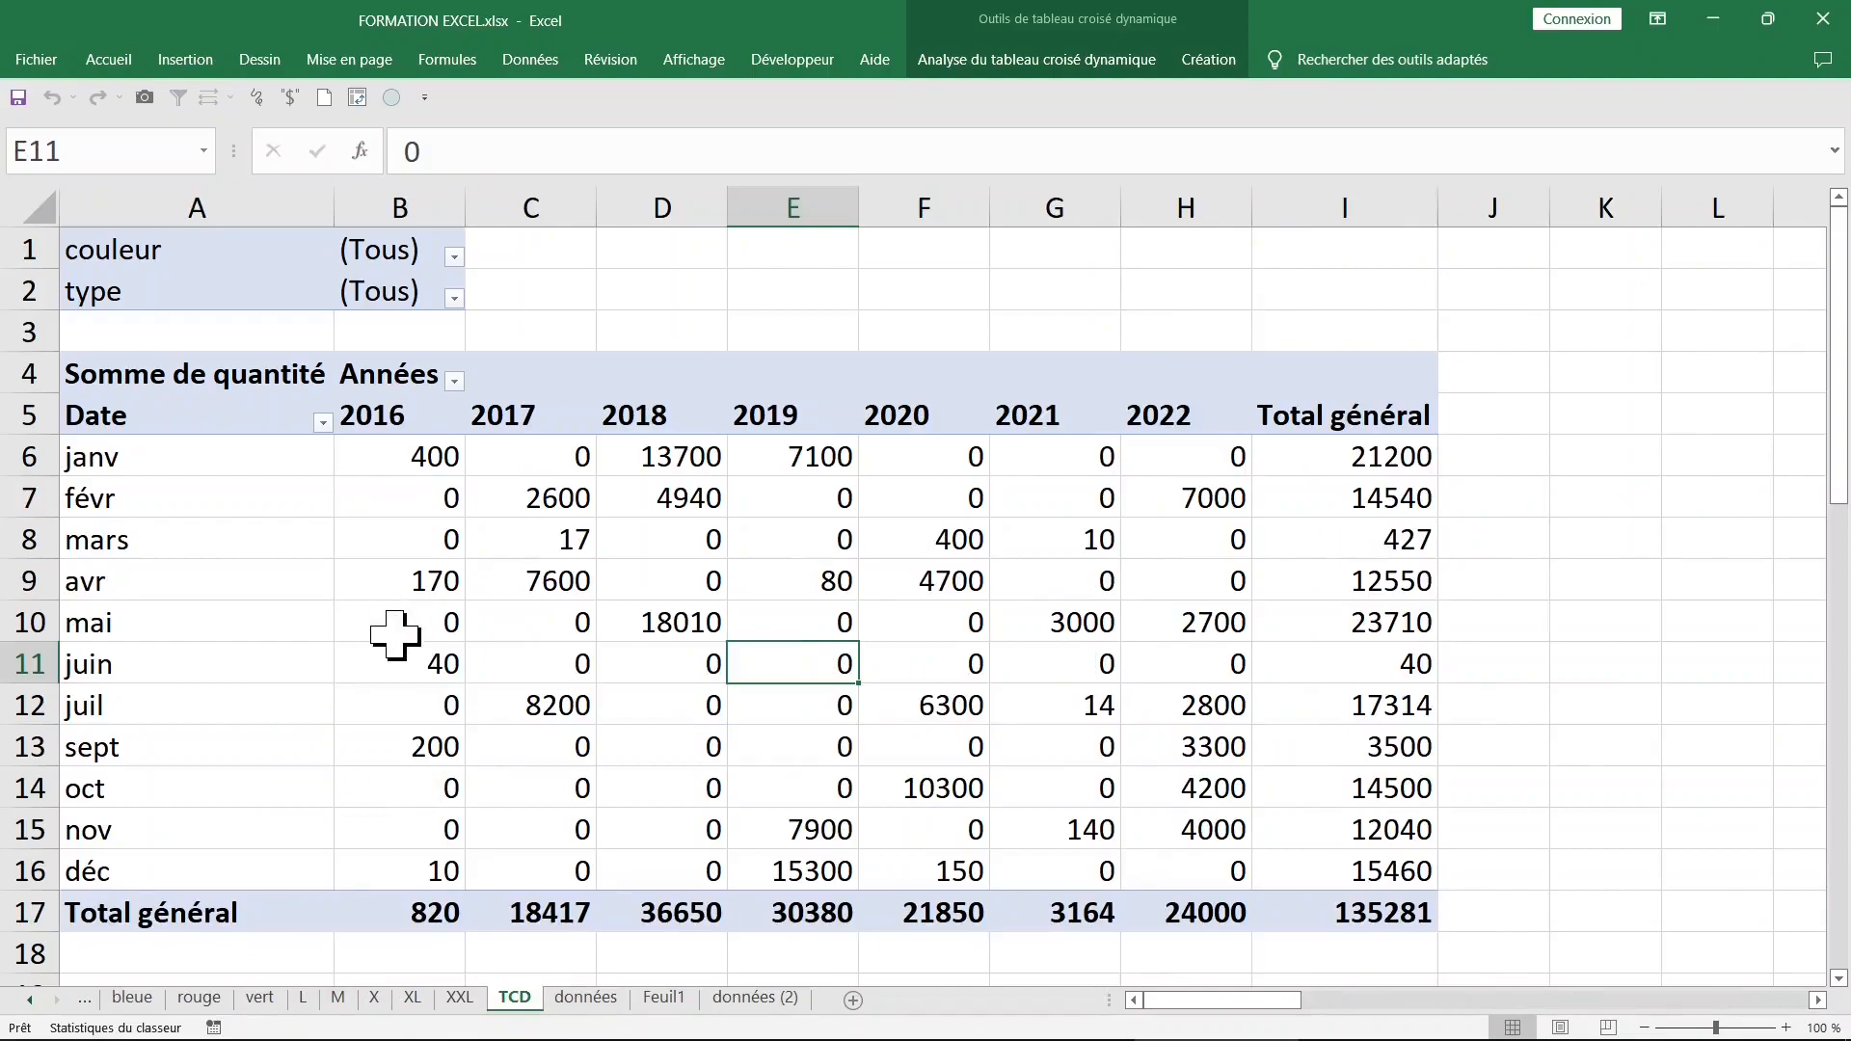
Step: Reopen the pivot table's field list, remove Date from Lignes and move Années from Colonnes to Lignes
click(269, 463)
click(402, 533)
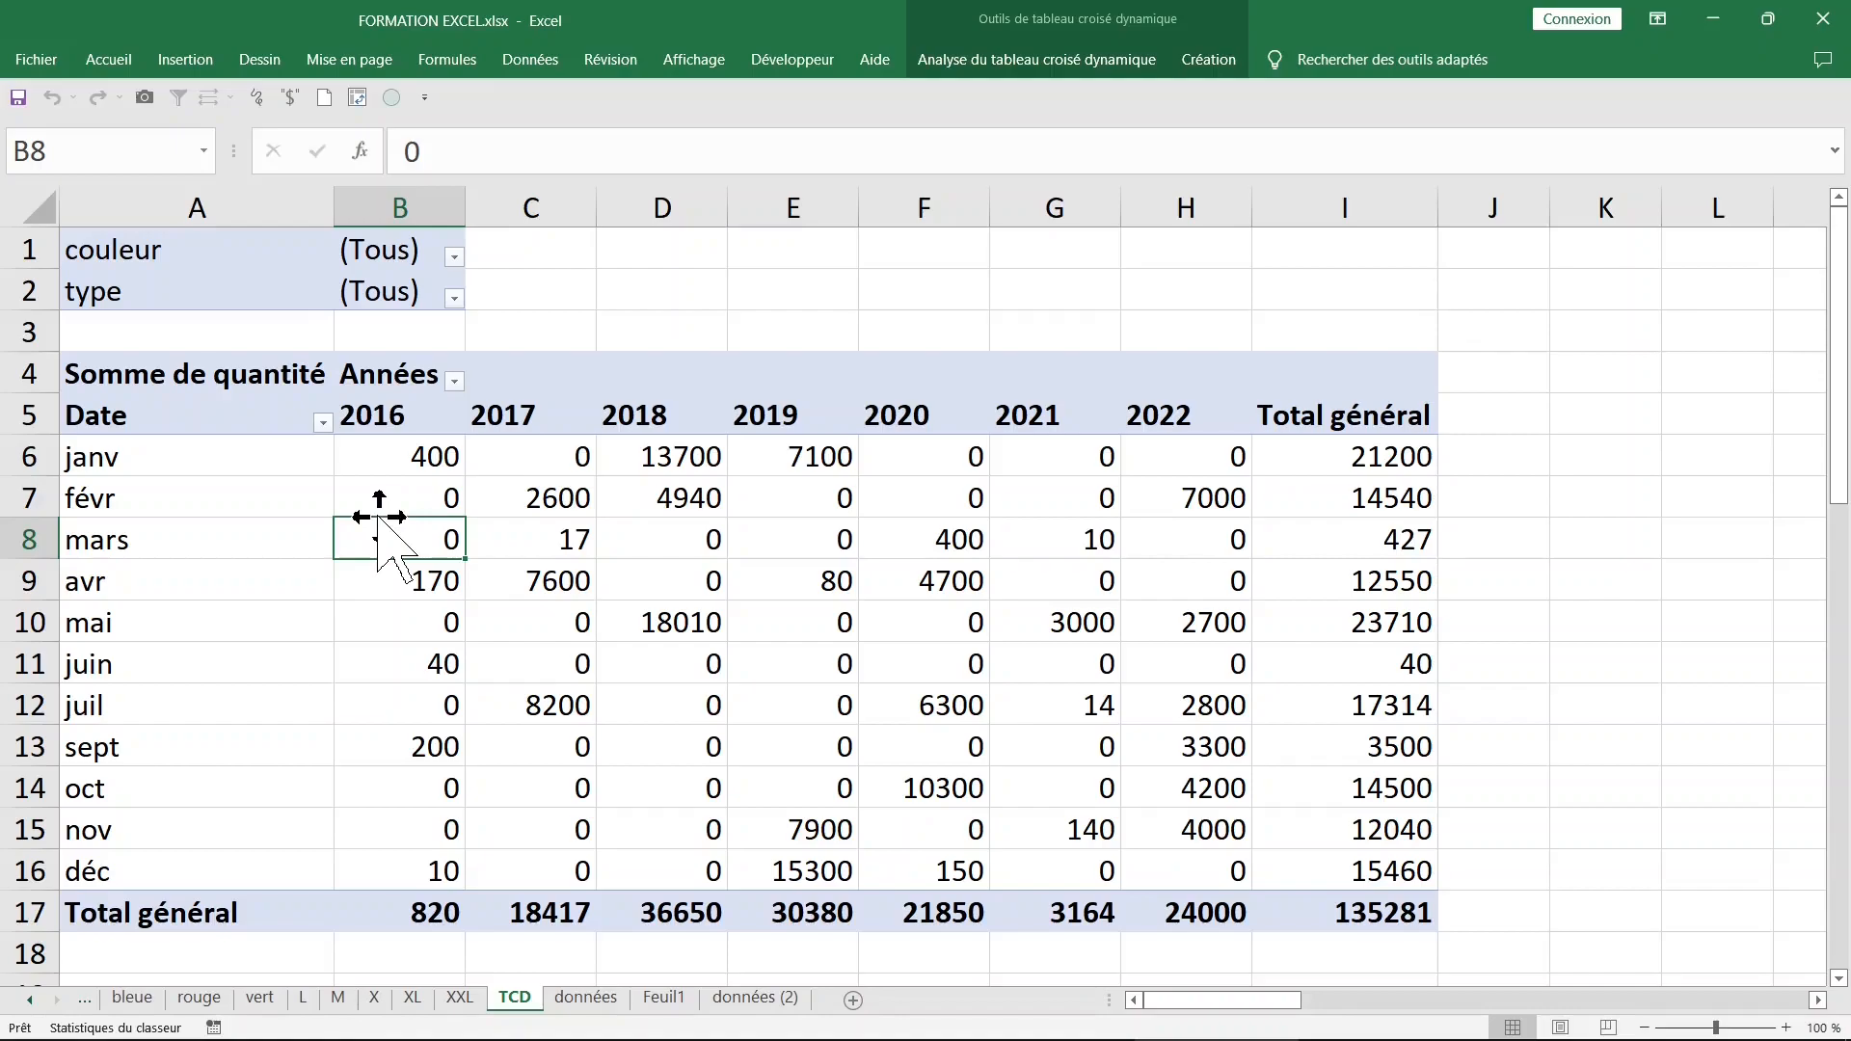
click(417, 493)
click(417, 460)
right_click(417, 465)
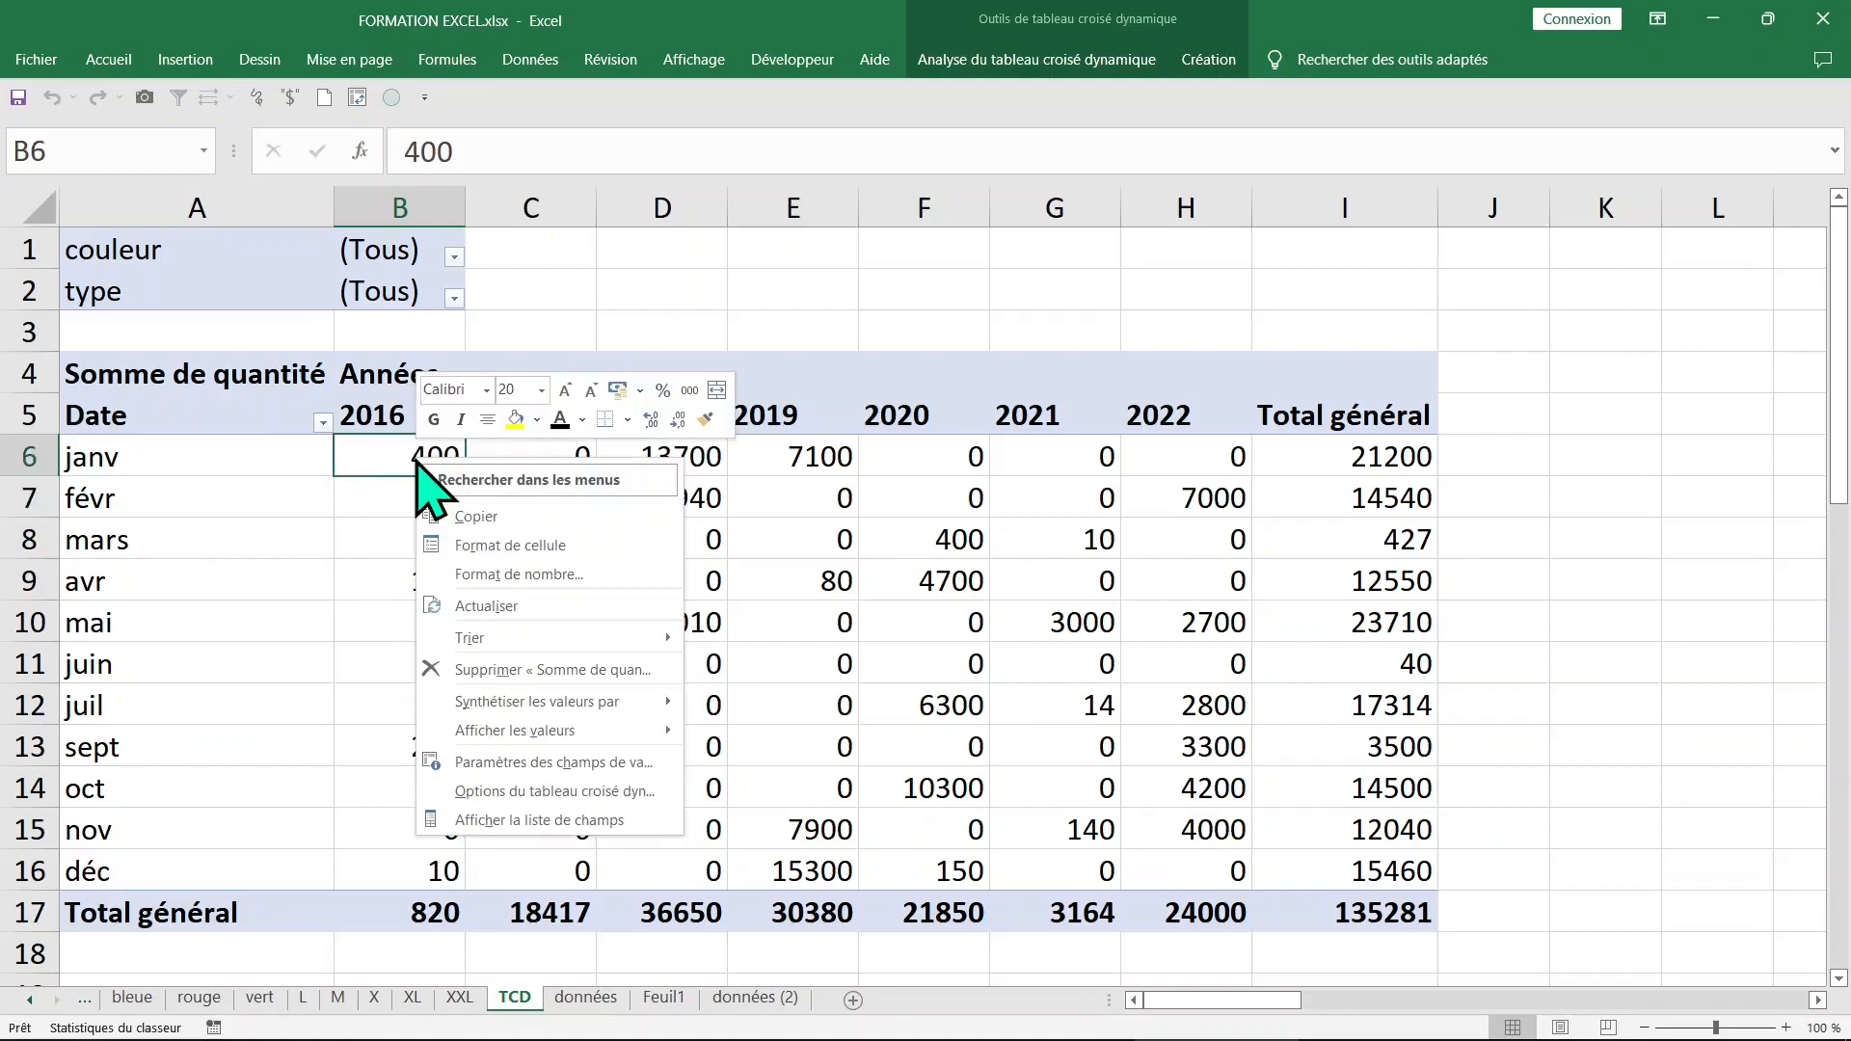
click(565, 818)
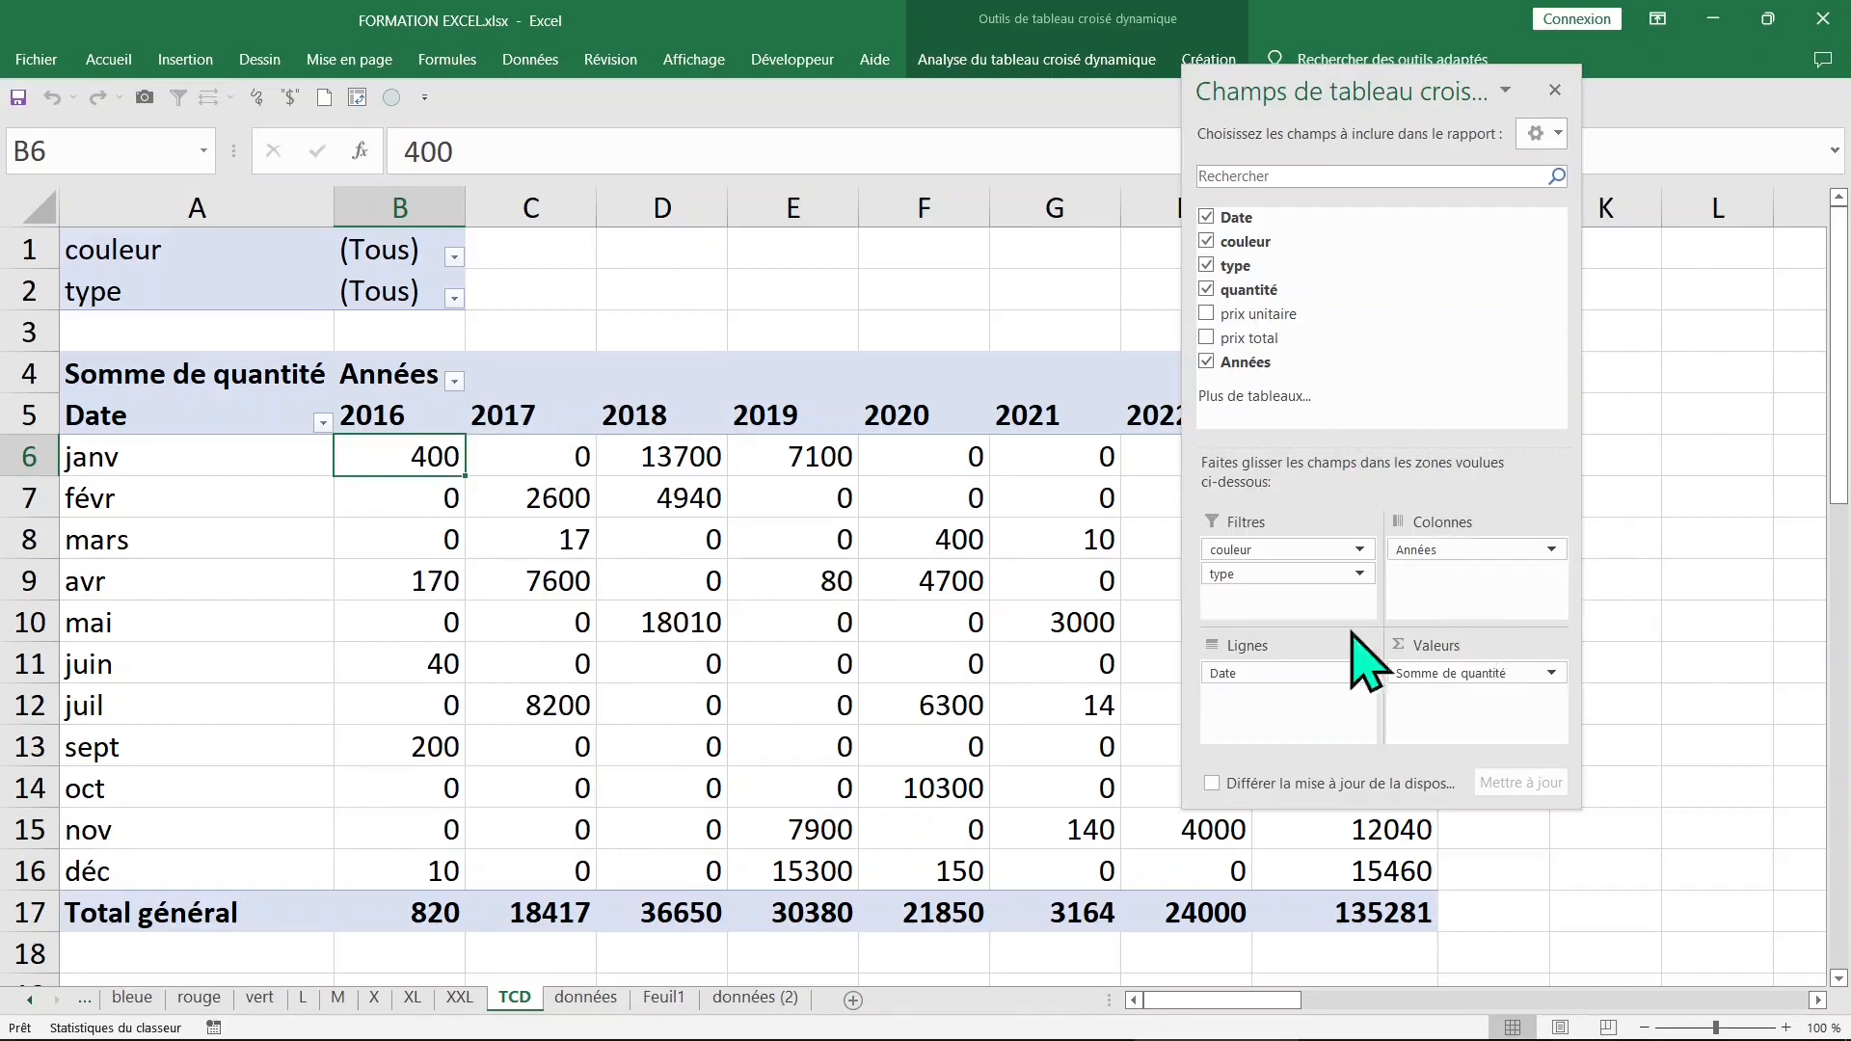
drag(1282, 674, 791, 661)
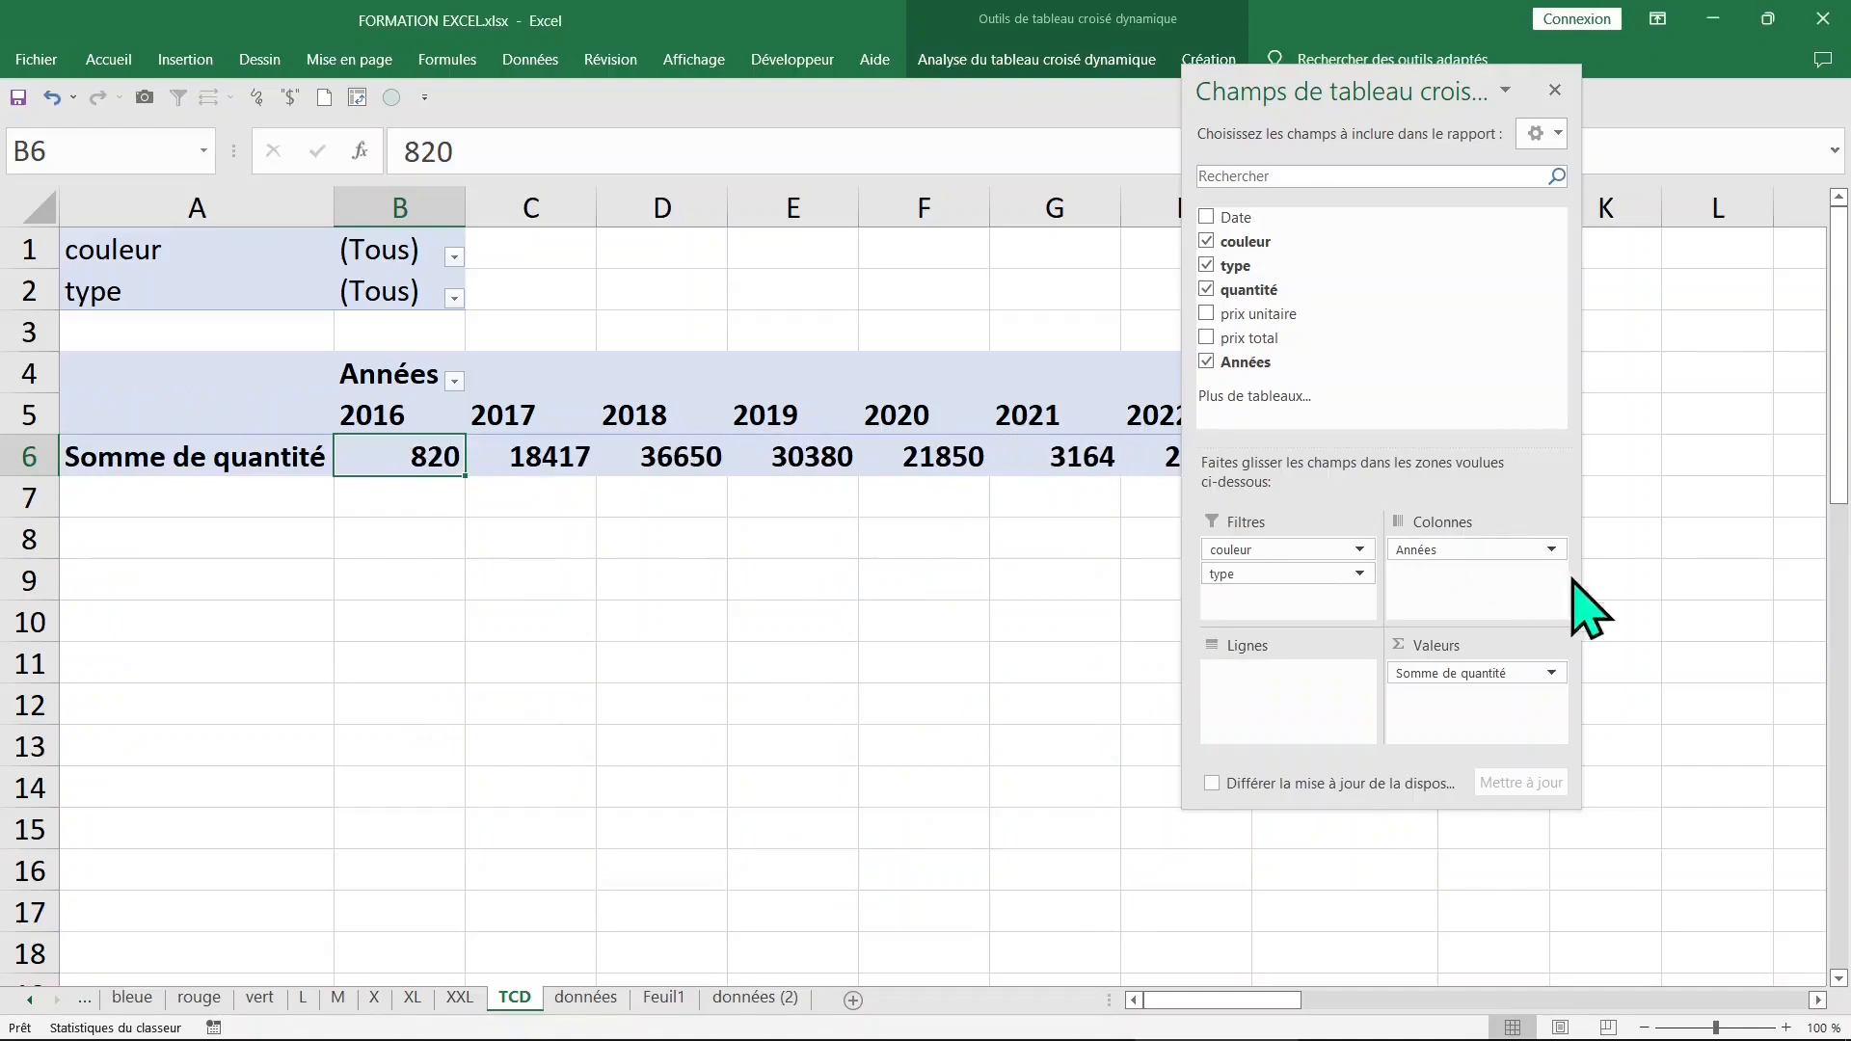
drag(1470, 552, 1297, 686)
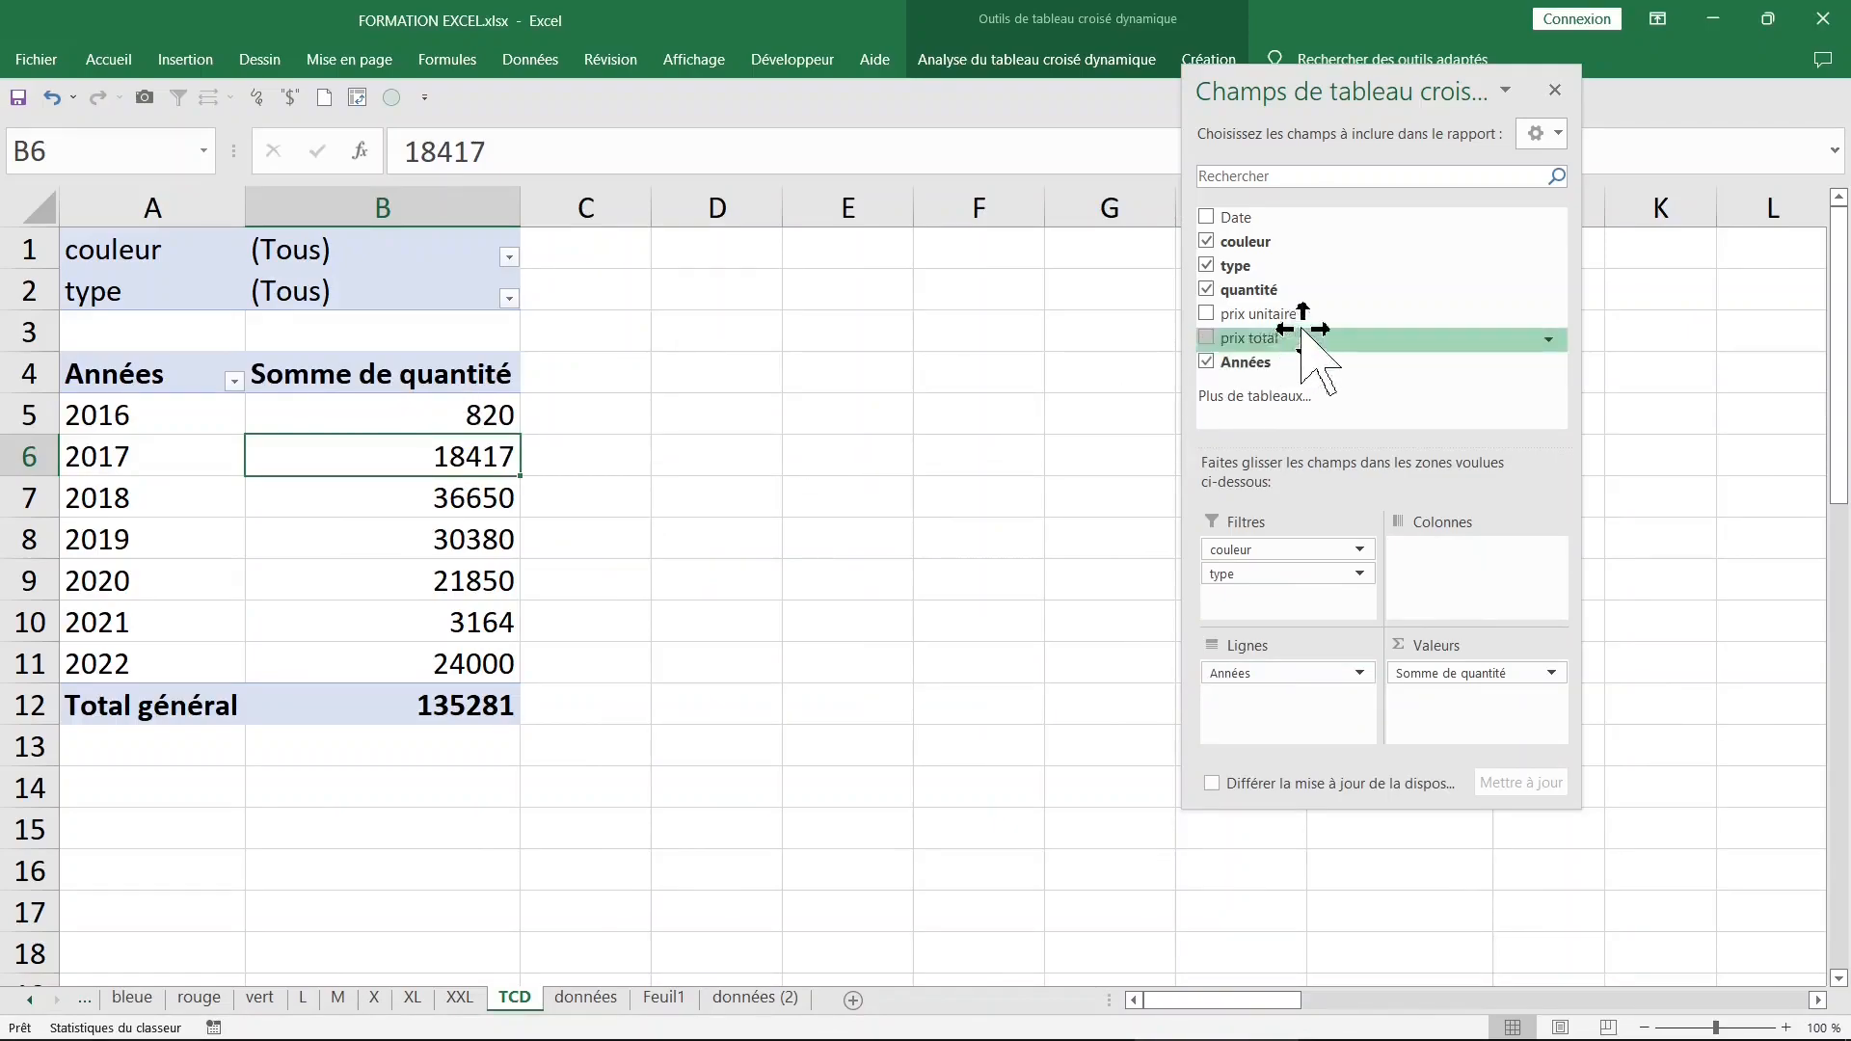
Step: Add quantité to Valeurs three more times and close the field list
drag(1292, 292, 1444, 703)
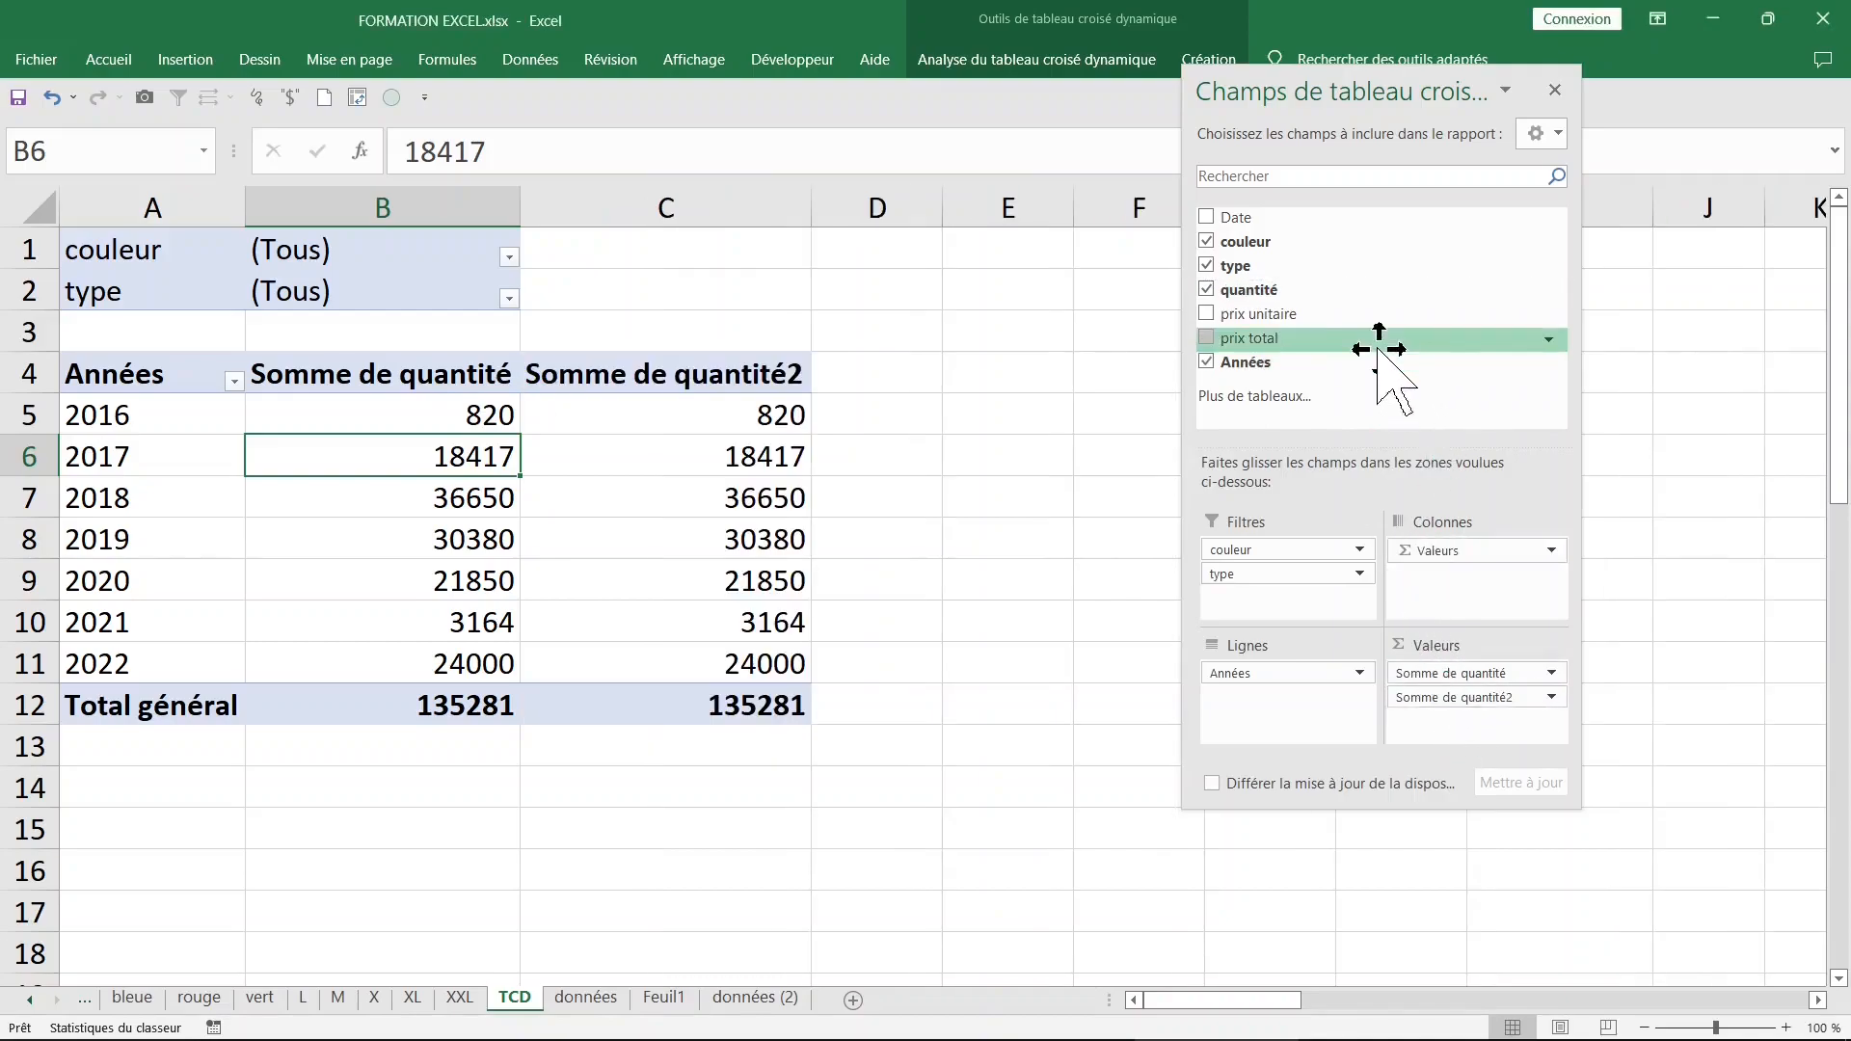
drag(1305, 292, 1499, 741)
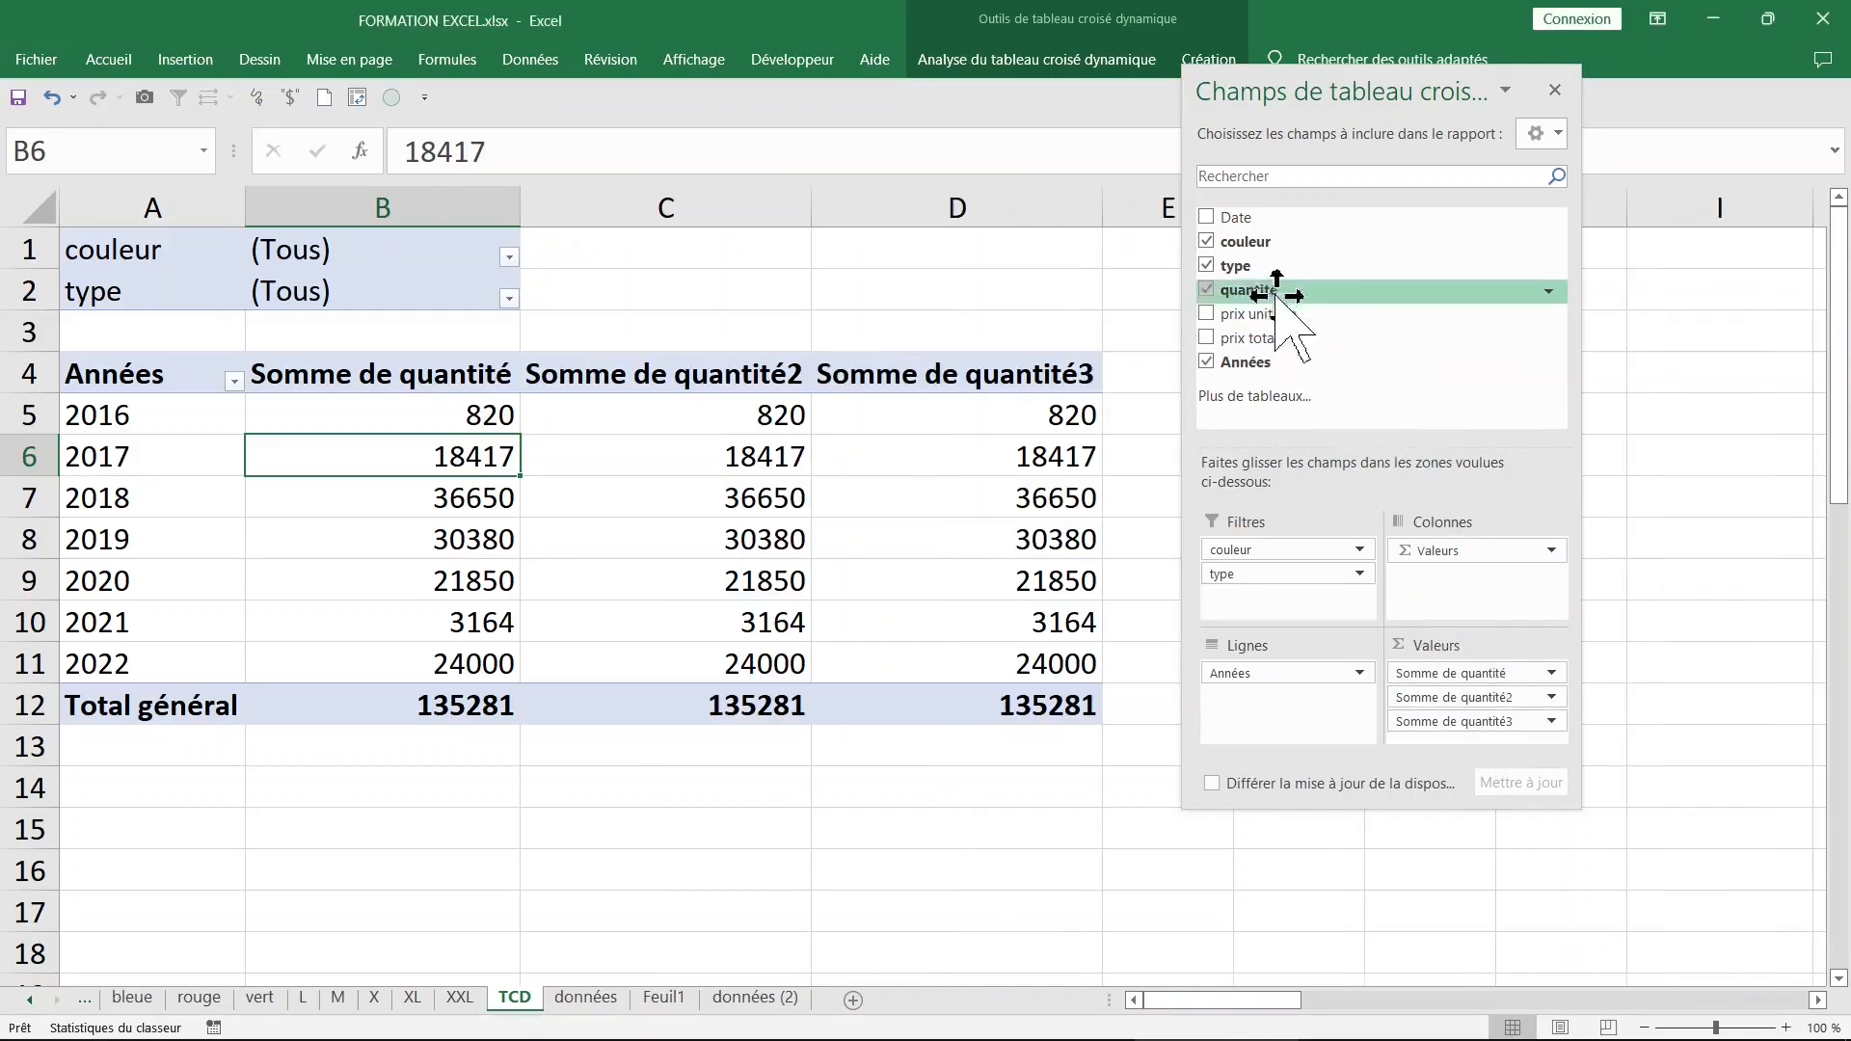
drag(1280, 291, 1512, 760)
click(1555, 89)
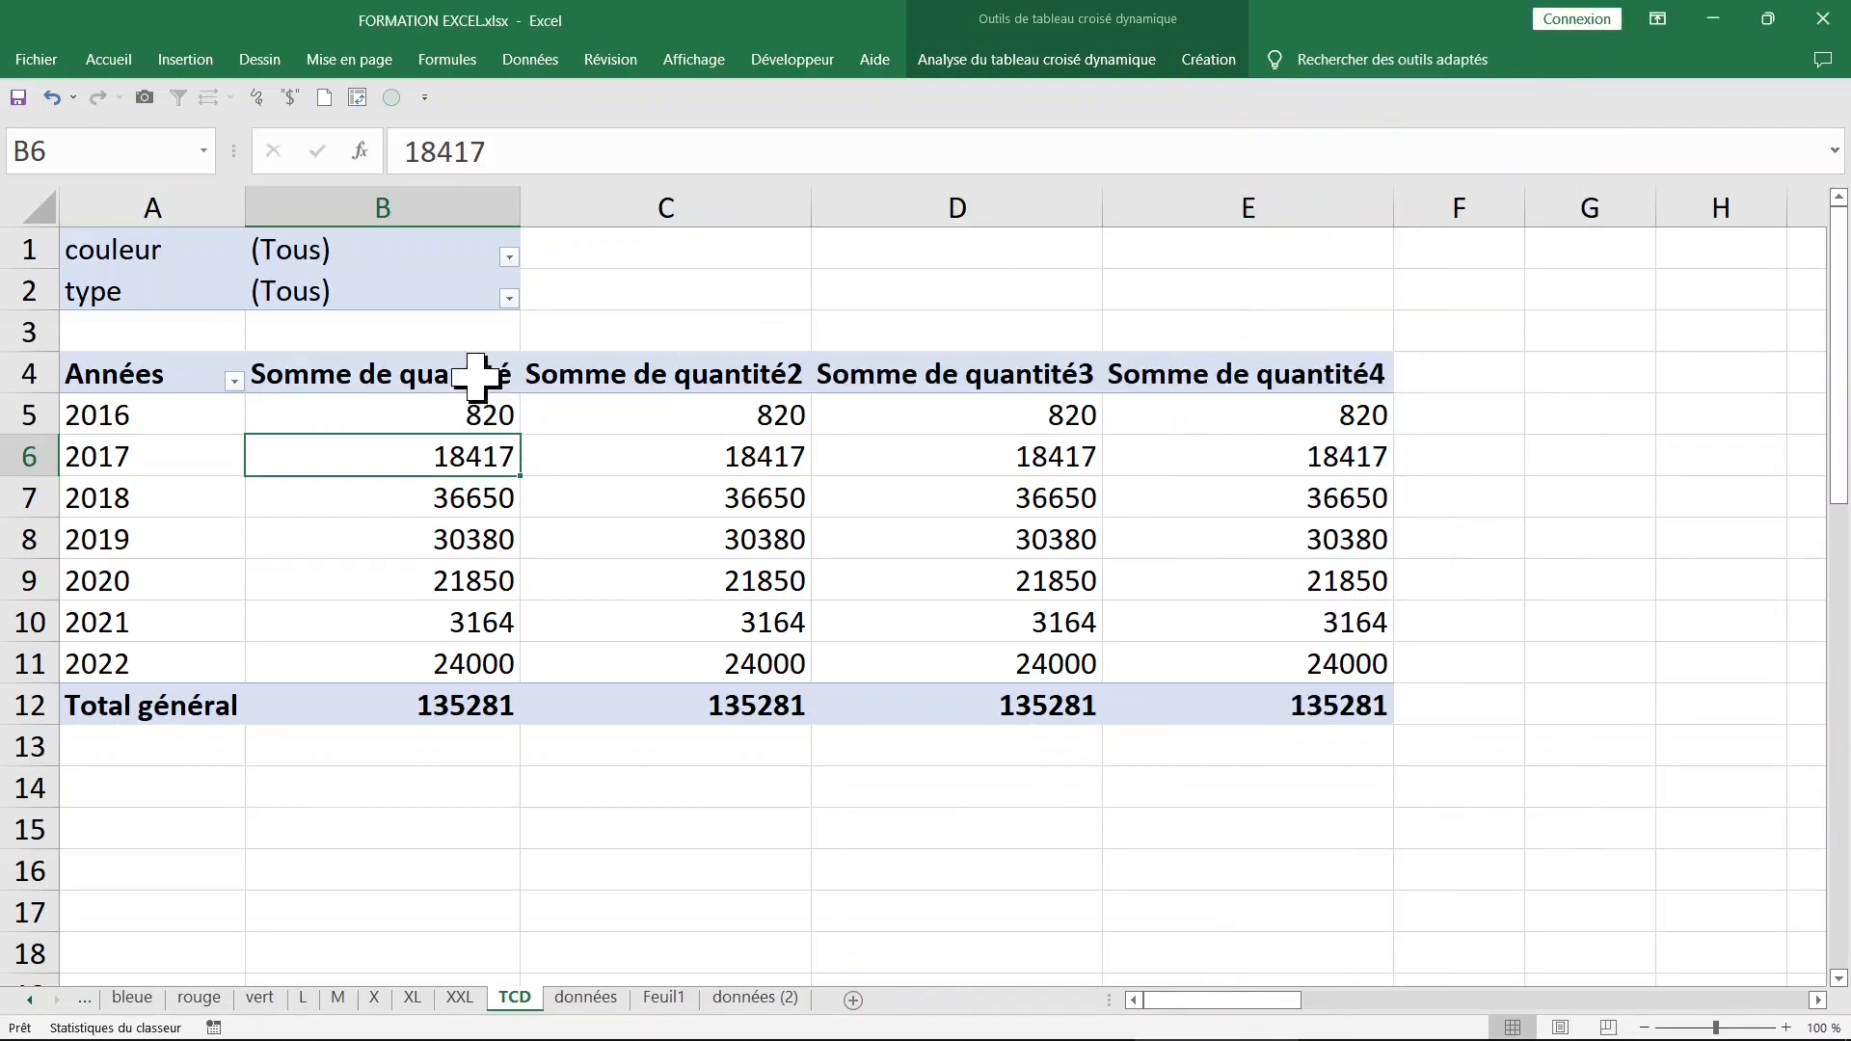
Step: Summarize the second quantité value column by Moyenne
click(434, 374)
click(626, 374)
double_click(690, 376)
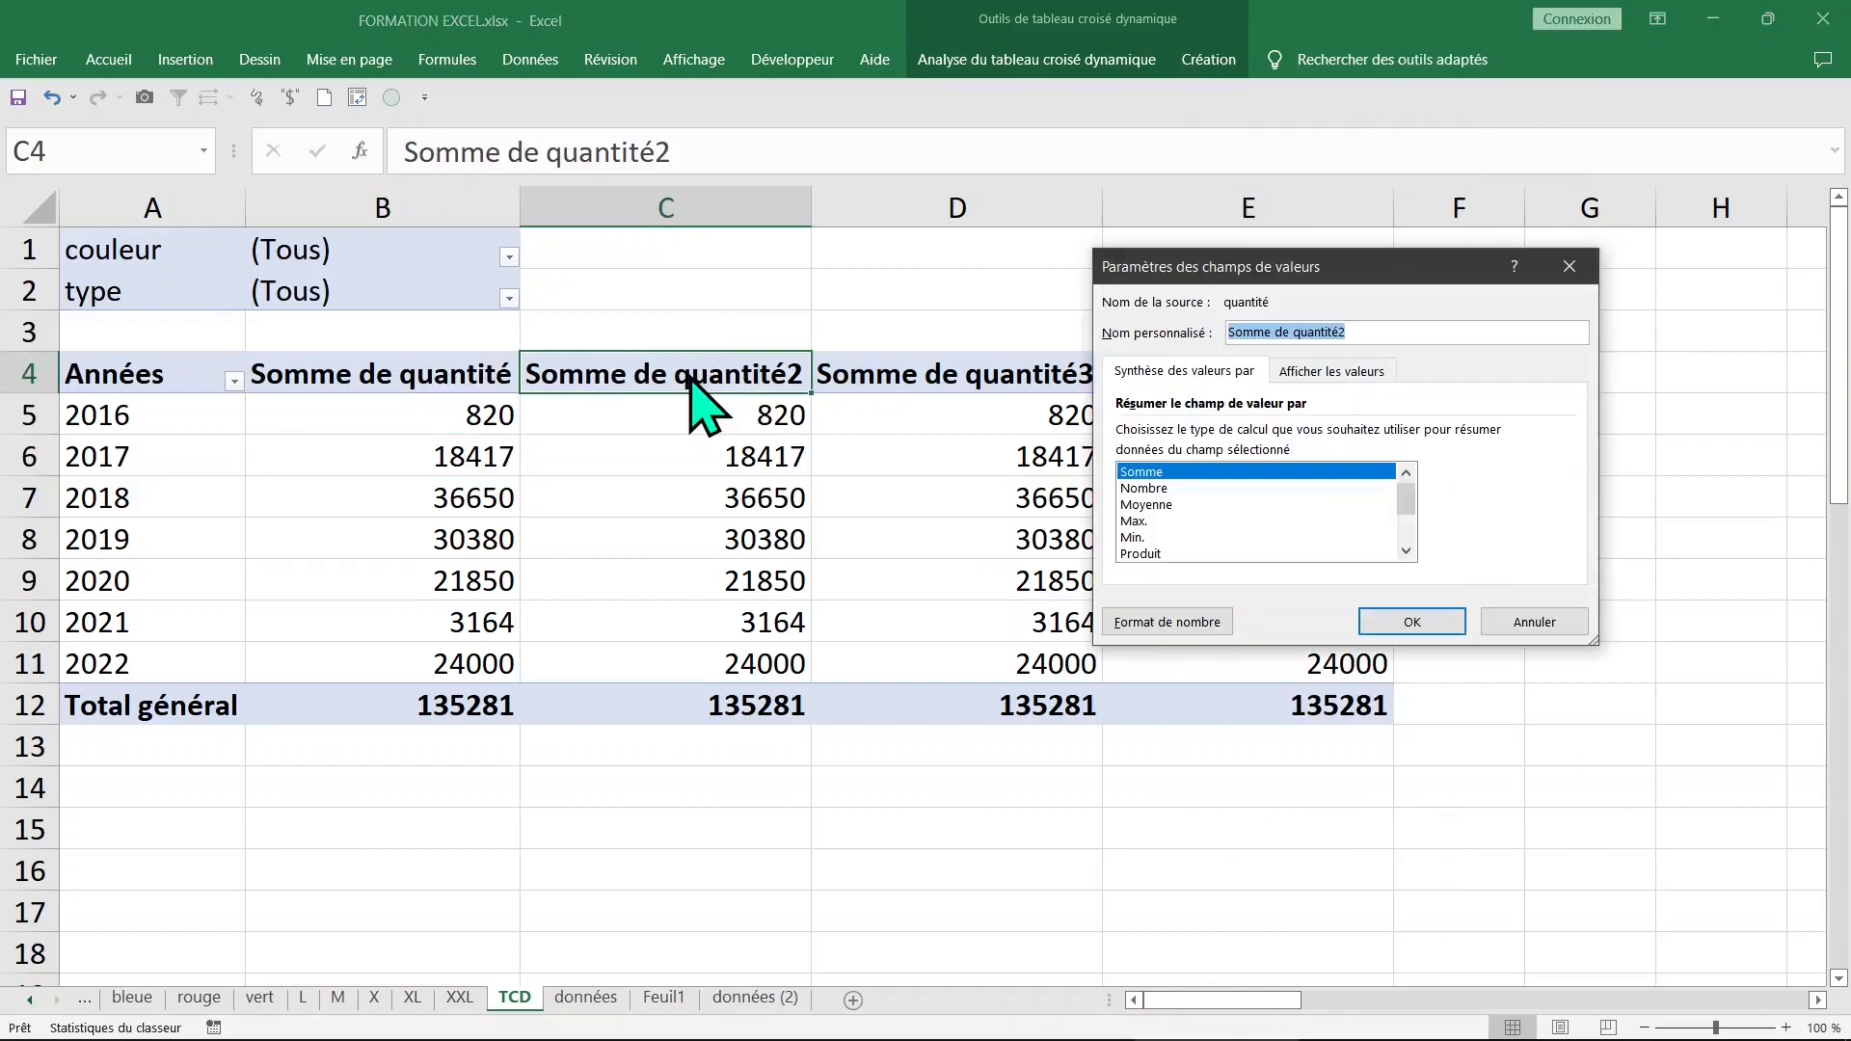
click(1178, 505)
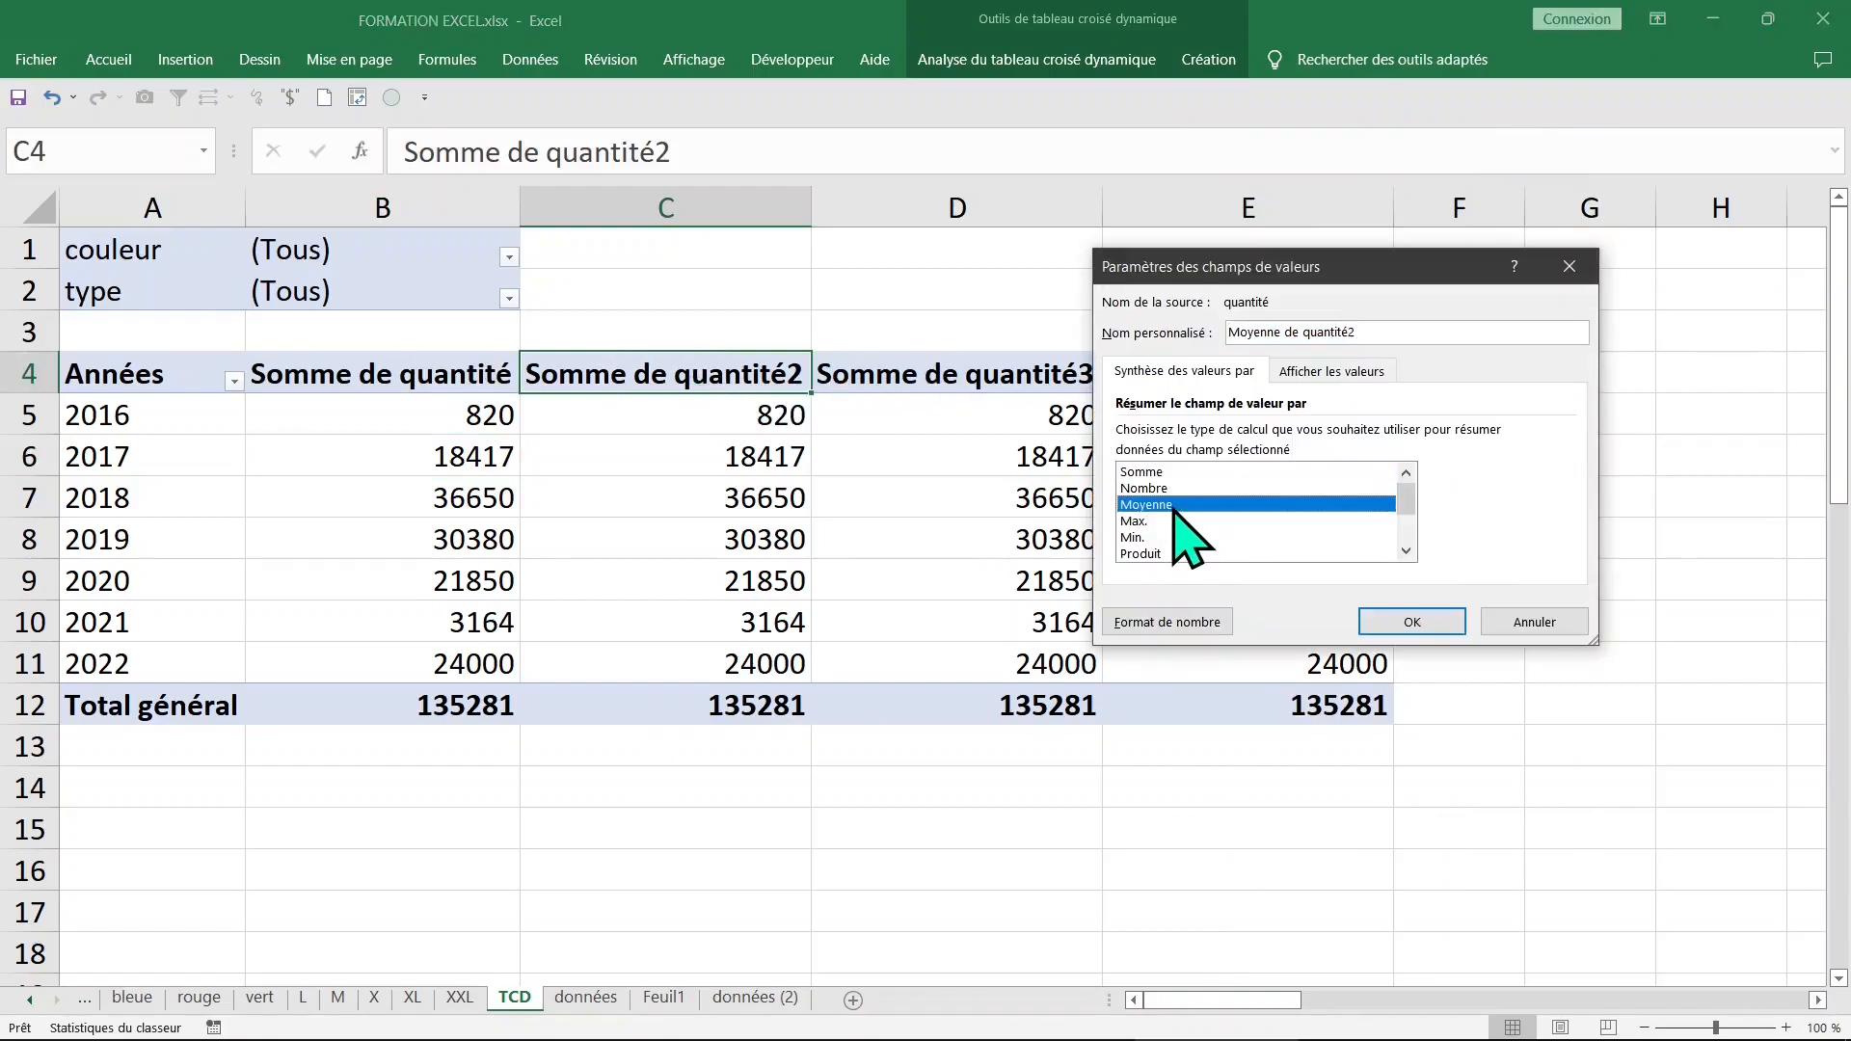
click(1413, 622)
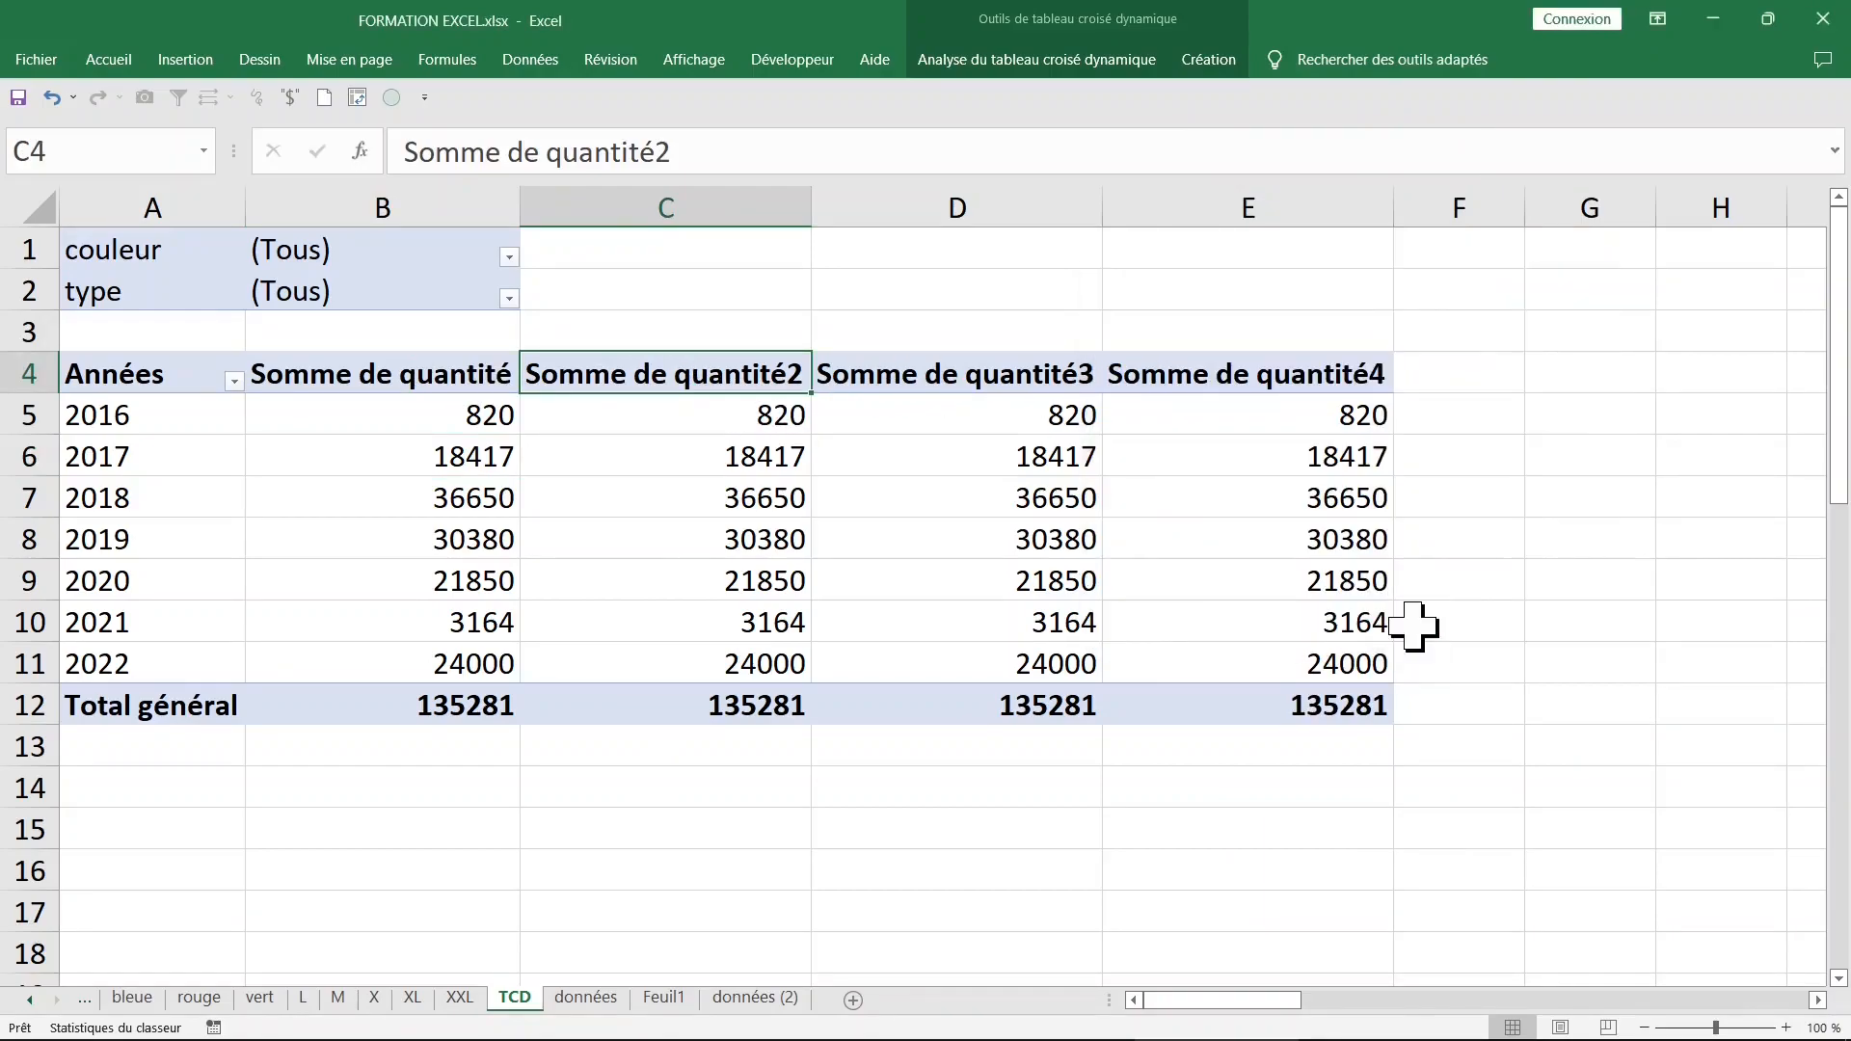
Step: Summarize the third quantité value column by Max
click(985, 366)
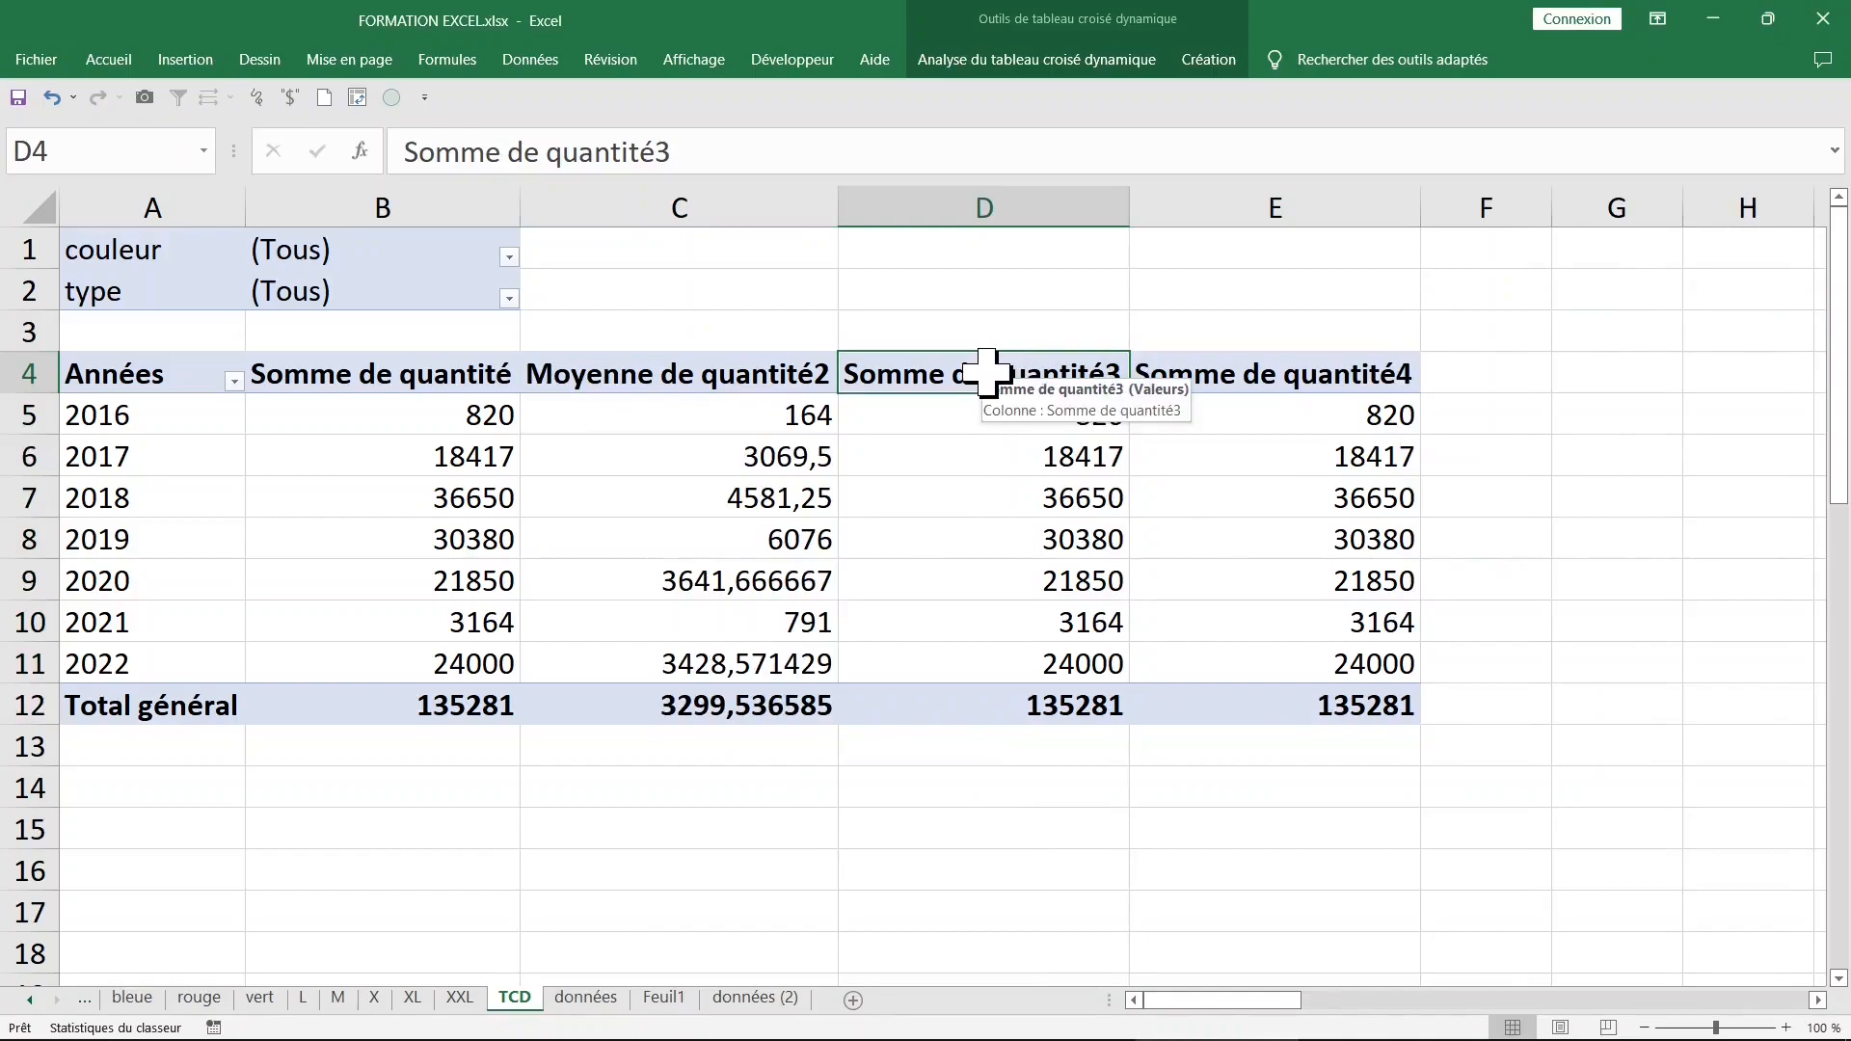
double_click(985, 372)
click(1147, 521)
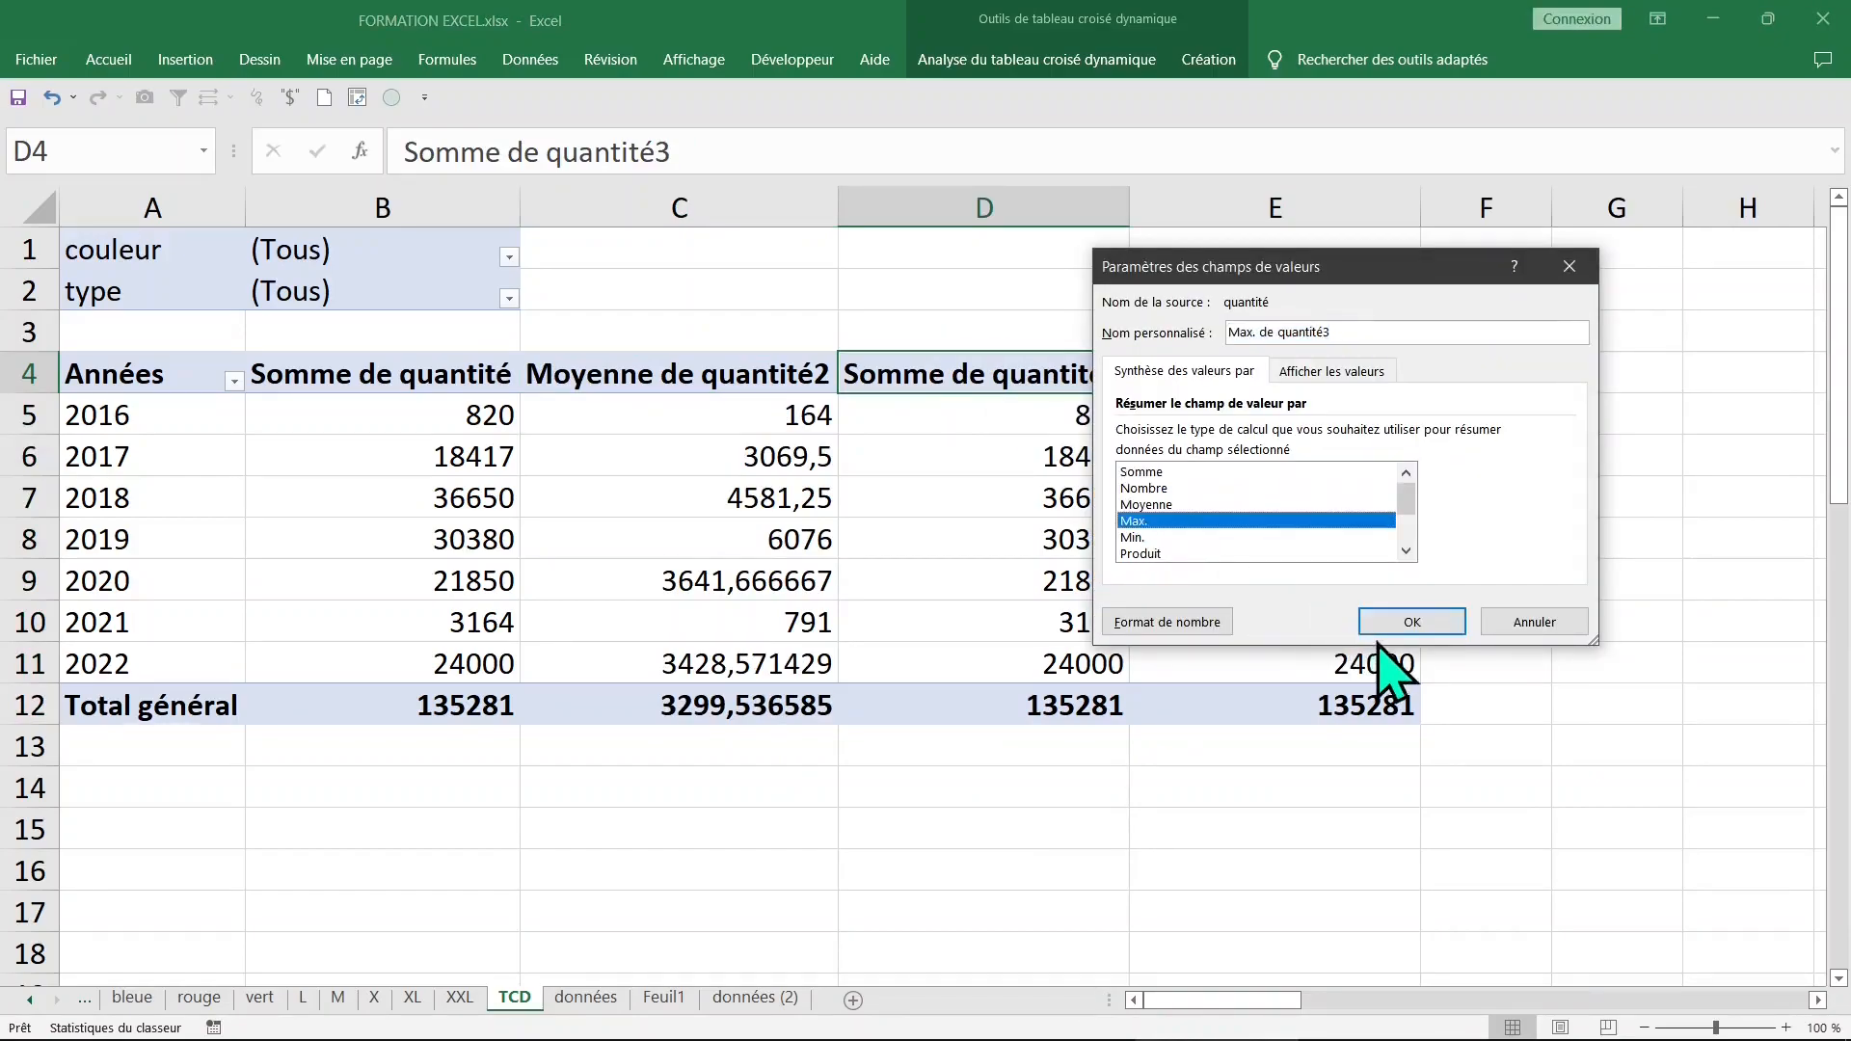
click(1400, 621)
Step: Summarize the fourth quantité value column by Min
click(1235, 374)
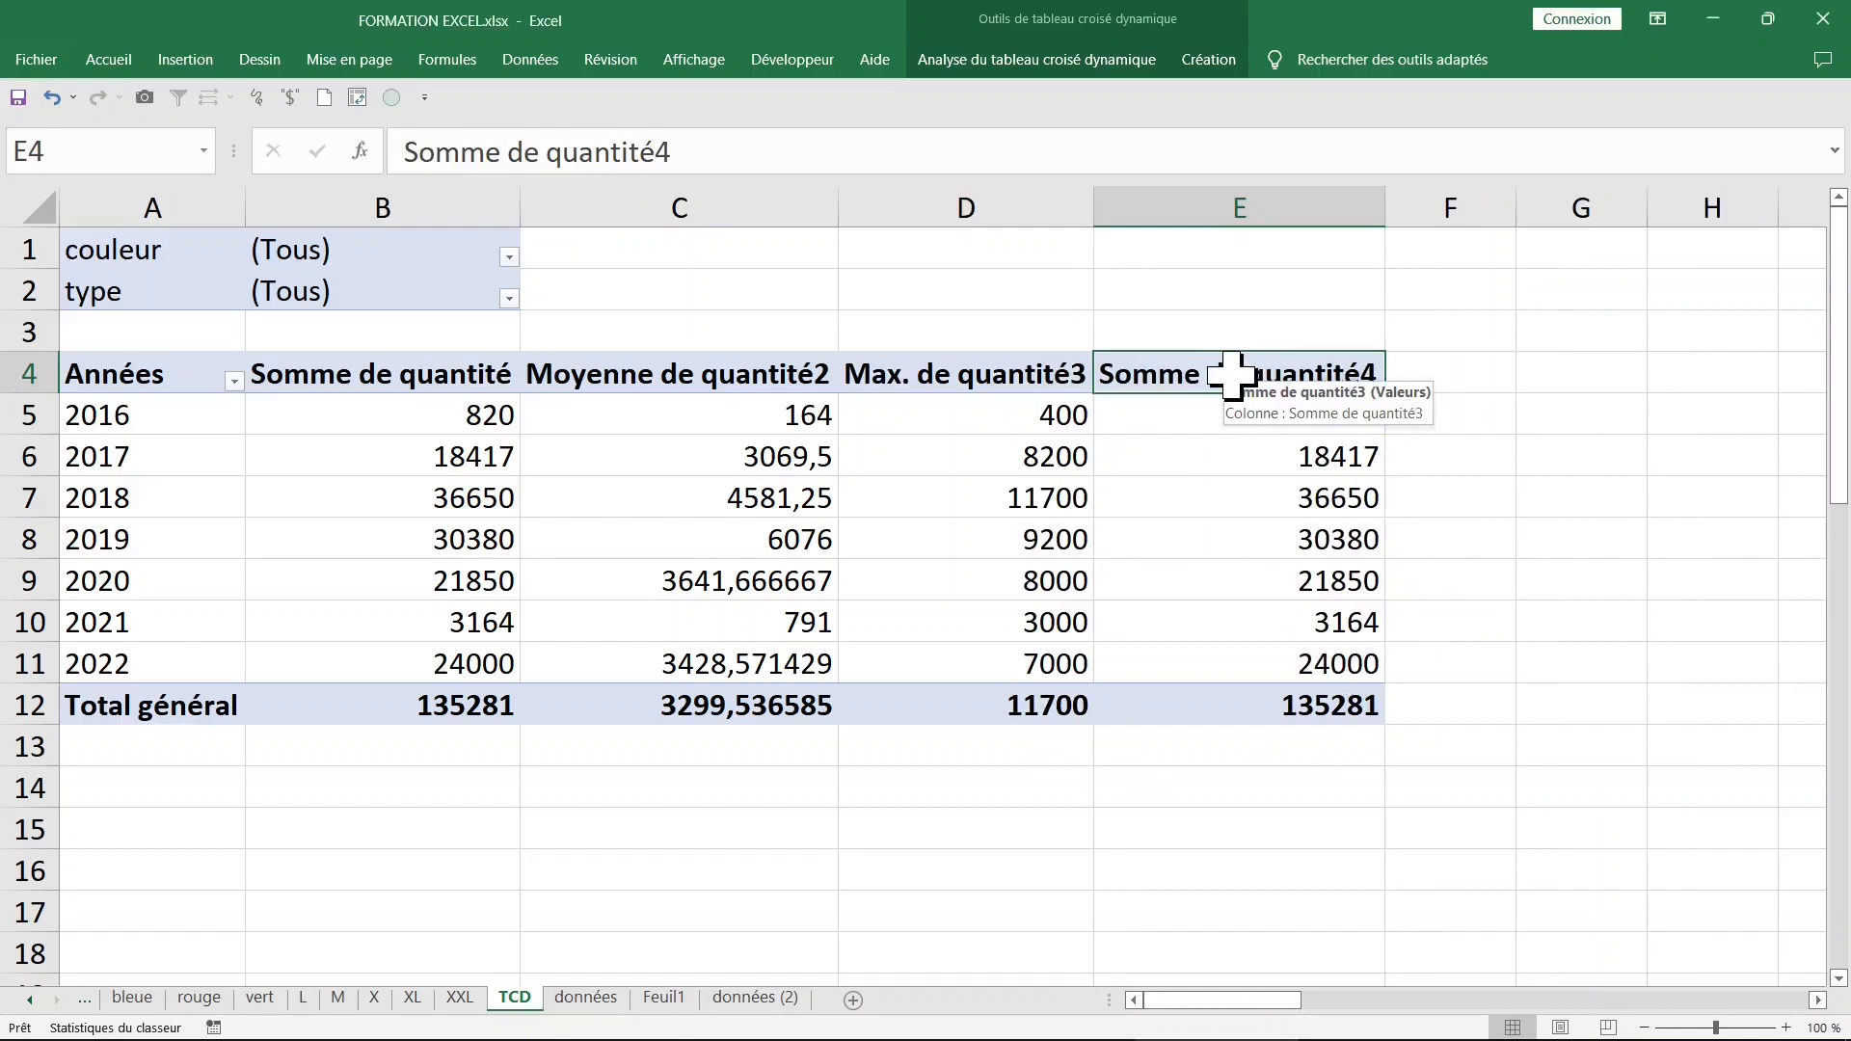
double_click(1234, 374)
click(1143, 537)
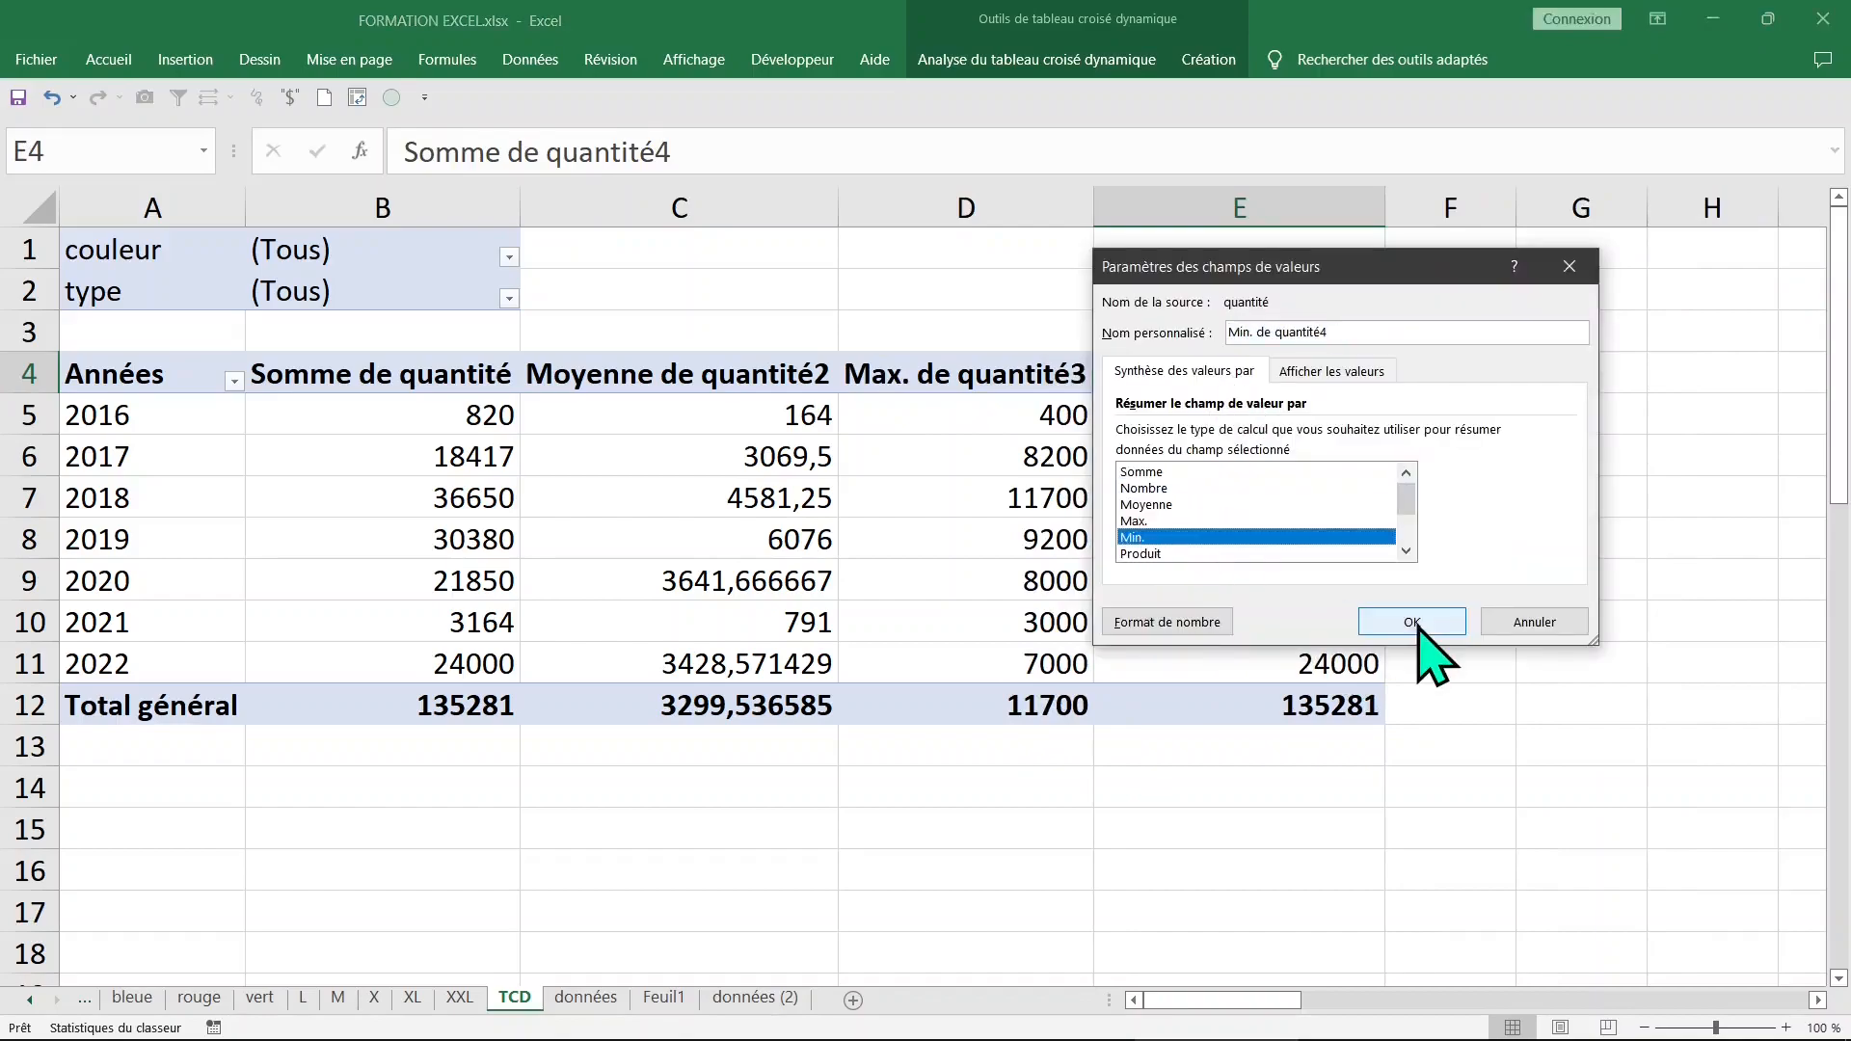
click(1416, 625)
Step: Format the Moyenne de quantité2 values as Nombre with 0 decimals and a thousands separator
click(761, 461)
click(736, 414)
drag(736, 415, 743, 699)
click(672, 420)
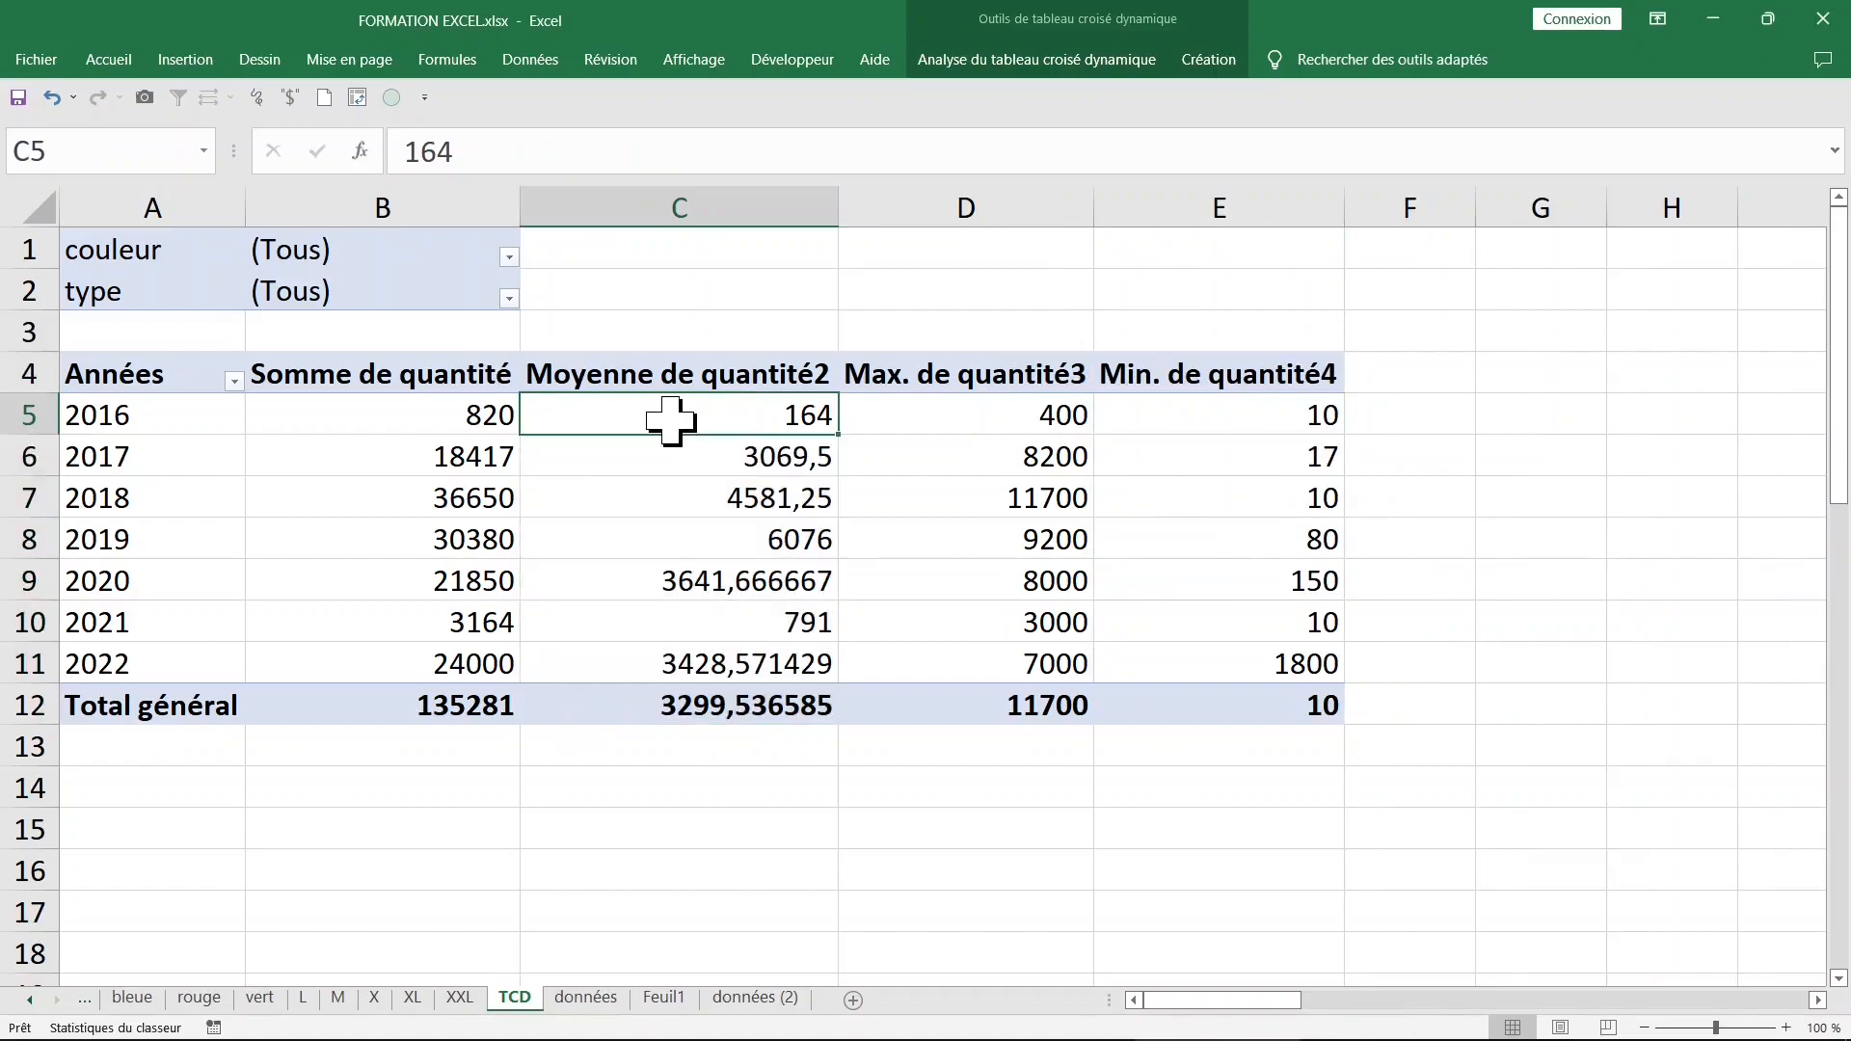
right_click(672, 421)
click(748, 537)
click(467, 343)
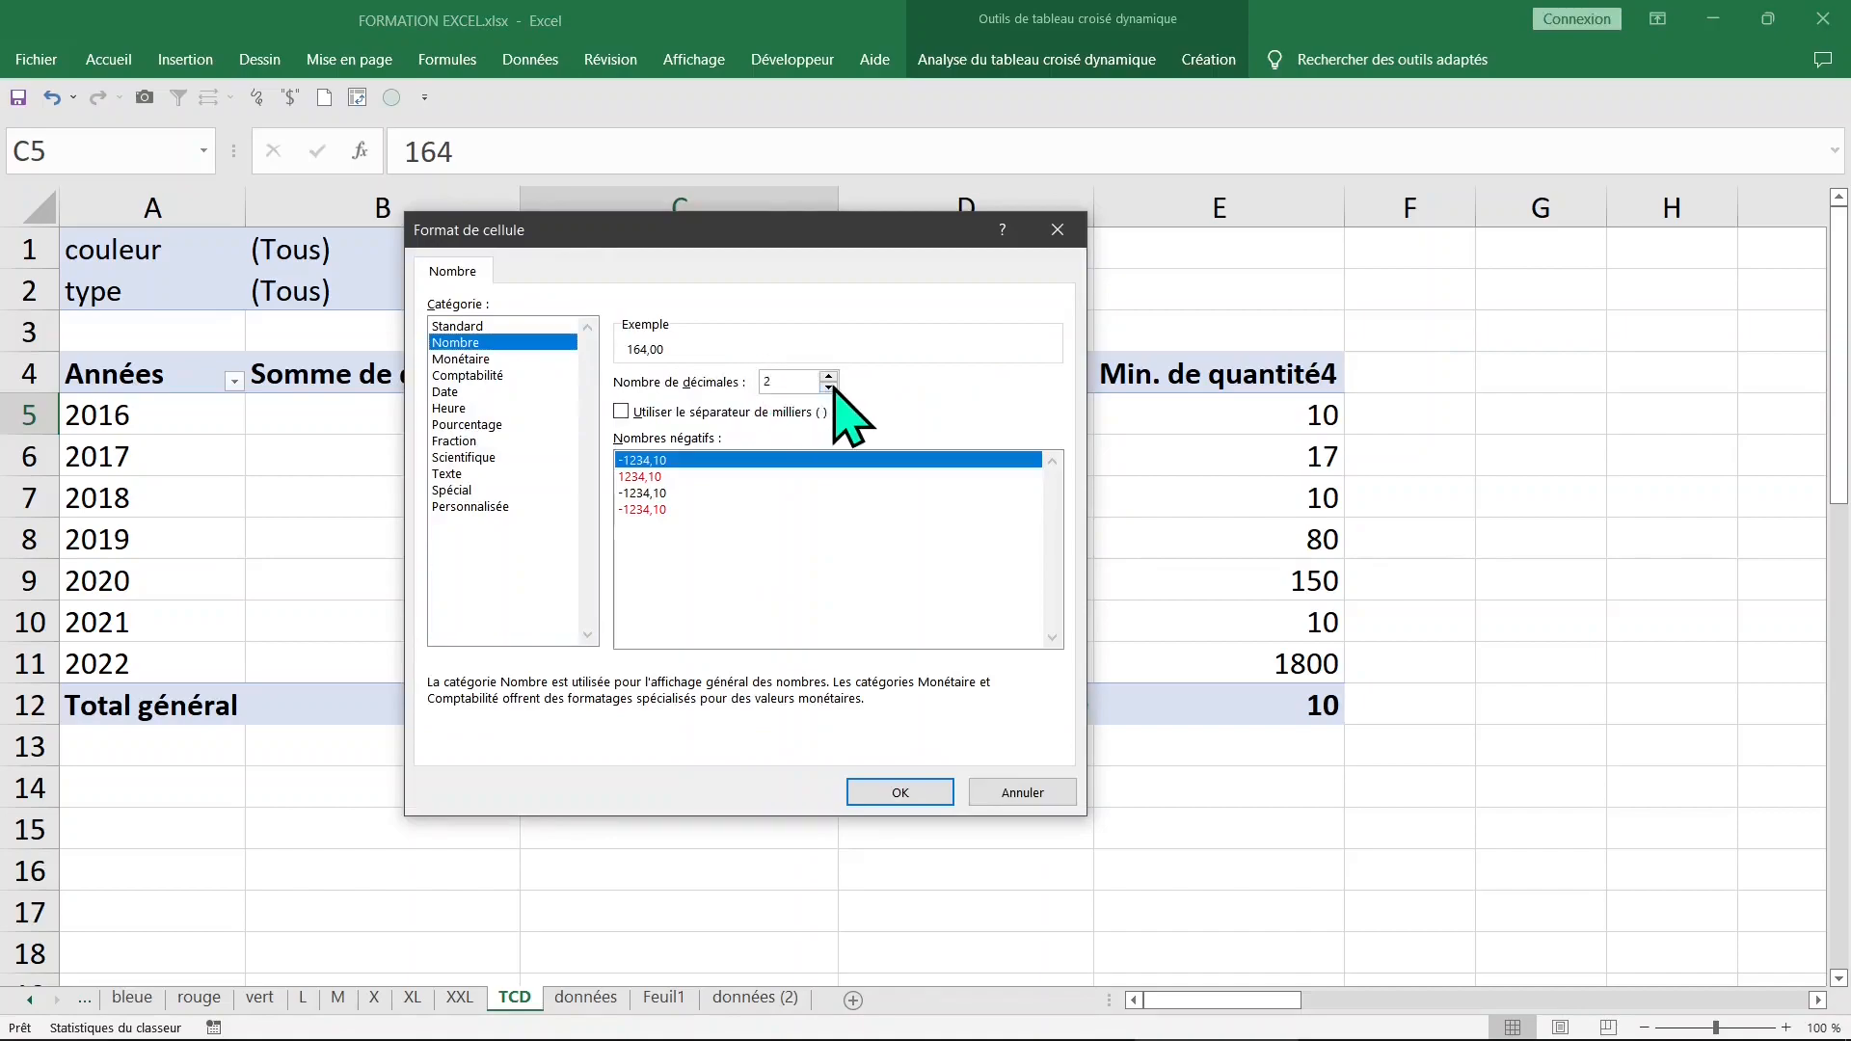
click(665, 415)
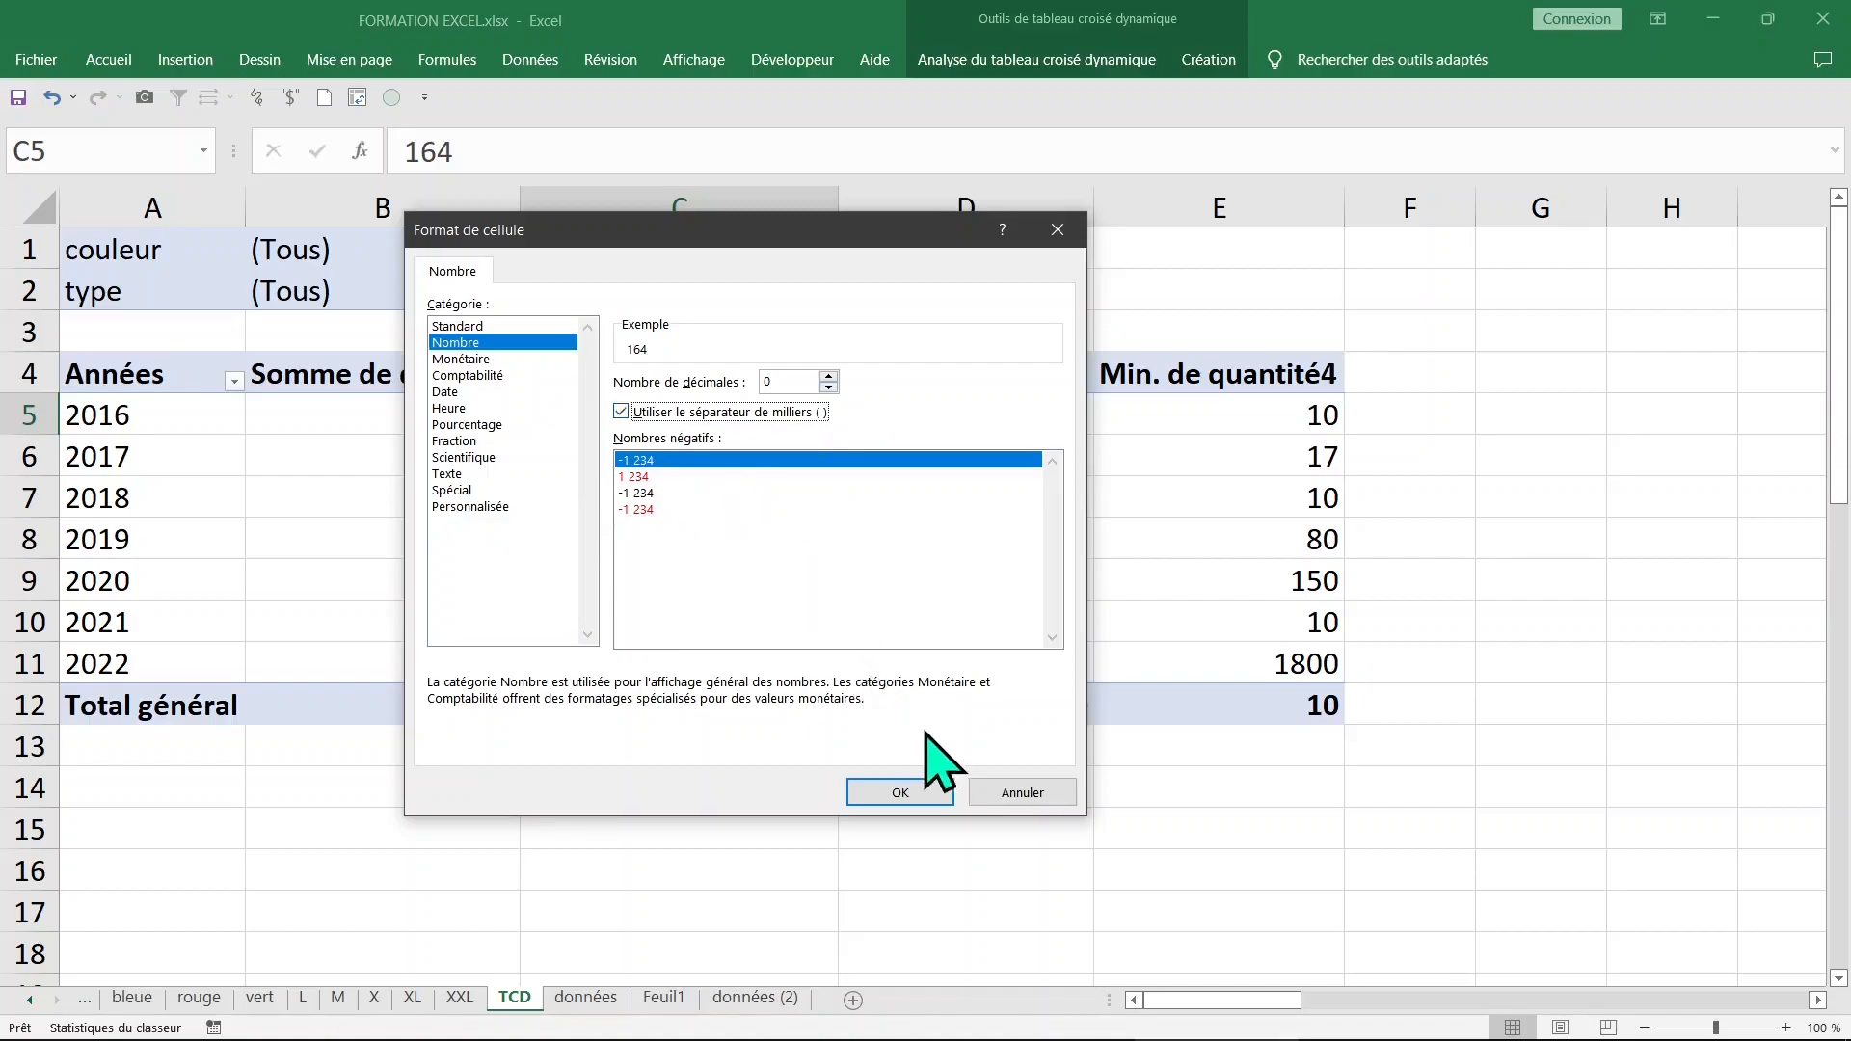
click(892, 790)
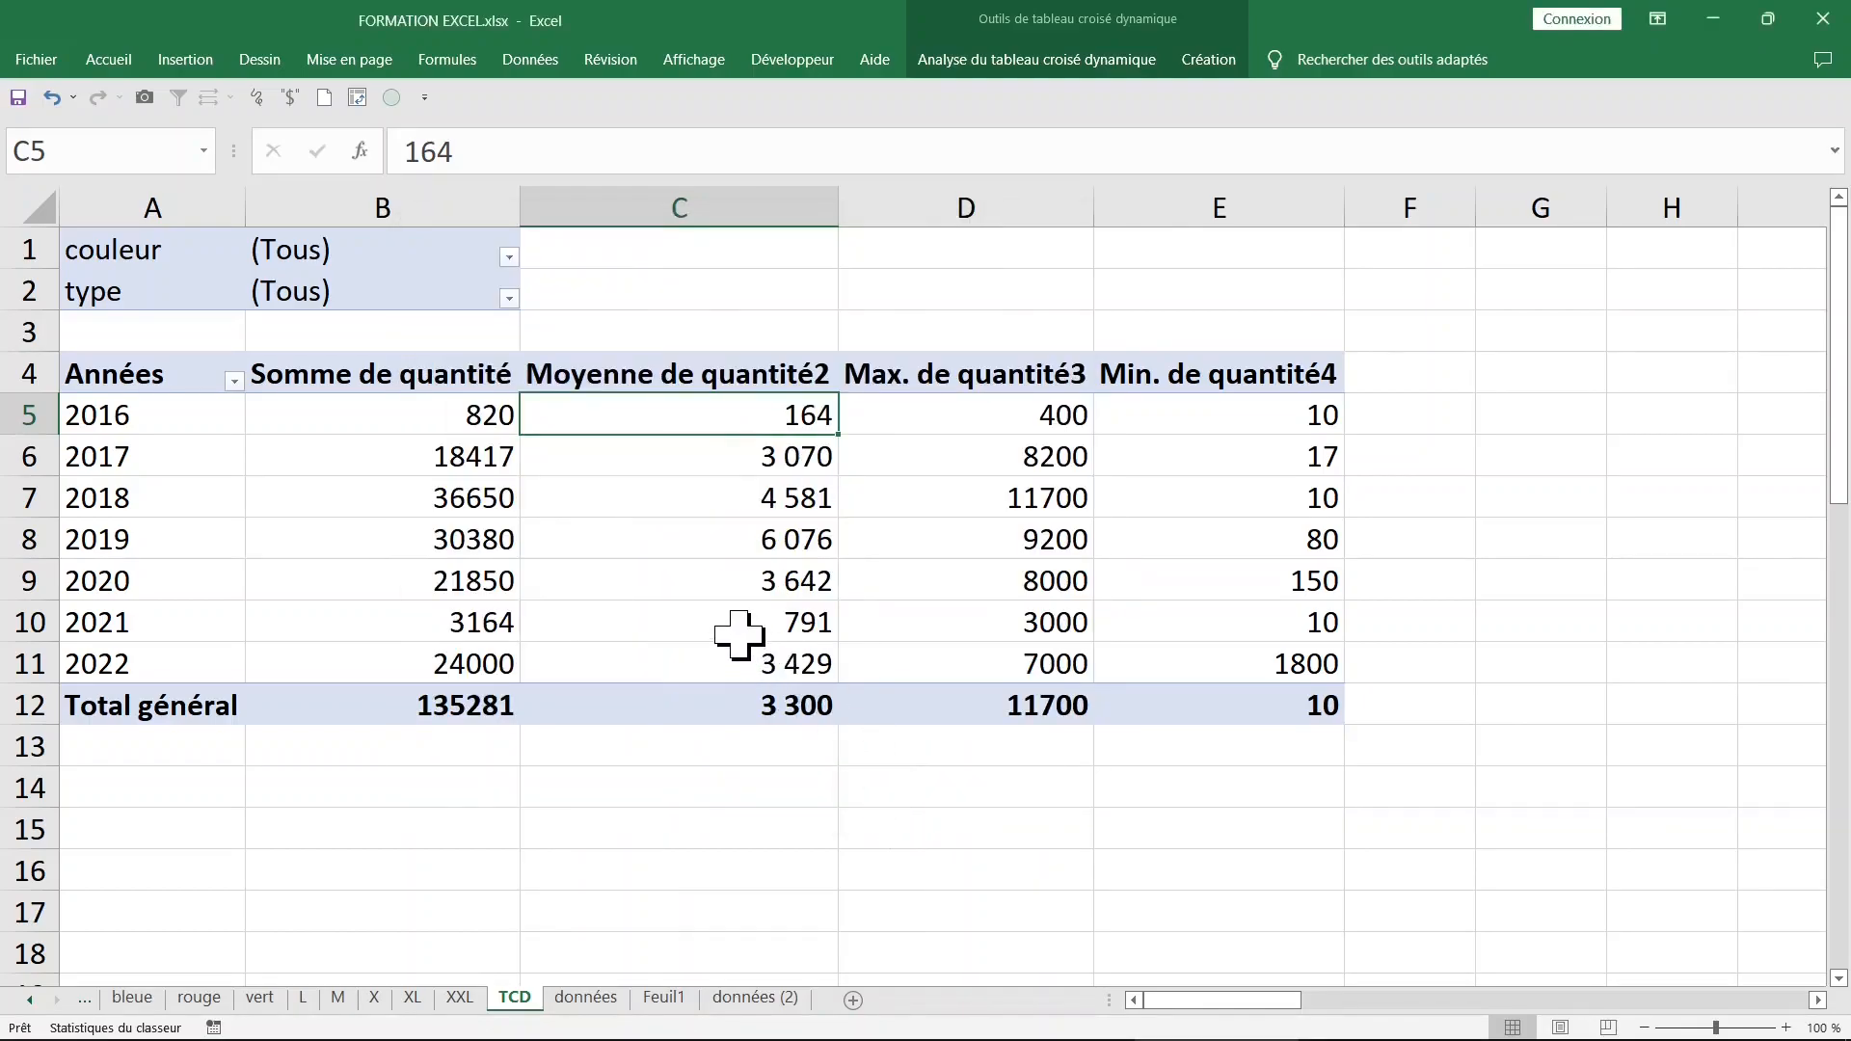
Step: Rename the average column's heading as "Moyenne de quantité"
click(711, 373)
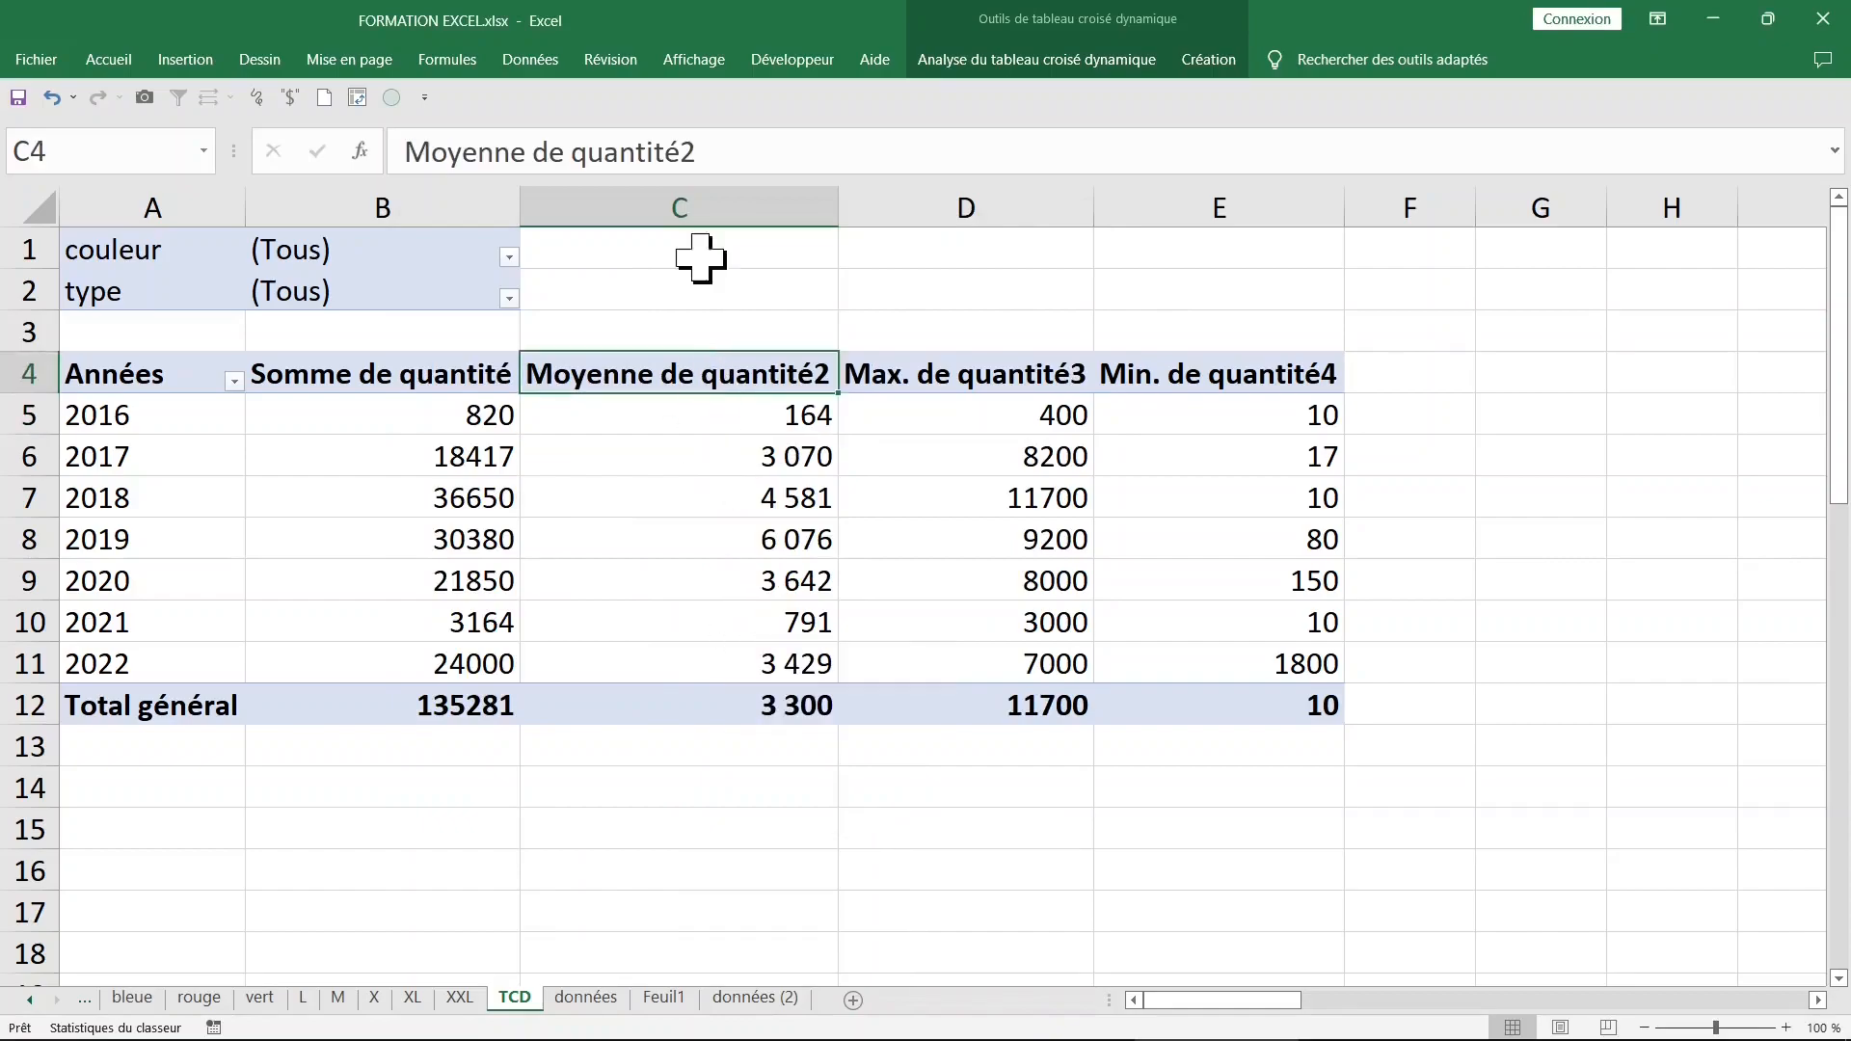
click(729, 152)
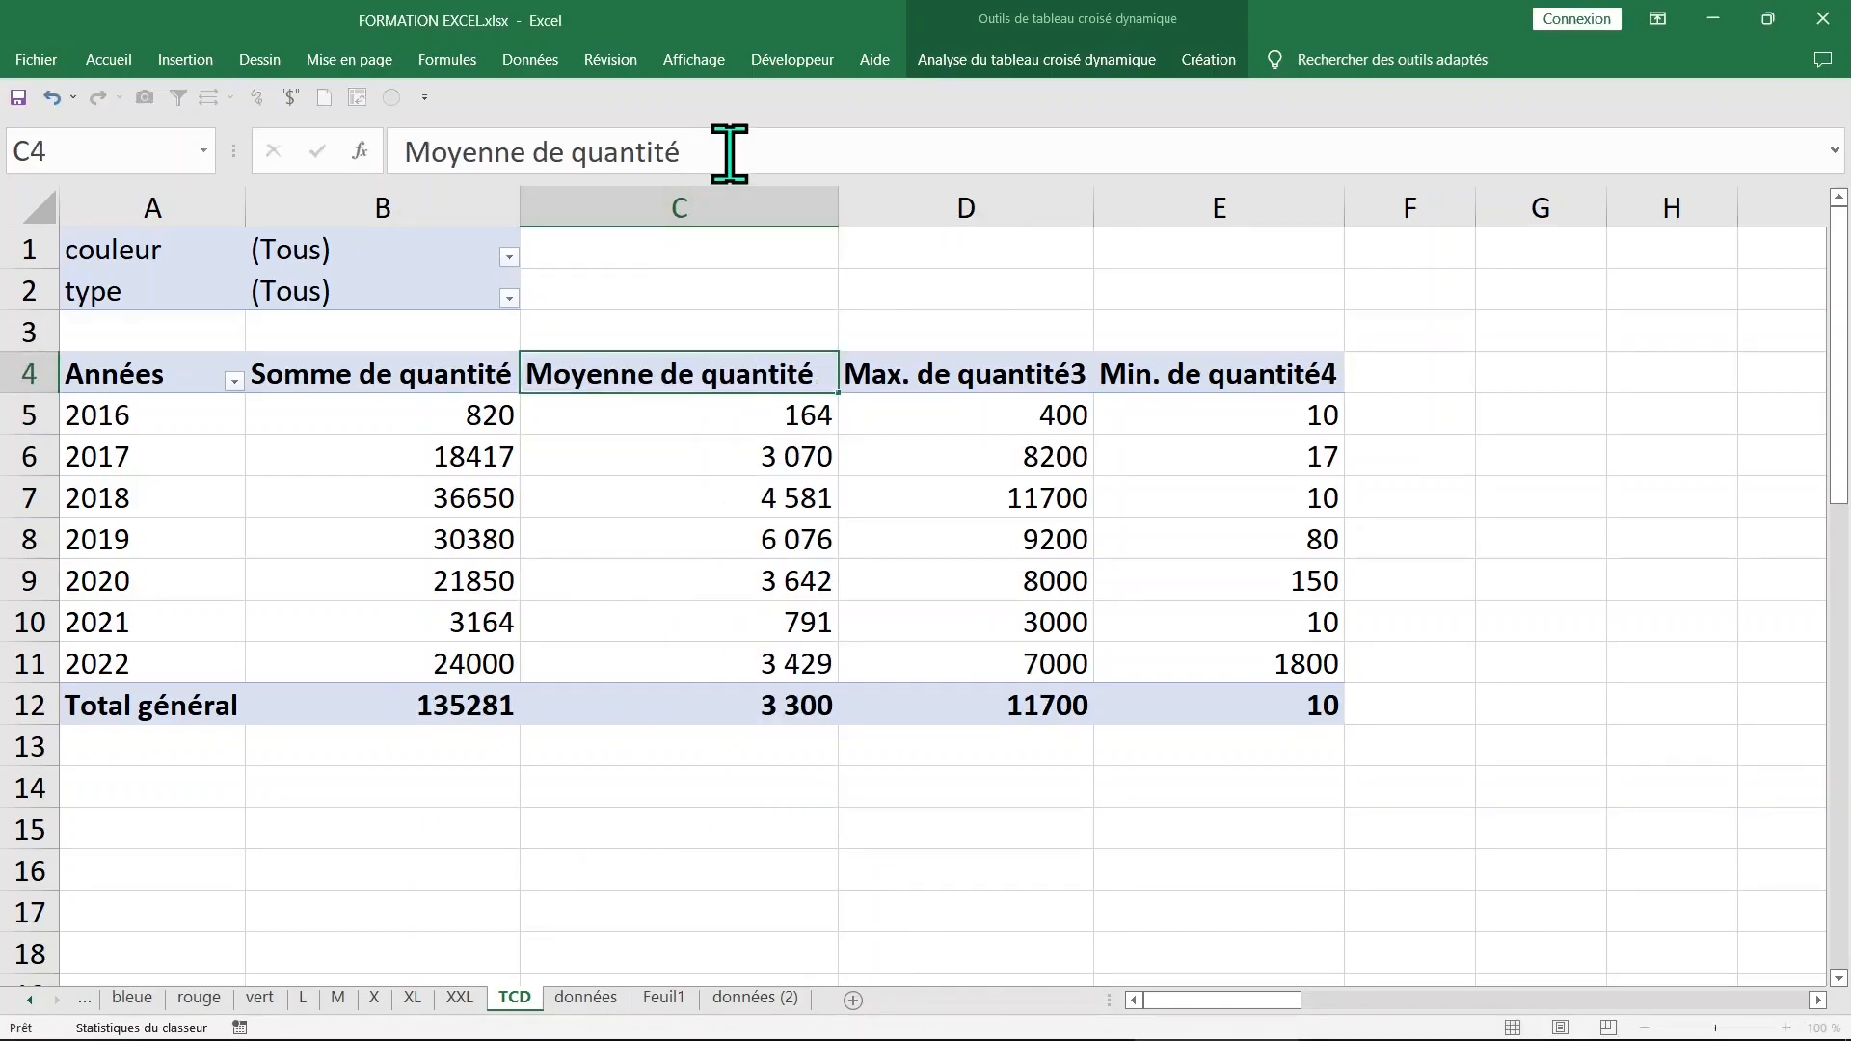
key(Return)
Step: Rename the maximum column's heading as "Max. de quantité"
click(1003, 373)
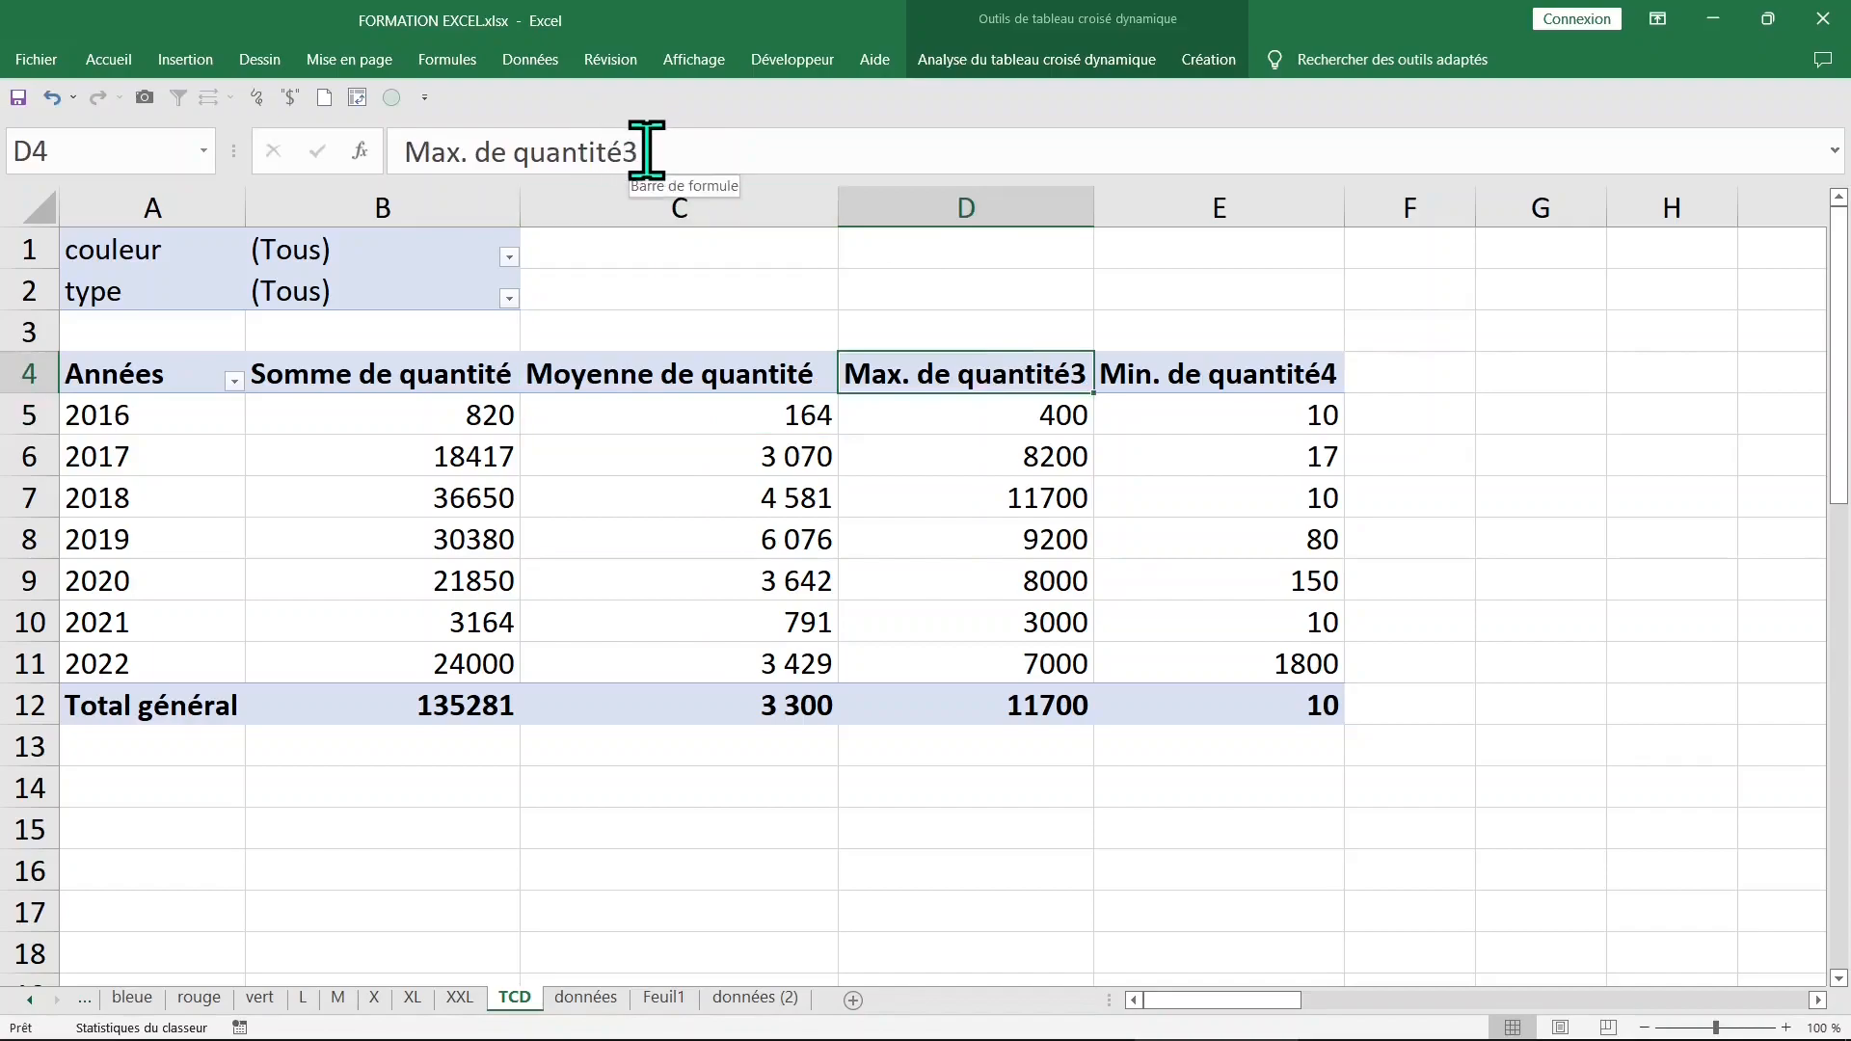
click(690, 150)
key(BackSpace)
key(Return)
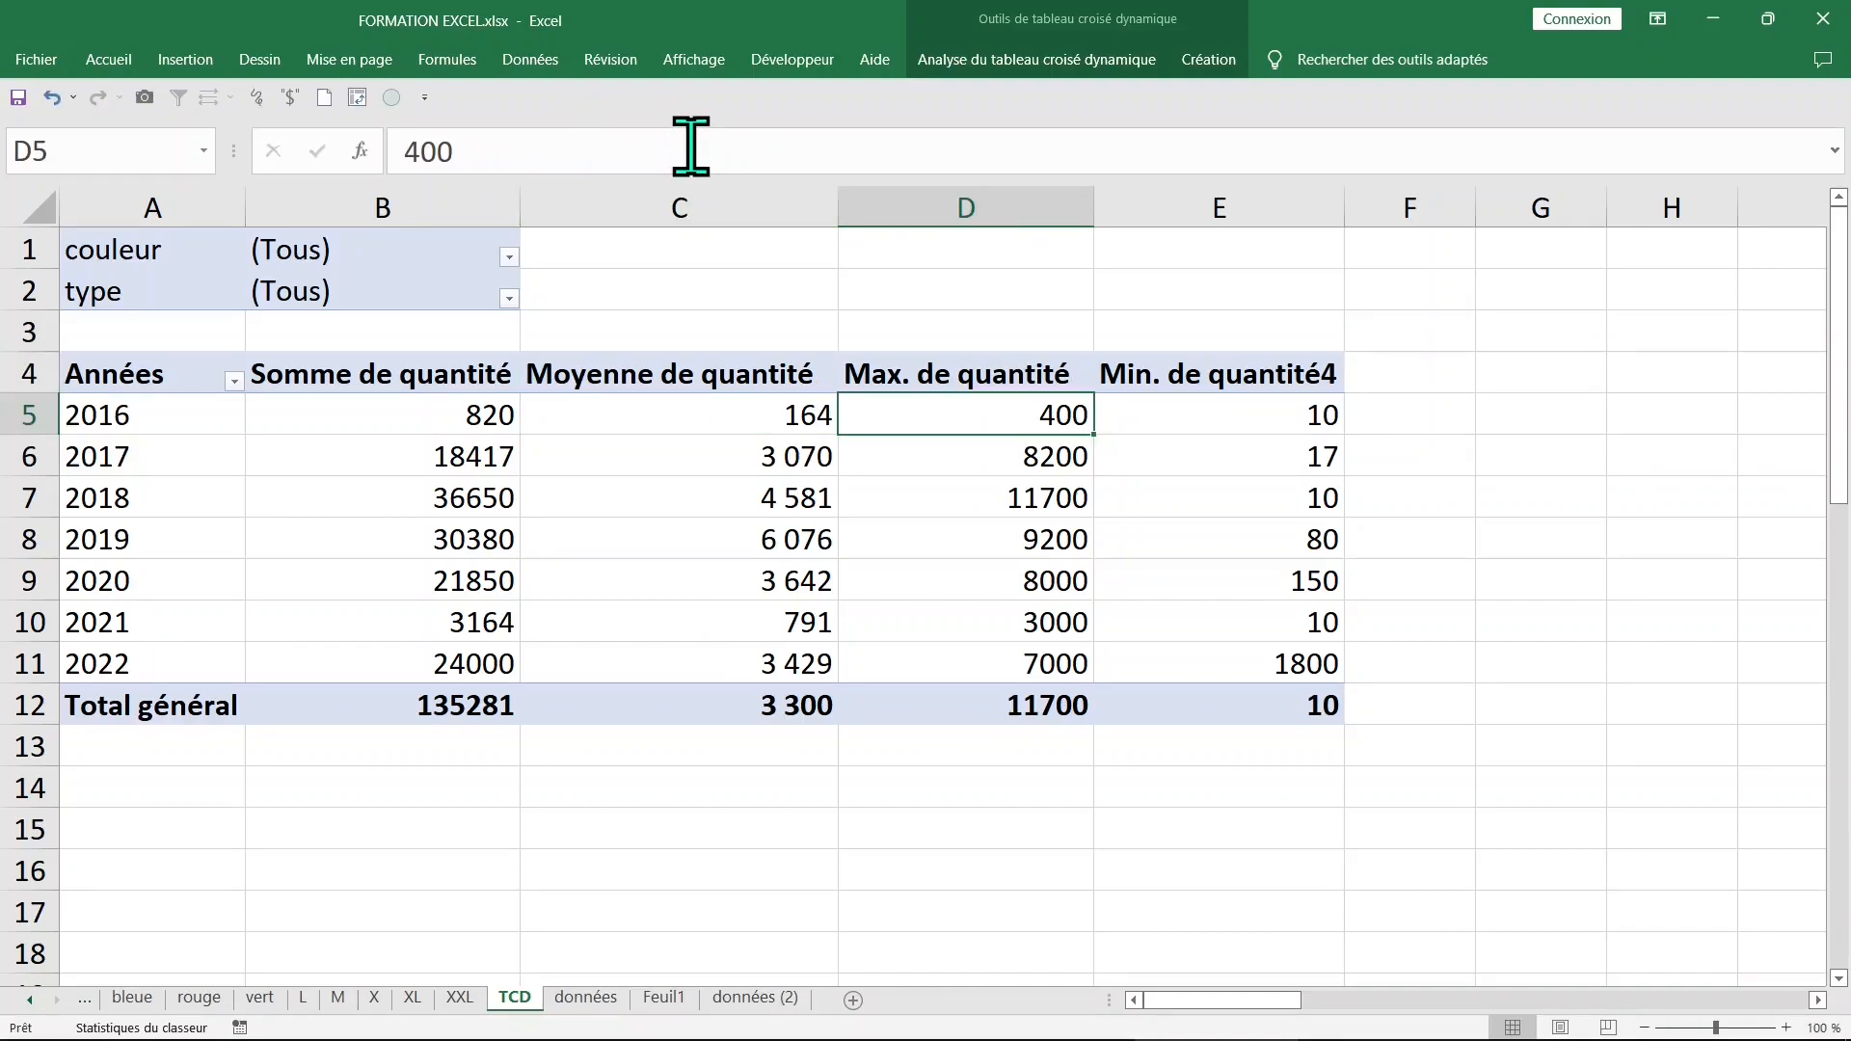
Step: Rename the minimum column's heading as "Min. de quantité"
click(1205, 384)
click(656, 152)
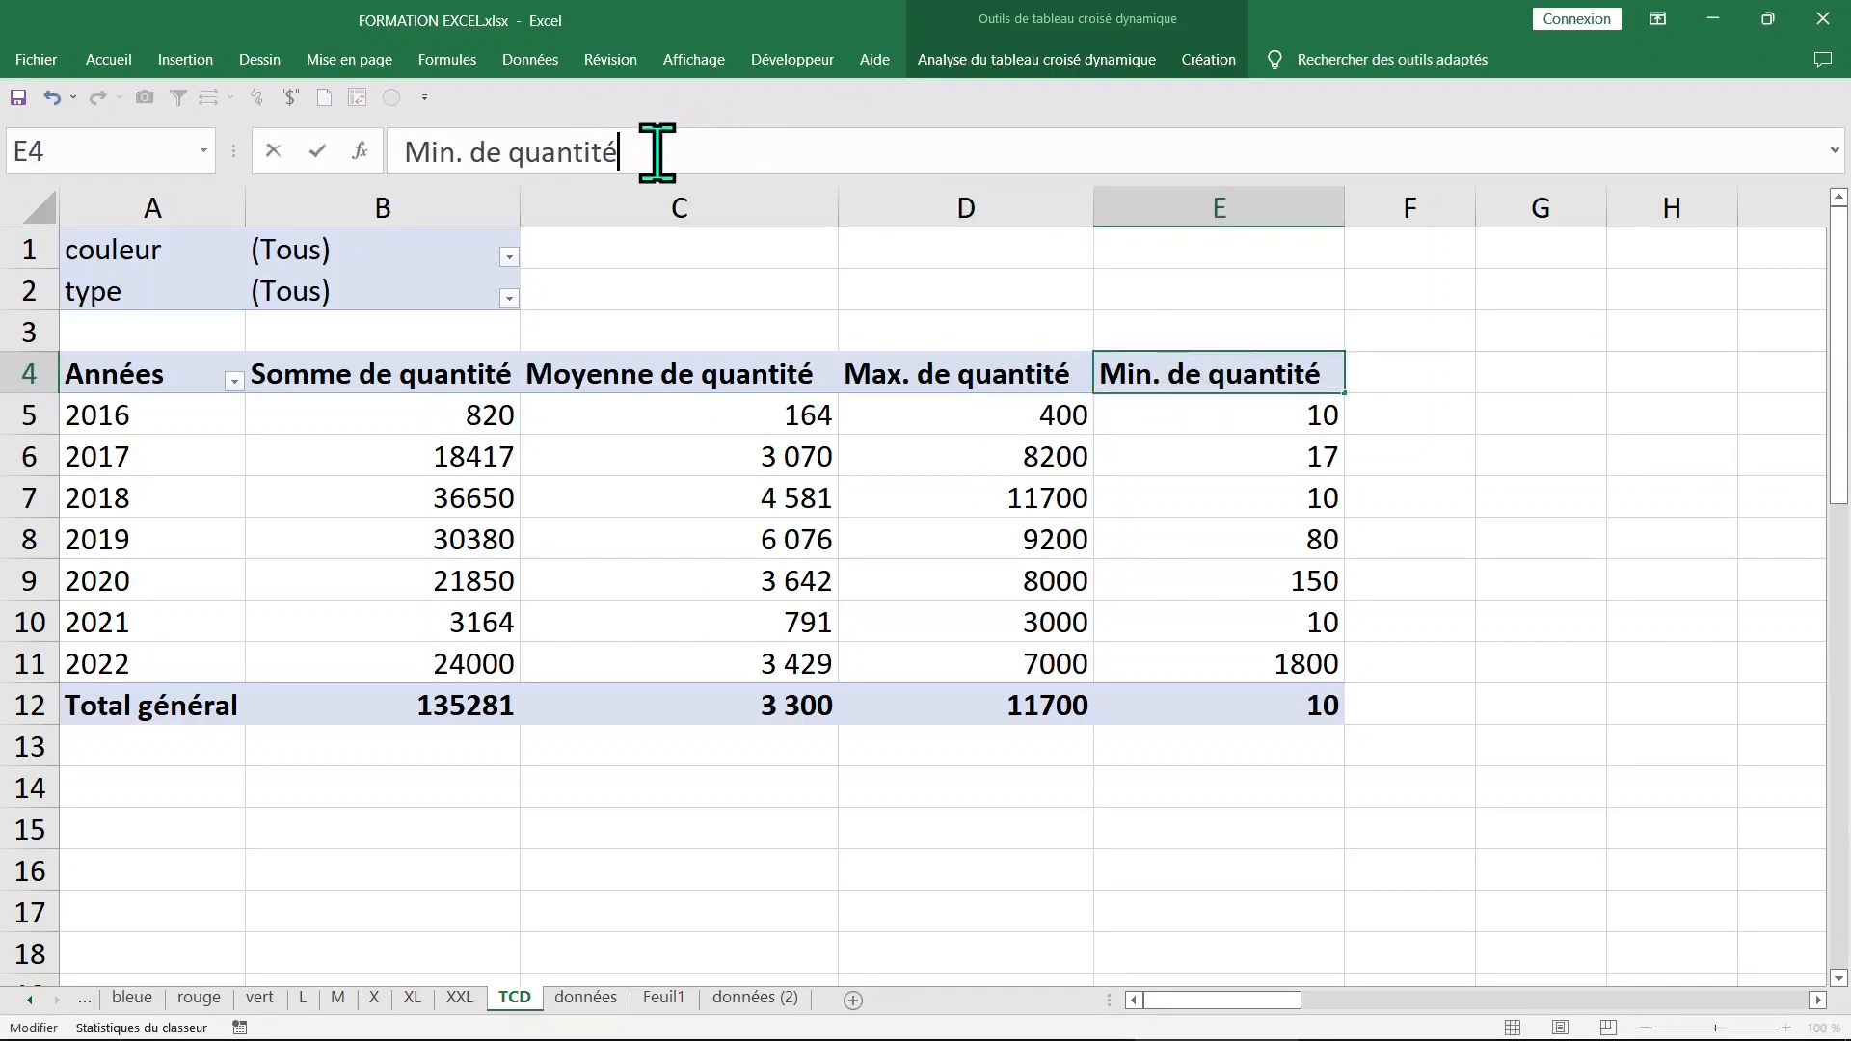
key(Return)
Step: Move couleur from Filtres to Lignes above Années in the pivot table and close the field list
click(485, 414)
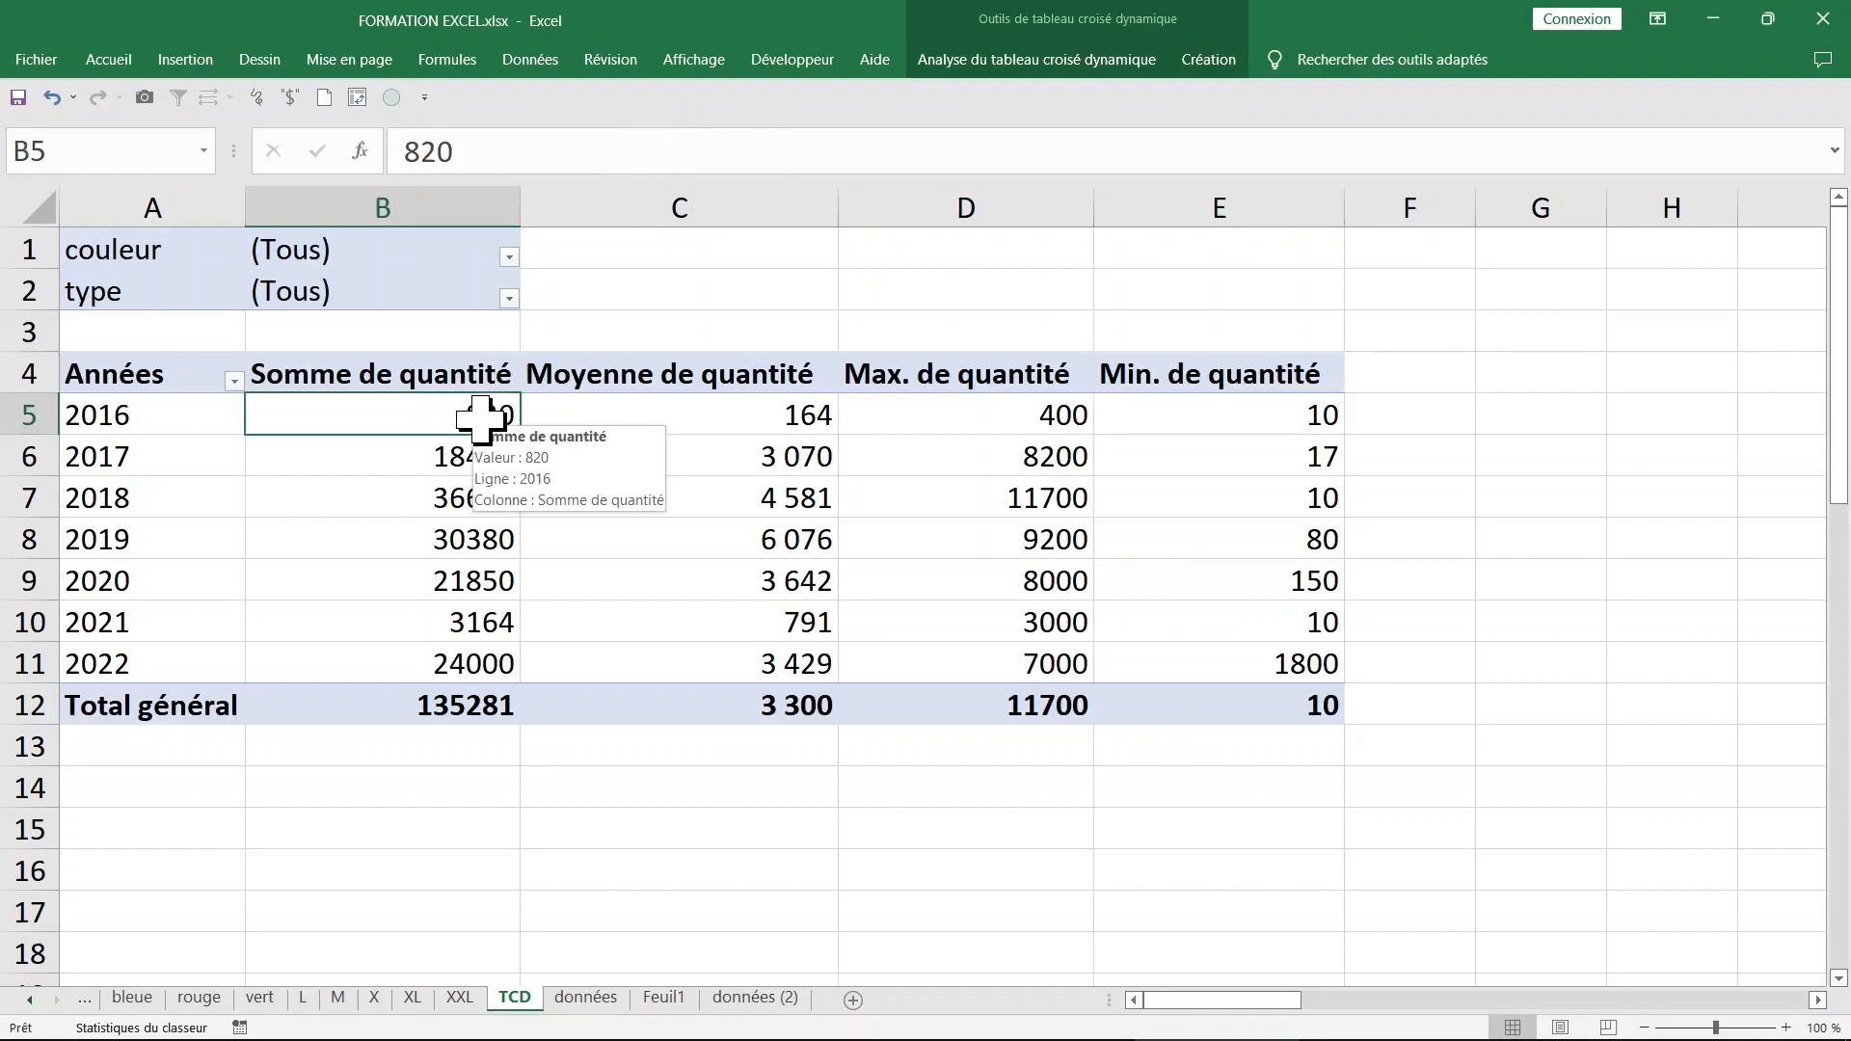
click(662, 494)
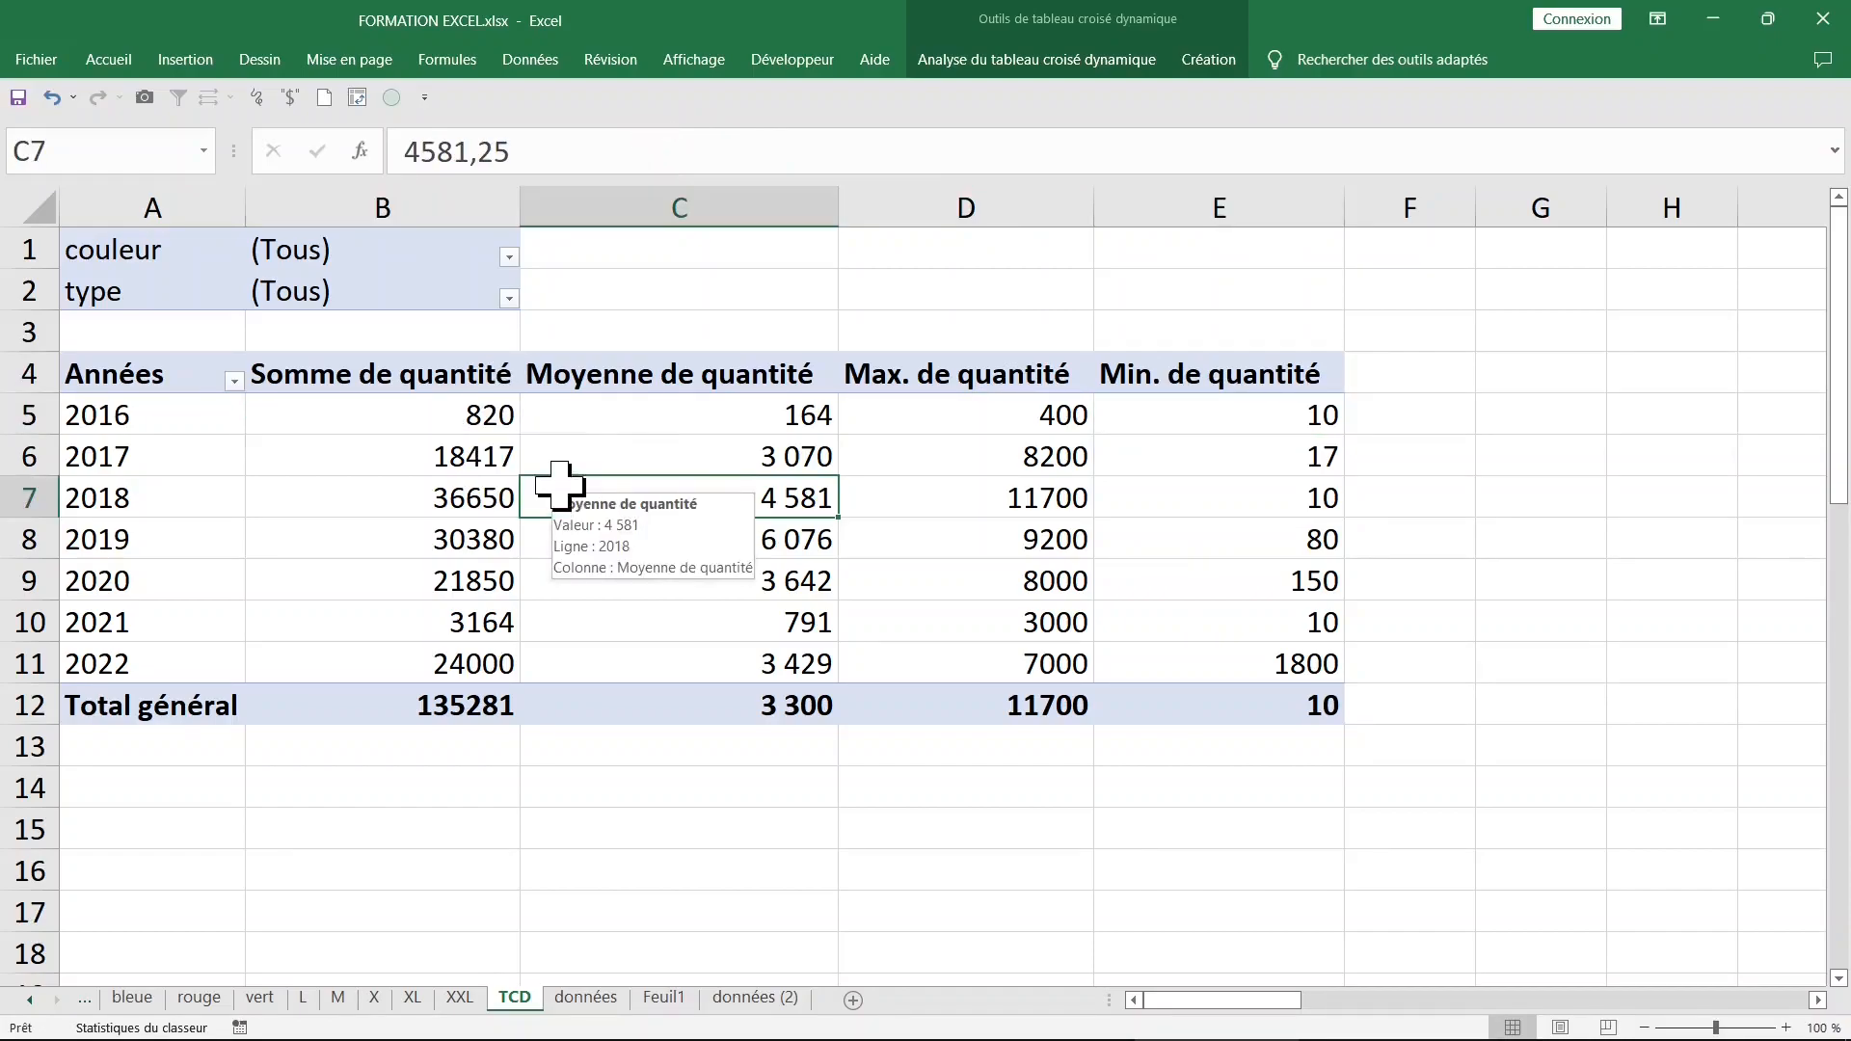
click(447, 412)
right_click(349, 413)
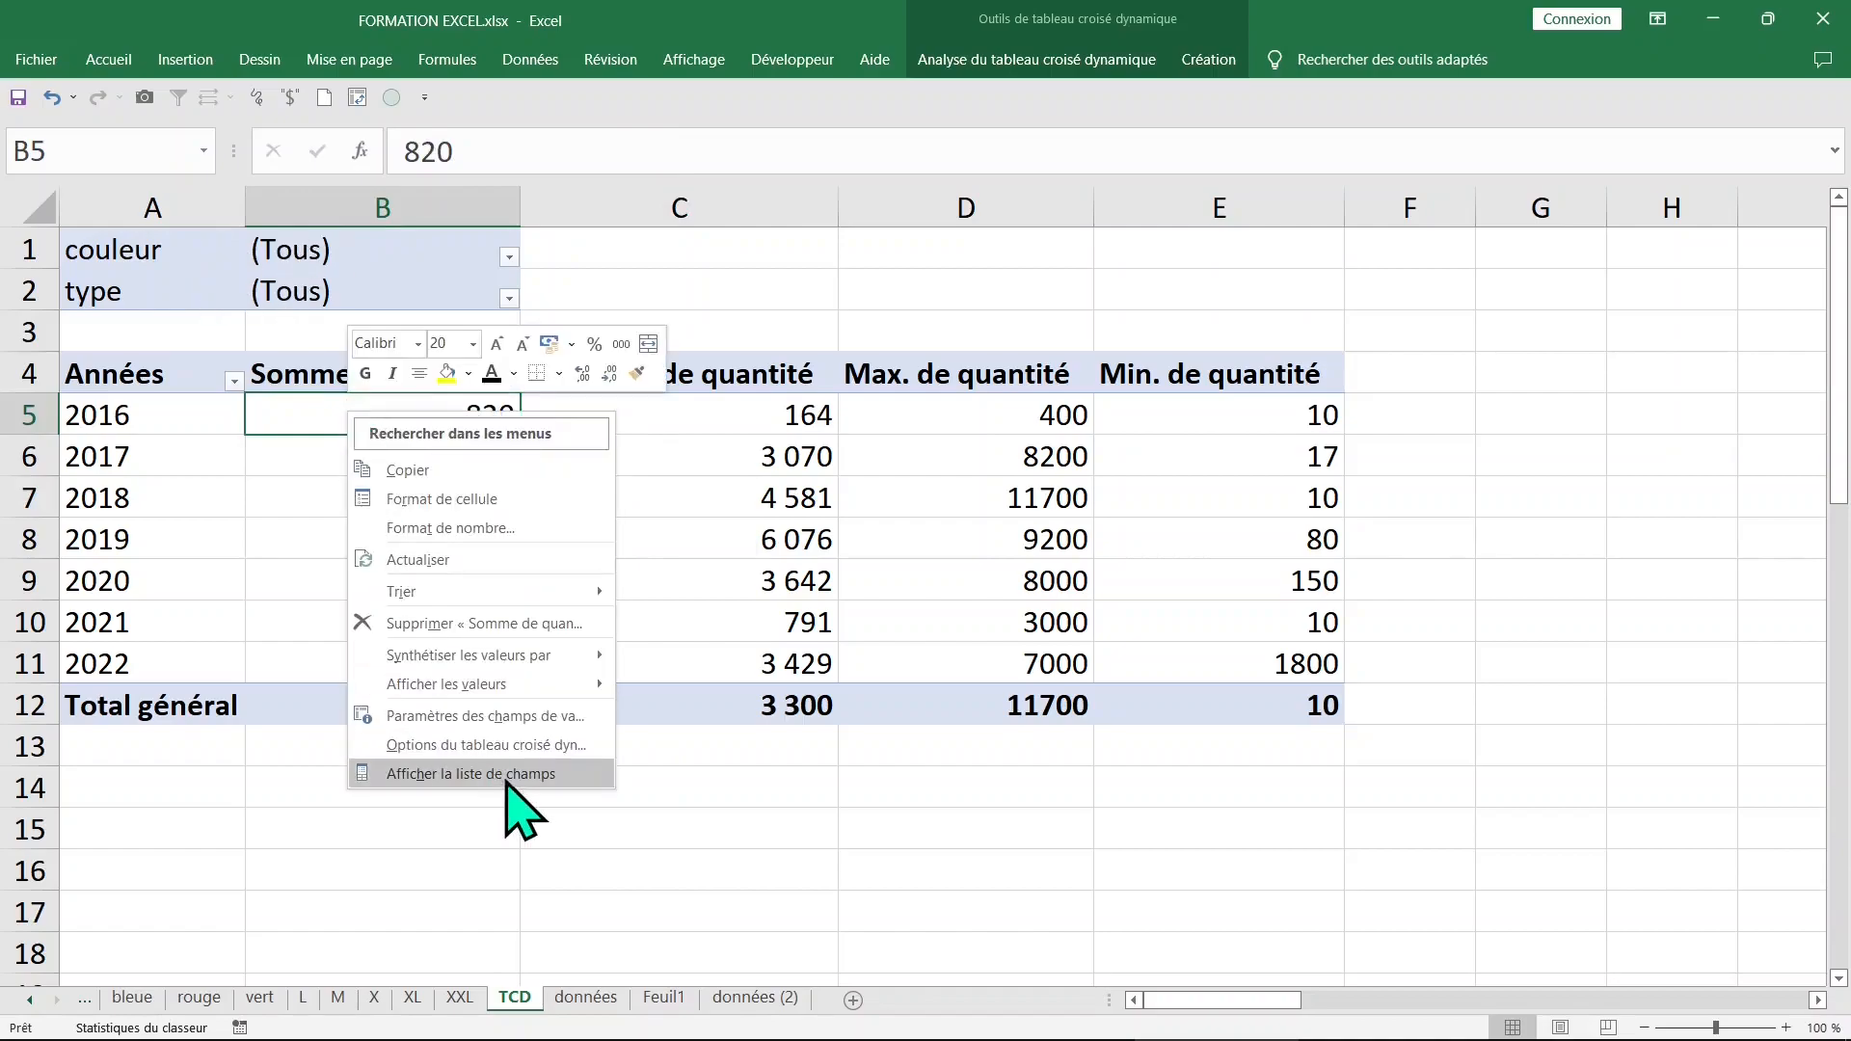
click(511, 774)
drag(1282, 560, 1282, 675)
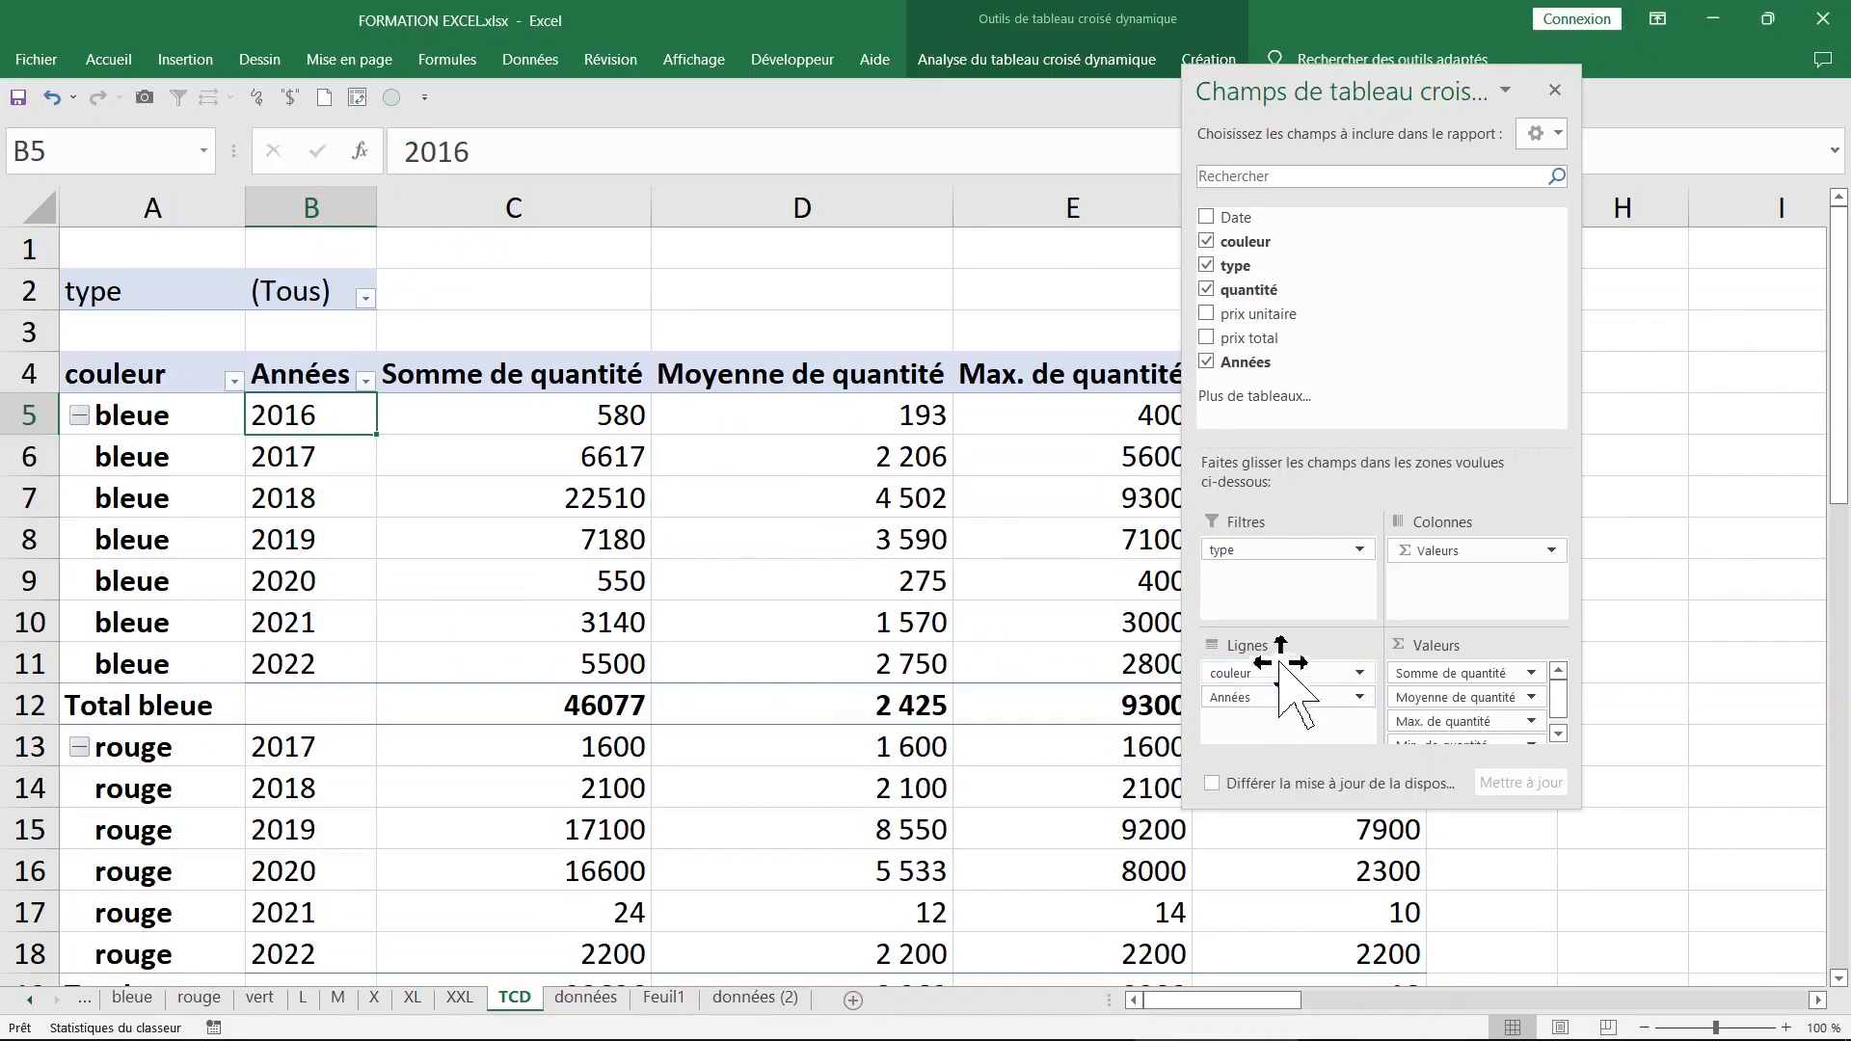
click(1554, 90)
Step: Filter the pivot table by type L using its report filter
click(159, 414)
click(154, 198)
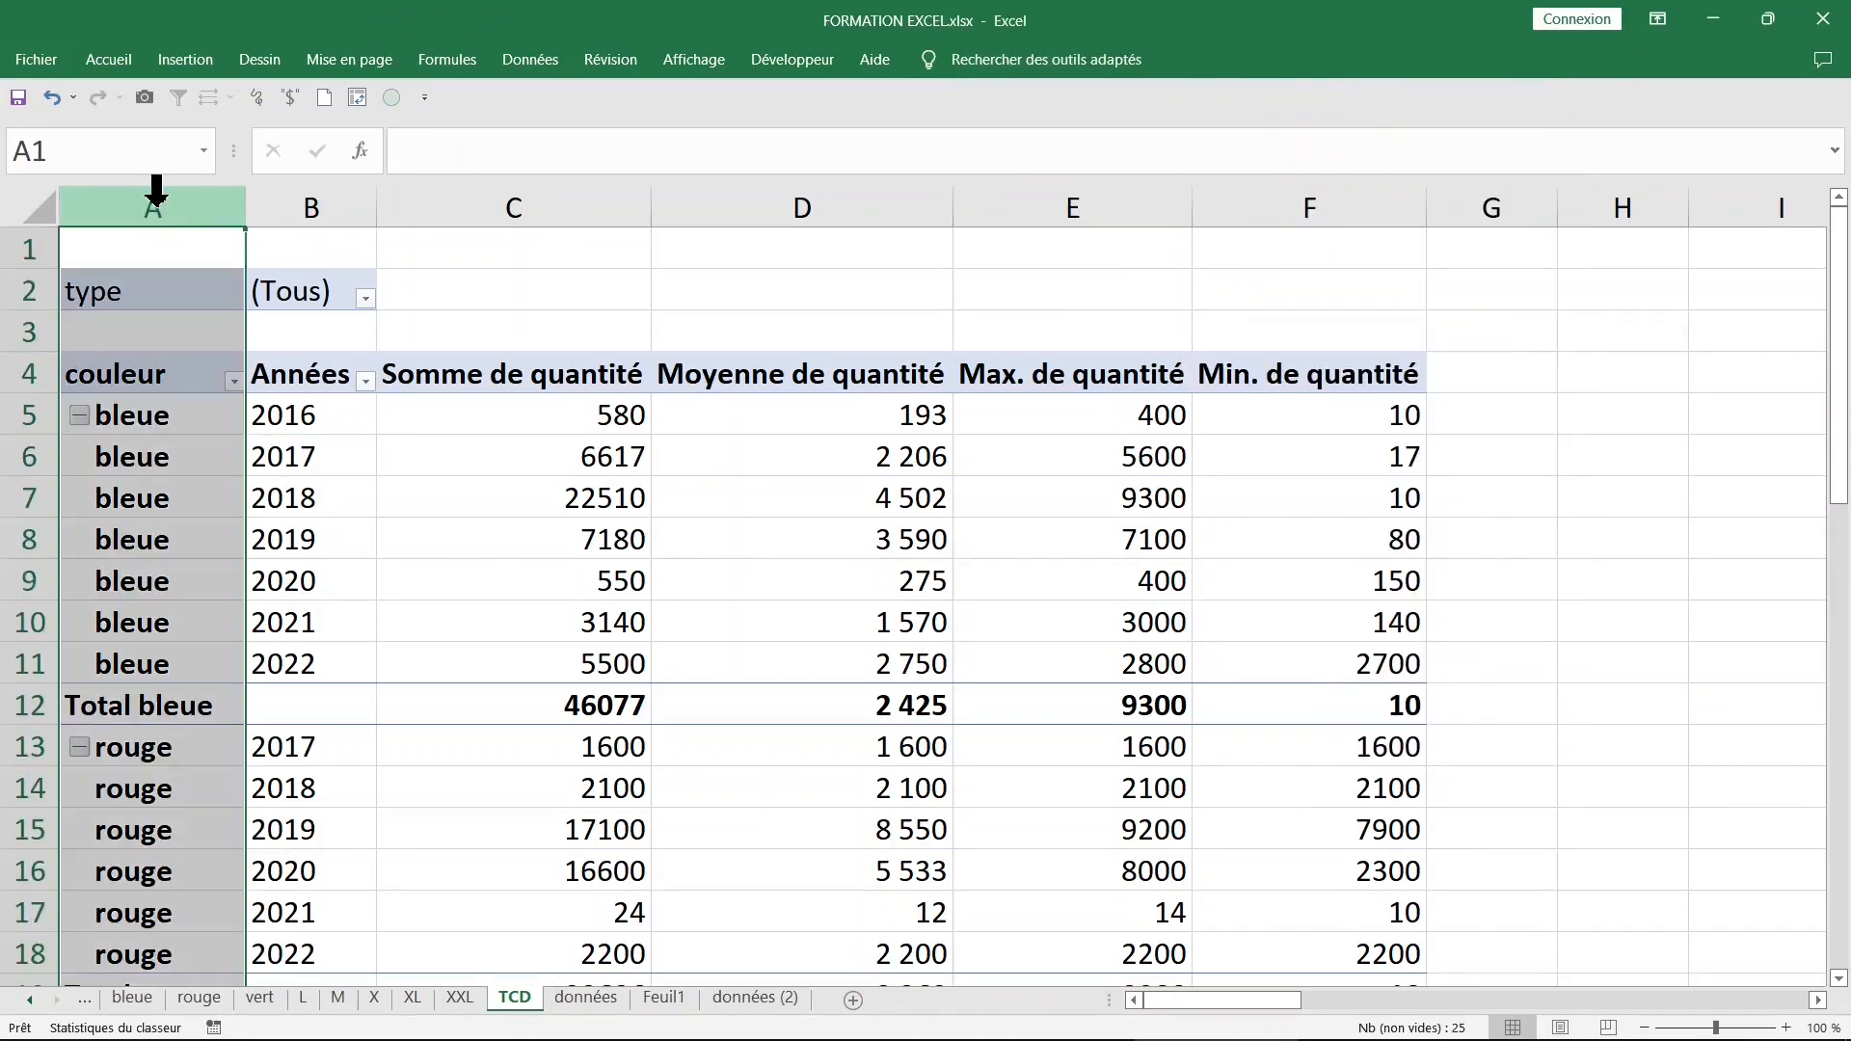
click(318, 193)
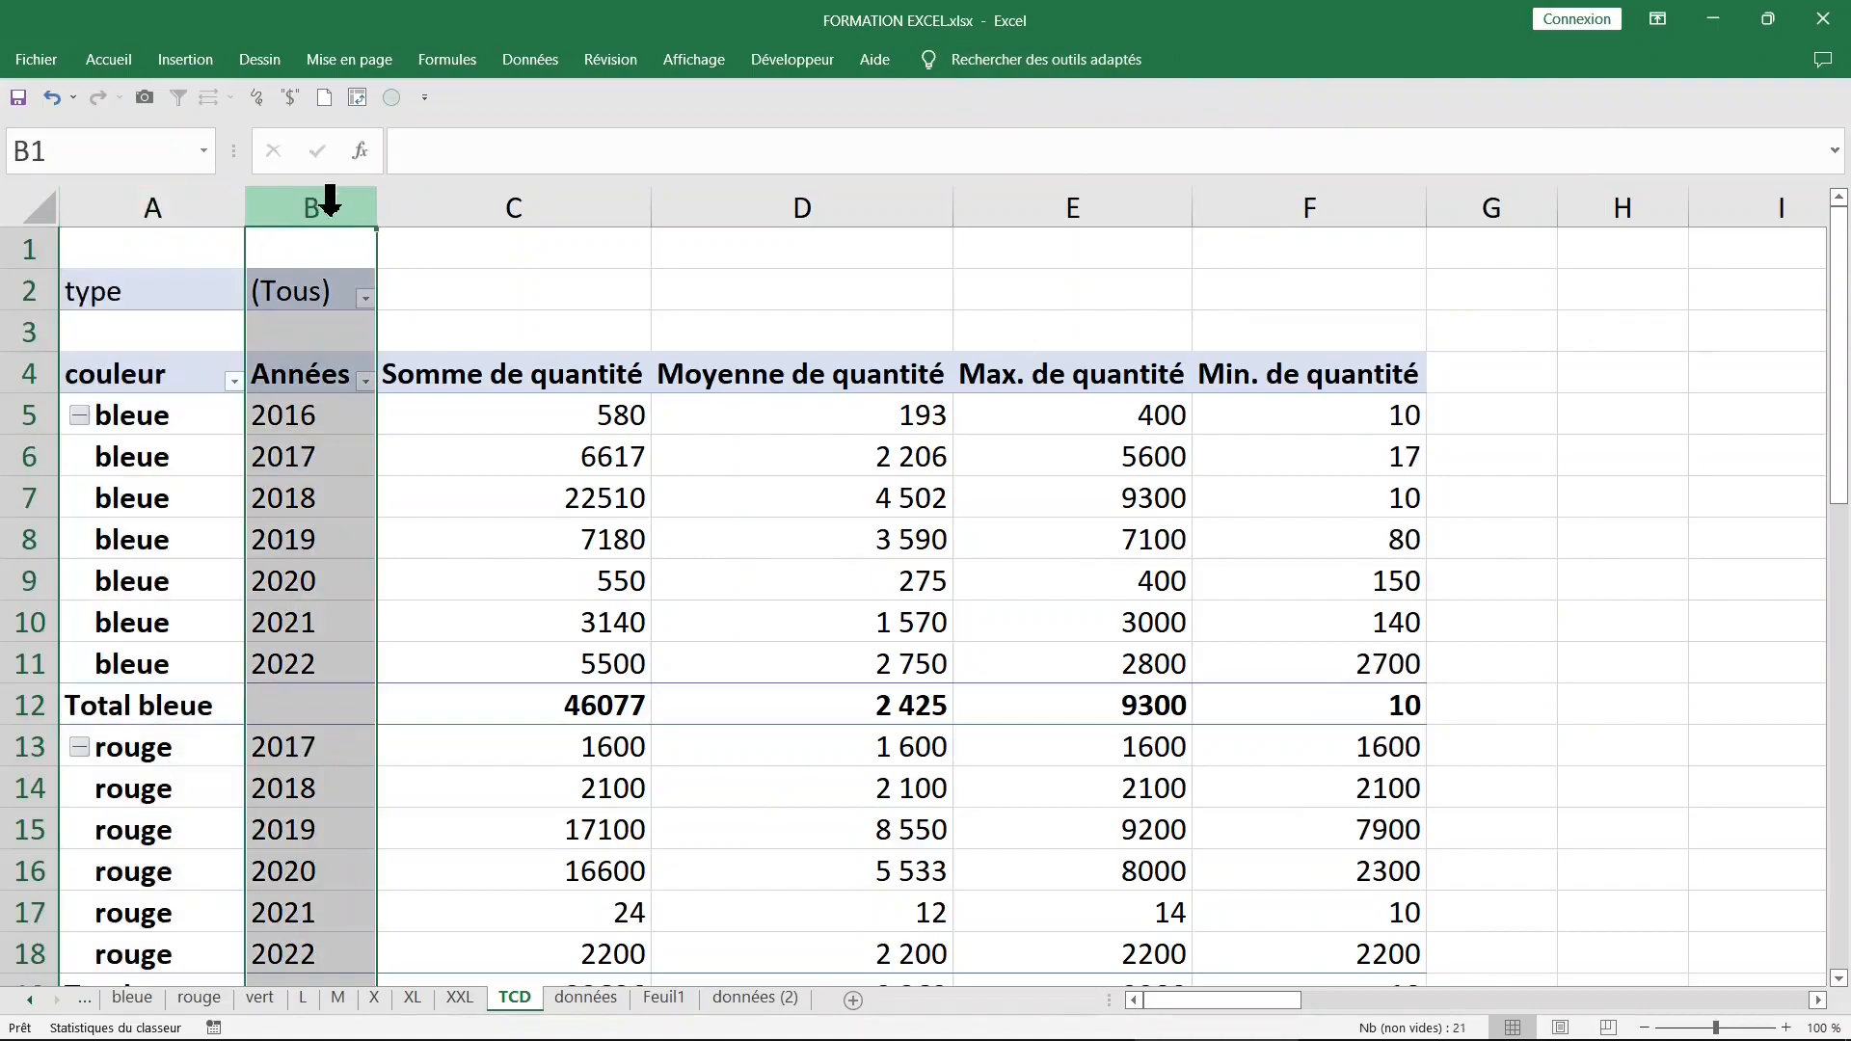
click(198, 287)
click(365, 297)
click(118, 417)
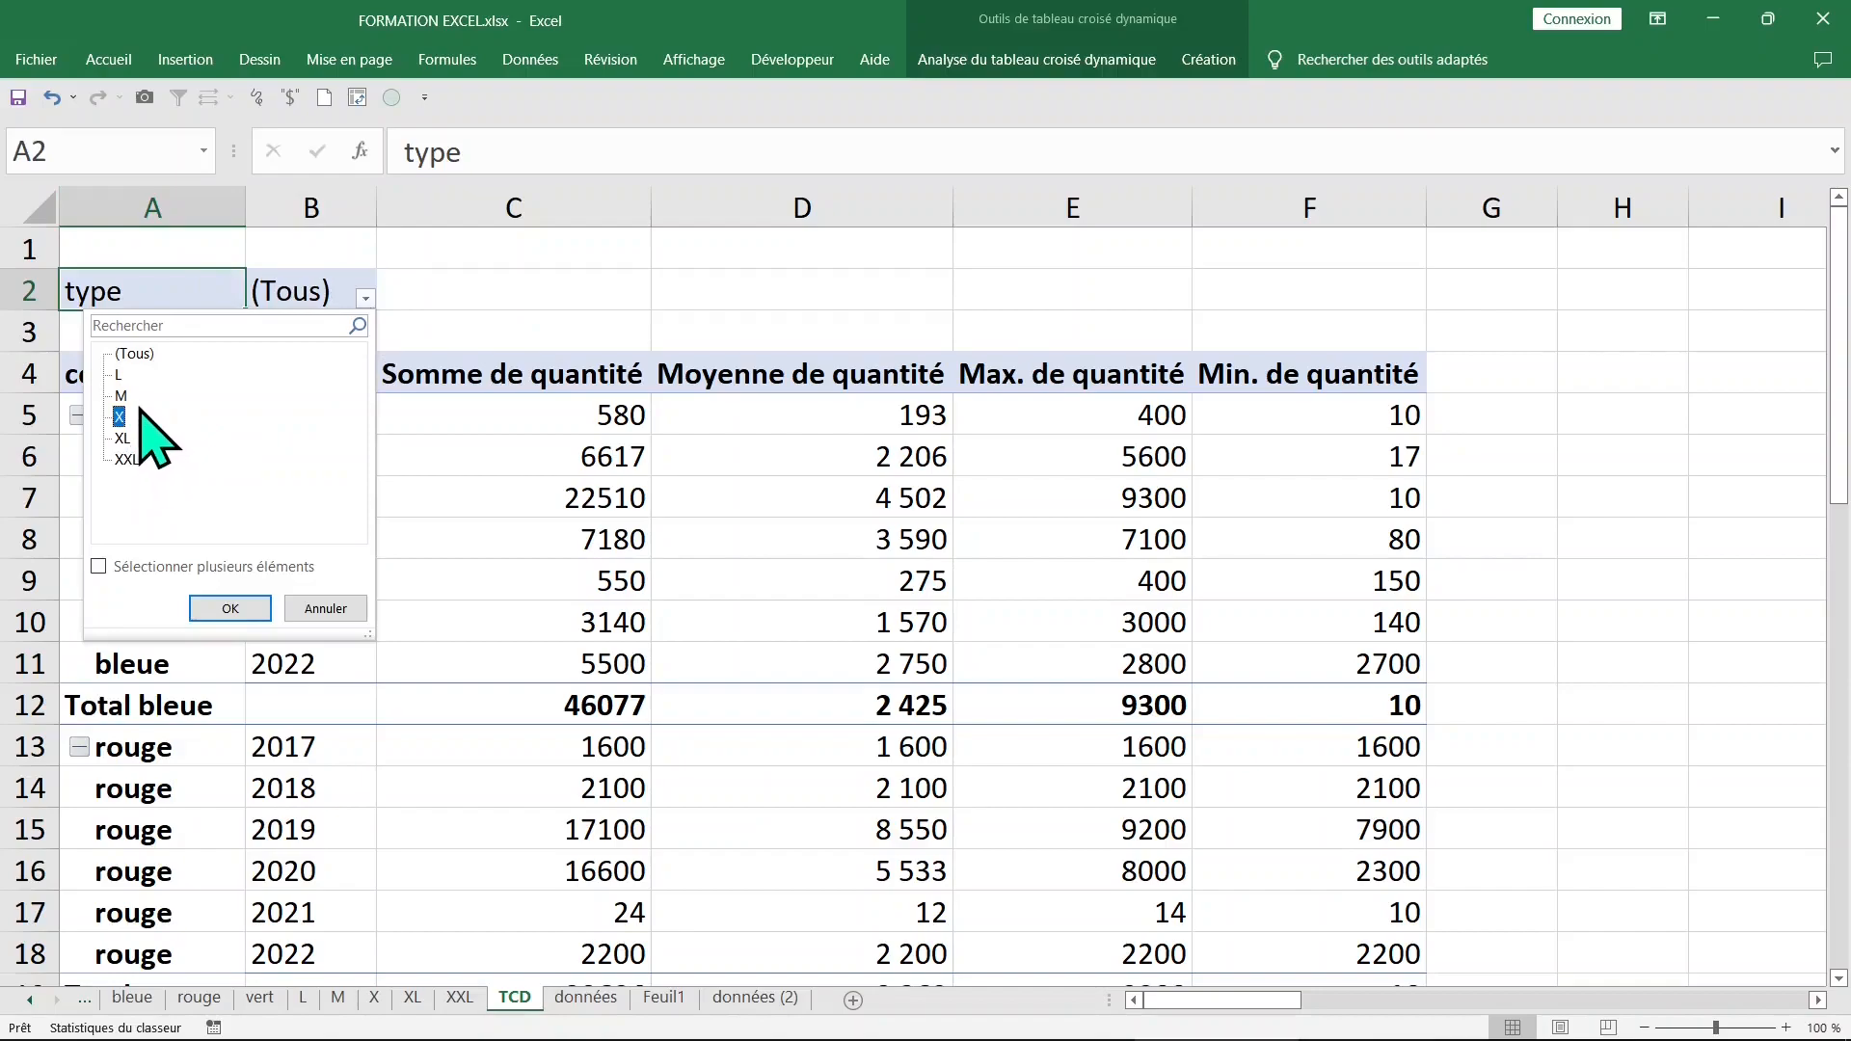
click(117, 379)
click(230, 609)
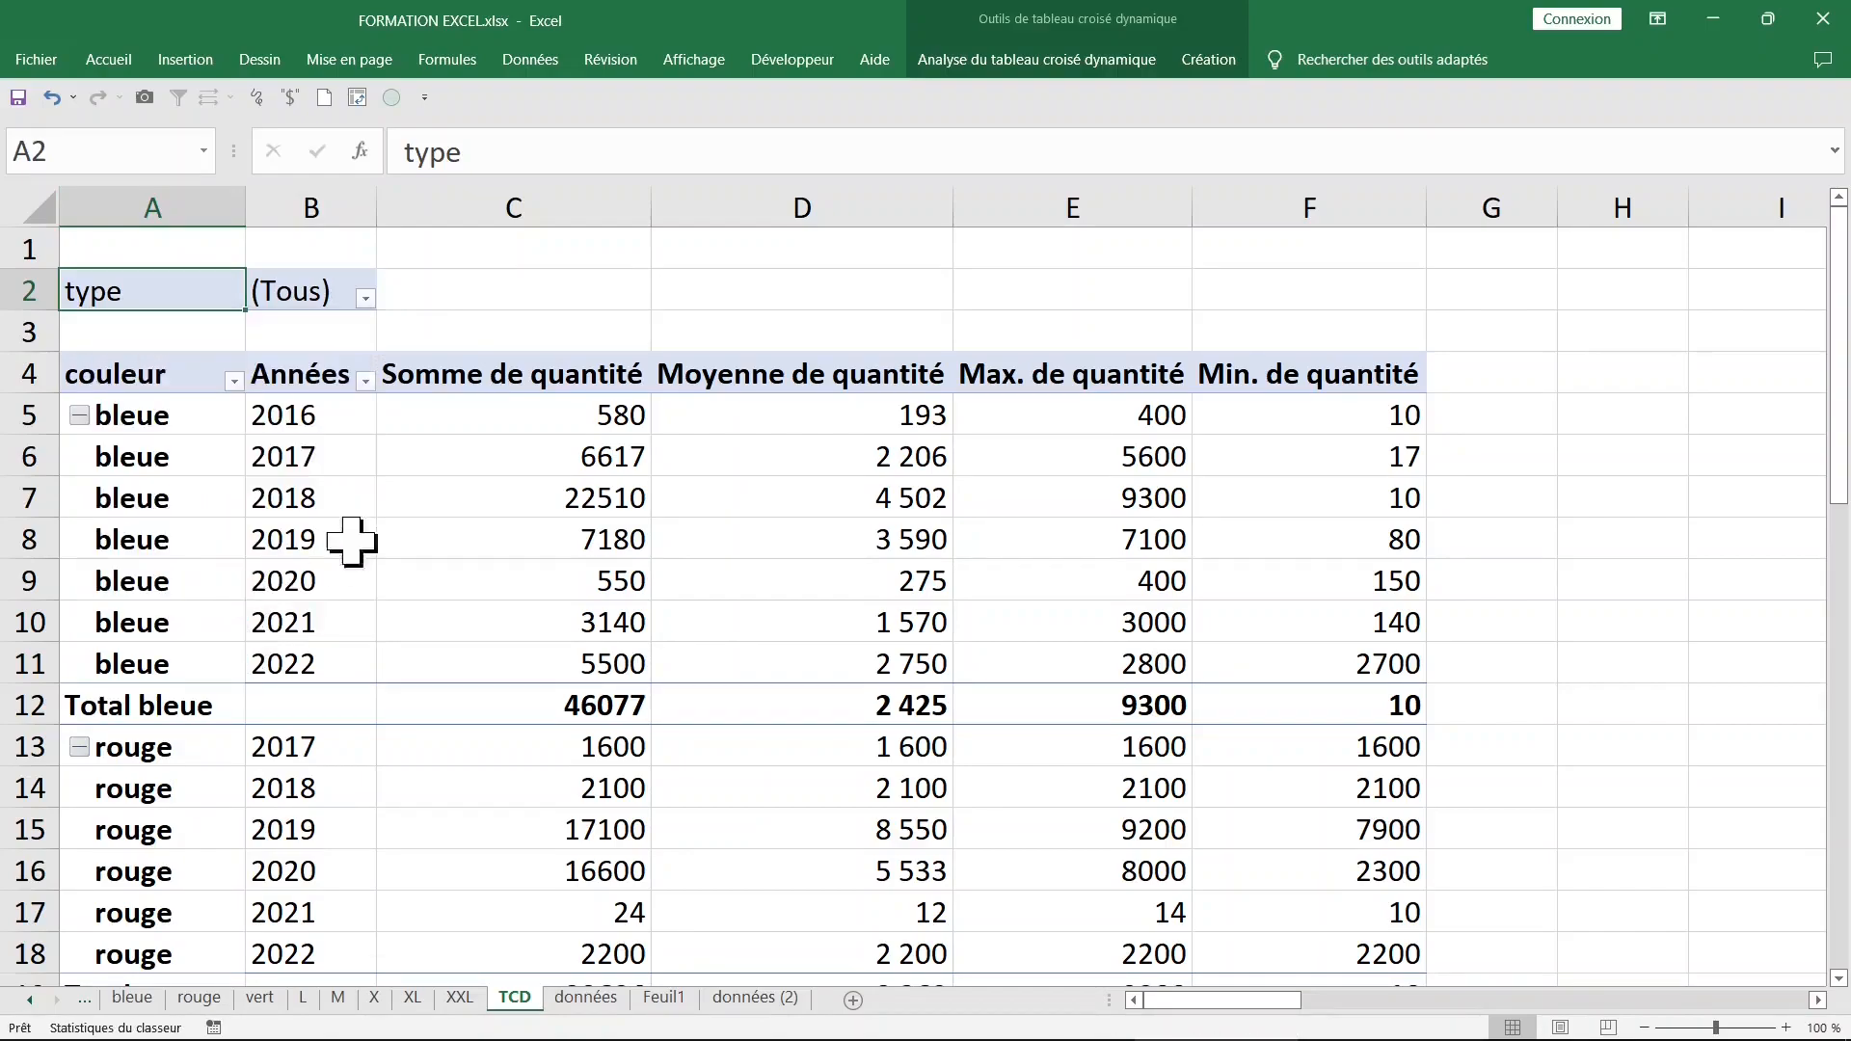
click(589, 540)
click(639, 582)
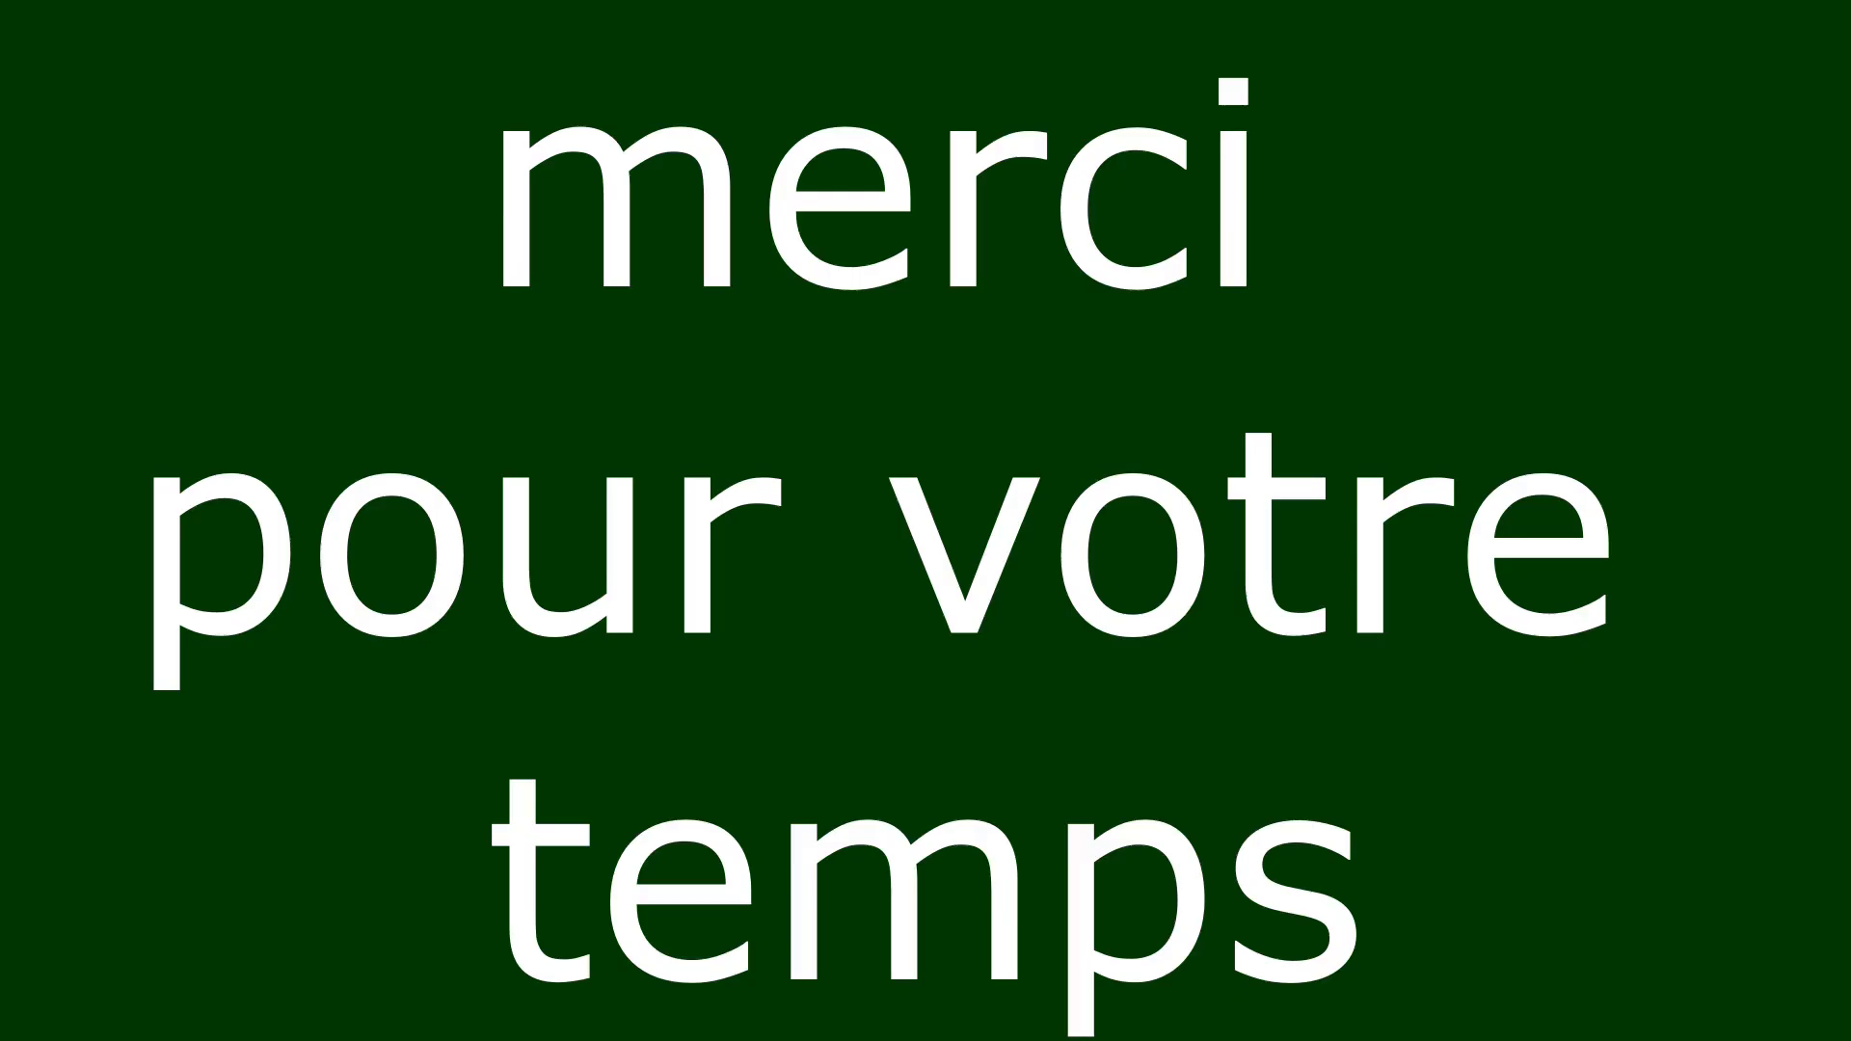